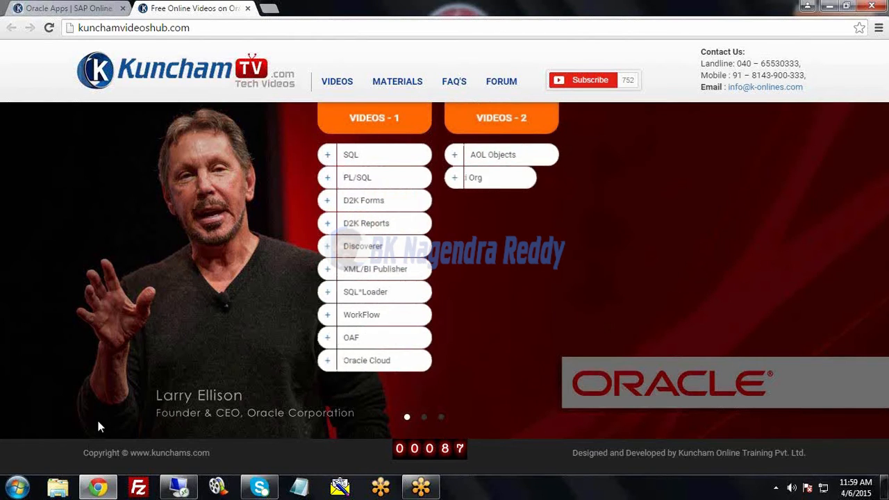
Minimize Chrome and refresh the local Windows desktop
click(99, 490)
right_click(194, 206)
right_click(215, 161)
click(246, 198)
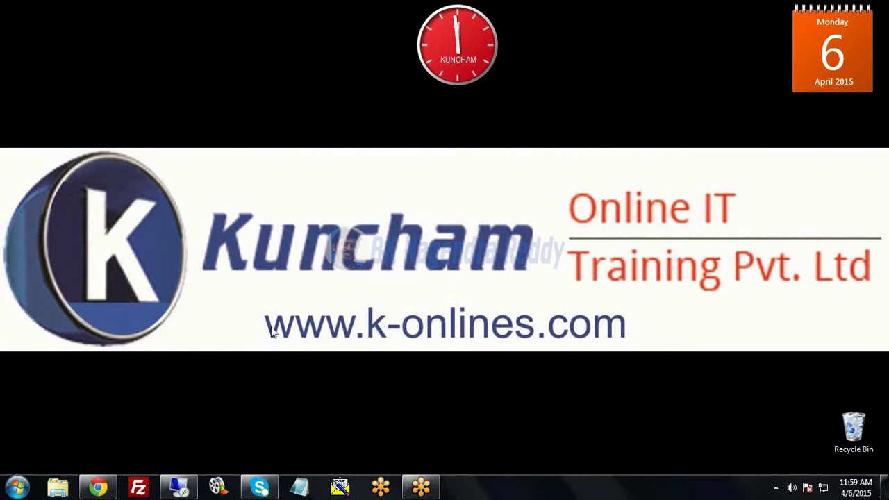
Bring up the remote server's desktop session and refresh it until it responds
click(182, 491)
right_click(340, 129)
click(372, 163)
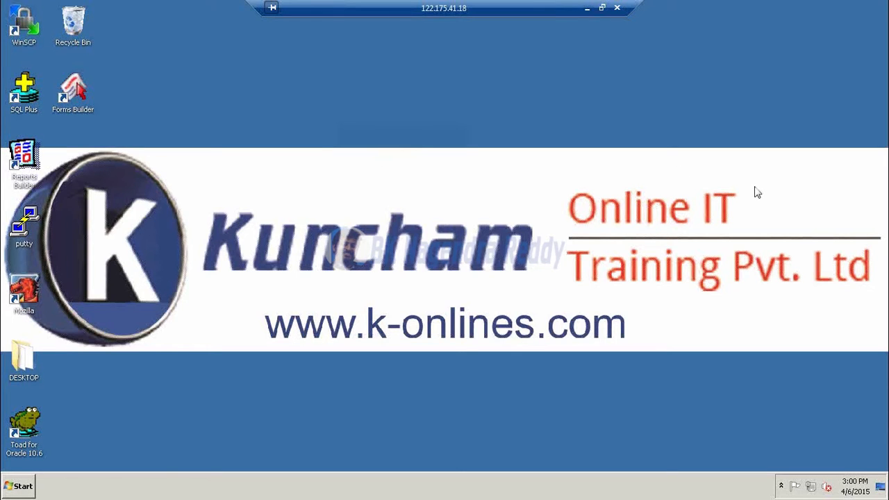
right_click(466, 143)
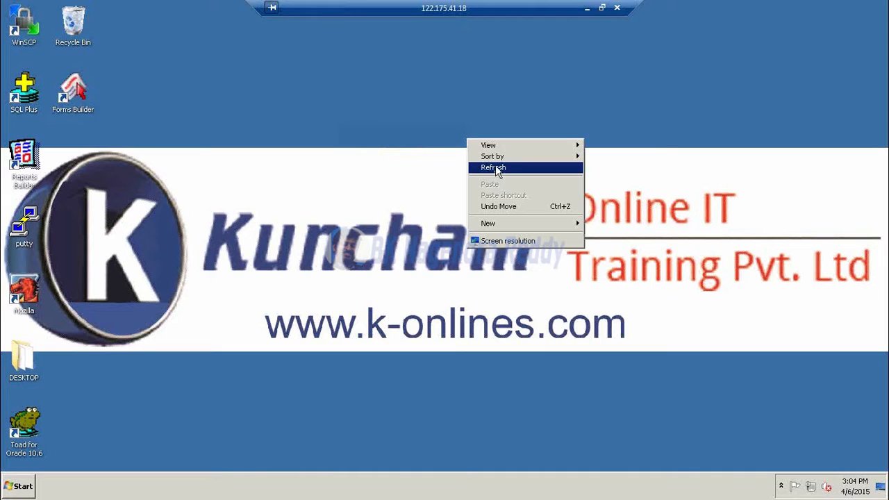
click(497, 168)
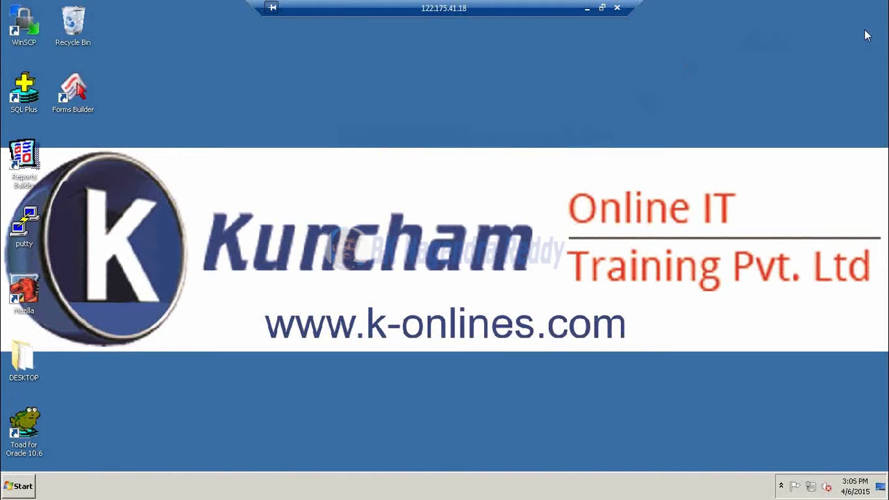
right_click(469, 101)
click(489, 128)
right_click(326, 116)
Launch Mozilla on the remote desktop and sign in to Oracle Applications with the login credentials
click(347, 143)
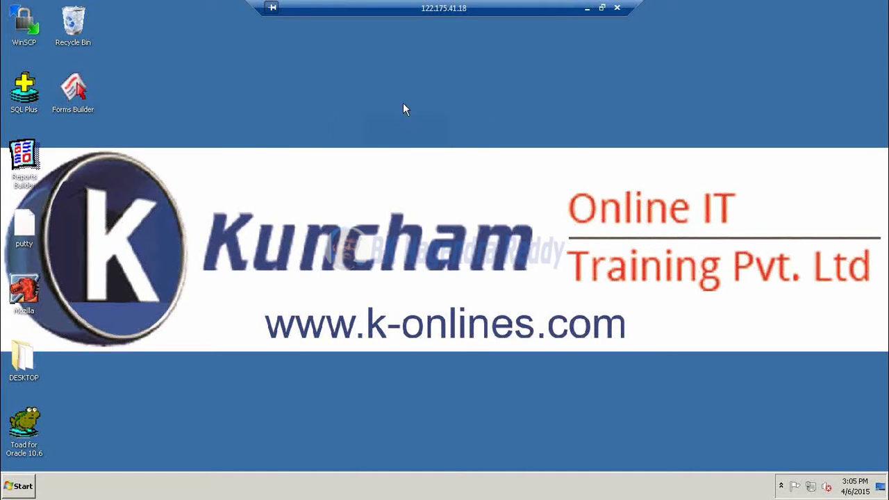
double_click(26, 290)
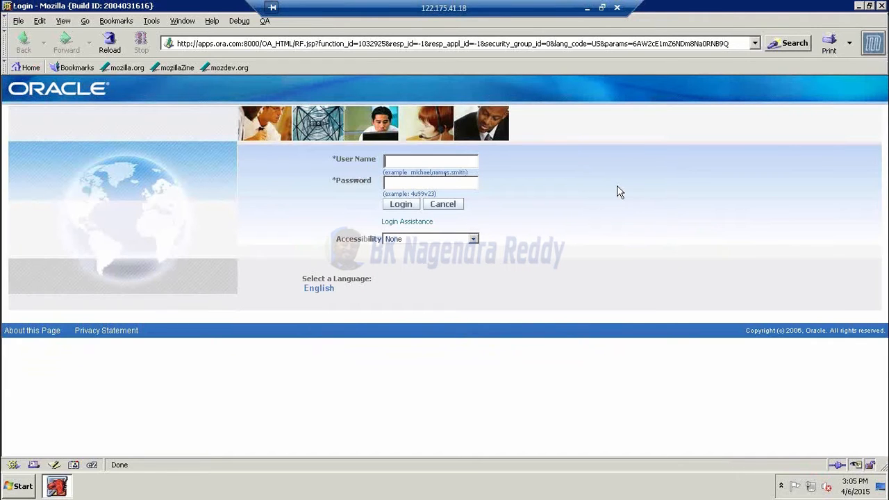
text(operations)
key(Return)
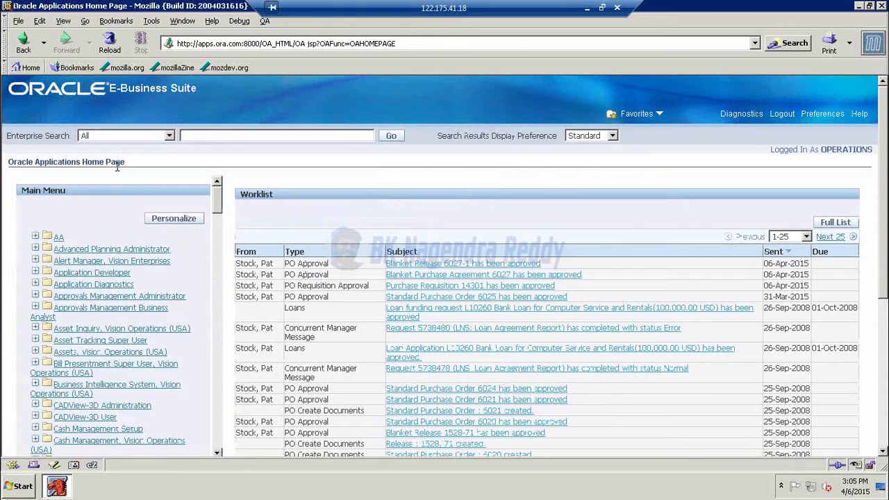
Expand the Application Developer responsibility on the home page and launch one of its functions
click(49, 272)
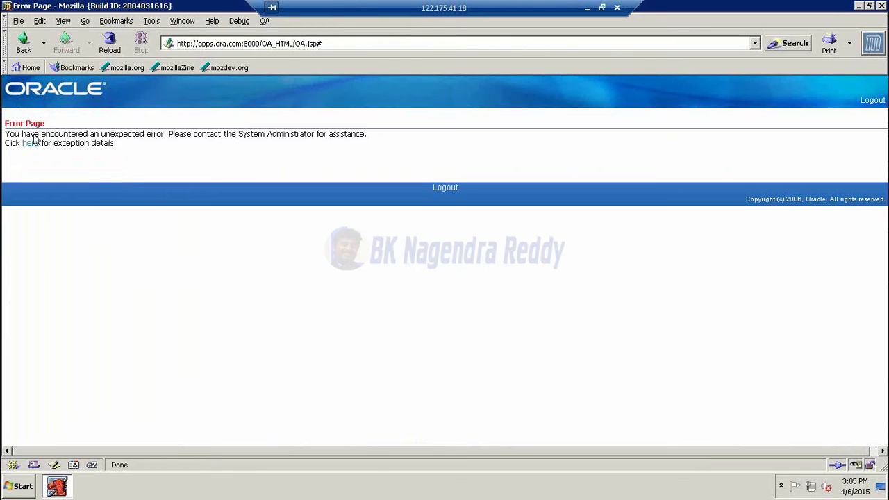
click(24, 43)
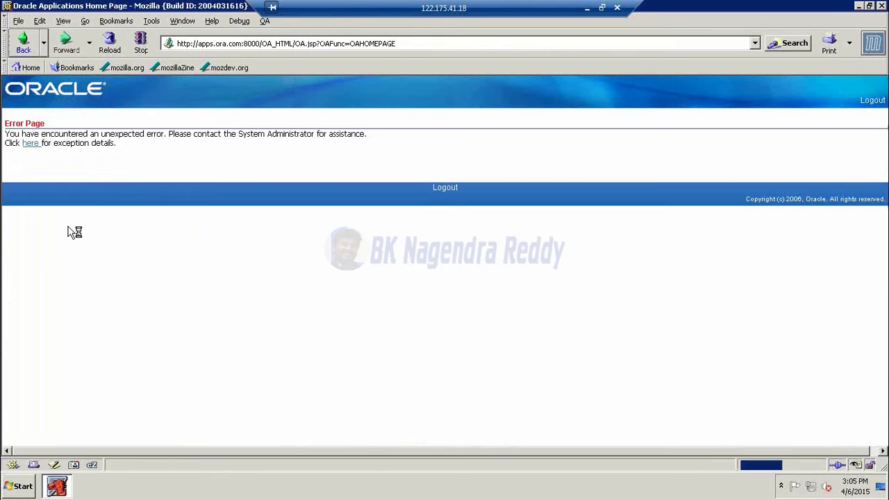
click(57, 285)
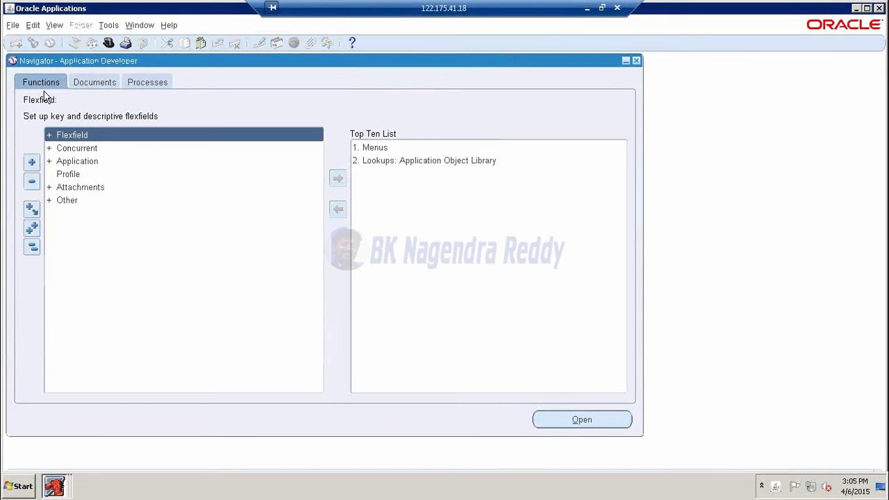
Switch responsibility by searching 'inv' for the Inventory, Vision Operations (USA) responsibility
click(109, 42)
text(i%)
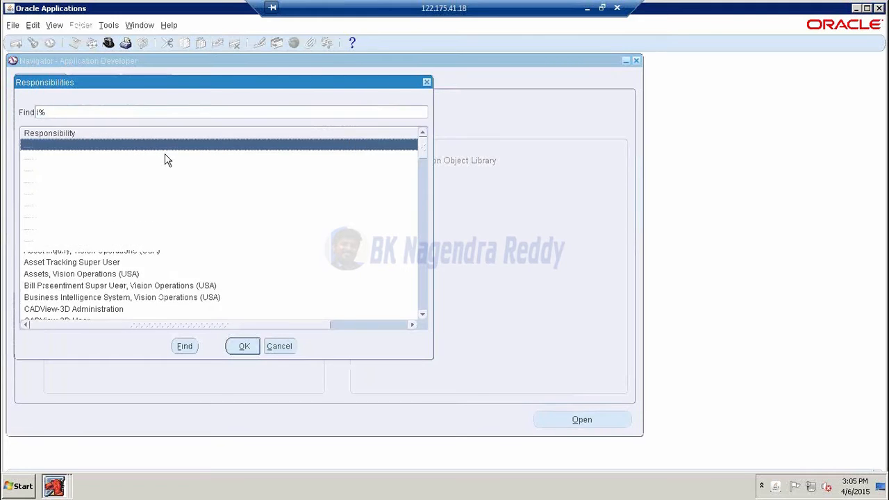
key(BackSpace)
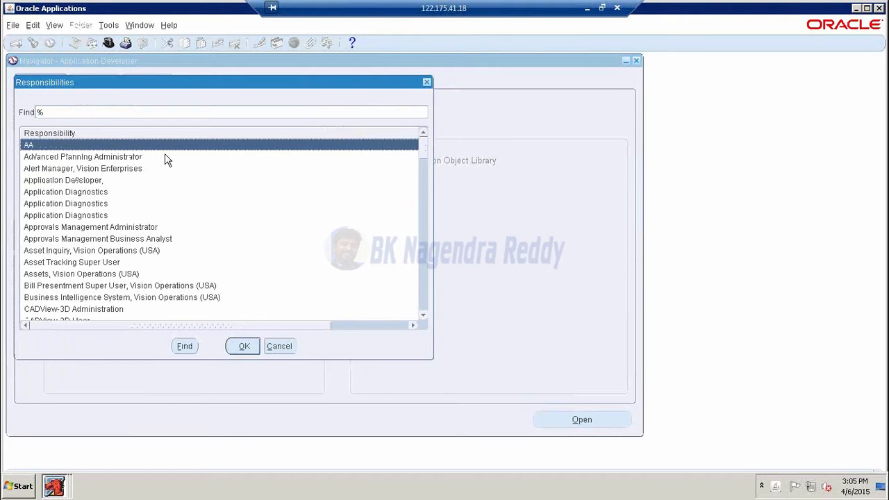
text(inv)
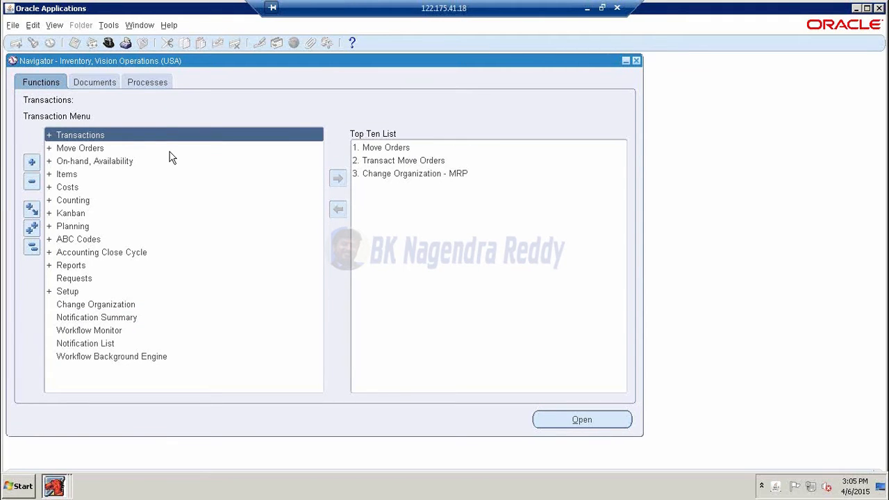
Open Items > Master Items for organization V1, Vision Operations
double_click(66, 174)
double_click(94, 187)
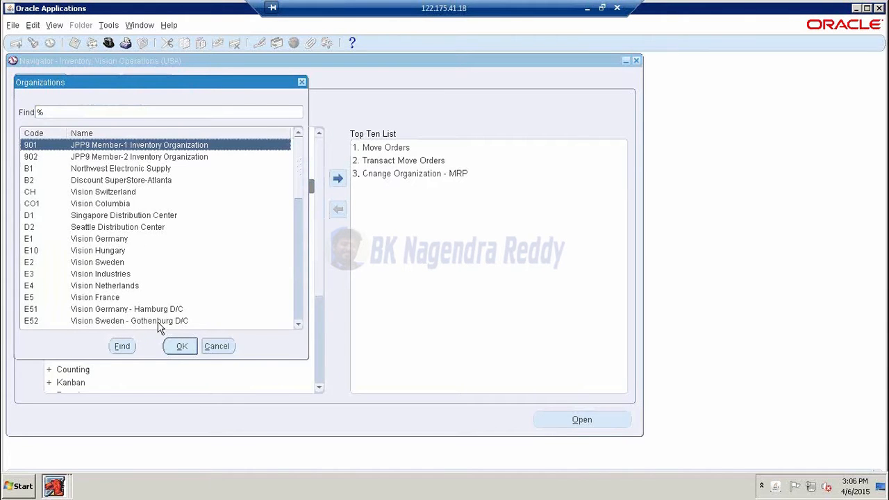
text(v)
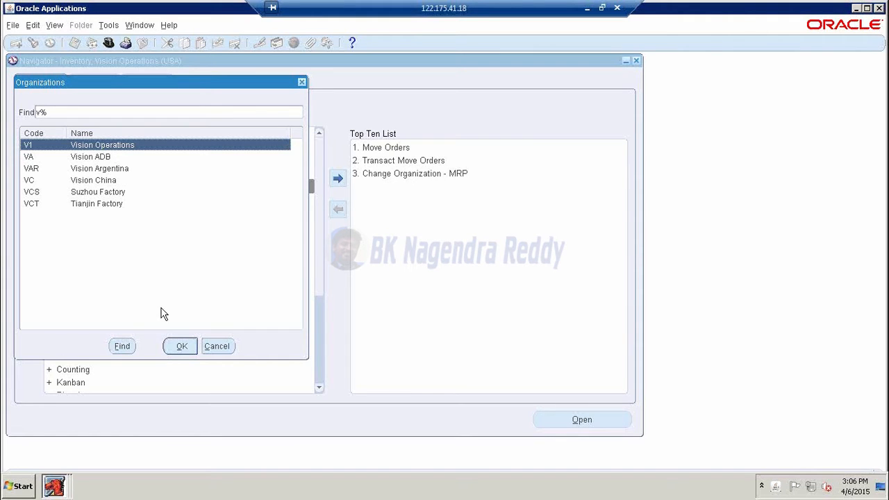
click(179, 345)
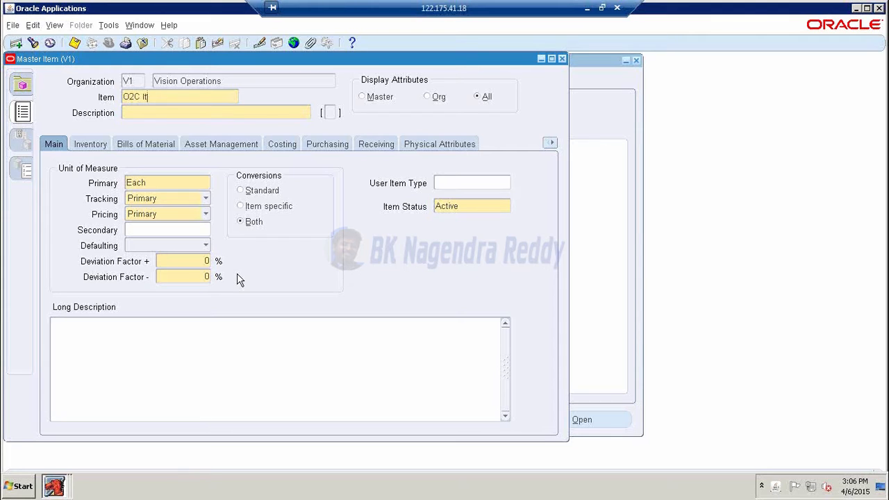
Enter O2C Item as the item name and copy it into the Description
key(Tab)
key(shift+Tab)
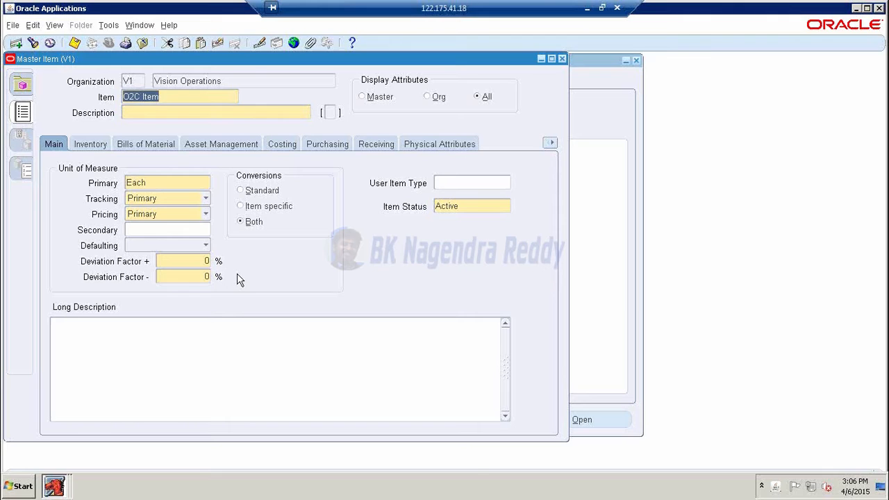
key(ctrl+c)
key(Tab)
key(ctrl+v)
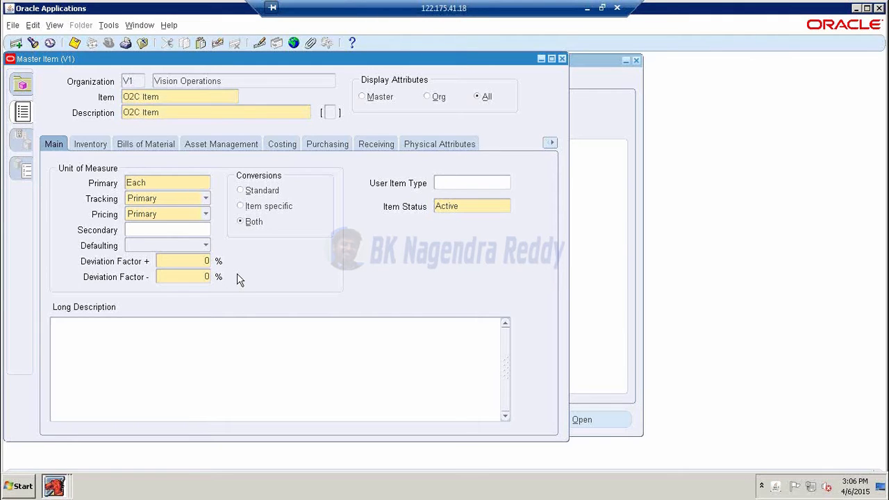
Apply the Finished Good template to the item via Copy From, then start Toad for Oracle
click(109, 26)
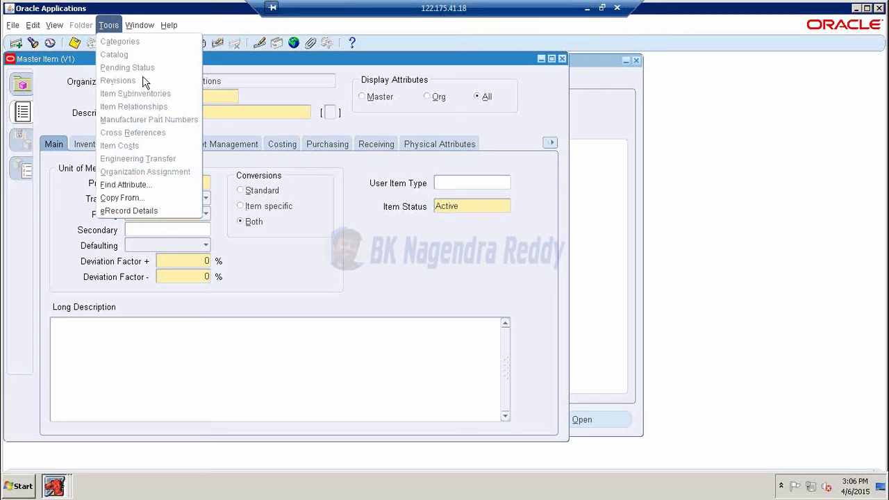
click(137, 201)
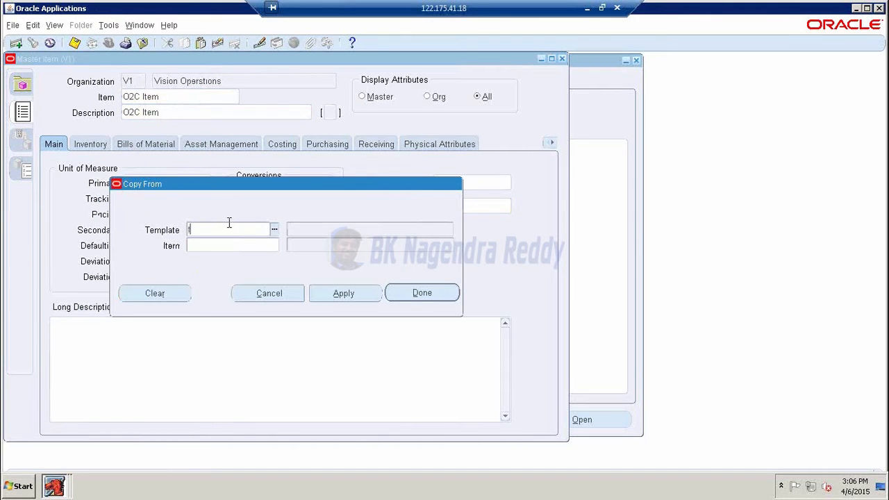
key(ctrl+l)
key(Return)
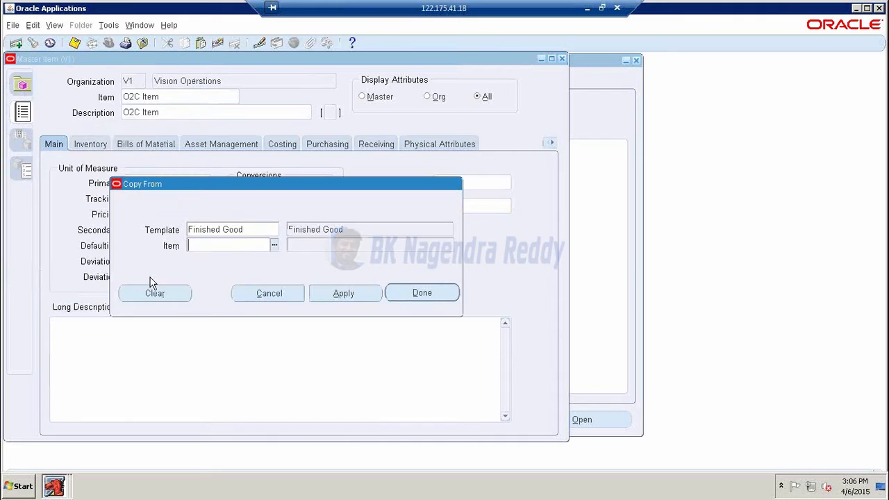
click(317, 292)
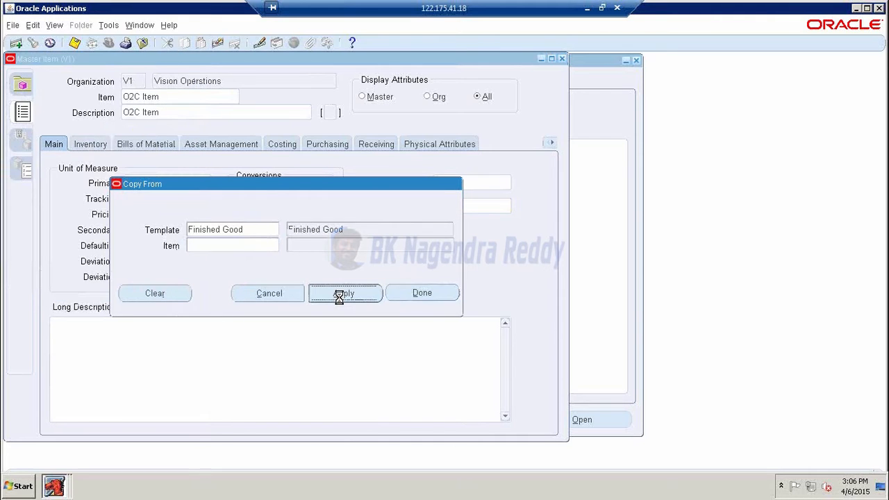
click(421, 293)
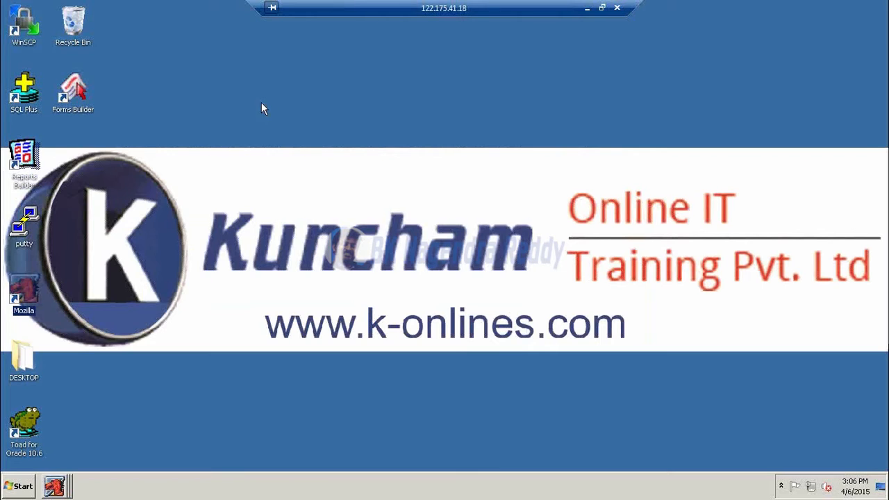
right_click(263, 102)
click(292, 132)
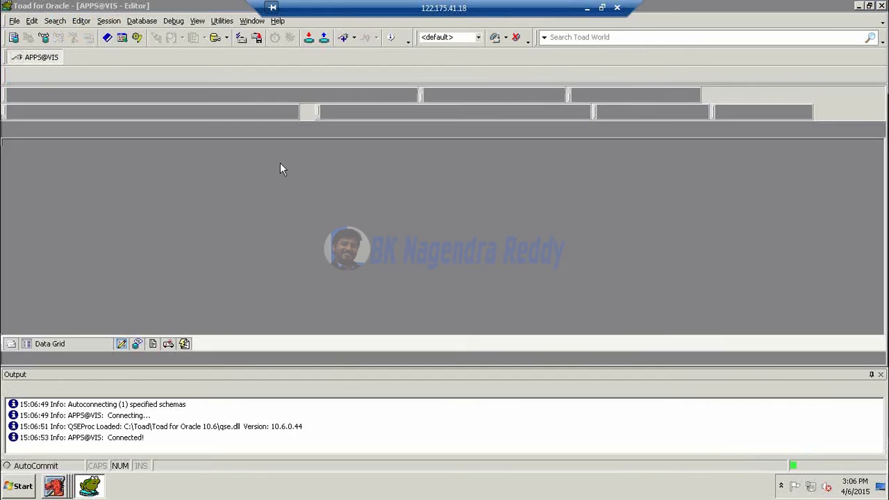
Write the INVENTORY and CREATE THE ITEM headings with '=' underlines in the SQL Editor
key(Caps_Lock)
text(SELECT * FROM MT)
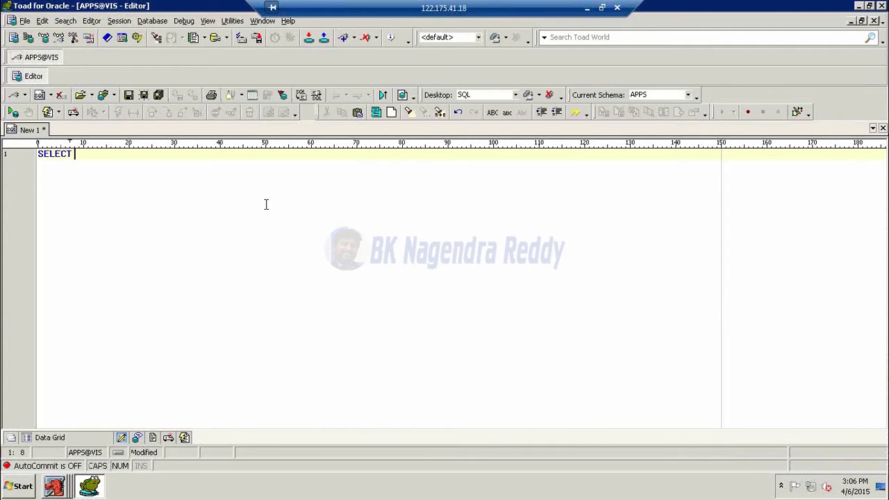
key(BackSpace)
key(BackSpace)
key(BackSpace)
key(BackSpace)
key(BackSpace)
key(BackSpace)
key(BackSpace)
key(BackSpace)
key(BackSpace)
key(BackSpace)
key(BackSpace)
key(BackSpace)
key(BackSpace)
text(INVENTORY)
key(Return)
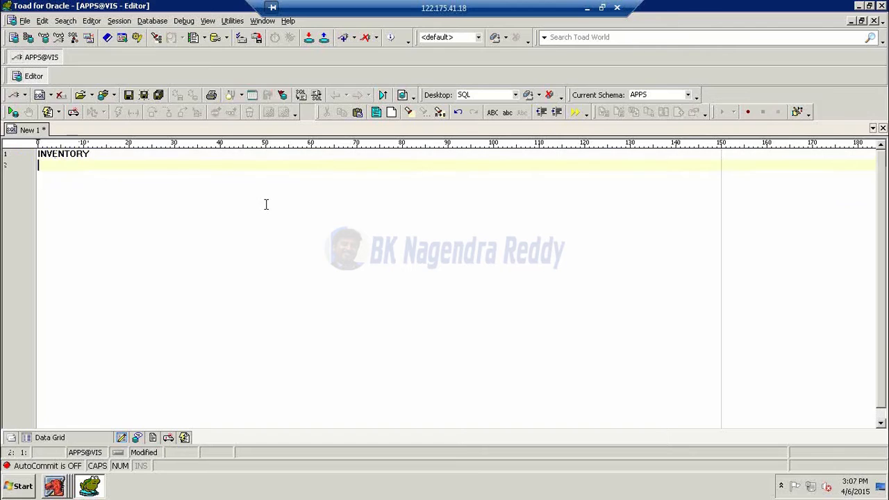
text(==========)
key(Return)
key(Return)
text(C)
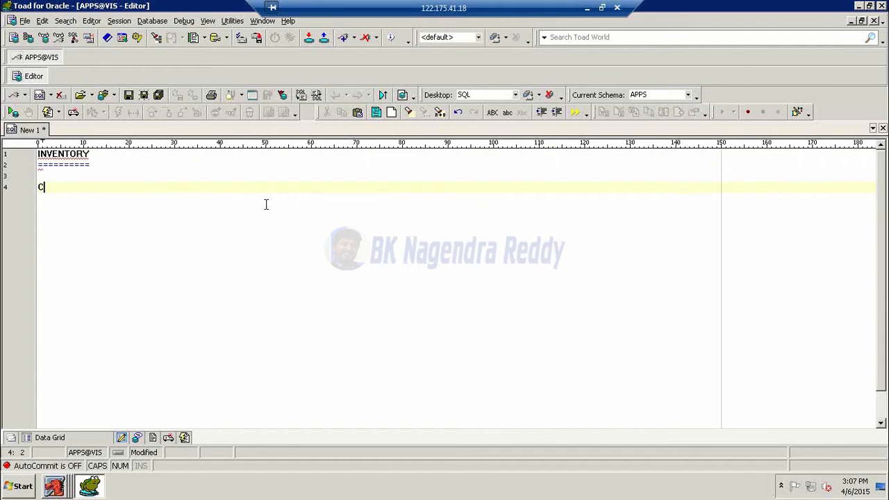
text(REATE THE ITEM)
key(Return)
text(===============)
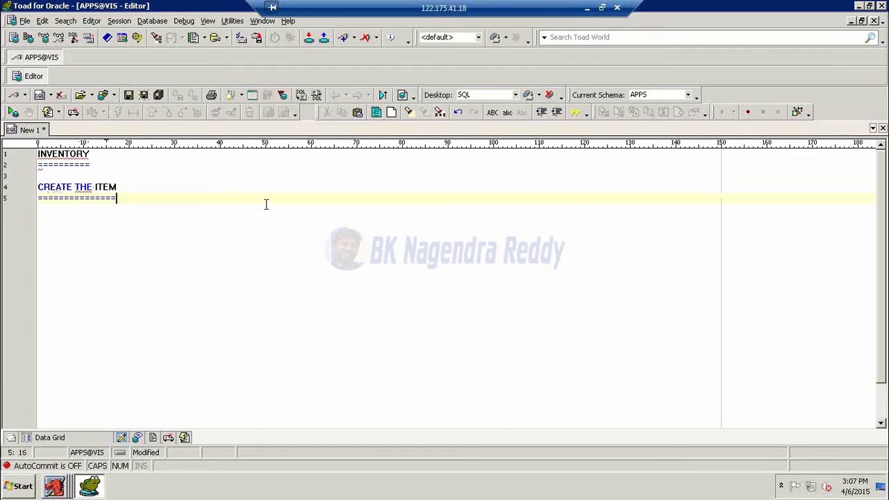
key(Return)
key(Return)
Run SELECT * FROM MTL_SYSTEM_ITEMS_B WHERE SEGMENT1 LIKE '02C%' with F9, returning no rows
text(SELECT * FROM MTL_)
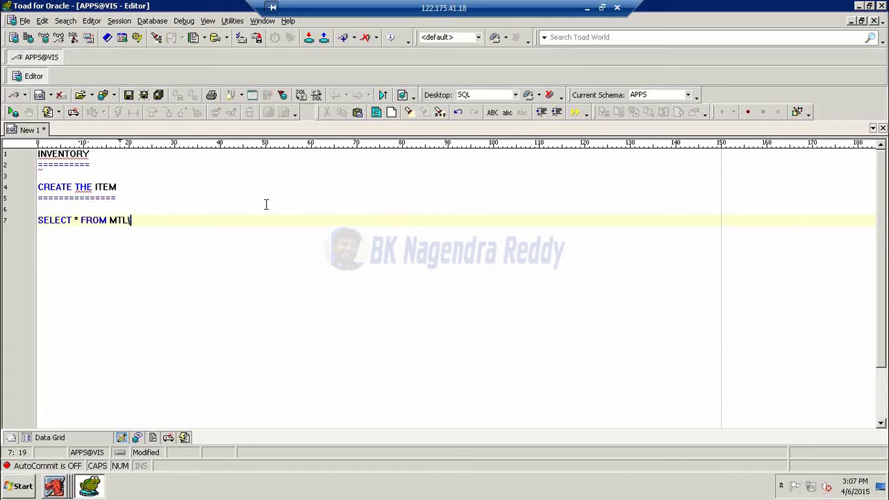
text(SYSTEM_ITEMS_B WHE)
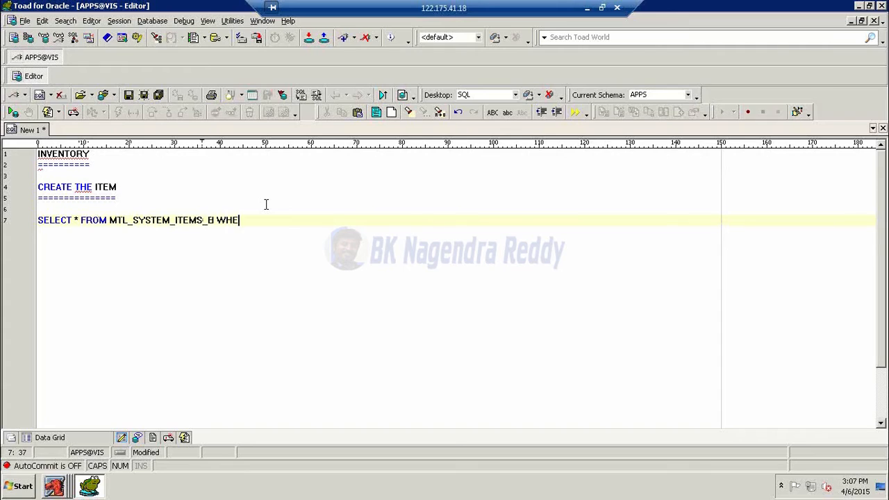
text(RE SEGMENT1 LIKE '02C%')
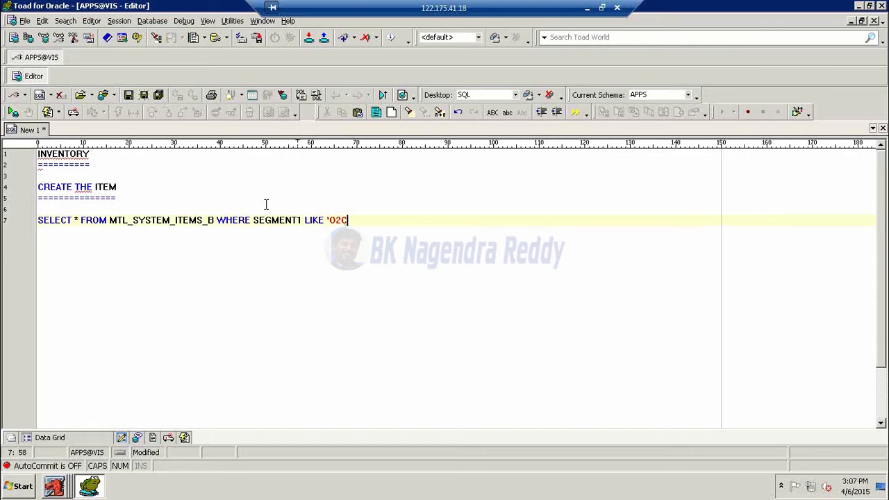
key(F9)
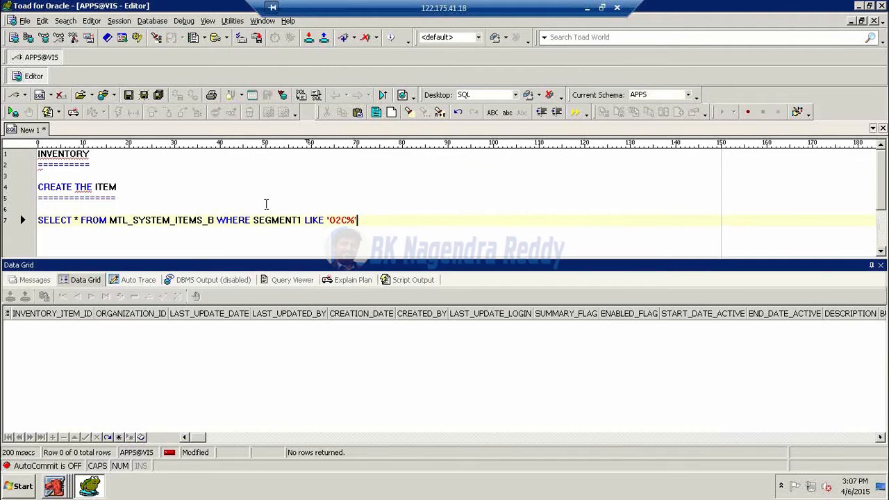
click(63, 487)
Save the O2C Item record in the Master Item form and maximize the Oracle Applications window
click(66, 462)
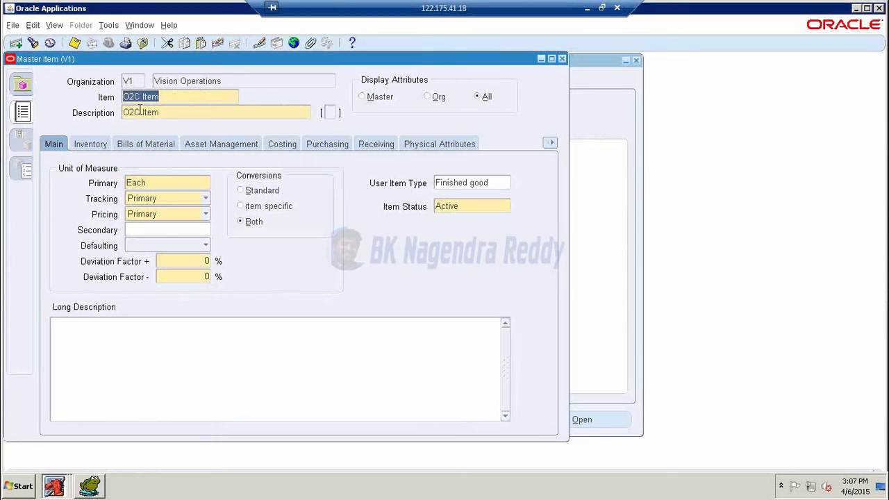
click(75, 44)
click(867, 8)
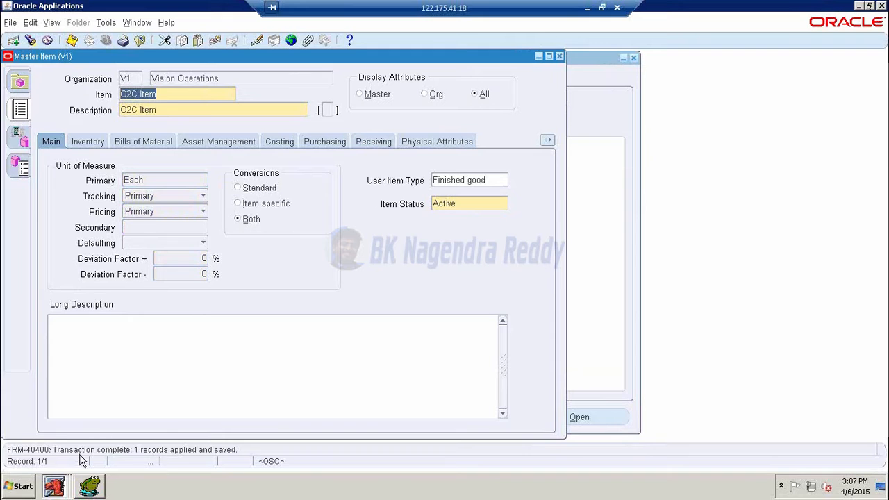
click(90, 486)
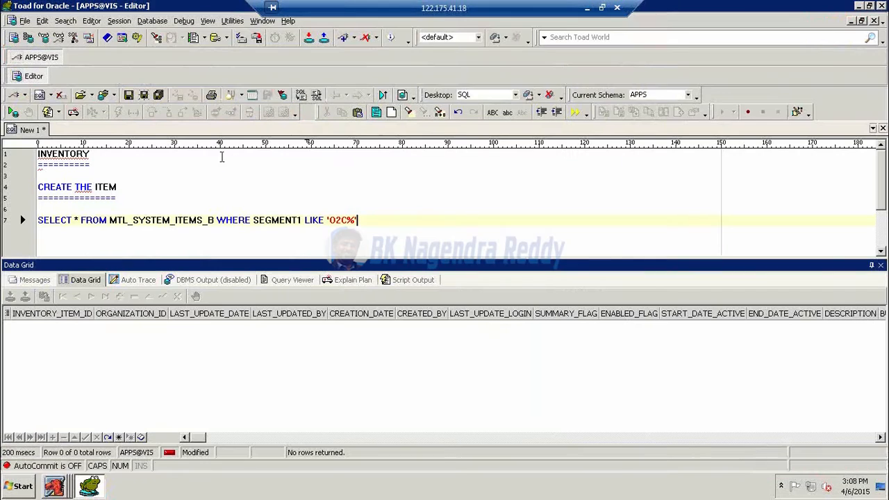
Rerun the MTL_SYSTEM_ITEMS_B query, showing O2C Item as one row in organization 204
key(F9)
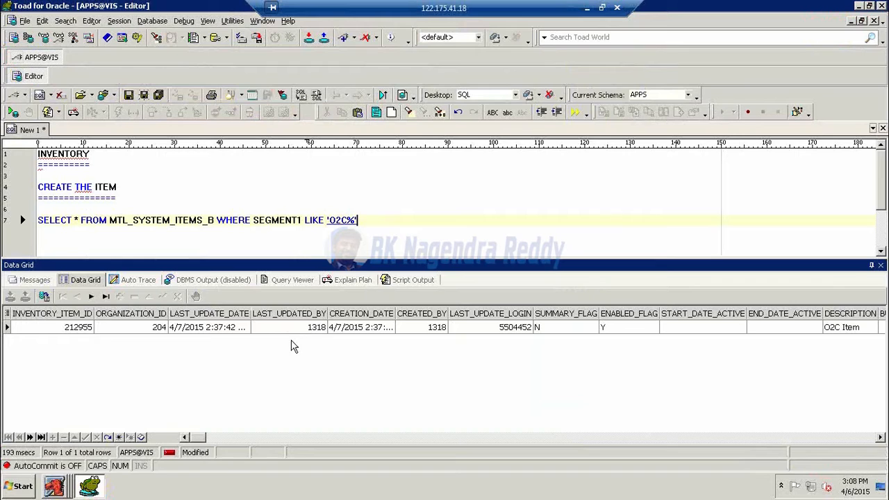
click(58, 489)
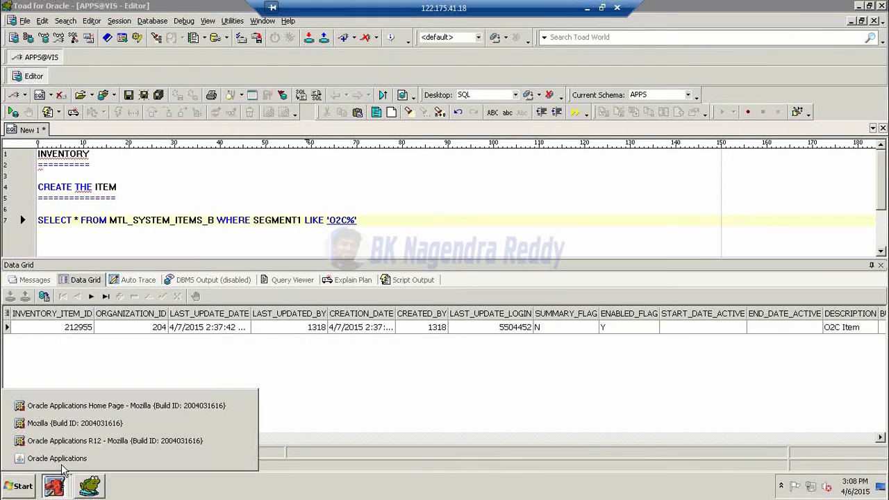
click(69, 459)
Tick Assigned for M1 Seattle Manufacturing in O2C Item's Organization Assignment and save
click(106, 23)
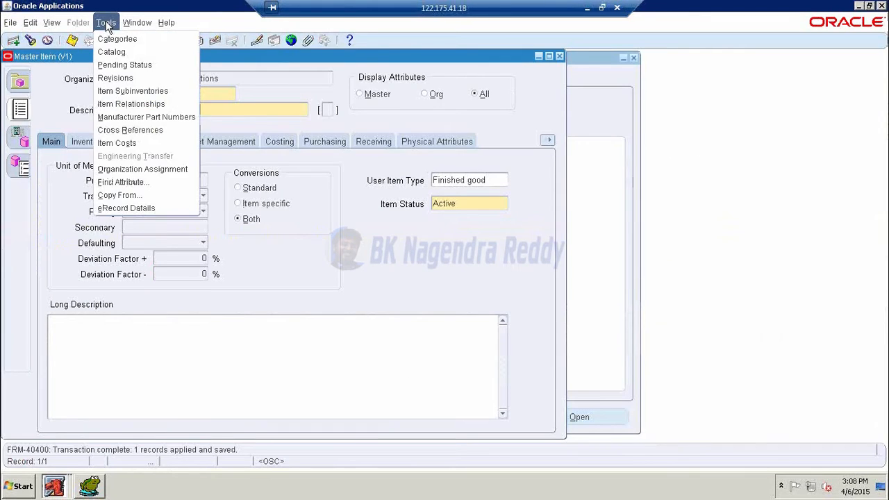
click(156, 167)
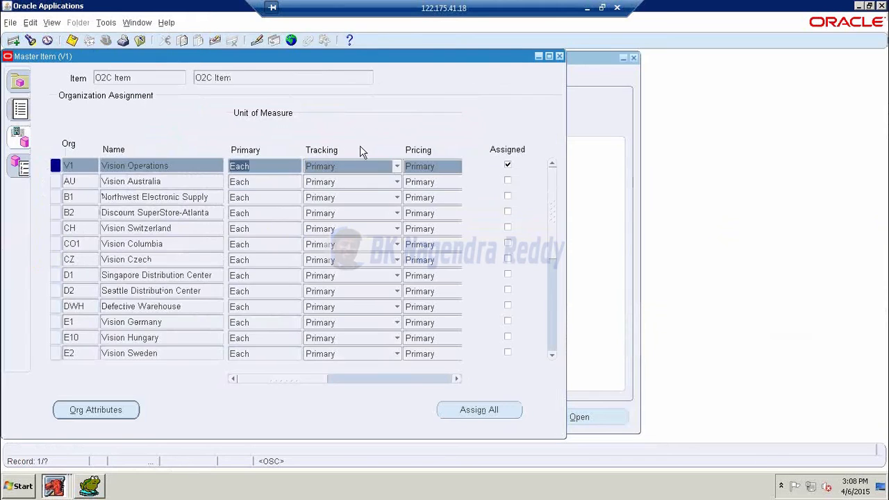
click(548, 288)
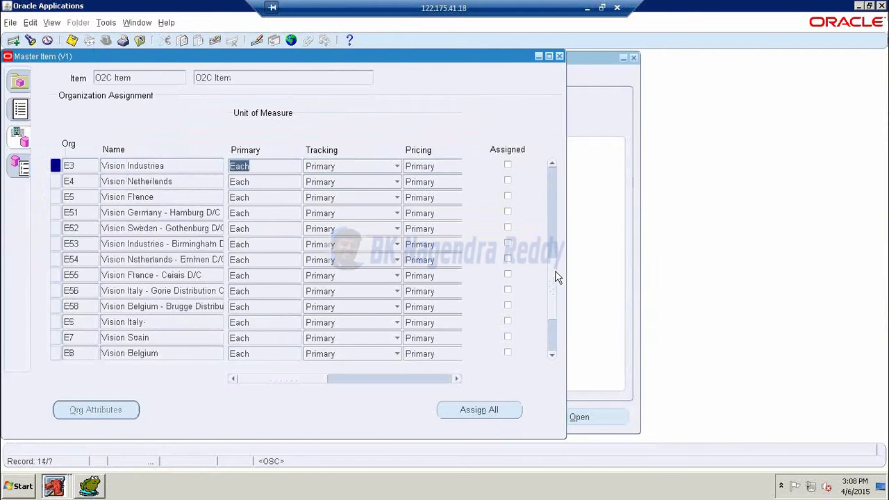
click(553, 270)
click(559, 286)
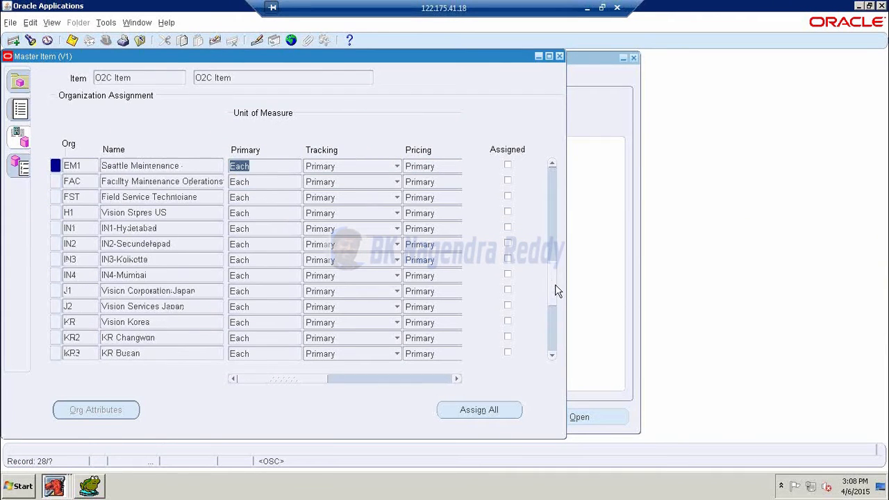
click(556, 314)
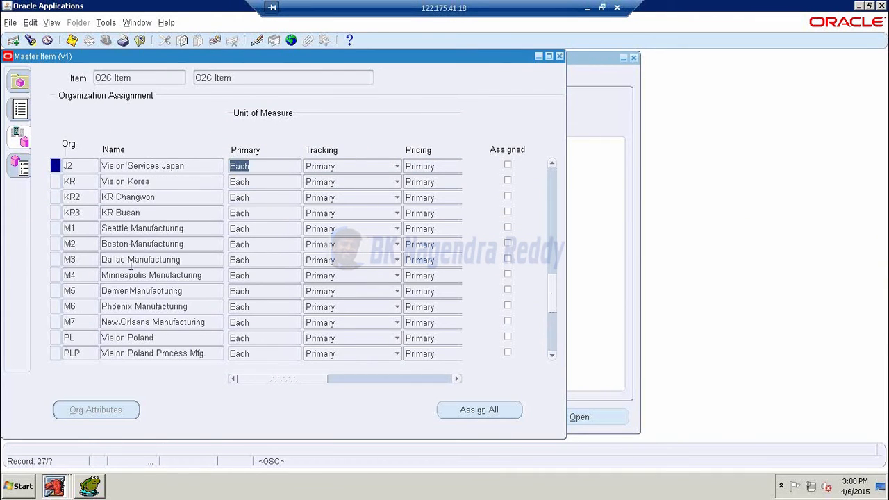
click(116, 232)
click(508, 227)
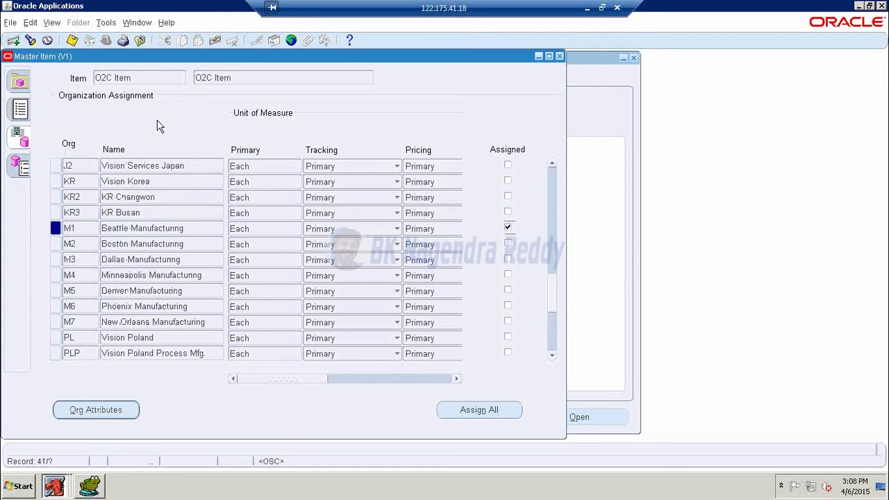
click(72, 41)
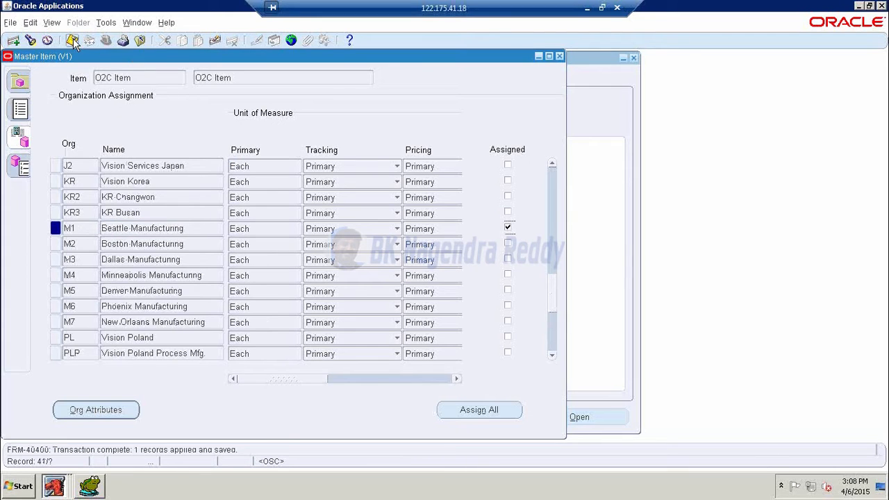
click(90, 485)
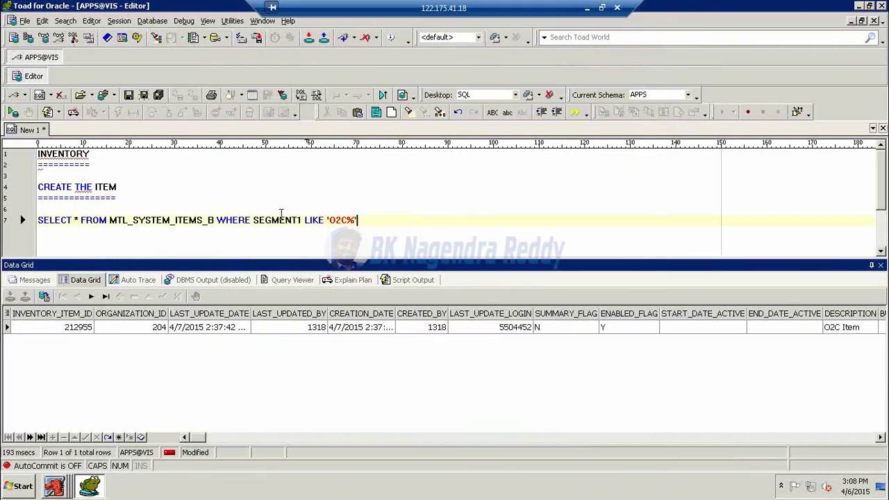
Re-execute the item query, now listing O2C Item in organizations 204 and 207
key(F9)
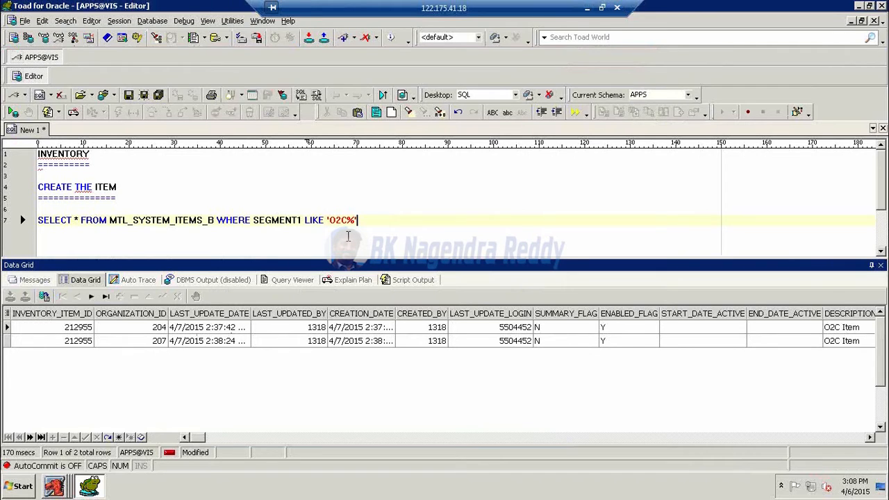
key(Return)
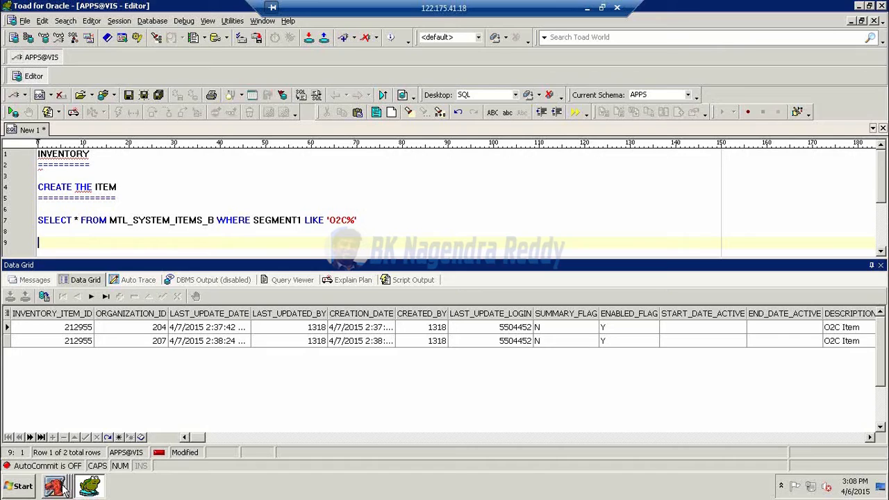
click(66, 489)
click(57, 458)
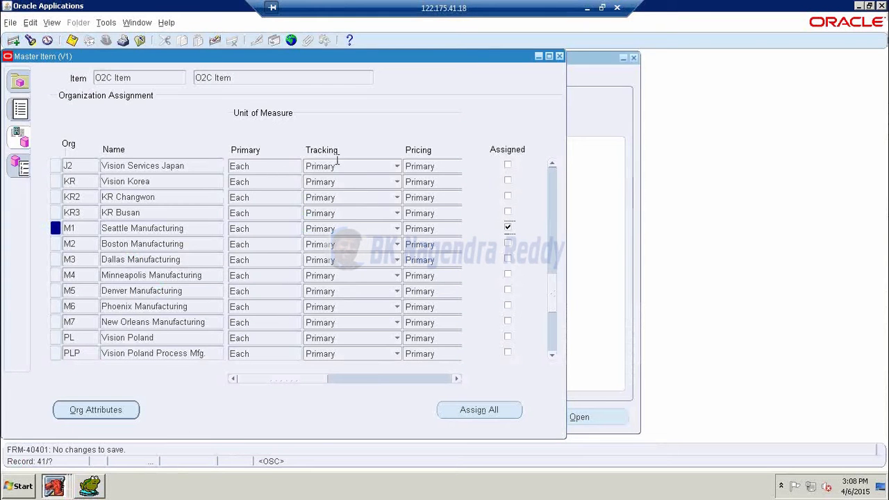
Close Master Item, change the organization to M1, and open Miscellaneous Transaction
click(560, 57)
double_click(54, 171)
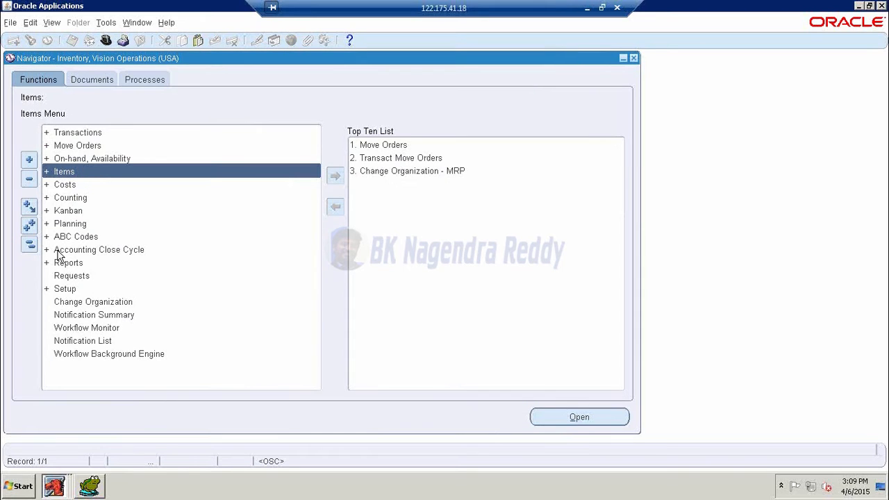
double_click(390, 173)
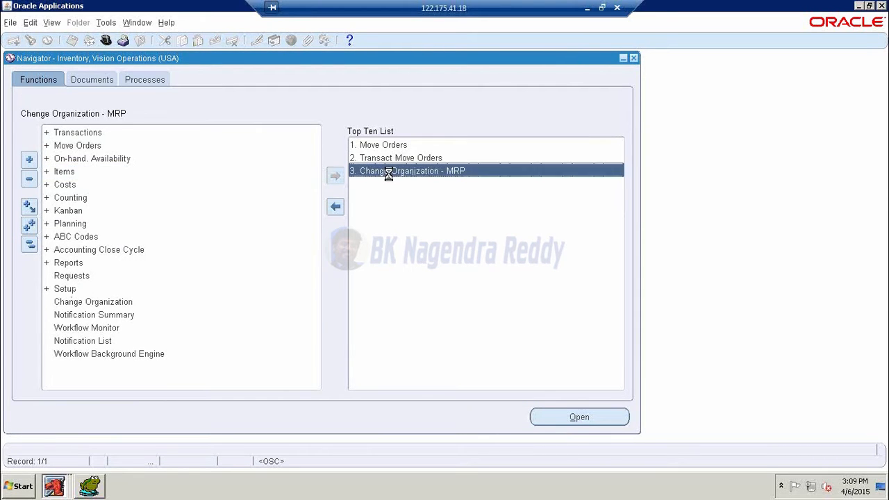
text(M)
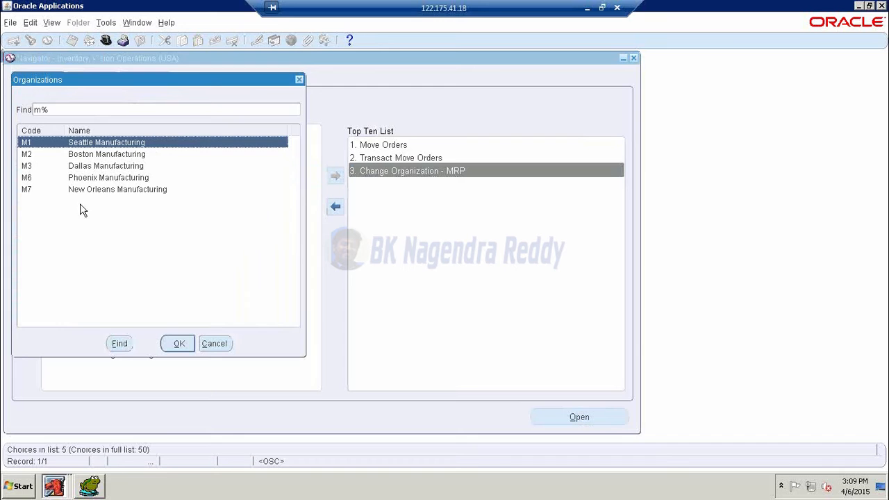
click(179, 343)
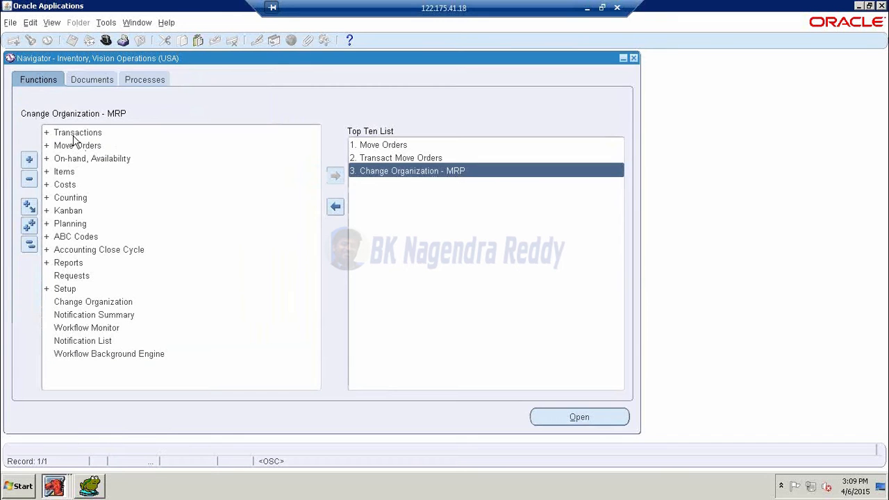
double_click(76, 132)
double_click(98, 185)
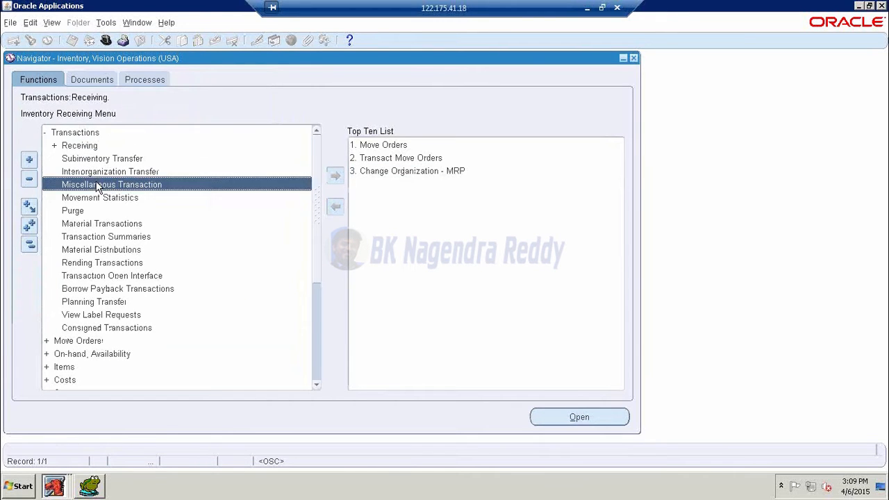
Choose Miscellaneous receipt as the transaction type
click(278, 133)
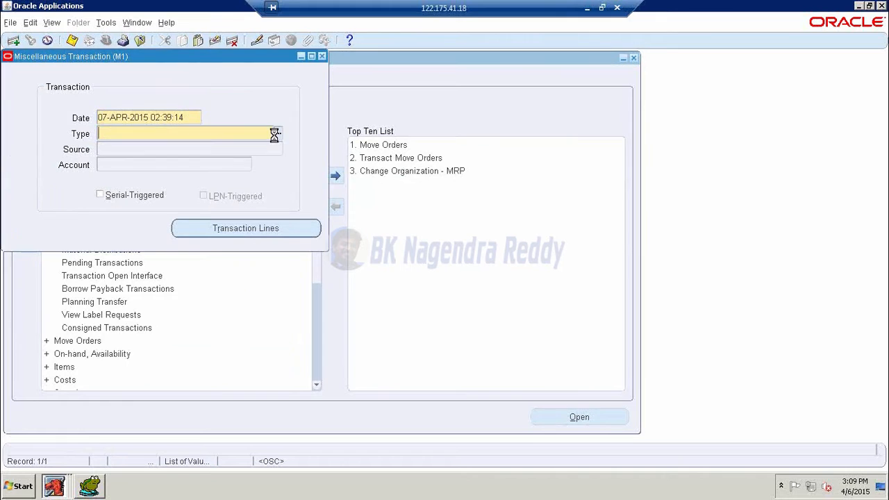
text(miscellaneous)
click(154, 246)
click(356, 382)
Enter a transaction line for O2C Item in the Stores subinventory
click(230, 235)
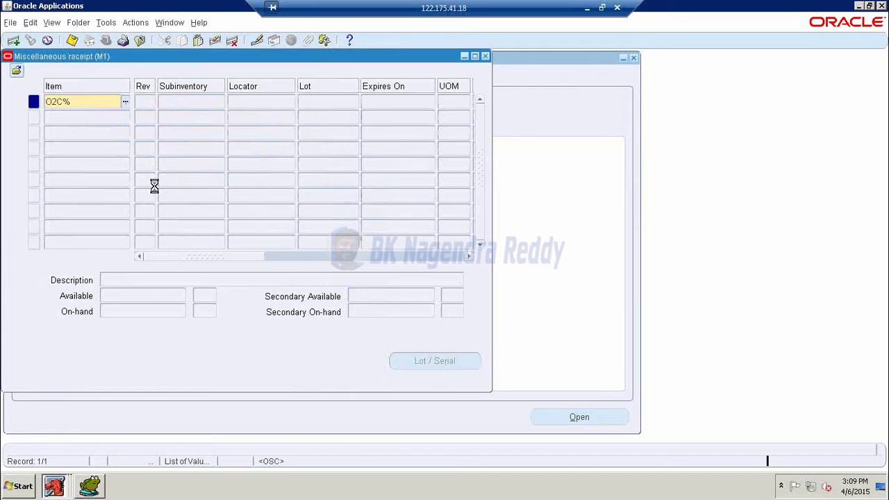
key(Tab)
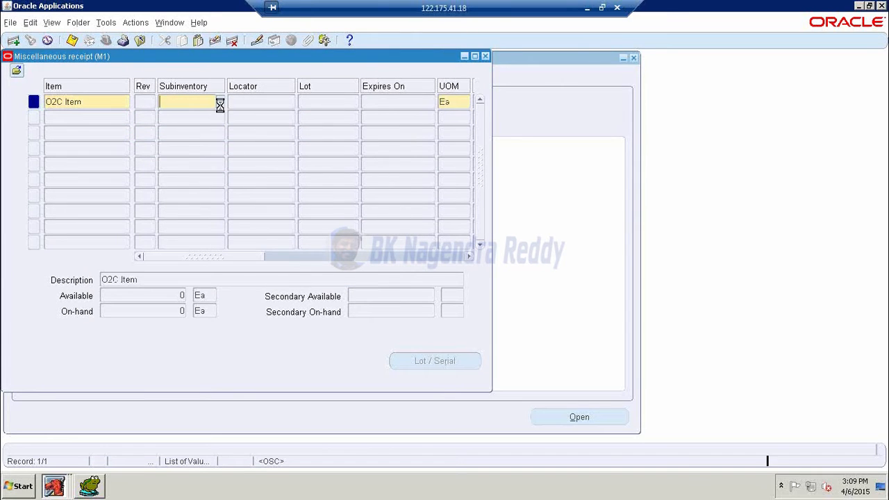
click(220, 102)
text(st%)
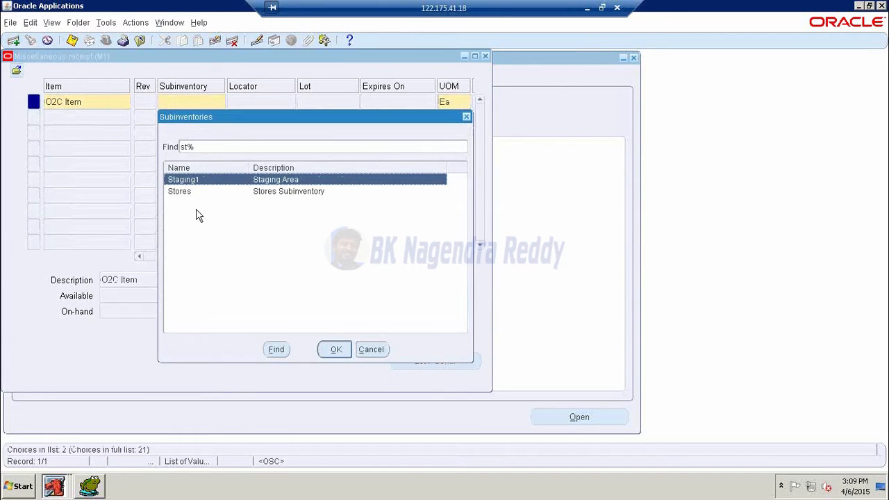
click(196, 192)
click(332, 349)
key(Tab)
Give the line quantity 3000 and account alias CC421, then save the receipt
click(192, 102)
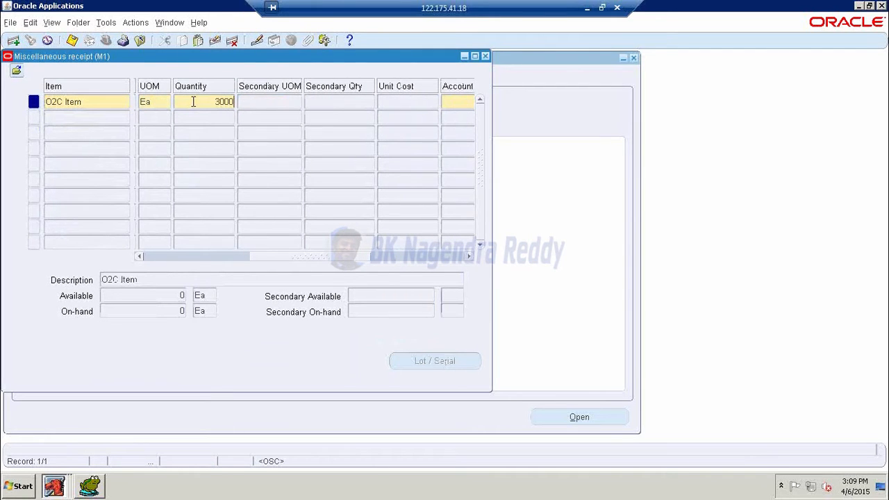
key(Tab)
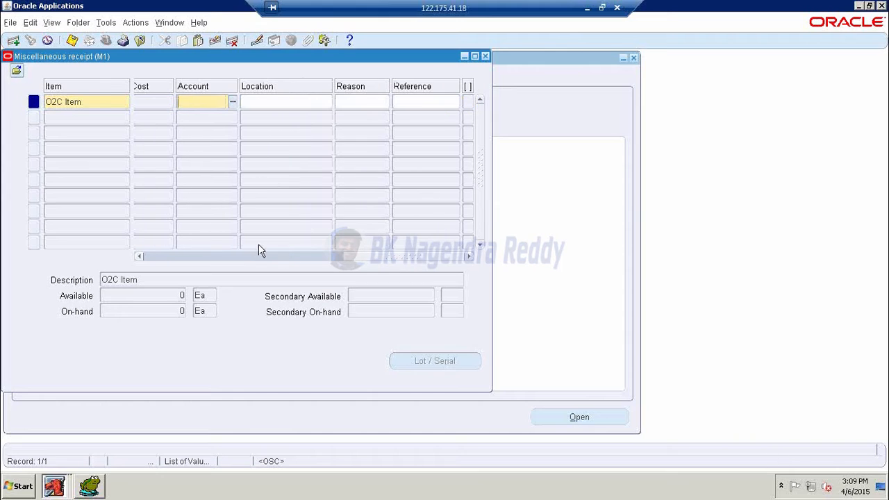
click(233, 101)
click(396, 230)
click(179, 202)
click(240, 343)
click(512, 278)
key(Tab)
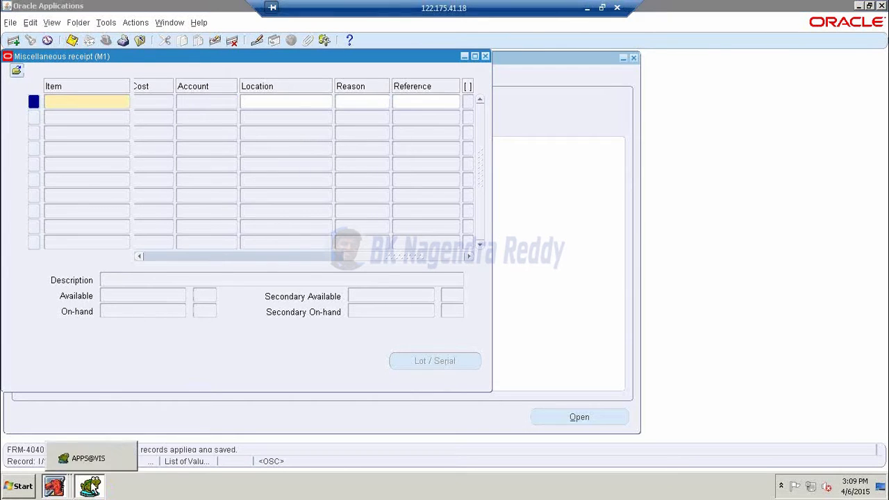
click(88, 485)
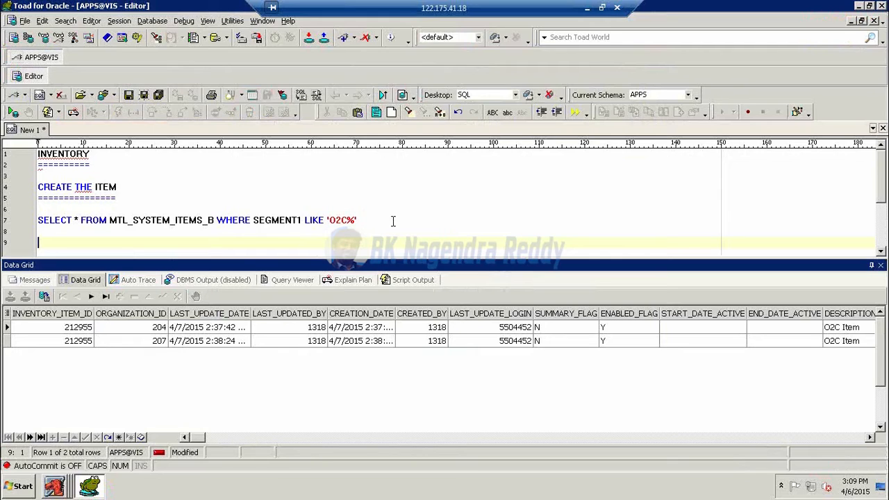
Add an underlined 'INCREASE THE ITEM ATY' note heading to the Toad script
text(INCREASE THE ITEM A)
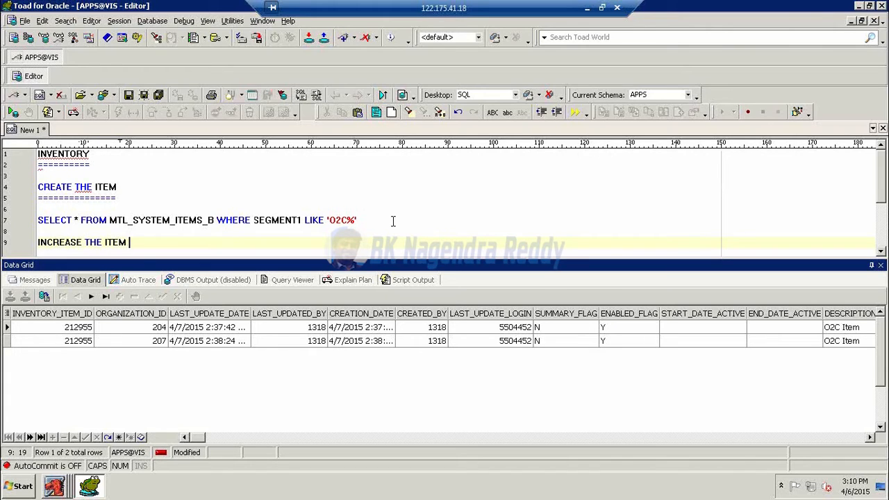
text(TY)
key(Return)
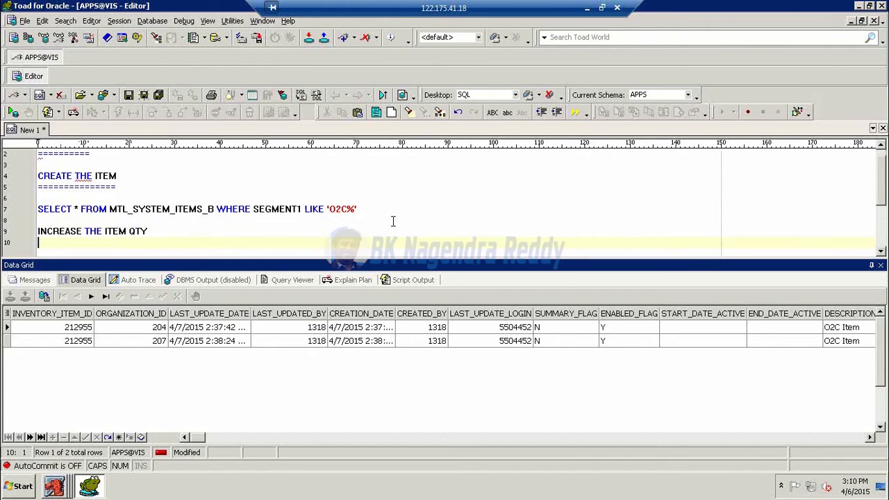
text(==================)
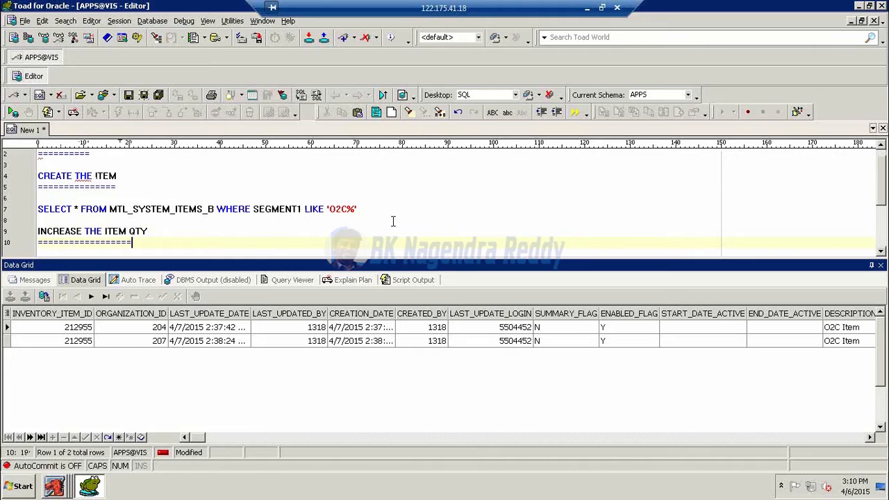
text(===)
key(Return)
key(Return)
Run SELECT * FROM MTL_ONHAND_QUANTITIES_DETAIL for item 212955, showing 3000 in Stores
text(SELECT * FROM MTL_ONH)
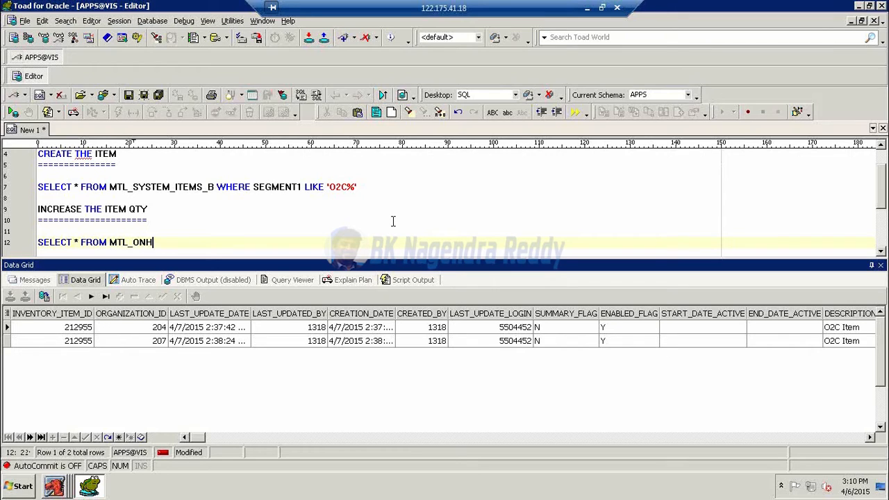
text(AND_QUANTITIES_DET)
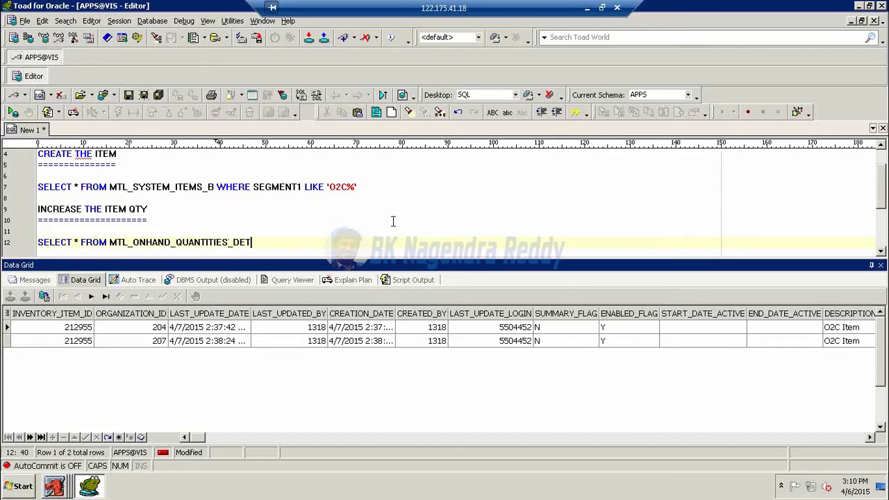
text(AIL WHERE INVENTORY)
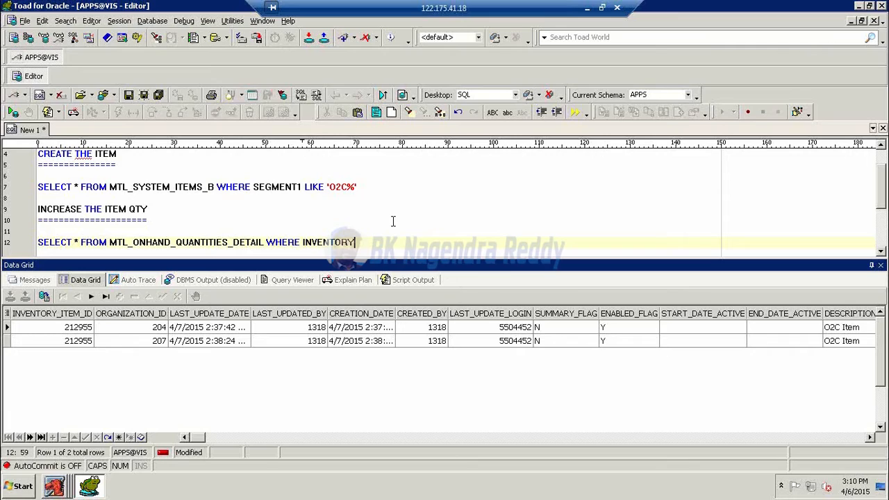
text(_ITEM_ID='212955')
key(F9)
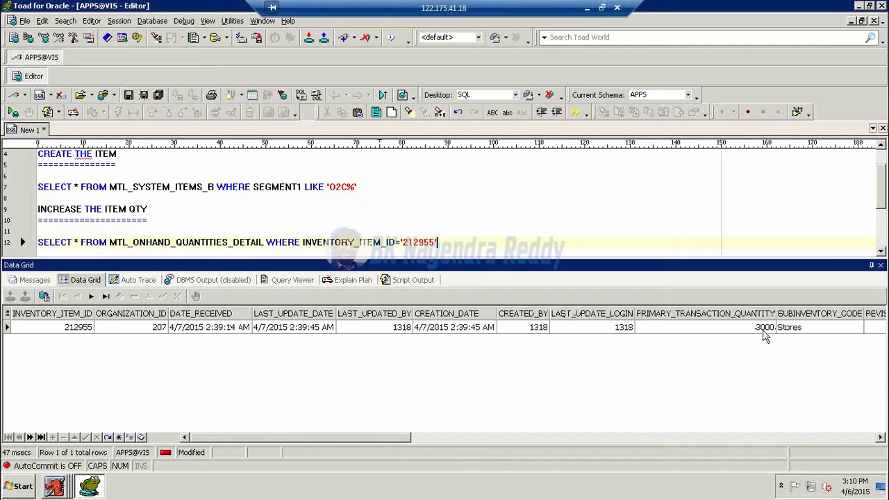
click(59, 488)
click(56, 401)
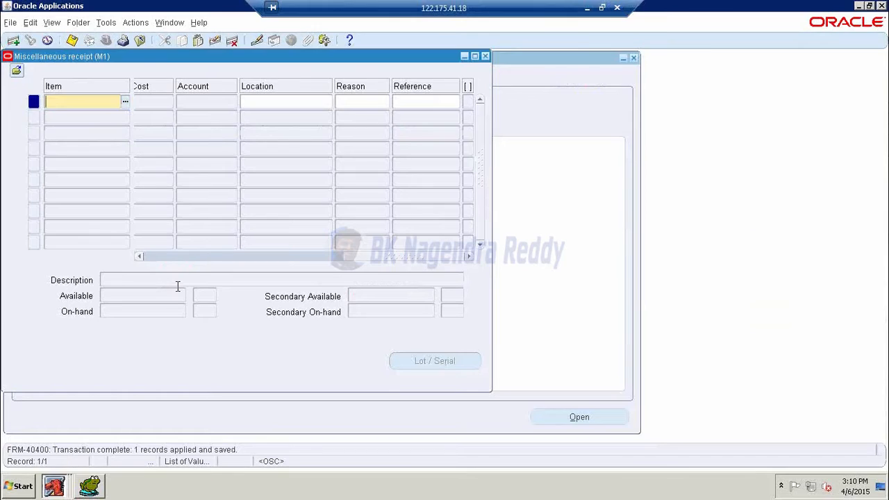
Close the Miscellaneous receipt forms and open the On-hand Quantity form
click(485, 57)
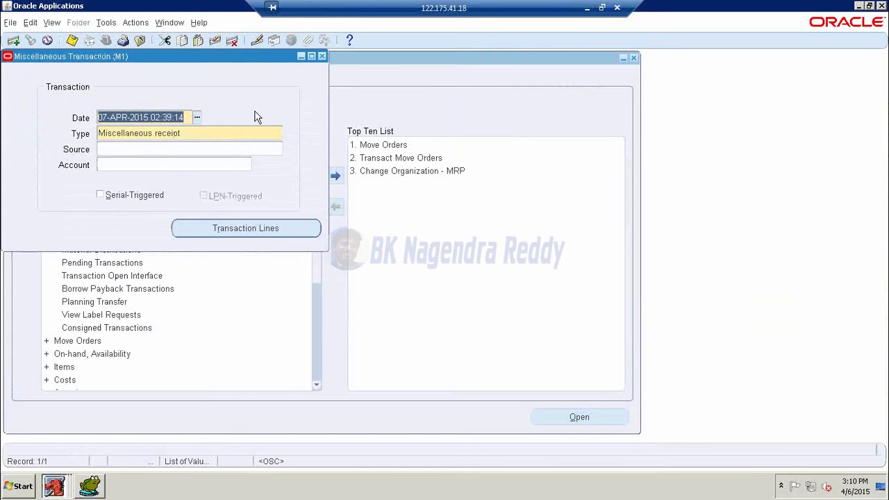
click(321, 56)
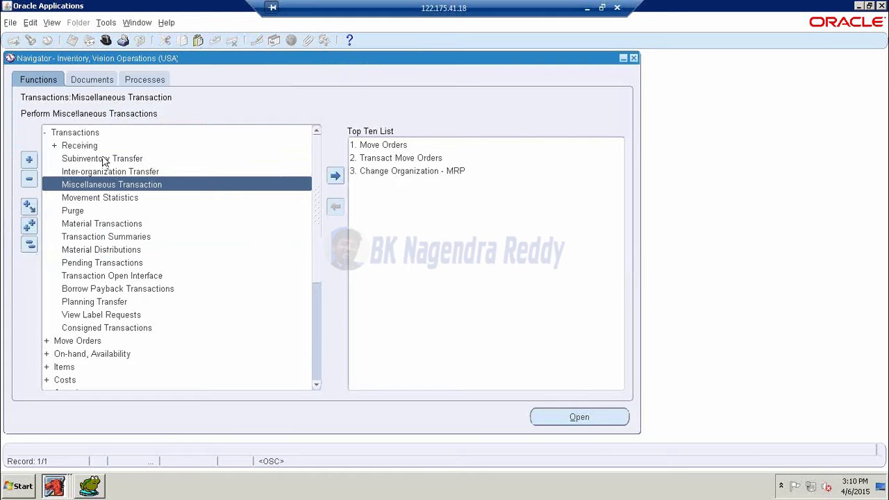
double_click(74, 132)
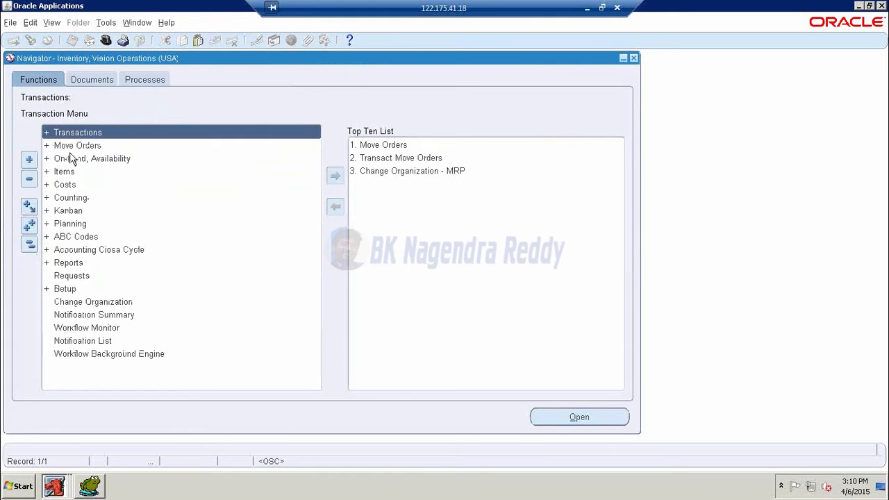
double_click(72, 158)
double_click(89, 171)
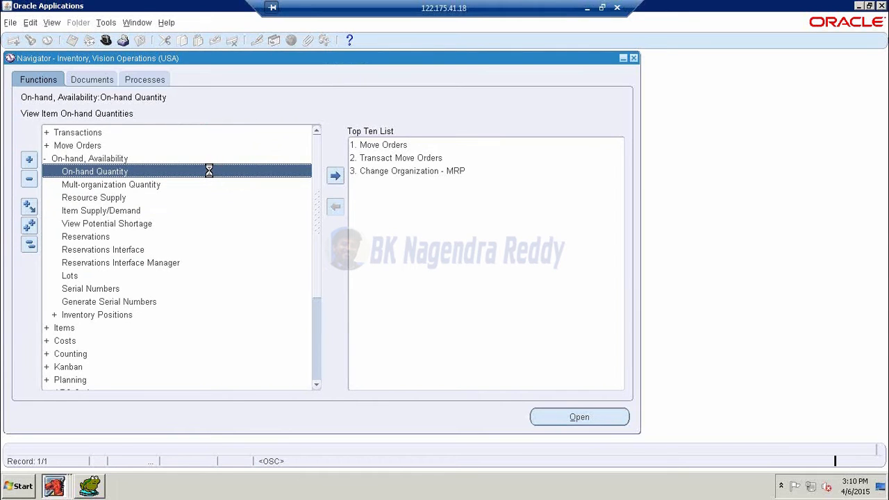
Find on-hand material for O2C Item and open its availability
click(184, 290)
text(O2C Item)
key(Tab)
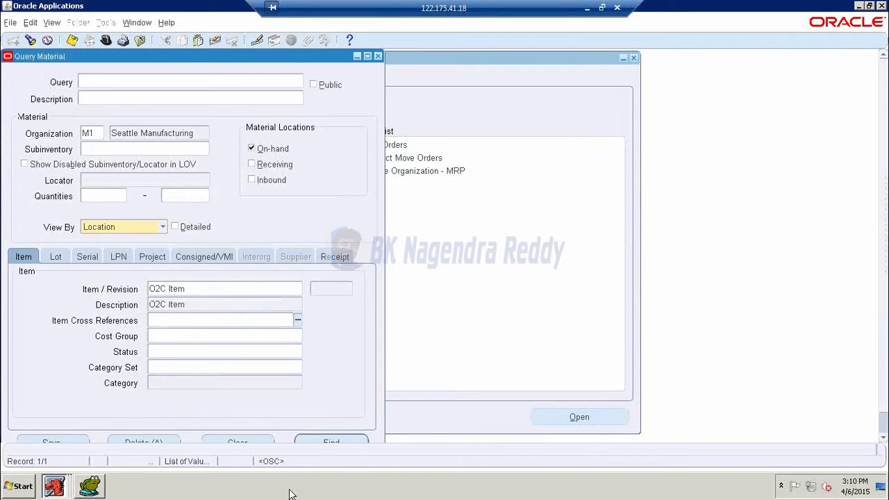
click(341, 441)
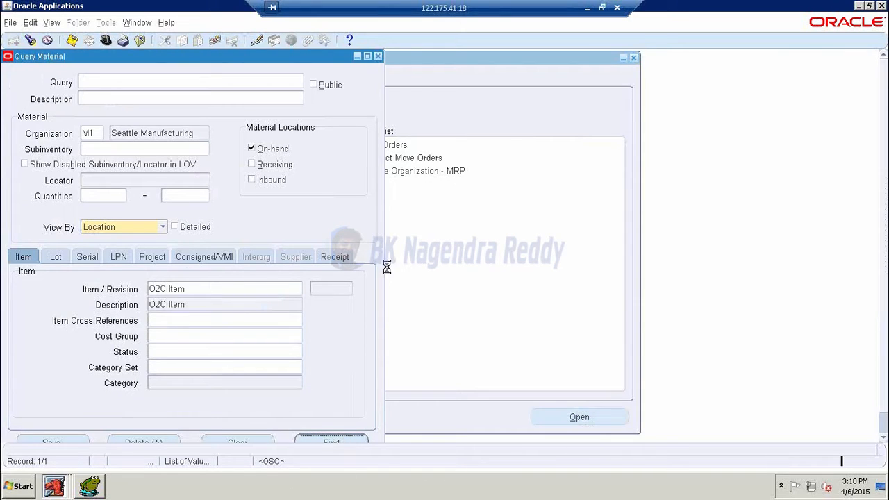
click(421, 333)
Check the 3000 total, reservable and transactable quantities, then close Availability and Material Workbench
click(102, 288)
click(104, 335)
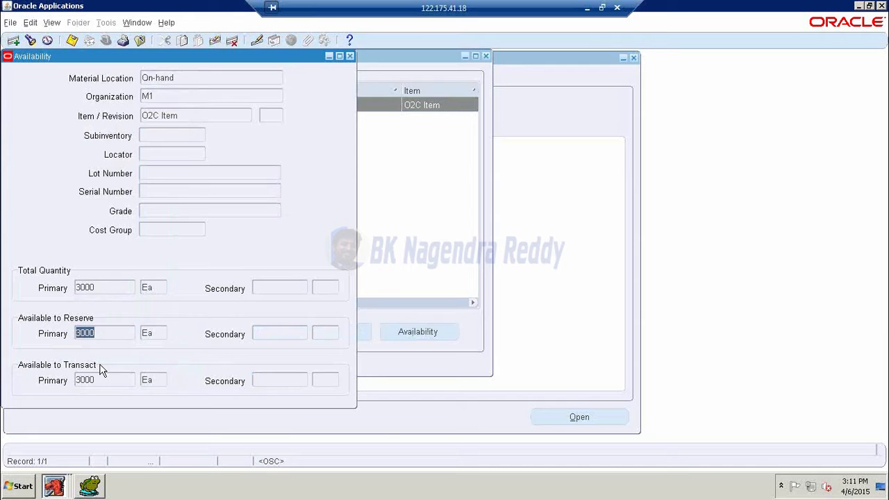
click(101, 380)
click(351, 58)
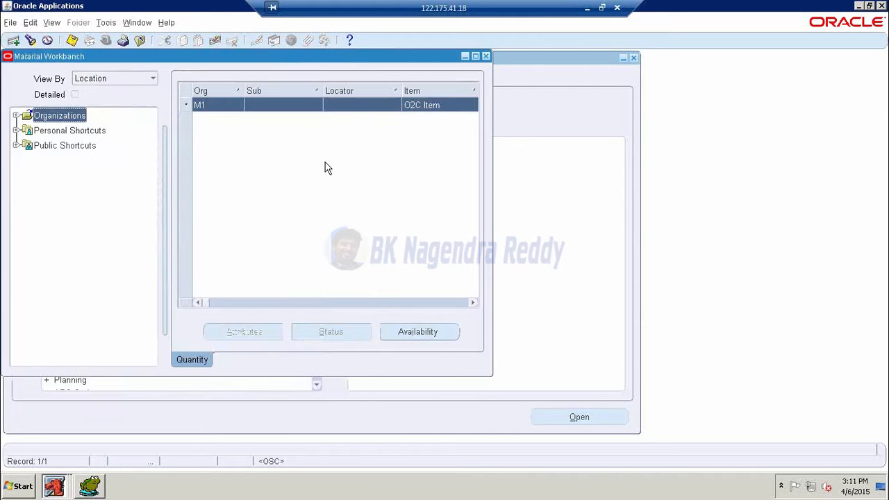
click(487, 57)
click(59, 158)
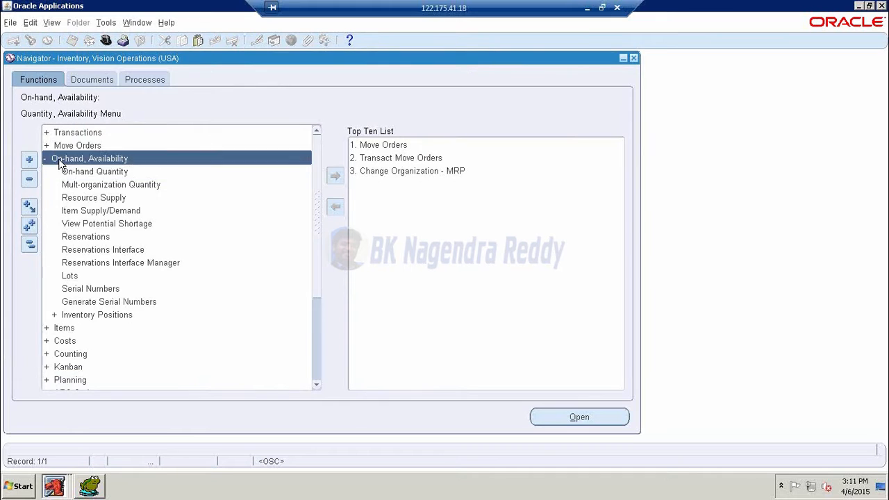
Collapse the On-hand functions, refresh the desktop and restore Oracle Applications
double_click(59, 159)
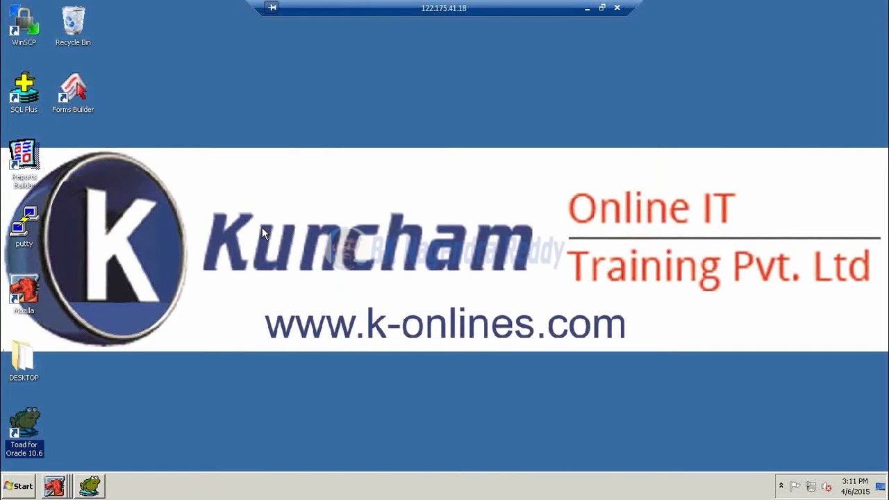
right_click(318, 140)
click(343, 170)
click(55, 485)
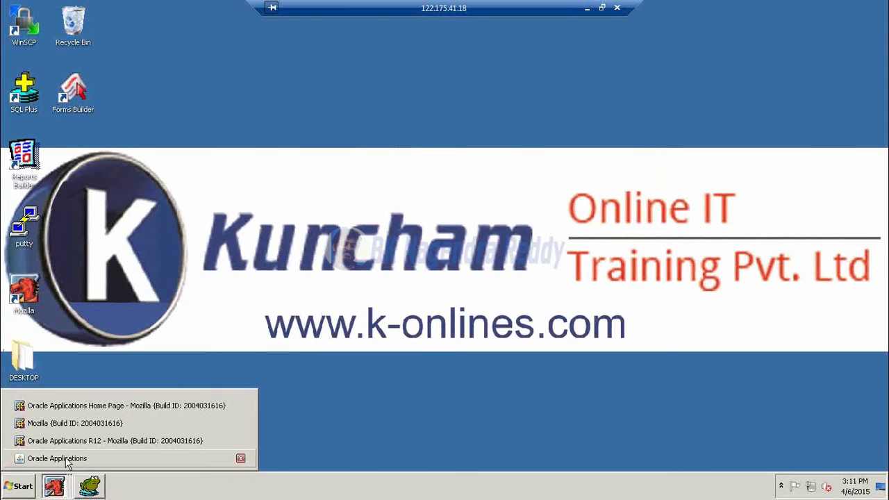
click(41, 458)
Switch to Order Management Super User, Vision Operations (USA) and expand Orders, Returns
click(106, 40)
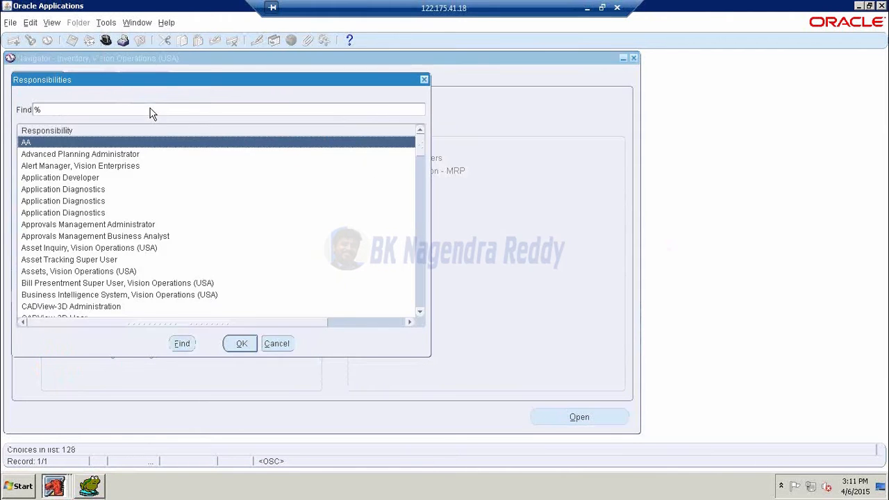
text(or)
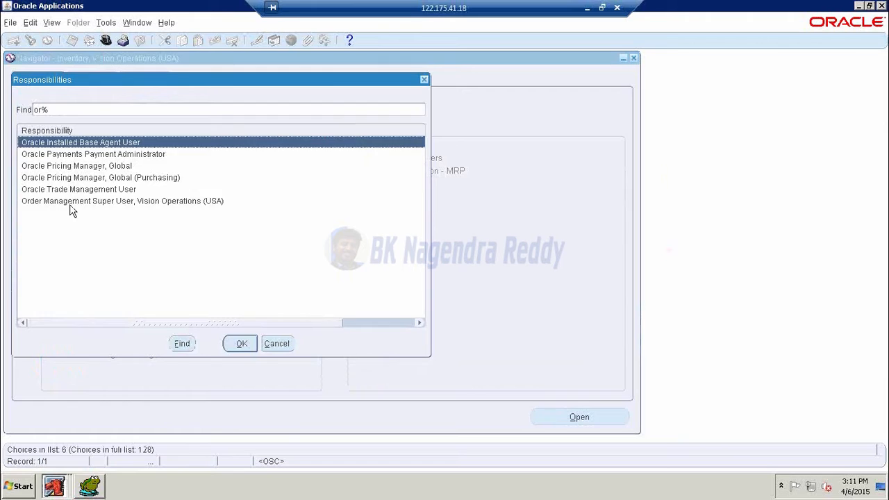
click(69, 201)
click(241, 343)
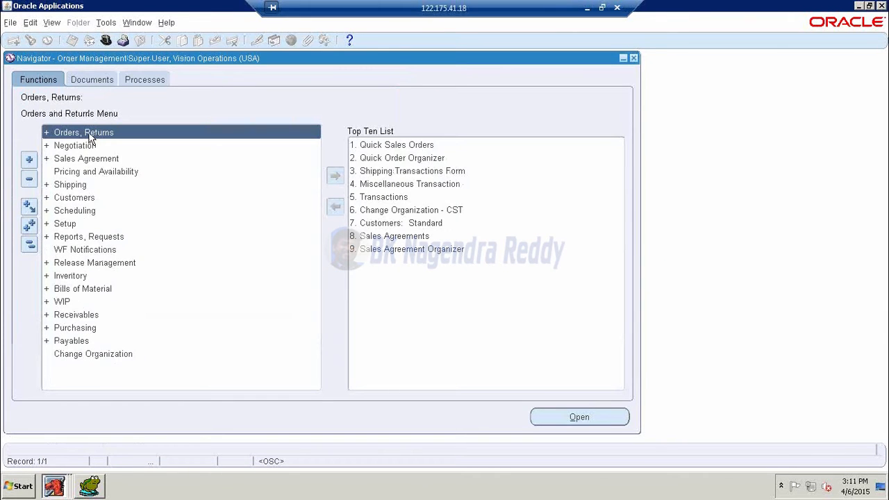
double_click(89, 134)
click(85, 146)
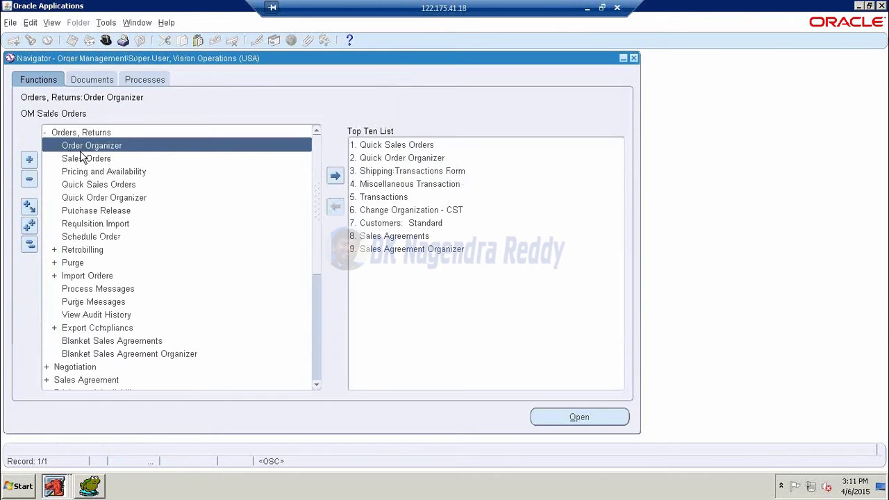
Create a sales order for A. C. Networks with one line of 50 O2C Item, totalling 750.00
click(146, 158)
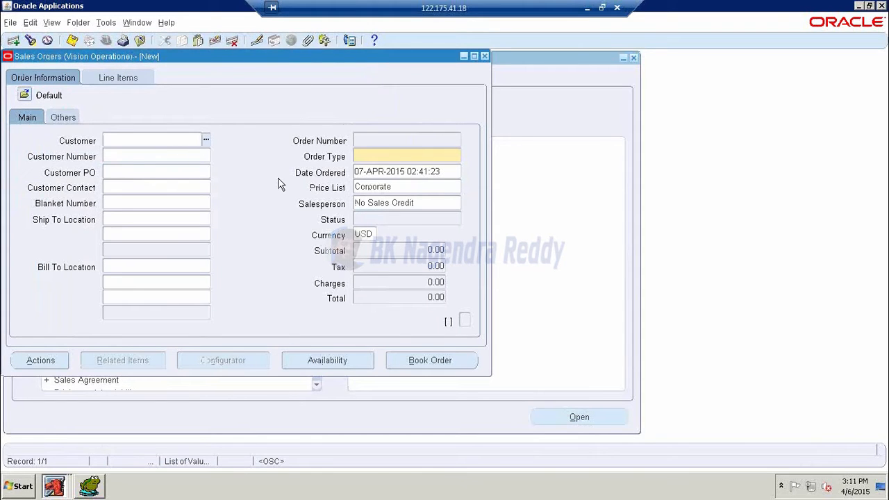
text(A.%)
key(Tab)
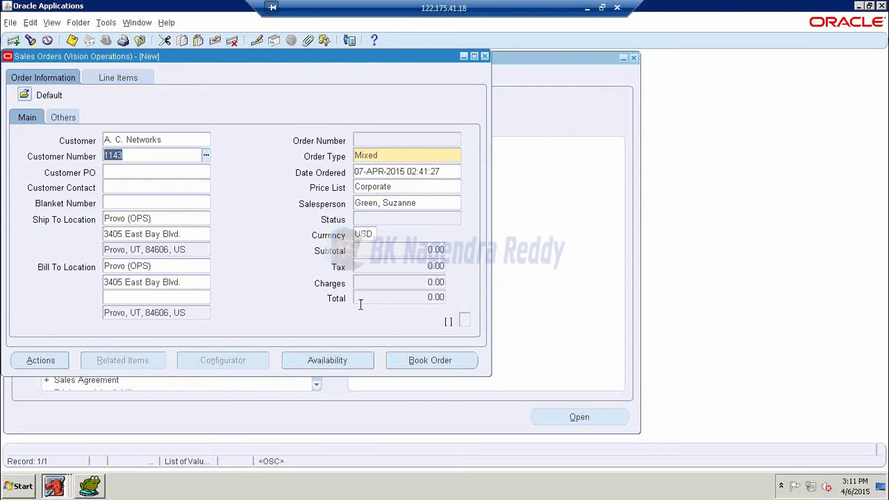
click(116, 79)
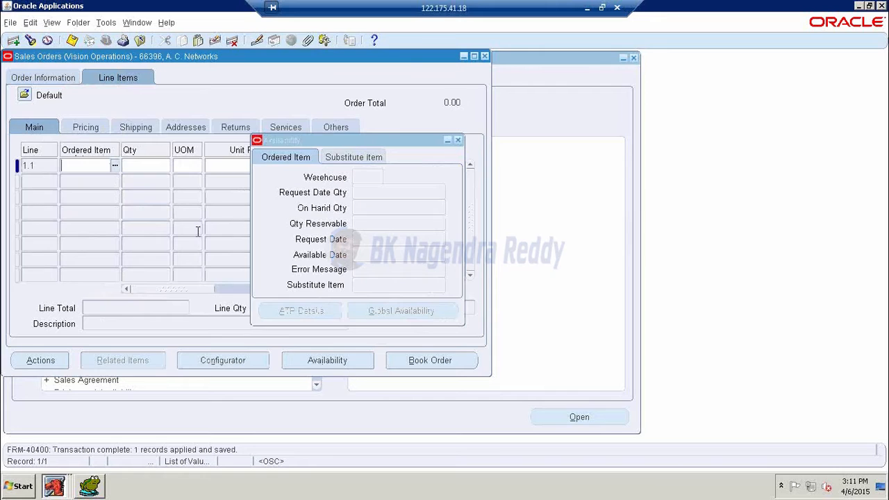
text(O2C%)
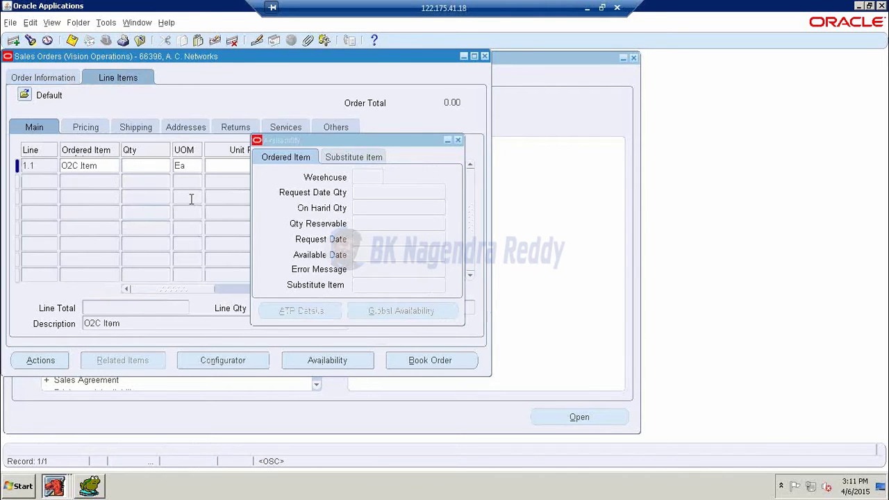
text(1)
key(Tab)
drag(407, 143, 654, 62)
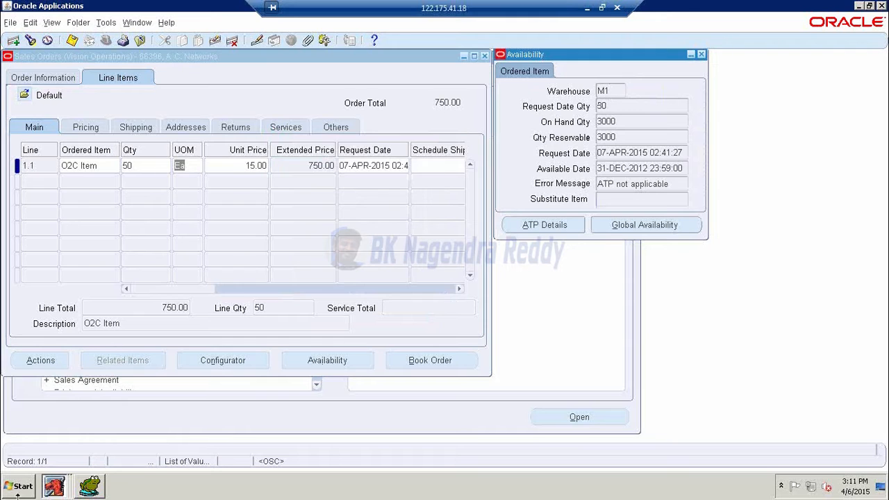
Add an underlined 'ORDER MANAGEMENT' heading below the last query in Toad
click(89, 486)
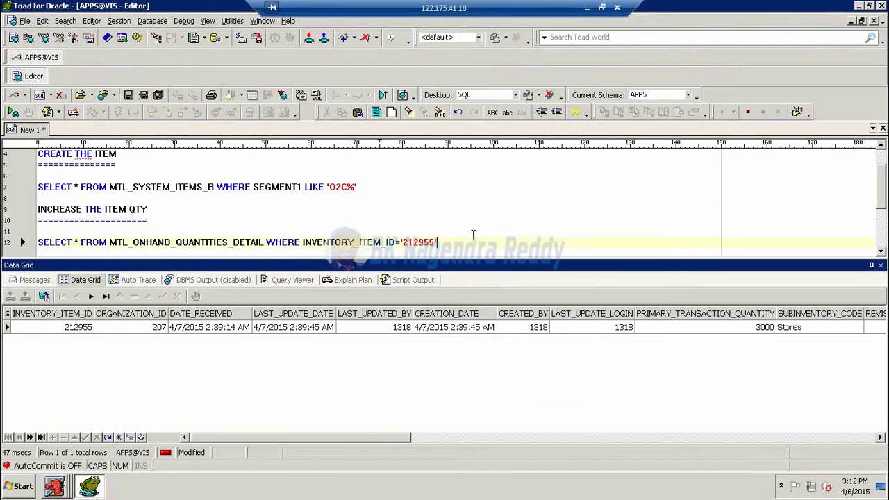
scroll(494, 227, down, 2)
key(Return)
key(Return)
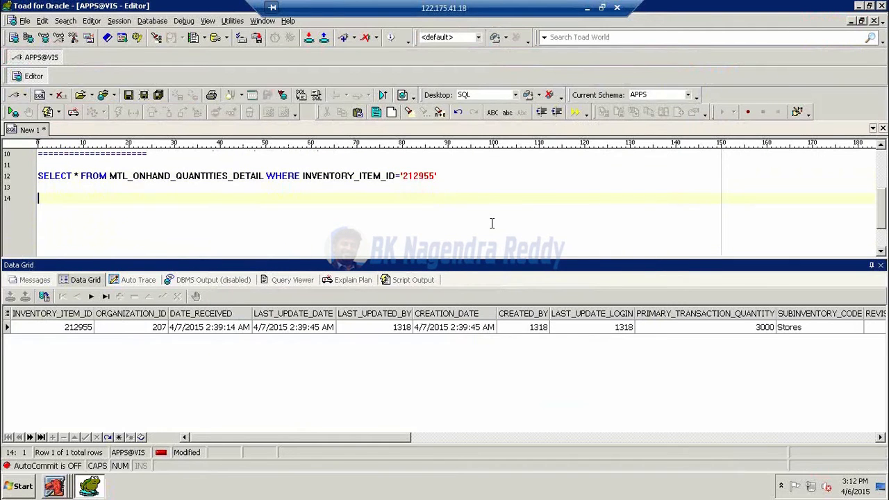
text(ORDER MANAGEMENT)
key(Return)
text(==================)
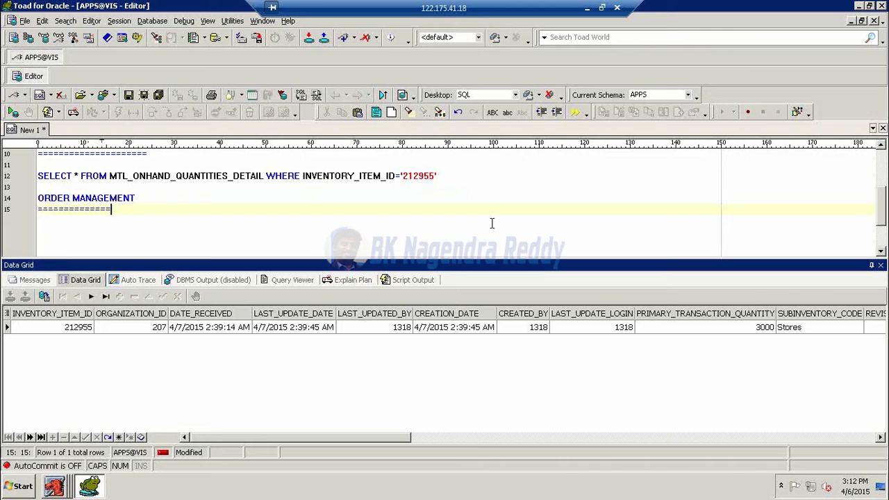
key(Return)
key(Return)
Add an underlined 'ENTER THE ORDER' heading and begin an OE_ORDER_HEADERS_ALL query by ORDER_NUMBER
text(ENTER T)
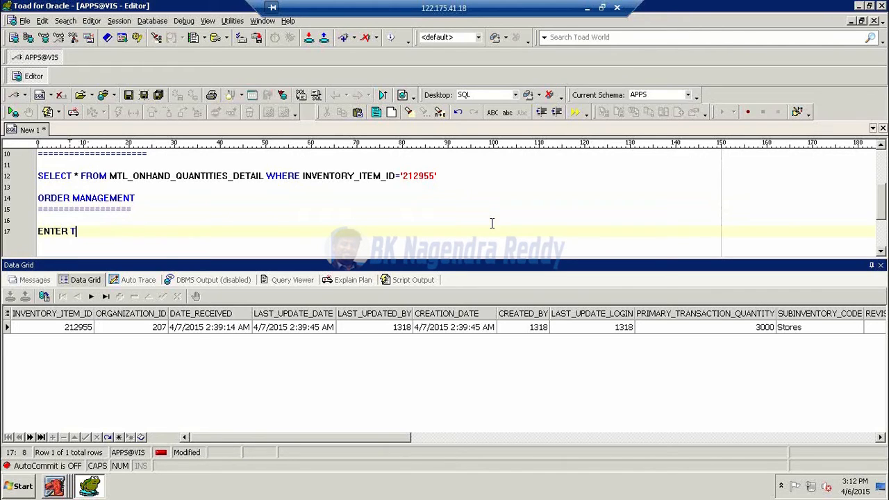
text(HE ORDER)
key(Return)
text(=================)
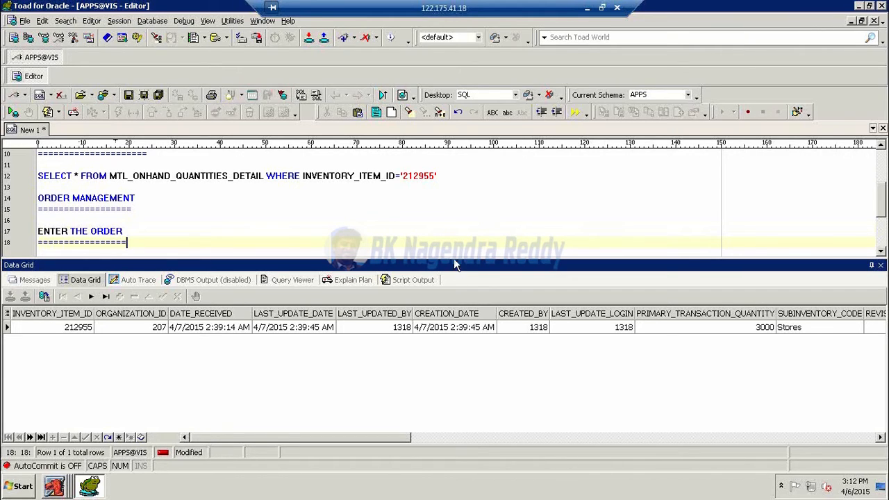
drag(451, 263, 452, 321)
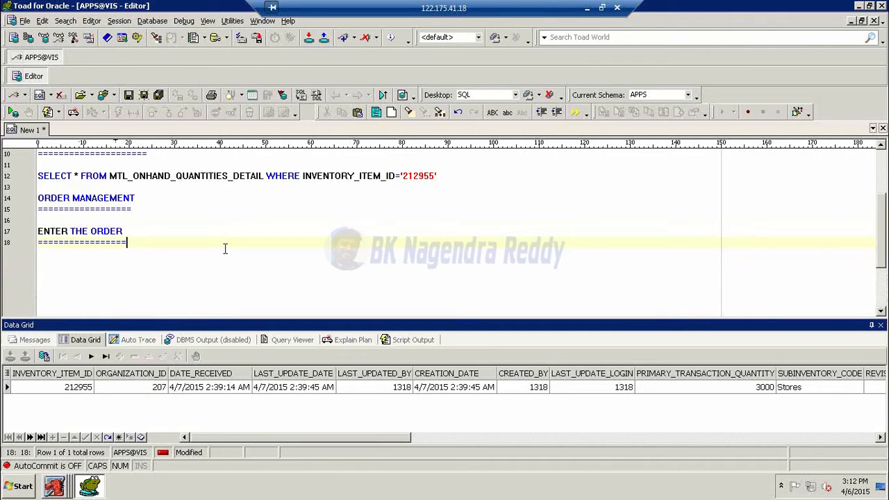
key(Return)
key(Return)
text(SELECT * F)
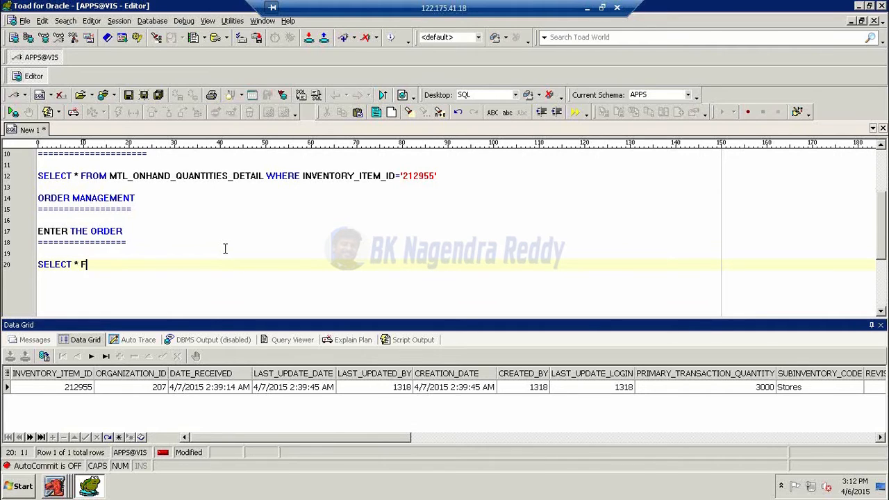
text(ROM OE_ORDER_HE)
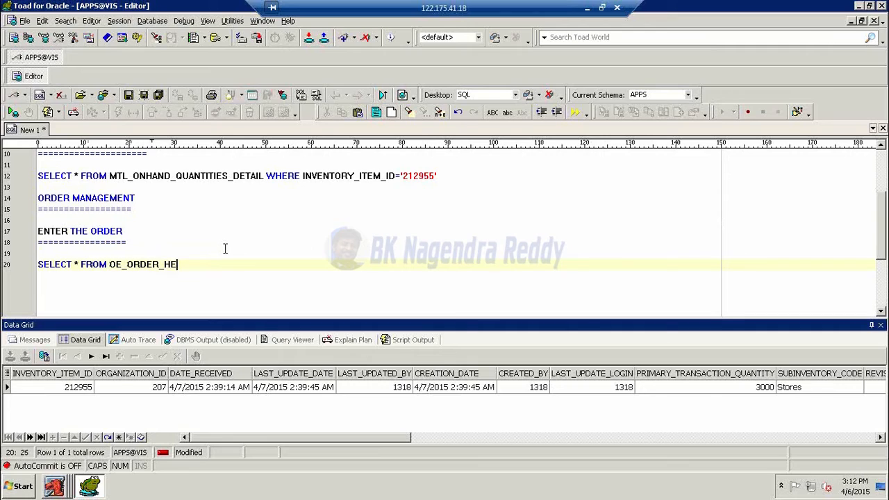
text(ADERS_ALL WHERE ORDER_)
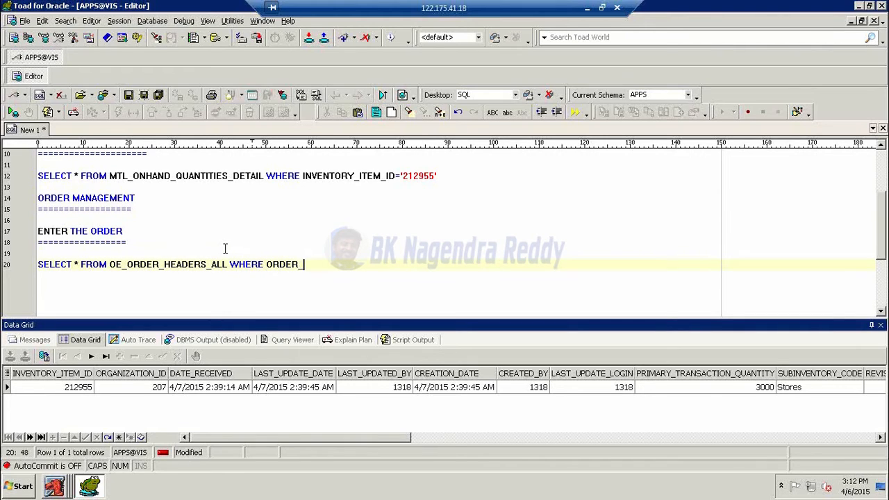
text(NUMBER='')
Copy order number 66396 from the sales order header into the empty query quotes
click(55, 486)
click(60, 458)
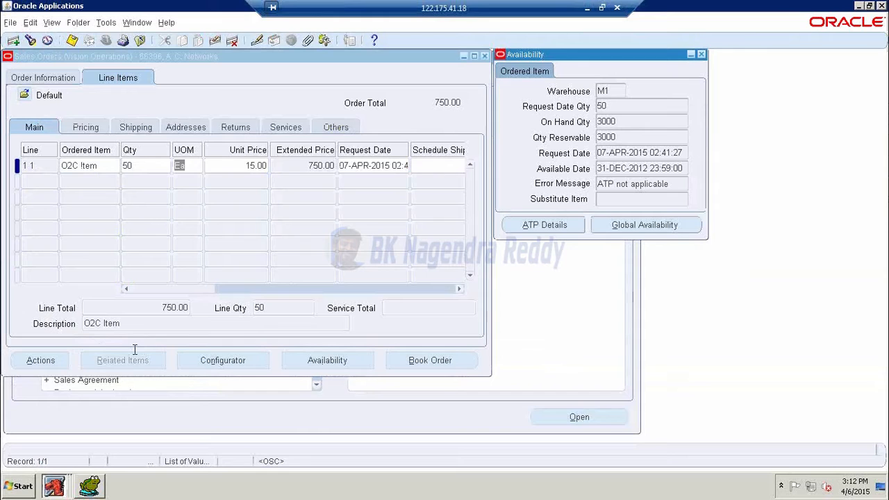
click(59, 82)
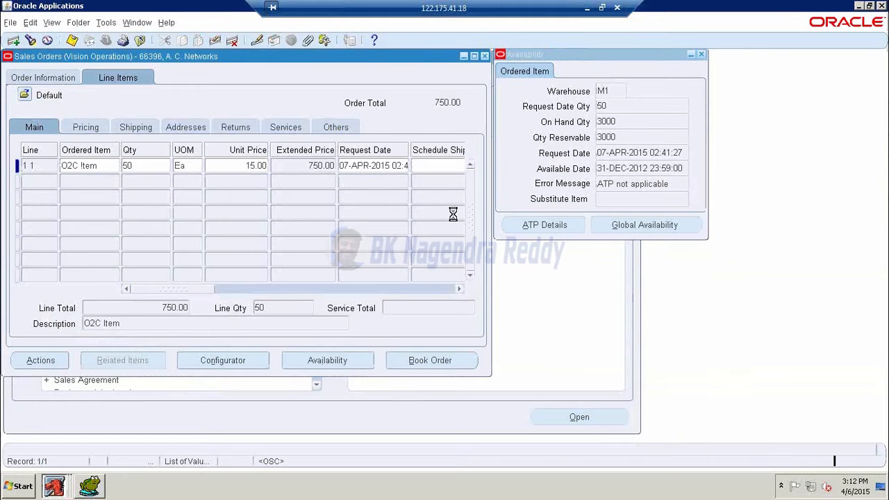
click(409, 140)
key(ctrl+c)
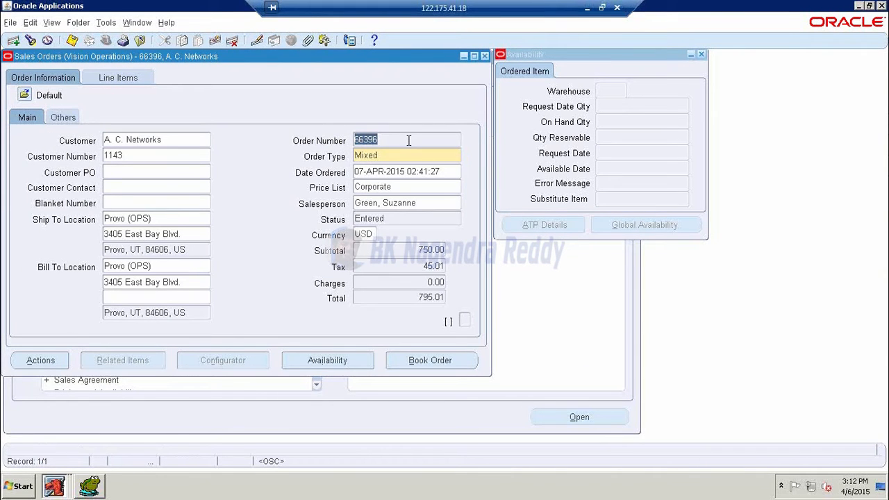
click(99, 490)
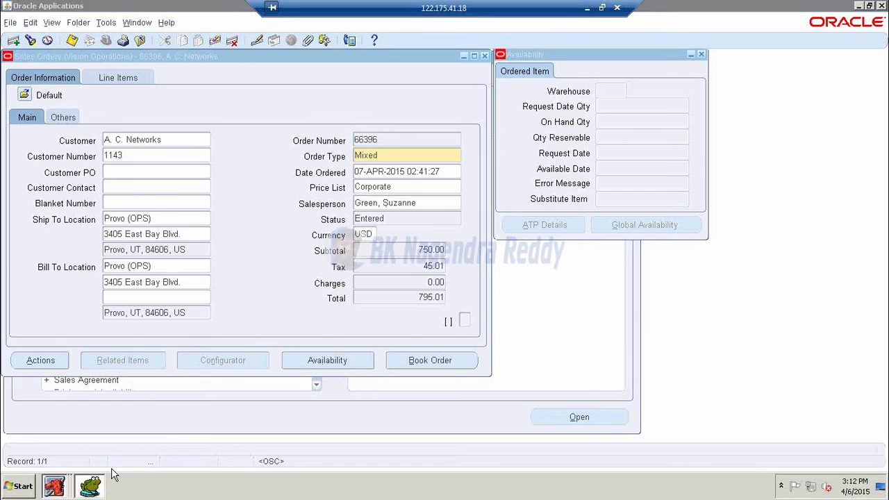
click(348, 264)
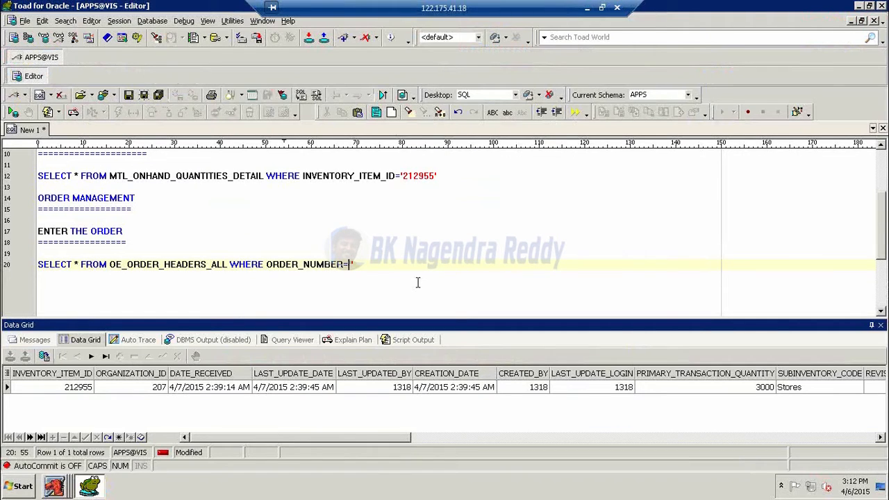
Paste 66396 into the ORDER_NUMBER filter and run the header query
key(Right)
key(ctrl+v)
key(F9)
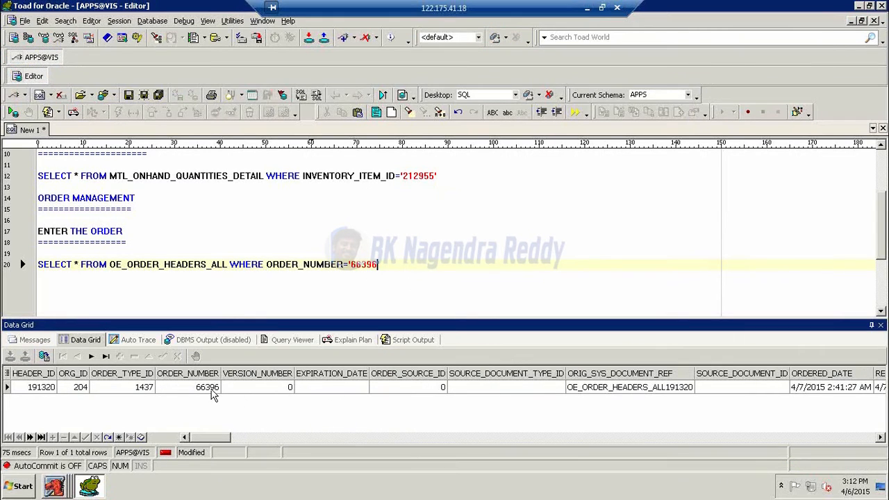
Query OE_ORDER_LINES_ALL for HEADER_ID 191320, returning 50 O2C Item
click(415, 266)
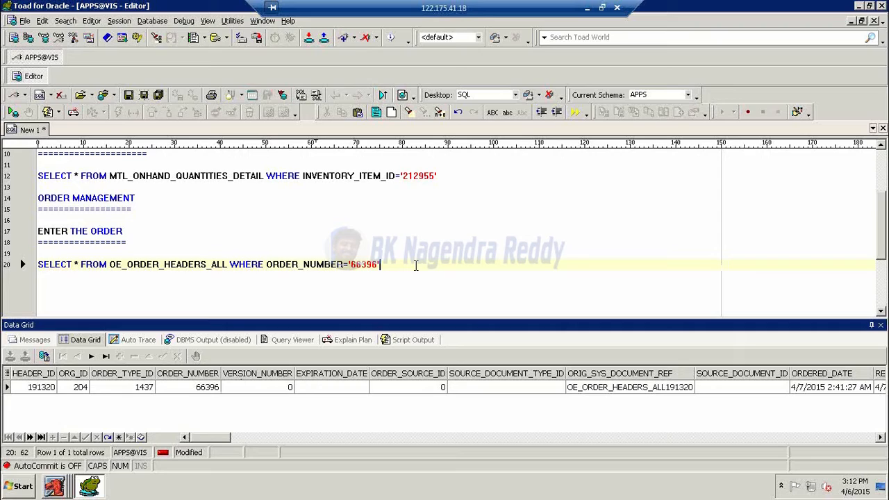
key(Return)
key(Return)
text(SELECT )
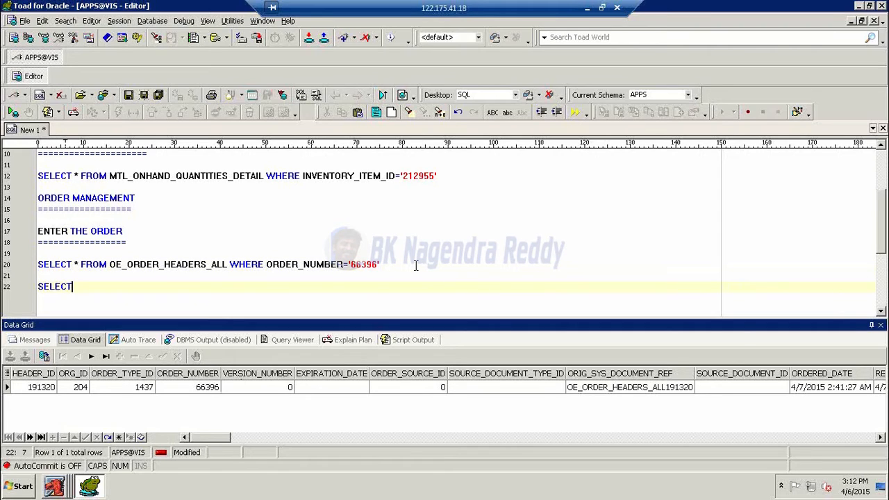
text(* FROM O)
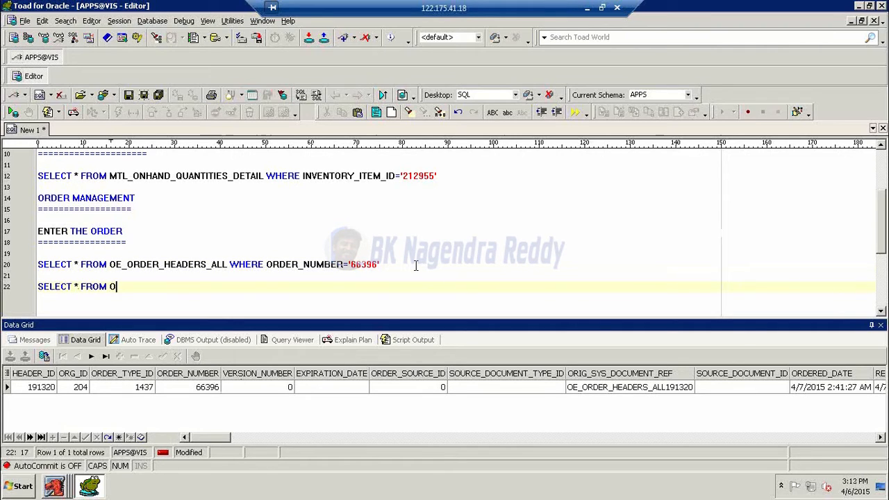
text(E_ORDER_LINES_ALL WHERE ORD)
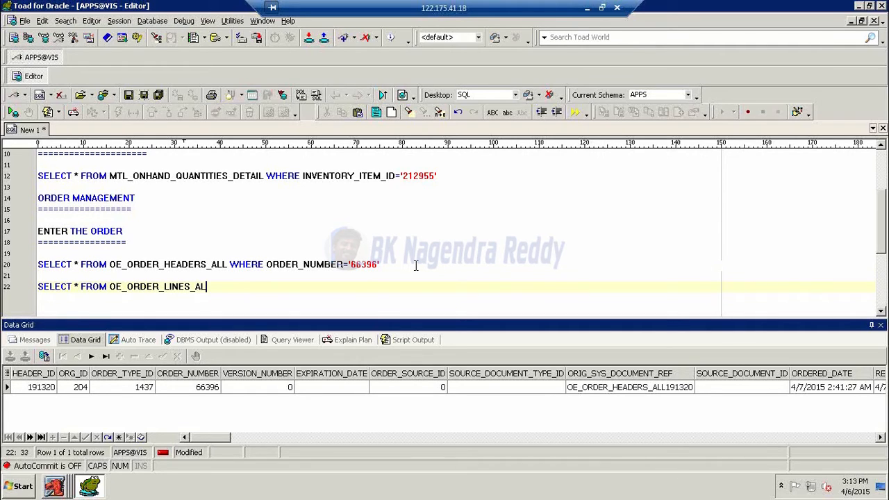
key(BackSpace)
key(BackSpace)
text(HEADER)
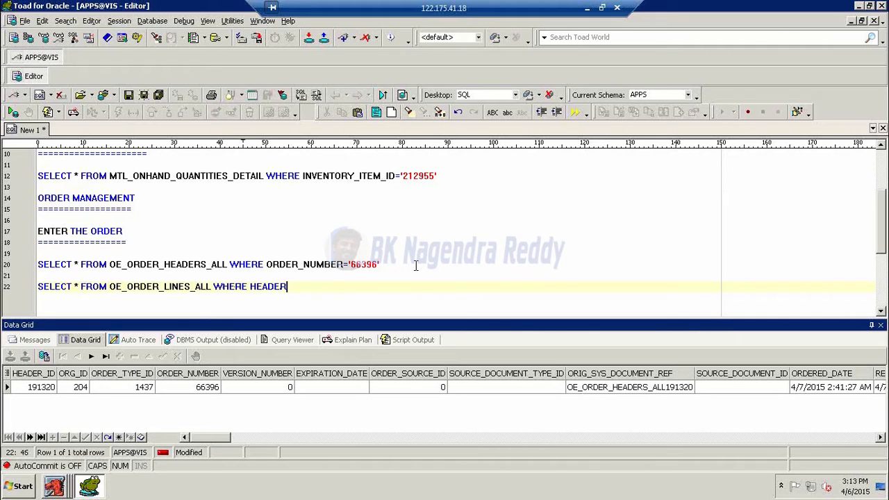
text(_ID='191320')
key(F9)
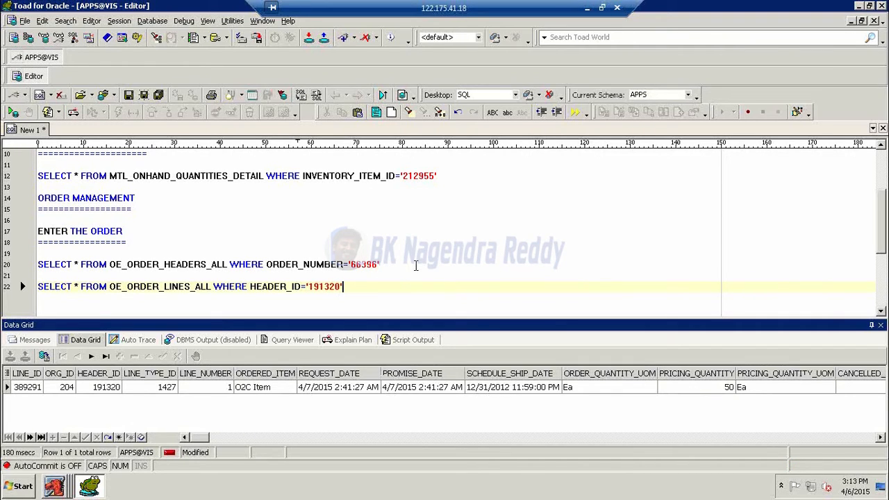
click(271, 391)
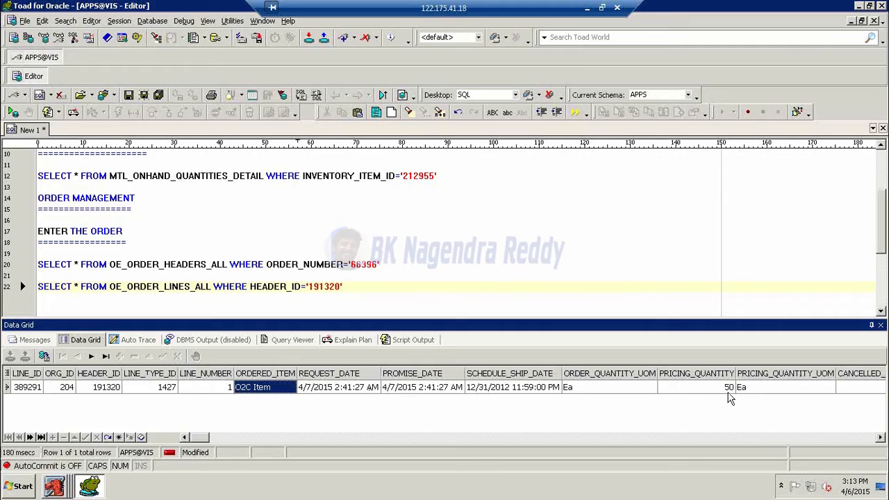
click(728, 393)
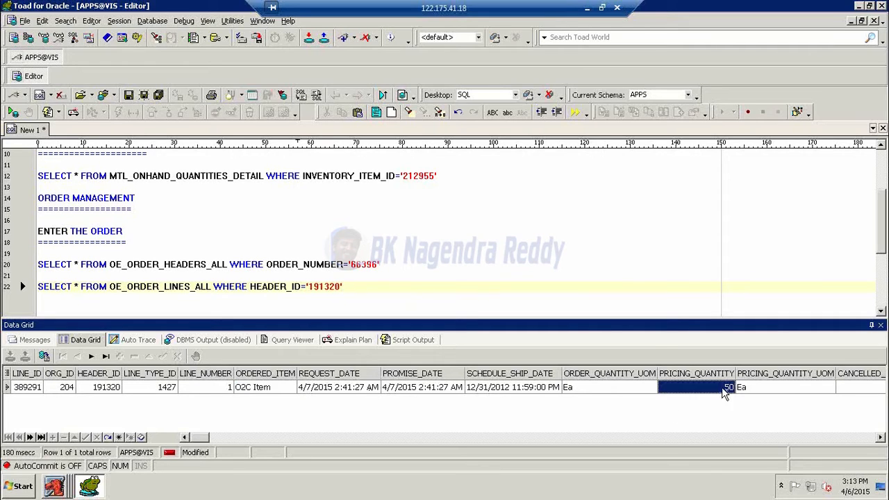
click(385, 263)
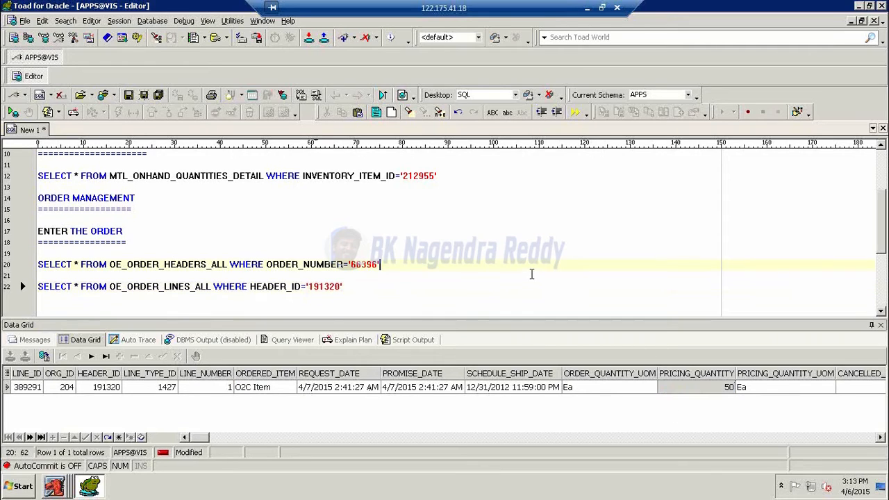
Duplicate the header query as a FLOW_STATUS_CODE query for order 66396, returning ENTERED
key(shift+Home)
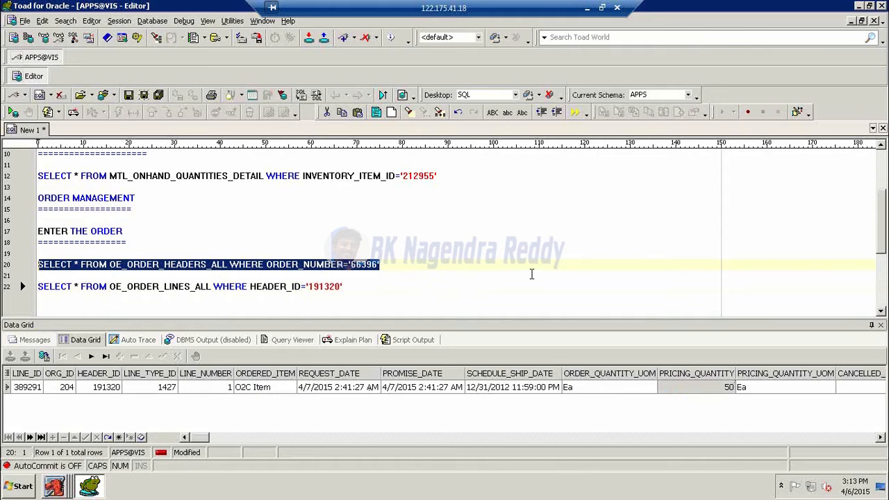
key(ctrl+c)
key(End)
key(Return)
key(Return)
key(ctrl+v)
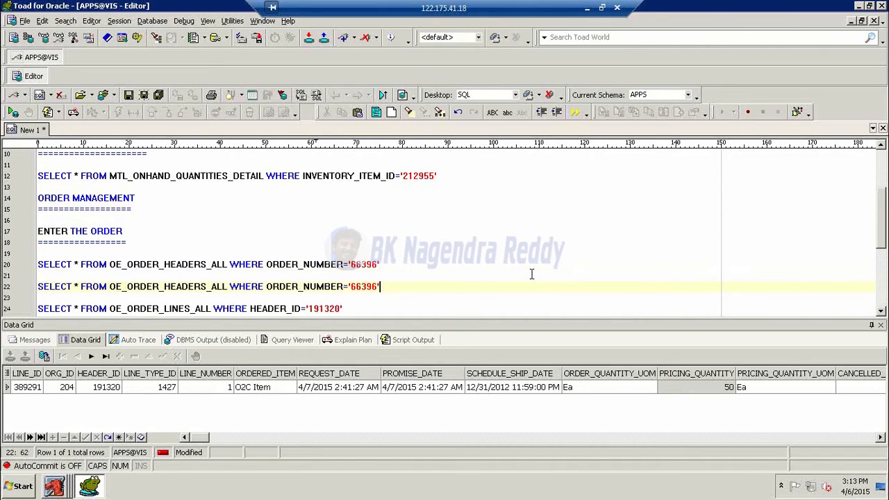
click(78, 286)
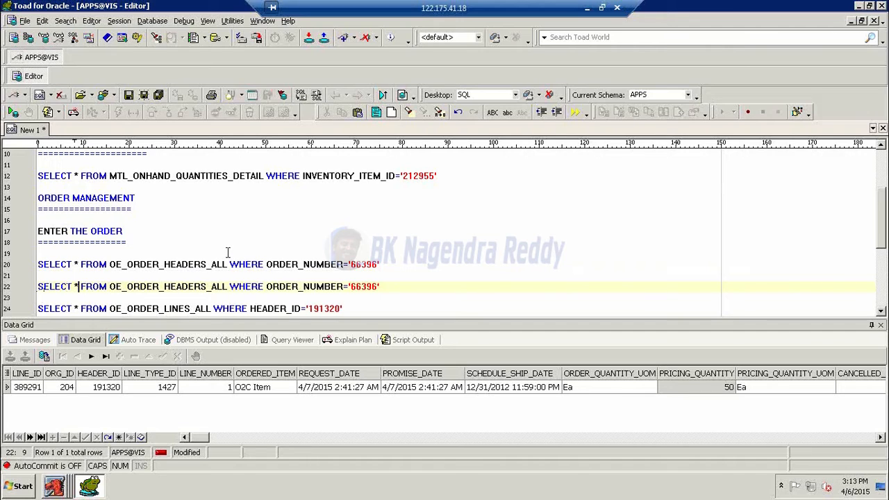
key(BackSpace)
text(FLOW_S)
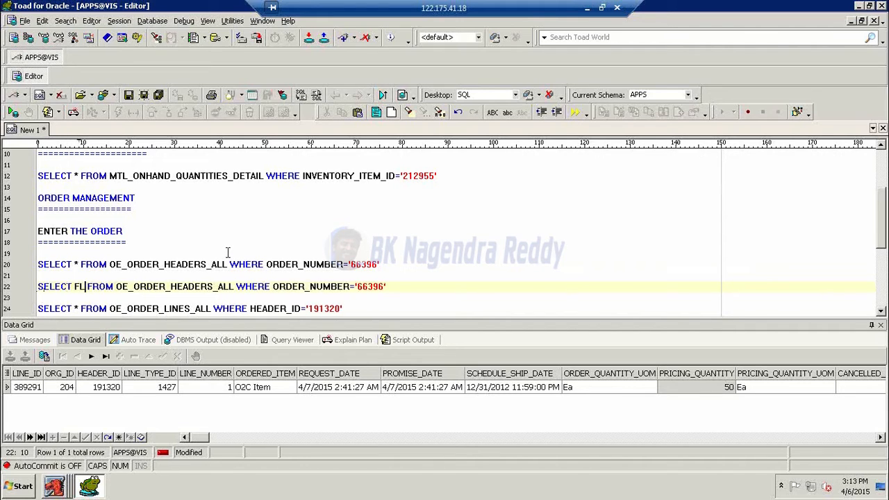
text(TATUS_CODE)
key(F9)
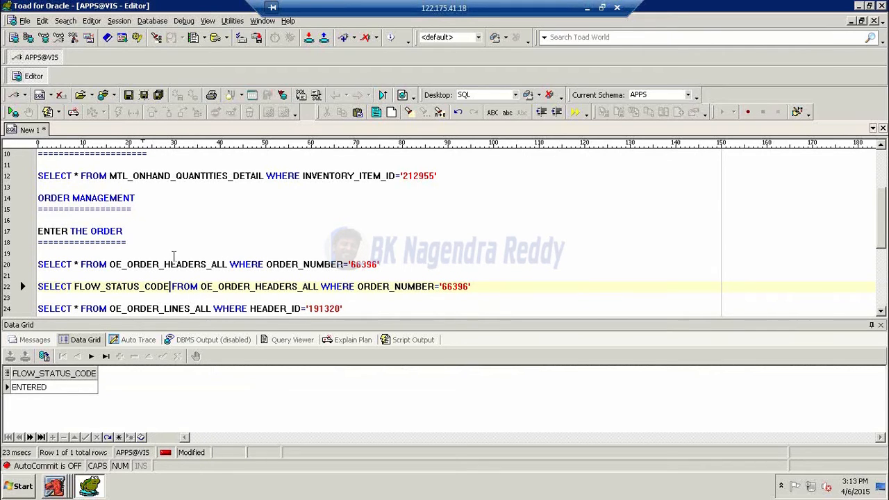
Add and run a FLOW_STATUS_CODE query on the order lines, also returning ENTERED
scroll(174, 256, down, 2)
click(79, 241)
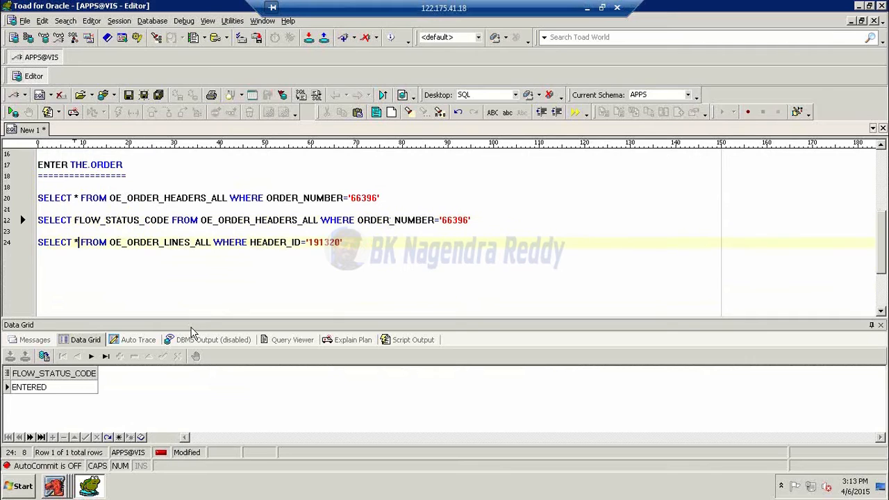
key(BackSpace)
text(*)
key(End)
key(shift+Home)
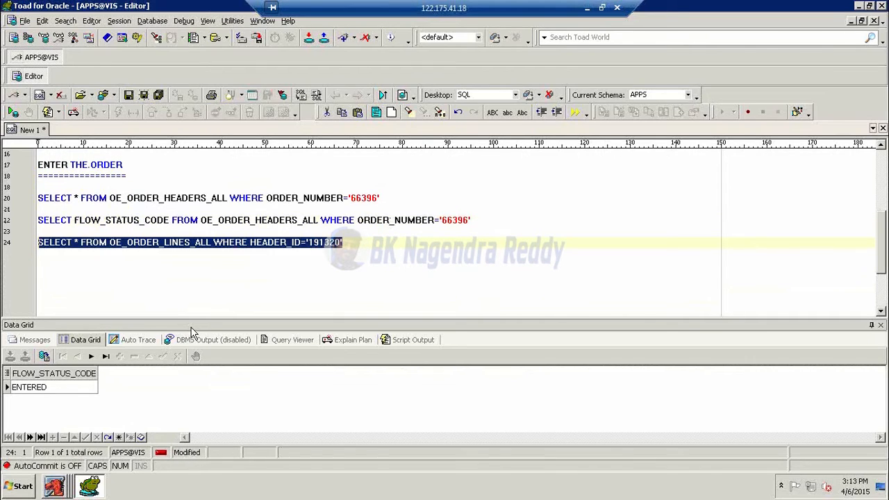
key(End)
key(Return)
key(Return)
key(ctrl+v)
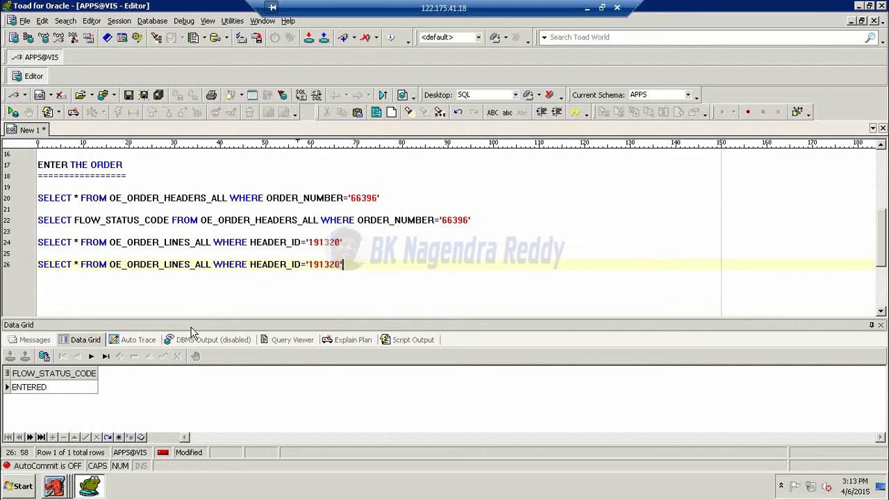
key(Home)
key(Right)
key(Right)
key(Right)
key(Right)
key(Right)
key(Right)
key(Right)
key(BackSpace)
key(BackSpace)
text(FLOW)
text(_STATUS_CO)
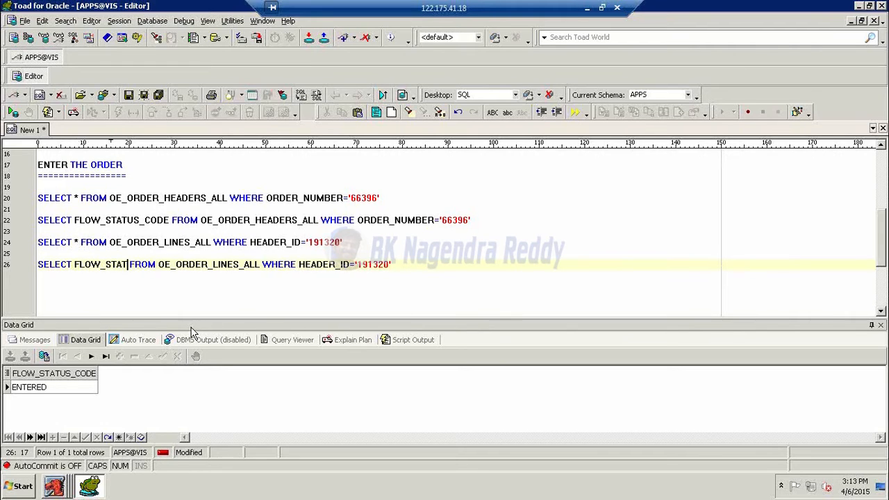
text(DE)
key(F9)
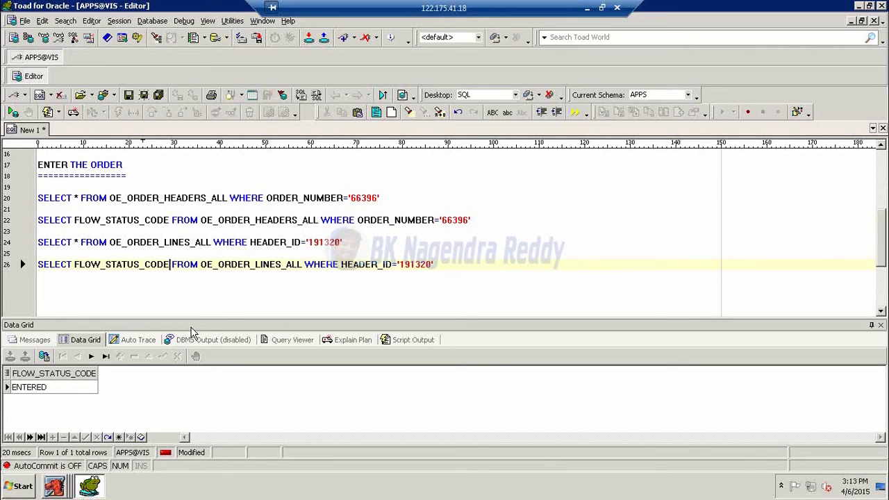
Add blank lines below the queries and bring the Sales Orders form back
click(445, 276)
key(Return)
key(Return)
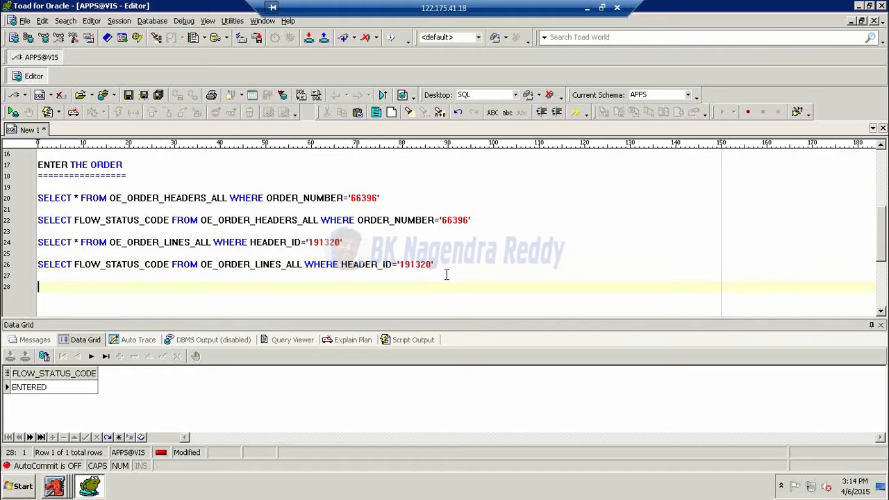
click(55, 486)
click(41, 455)
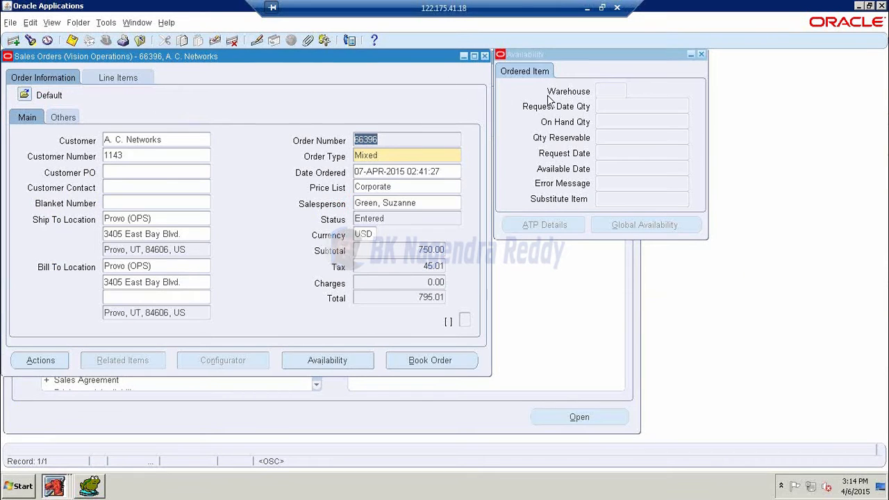
Review line 1.1's deliveries in Additional Line Information, then close it and the sales order
click(116, 78)
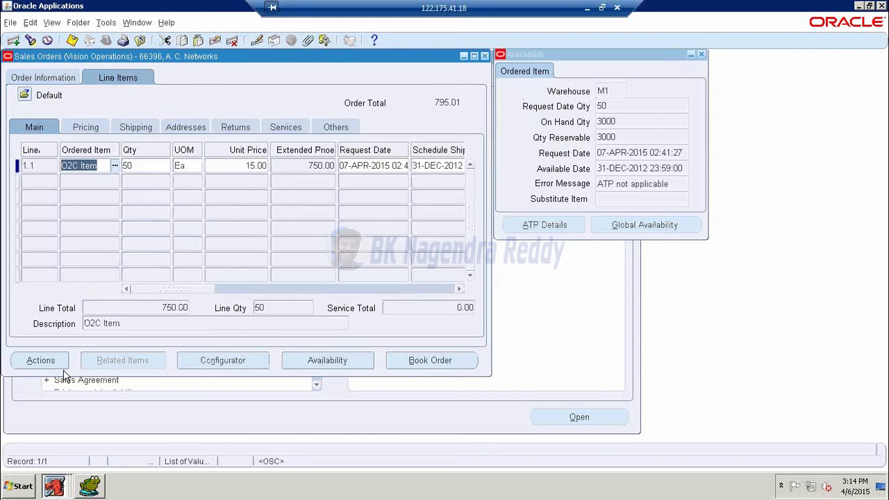
click(43, 361)
click(465, 402)
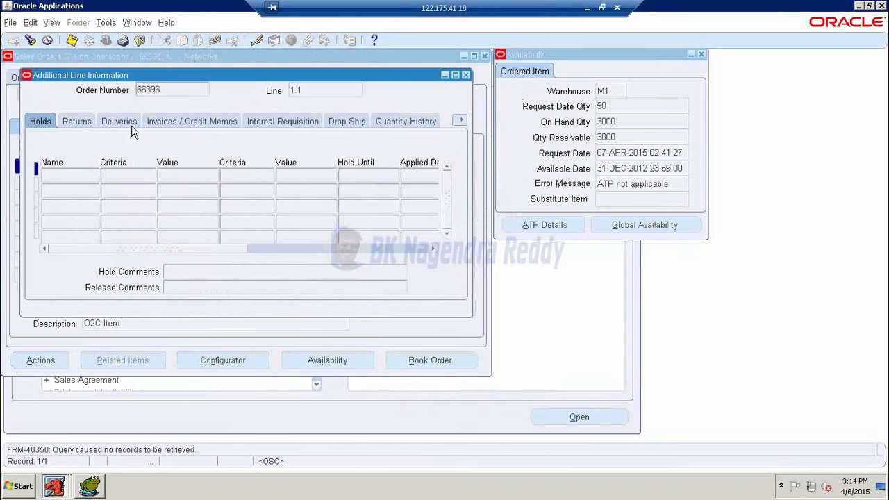
click(85, 122)
click(120, 125)
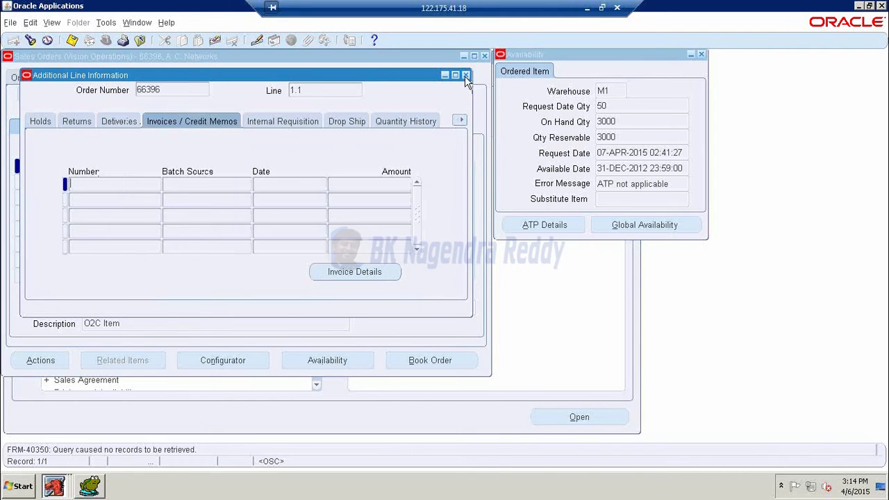
click(701, 53)
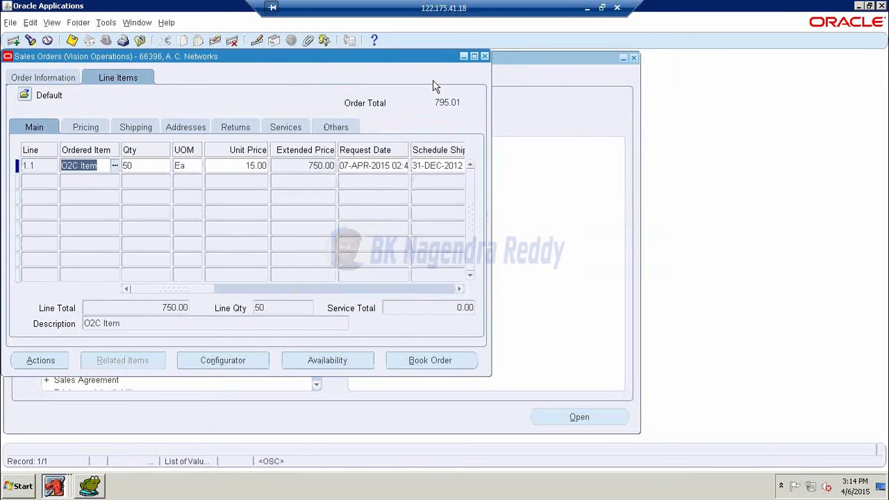
click(485, 57)
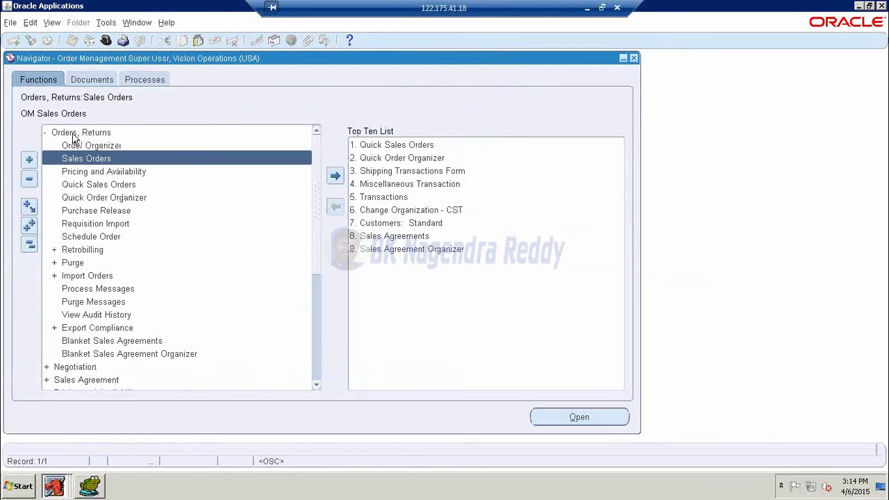
Look up order 66396 in the Order Organizer, redoing a first search that returned the wrong order
double_click(82, 146)
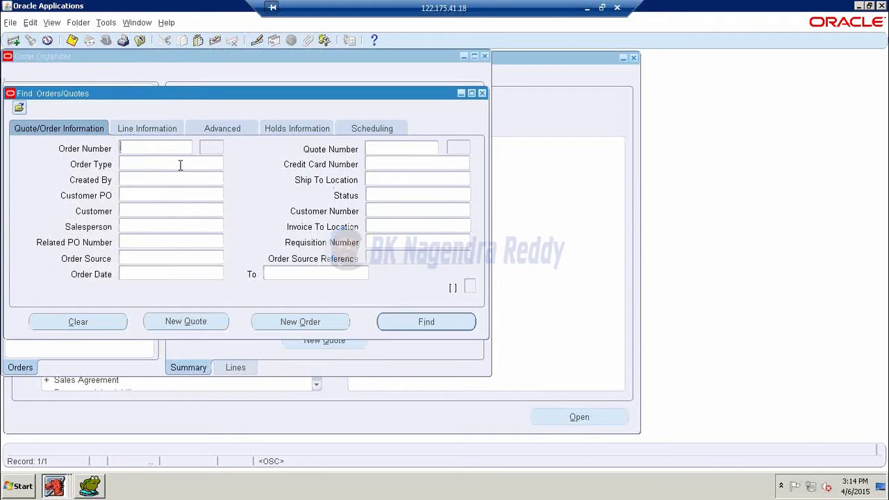
text(66385)
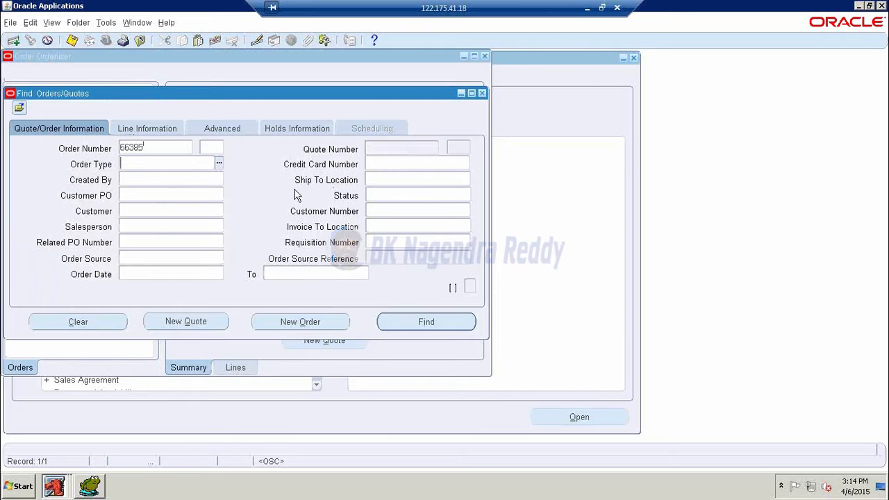
click(409, 324)
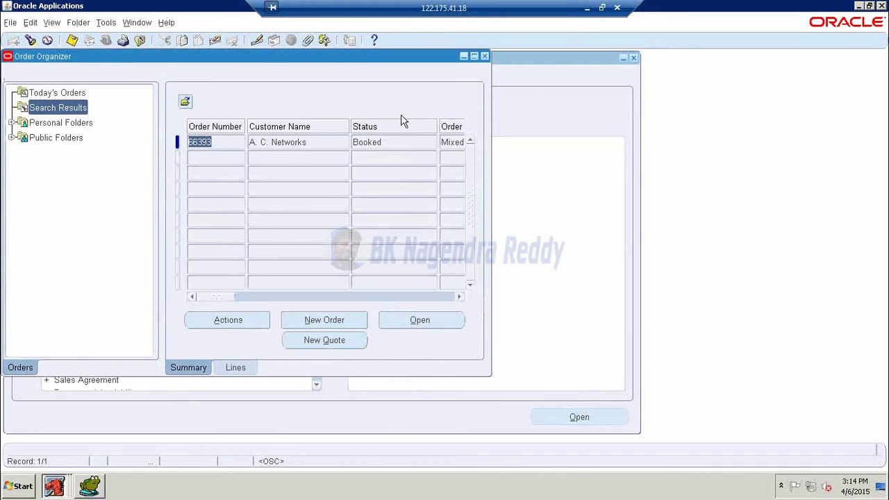
click(485, 55)
double_click(111, 146)
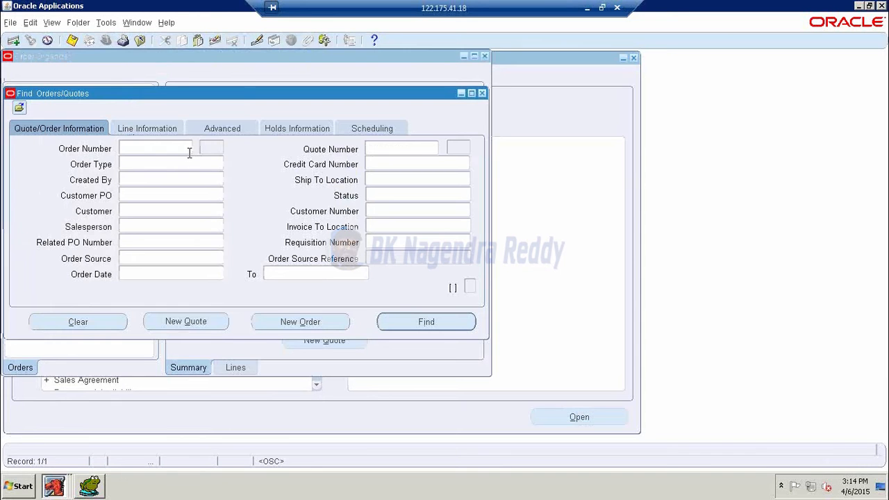
text(6688)
text(66386)
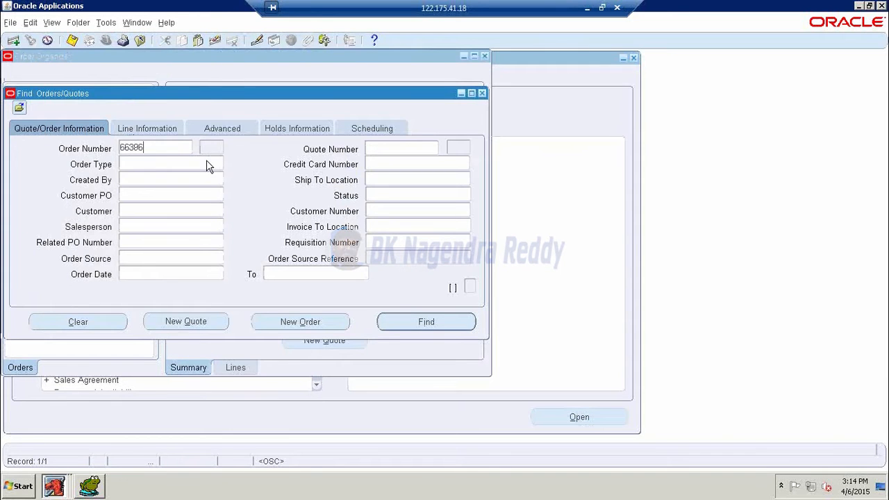
key(Return)
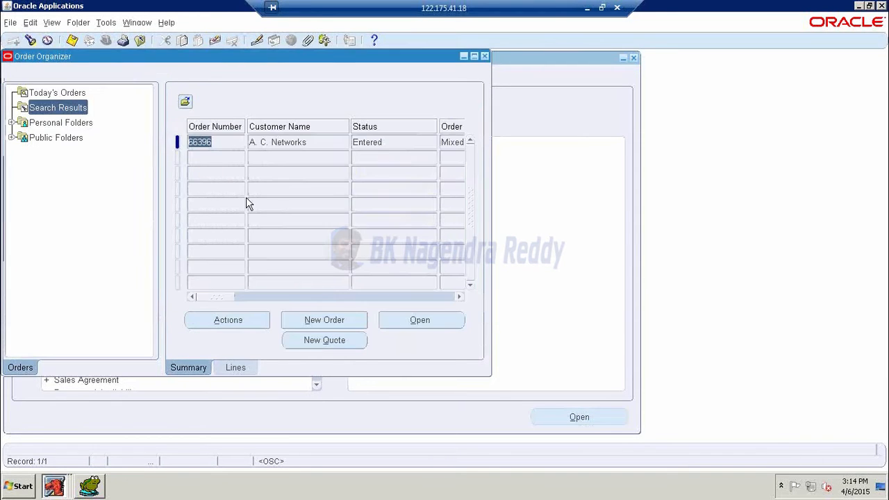
Check order 66396's deliveries, invoices and holds in Additional Order Information, then close both windows
click(234, 325)
click(470, 402)
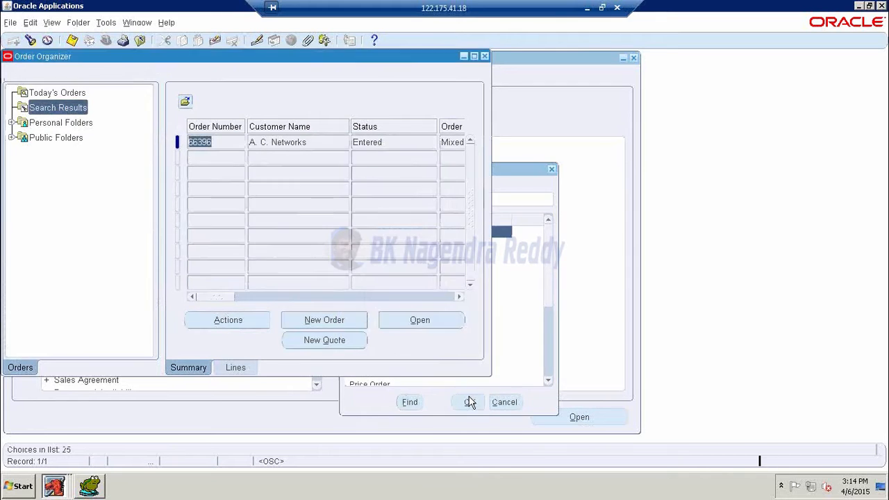
click(139, 125)
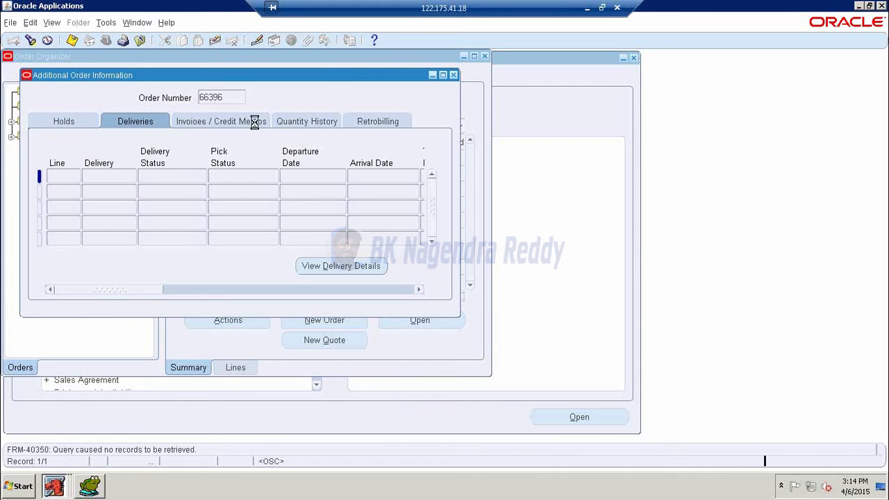
click(221, 121)
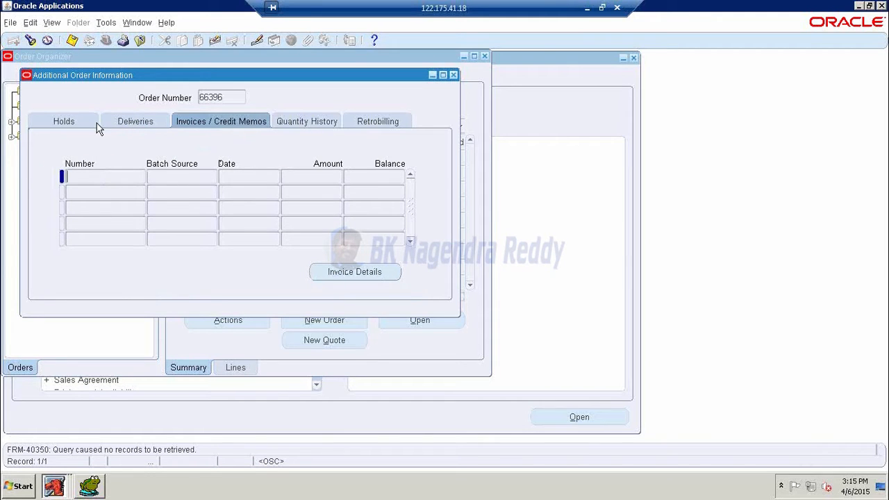
click(94, 123)
click(134, 122)
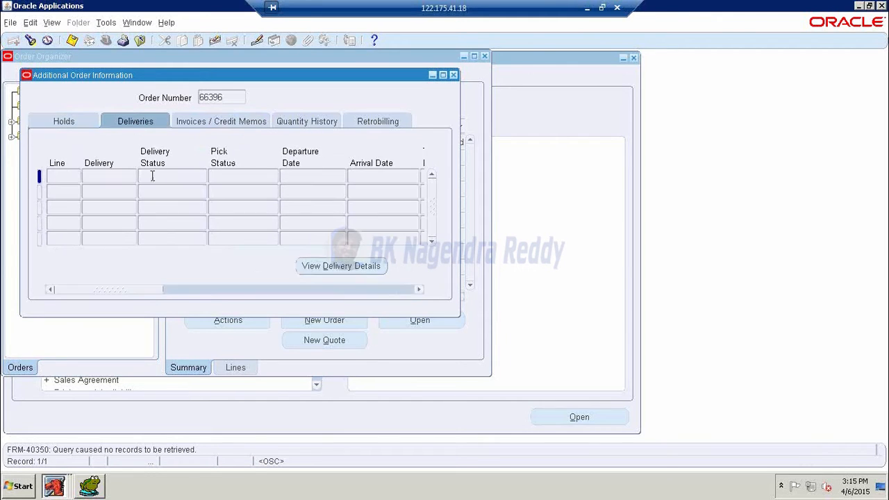
click(455, 75)
click(484, 55)
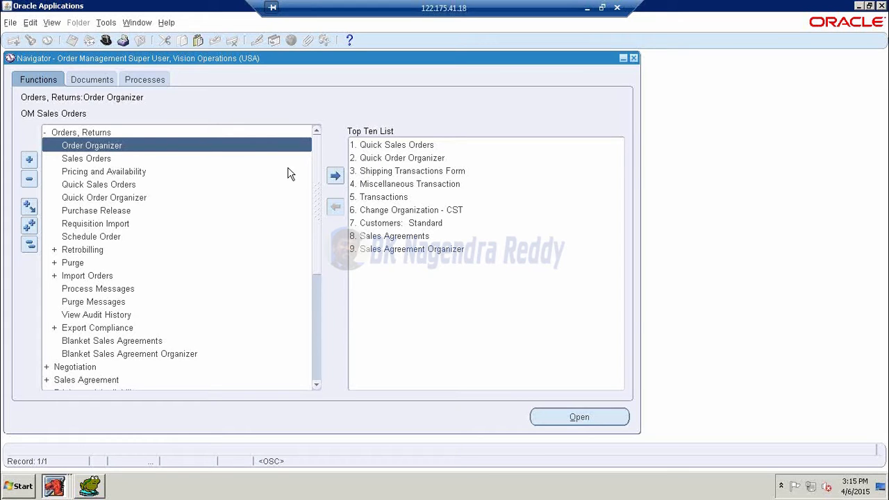
Query order 66396 in the Sales Orders form
double_click(74, 133)
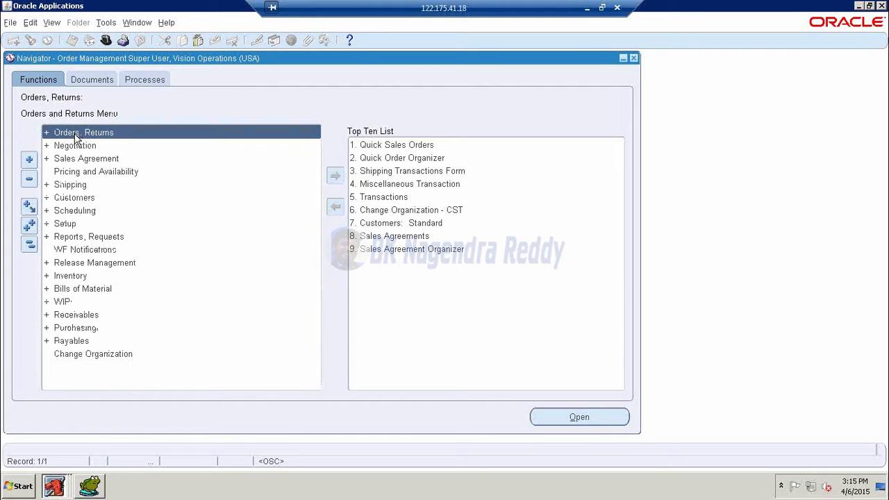
double_click(76, 134)
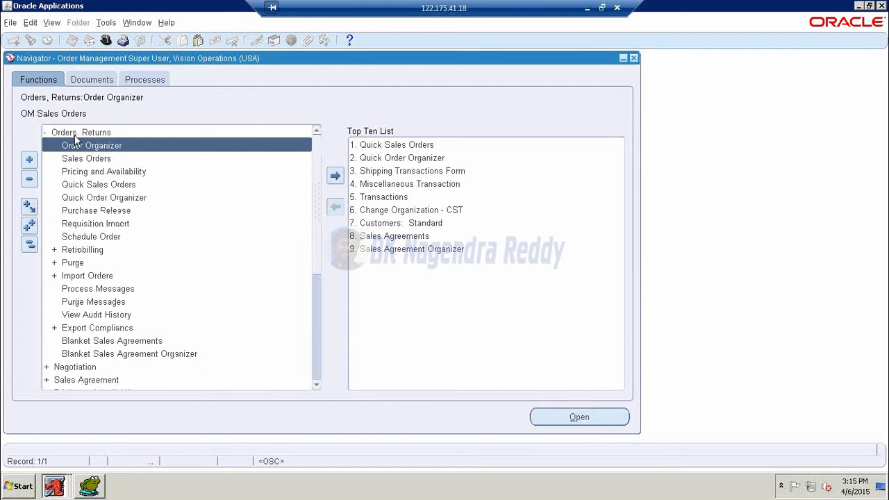
double_click(124, 158)
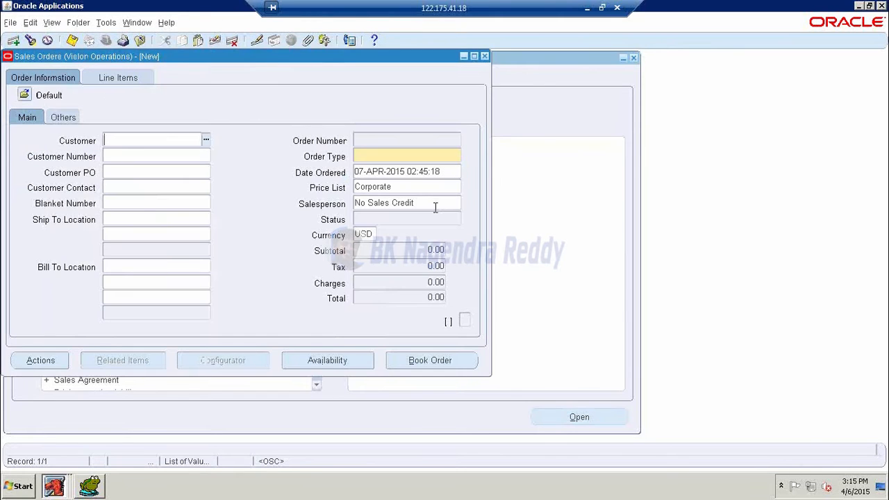
key(F11)
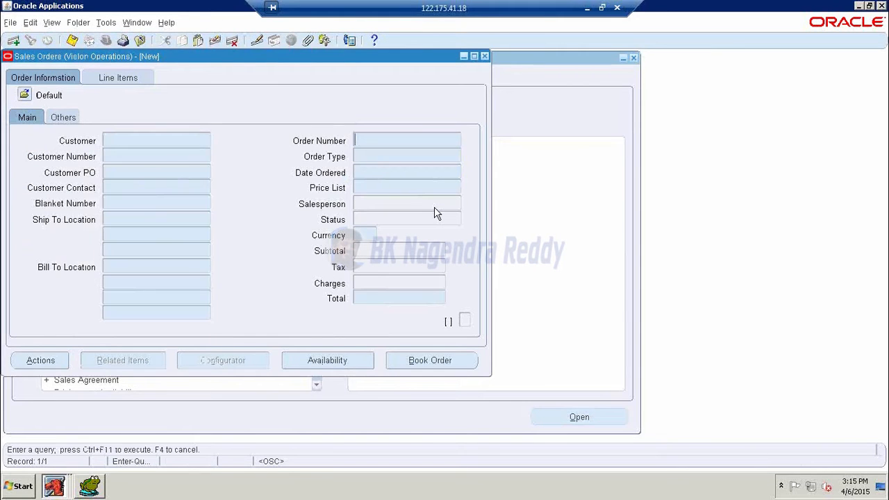
text(66338)
key(ctrl+F11)
Book order 66396, acknowledge the confirmation, and return to Toad for Oracle
click(420, 368)
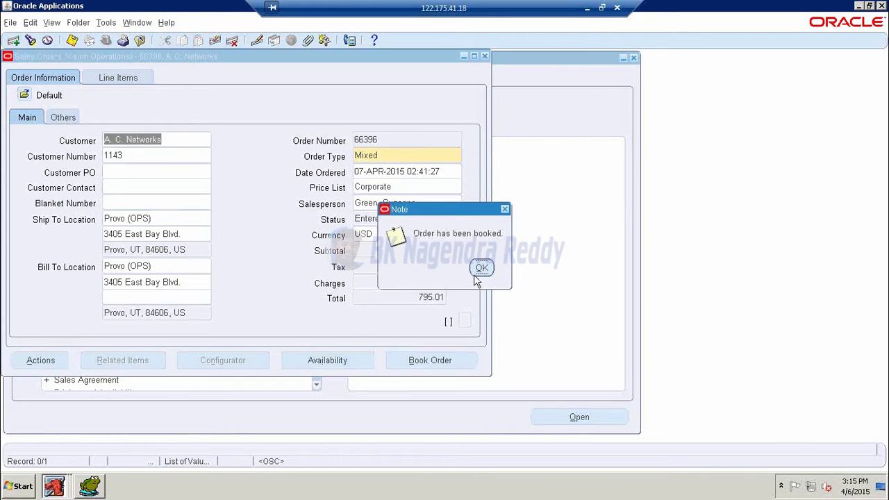
click(482, 269)
click(90, 486)
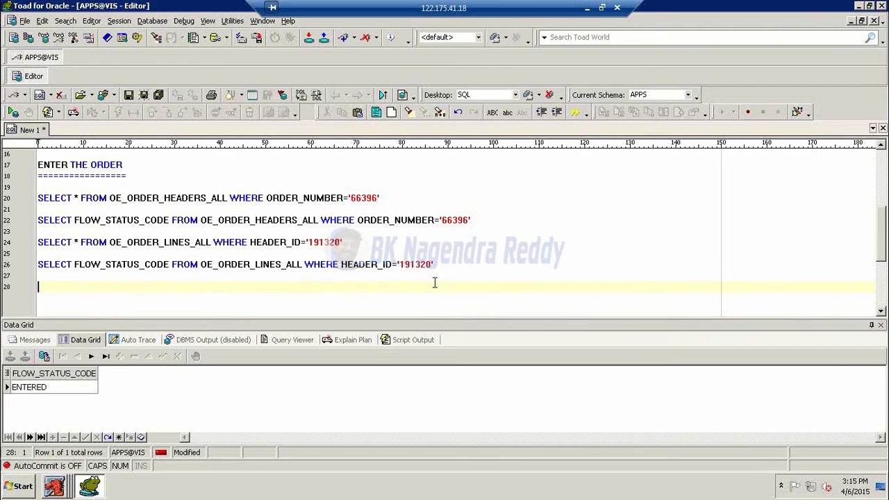
Add an underlined BOOK THE ORDER heading and paste copies of the four SELECT statements below it
text(BOOK THE ORDER)
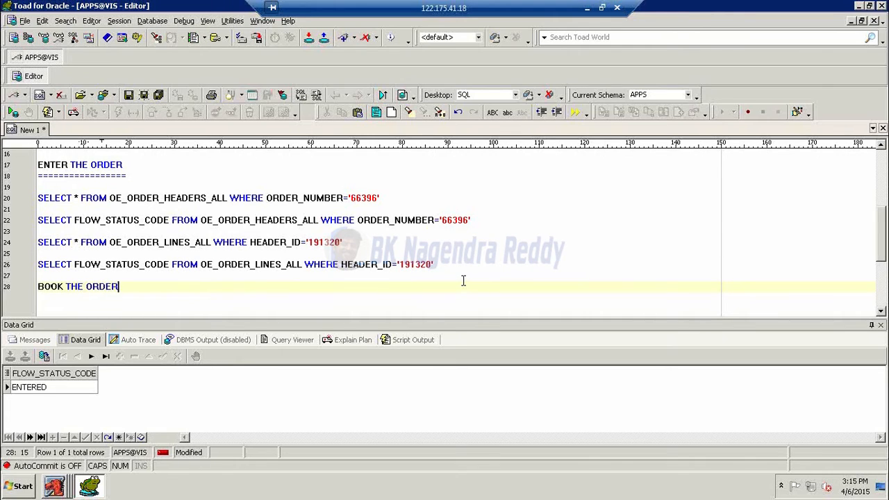
key(Return)
text(================)
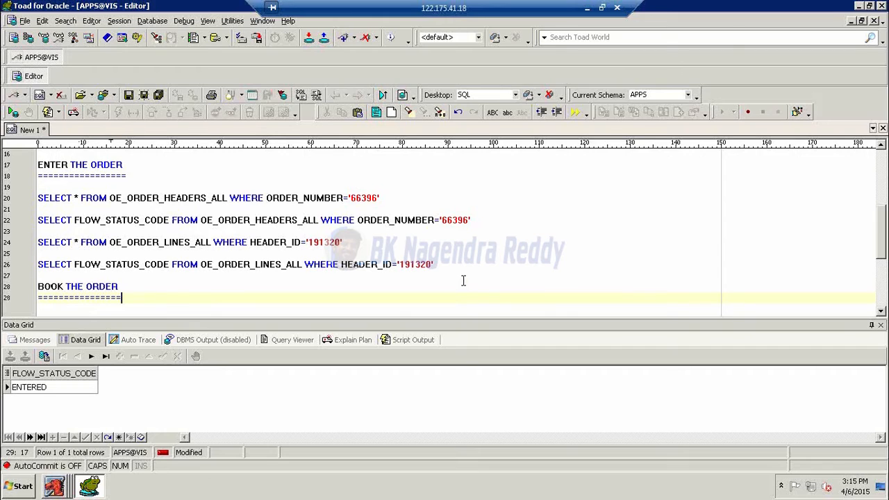
drag(434, 265, 38, 201)
key(ctrl+c)
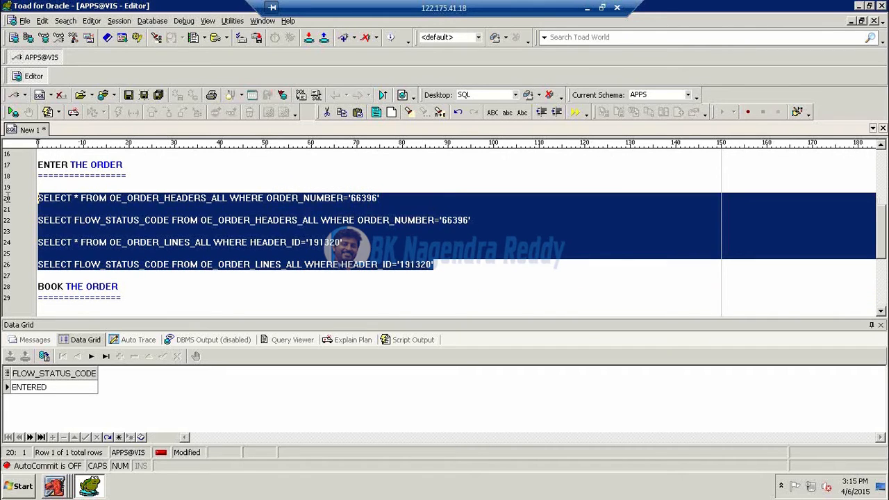
scroll(180, 238, down, 4)
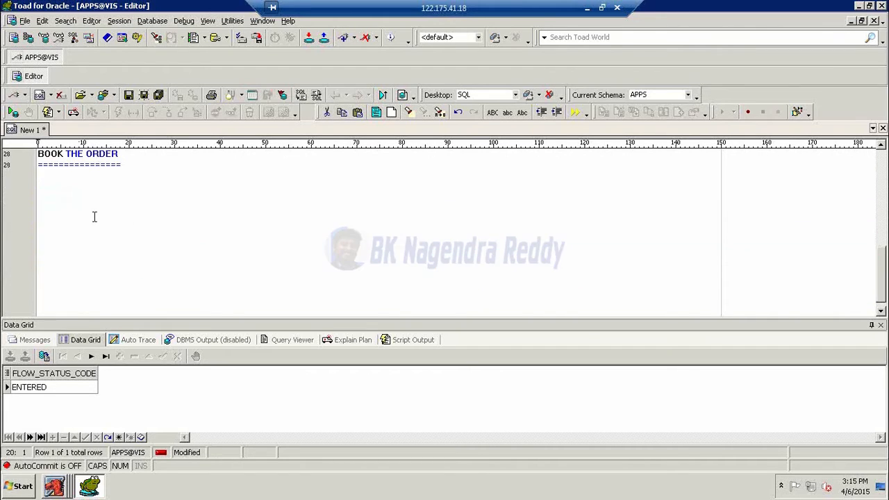
click(125, 189)
key(Return)
key(Return)
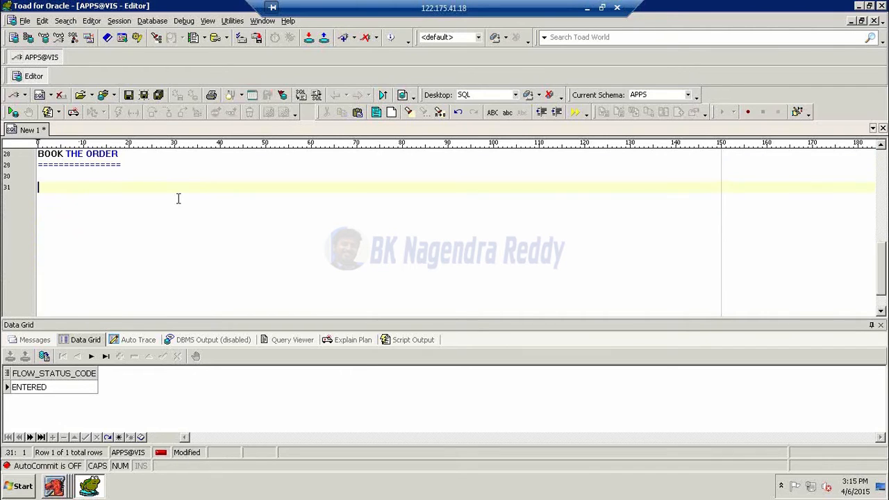
key(ctrl+v)
Type FLOW_STATUS_CODE after the order header status query on line 22
scroll(377, 216, up, 4)
click(476, 195)
click(501, 221)
text(FLOW_STATUS_CODE)
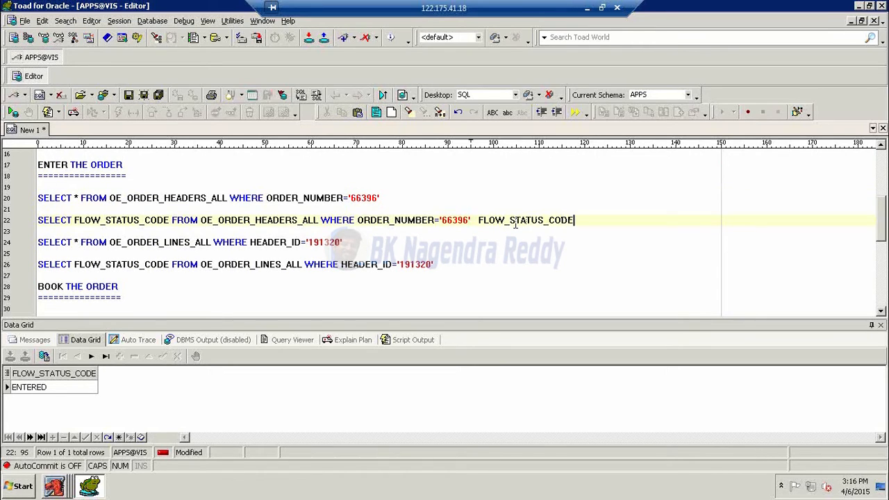
click(480, 220)
text(==)
key(BackSpace)
key(BackSpace)
text(--)
click(592, 221)
key(BackSpace)
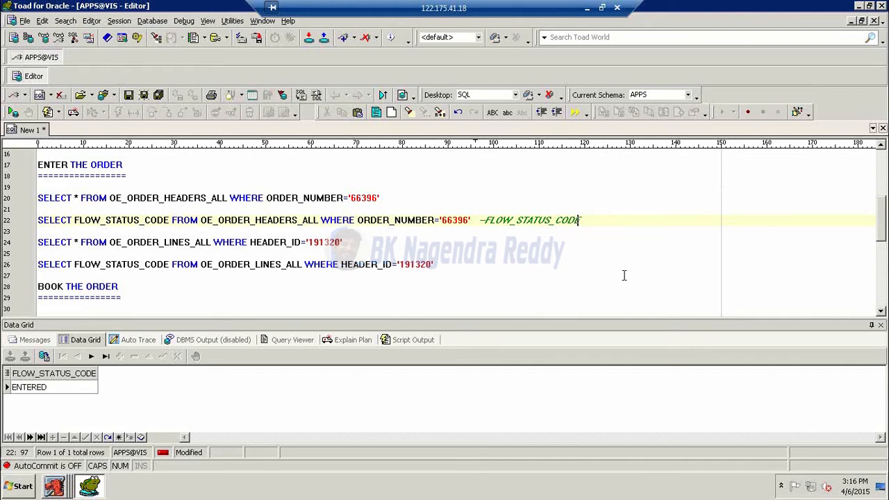
key(Delete)
key(Delete)
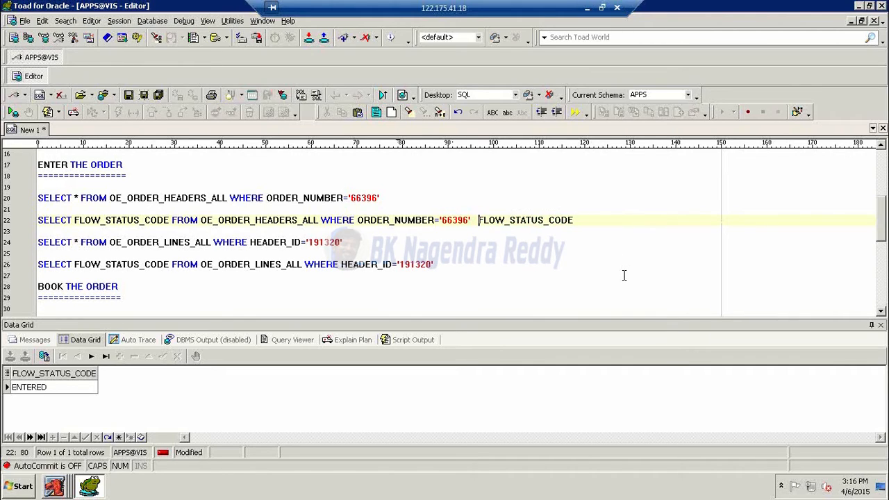
Complete the line 22 note as --FLOW_STATUS_CODE=>'ENTERED' using the copied result value
click(52, 389)
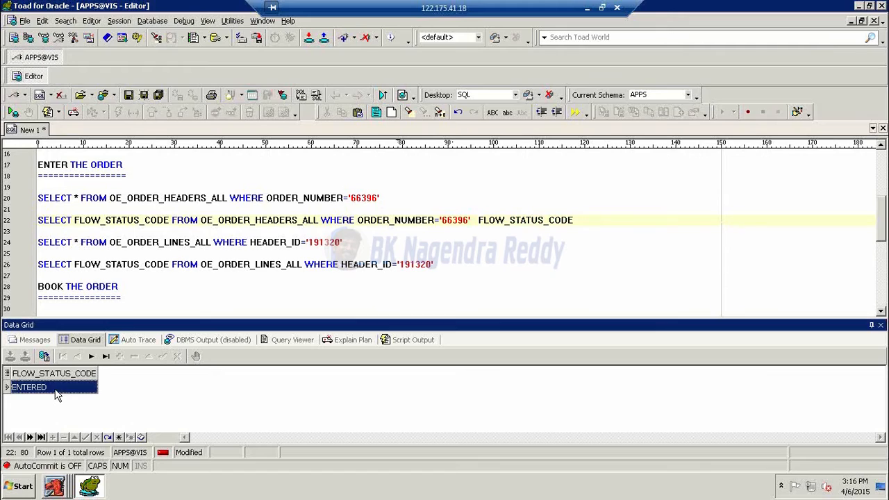
click(56, 393)
key(ctrl+c)
click(587, 221)
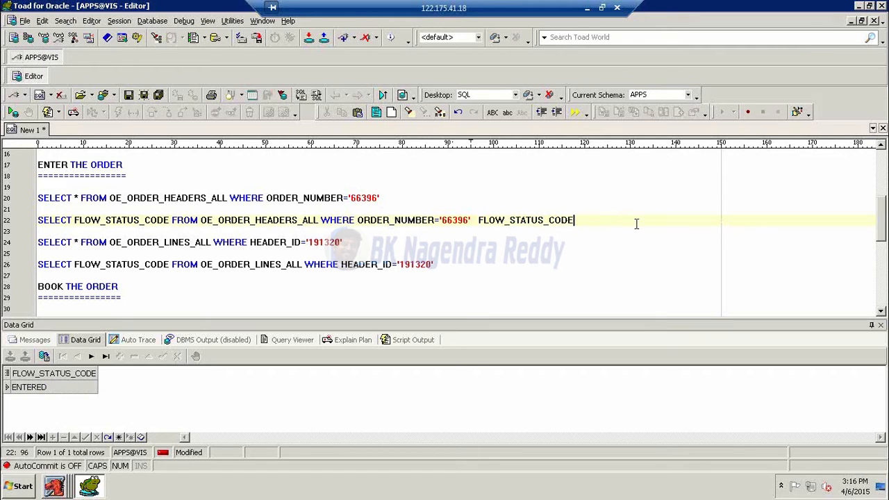
text(=>)
key(ctrl+v)
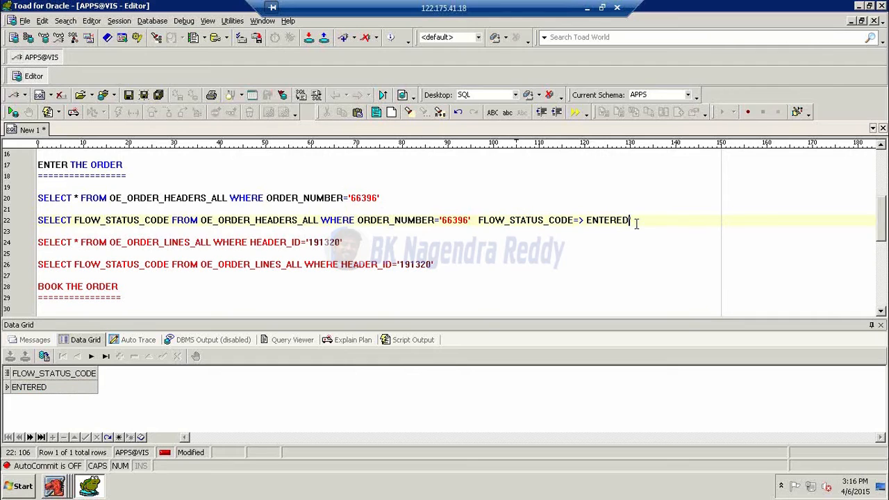
key(Left)
key(Left)
key(Left)
key(Left)
key(Left)
key(Left)
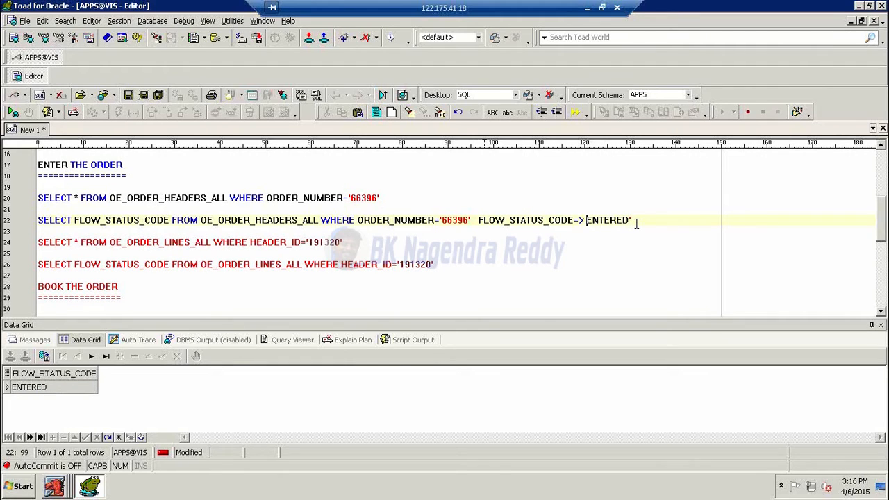
text(')
click(479, 220)
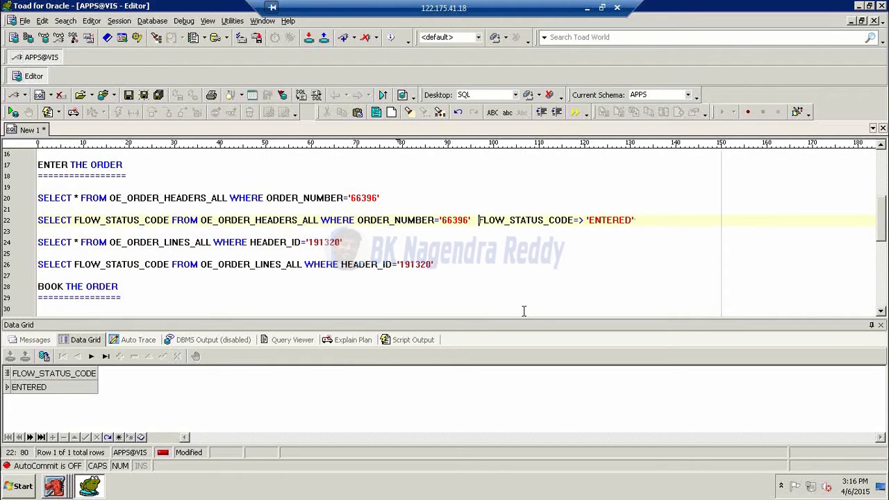
text(--)
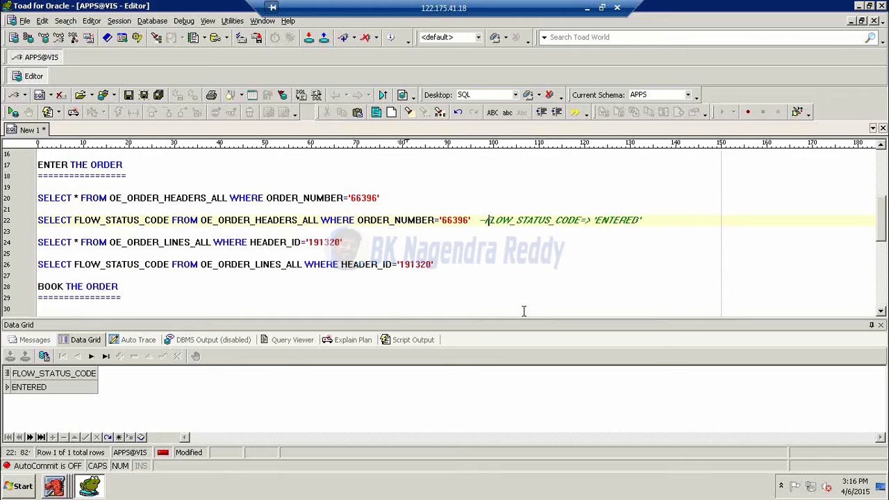
Copy the ENTERED status comment from line 22 to the end of line 26
click(447, 265)
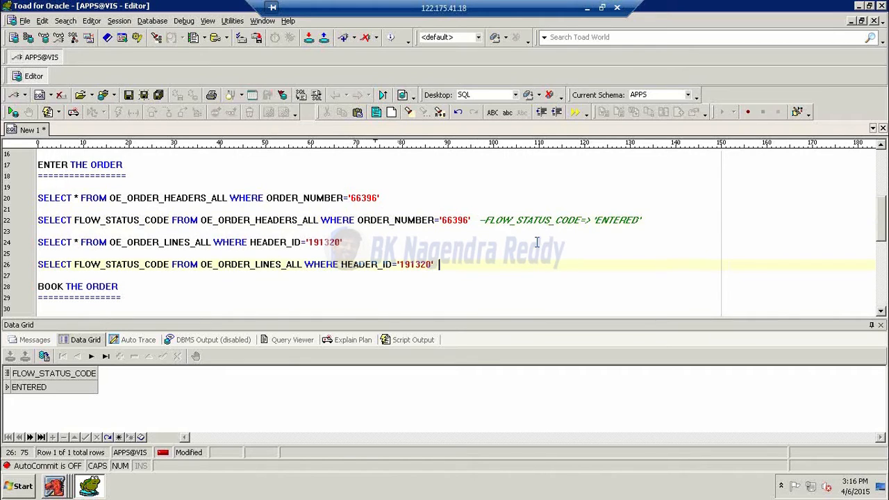
drag(478, 221, 652, 221)
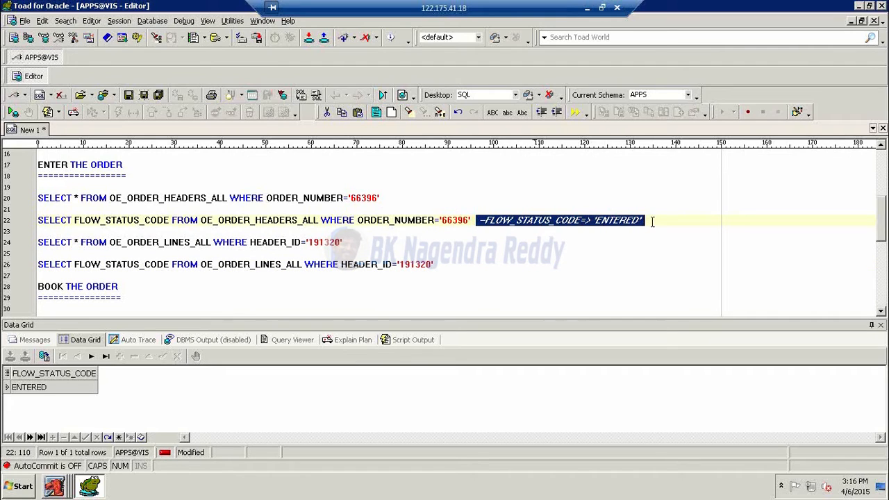
key(ctrl+c)
click(455, 267)
key(ctrl+v)
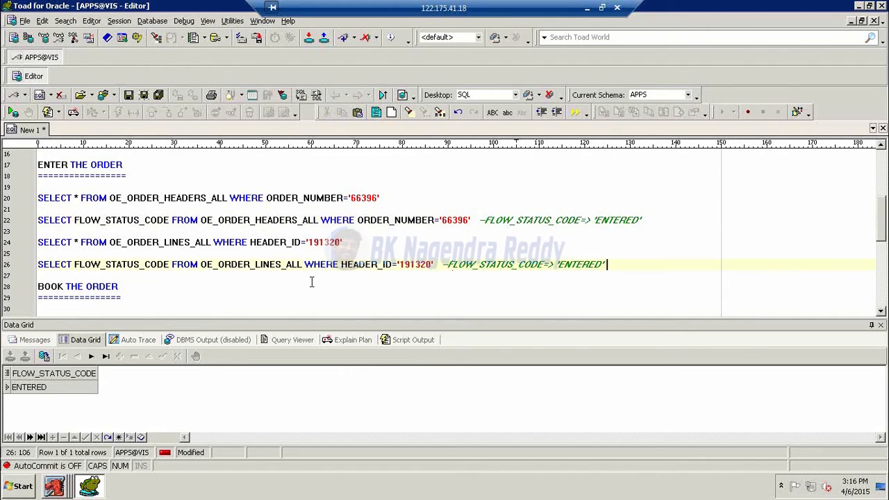
scroll(427, 267, down, 1)
click(459, 222)
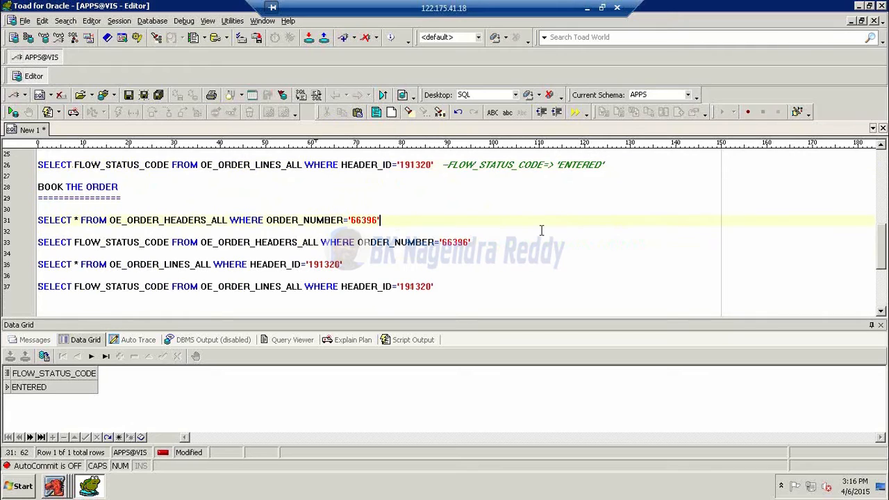
Run the header queries on lines 31 and 33 and note the header status as 'BOOKED'
key(F9)
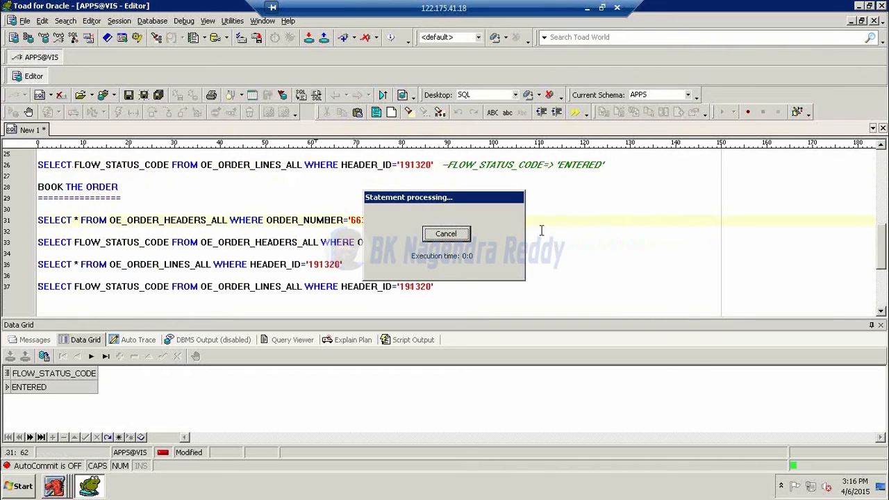
click(356, 244)
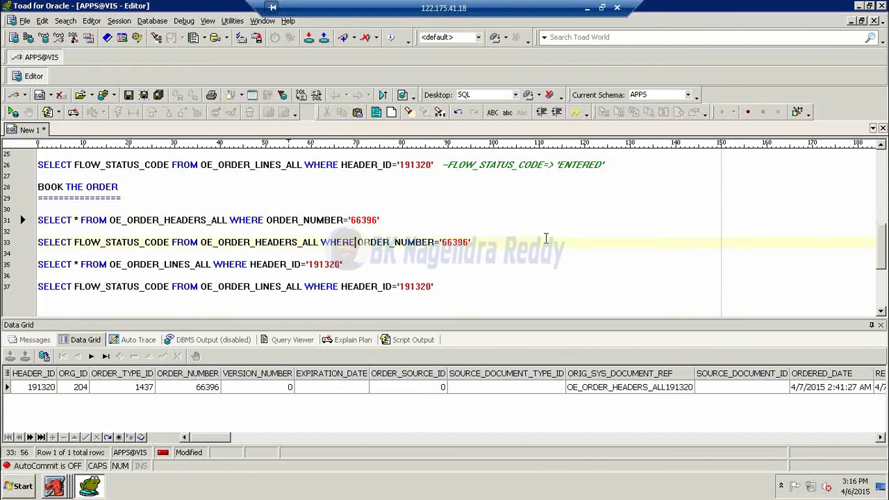
key(F9)
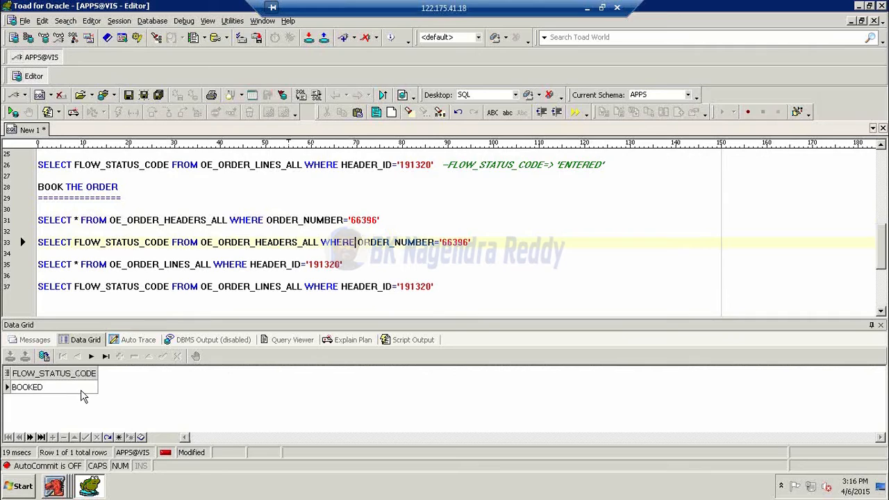
click(489, 243)
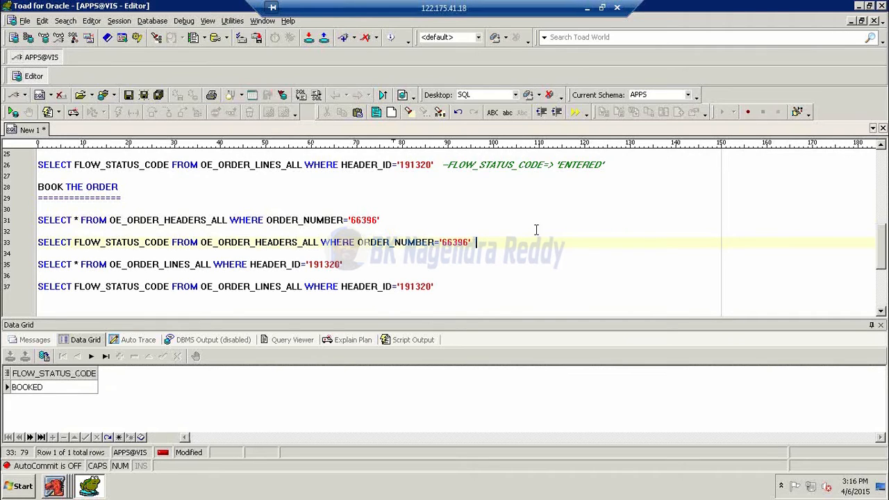
key(ctrl+v)
key(Left)
key(Left)
key(Left)
key(Left)
key(Left)
key(Left)
key(Left)
key(Left)
key(Left)
key(Left)
key(Left)
key(Left)
key(Left)
key(Left)
key(Right)
key(Right)
key(Right)
key(Right)
key(Right)
key(Delete)
key(Delete)
key(Delete)
key(Delete)
key(Delete)
key(Delete)
key(Delete)
key(Delete)
key(BackSpace)
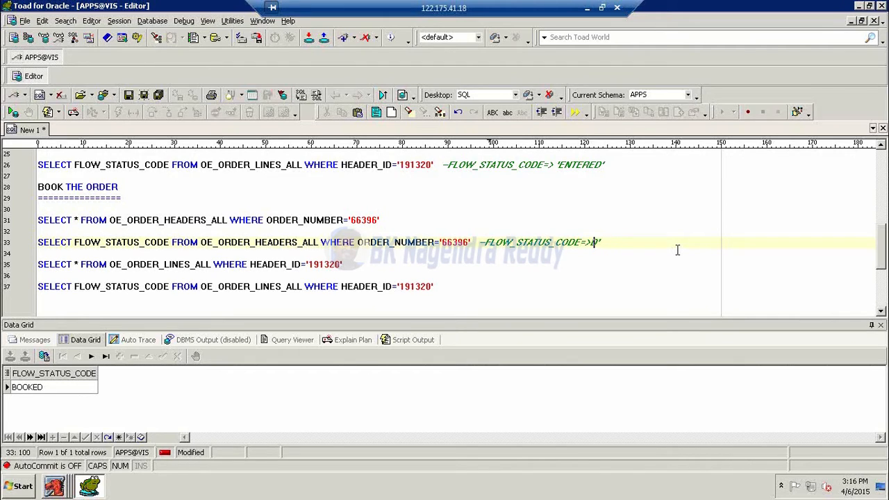
key(BackSpace)
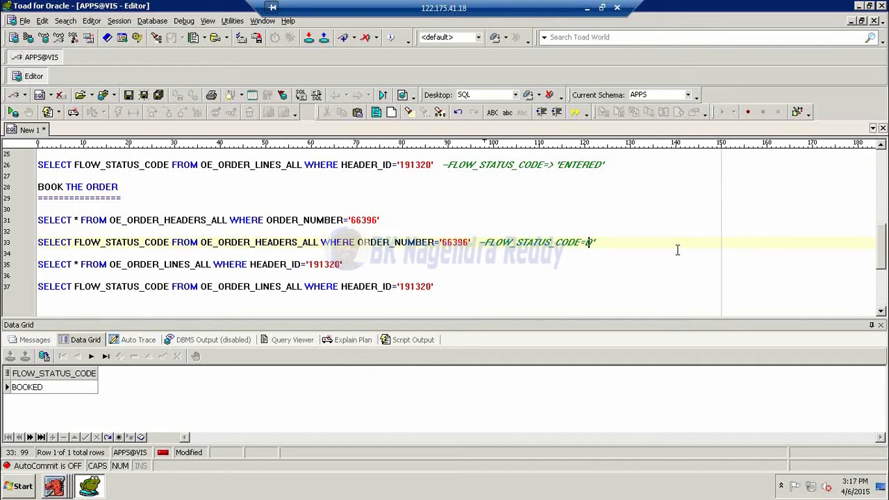
text(> 'BOOKED)
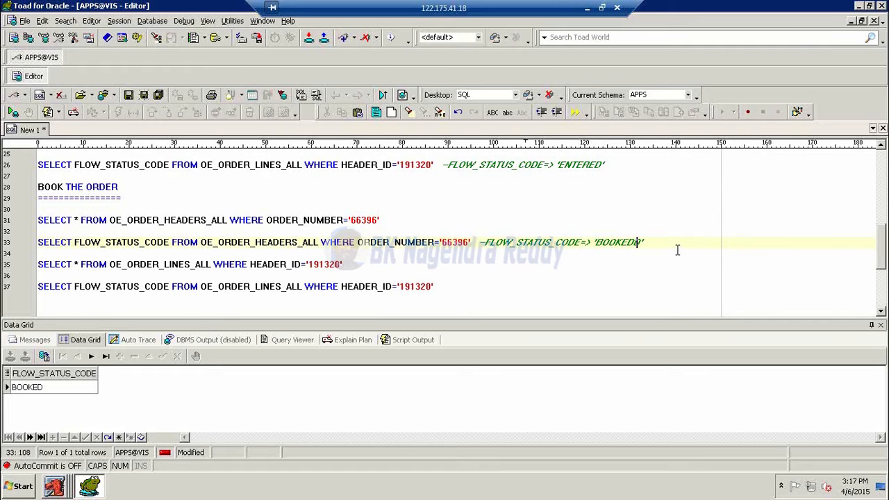
Run the line 37 lines status query and comment it --FLOW_STATUS_CODE => 'AWAITING_SHIPPING'
drag(672, 257, 656, 269)
click(626, 286)
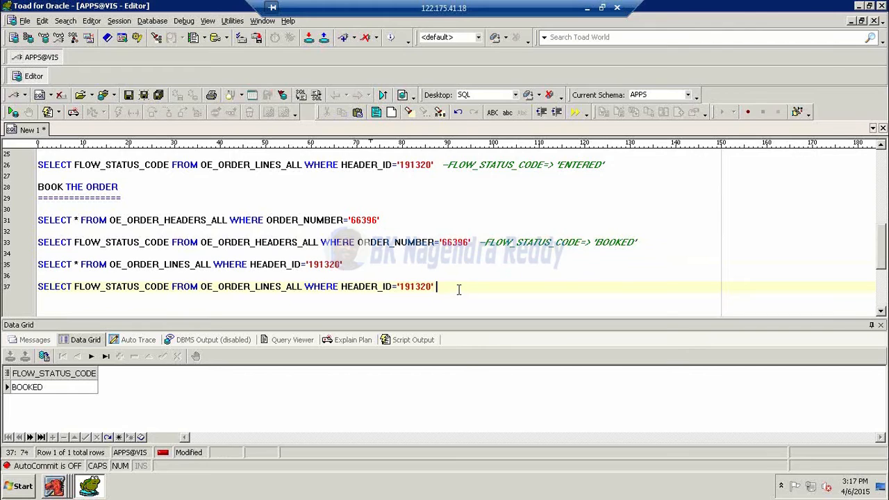
key(F9)
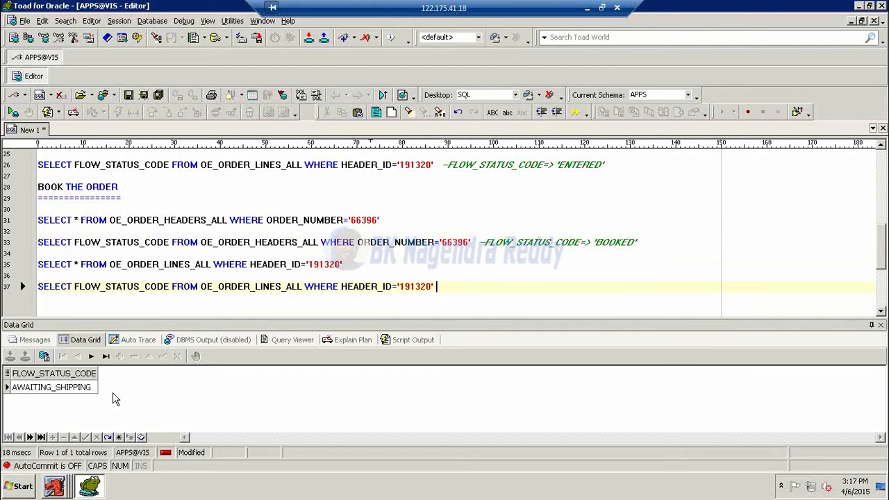
click(79, 392)
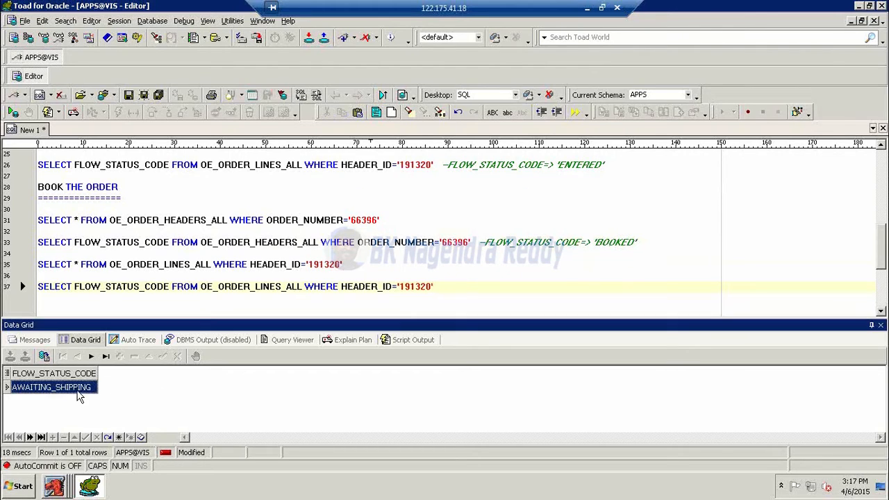
click(455, 285)
text(--)
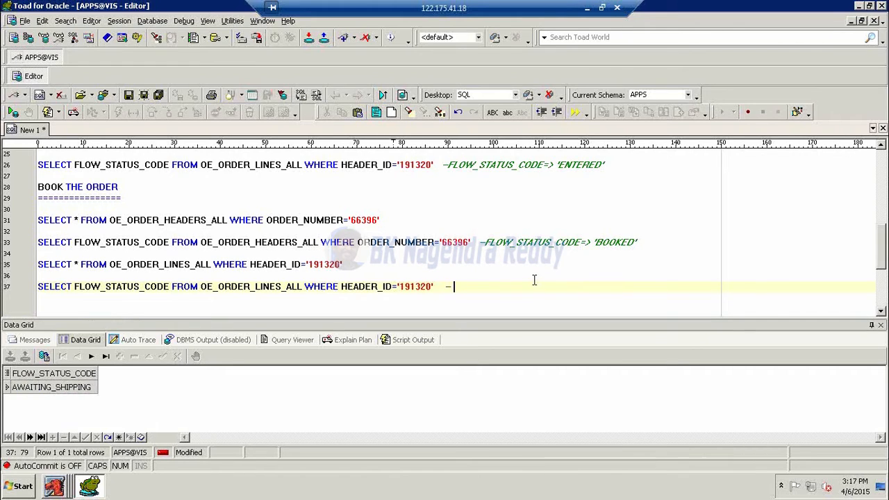
text(FLOW)
key(BackSpace)
key(BackSpace)
key(BackSpace)
key(BackSpace)
key(BackSpace)
key(BackSpace)
text(FLOW_STATUS_CODE => ')
key(ctrl+v)
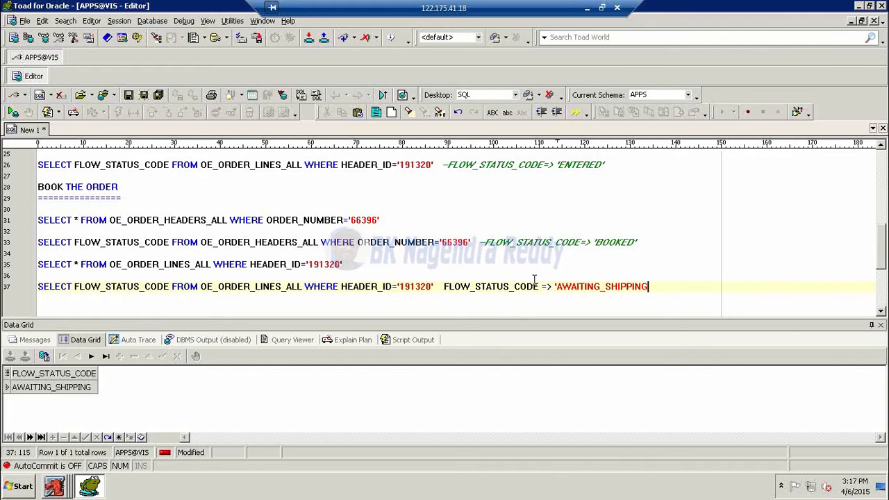
click(443, 287)
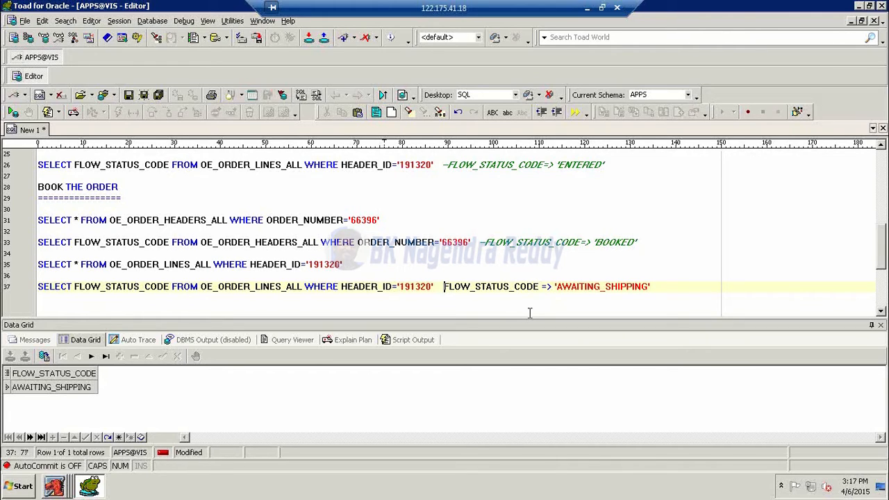
text(--)
Add a blank line after line 37, then copy order number 66396 from Sales Orders and close the form
click(688, 287)
key(Return)
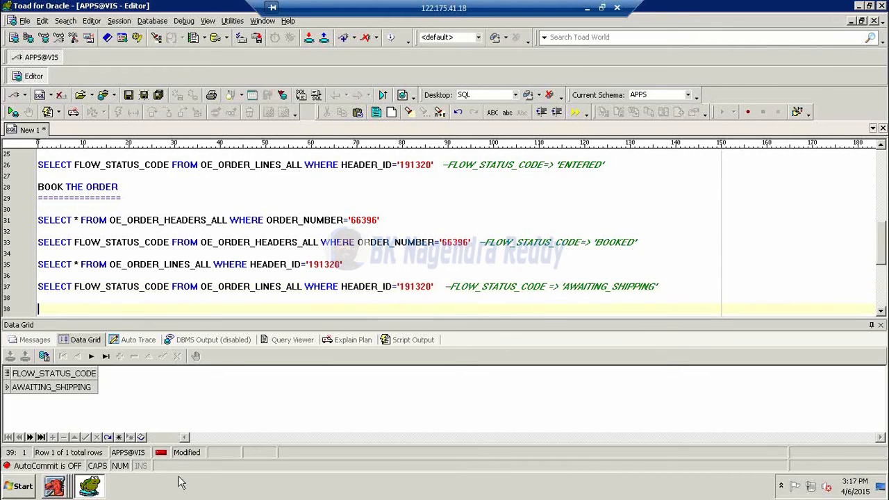
click(55, 486)
click(52, 457)
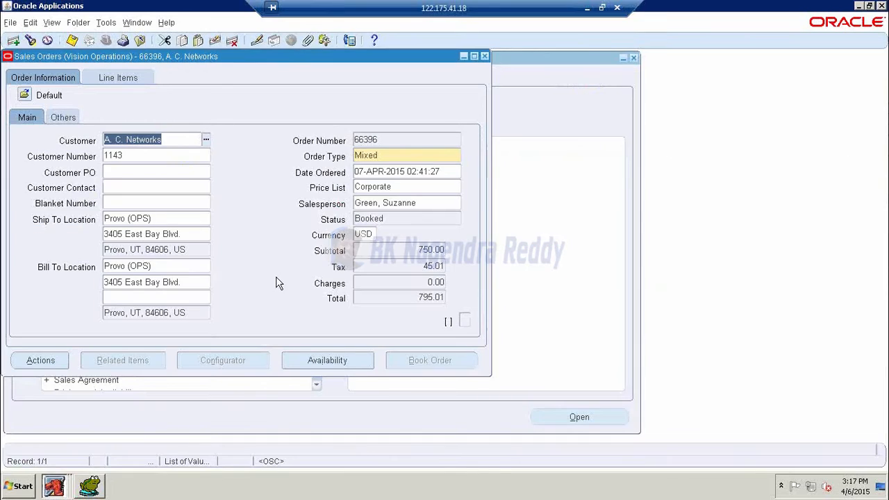
click(389, 141)
key(ctrl+c)
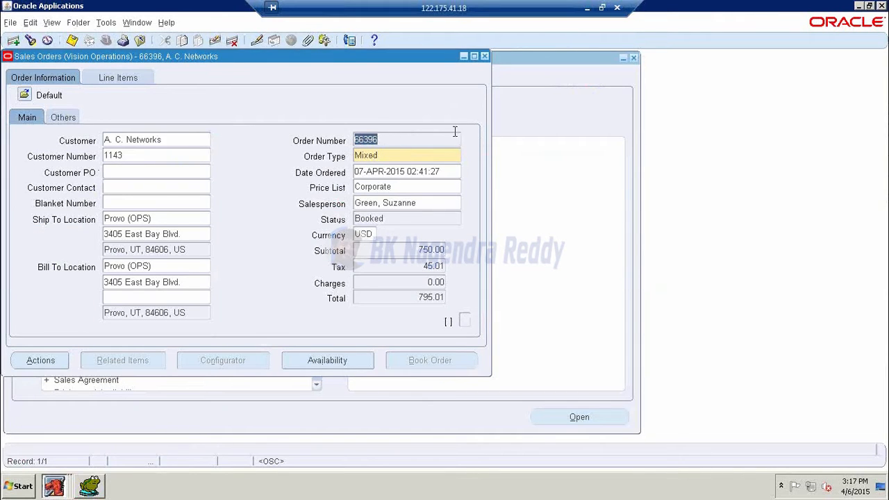
click(485, 56)
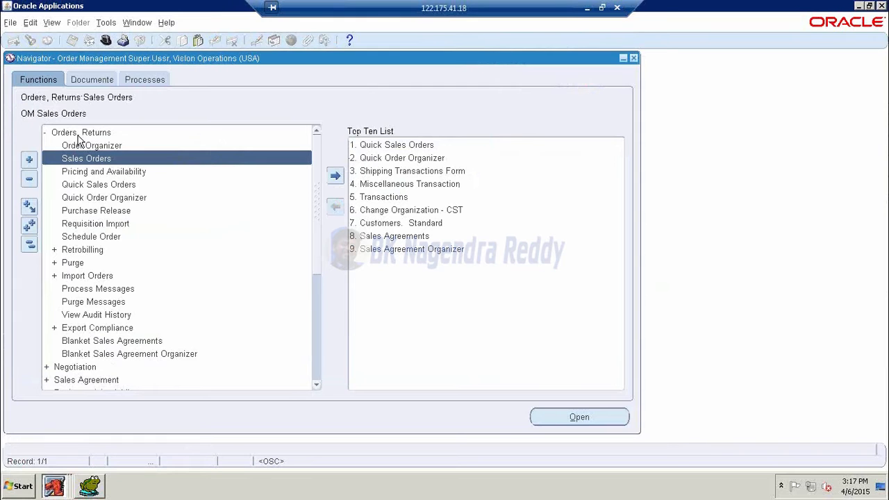
Find order 66396 in the Order Organizer and show its Deliveries in Additional Order Information
double_click(82, 146)
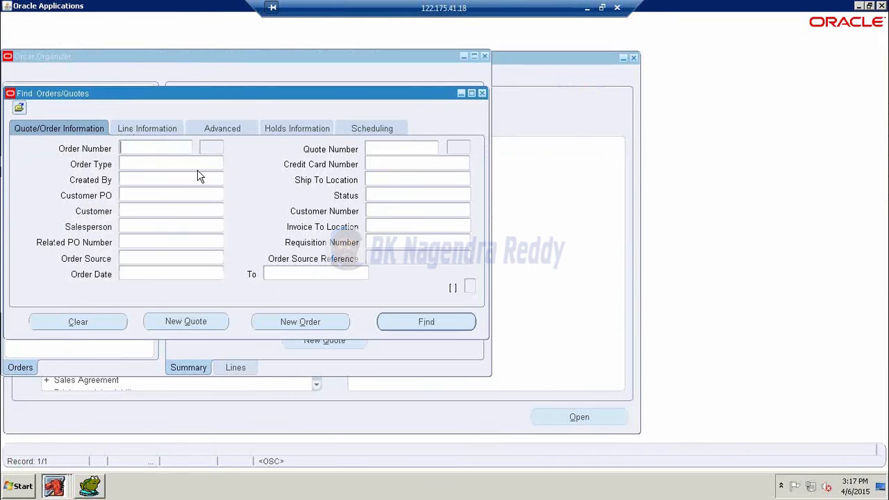
key(ctrl+v)
click(415, 321)
click(236, 321)
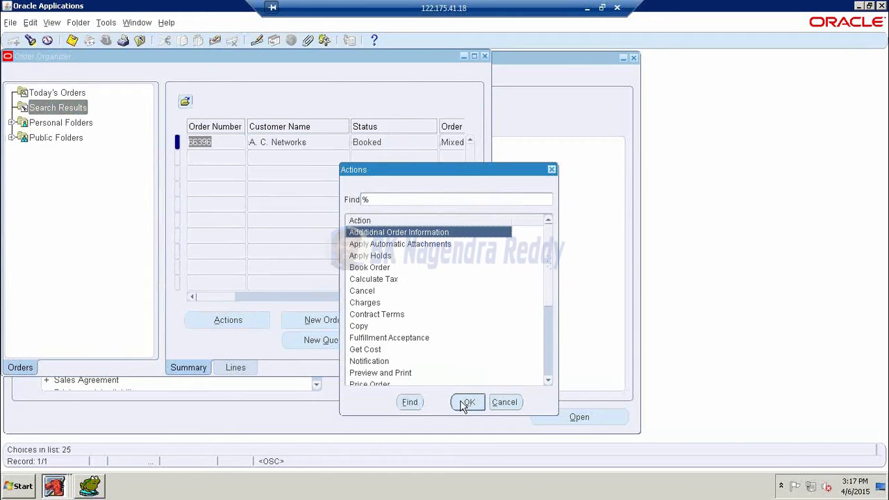
click(465, 403)
click(133, 123)
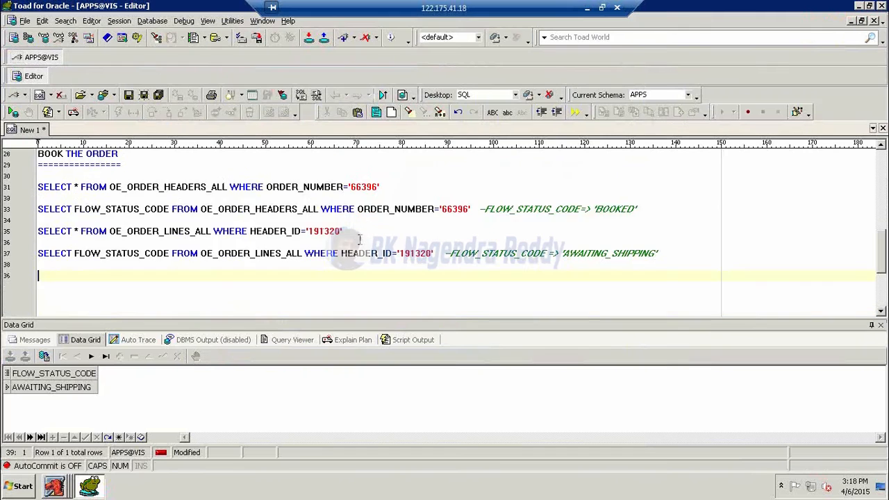
Type and run SELECT * FROM WSH_DELIVERY_DETAILS on line 39
scroll(360, 239, down, 2)
text(S)
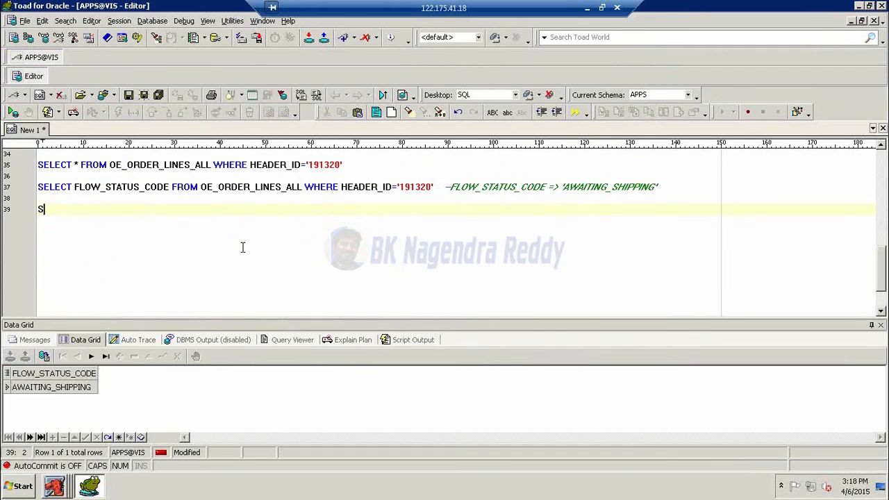
text(ELECT * FROM )
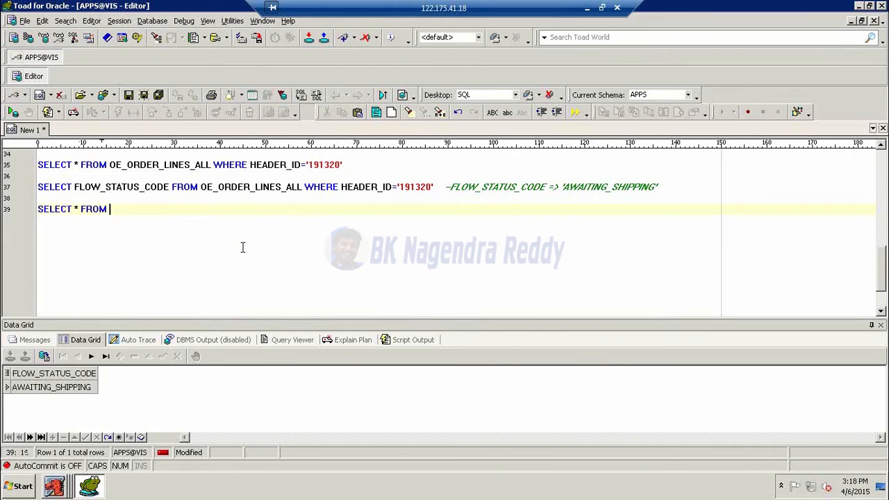
text(WSH_DELIVERY_DETAILS)
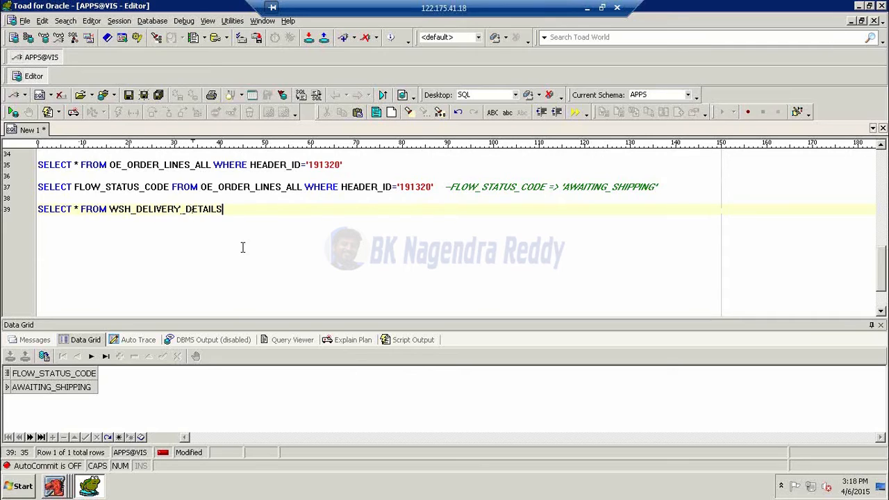
key(F9)
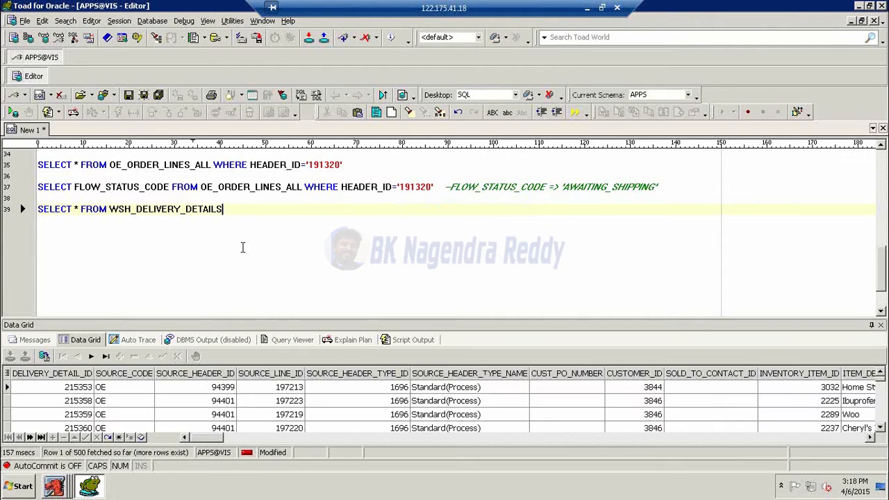
Add WHERE SOURCE_HEADER_ID='191320', run it to get delivery detail 3962470, and select line 39
text(WHERE SOU)
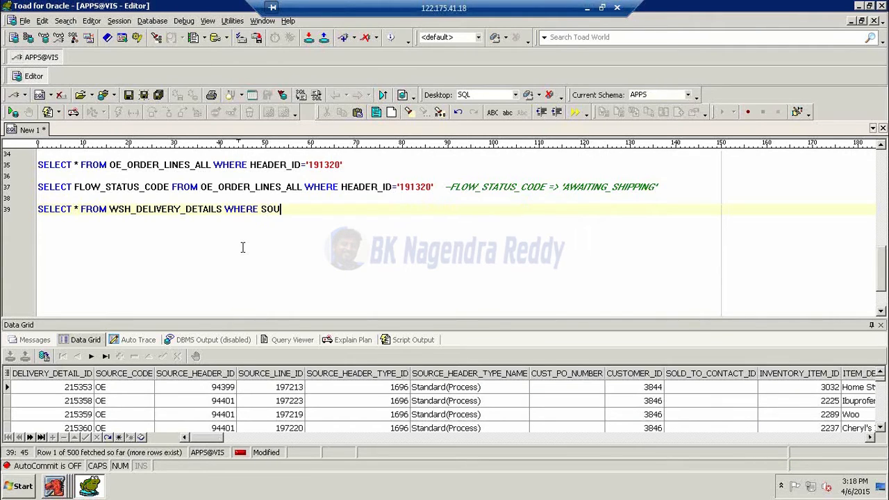
text(RCE_HEADER_ID=')
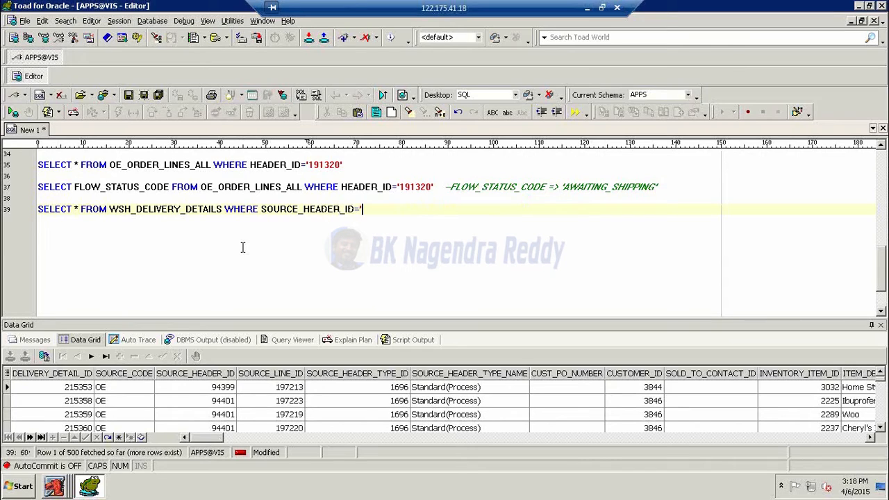
text(191320')
key(F9)
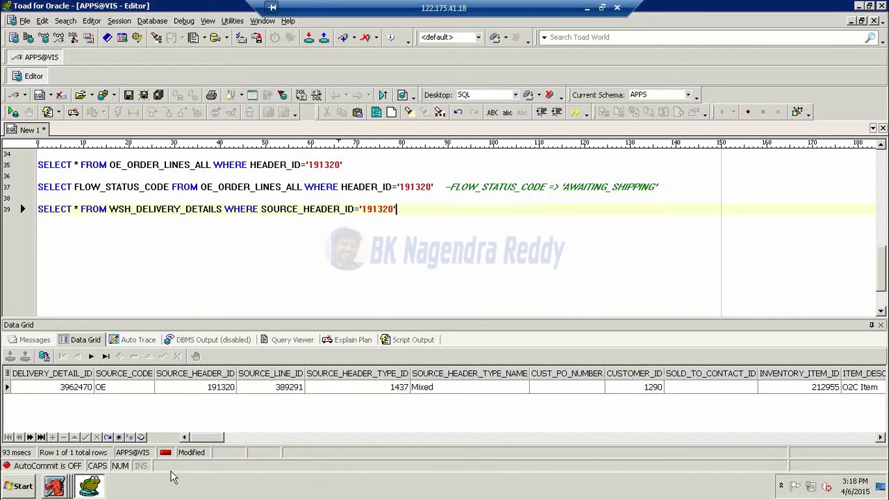
drag(220, 438, 166, 439)
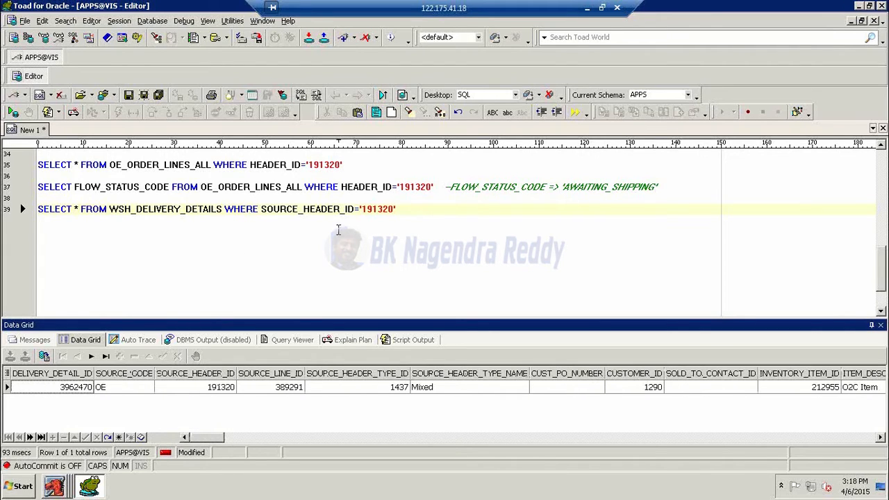
click(427, 209)
key(Return)
key(Return)
key(Up)
key(Up)
key(shift+End)
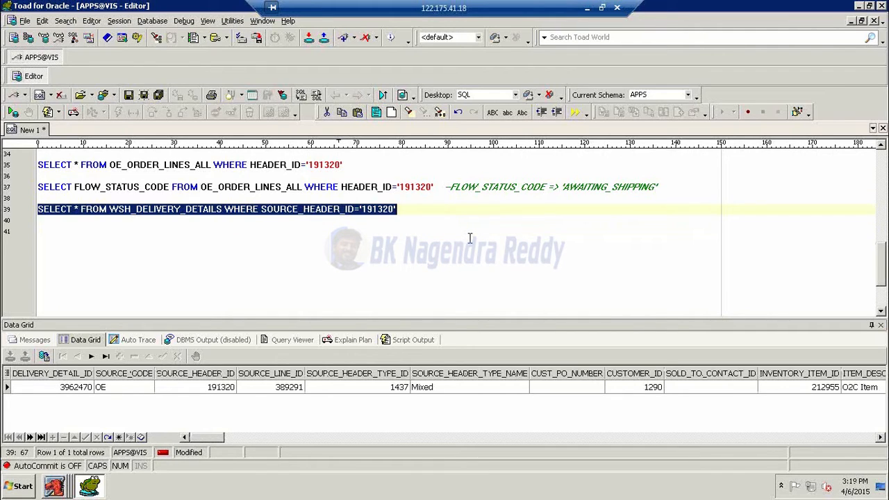
Copy the query to line 41 as SELECT RELEASED_STATUS and run it, returning R
key(ctrl+c)
key(Down)
key(Down)
key(ctrl+v)
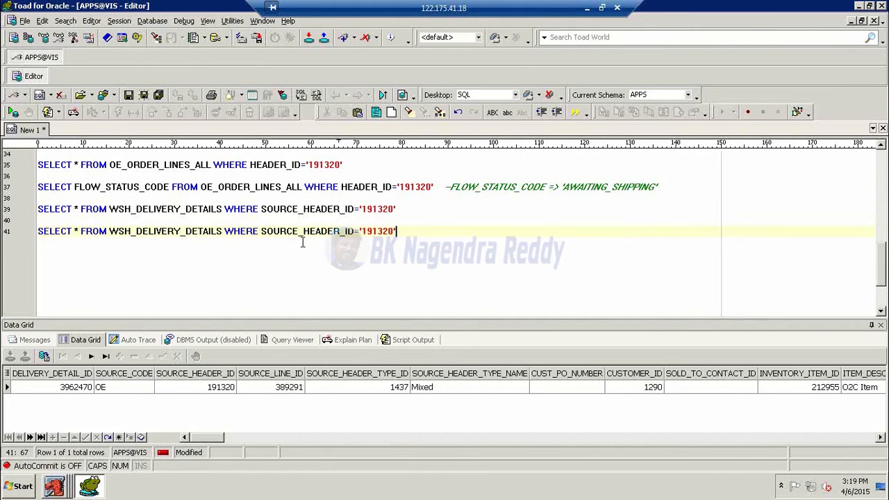
click(79, 239)
key(BackSpace)
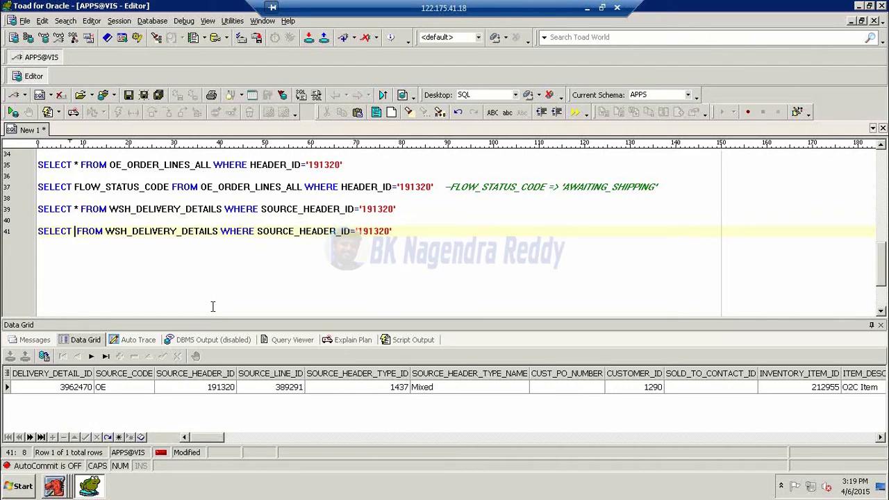
text(RELEASED_ST)
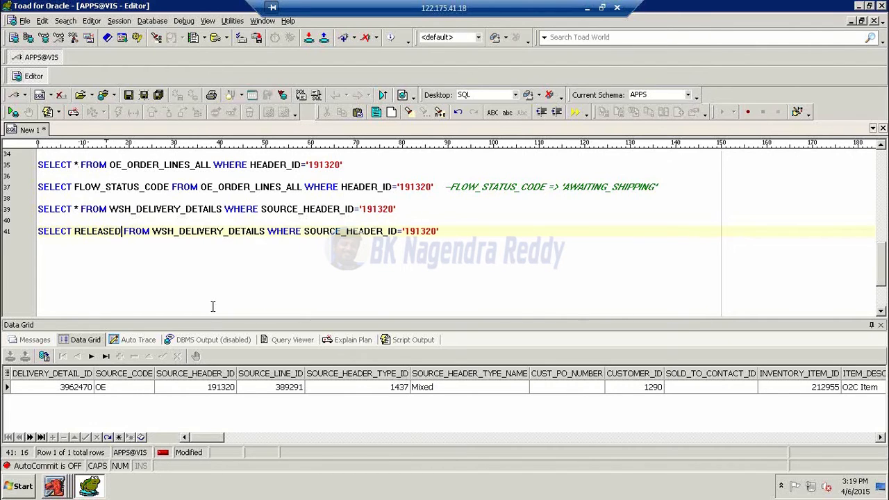
text(ATUS)
key(F9)
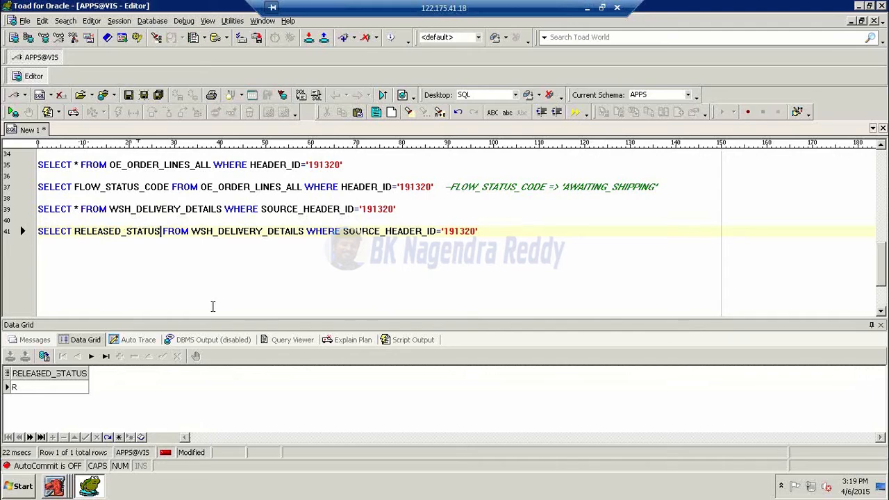
Comment line 41 as --RELEASED_STATUS => 'R' => 'Ready to Release' after checking Pick Status in EBS
click(509, 231)
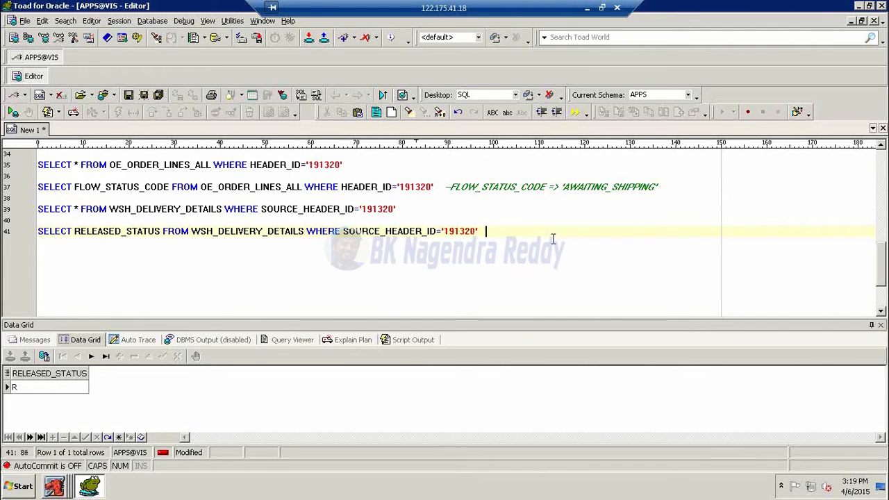
text(RELEASED_STATUS )
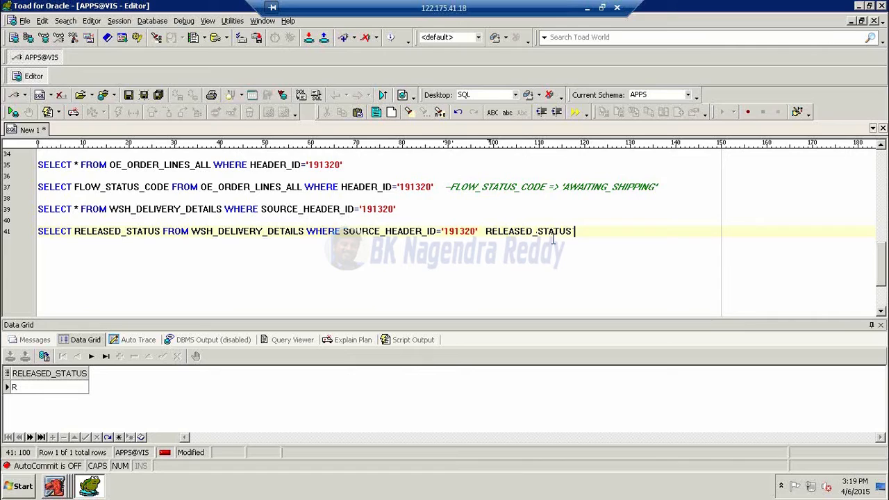
text(=> 'R' => ')
click(54, 486)
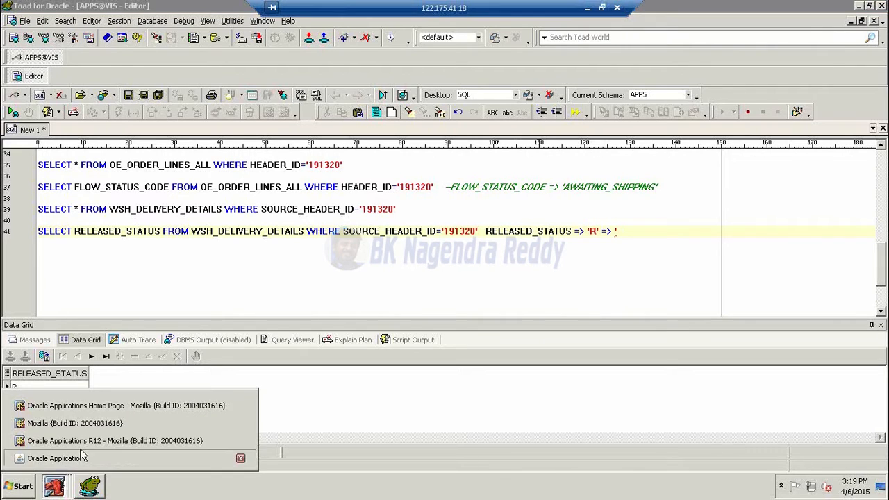
click(82, 457)
click(264, 176)
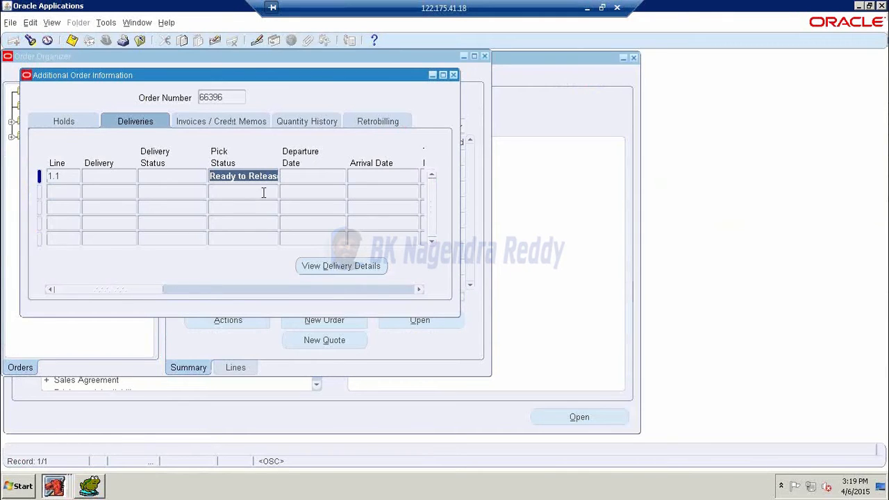
click(90, 488)
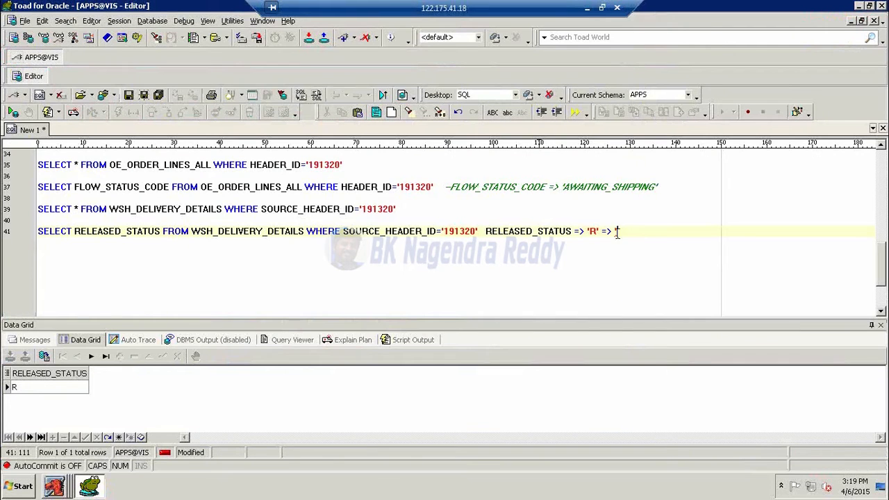
key(ctrl+v)
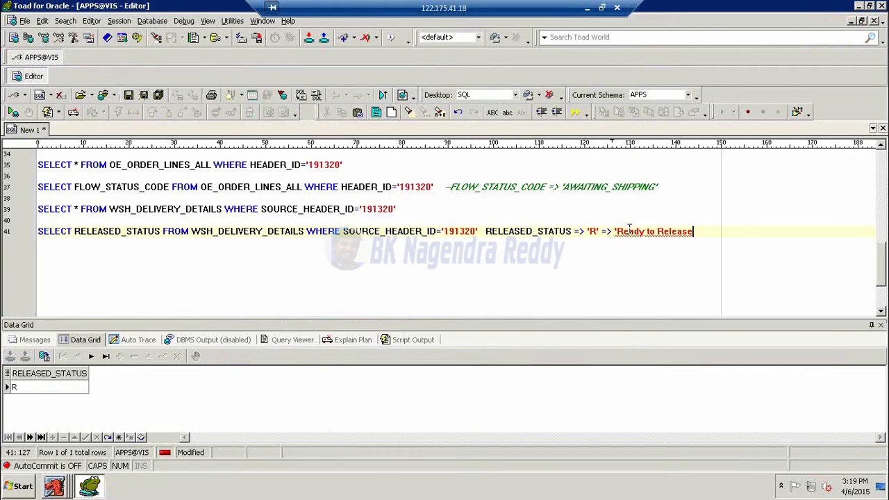
text(')
click(485, 231)
text(--)
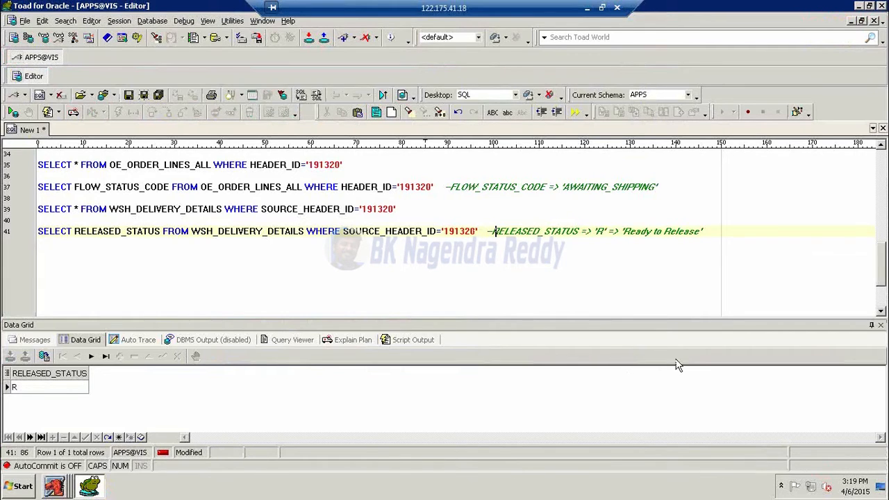
click(714, 230)
key(Return)
key(Return)
Run an unfiltered WSH_DELIVERY_ASSIGNMENTS query, then rerun the line 39 delivery details query
text(SELECT * F)
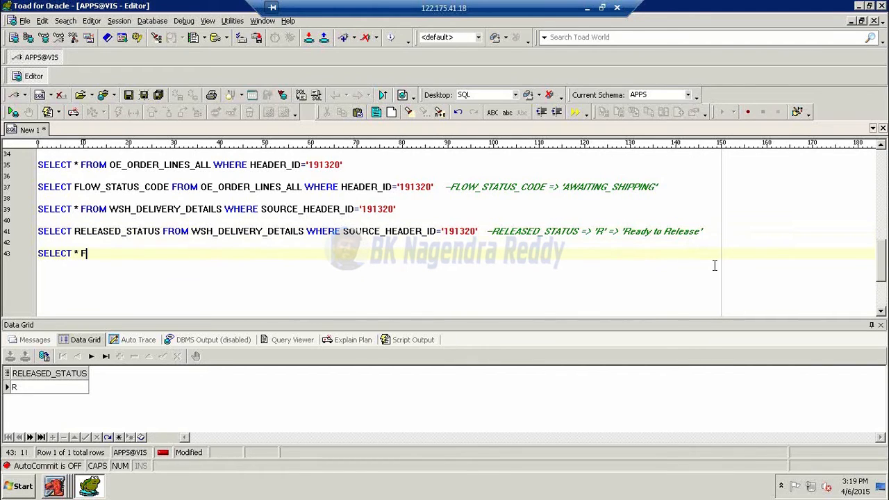
text(ROM WSH_DELIVERY_AS)
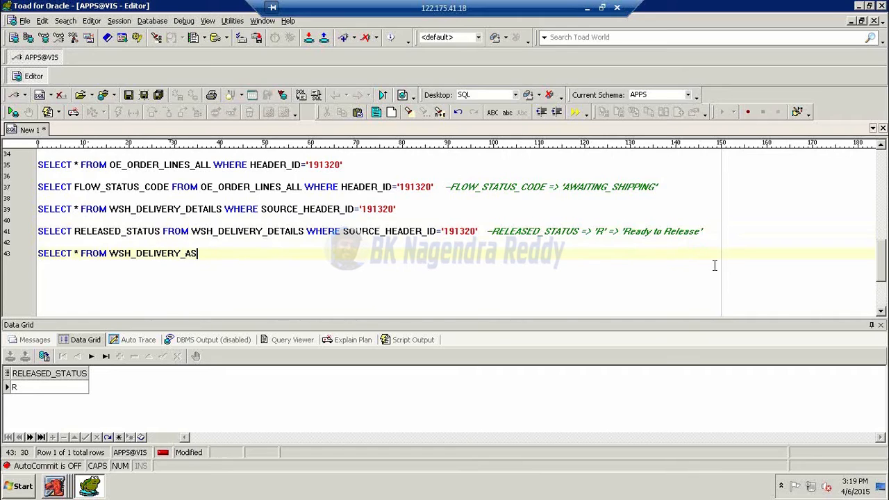
text(SIGNMENTS WHE)
key(BackSpace)
key(BackSpace)
key(BackSpace)
key(F9)
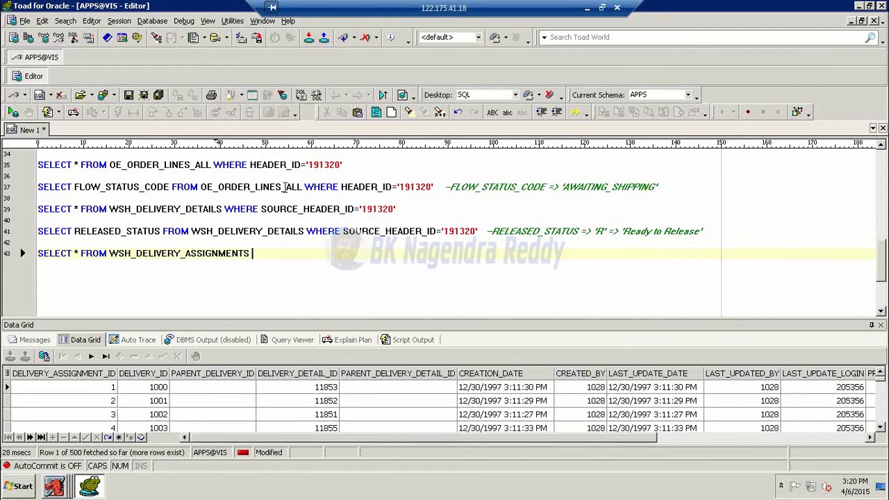
click(280, 209)
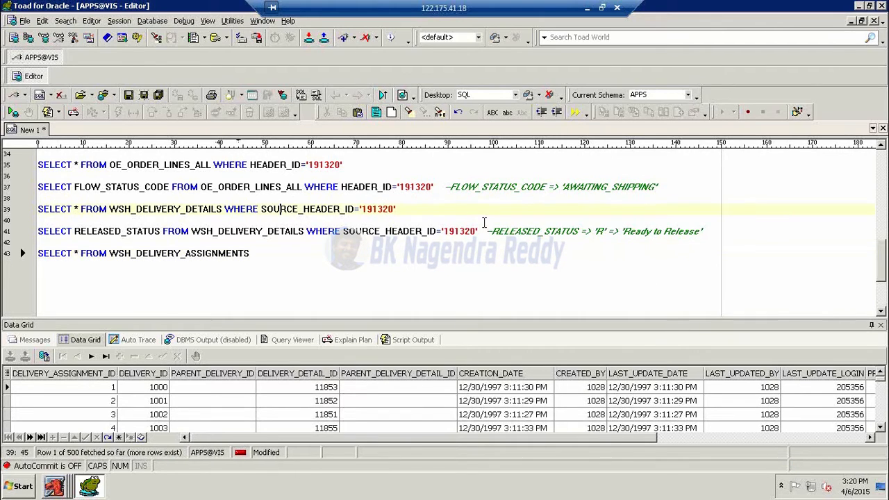
key(F9)
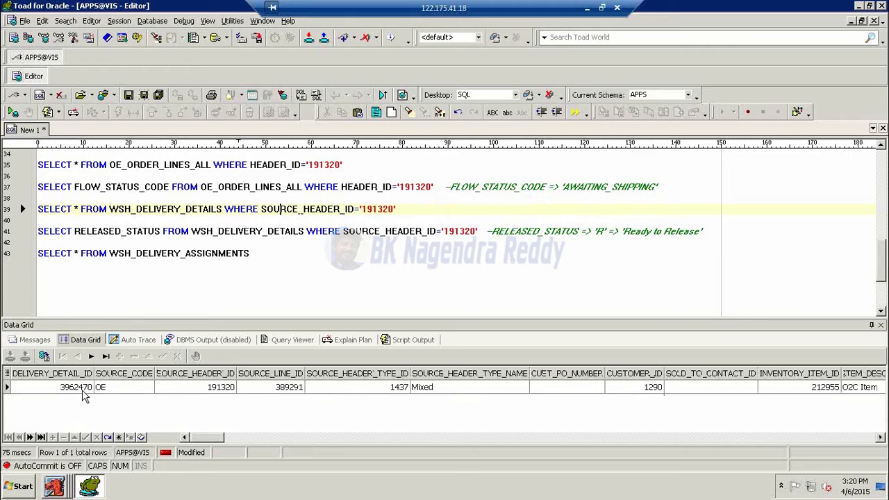
Filter WSH_DELIVERY_ASSIGNMENTS by DELIVERY_DETAIL_ID '3962470', showing assignment 4043691 with no delivery
click(83, 394)
click(295, 264)
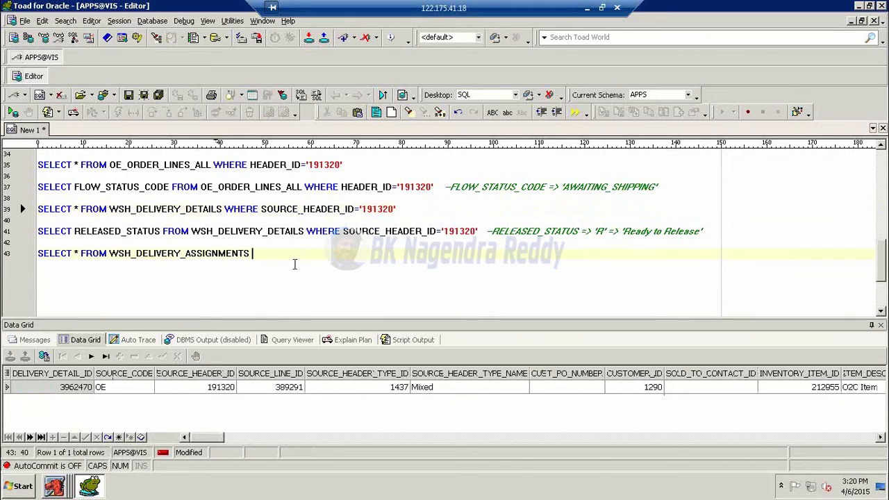
text(WHERE DELIVERY_DETAIL_)
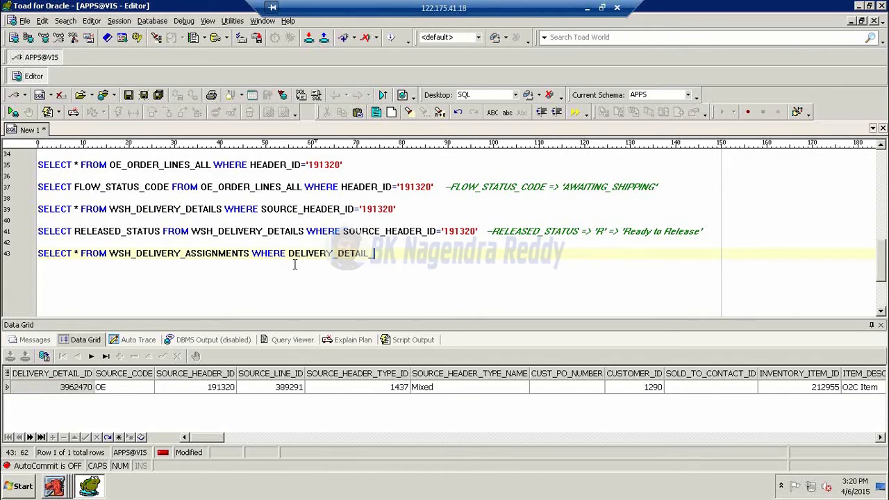
text(ID=')
text(3962470)
text(')
key(F9)
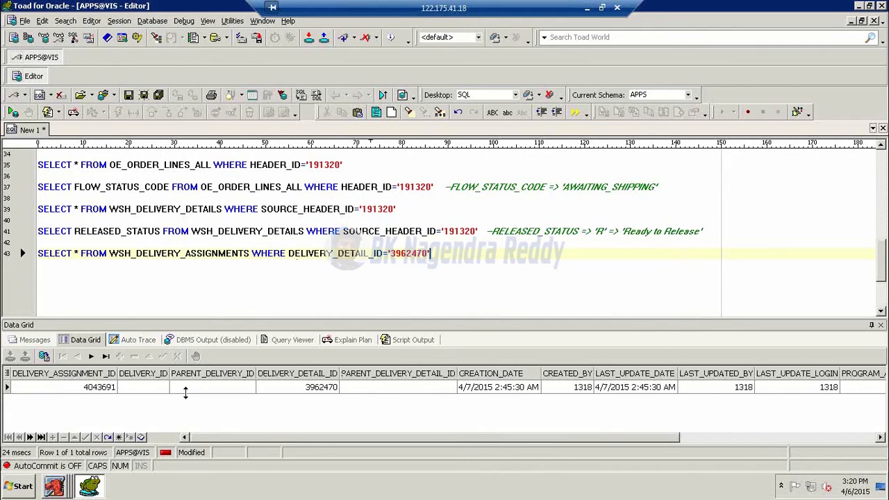
drag(482, 442, 202, 402)
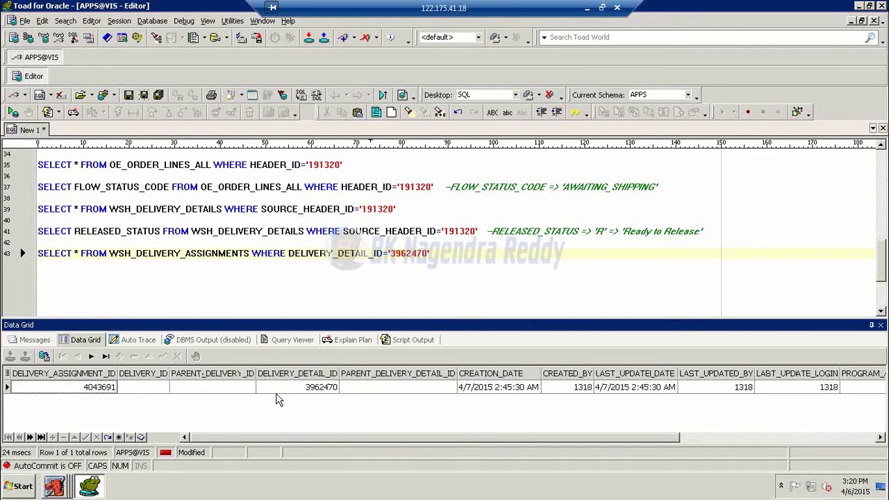
drag(468, 445, 710, 441)
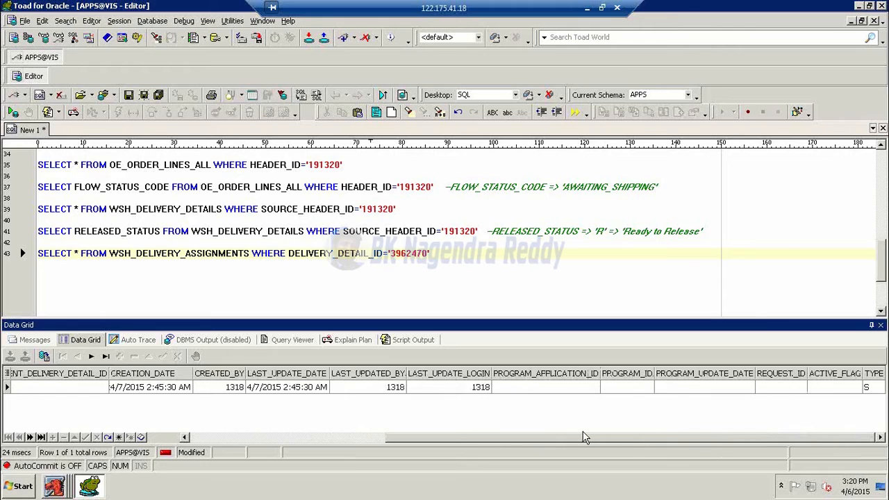
drag(586, 437, 240, 425)
Close the EBS Additional Order Information and Order Organizer windows and return to Toad
click(63, 489)
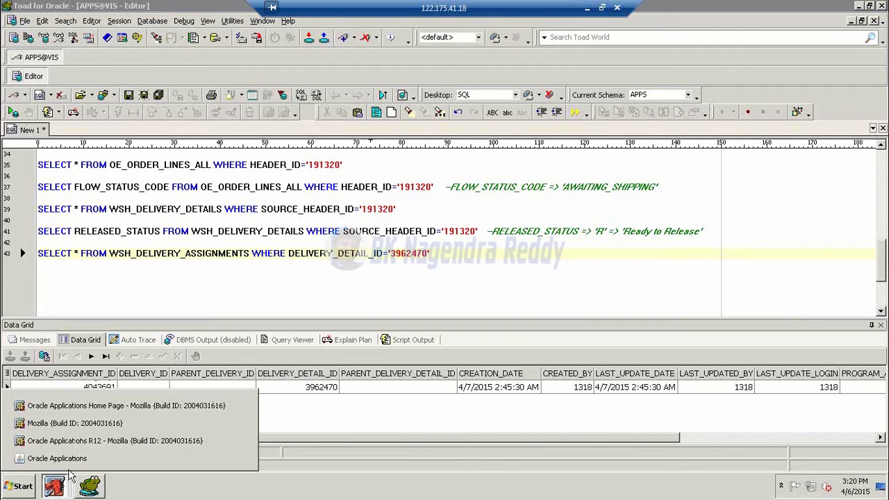
click(73, 459)
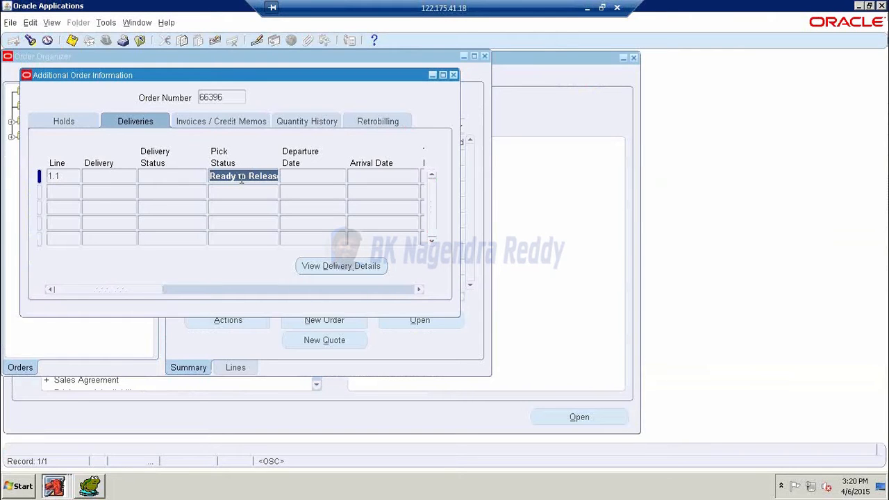
click(453, 75)
click(484, 56)
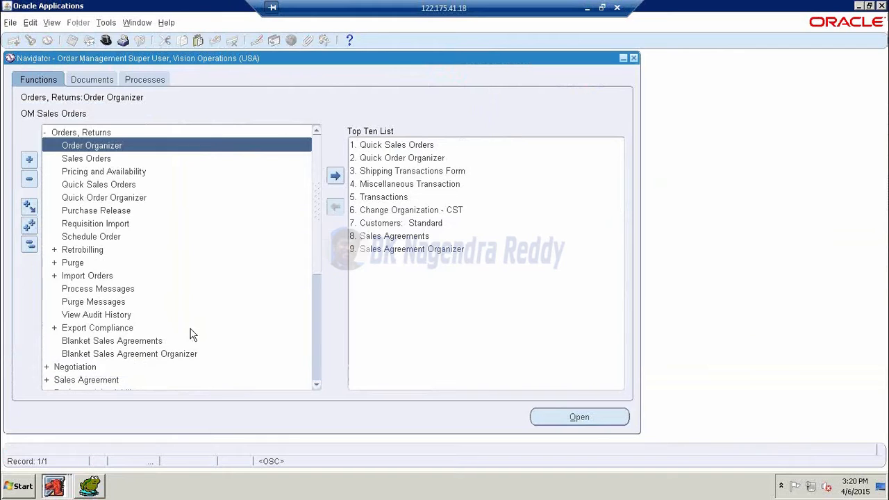
click(95, 491)
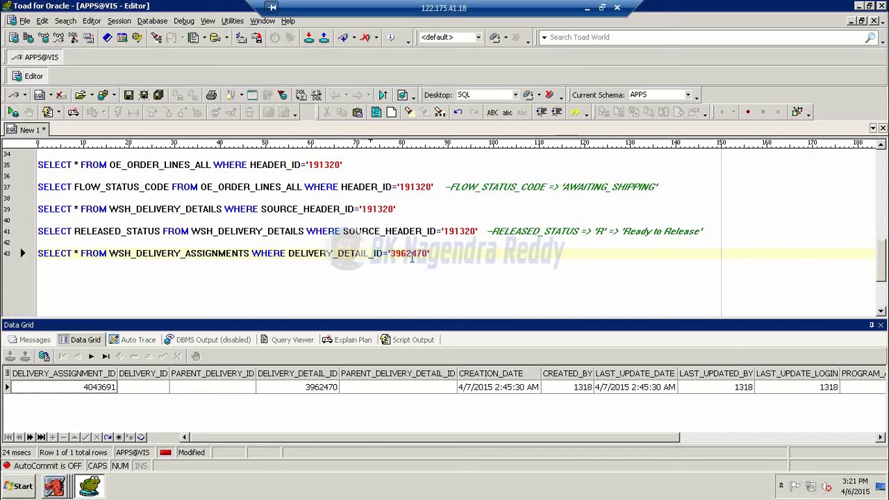
Below line 43, add the heading 'RELEASE THE ORDER' underlined with a row of equals signs
click(463, 269)
key(Return)
key(Return)
text(R)
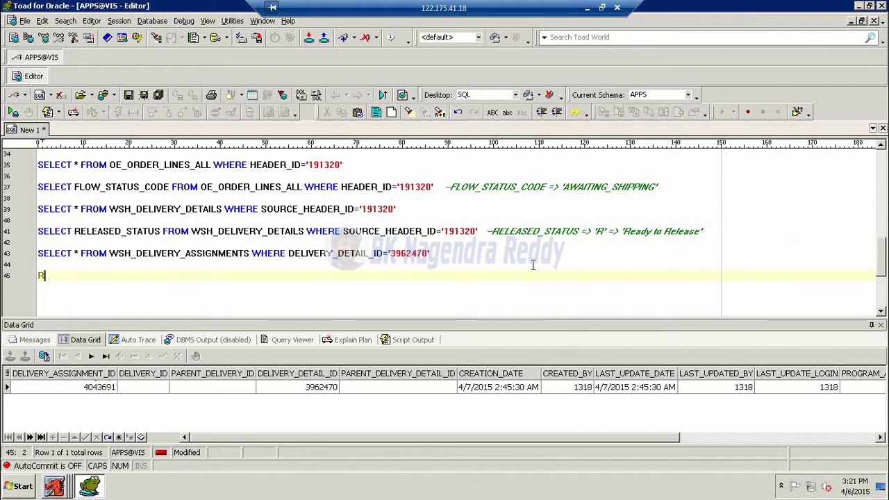
text(ELEASE THE )
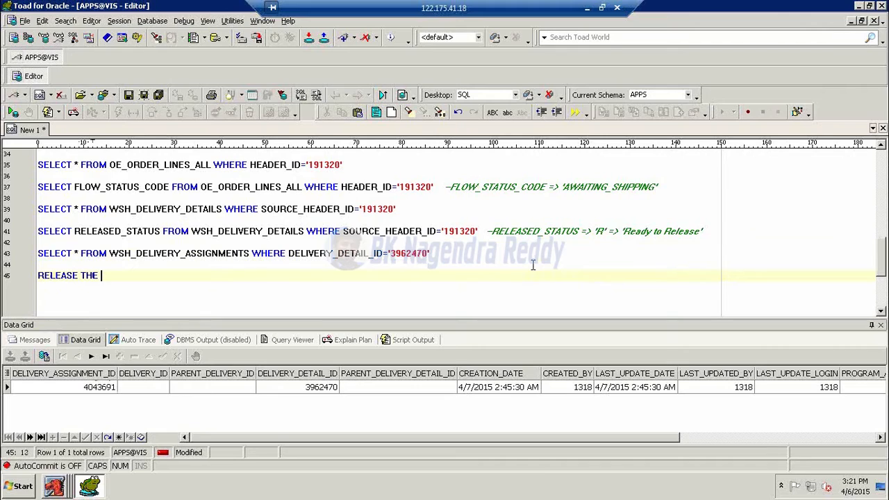
text(ORDER)
key(Return)
text(=)
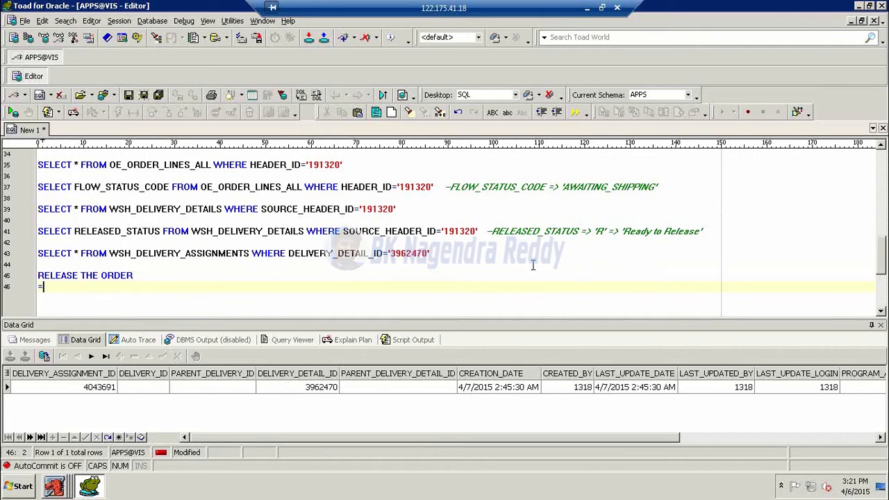
text(==================)
key(BackSpace)
key(Return)
key(Return)
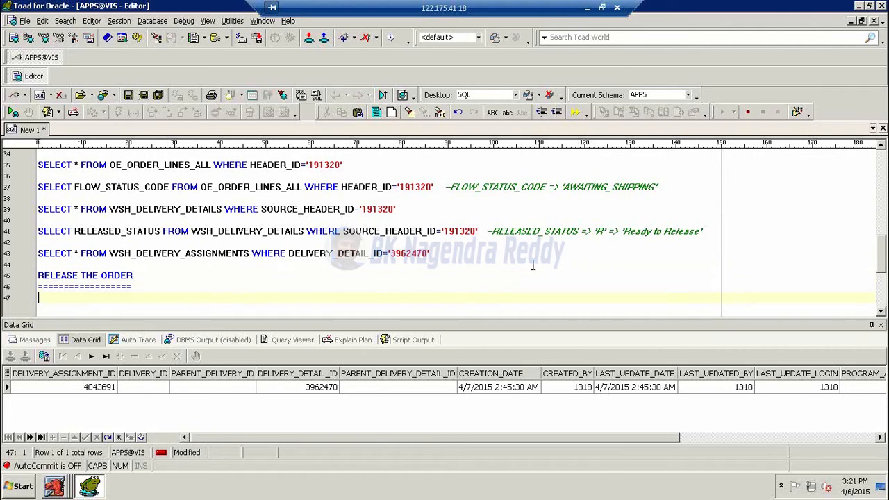
click(54, 486)
Open the Release Sales Orders form from the Shipping branch of the Navigator
click(28, 463)
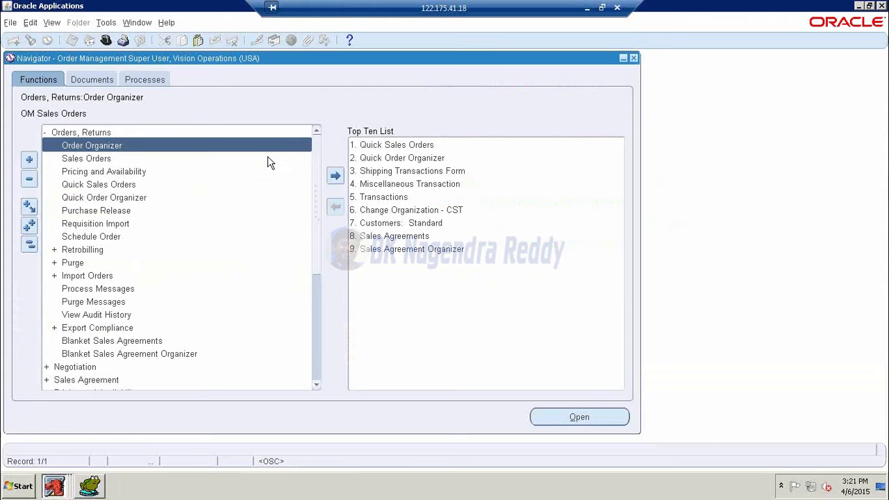
double_click(56, 133)
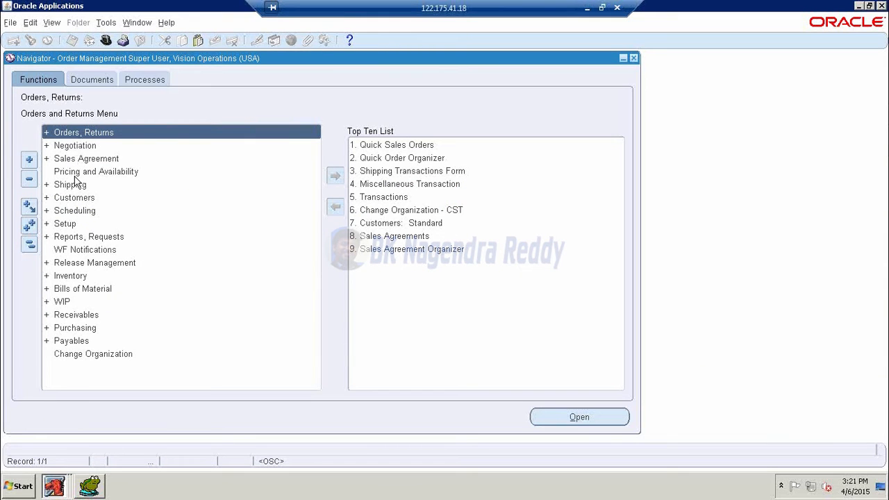
double_click(78, 185)
double_click(101, 198)
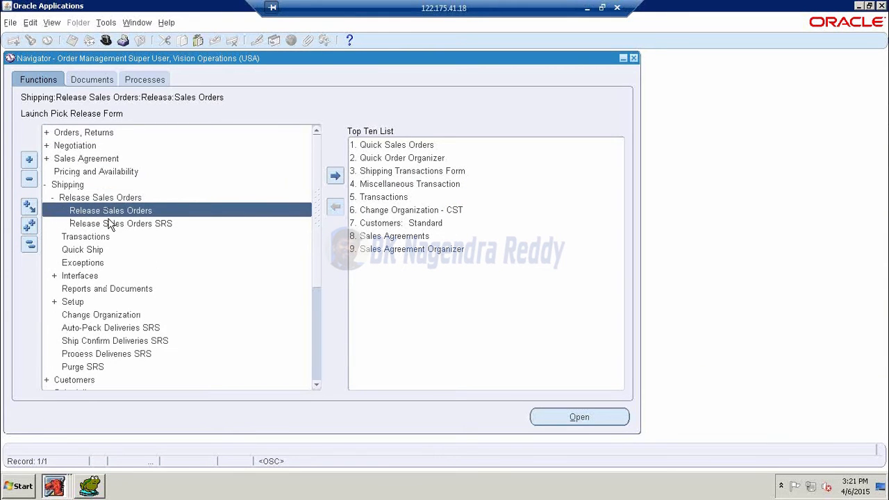
double_click(118, 208)
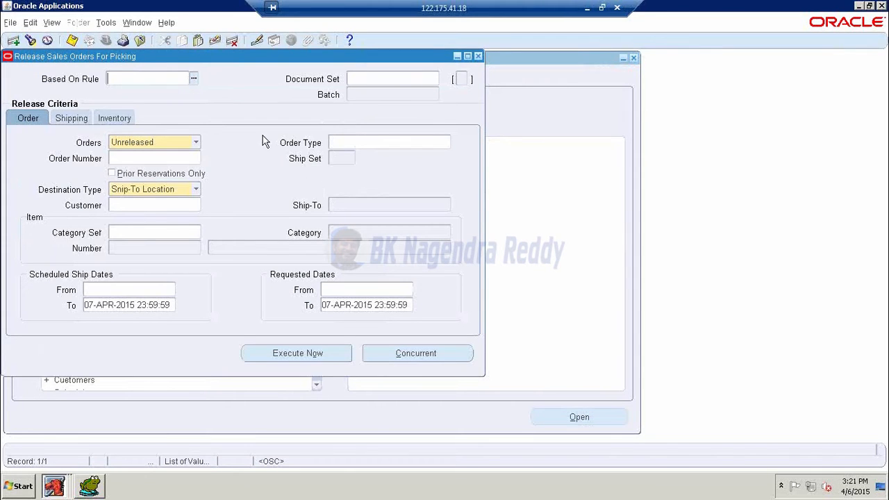
Trial-fill order 66396 with warehouse M1 on the Inventory tab, then close the form
click(127, 159)
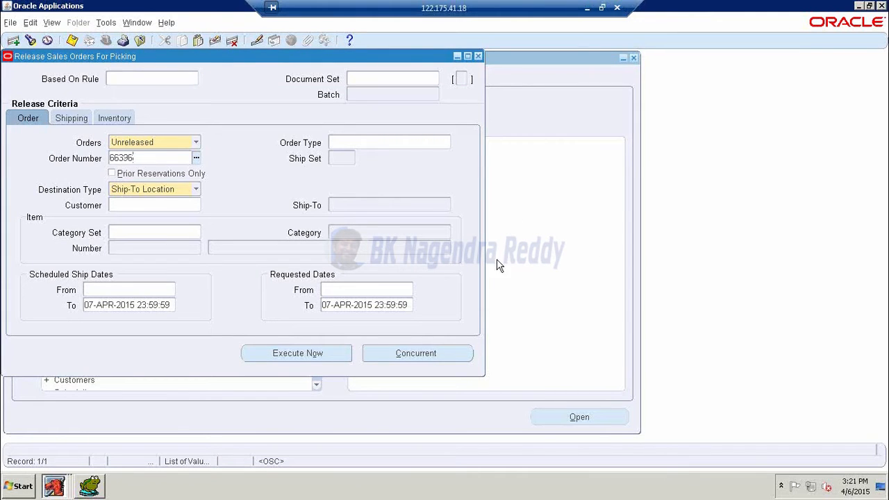
key(Tab)
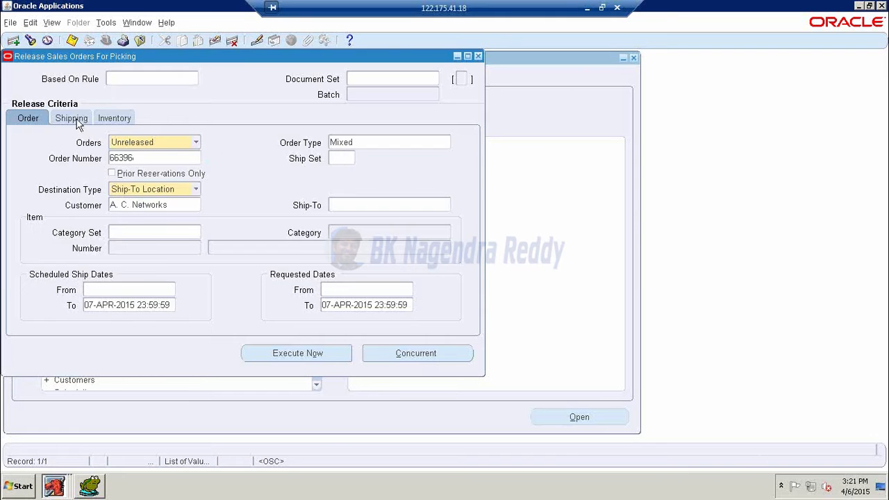
click(72, 118)
click(115, 118)
click(136, 166)
text(m%)
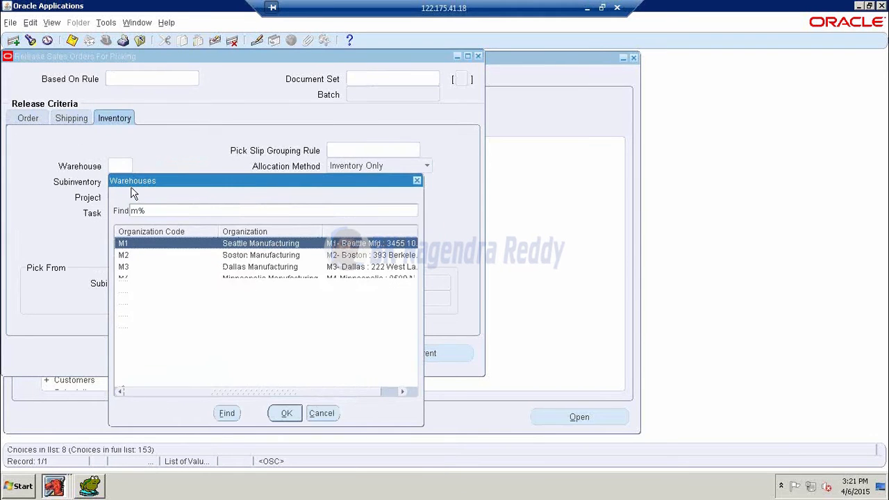
click(283, 414)
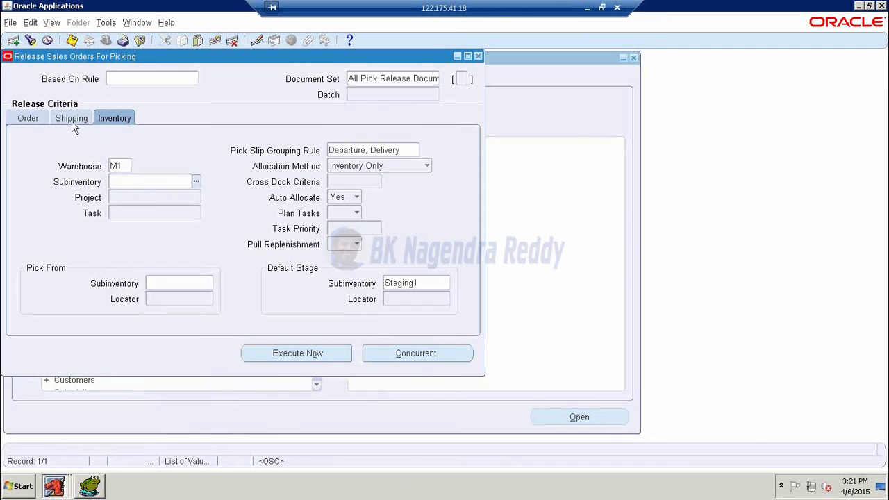
click(477, 56)
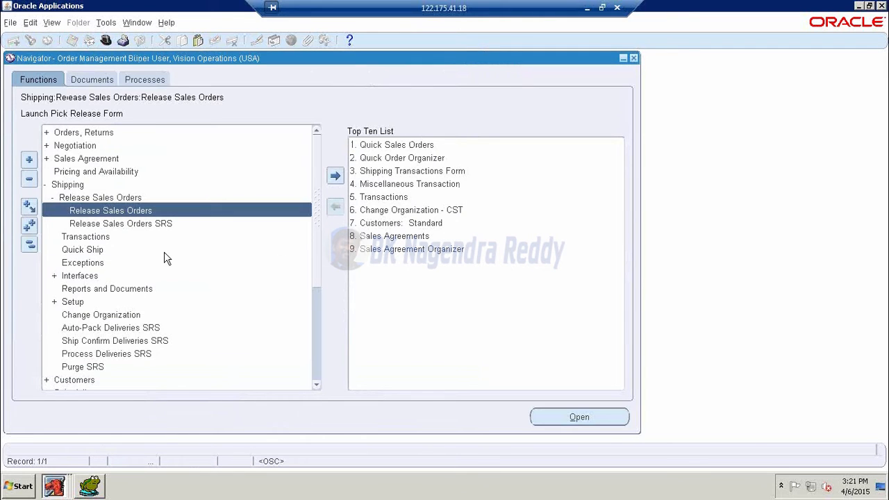
Reopen Release Sales Orders with the Standard release rule and enter the order number
double_click(87, 209)
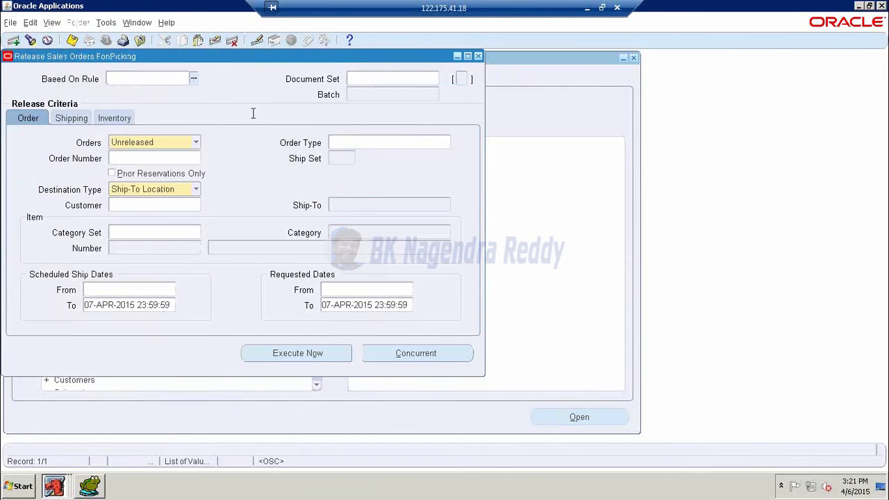
text(STAN)
key(Tab)
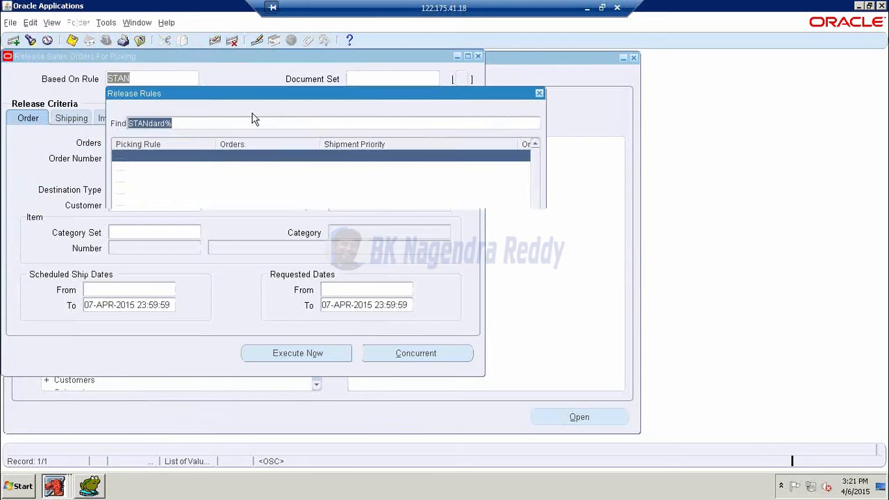
click(359, 327)
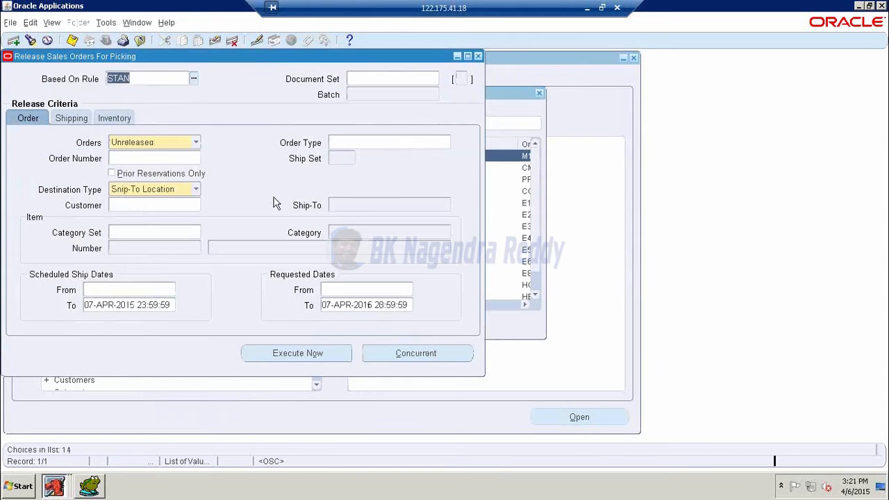
click(151, 162)
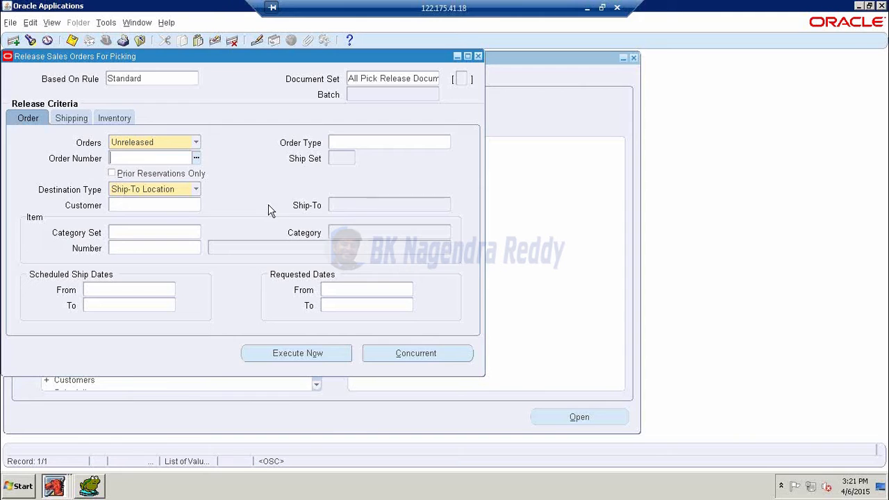
text(66386)
key(Tab)
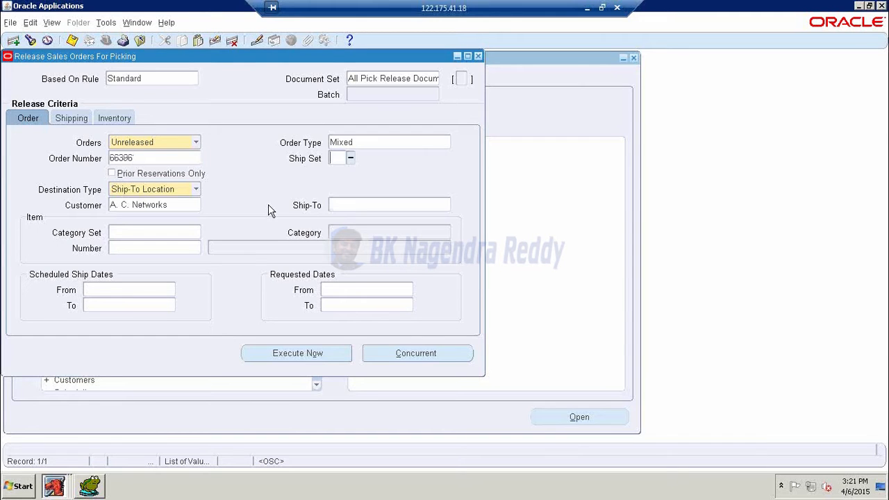
Review the Shipping and Inventory criteria and submit the pick release as concurrent request 5822779
click(75, 119)
click(115, 119)
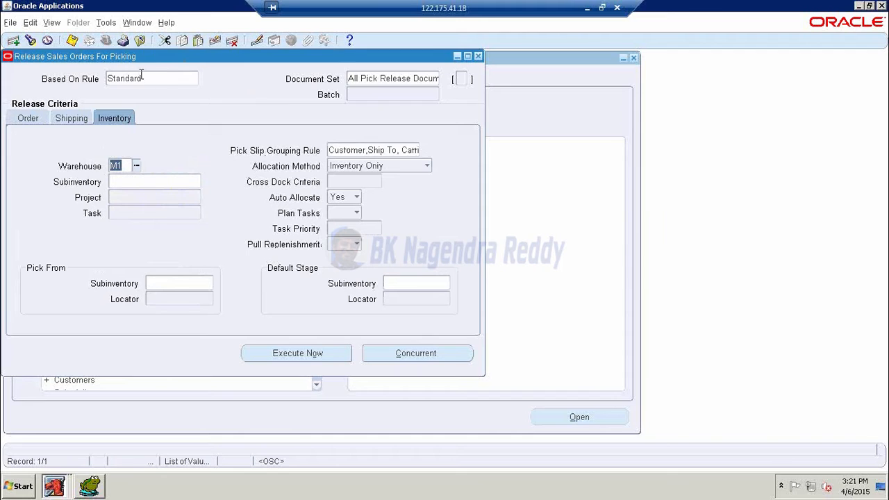
click(31, 120)
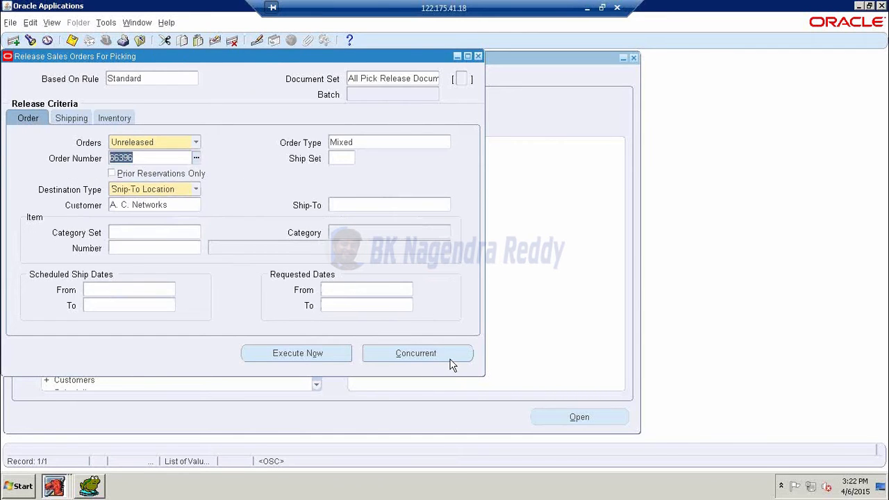
click(450, 362)
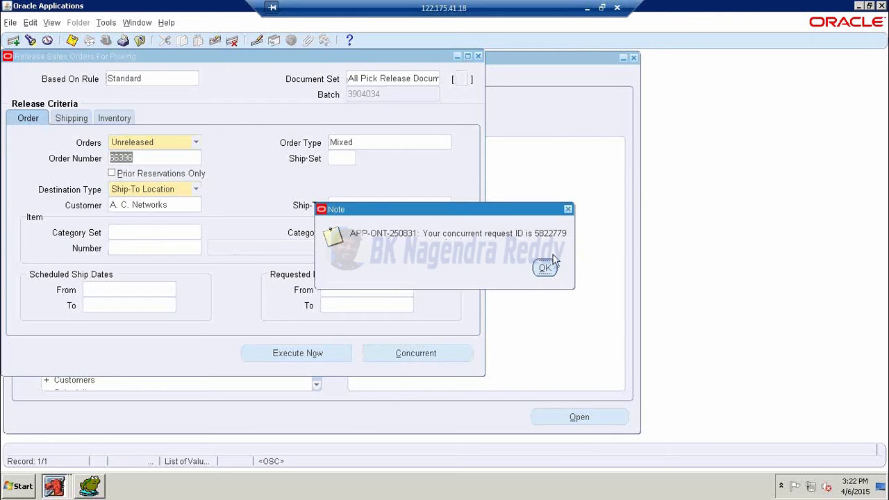
click(544, 269)
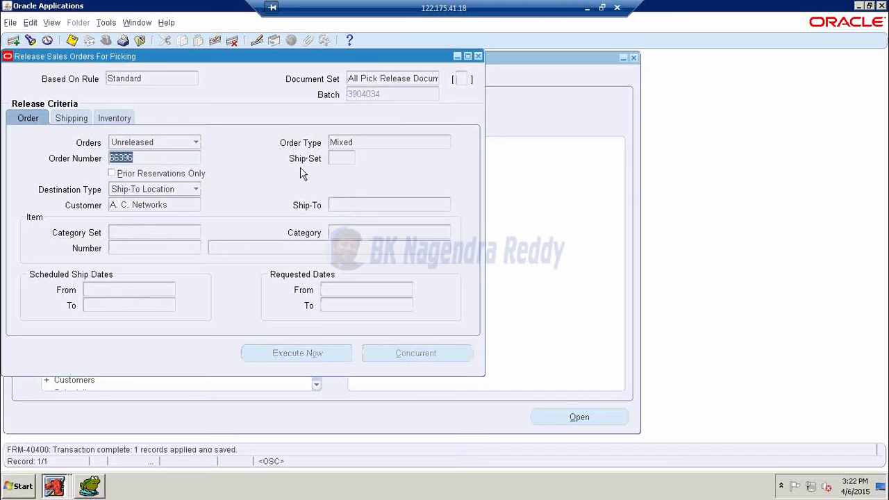
List all my concurrent requests and refresh until 5822779 shows Pending Normal, then return to Toad
click(57, 26)
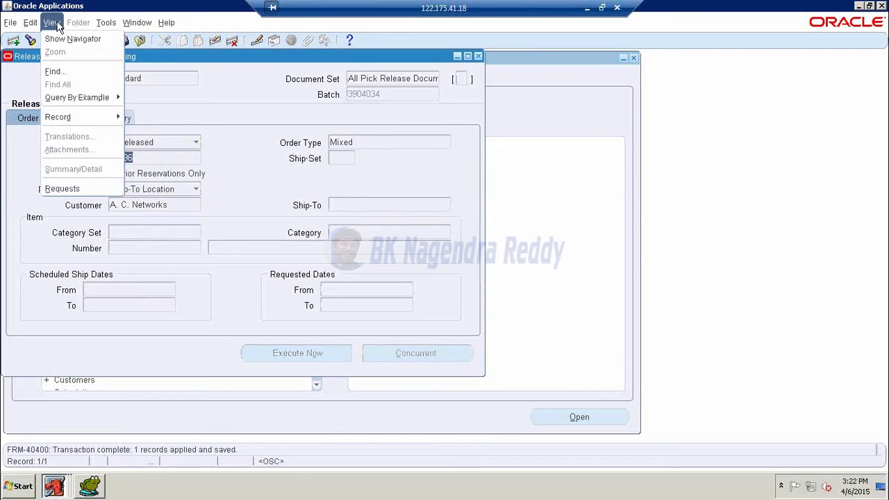
click(76, 189)
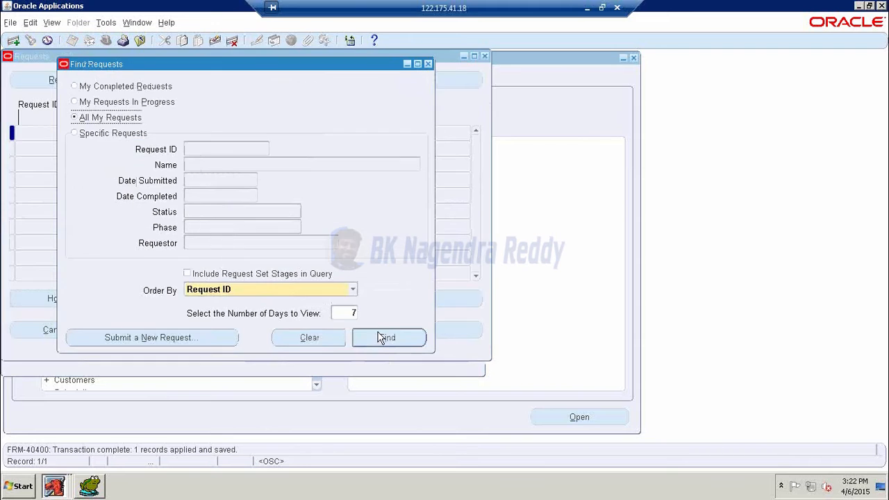
key(Return)
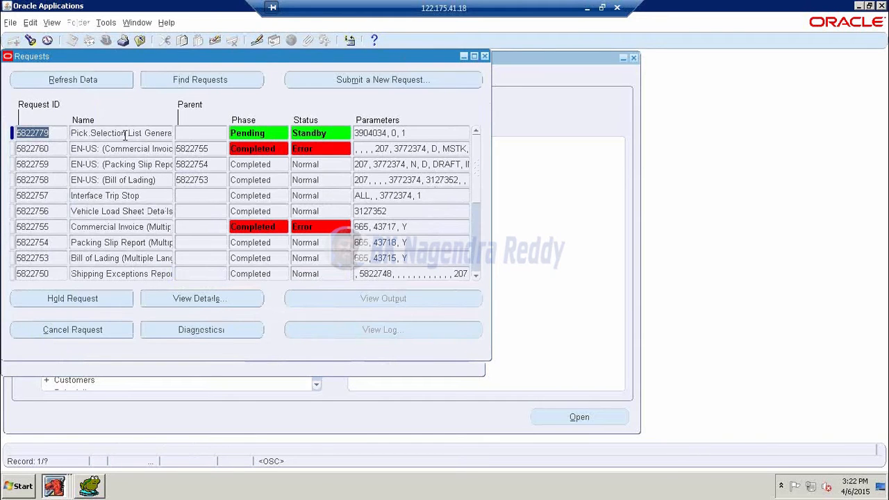
click(125, 134)
click(97, 79)
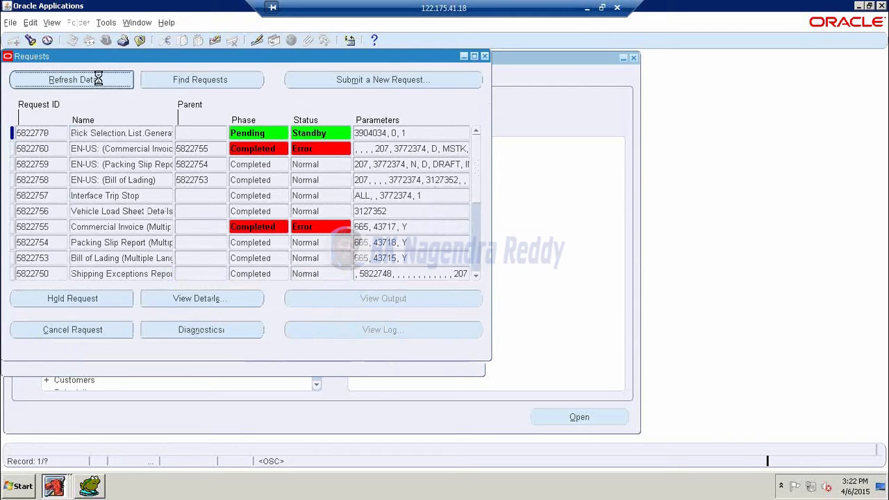
click(99, 81)
click(98, 80)
click(96, 85)
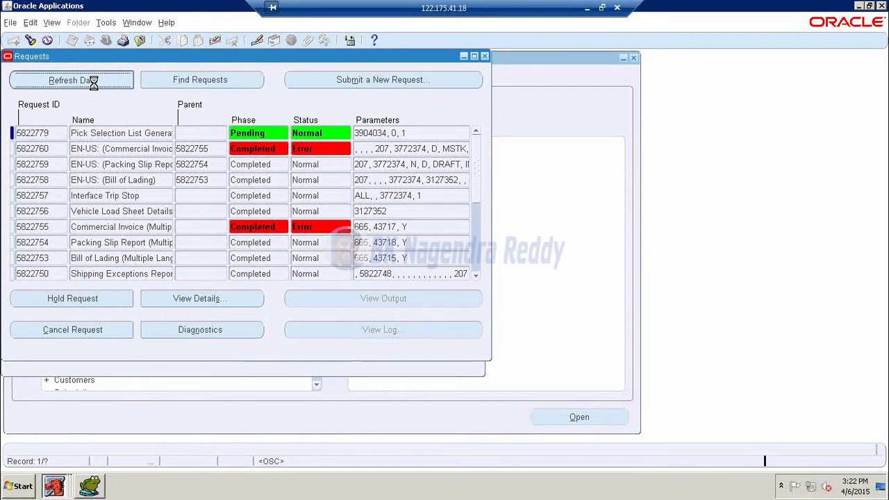
key(alt+Tab)
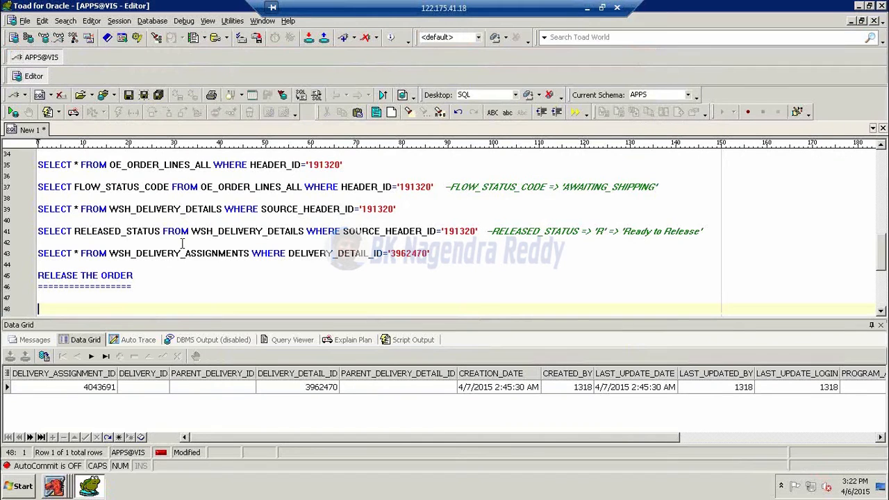
Rerun the line 41 RELEASED_STATUS query, still R, then refresh the Oracle requests list
click(207, 233)
key(F9)
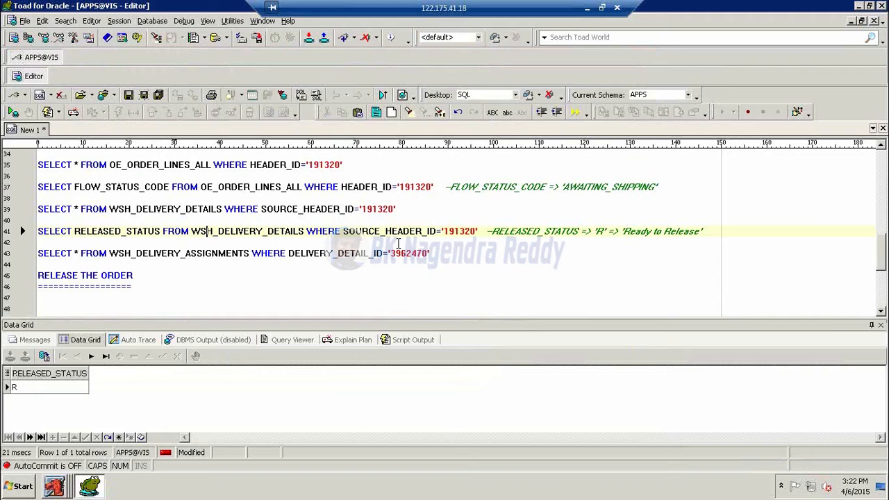
click(54, 485)
click(55, 455)
click(104, 81)
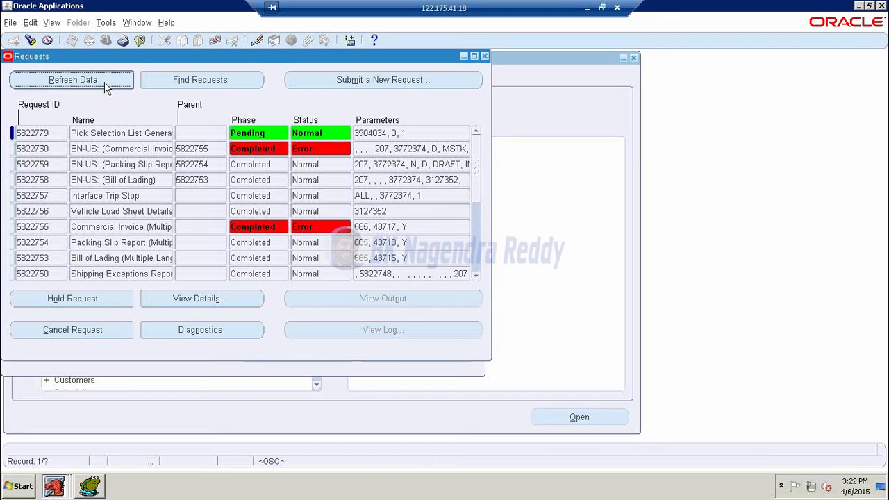
Refresh until Shipping Exceptions Report 5822781 completes and Pick Slip Report 5822780 runs, then return to Toad
click(104, 81)
click(104, 82)
click(104, 81)
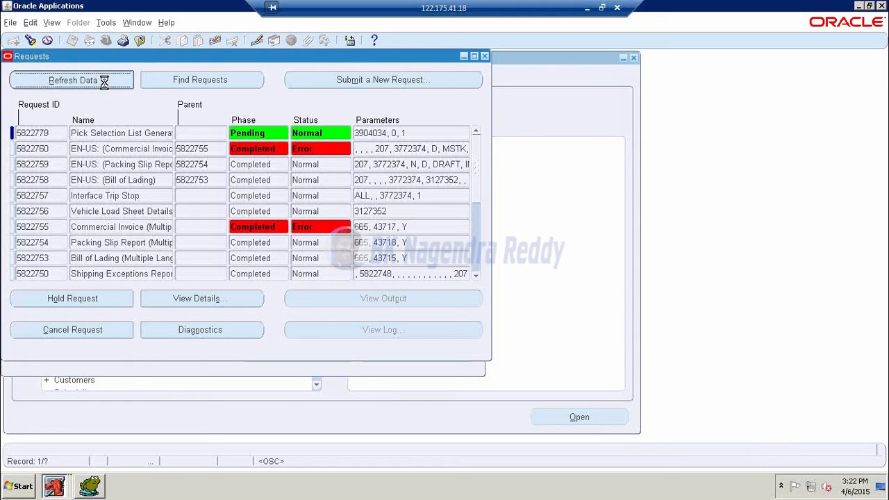
click(104, 82)
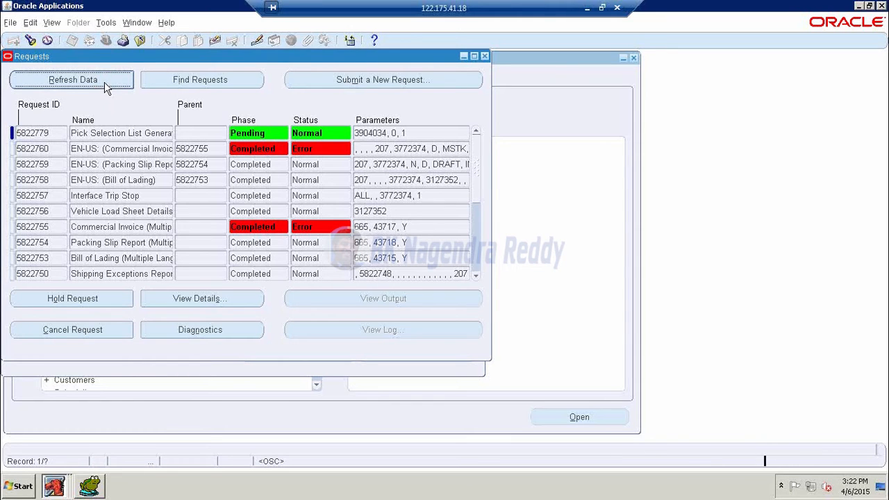
click(104, 82)
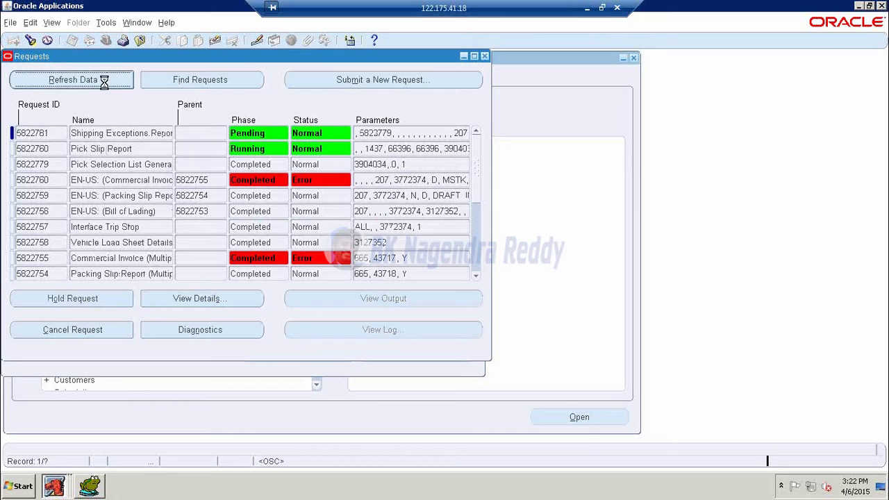
click(104, 82)
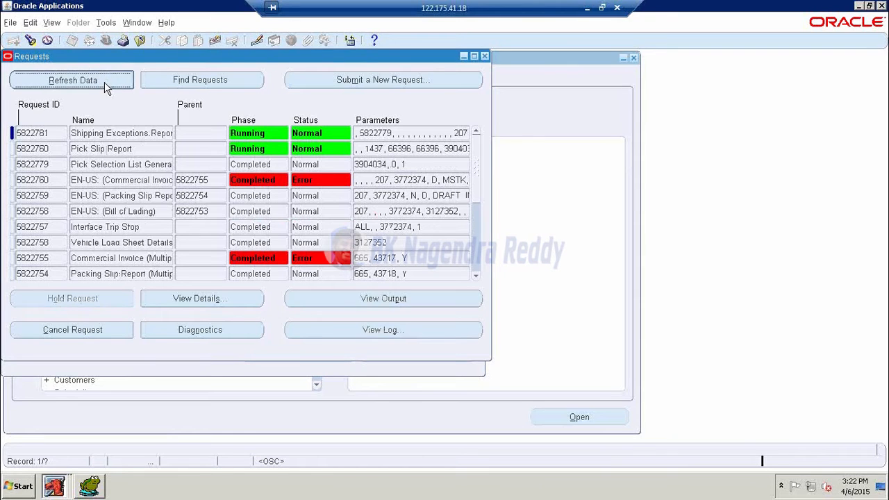
click(104, 82)
click(103, 82)
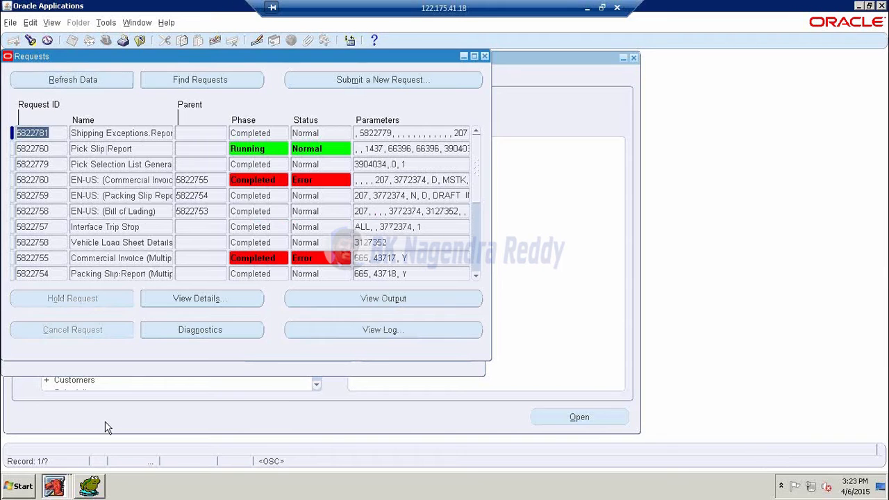
click(96, 480)
click(115, 231)
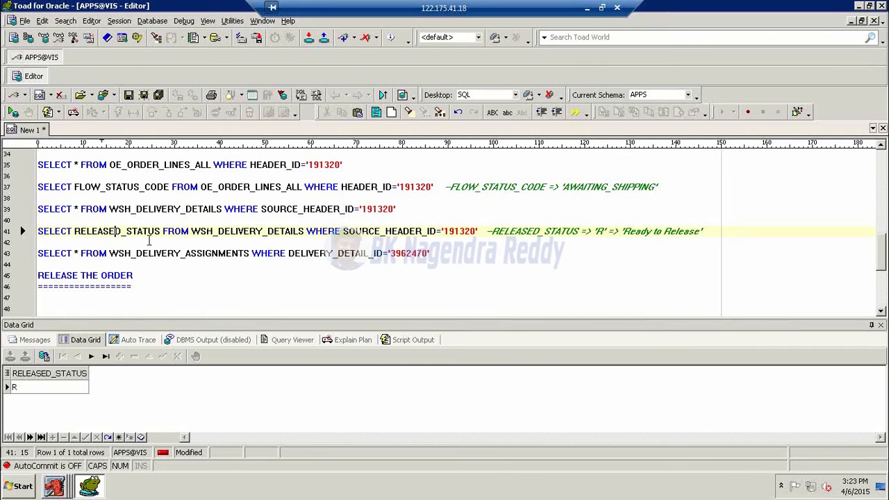
Rerun the RELEASED_STATUS query, then refresh the Oracle requests while the Pick Slip Report finishes
key(F9)
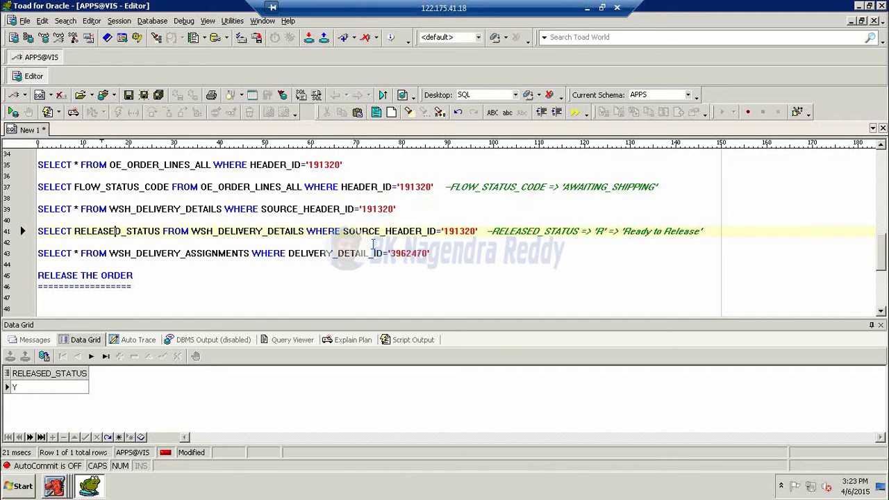
click(54, 486)
click(69, 456)
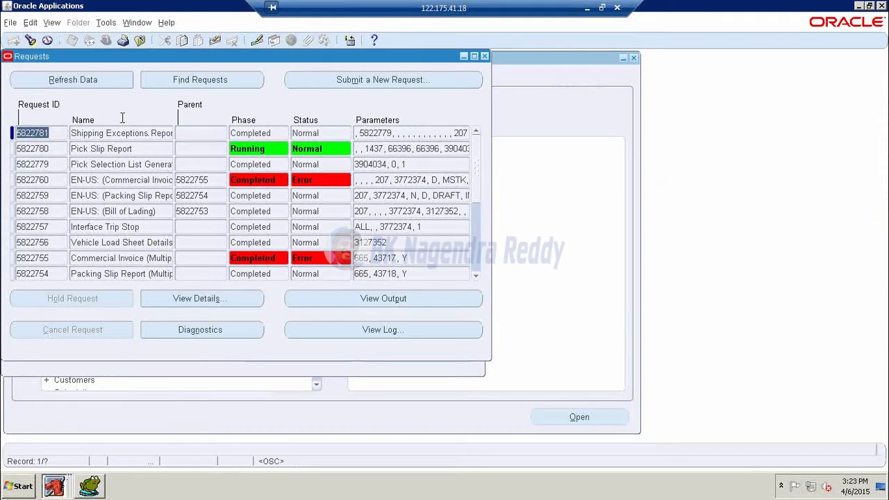
click(103, 79)
click(104, 79)
Rerun the query in Toad to get released status Y, then close Oracle's Requests window
click(91, 485)
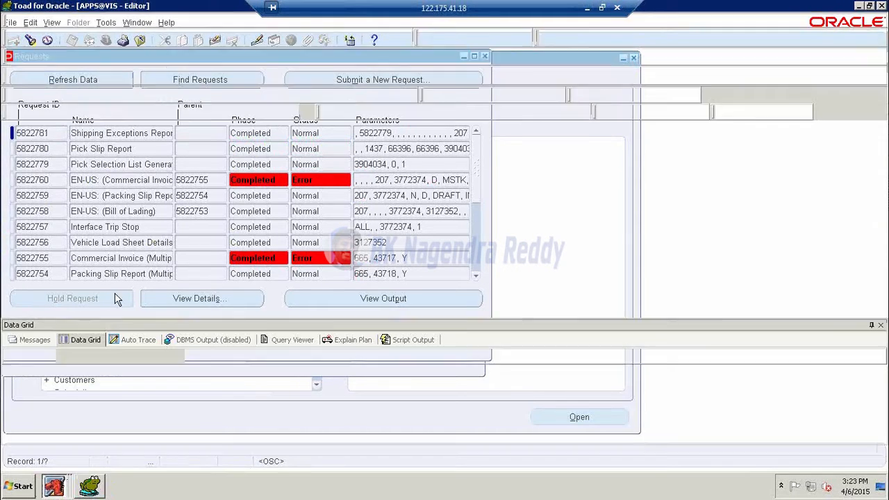
key(F9)
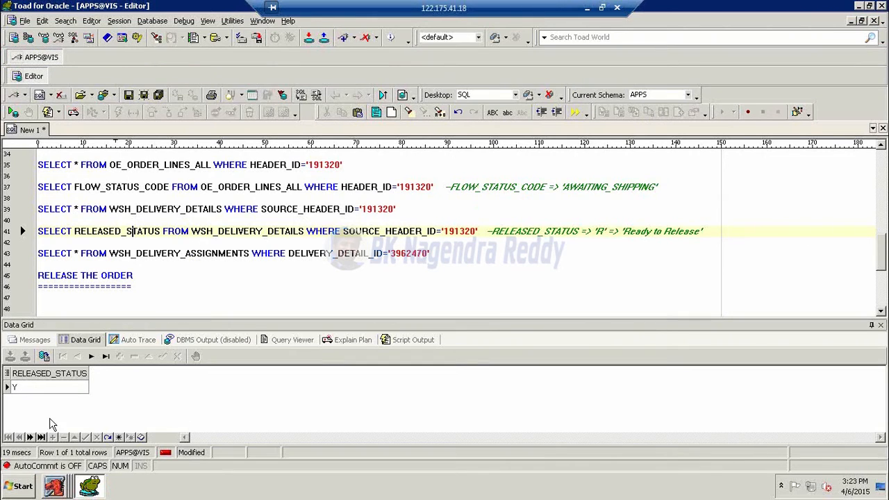
click(58, 490)
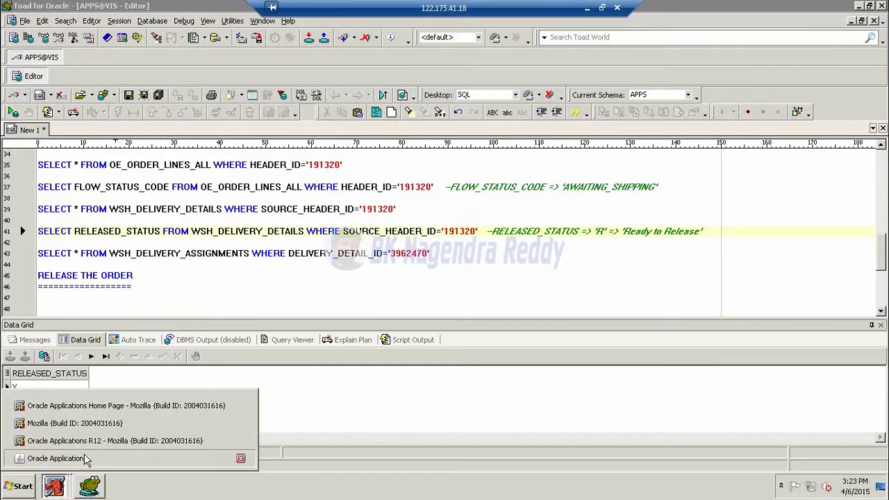
click(42, 457)
click(485, 56)
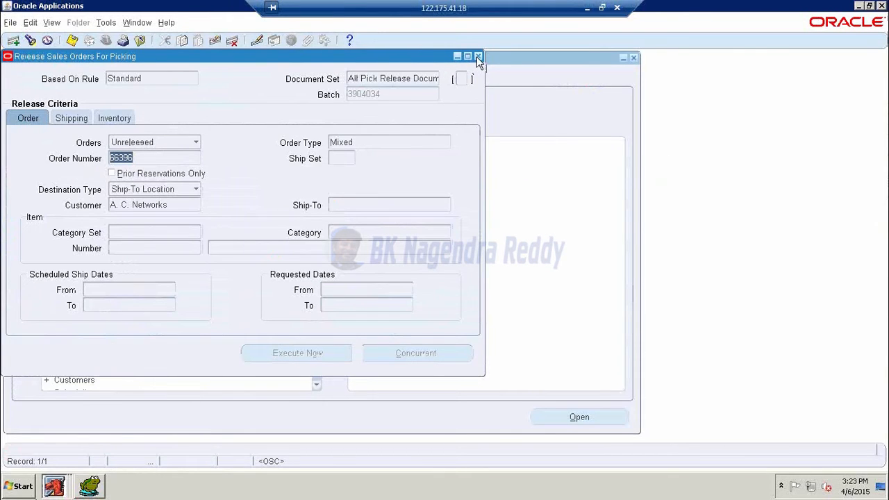
Reopen all requests and select batch number 3904034 in the completed Pick Slip Report's parameters
click(477, 58)
double_click(82, 186)
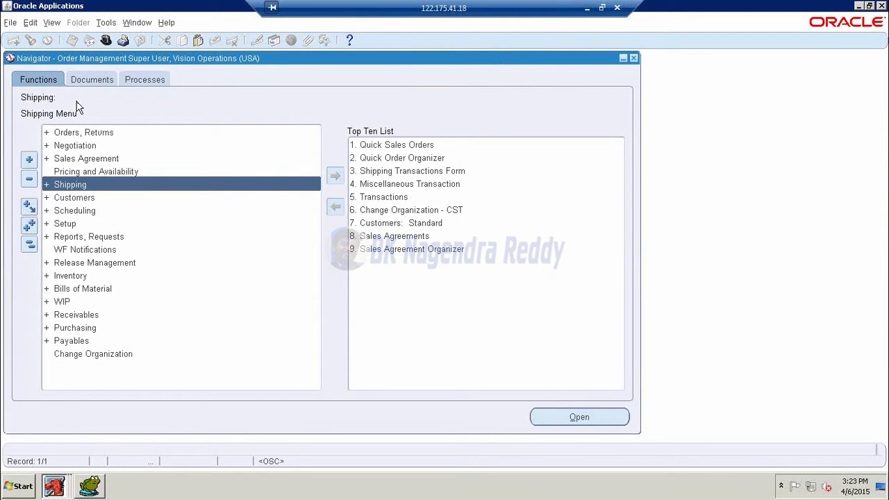
click(52, 23)
click(69, 190)
key(Return)
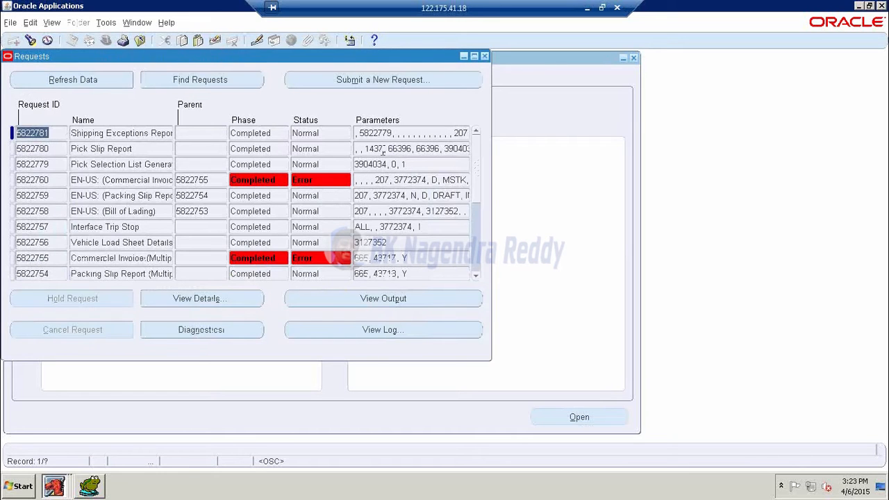
click(413, 149)
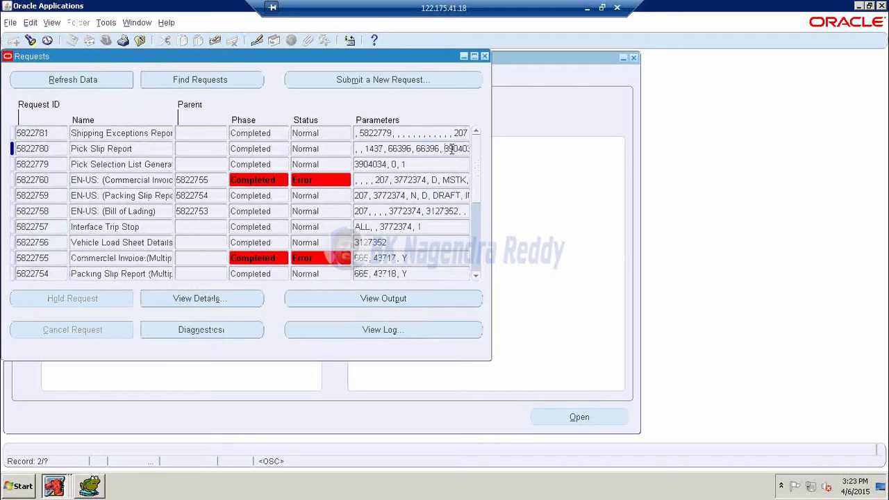
key(shift+Right)
key(shift+Right)
key(shift+Right)
key(shift+Right)
key(shift+Right)
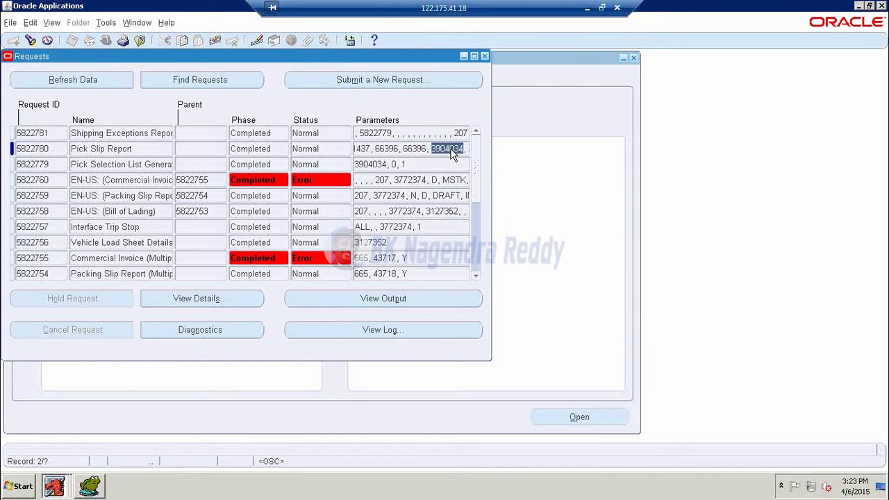
click(91, 486)
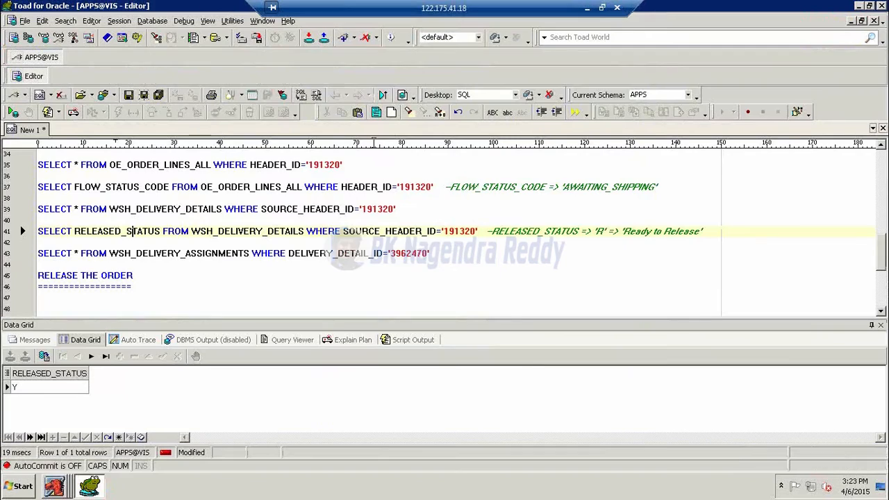
Run an unfiltered SELECT * FROM MTL_TXN_REQUEST_HEADERS query below the release heading
click(229, 299)
key(Return)
text(SELECT * FROM M)
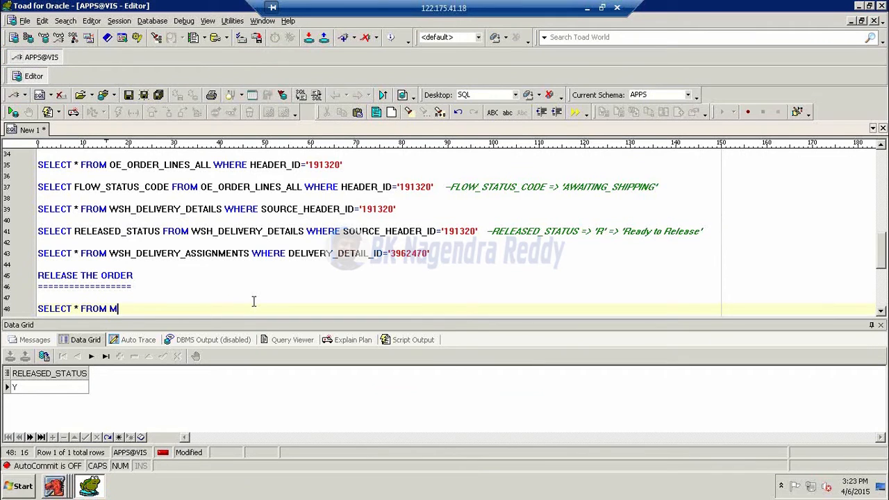
text(TL_TXN_REQUEST_HEADERS)
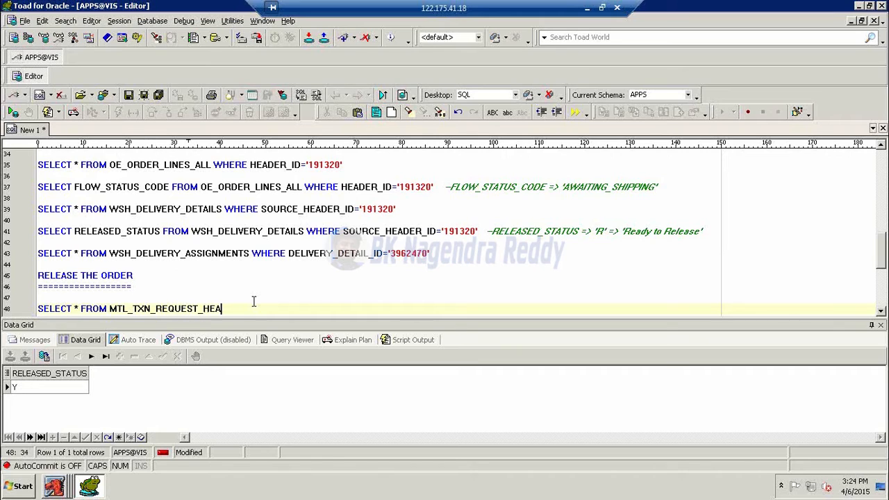
key(F9)
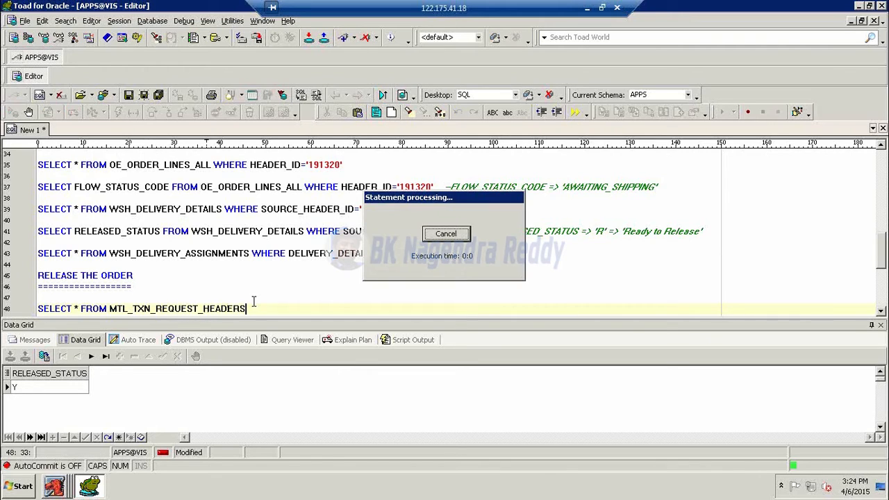
Filter it by REQUEST_NUMBER='3904034', returning move order header 3904035
text(W)
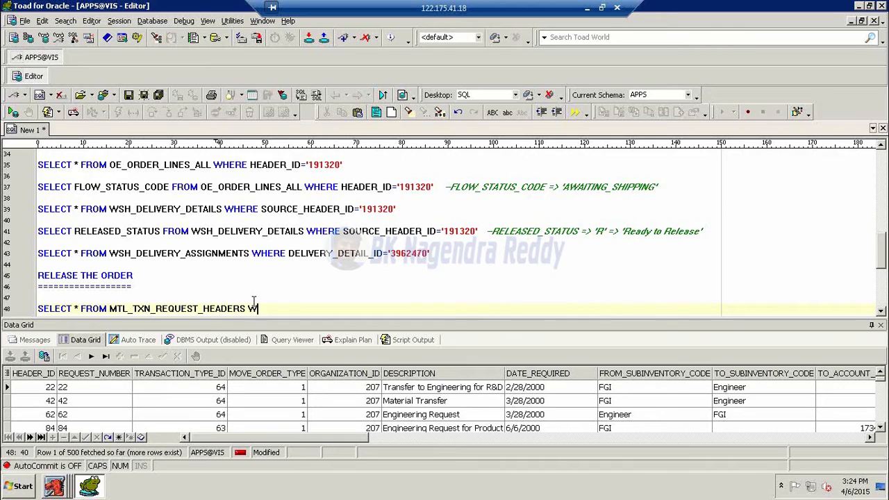
text(HERE REQUEST)
text(_NU)
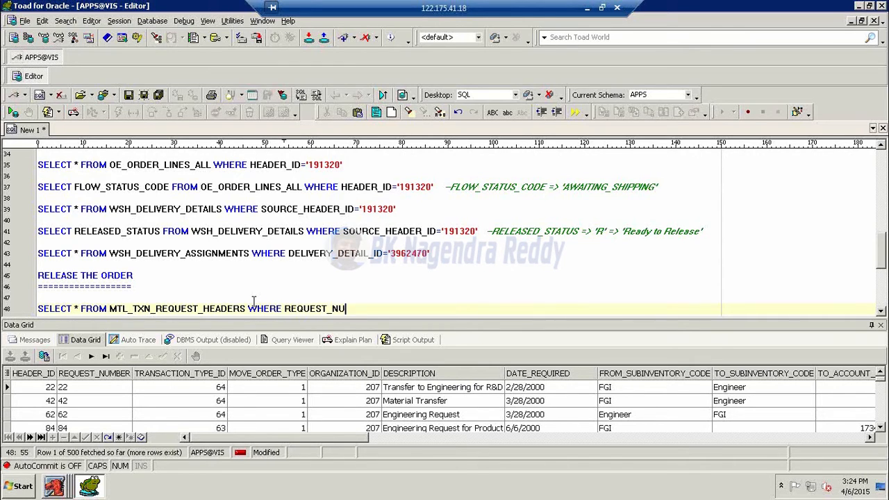
text(MBER='3904034')
key(F9)
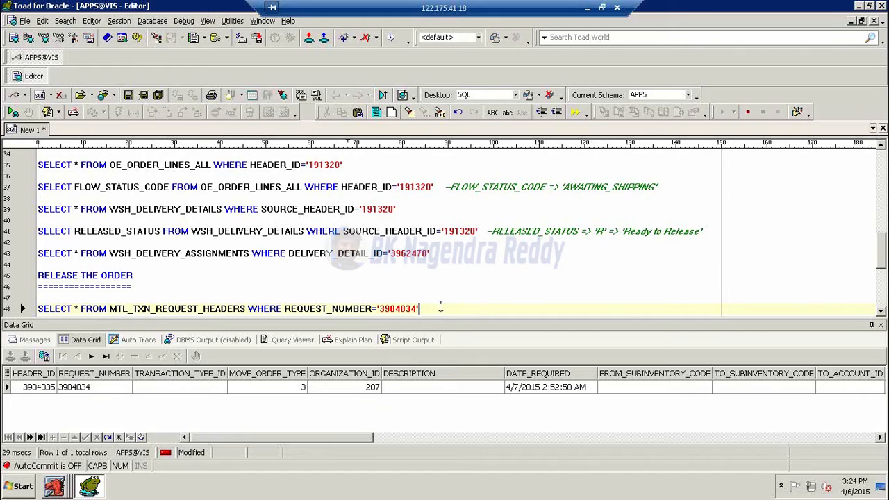
key(Return)
key(Return)
Query MTL_TXN_REQUEST_LINES for HEADER_ID '3904035' and check line 5894943: quantity 50, subinventory Staging1
text(SEL)
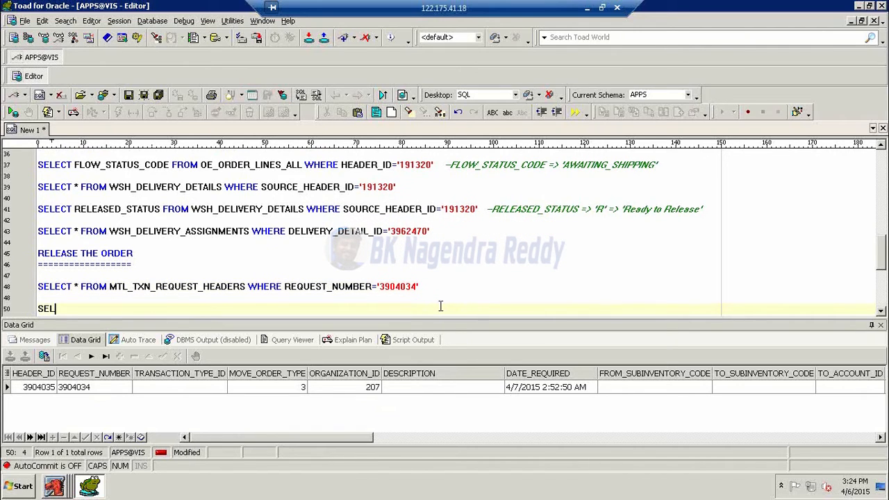
text(ECT * FROM )
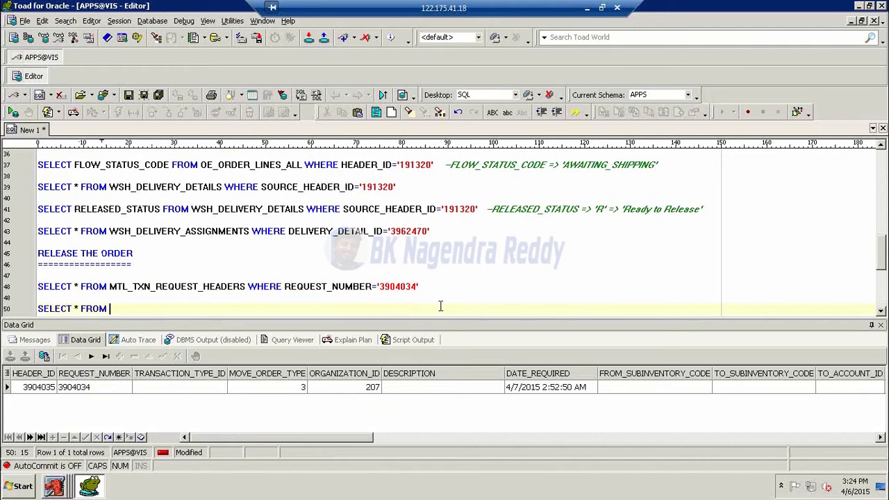
text(MTL_TXN_REQUEST_LINES WHERE HEADER_ID='39040)
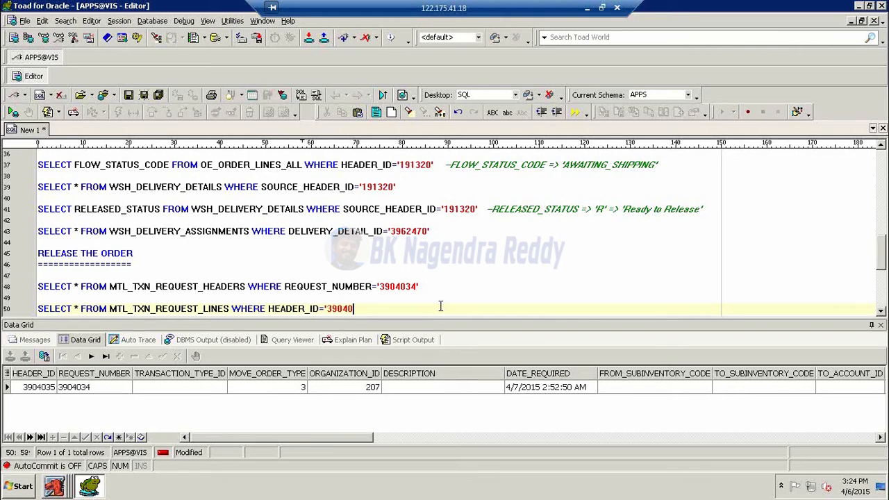
text(35)
key(F9)
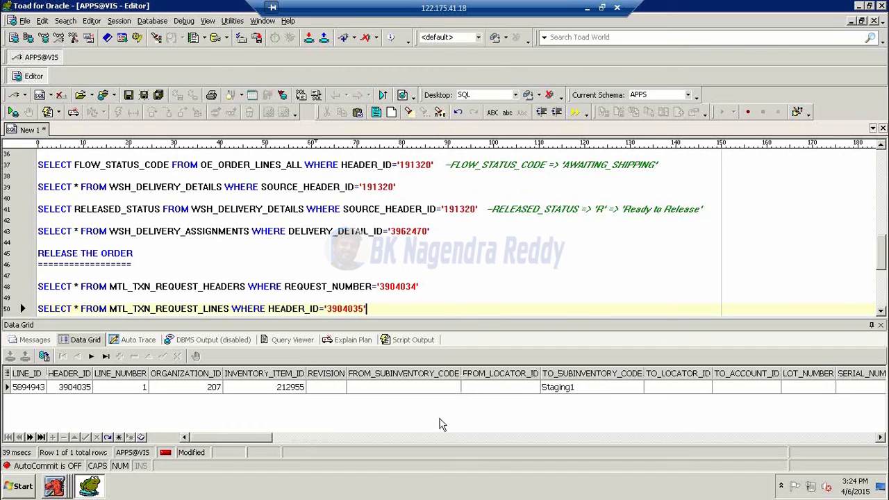
click(291, 446)
click(292, 439)
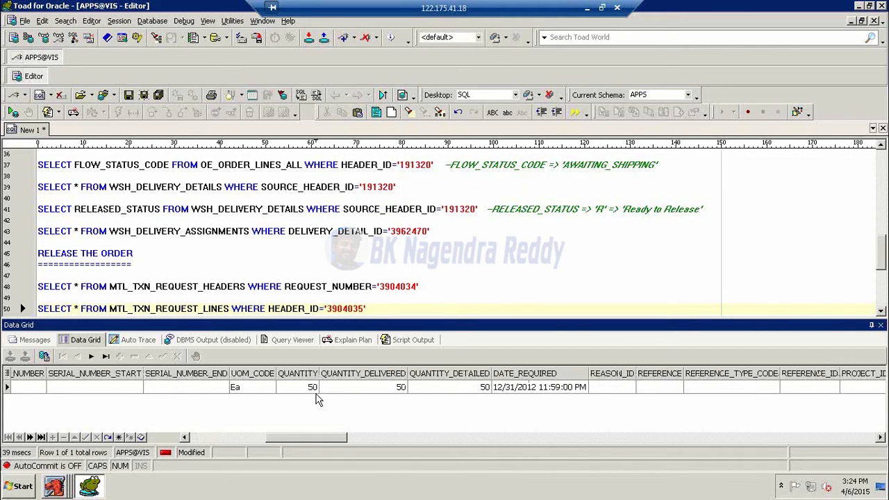
click(314, 389)
drag(317, 439, 250, 441)
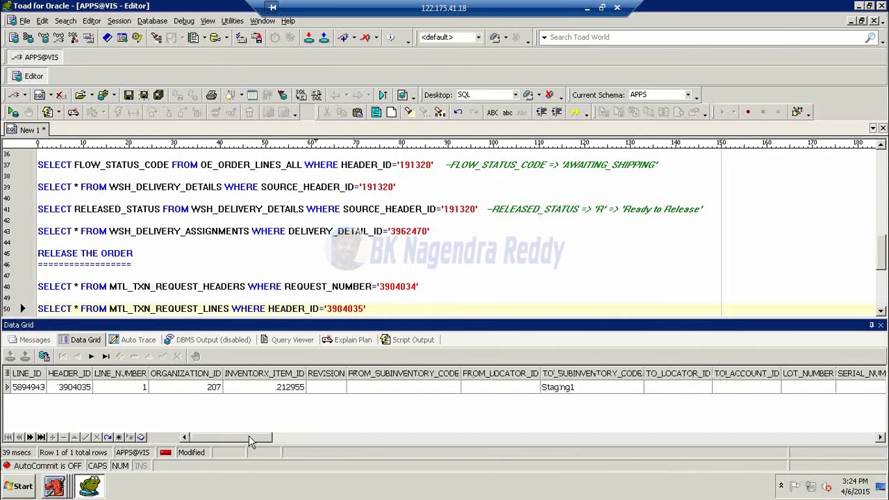
click(580, 393)
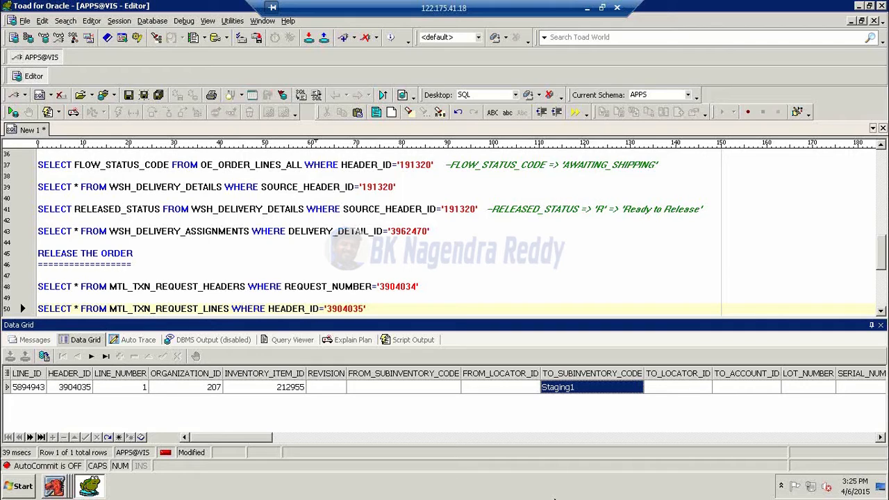
click(461, 305)
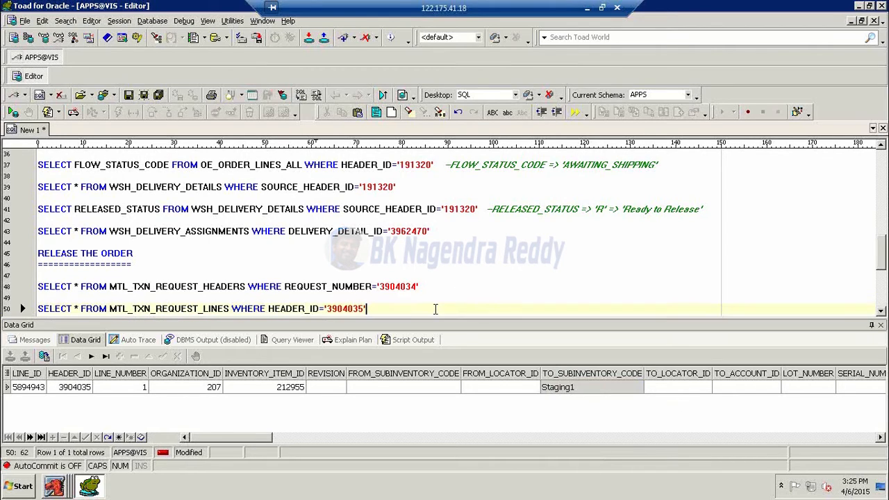
key(Return)
key(Return)
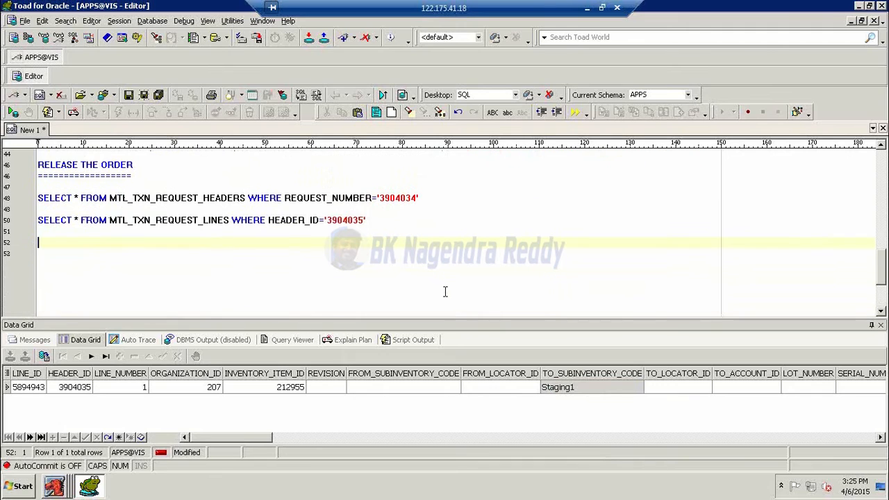
Close the Requests window and open Inventory's Move Orders form for organization M1
click(55, 486)
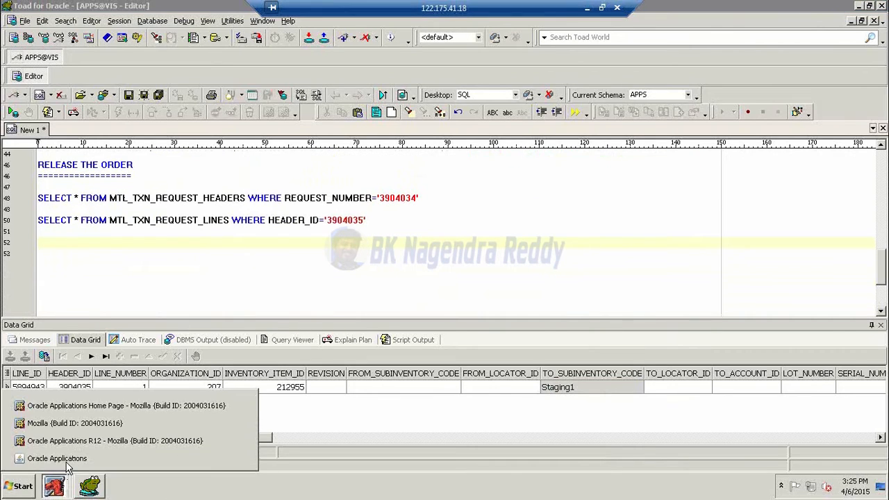
click(56, 459)
click(485, 55)
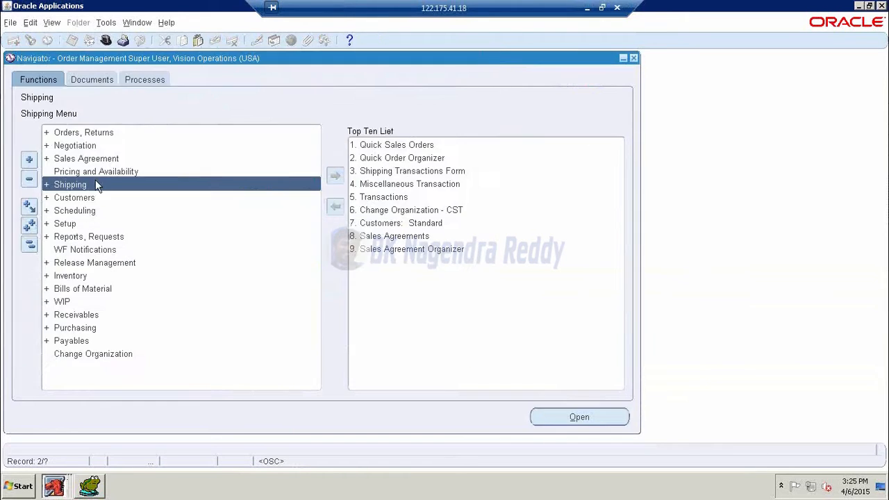
double_click(83, 133)
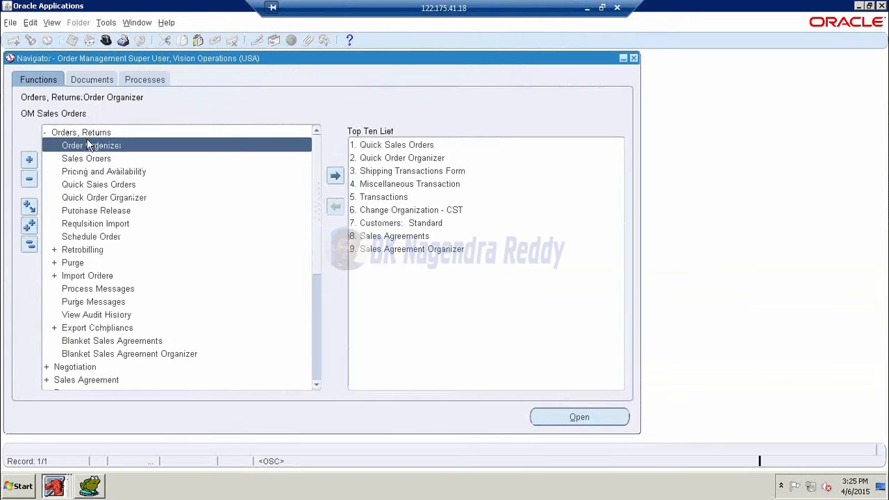
double_click(84, 133)
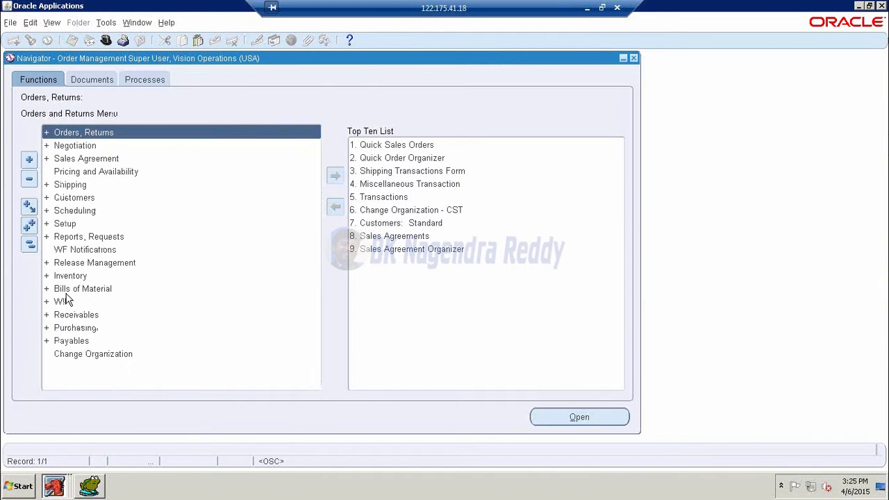
double_click(69, 275)
double_click(80, 302)
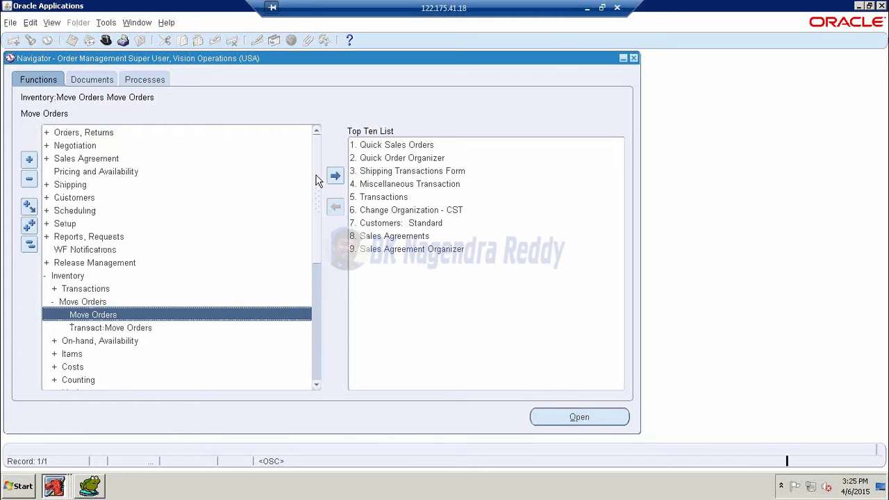
text(m%)
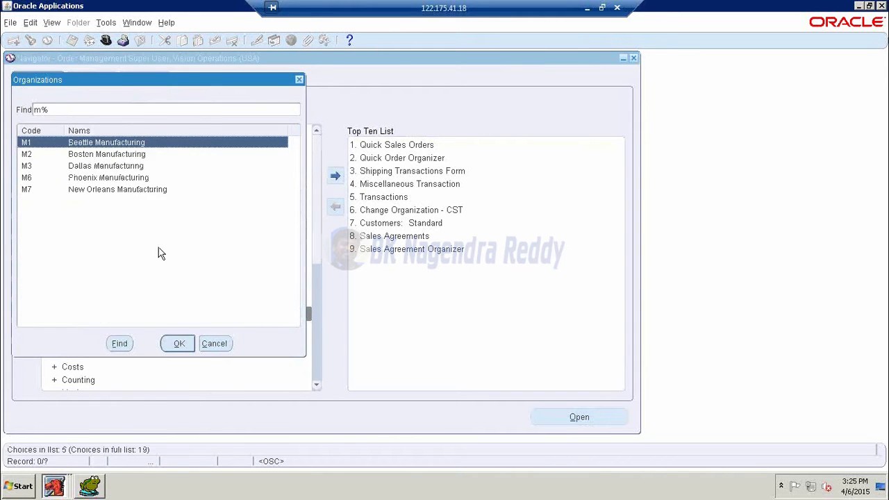
click(177, 343)
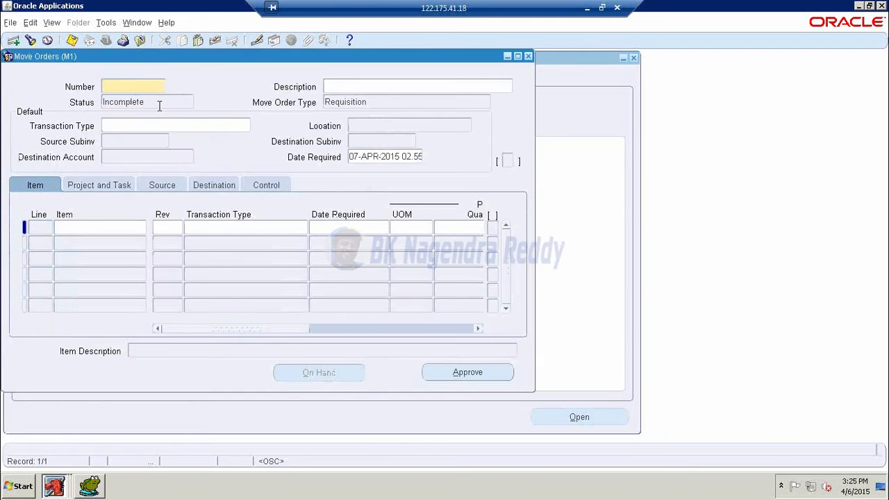
Query move order 3904034, confirm Pre Approved status and Staging1 destination, then close it
key(F11)
text(3904034)
key(ctrl+F11)
click(158, 99)
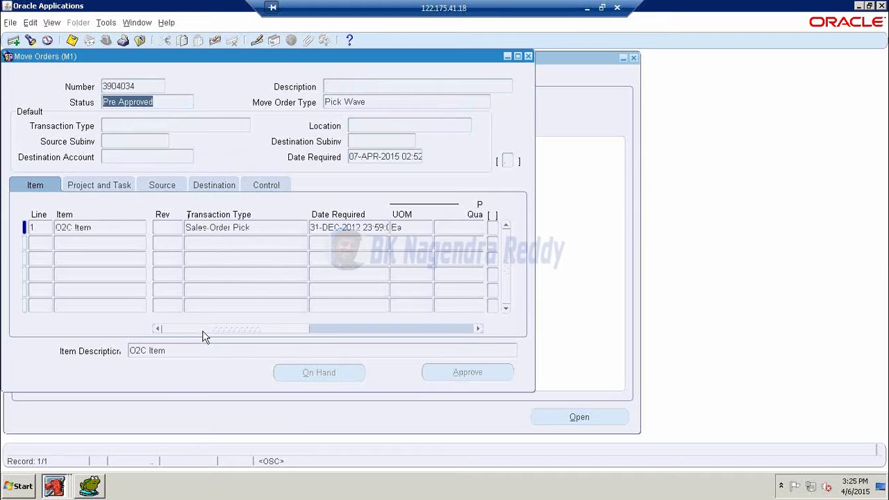
drag(205, 337, 332, 339)
click(214, 185)
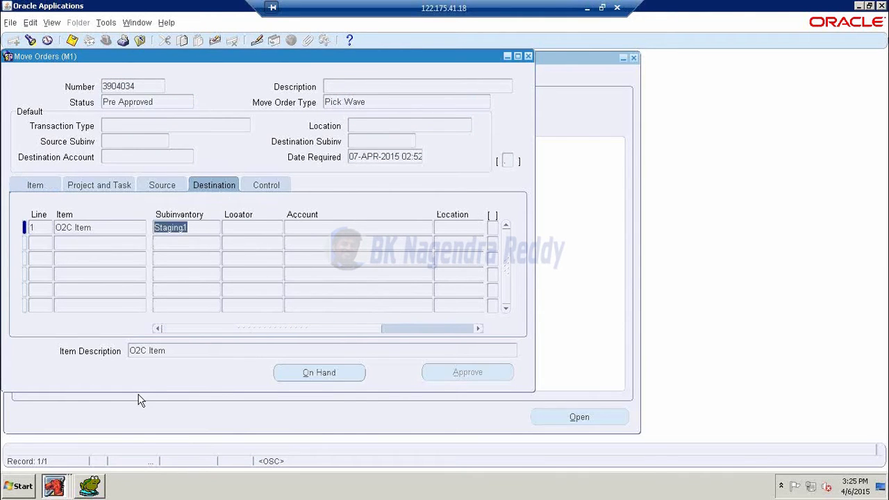
click(172, 187)
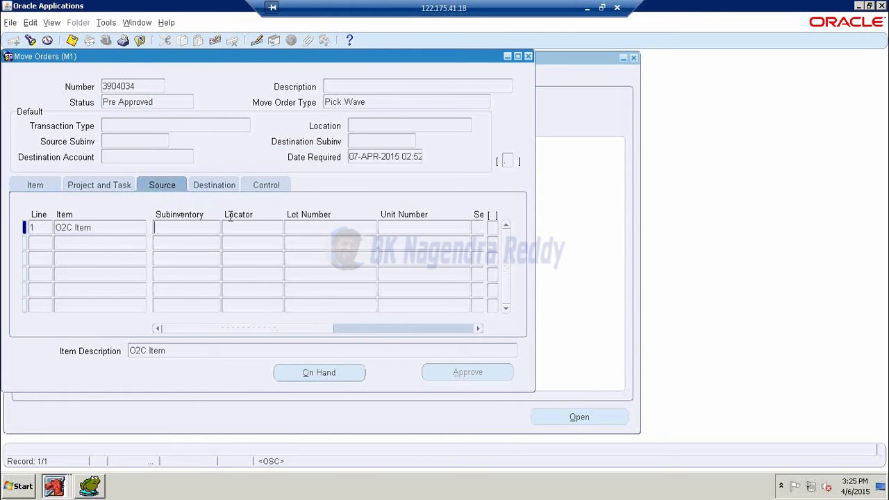
click(529, 56)
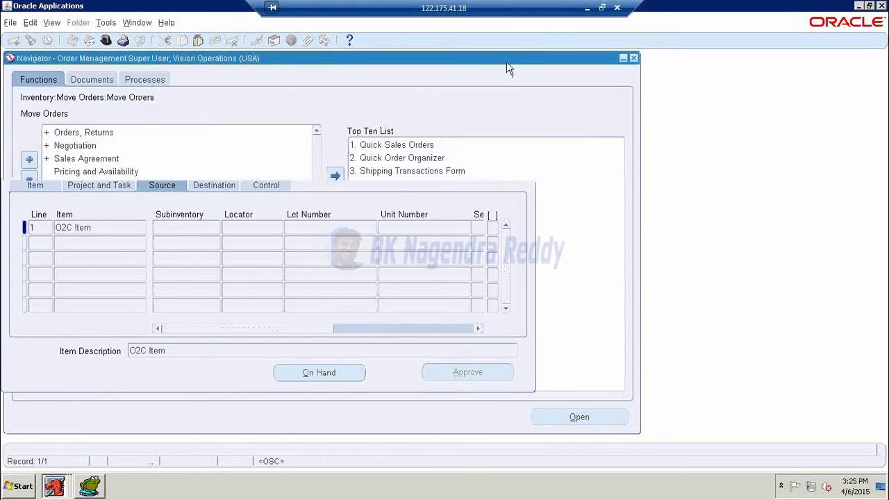
Find order 66396 in the Order Organizer
double_click(63, 278)
double_click(84, 134)
double_click(87, 146)
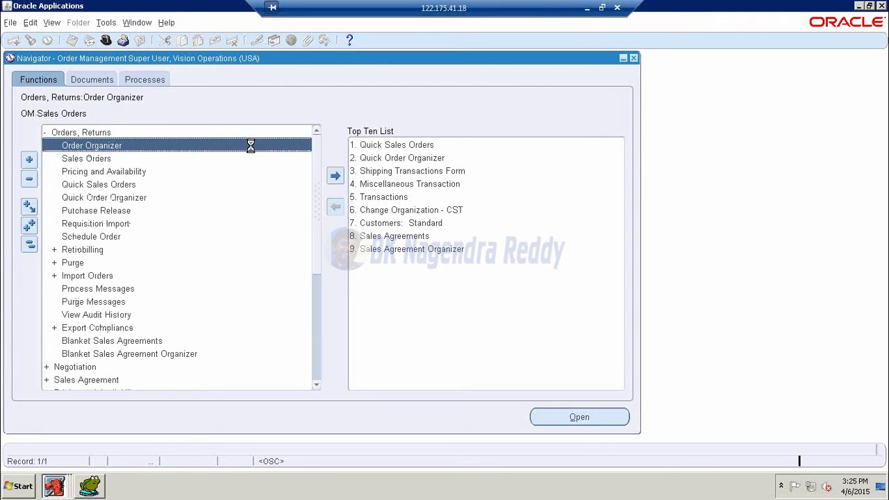
text(66396)
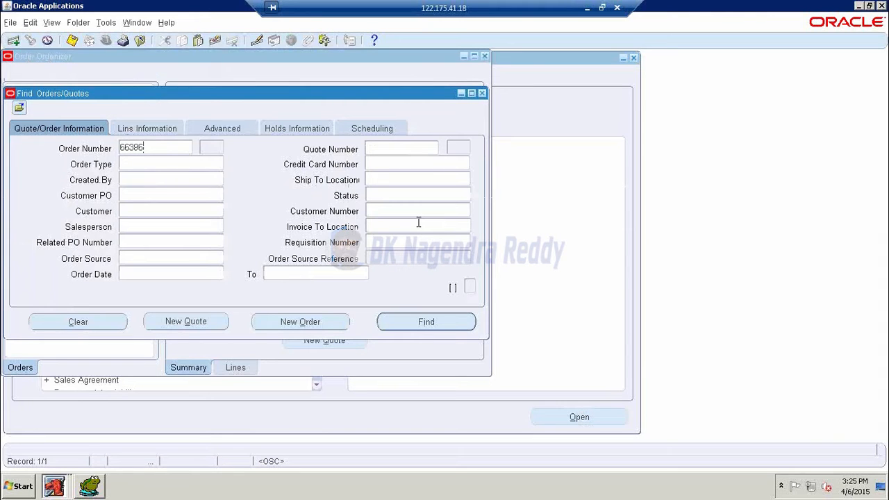
key(Return)
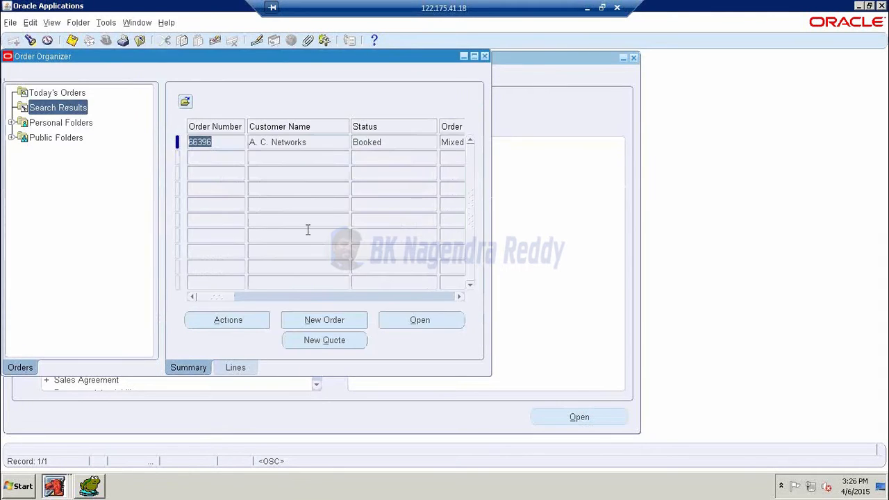
Show delivery 3772375's details, Staged/Pick Confirmed with next step Ship Confirm, then return to Toad
click(239, 326)
click(470, 400)
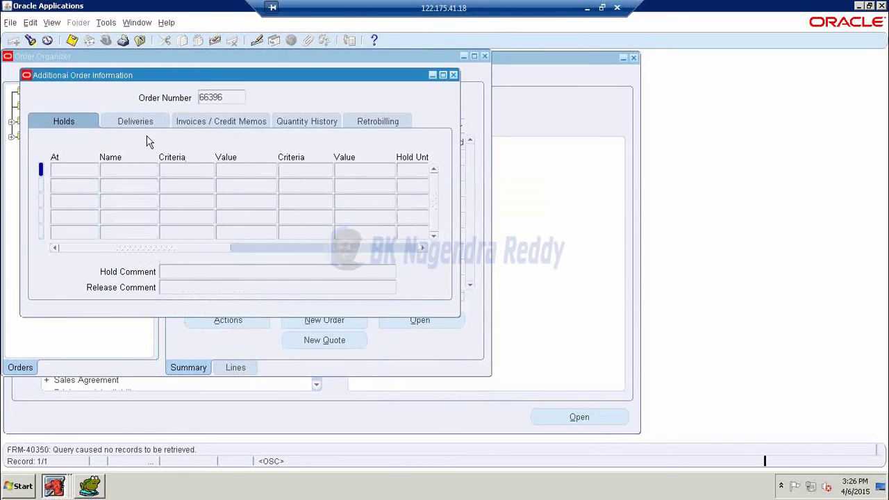
click(144, 126)
click(243, 178)
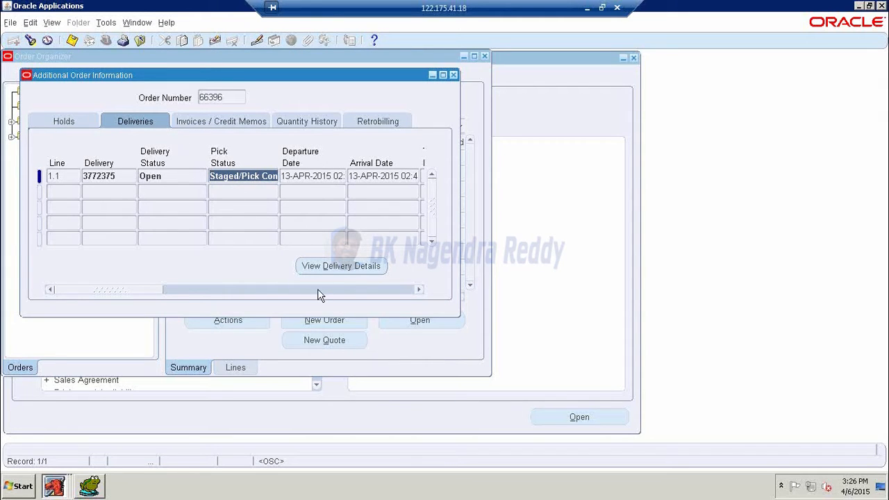
click(329, 266)
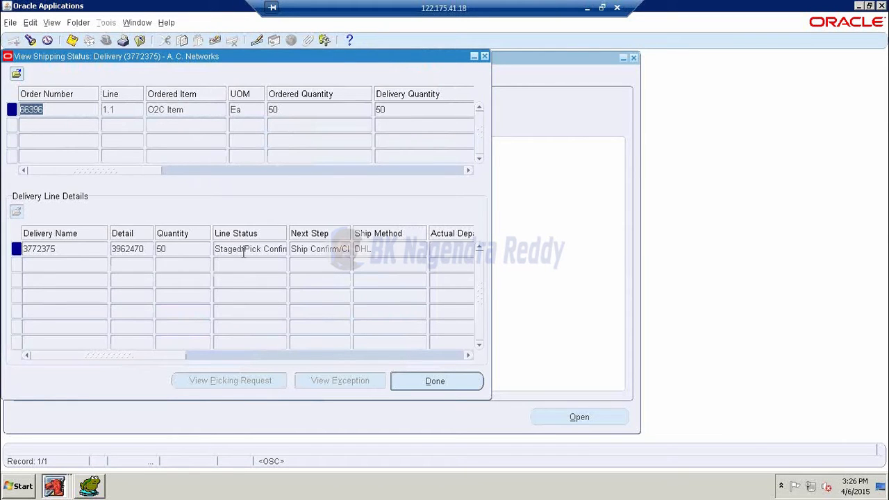
click(241, 251)
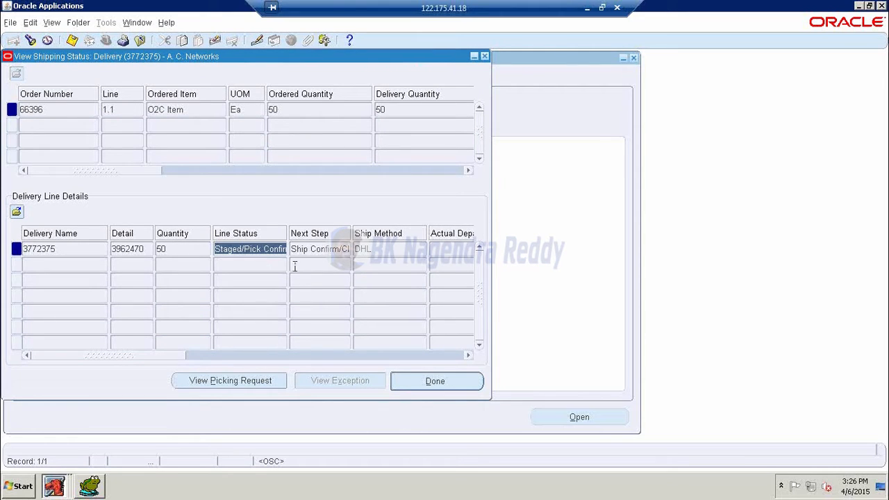
click(336, 252)
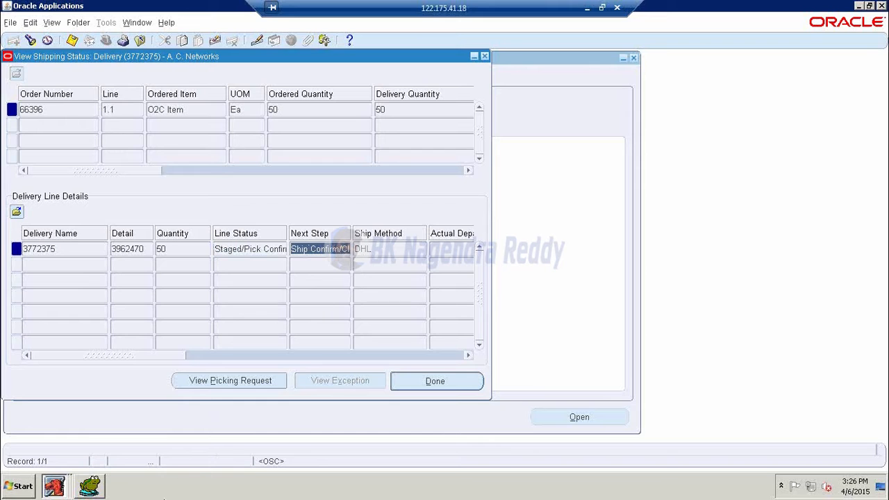
click(89, 486)
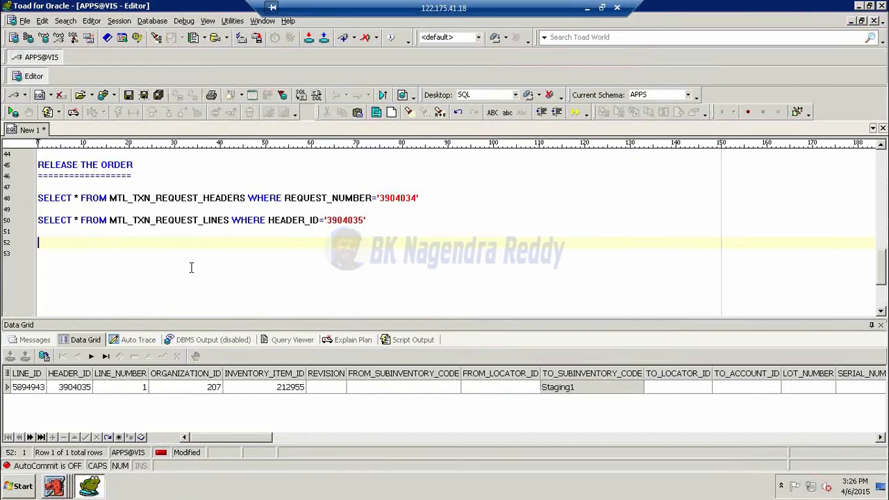
Execute the RELEASED_STATUS query for source header 191320, which now returns Y
scroll(191, 267, up, 4)
click(158, 254)
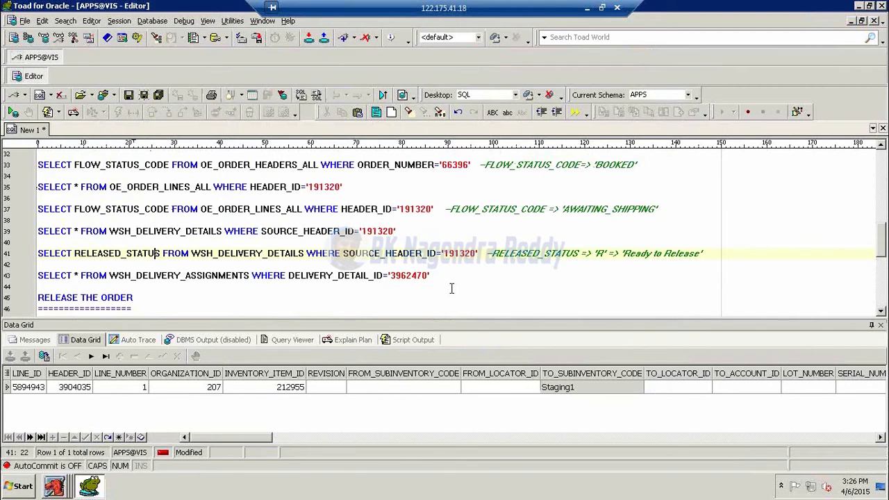
key(F9)
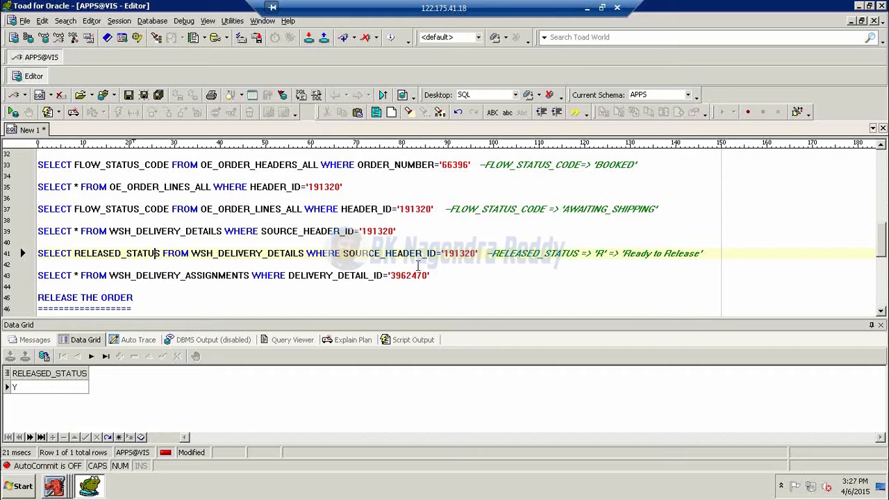
scroll(418, 266, down, 3)
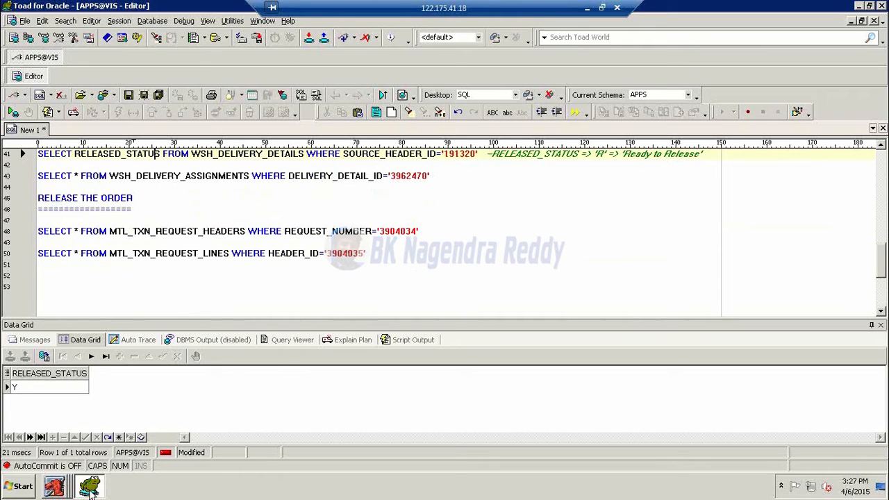
click(61, 490)
Close View Shipping Status for delivery 3772375 and return to the Toad editor
click(62, 459)
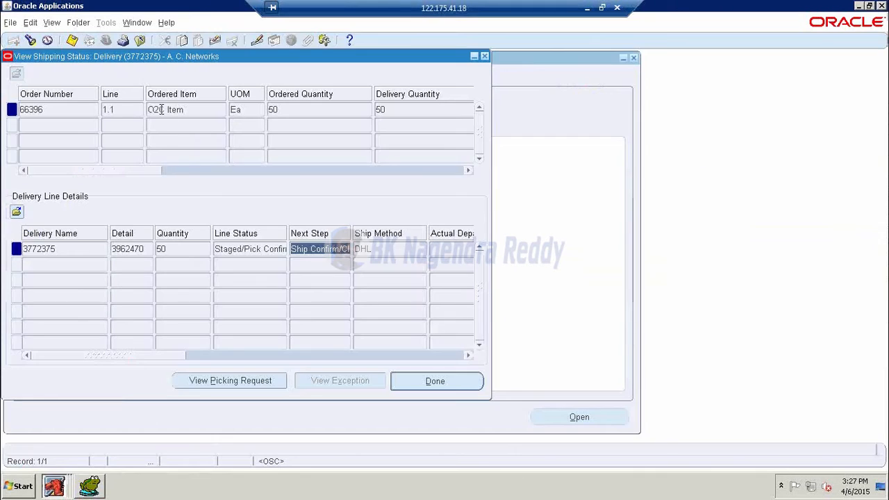
click(484, 56)
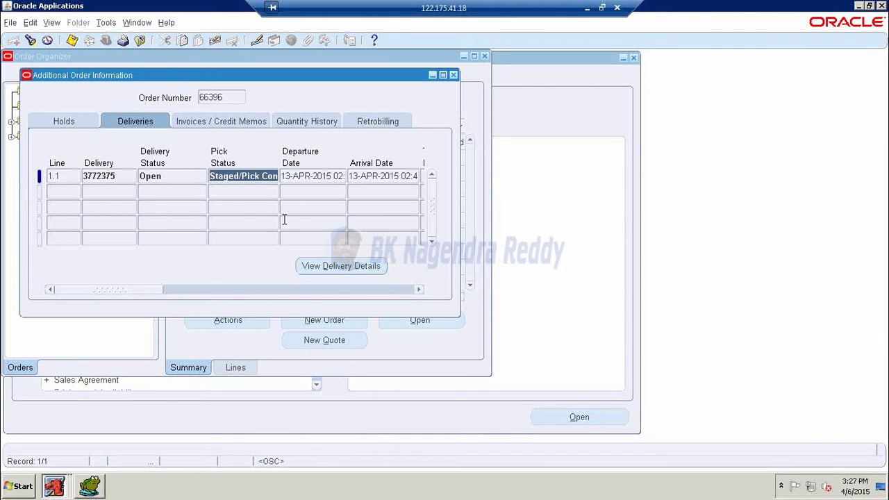
click(96, 494)
Add a blank line and rerun the FLOW_STATUS_CODE and RELEASED_STATUS queries (AWAITING_SHIPPING, Y)
click(452, 264)
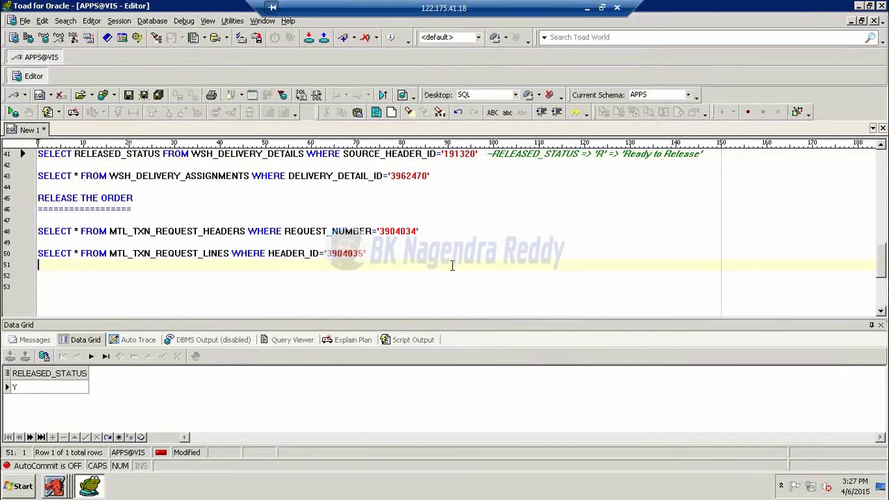
key(Return)
scroll(474, 241, up, 2)
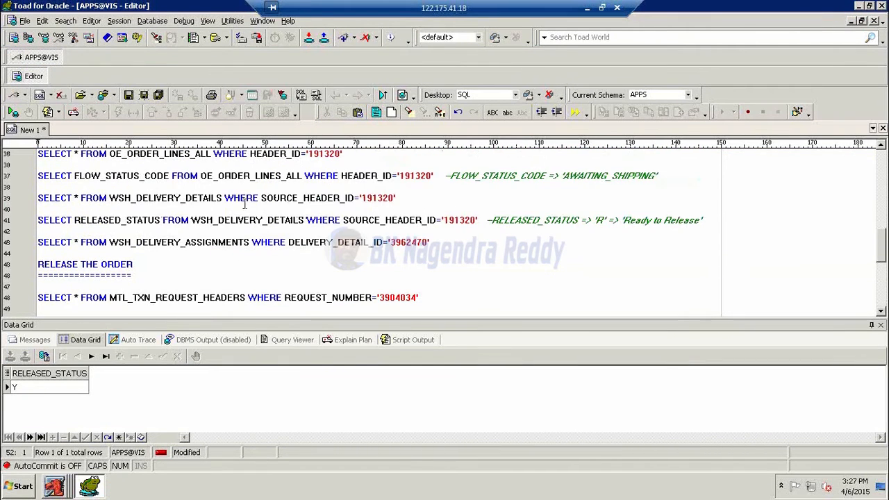
click(207, 177)
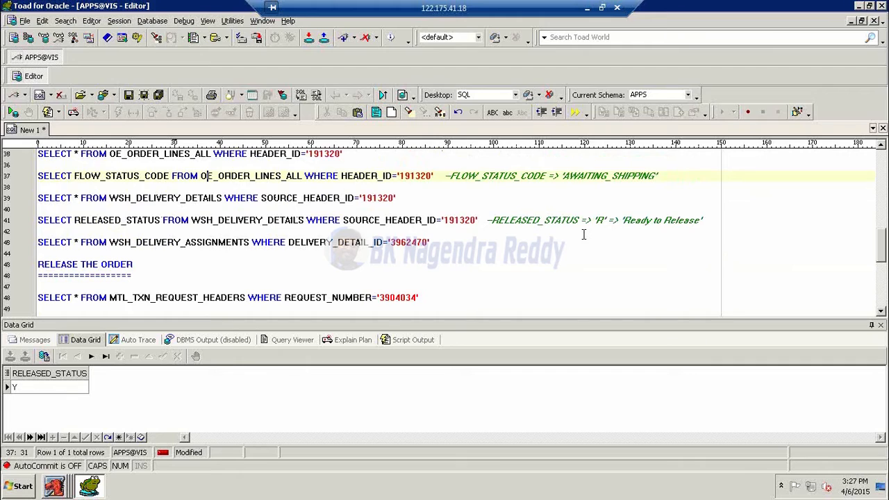
key(F9)
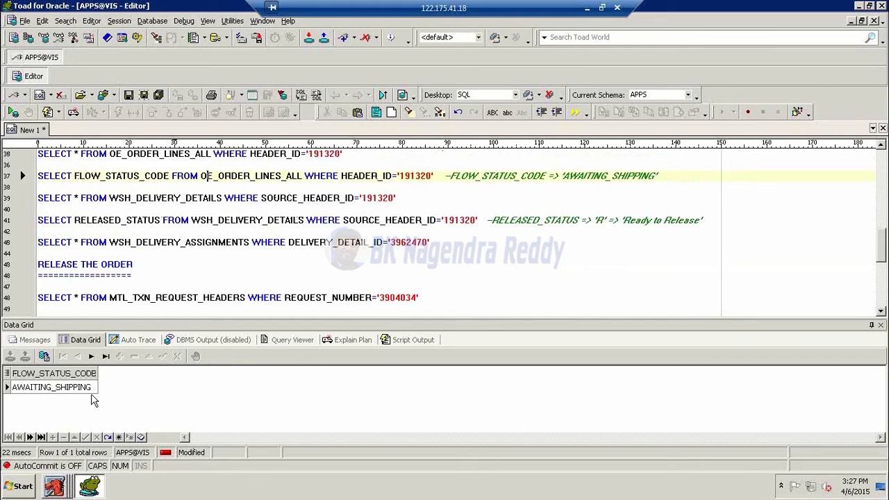
click(192, 221)
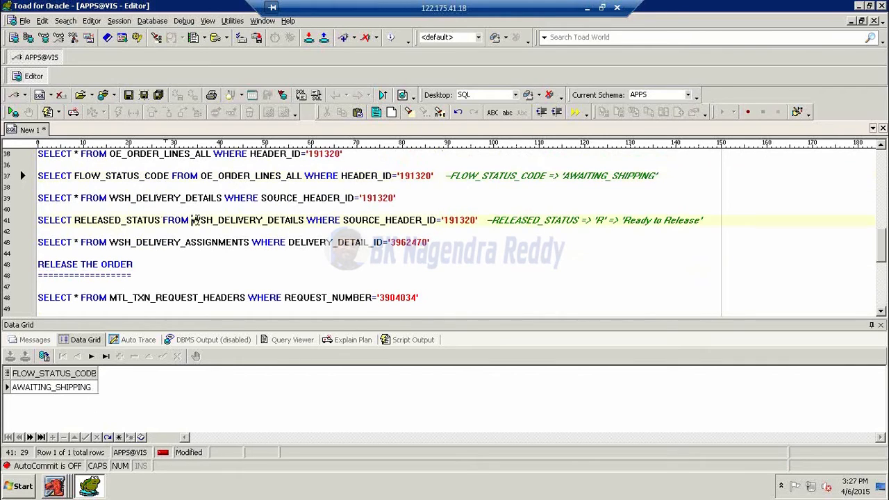
key(F9)
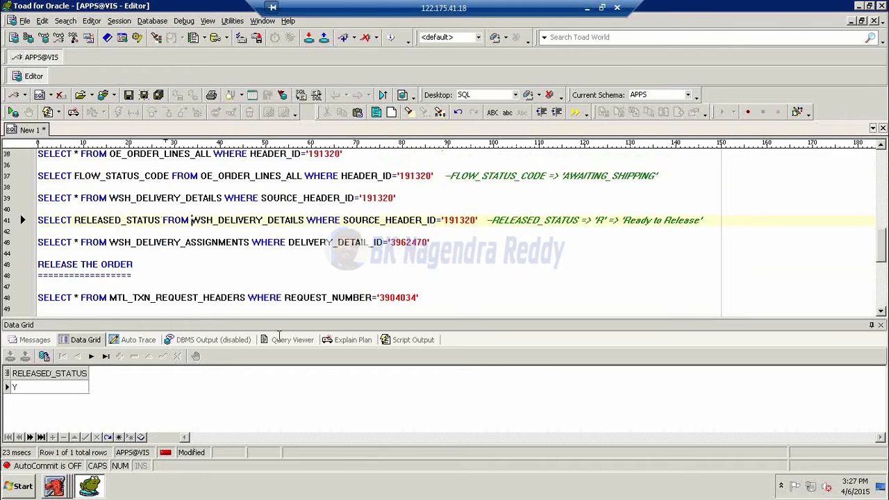
Copy the RELEASED_STATUS query line onto the empty line under RELEASE THE ORDER
click(39, 221)
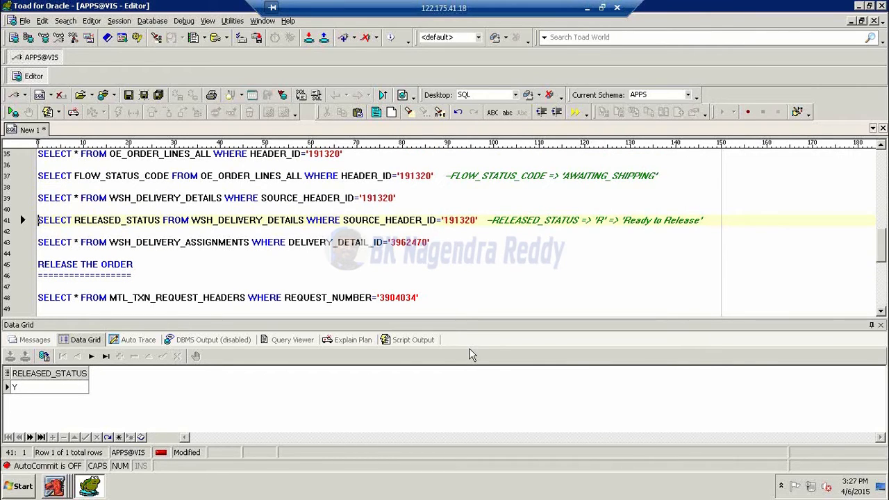
key(shift+End)
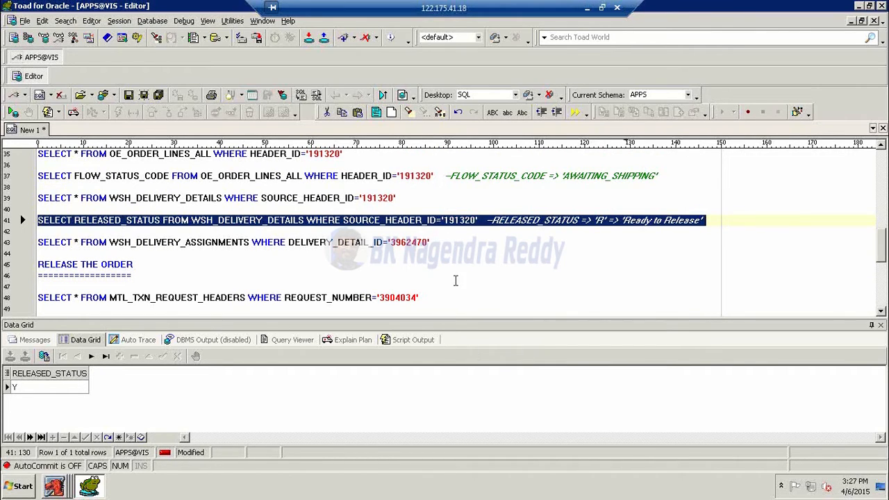
scroll(391, 271, down, 3)
click(382, 241)
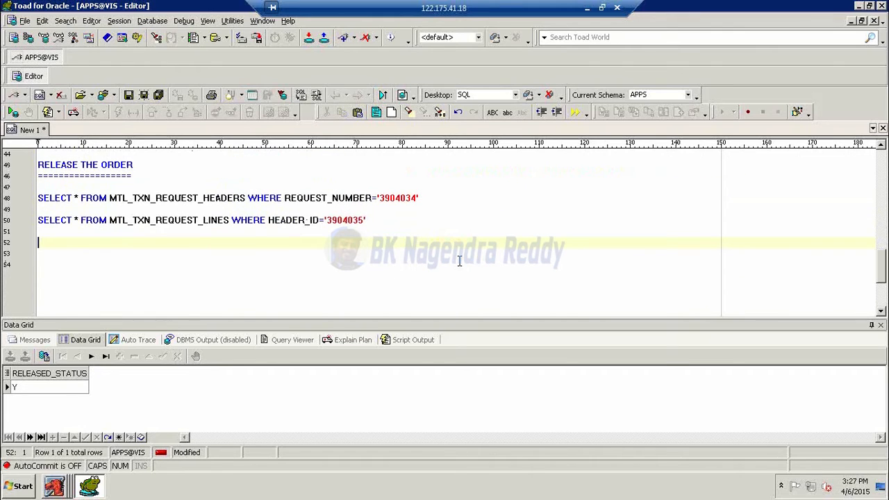
text(SELECT RELEASED_STATUS FROM WSH_DELIVERY_DETAILS WHERE SOURCE_HEADER_ID='191320'  --RELEASED_STATUS => 'Y' => 'Ready to Release')
Change the pasted query's comment to 'S' => 'PICK RELEASE'
click(548, 242)
key(Right)
key(Right)
key(Right)
key(Right)
key(Right)
key(Right)
key(Right)
key(Right)
key(Right)
key(Right)
key(Right)
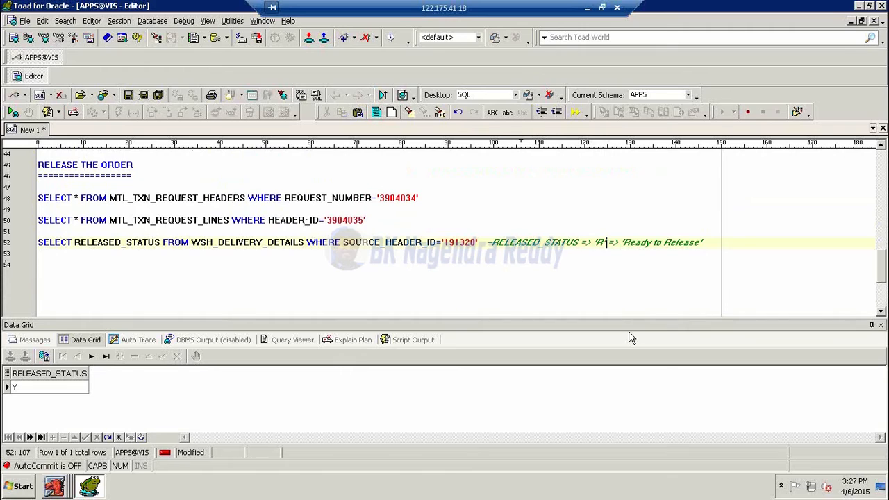
key(Left)
key(BackSpace)
text(')
key(Delete)
text(S)
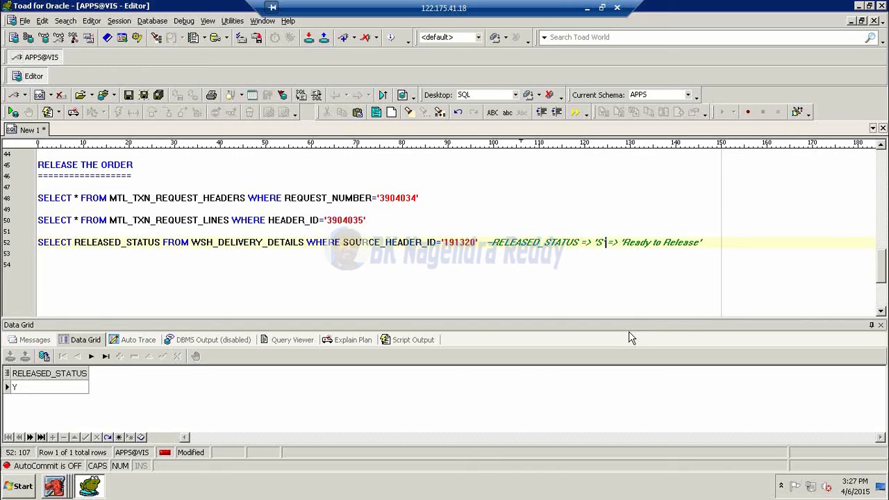
key(Right)
key(Right)
key(Right)
key(Right)
key(Right)
key(shift+Right)
key(shift+Right)
key(shift+Right)
key(shift+Right)
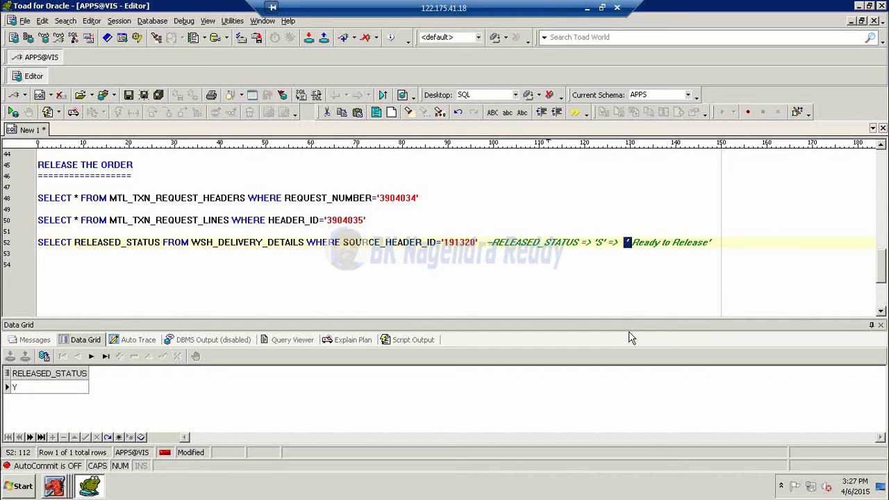
key(shift+Right)
key(shift+Right)
key(shift+Right)
key(shift+Right)
key(shift+Right)
key(shift+Right)
key(shift+Right)
key(shift+Right)
key(shift+Right)
key(shift+Right)
key(shift+Right)
key(shift+Right)
key(shift+Right)
key(shift+Right)
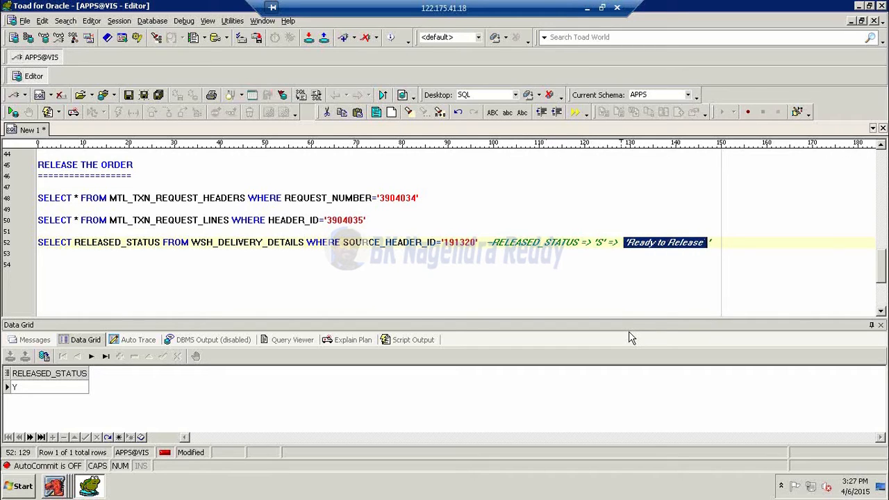
key(Delete)
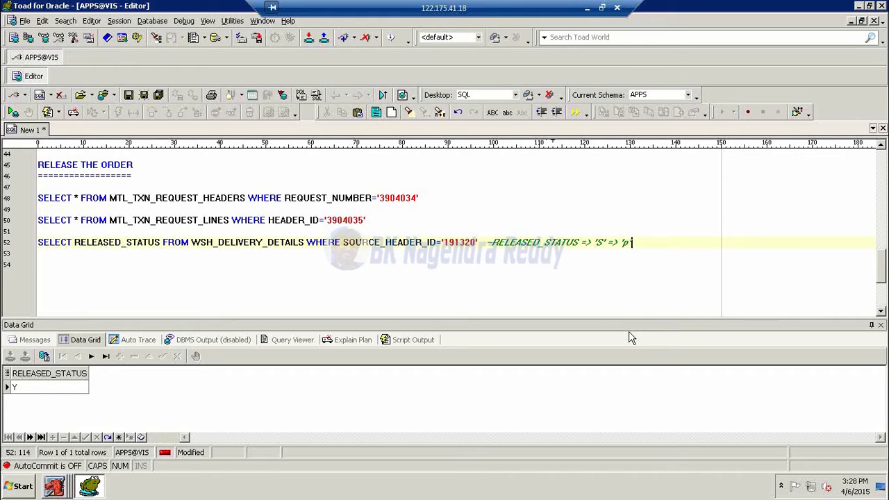
text(PICK RELEASE)
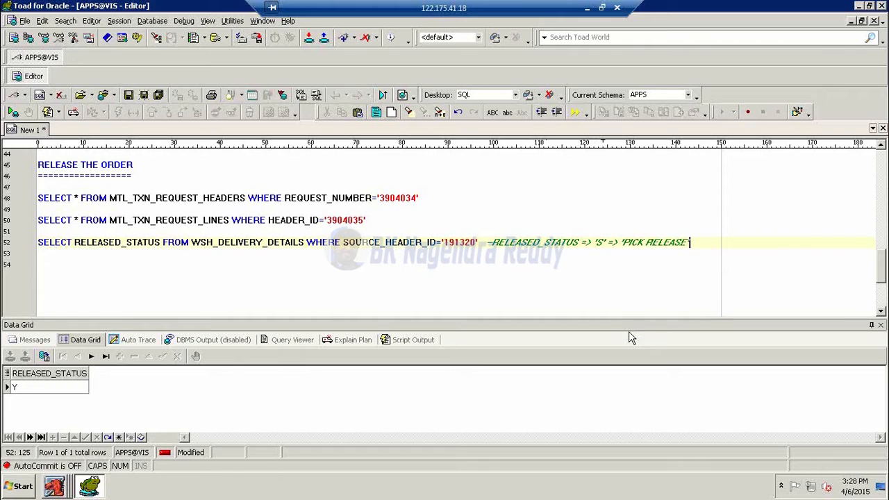
Duplicate the edited RELEASED_STATUS query line onto line 54
click(706, 269)
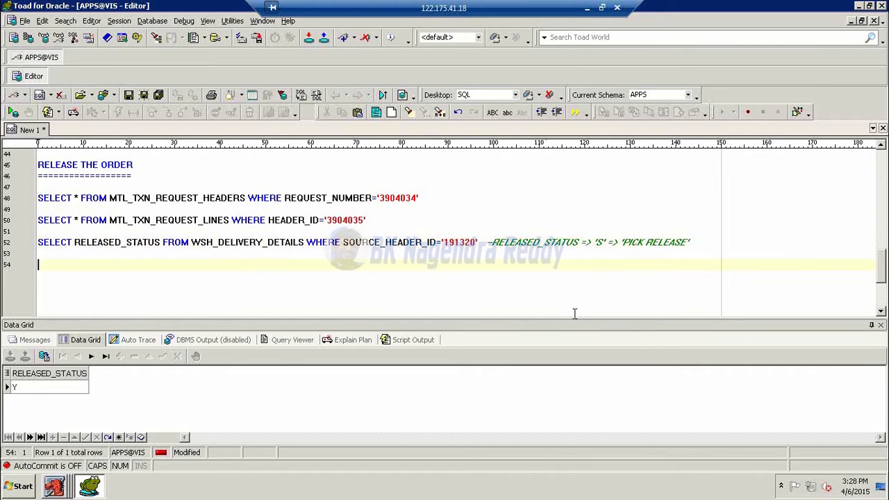
key(Up)
key(Up)
key(shift+End)
key(ctrl+c)
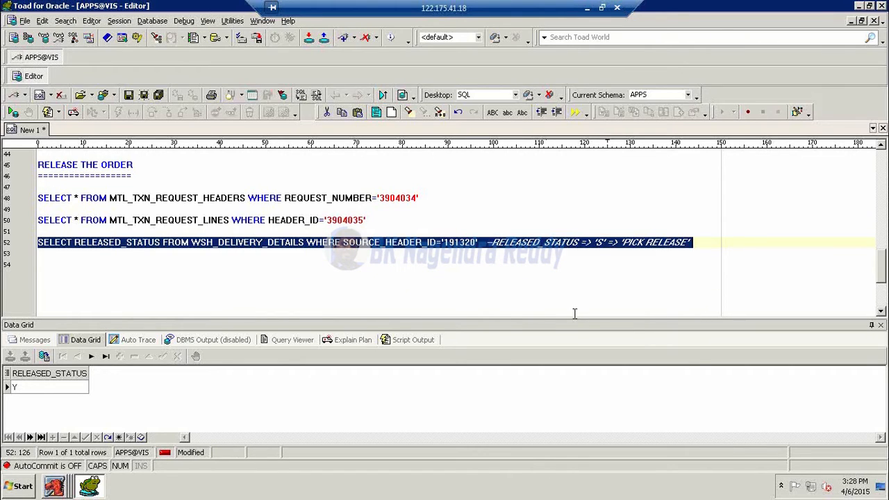
click(75, 264)
key(ctrl+v)
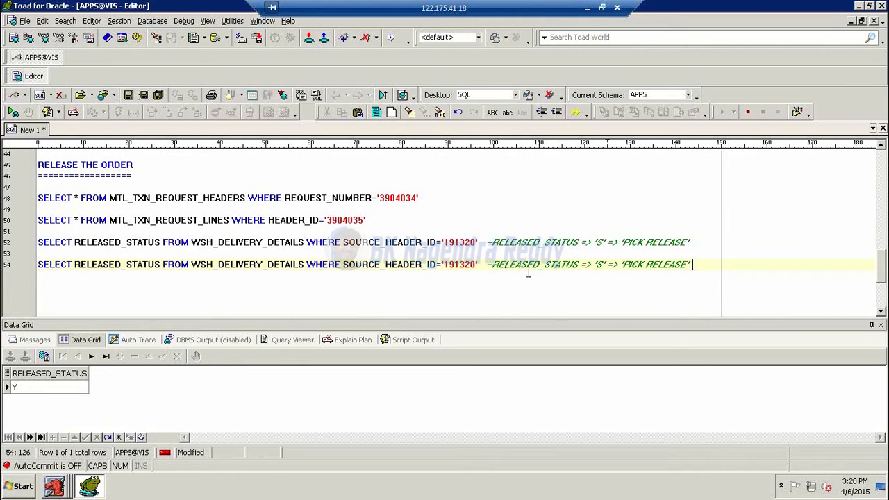
Change the copy's status value from 'S' to 'Y'
click(546, 264)
key(Right)
key(Right)
key(Right)
key(Right)
key(Right)
key(Right)
key(Right)
key(Right)
key(Right)
key(Right)
key(Delete)
text(Y)
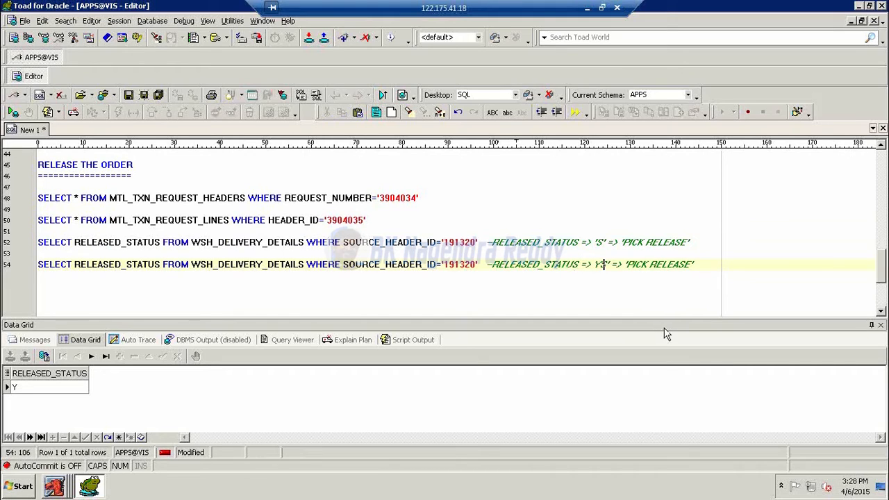
key(Delete)
key(Left)
key(Left)
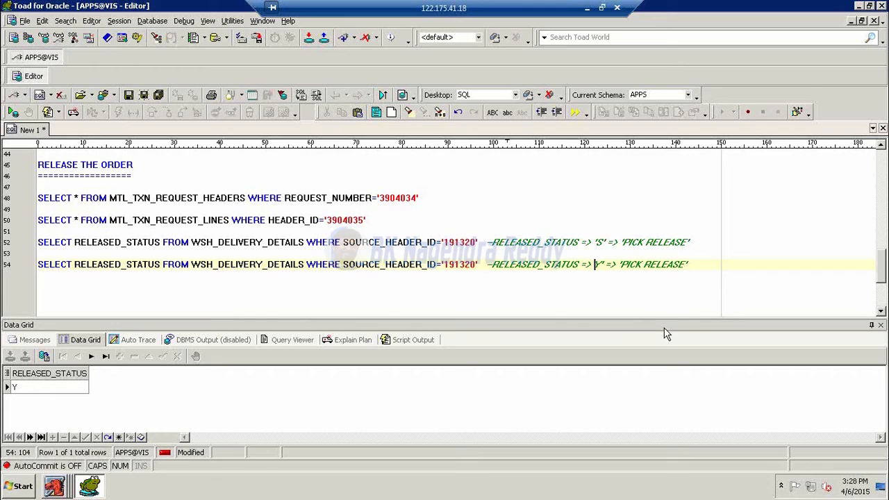
text(')
key(End)
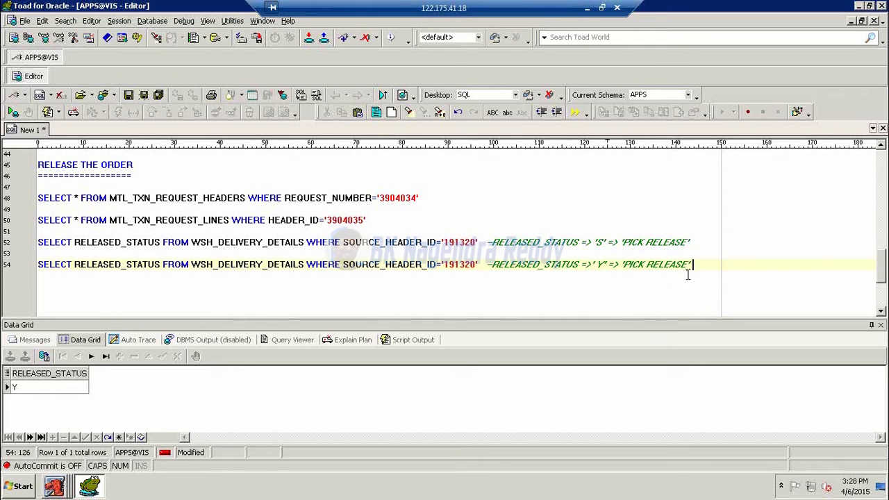
click(599, 269)
key(Right)
key(Right)
key(Right)
key(Right)
key(Right)
key(Right)
key(Right)
key(Right)
key(Right)
key(Right)
key(Right)
key(Right)
key(BackSpace)
key(Left)
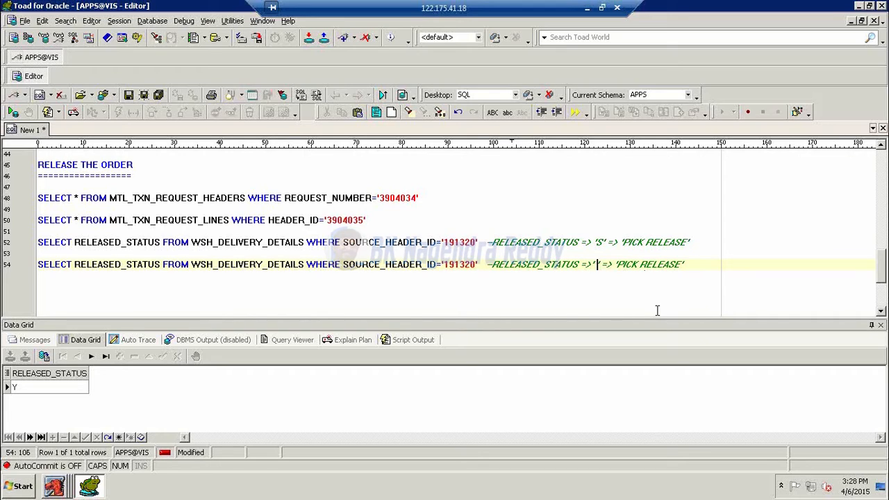
text(Y)
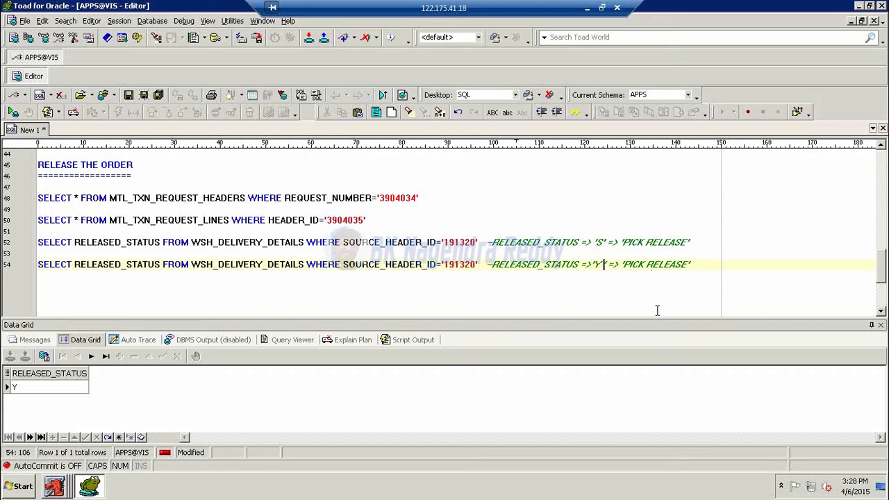
key(End)
Reword the copy's description to 'PICK CONFIRM', fix the comment dashes, and add empty lines below
drag(575, 265, 683, 276)
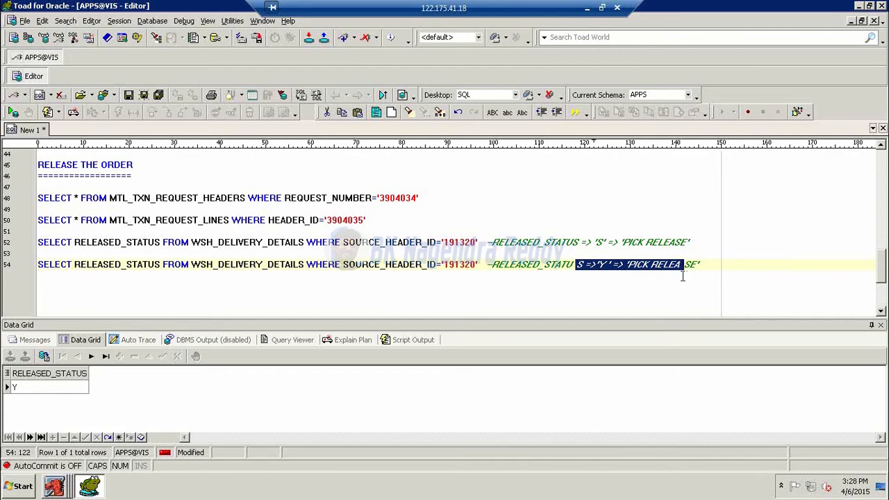
key(End)
double_click(490, 266)
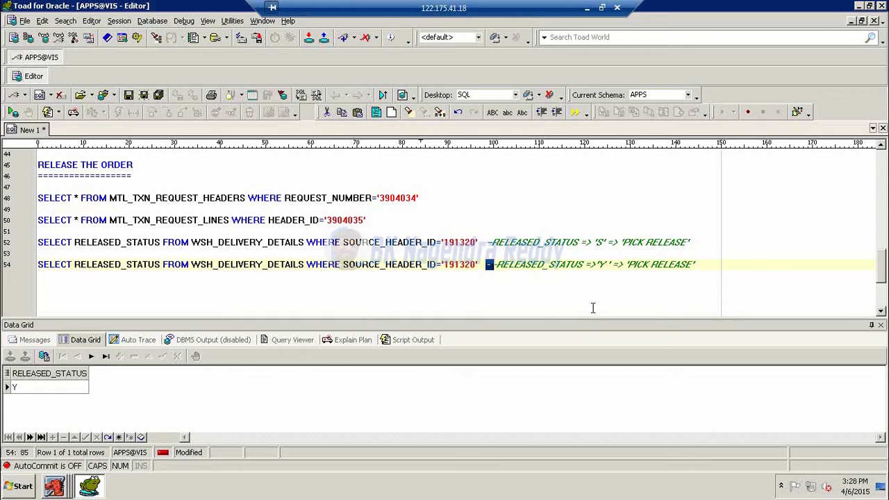
key(Delete)
click(643, 268)
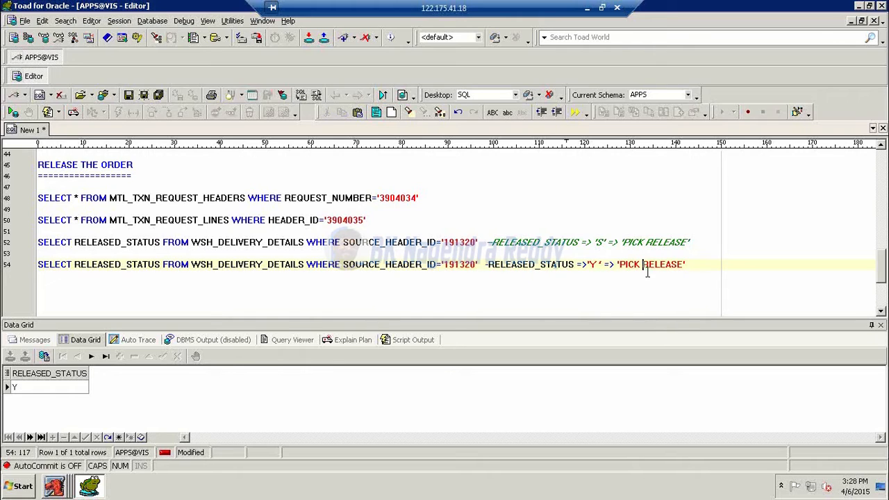
key(Delete)
key(Delete)
key(Delete)
key(Delete)
key(Delete)
key(Delete)
key(Delete)
key(Delete)
text(CONFIRM')
click(487, 264)
text(-)
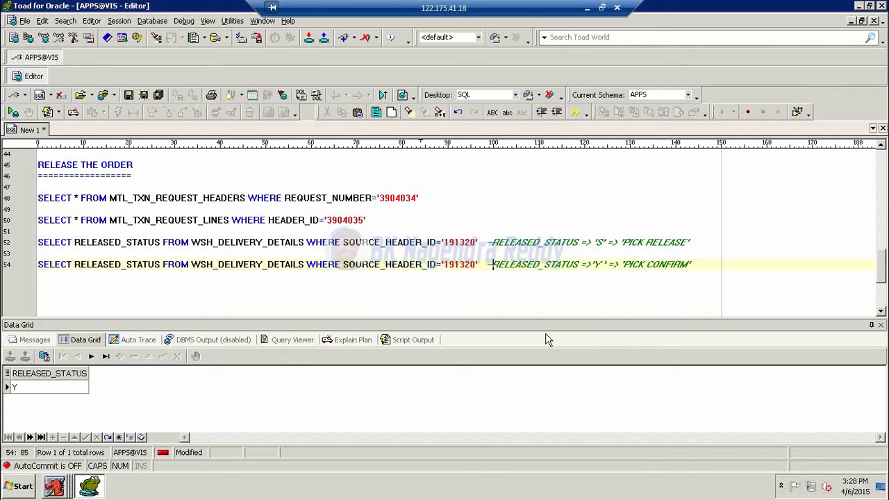
click(721, 280)
key(Return)
key(Return)
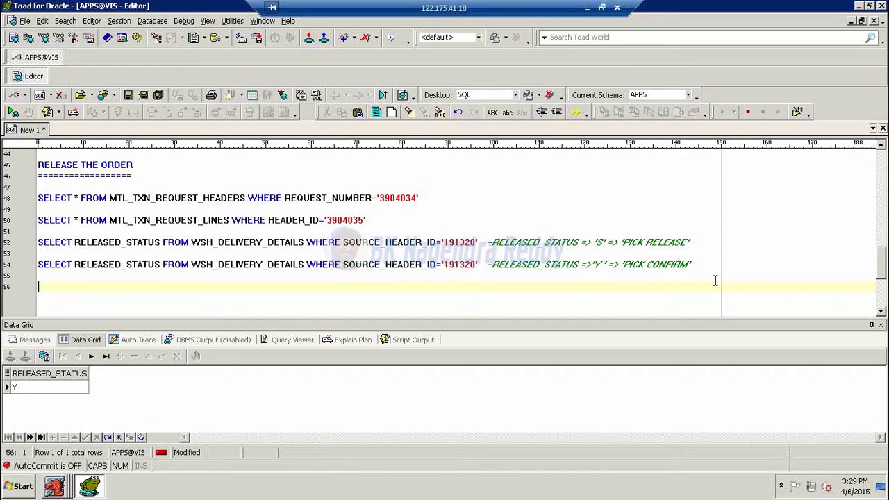
Run SELECT * FROM MTL_RESERVATIONS and mark the INVENTORY_ITEM_ID='212955' condition for reuse
text(SELECT * FROM )
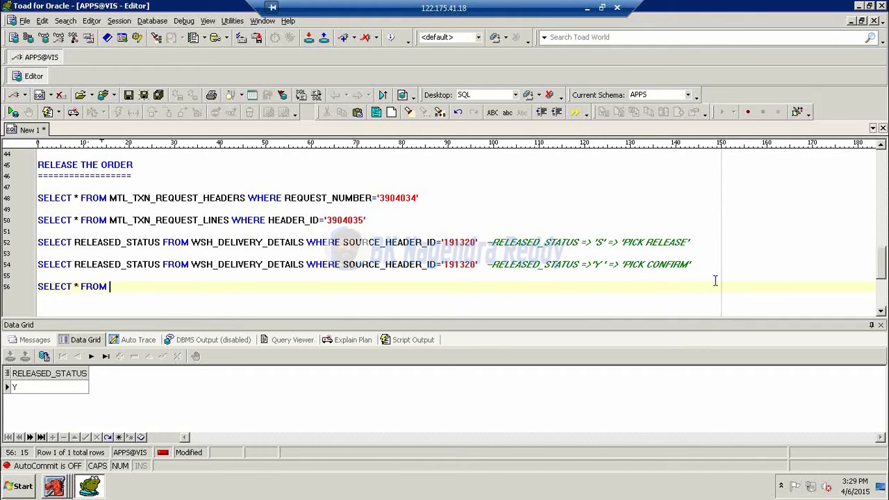
text(MTL_RESERVATIONS)
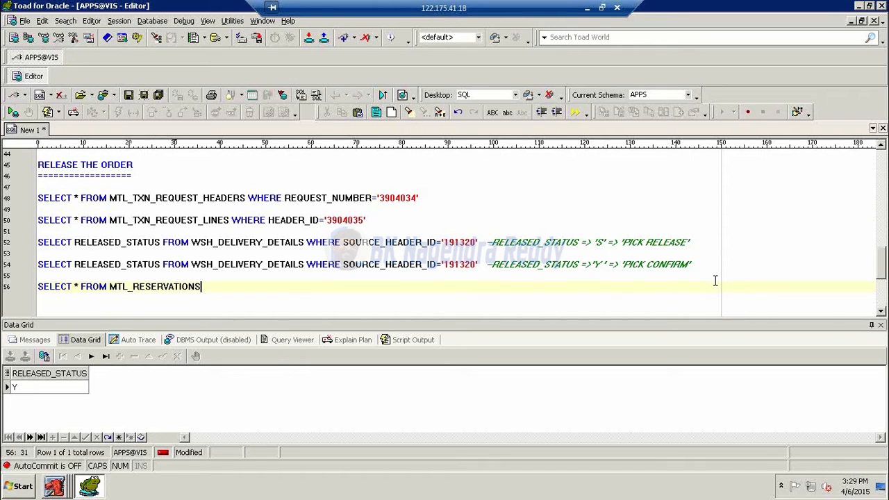
key(F9)
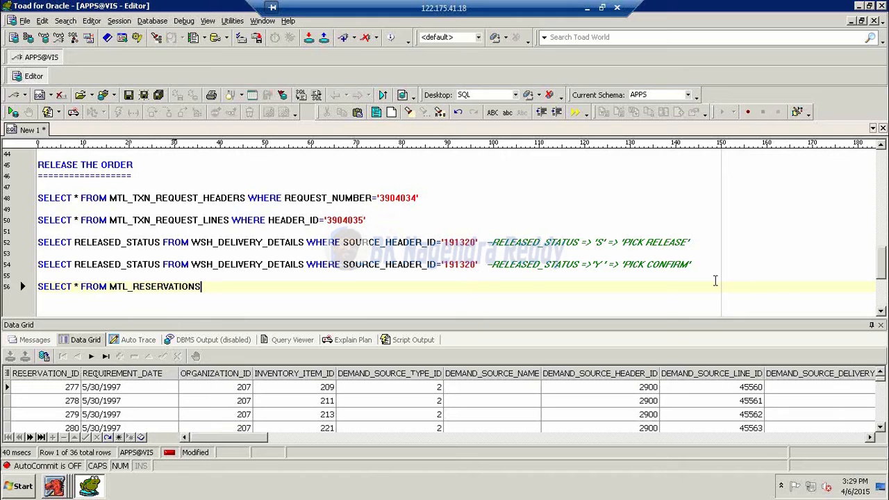
scroll(407, 236, up, 5)
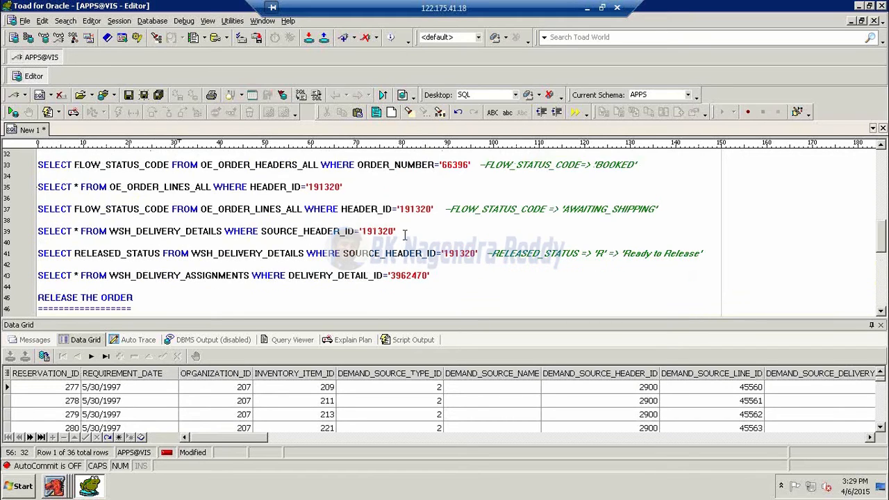
scroll(366, 229, up, 8)
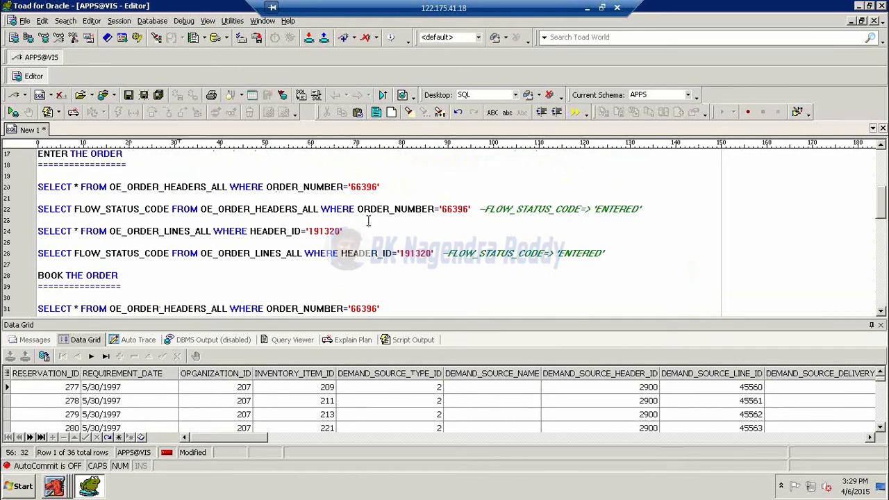
drag(303, 232, 444, 234)
Filter the reservations query by INVENTORY_ITEM_ID='212955' and run it, returning one reservation of 50
scroll(442, 233, down, 16)
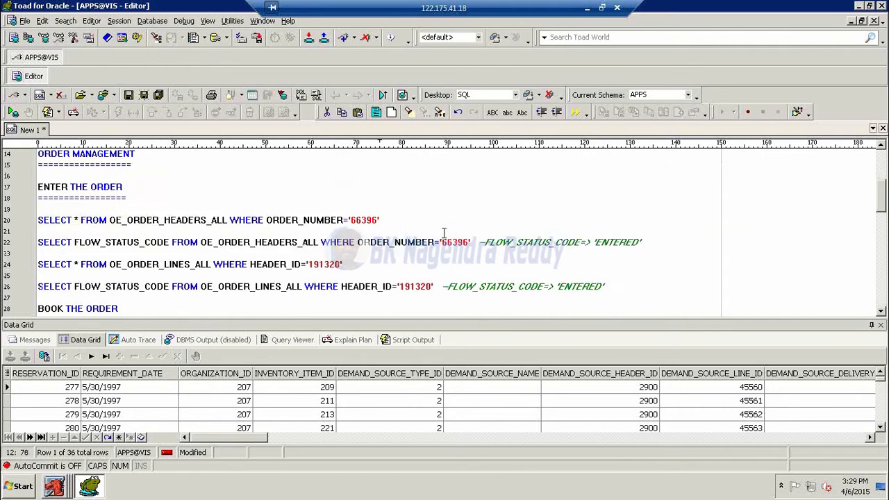
click(248, 198)
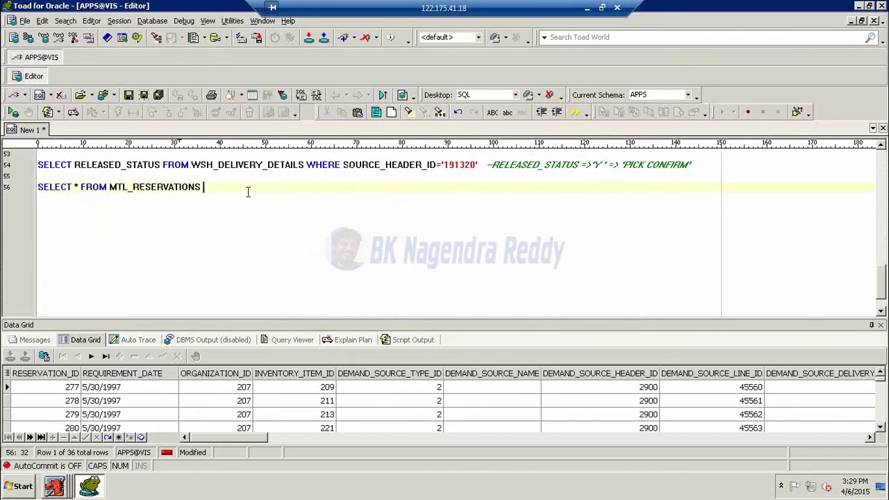
text(WHERE INVENTORY_ITEM_ID='212955')
key(F9)
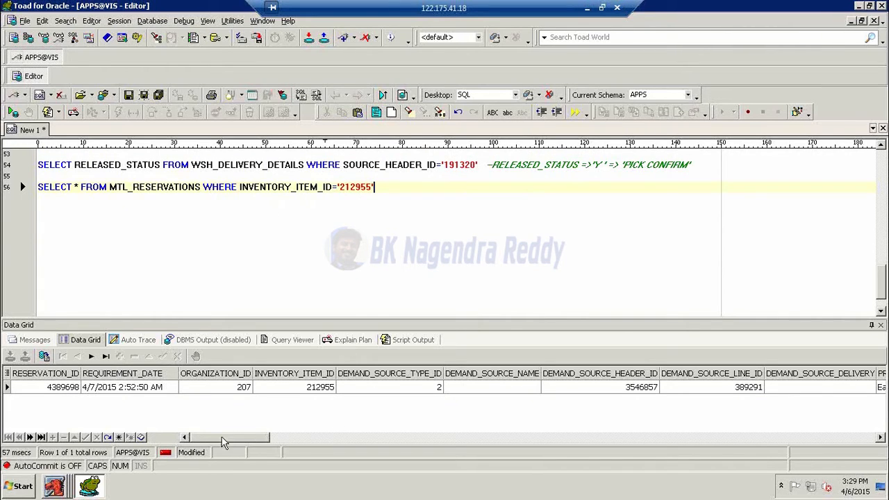
drag(235, 440, 297, 443)
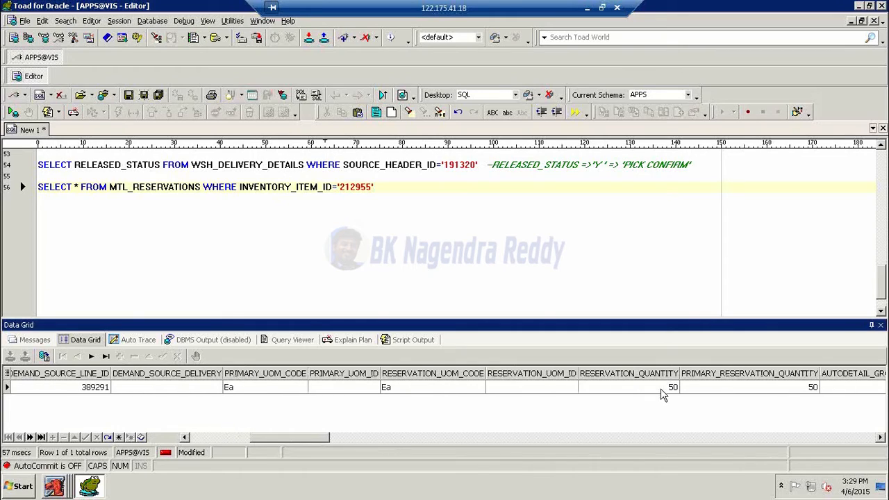
click(424, 205)
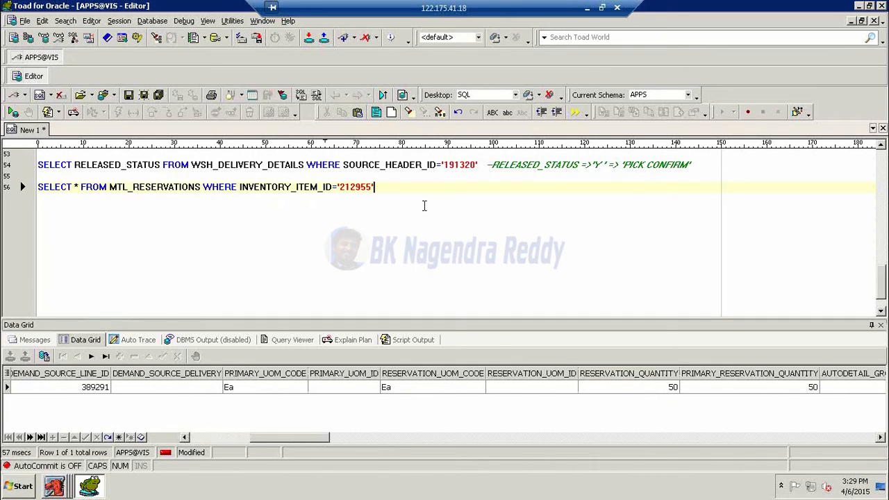
key(Return)
key(Return)
Write a WSH_NEW_DELIVERIES query with an empty DELIVERY_ID condition and rerun the assignments query
text(SELECT )
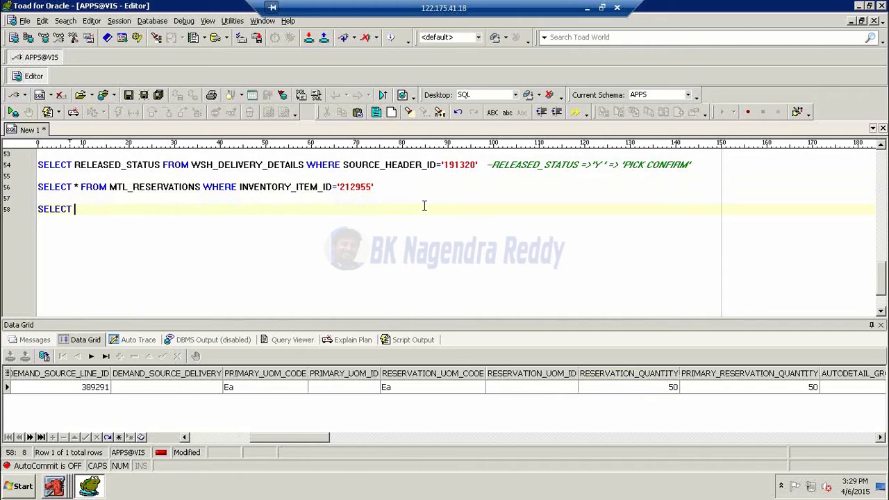
text(* FROM )
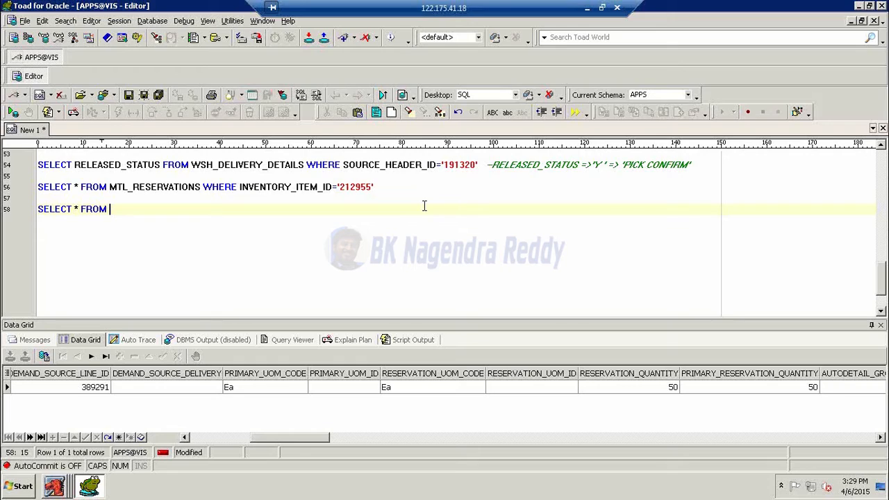
text(WSH_NEW_DELIVERIES WHERE DELIVERY_ID='')
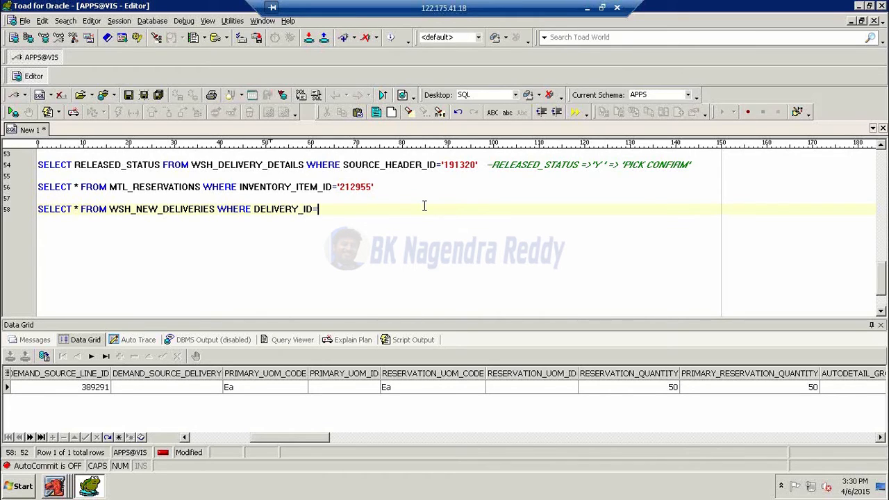
scroll(390, 219, up, 1)
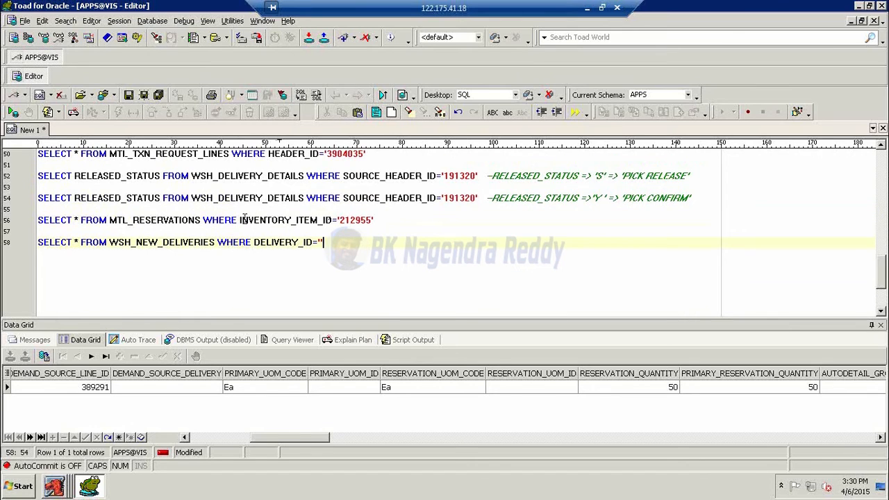
scroll(244, 219, up, 7)
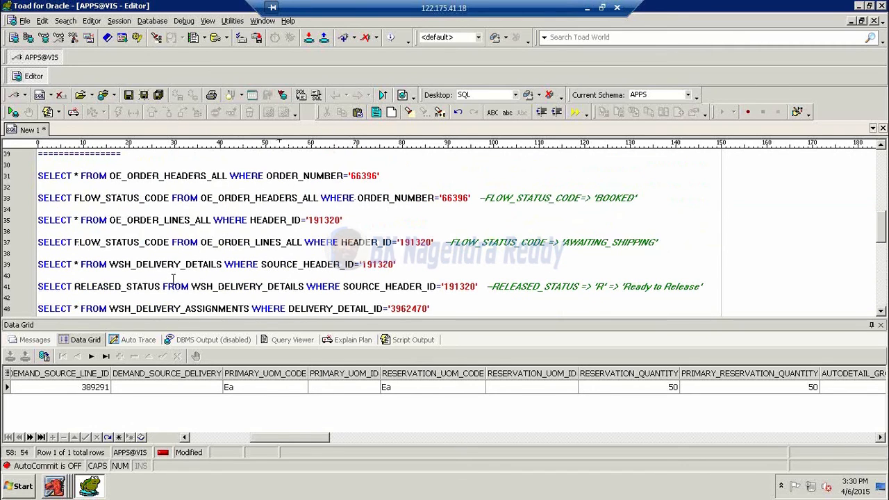
click(219, 265)
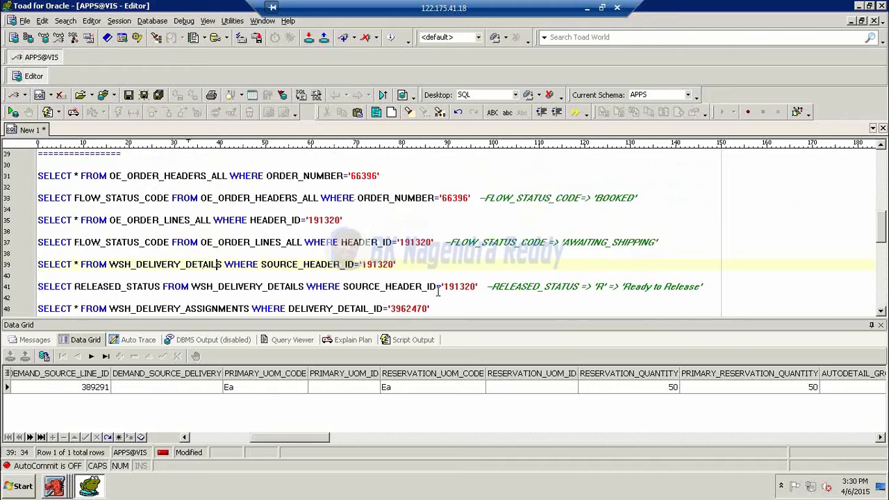
scroll(438, 290, down, 1)
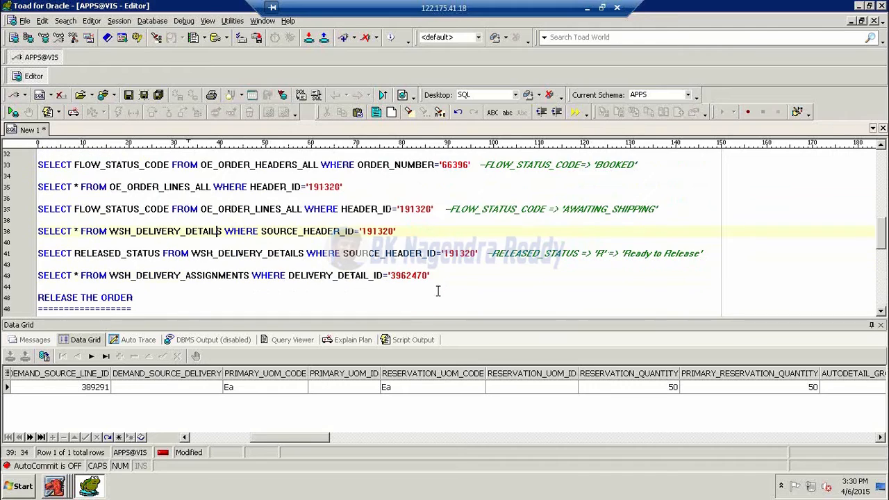
click(240, 276)
key(F9)
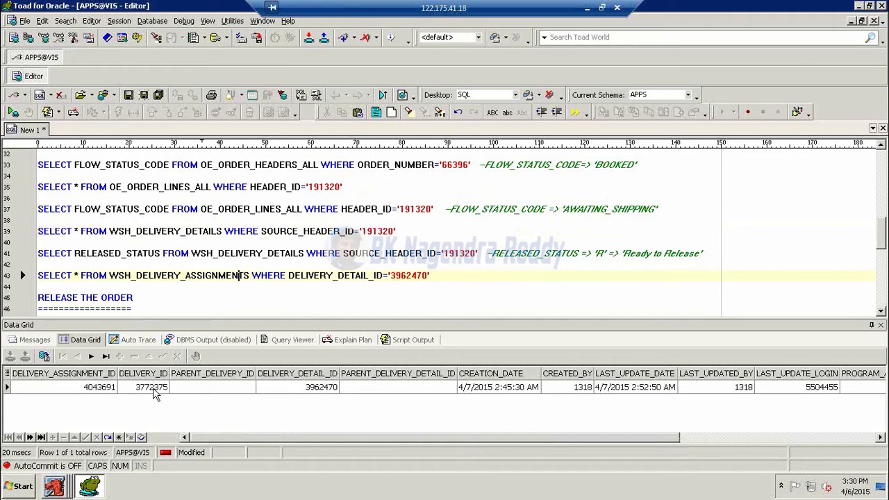
Insert DELIVERY_ID 3772375 into the condition and run it, returning status OP
drag(343, 437, 229, 438)
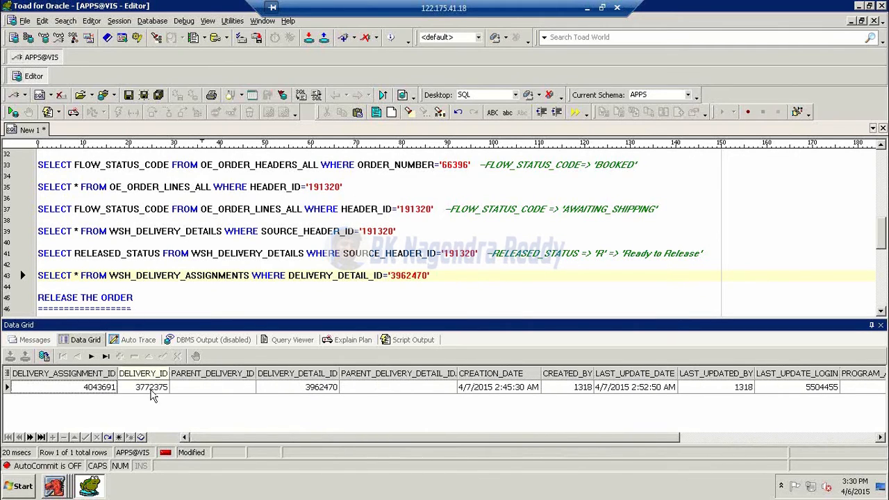
click(151, 391)
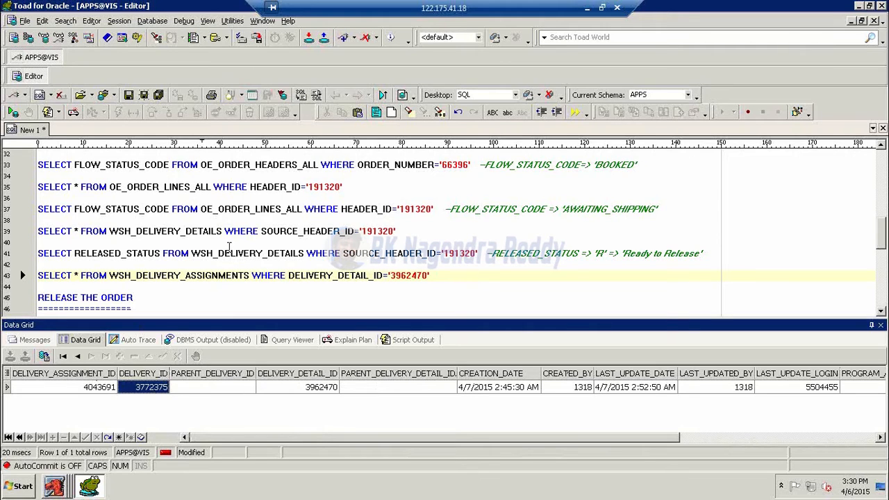
click(229, 246)
scroll(233, 244, down, 6)
click(322, 244)
text(3772375)
key(F9)
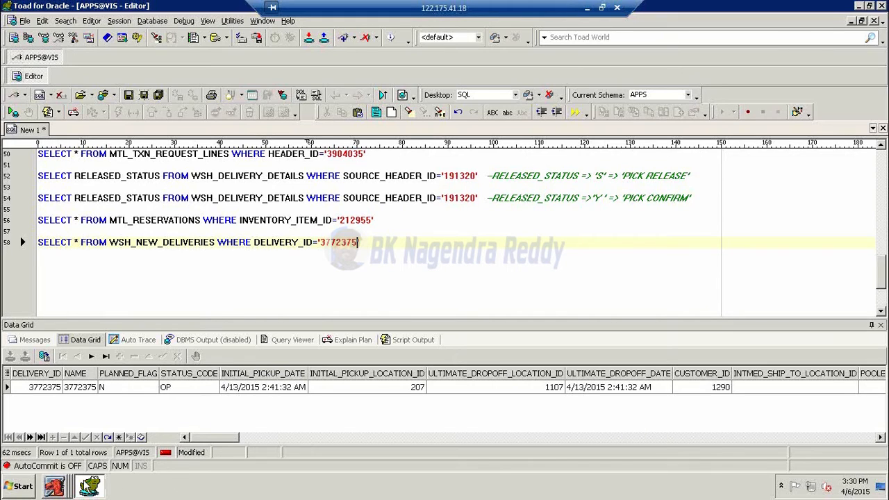
click(61, 488)
Review delivery 3772375's shipping details and its picking request 5822779, Completed/Normal
click(63, 454)
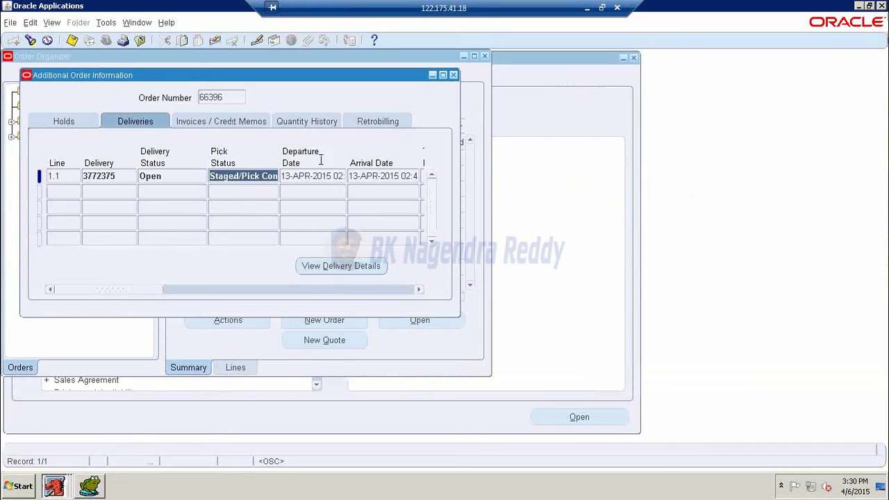
click(243, 179)
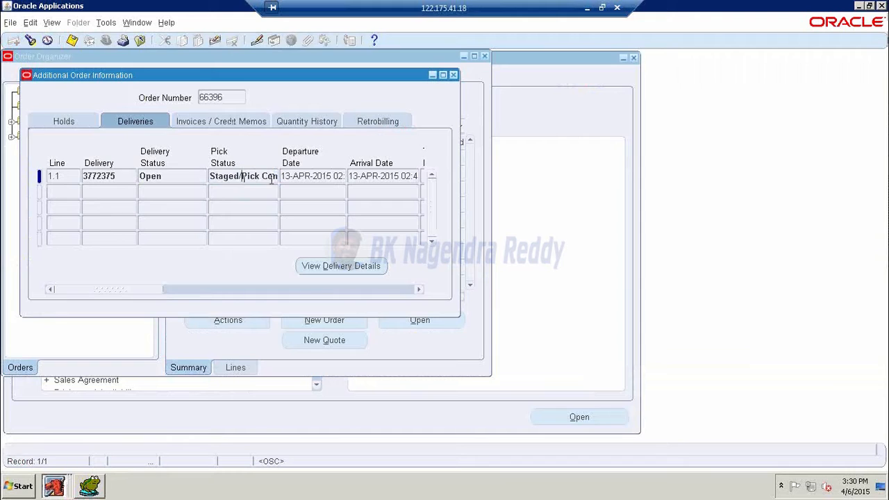
click(334, 271)
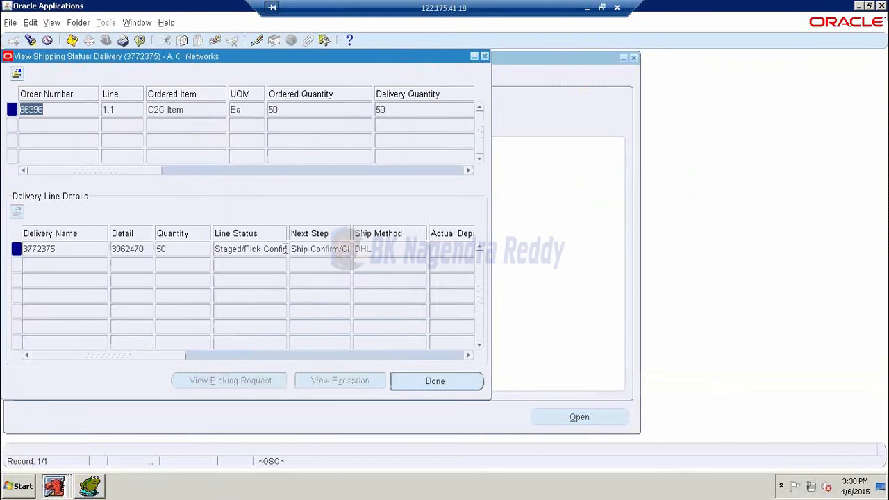
click(306, 252)
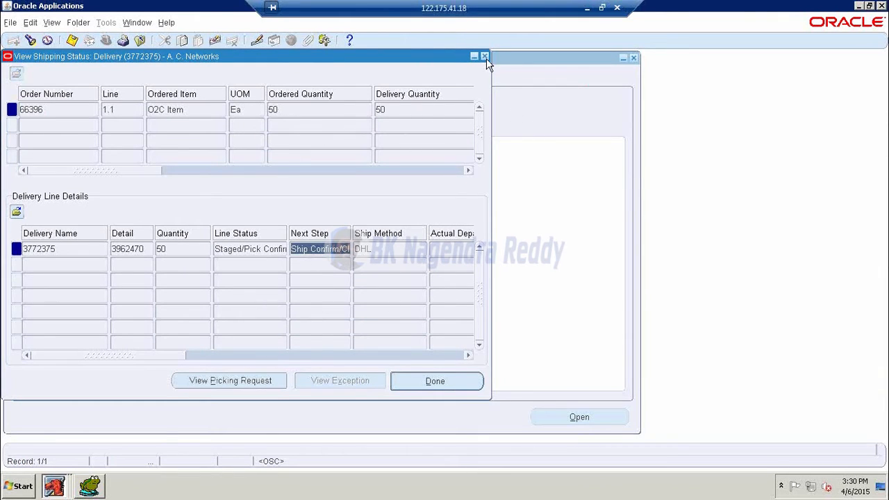
drag(151, 174, 400, 174)
click(248, 380)
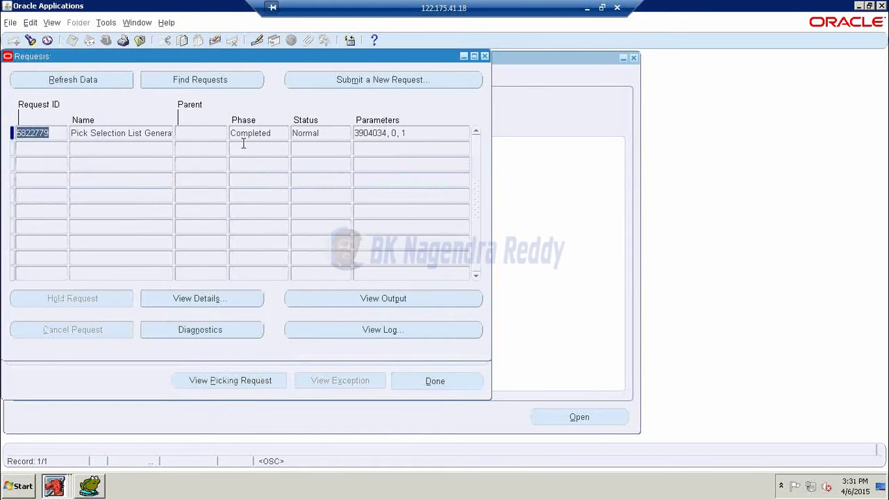
click(257, 139)
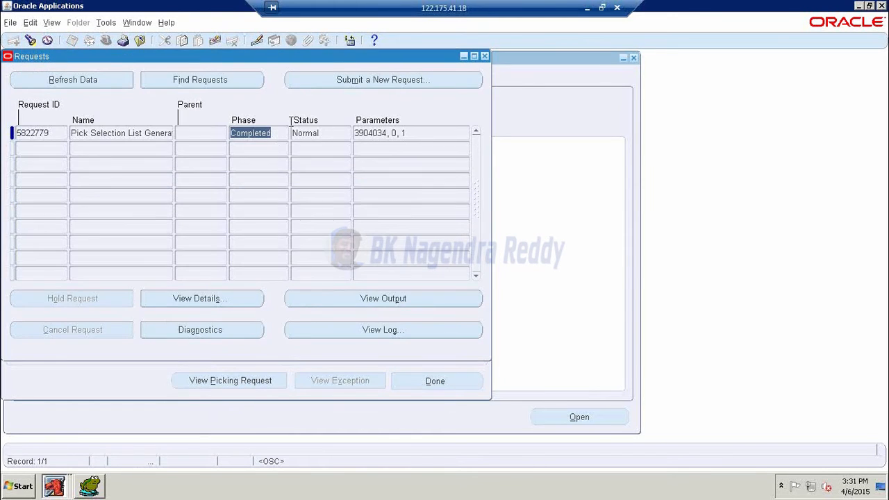
Close the Requests, Shipping Status, Additional Order Information and Order Organizer windows
click(484, 56)
click(484, 56)
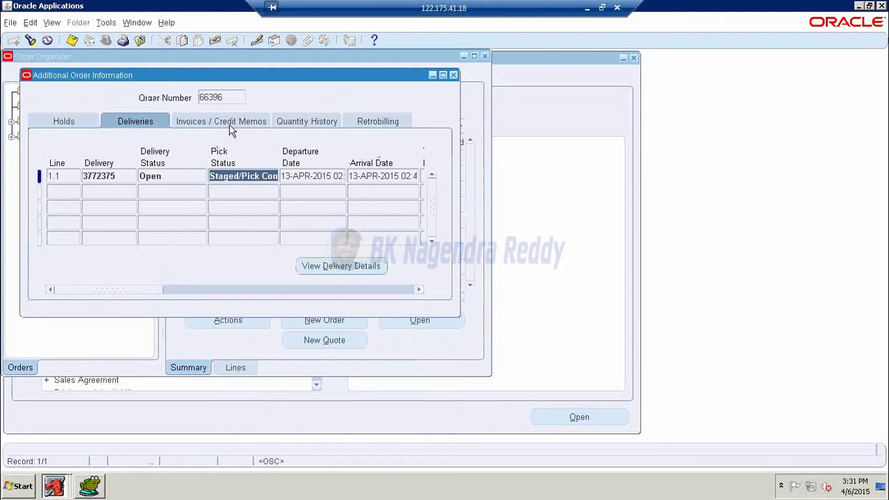
click(454, 75)
click(484, 57)
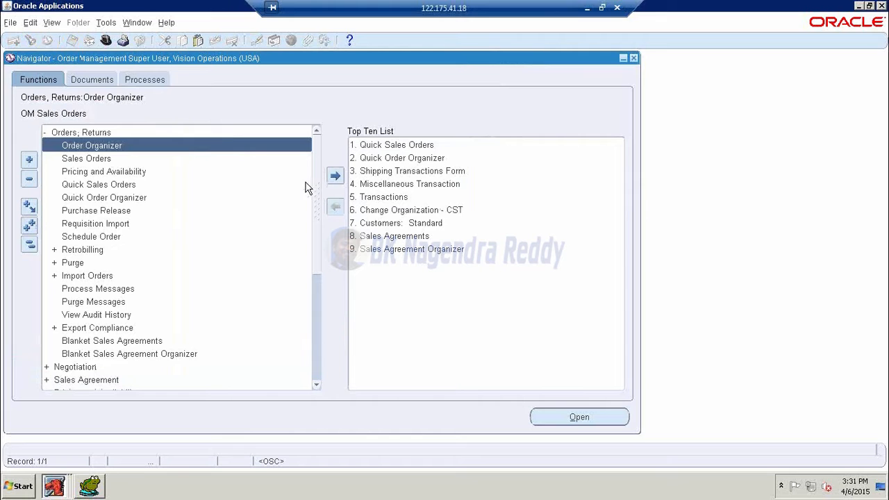
Open the Shipping Transactions form from the Shipping menu
double_click(67, 133)
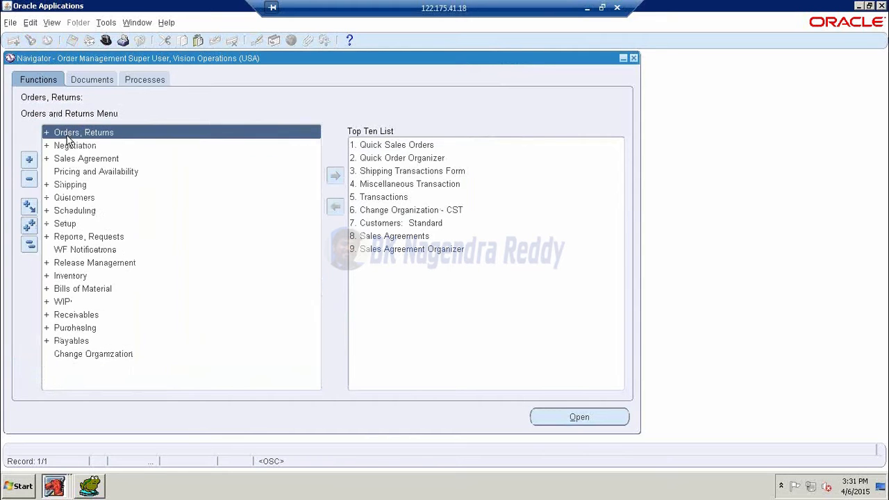
double_click(69, 187)
double_click(84, 211)
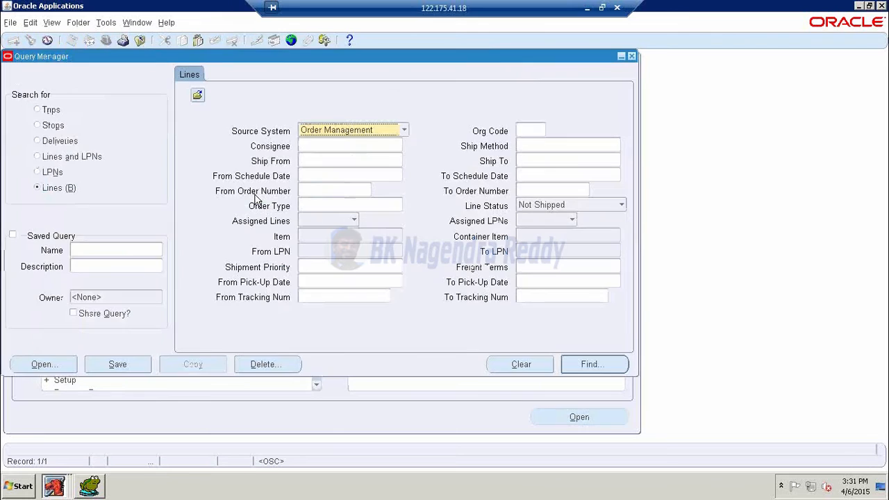
Find order 66396's line 3962470, Staged/Pick Confirmed, and show its delivery 3772375
click(319, 190)
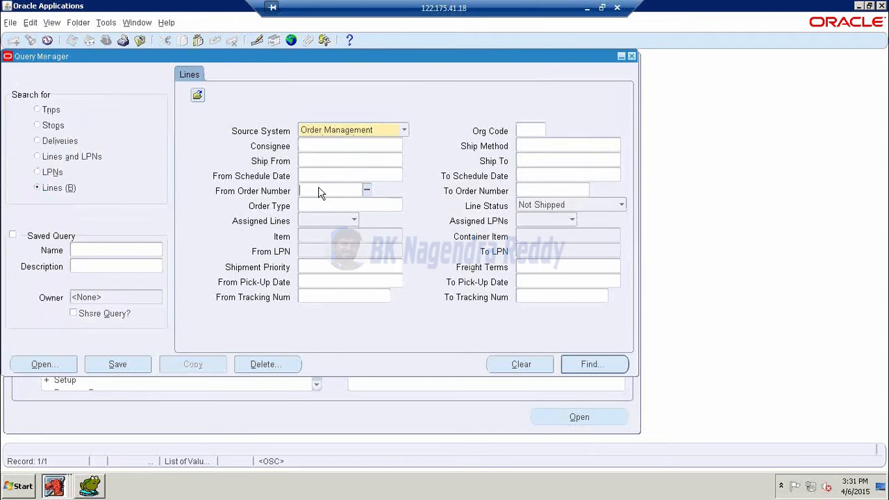
text(66890)
key(Tab)
click(612, 363)
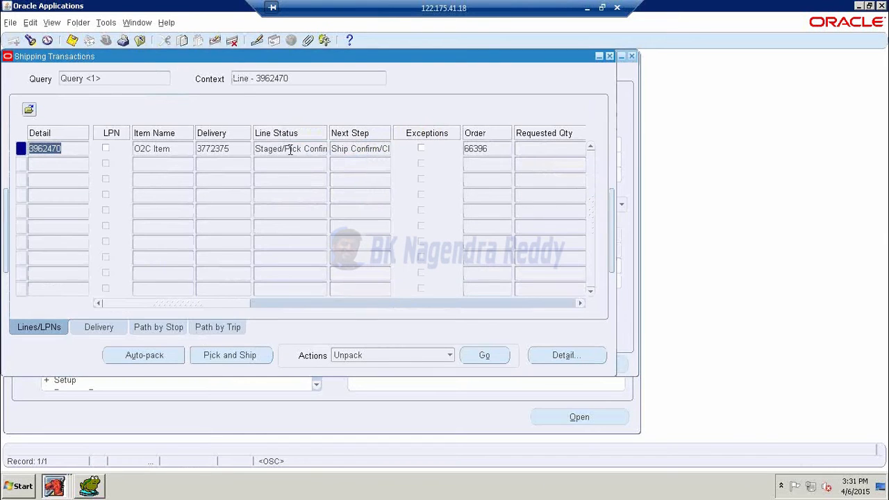
click(291, 153)
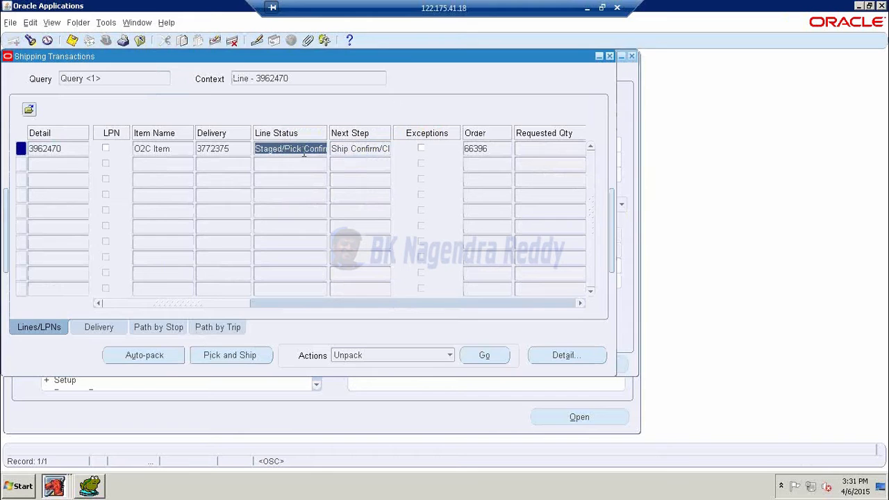
click(358, 153)
click(107, 329)
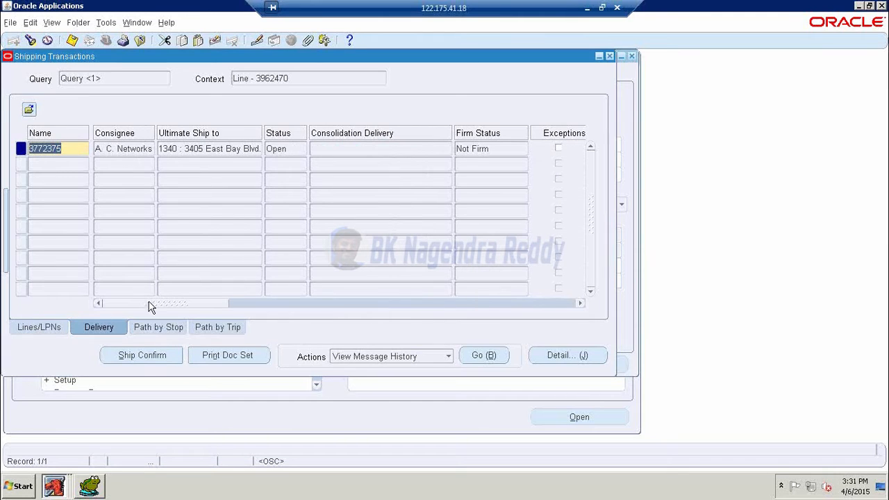
Back out of confirming delivery 3772375 and review its single Open stop and missing trip
click(150, 358)
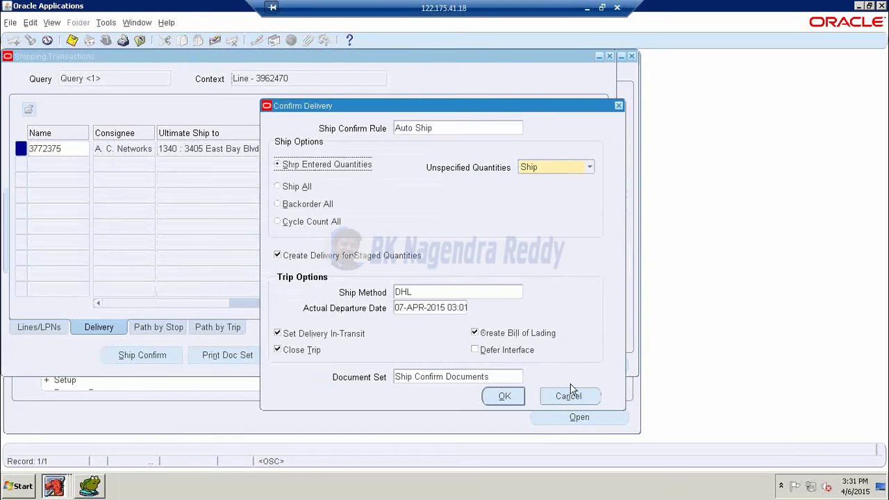
click(619, 105)
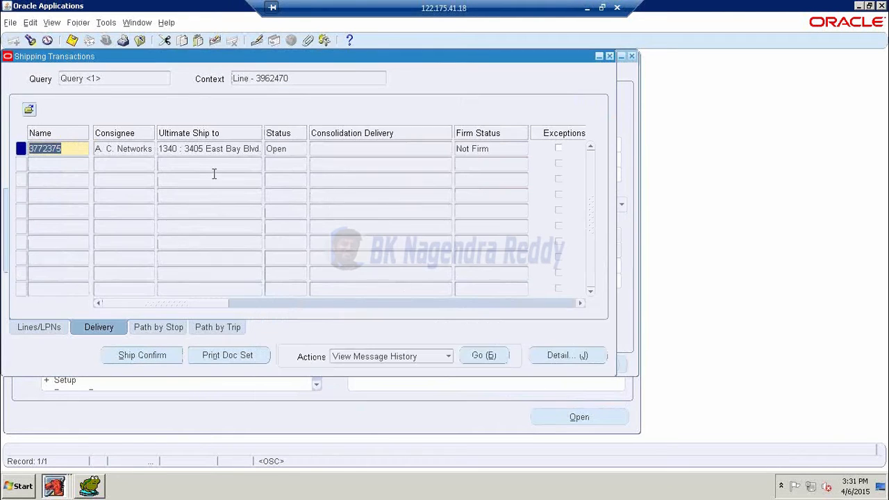
click(159, 329)
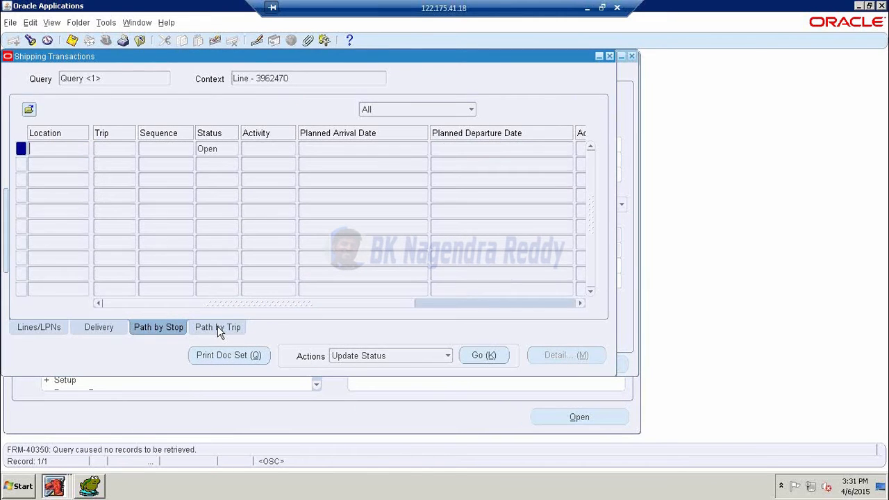
click(217, 327)
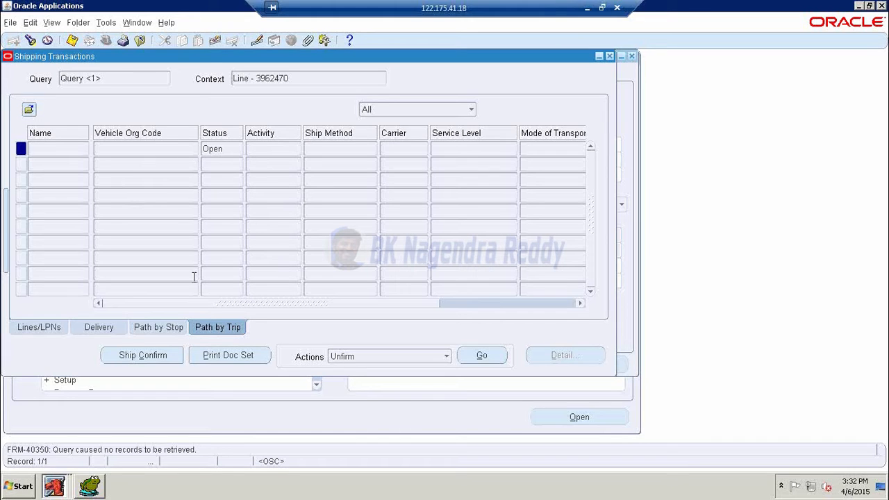
click(160, 326)
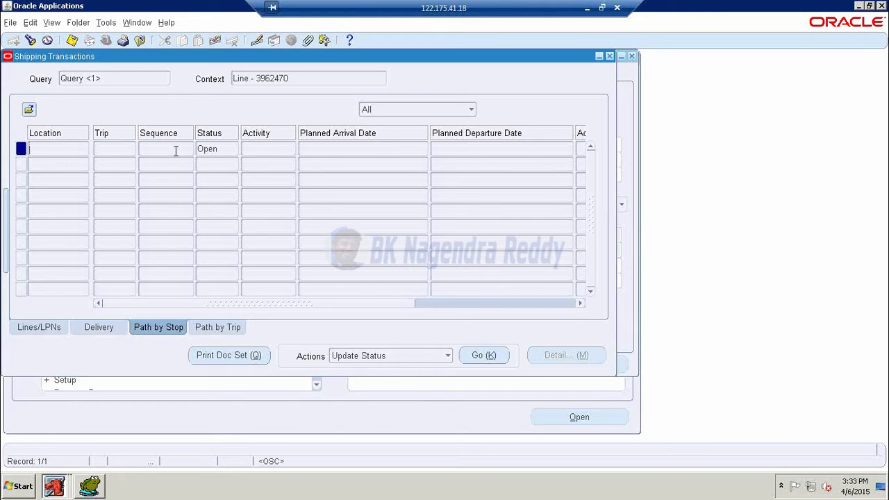
Ship-confirm delivery 3772375 with the Auto Ship options and acknowledge the confirmation message
click(104, 327)
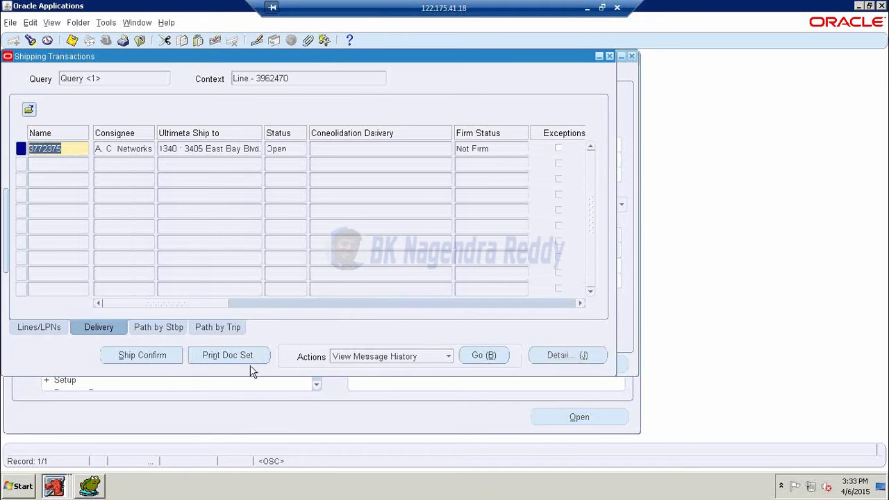
click(161, 357)
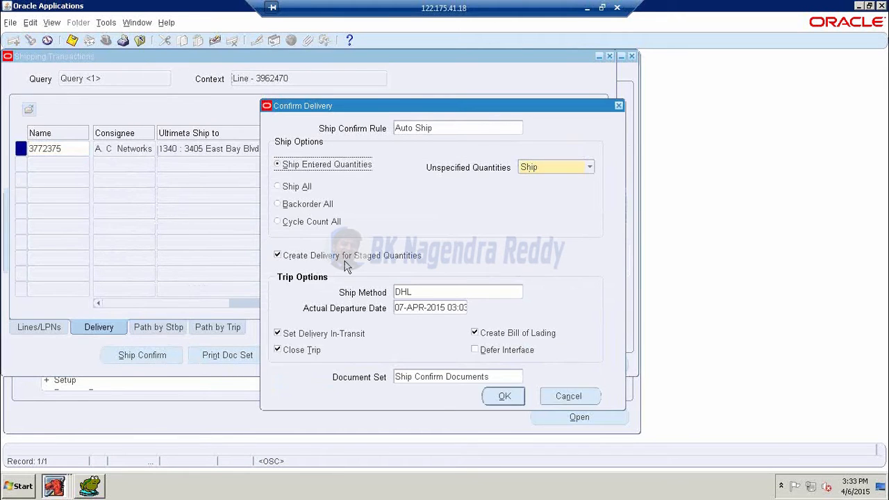
click(503, 396)
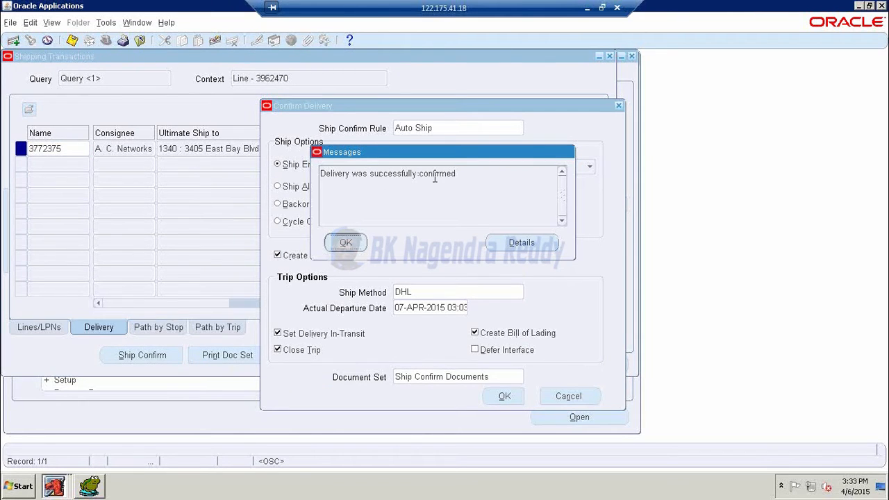
click(346, 243)
click(52, 22)
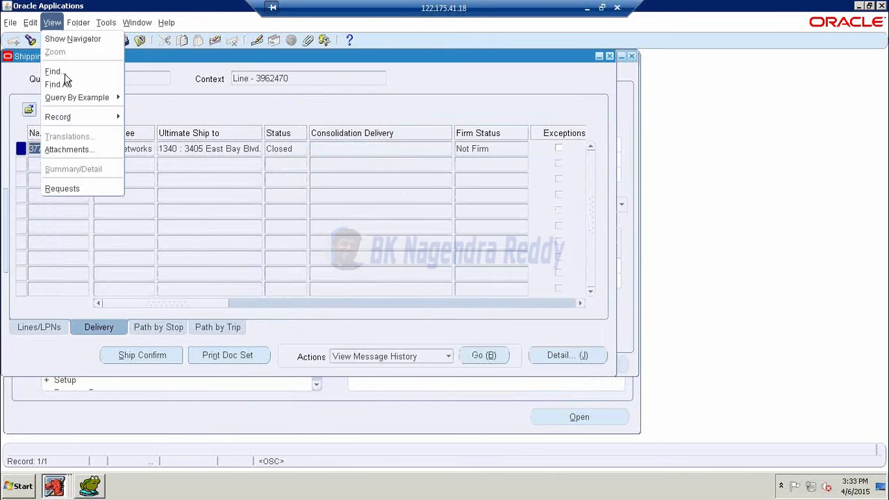
Find my requests and check the Bill of Lading, Packing Slip, Commercial Invoice and Vehicle Load Sheet requests
click(78, 188)
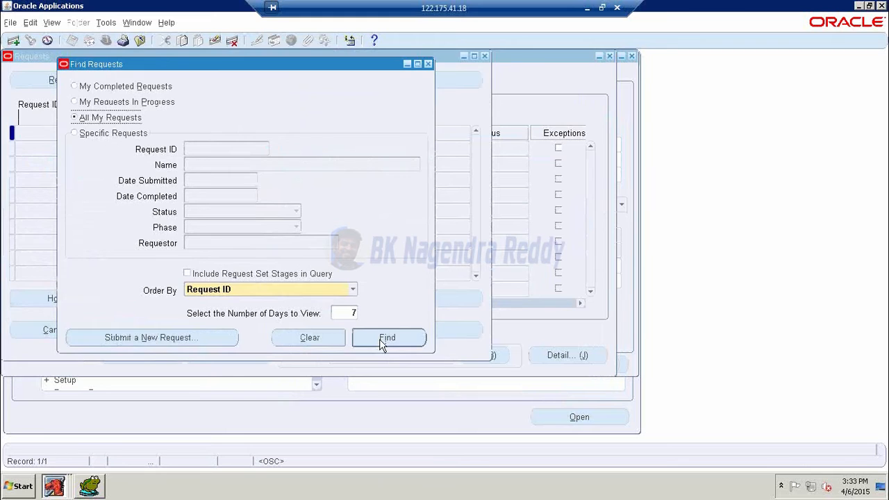
click(383, 339)
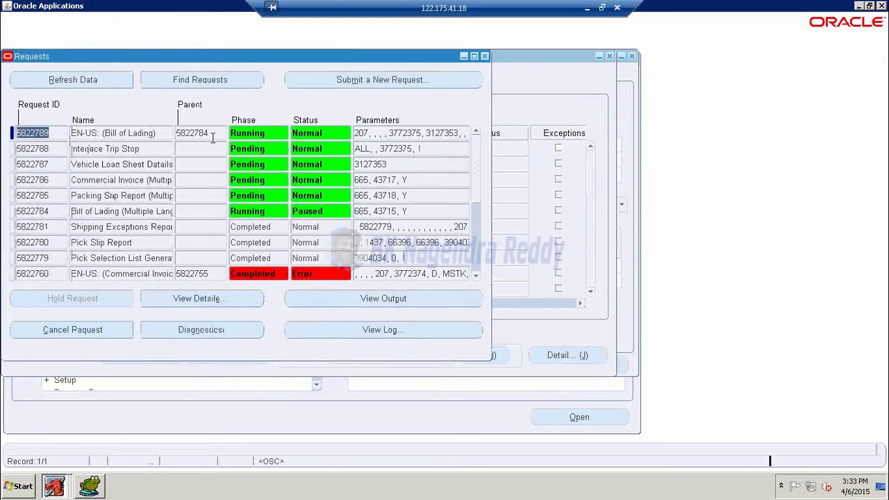
click(126, 208)
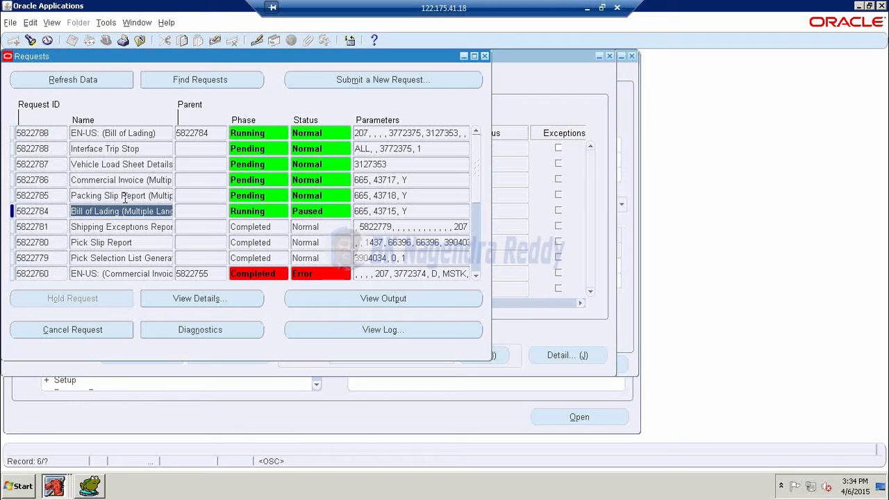
click(127, 196)
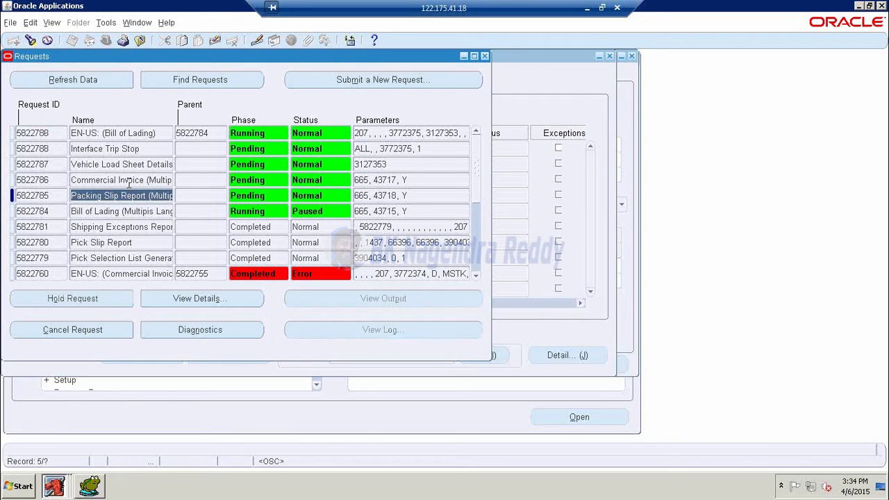
click(128, 180)
click(137, 164)
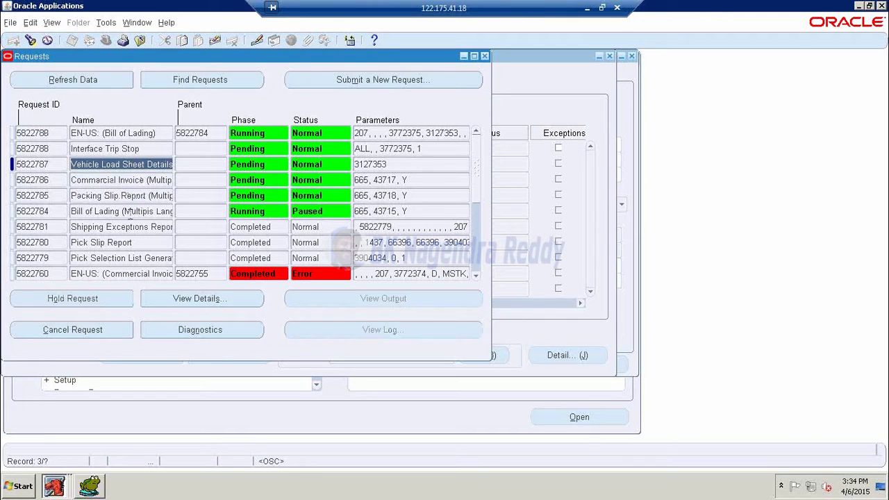
click(132, 211)
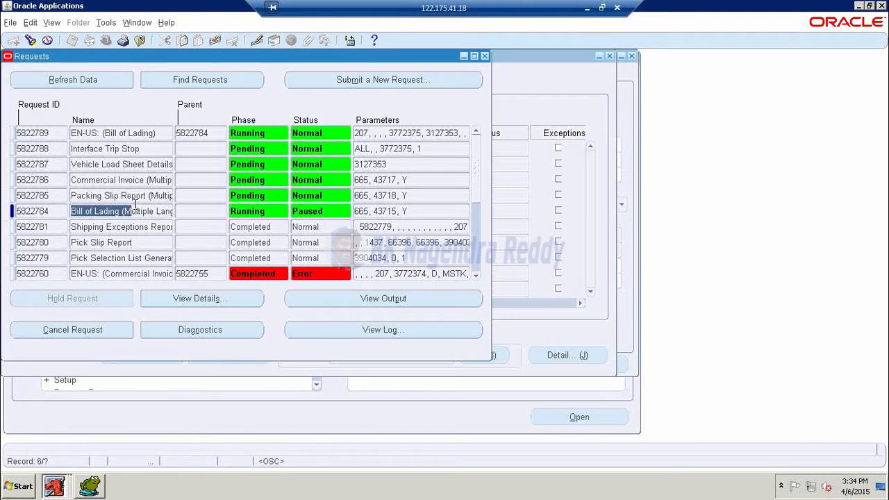
click(129, 195)
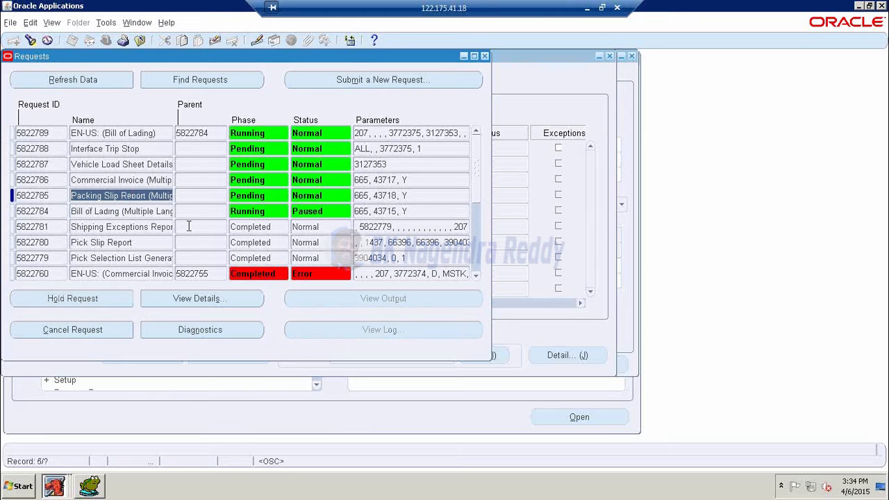
click(118, 165)
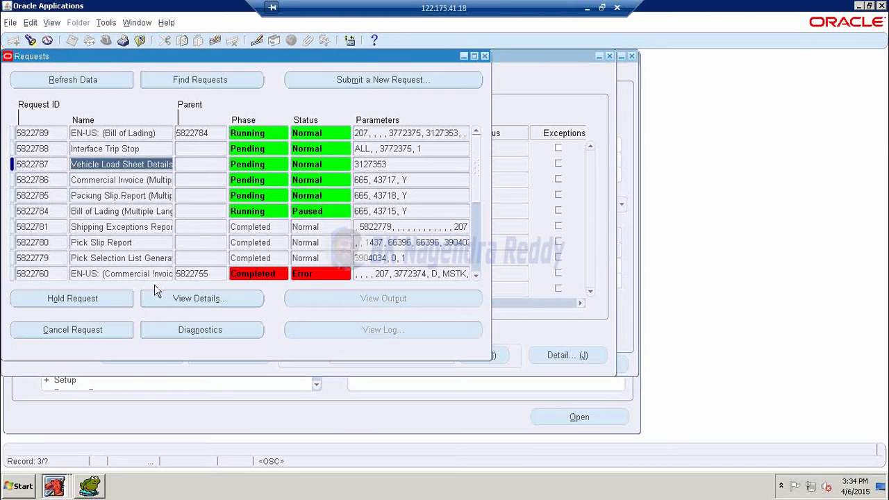
Refresh until Interface Trip Stop and all document requests show Completed, then close Requests
click(128, 148)
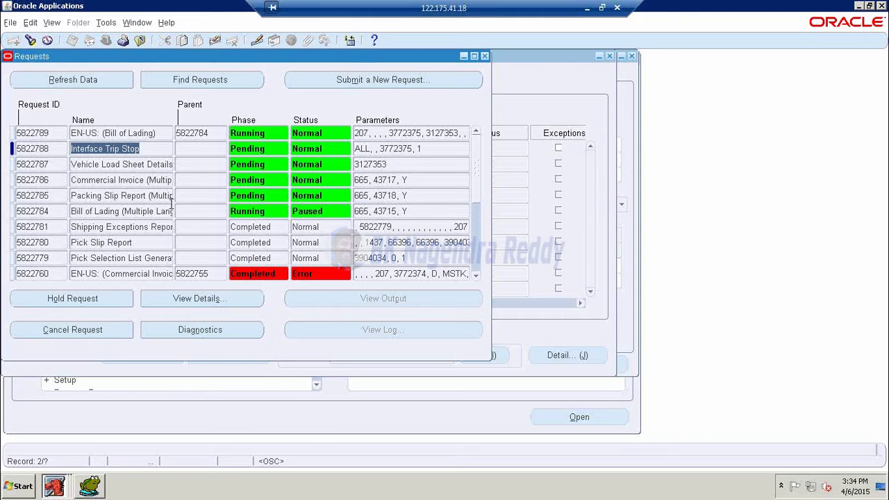
click(145, 180)
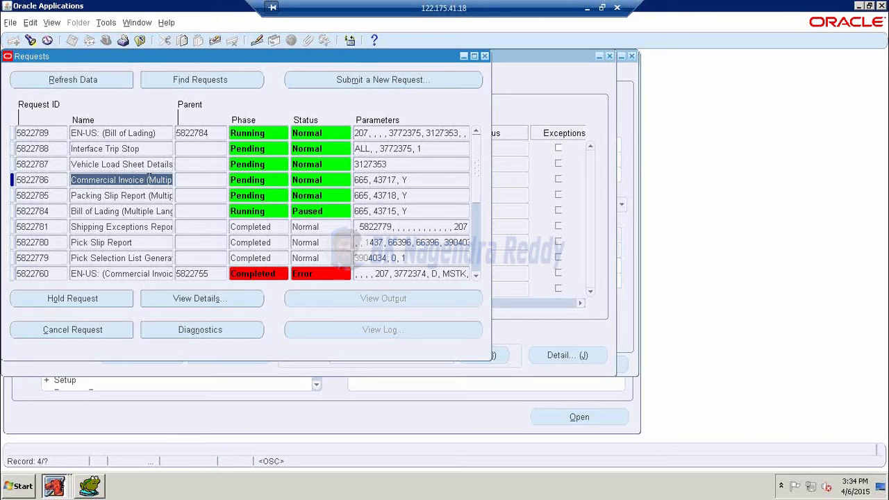
click(158, 211)
click(111, 148)
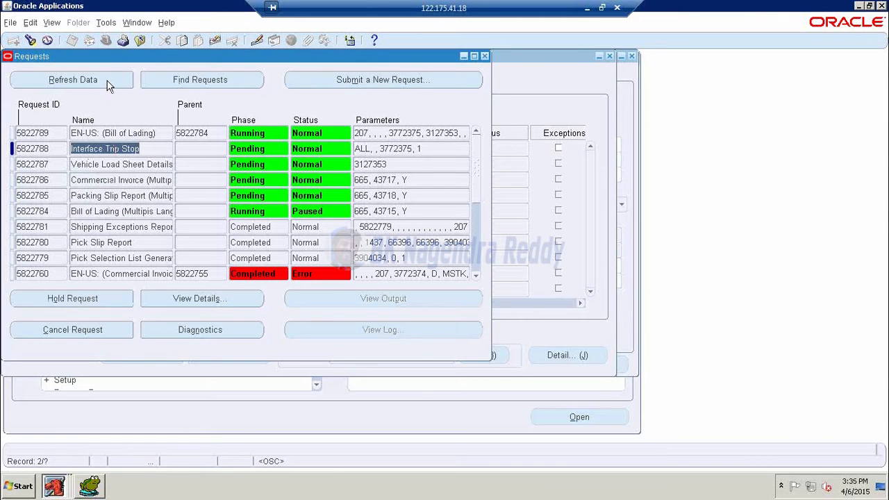
click(73, 80)
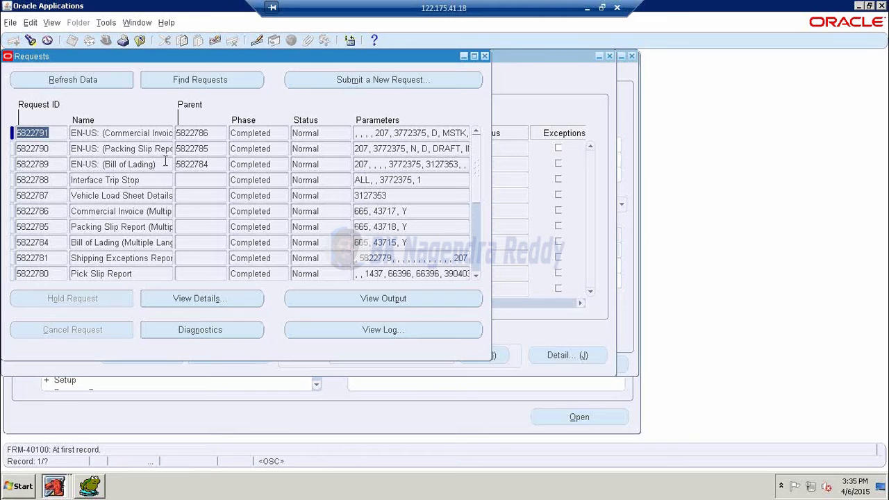
click(85, 78)
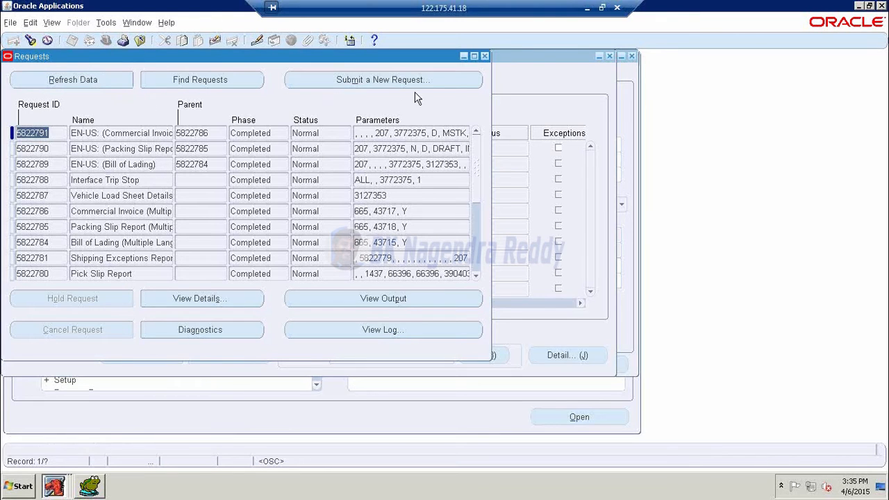
click(90, 486)
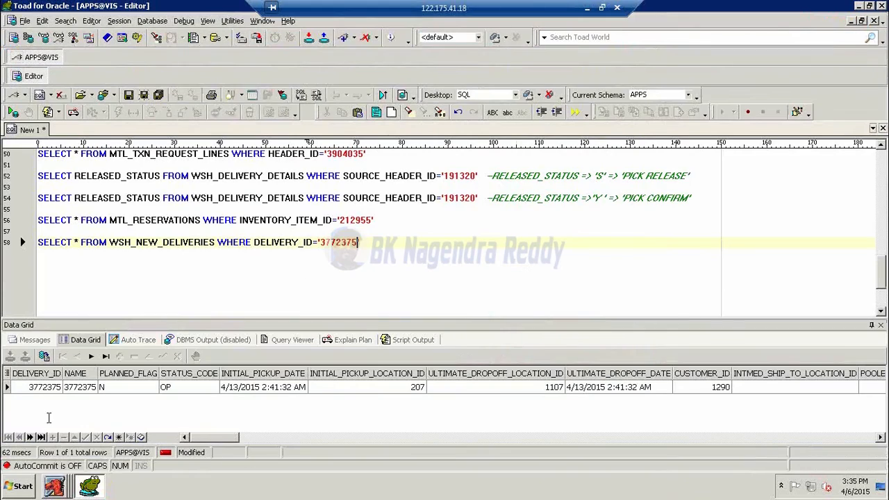
click(56, 488)
click(41, 458)
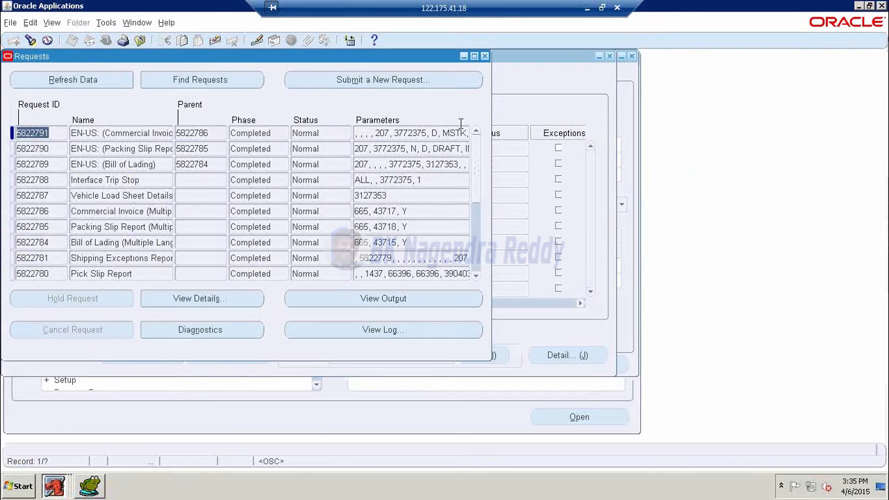
click(484, 55)
Check that the M1- Seattle Mfg pickup stop and the drop-off stop are both Closed
click(165, 331)
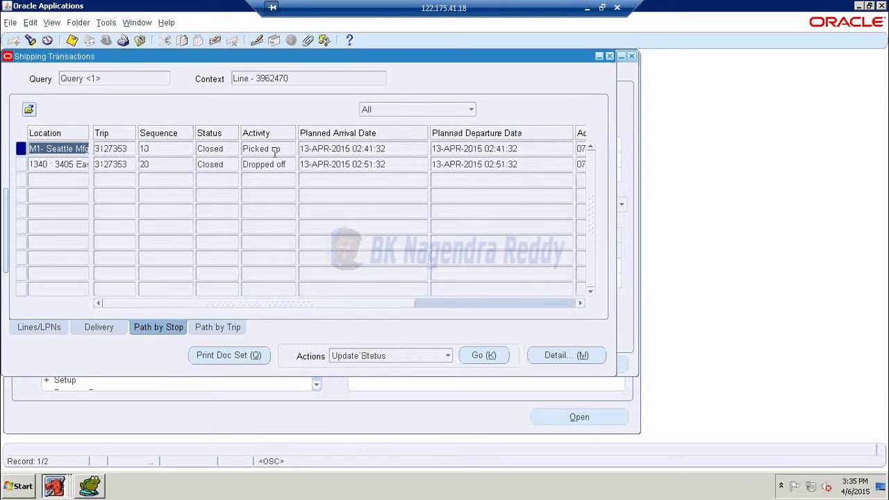
click(67, 151)
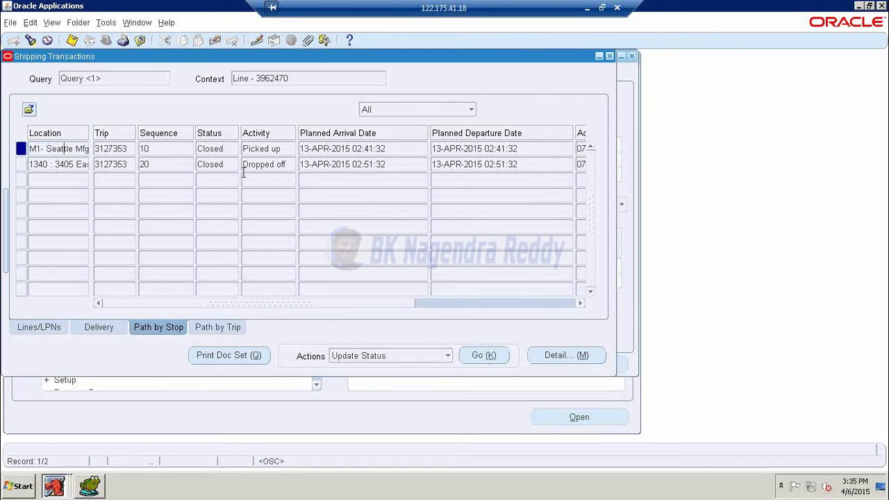
click(266, 166)
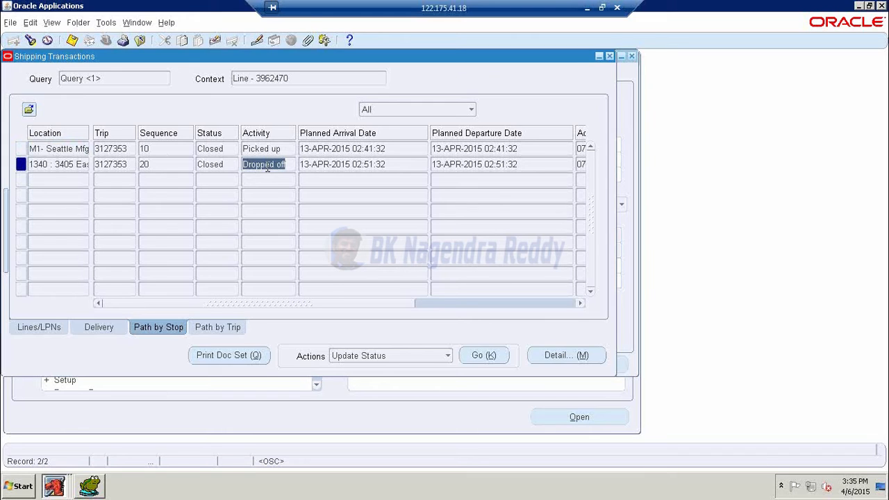
triple_click(59, 164)
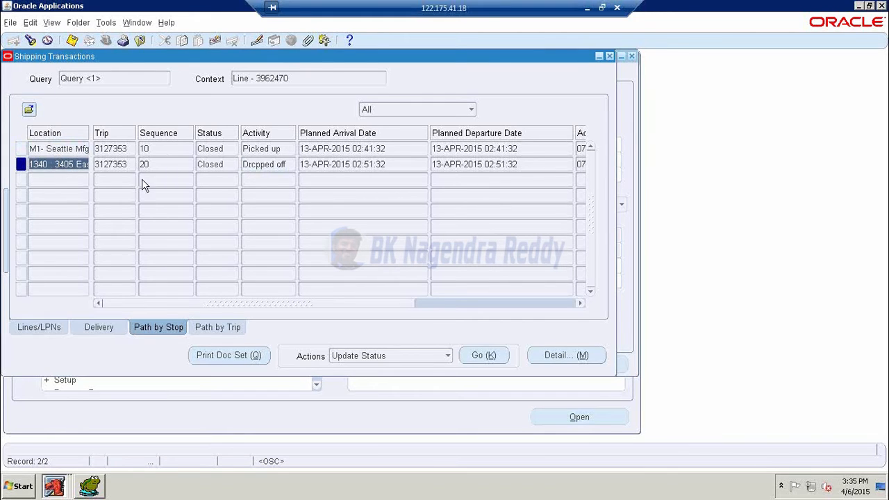
Confirm trip 3127353 shows Closed, then close Shipping Transactions
click(217, 330)
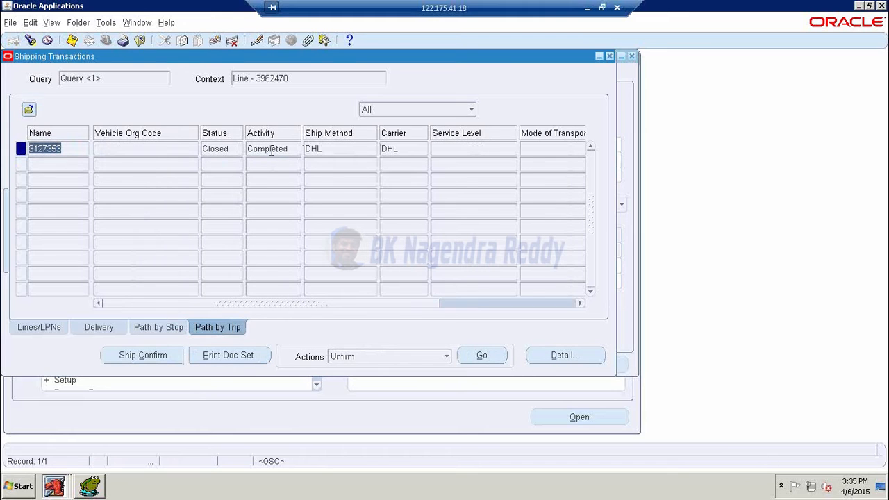
click(233, 150)
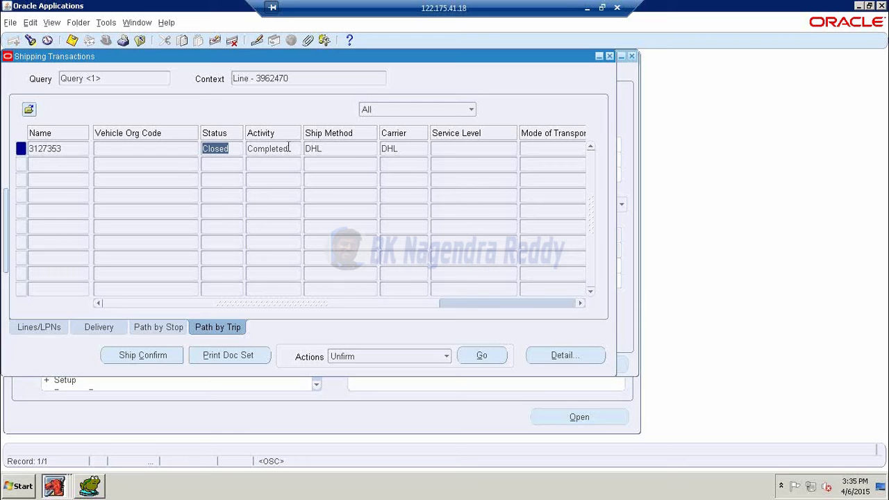
click(611, 55)
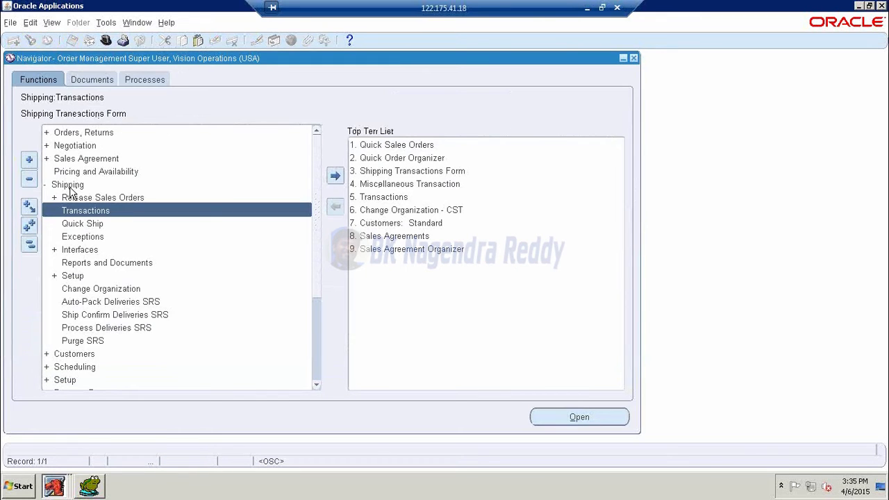
double_click(70, 184)
double_click(98, 134)
double_click(99, 147)
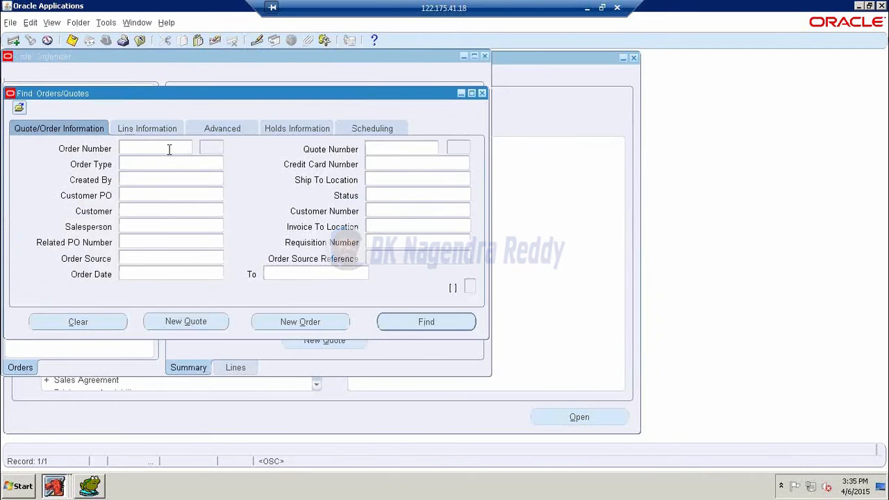
text(663864)
click(188, 163)
click(424, 323)
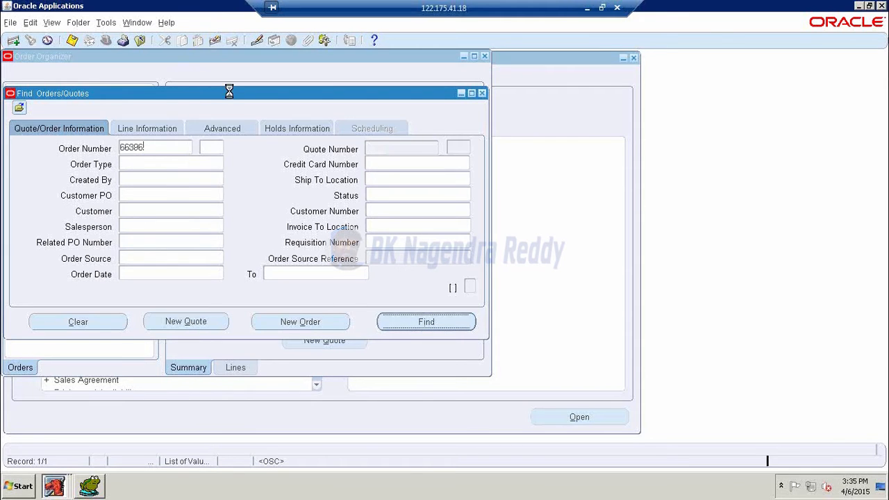
click(257, 321)
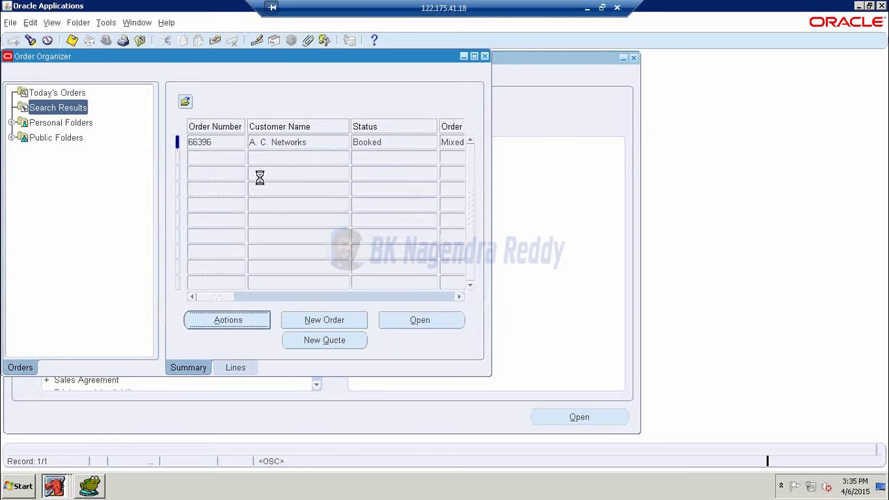
click(468, 402)
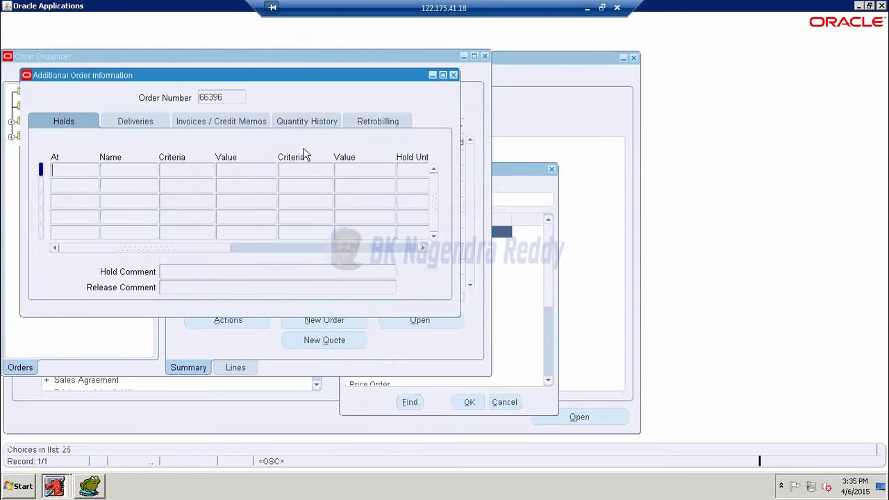
click(134, 121)
click(226, 177)
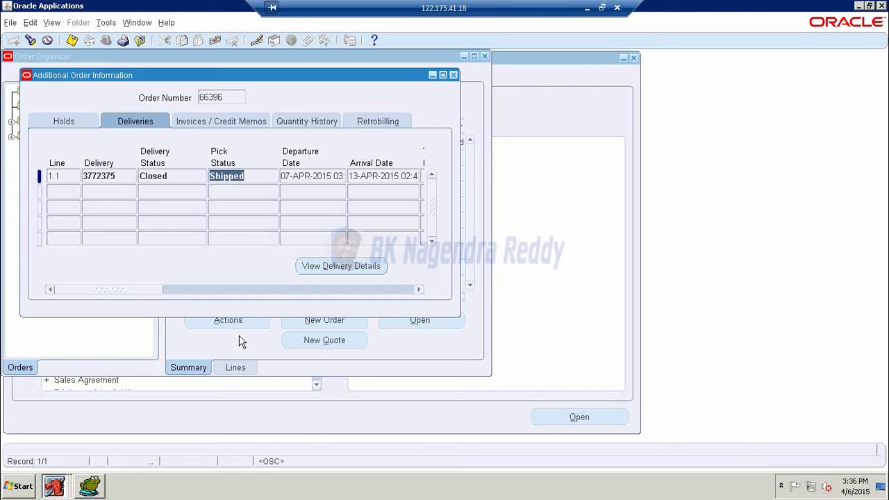
click(193, 117)
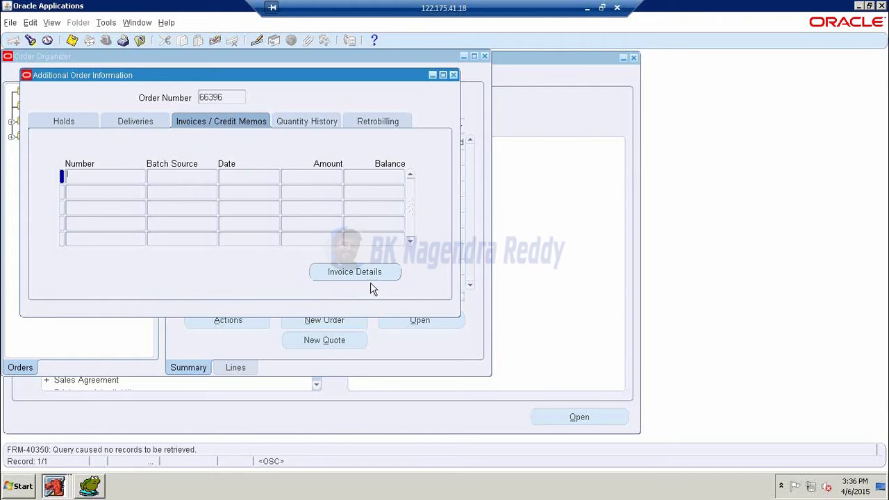
click(307, 126)
click(157, 123)
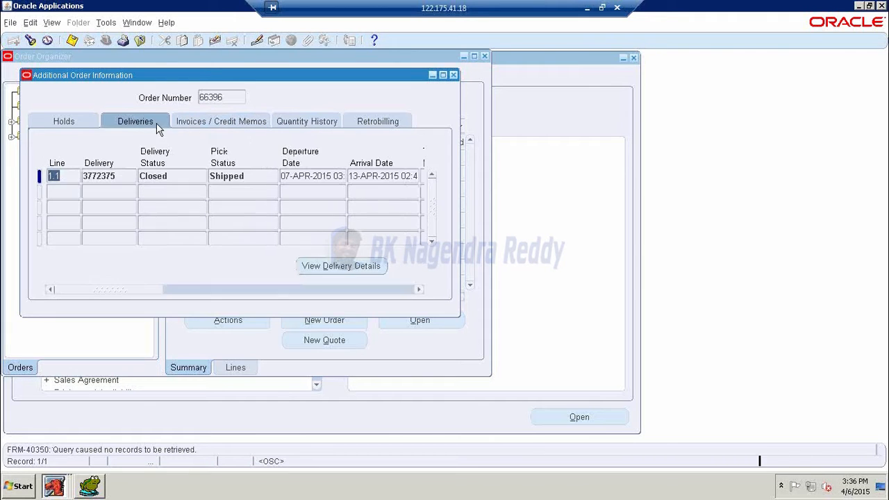
click(454, 75)
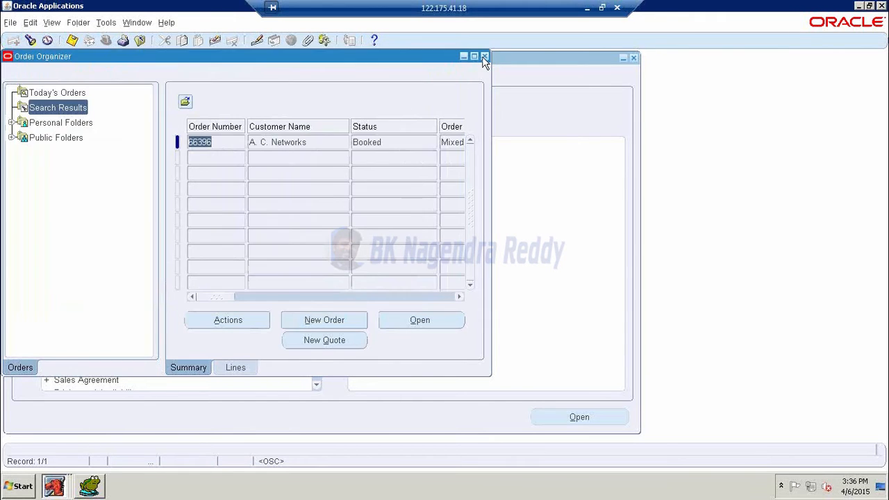
click(484, 57)
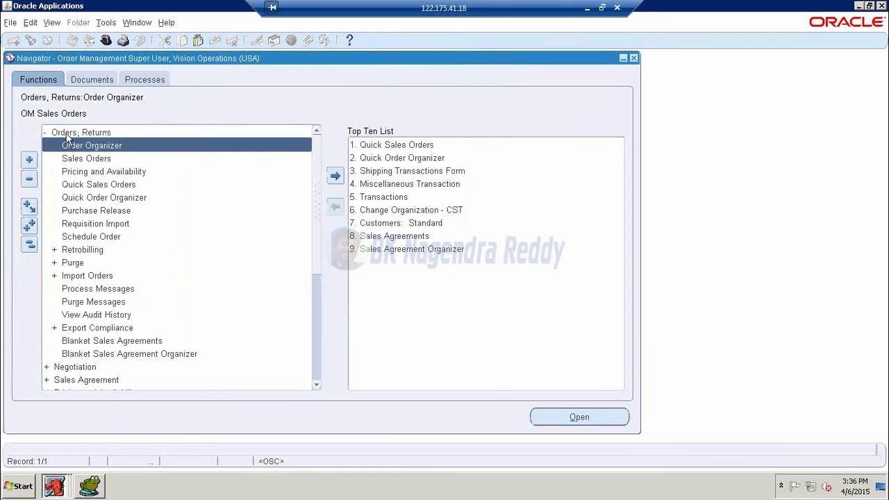
double_click(67, 134)
double_click(67, 135)
double_click(87, 159)
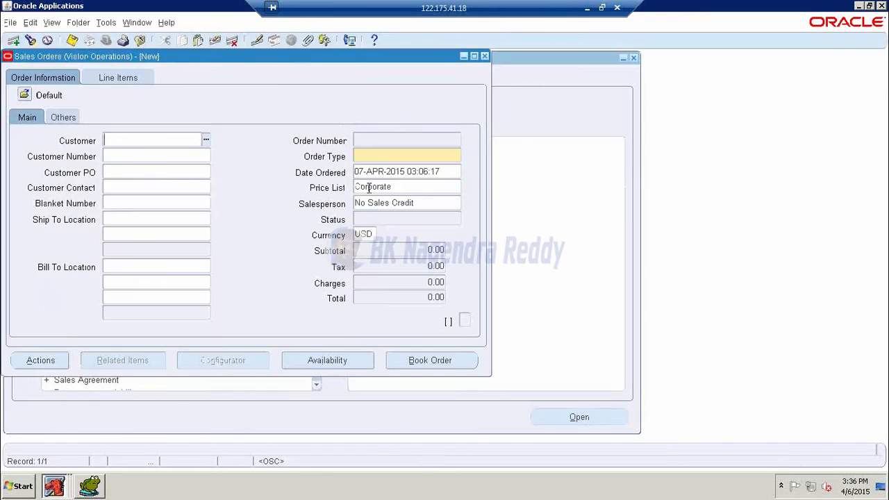
key(F11)
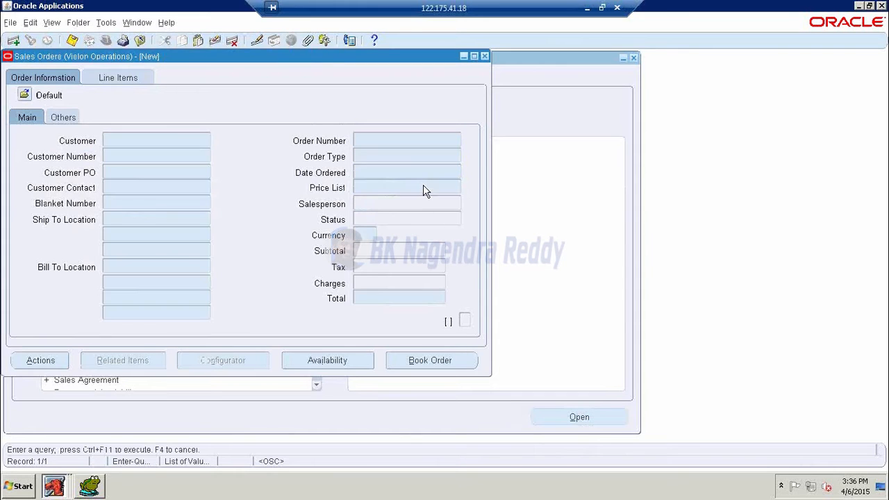
text(663)
text(36)
key(ctrl+F11)
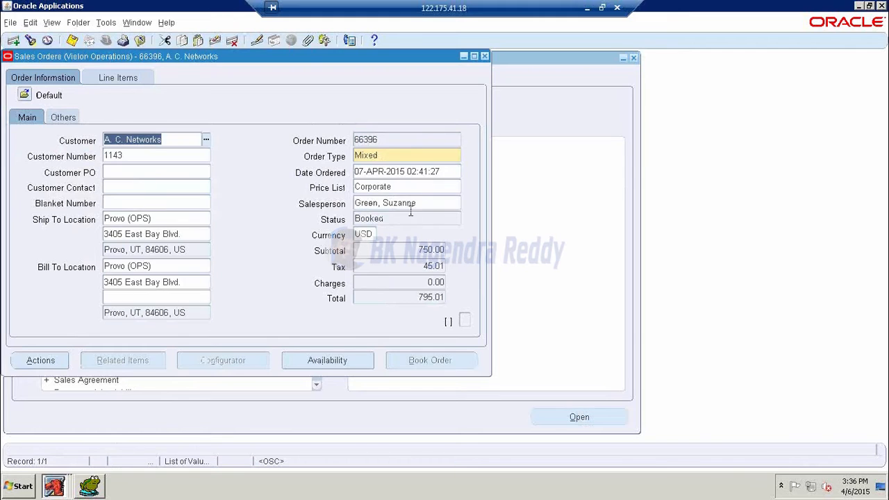
click(132, 80)
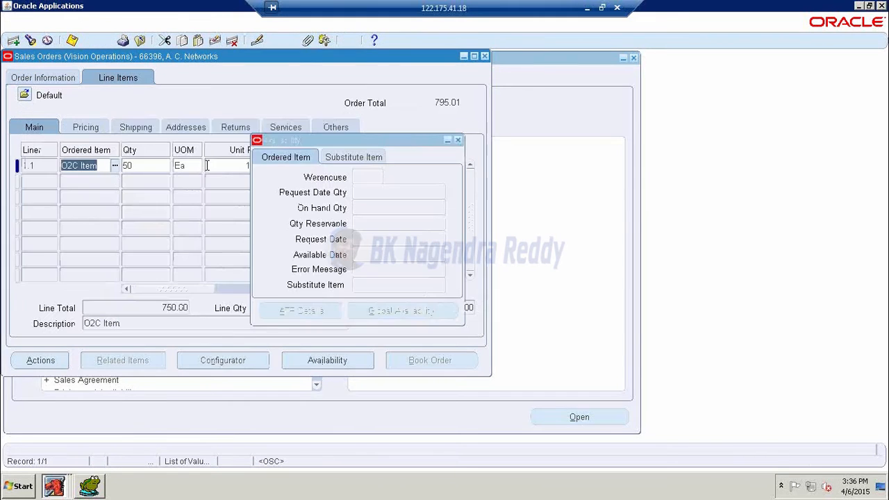
drag(426, 143, 653, 69)
click(148, 127)
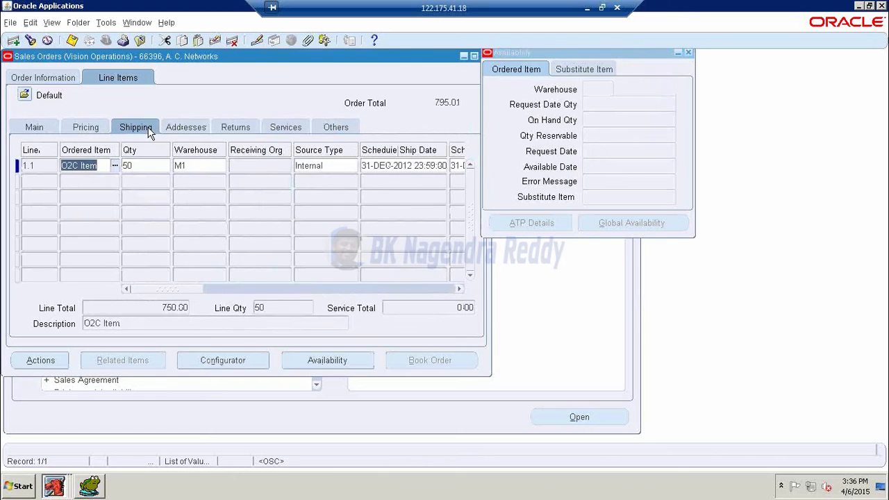
click(92, 129)
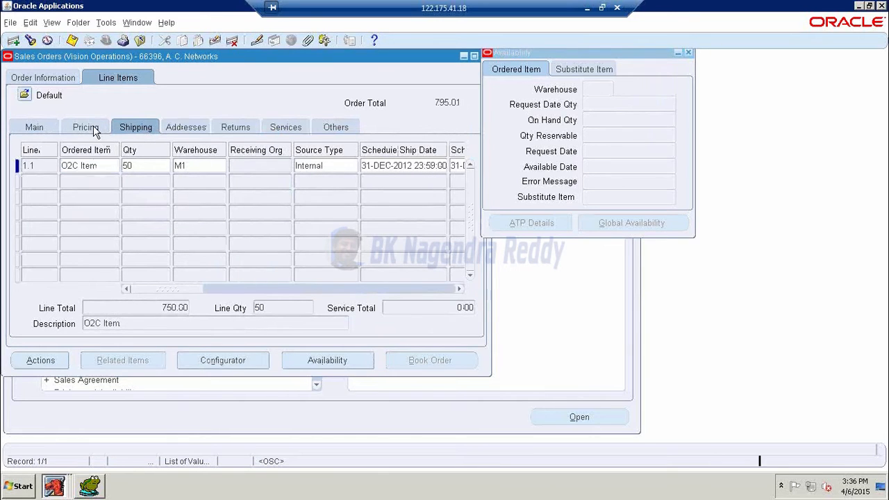
click(150, 130)
click(180, 132)
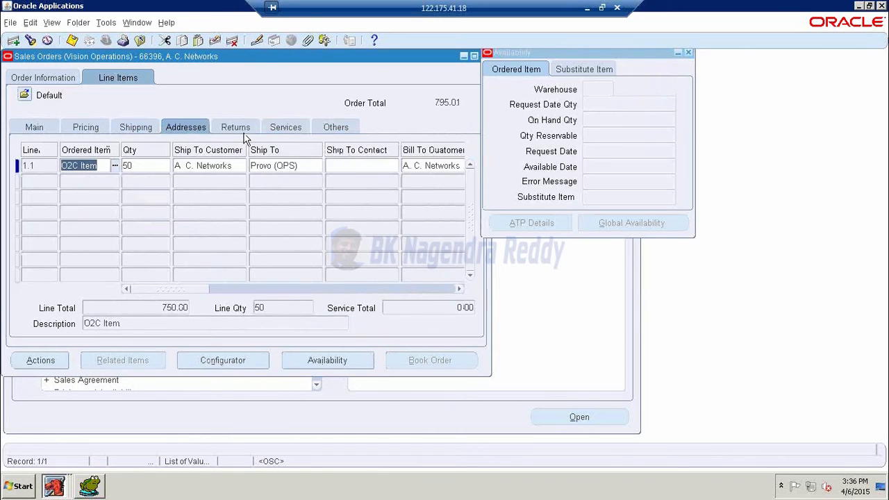
click(249, 133)
click(286, 130)
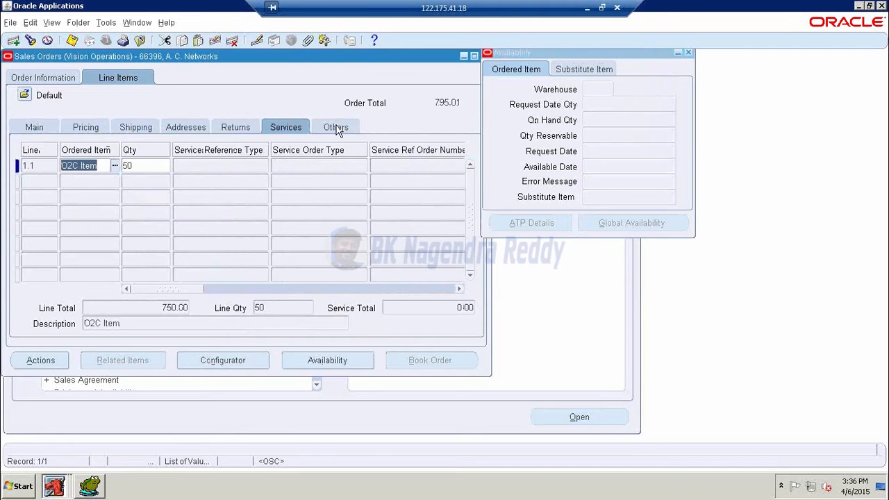
click(40, 127)
drag(201, 290, 254, 289)
click(307, 171)
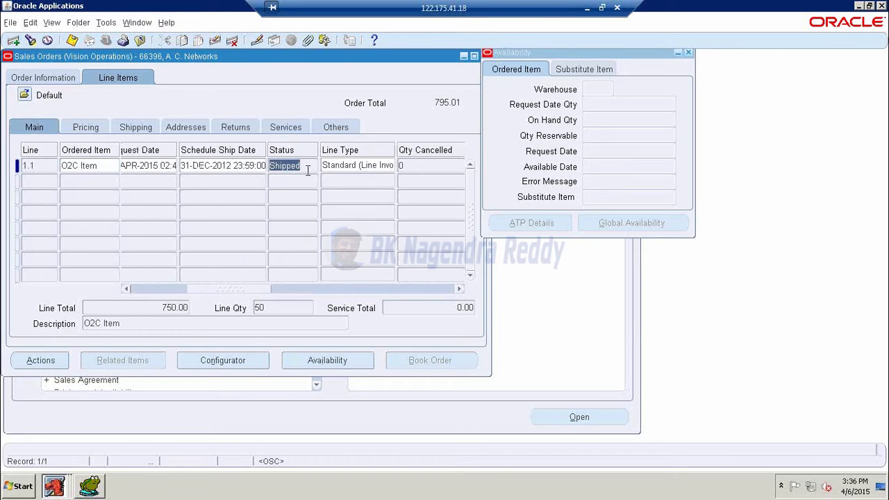
click(688, 53)
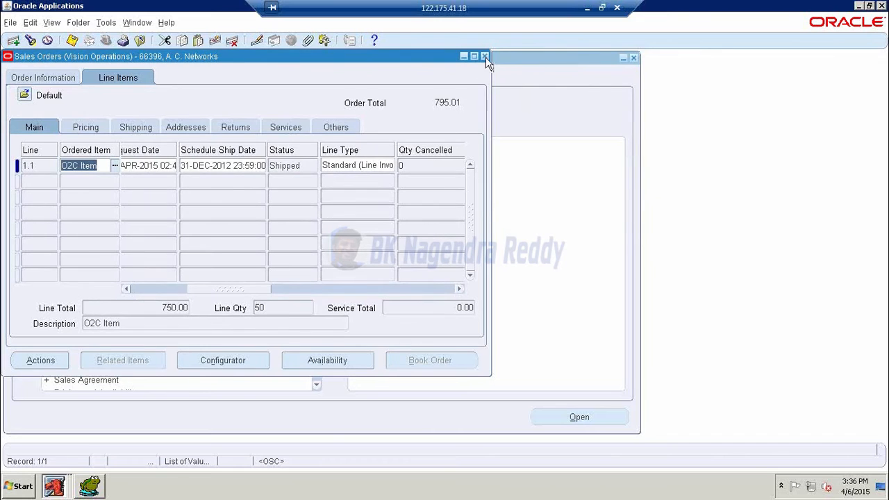
double_click(89, 146)
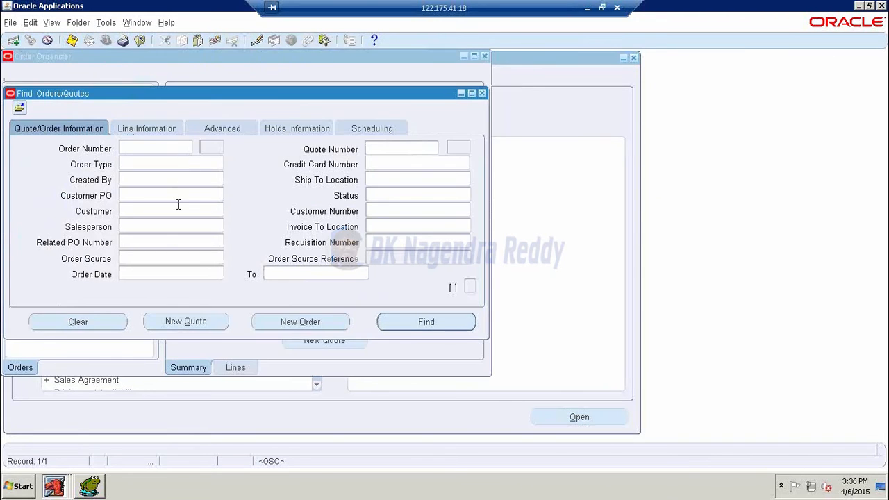
Search for the order by its order number in the Order Organizer
text(66386)
key(Tab)
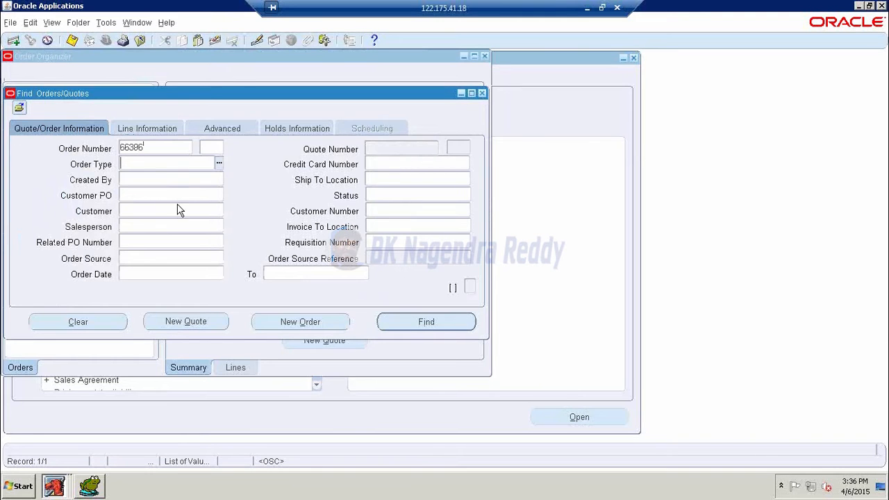
click(444, 325)
View delivery 3772375's shipping status: line 3962470 Interfaced, next step Not Applicable
click(216, 316)
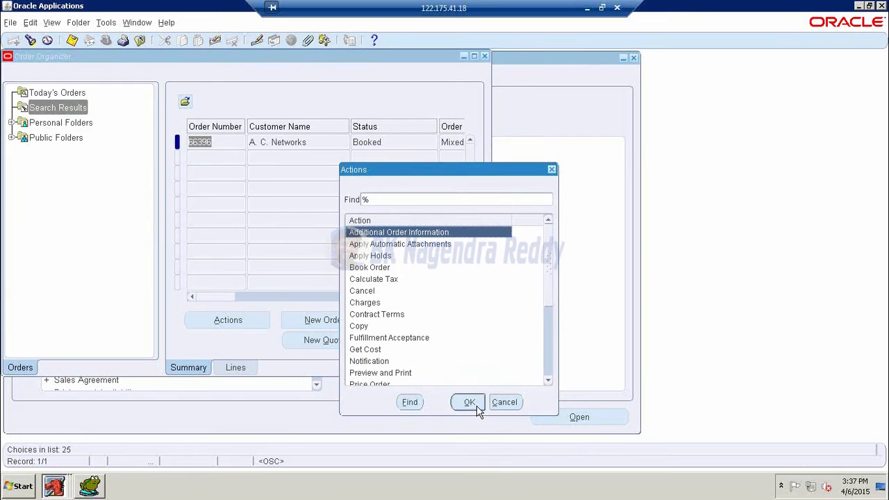
click(475, 405)
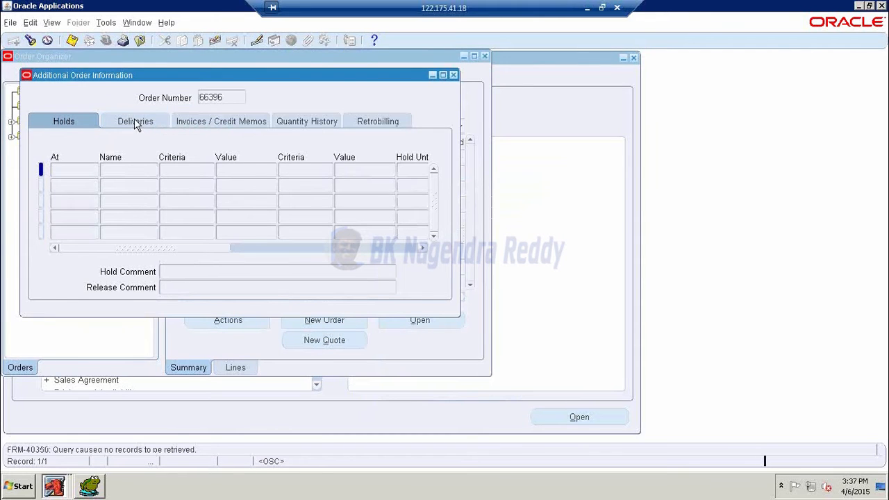
click(134, 120)
click(329, 268)
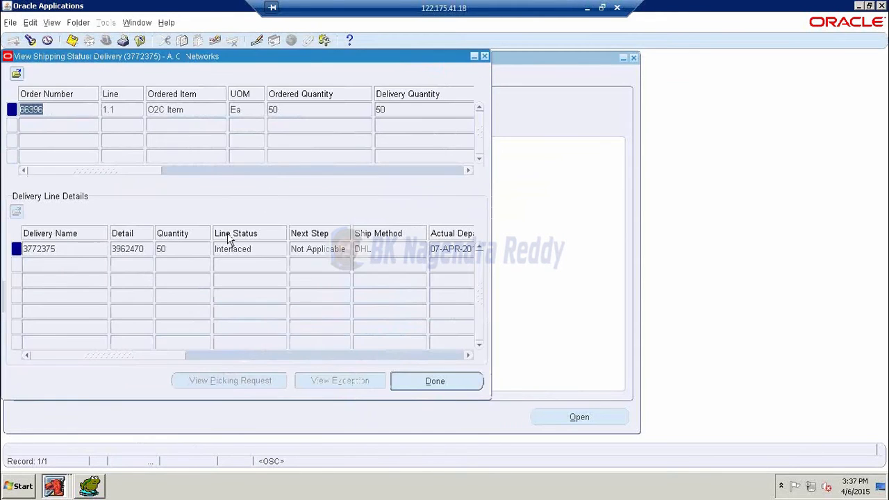
drag(317, 253, 291, 249)
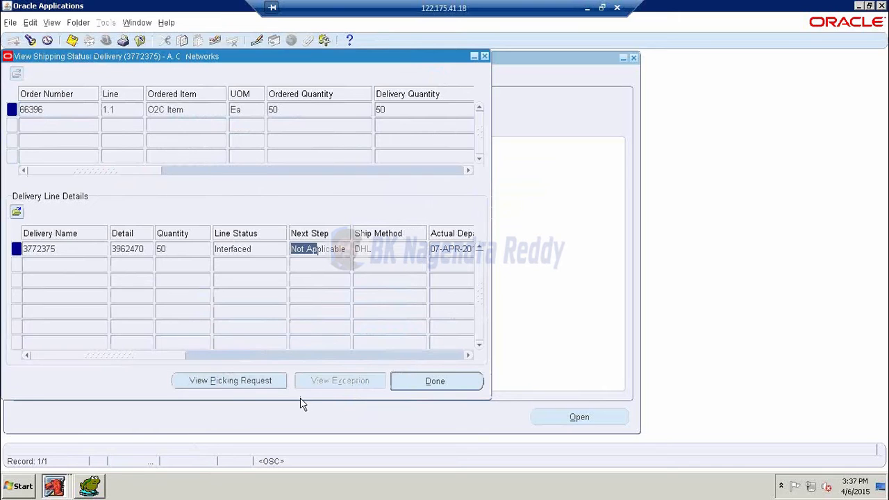
double_click(264, 250)
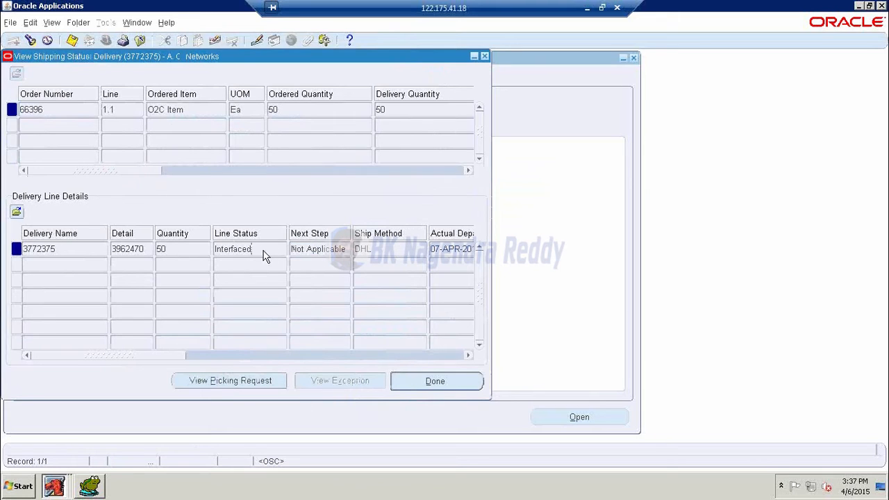
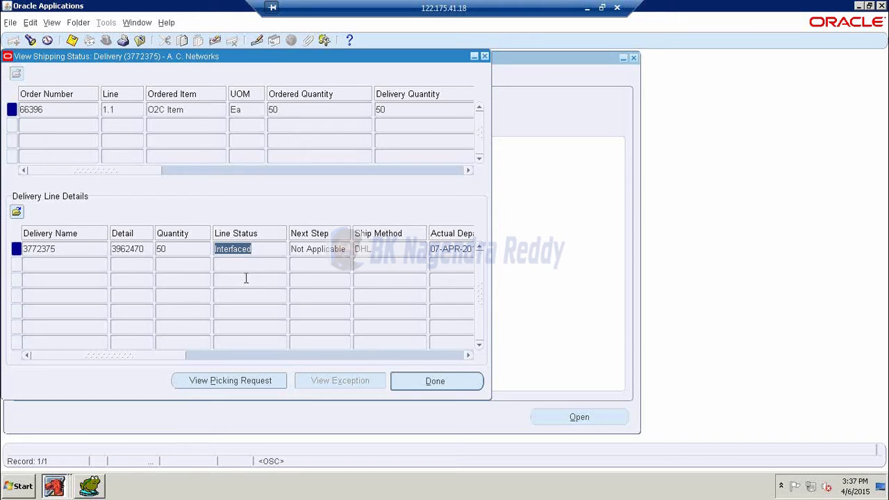
Rerun the line 52 released-status query, which now returns C
click(97, 484)
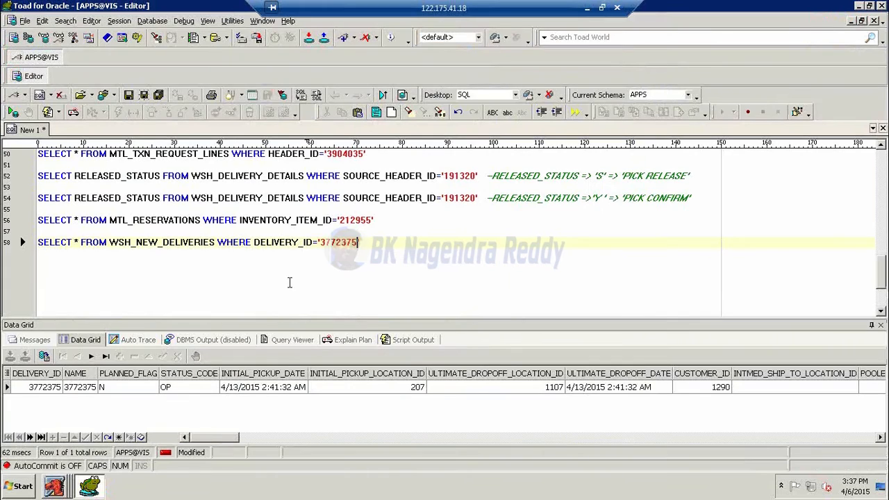
scroll(327, 257, up, 1)
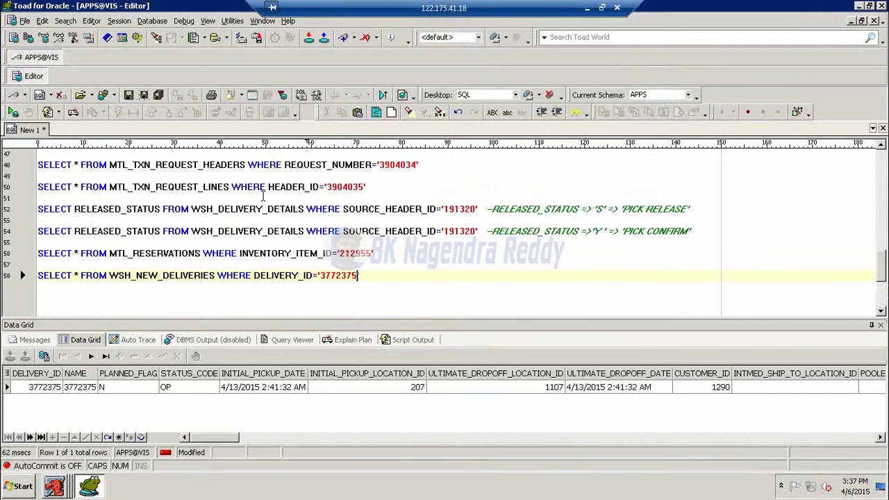
click(214, 208)
key(F9)
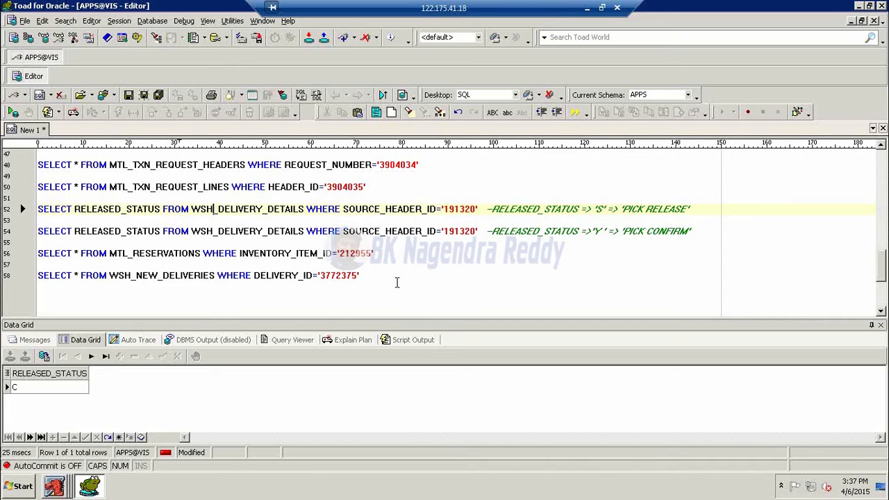
Start a new blank line below the WSH_NEW_DELIVERIES query
click(407, 303)
key(Return)
key(Return)
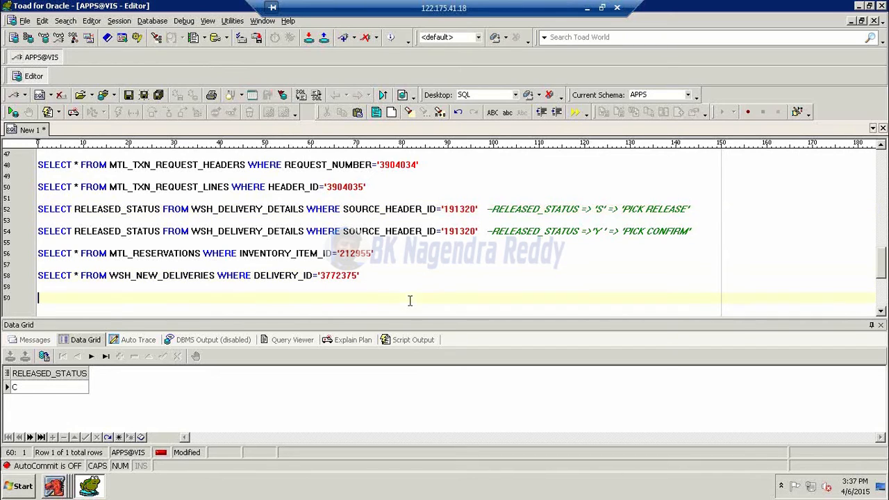
scroll(442, 281, up, 1)
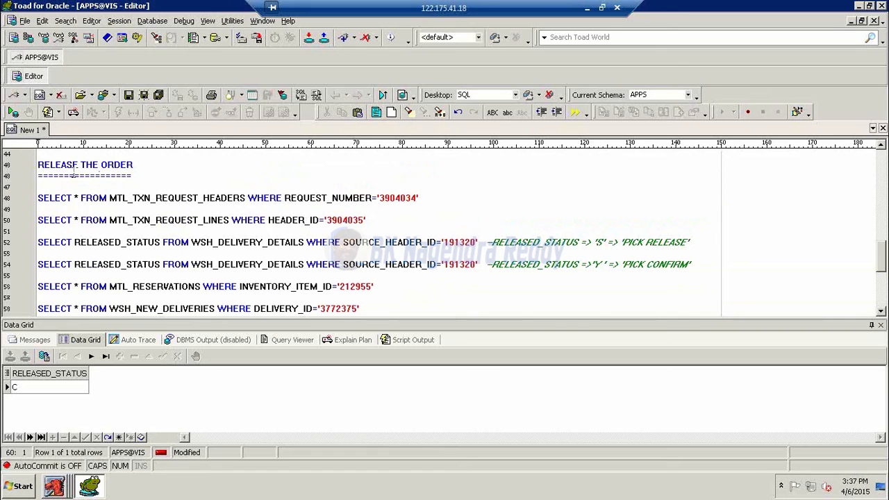
scroll(262, 206, down, 1)
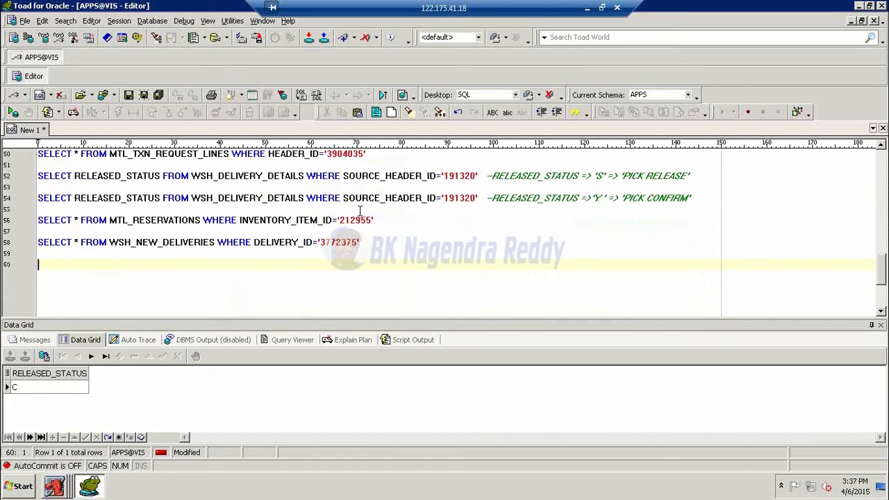
scroll(360, 209, up, 1)
scroll(364, 214, down, 1)
Add a 'SHIP THE ORDER' heading underlined with equals signs
text(SHIP E)
key(BackSpace)
text(ORDER)
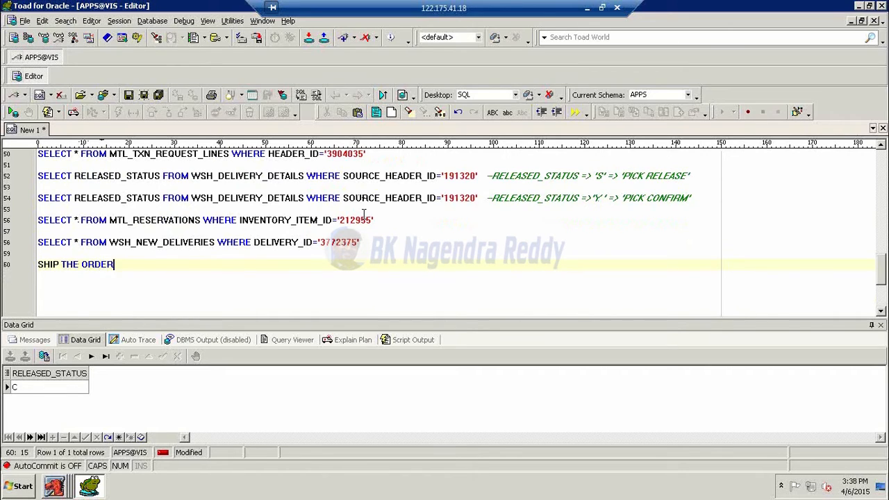
key(Return)
text(=================)
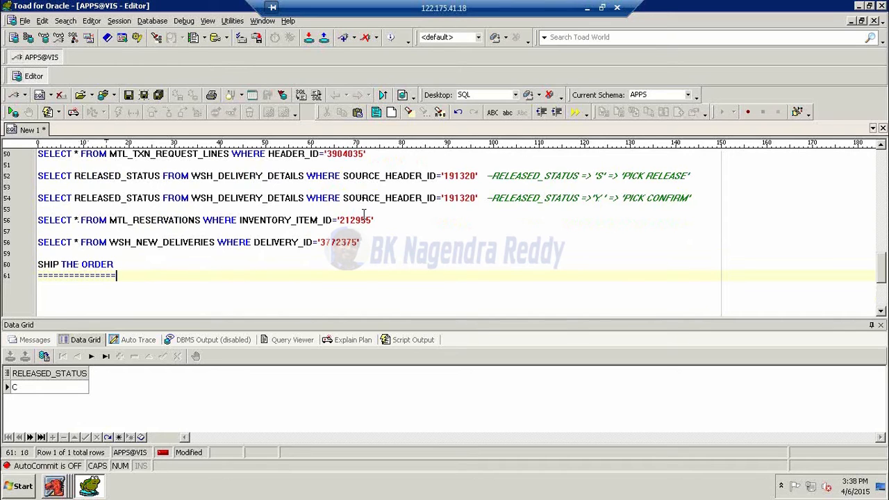
Rerun the line 37 order-lines flow-status query, which now returns SHIPPED
scroll(375, 222, up, 3)
scroll(246, 210, up, 3)
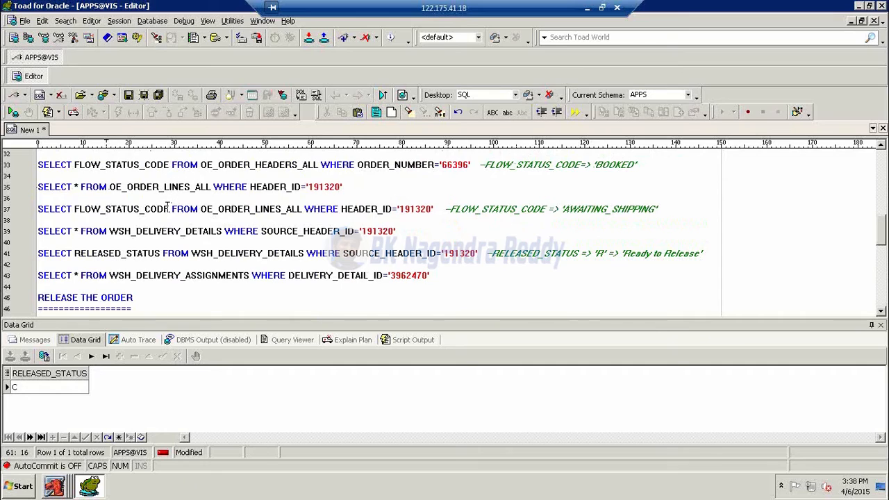
click(191, 209)
key(F9)
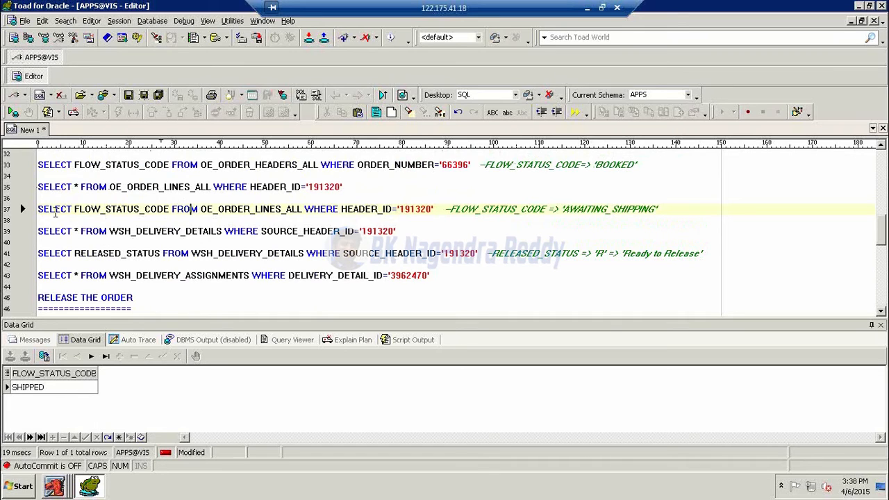
Select the order queries on lines 31–37 for copying
scroll(41, 177, up, 1)
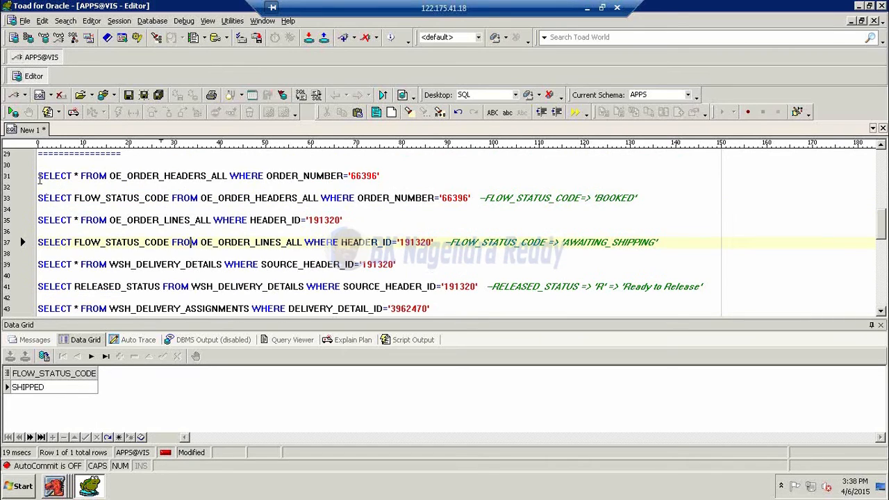
drag(38, 176, 696, 243)
key(ctrl+c)
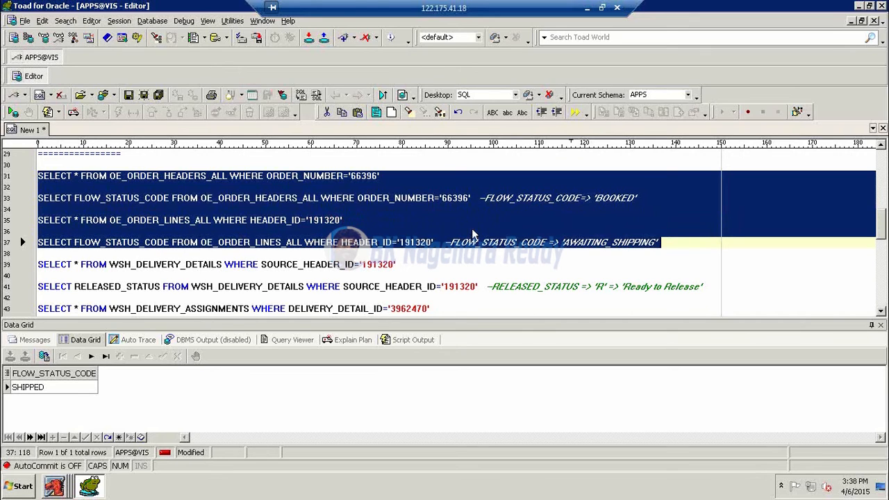
scroll(475, 236, down, 11)
click(83, 188)
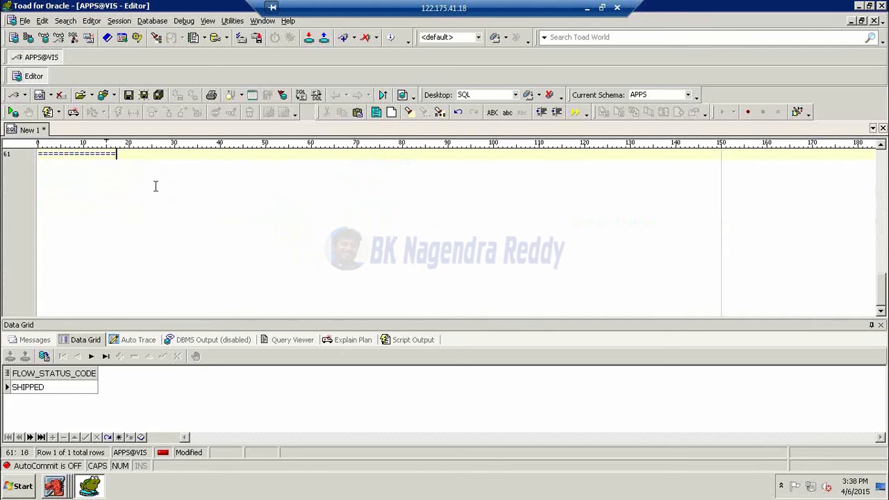
Paste the copied order queries under the SHIP THE ORDER heading and run the last one
key(Return)
key(Return)
key(ctrl+v)
key(F9)
click(43, 187)
scroll(206, 243, up, 1)
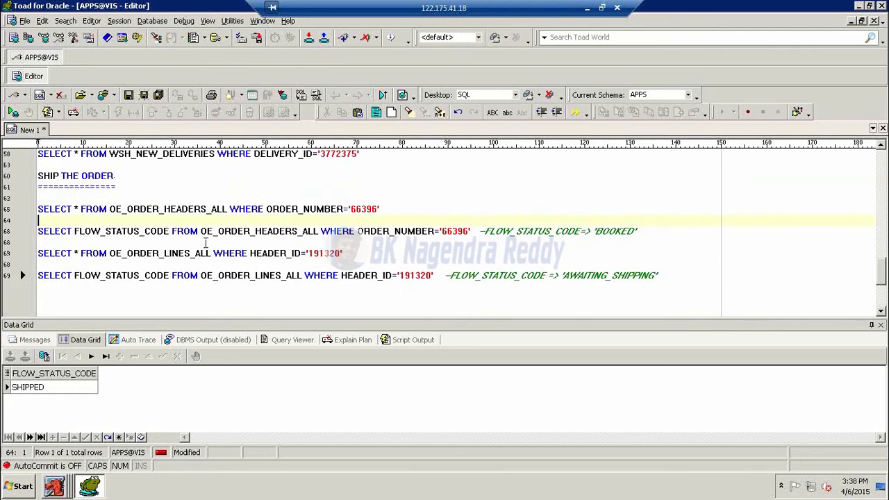
scroll(205, 243, up, 2)
Copy the line 54 released-status query to line 71 and run it, returning C
click(40, 176)
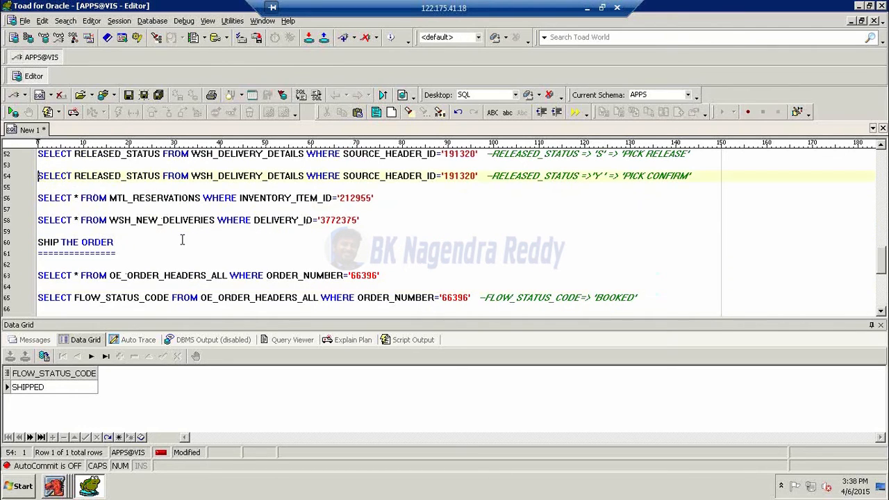
key(shift+End)
key(ctrl+c)
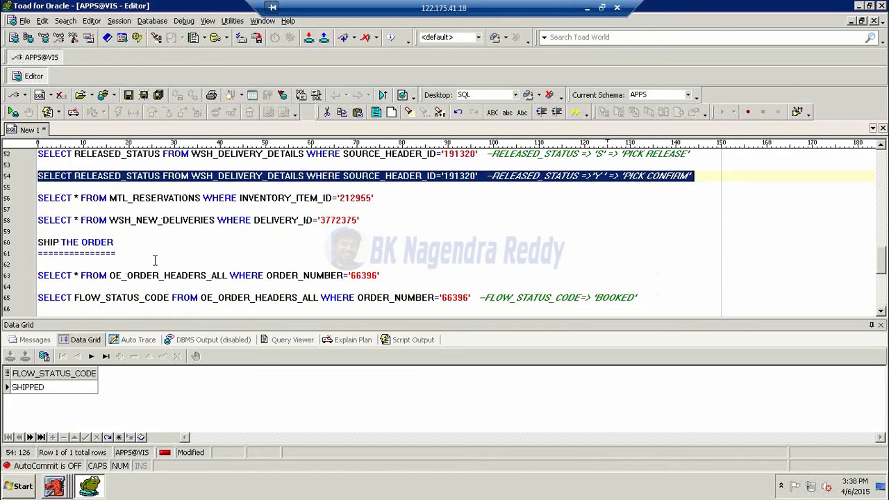
key(ctrl+End)
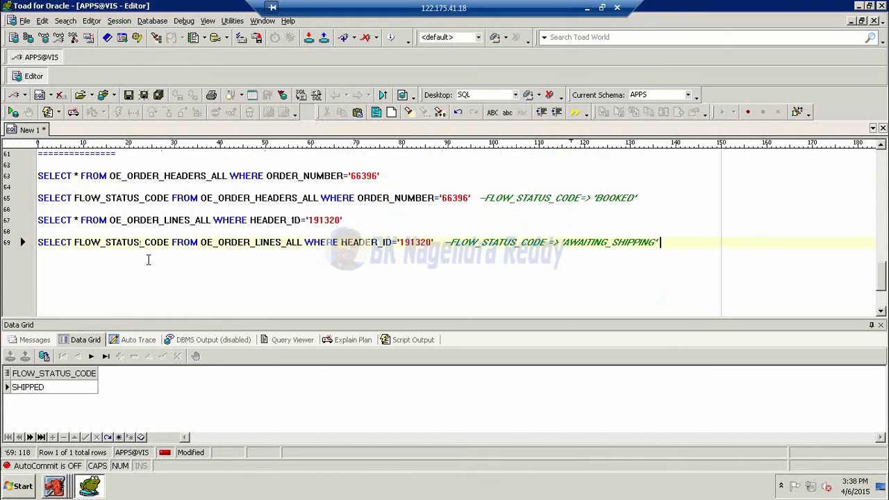
key(Return)
key(Return)
key(ctrl+v)
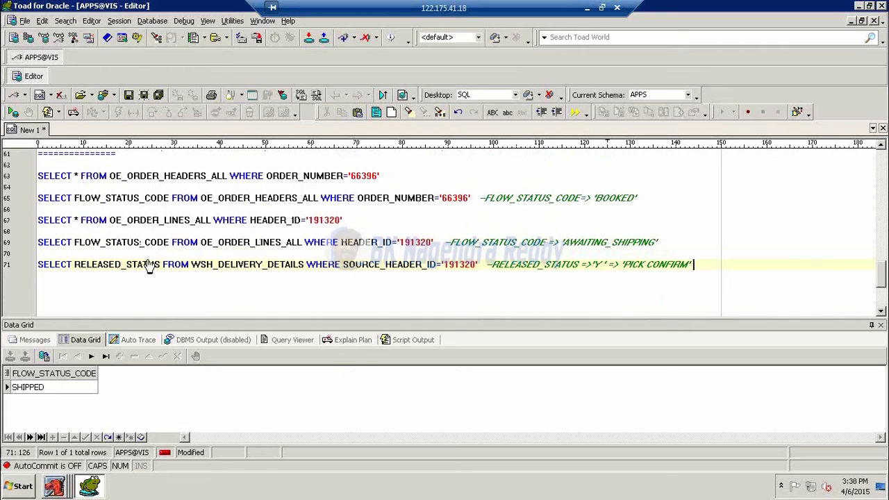
key(F9)
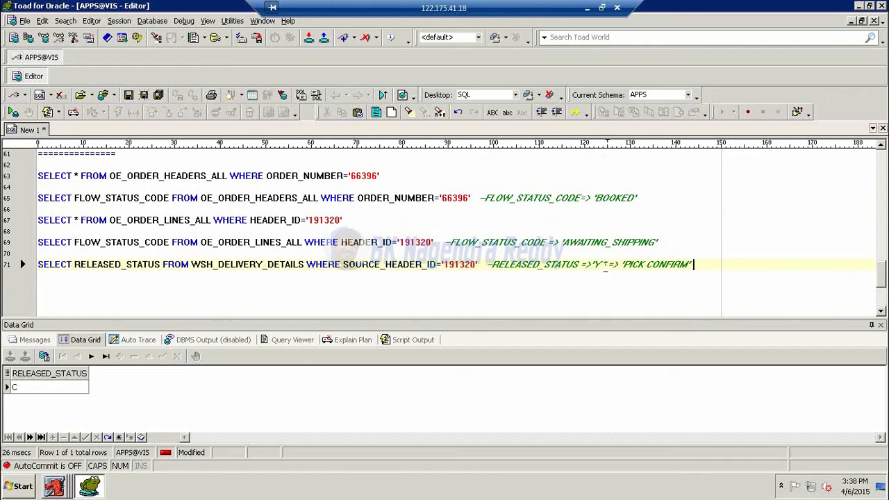
Edit line 71's comment to read RELEASED_STATUS 'C' => 'SHIPPED'
click(486, 264)
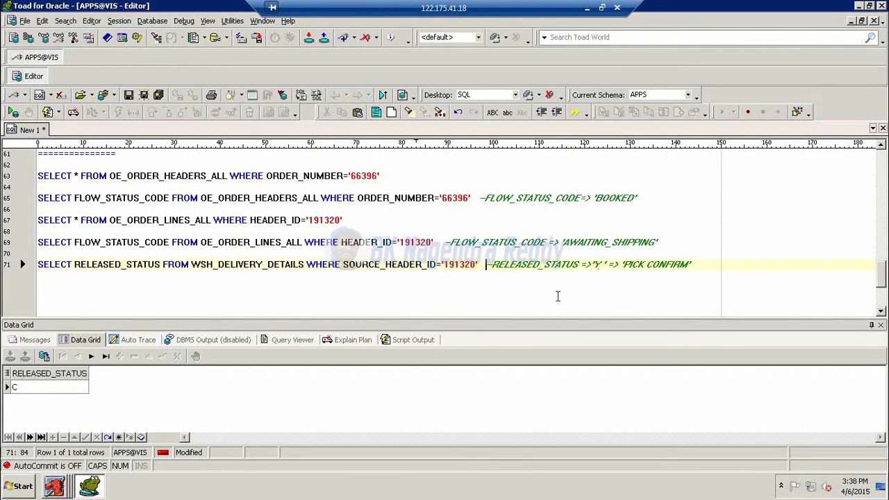
key(Delete)
key(Delete)
key(Right)
key(Right)
key(Right)
key(Right)
key(Right)
key(Right)
key(Right)
key(Right)
key(Right)
key(Right)
key(Right)
key(Right)
key(Right)
key(Right)
key(Right)
key(Right)
key(Right)
key(Right)
key(Right)
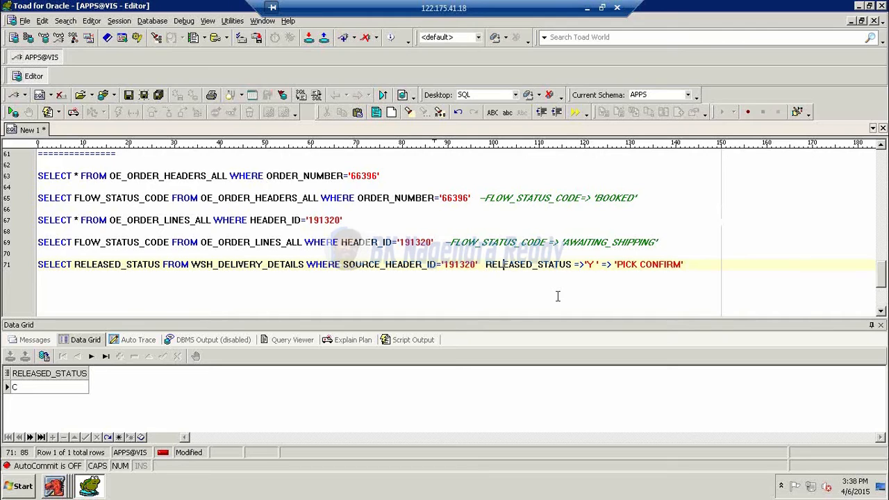
key(Right)
key(Right)
key(BackSpace)
key(BackSpace)
text(C')
key(Right)
key(Right)
key(Right)
key(Right)
key(Right)
key(shift+Right)
key(shift+Right)
key(shift+Right)
key(shift+Right)
key(shift+Right)
key(shift+Right)
key(shift+Right)
key(shift+Right)
key(shift+Right)
key(shift+Right)
key(shift+Right)
key(shift+Right)
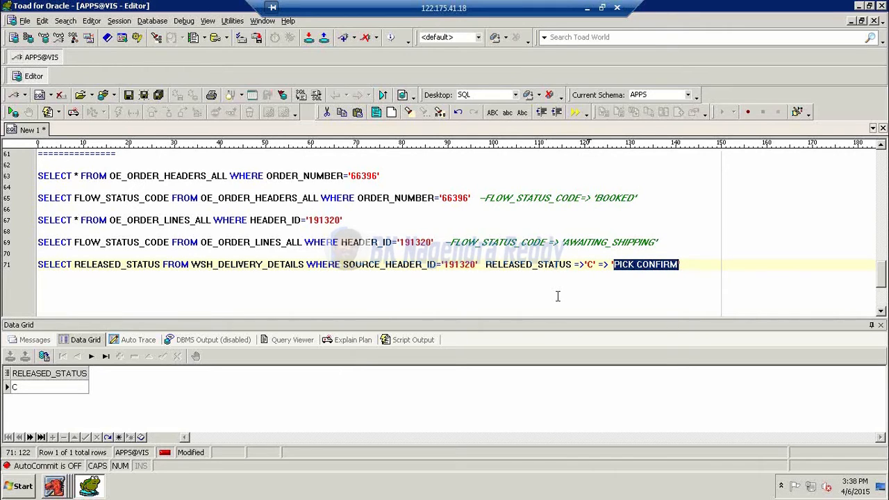
text(SHIPPE)
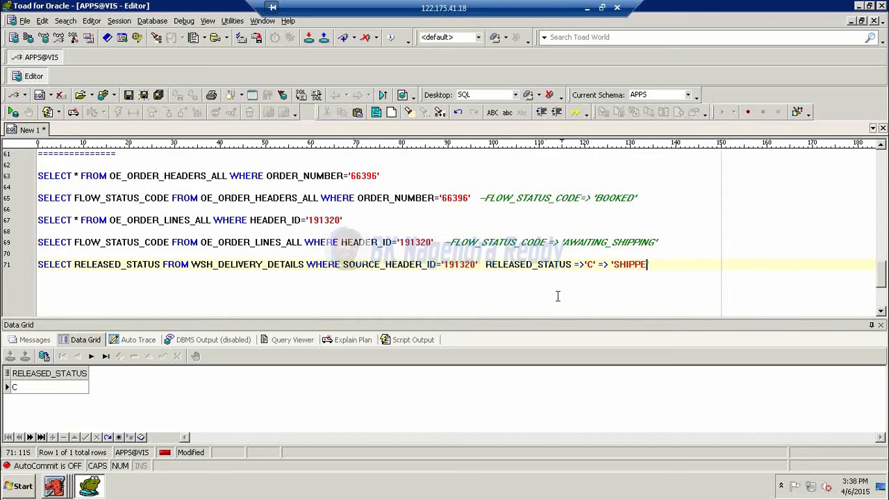
text(D')
Run the MTL_RESERVATIONS query on line 56
scroll(316, 238, up, 2)
click(228, 155)
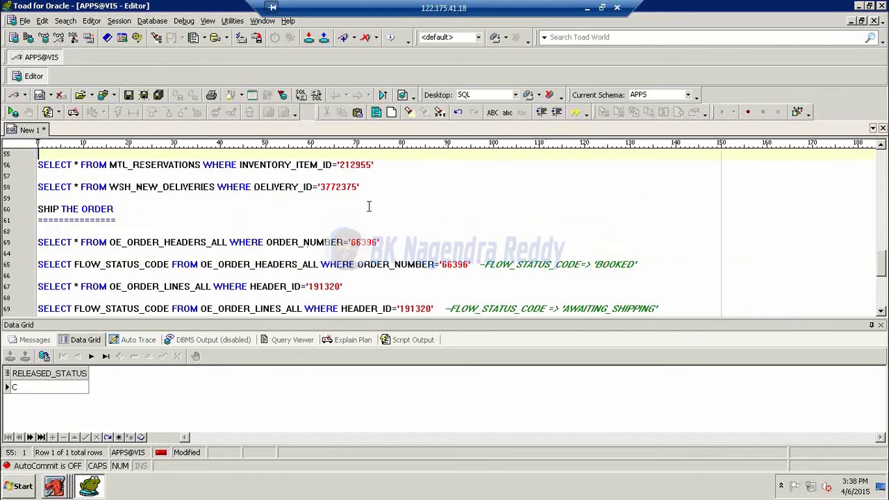
click(325, 166)
key(F9)
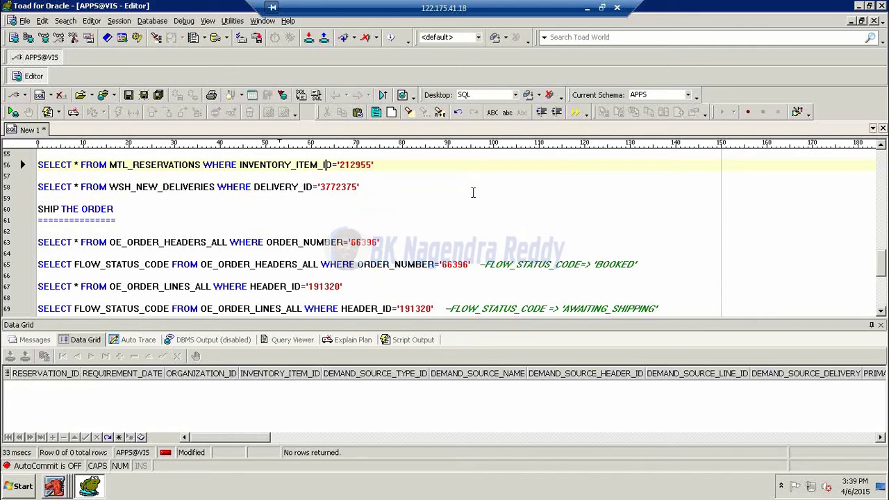
Copy the reservations query to line 73 at the end of the script
click(403, 165)
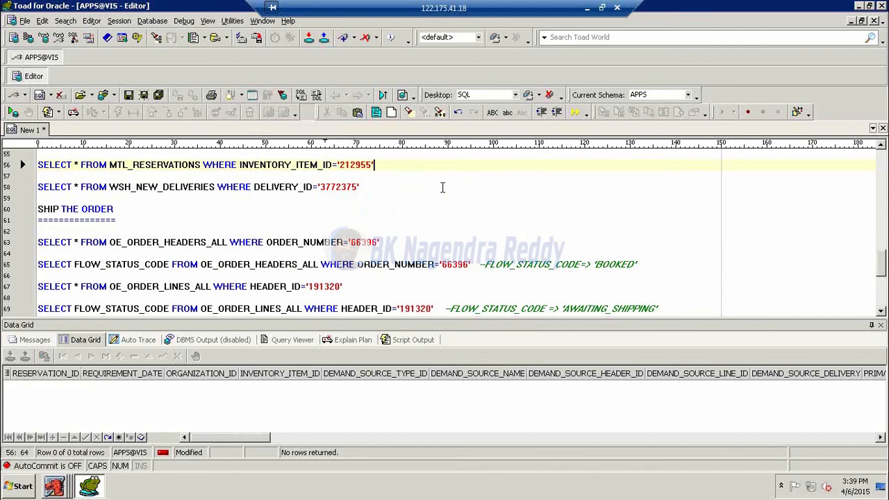
key(shift+Home)
key(ctrl+c)
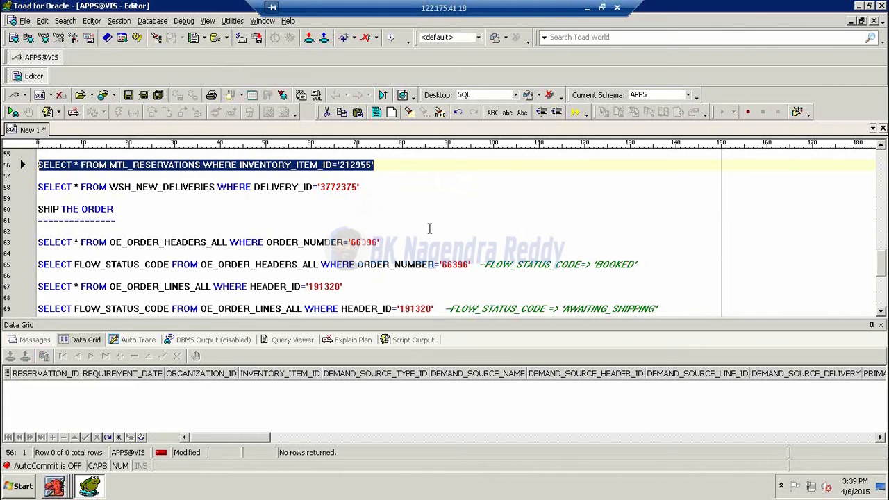
scroll(426, 228, down, 3)
click(324, 256)
key(Return)
key(Return)
key(ctrl+v)
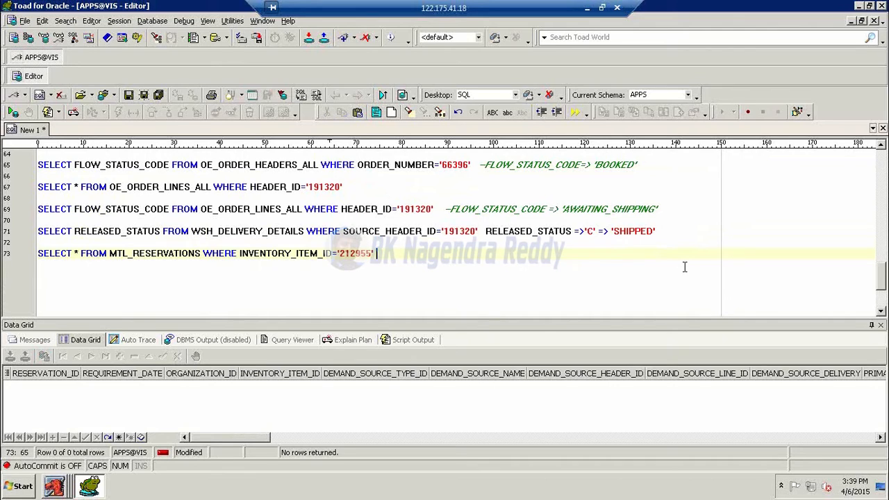
Add a '--DATA IS FREEZED' comment note to the line 73 reservations query
text(DATA IS FREEZE)
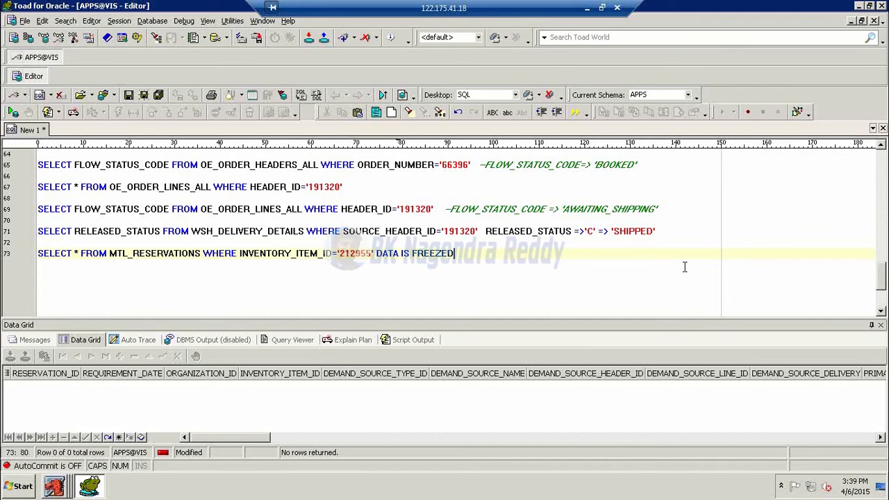
text(D)
key(ctrl+Left)
key(ctrl+Left)
key(ctrl+Left)
text(--)
key(End)
Start a new SELECT * FROM MTL query line, then clear it again
key(Return)
key(Return)
text(SELEC)
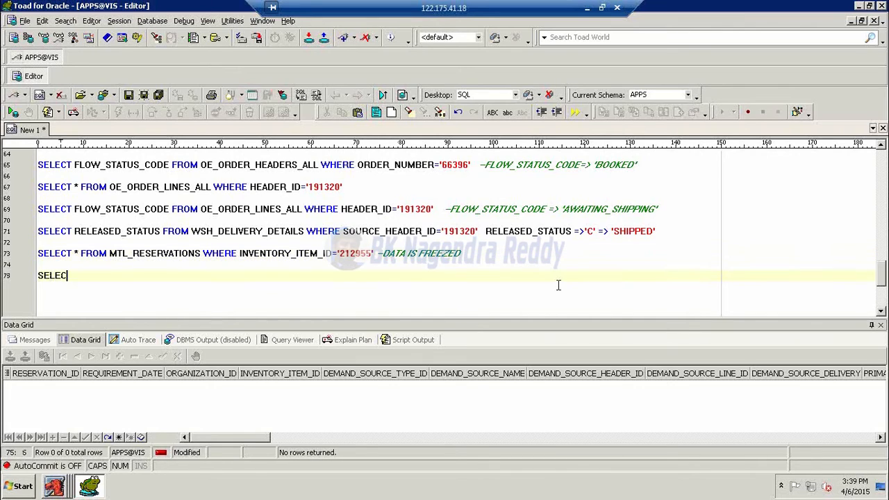
text(T * FROM MTL)
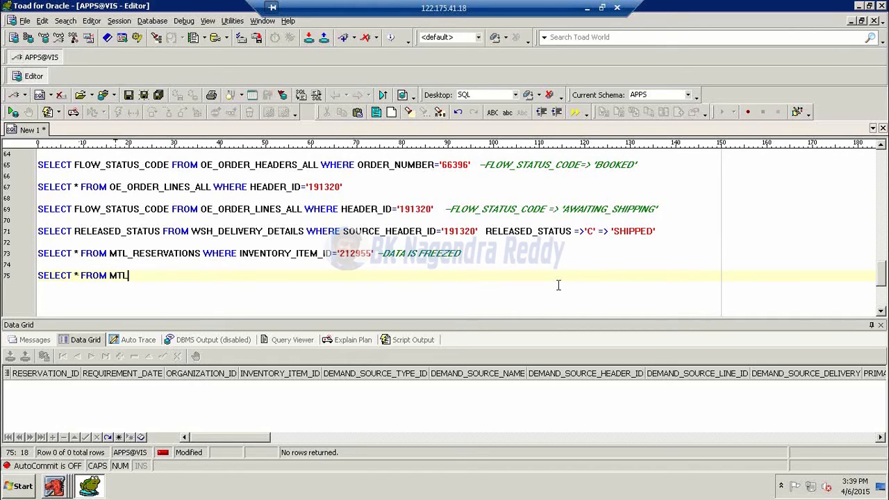
key(BackSpace)
key(shift+Home)
key(BackSpace)
Copy the on-hand quantities query for item 212955 from line 12
scroll(558, 285, up, 20)
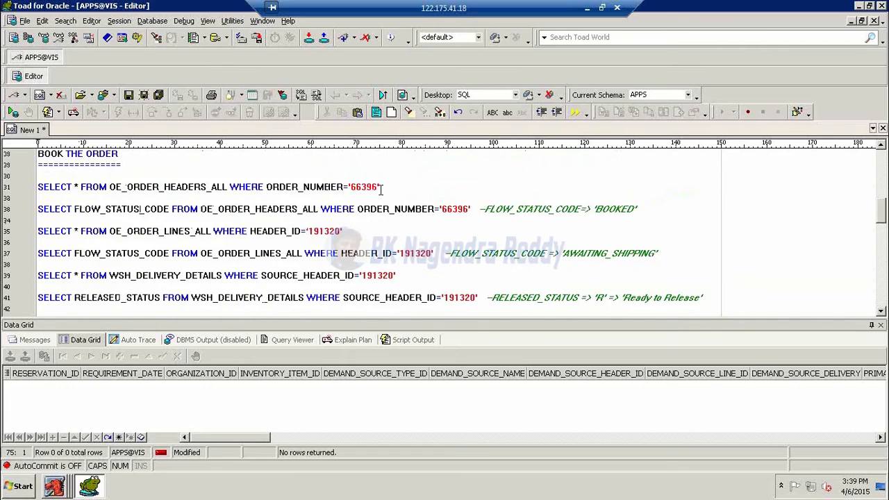
scroll(295, 221, up, 1)
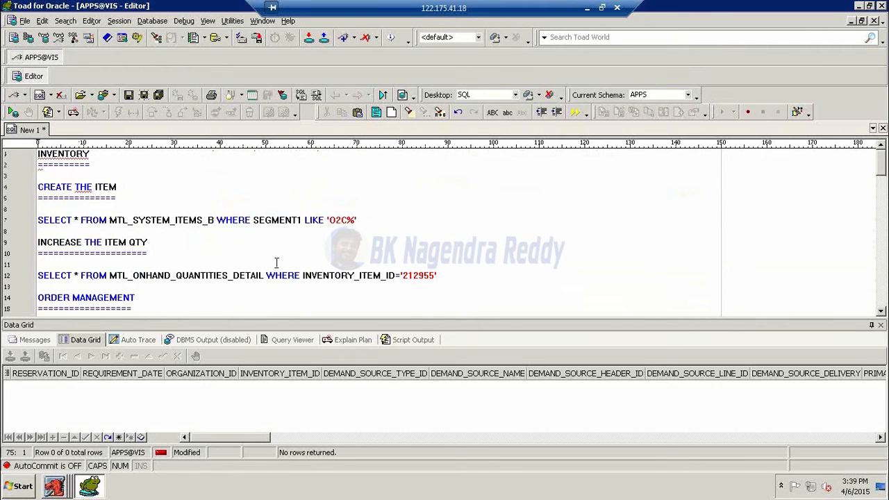
scroll(276, 263, down, 1)
click(460, 244)
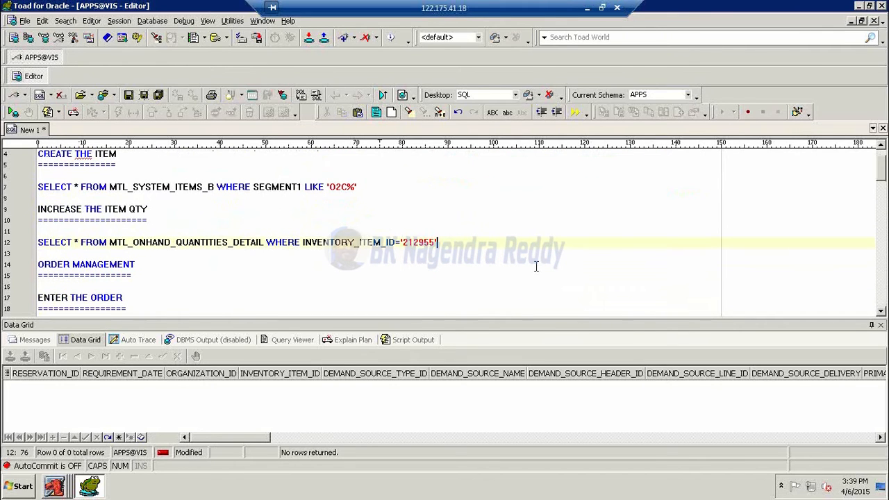
key(shift+Home)
key(ctrl+c)
scroll(420, 269, down, 11)
scroll(410, 266, down, 11)
Paste the on-hand quantities query on line 75 and run it, showing 2950 in Stores
click(326, 233)
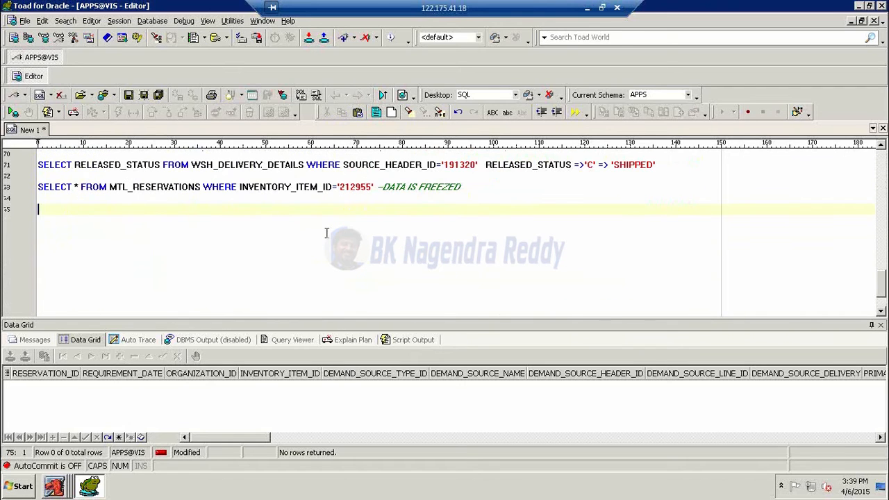
key(ctrl+v)
key(F9)
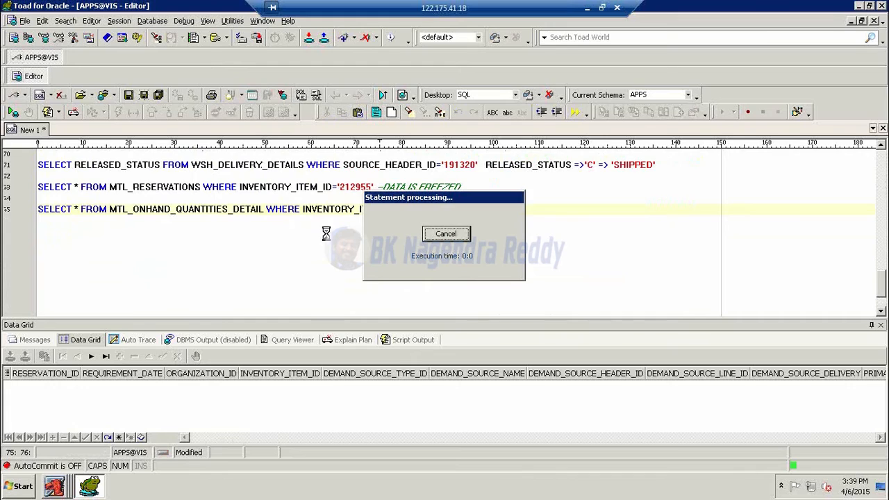
drag(407, 439, 482, 445)
click(461, 390)
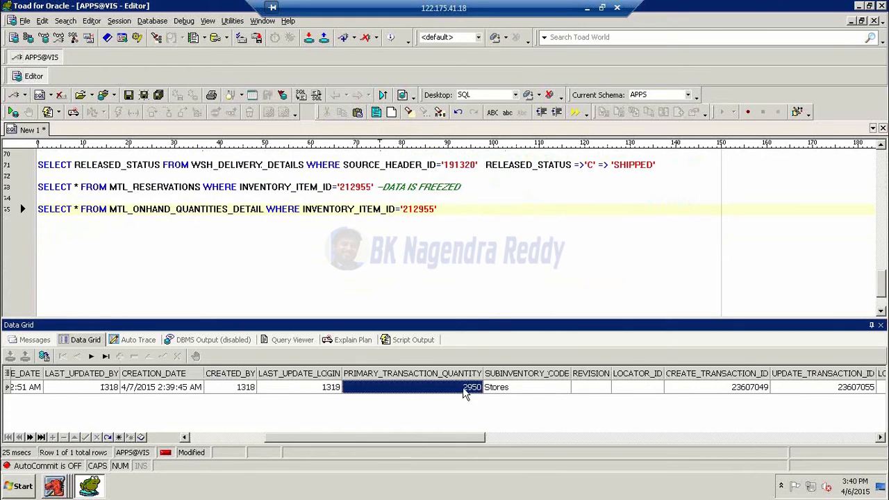
Begin line 77 with 'SELECT * FROM MTL_MATERAIL_TRANSACTIONS WHERE'
click(469, 220)
key(Return)
key(Return)
text(SELECT * FROM MTL_MATERAIL_TRANSACTIONS WHERE)
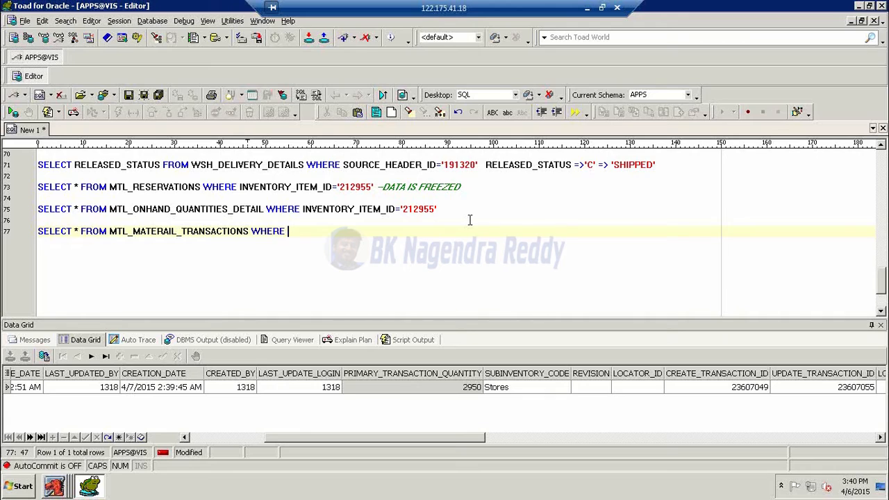
Add the INVENTORY_ITEM_ID '212955' condition to line 77 and run it, getting ORA-00942
key(Right)
key(Right)
key(Right)
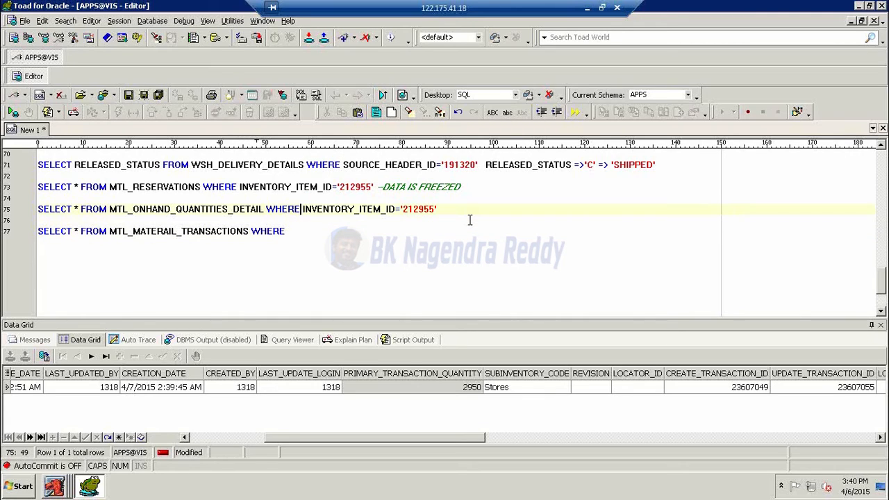
key(shift+End)
key(ctrl+c)
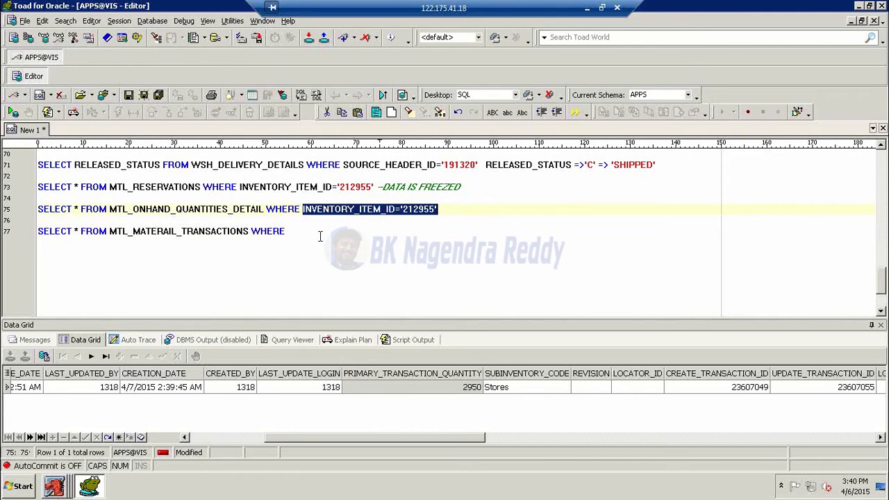
click(320, 234)
key(ctrl+v)
key(F9)
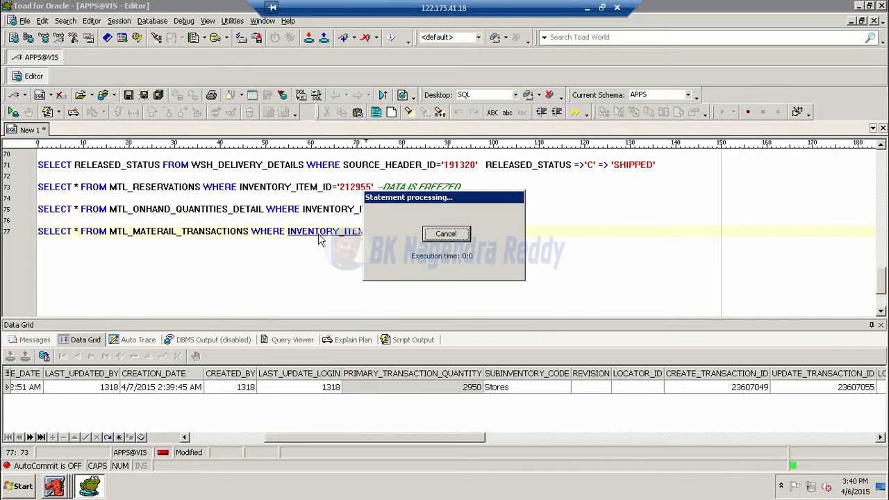
click(549, 272)
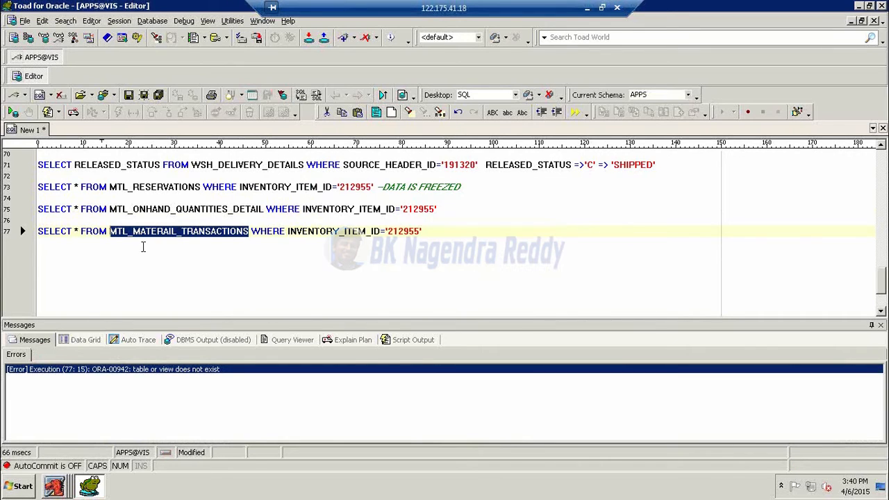
Correct the table name to MTL_MATERIAL_TRANSACTIONS and rerun the query successfully
click(151, 243)
click(177, 232)
text(A)
key(BackSpace)
text(S)
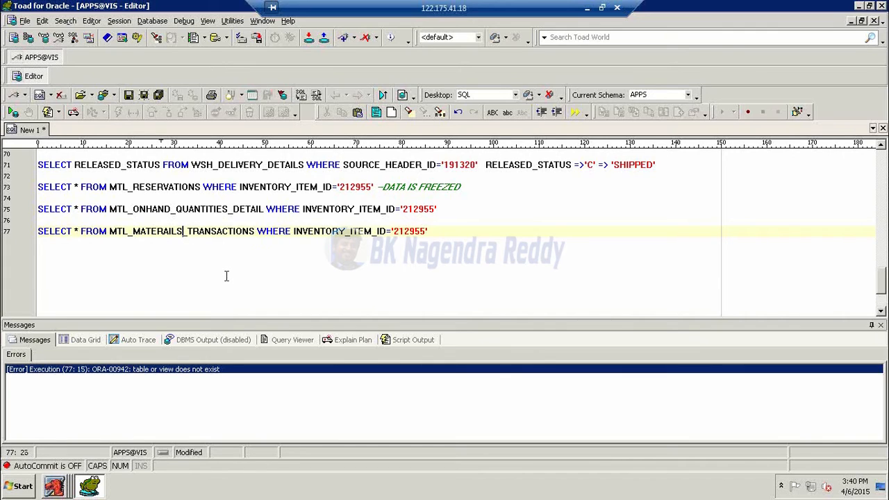
key(F9)
key(Return)
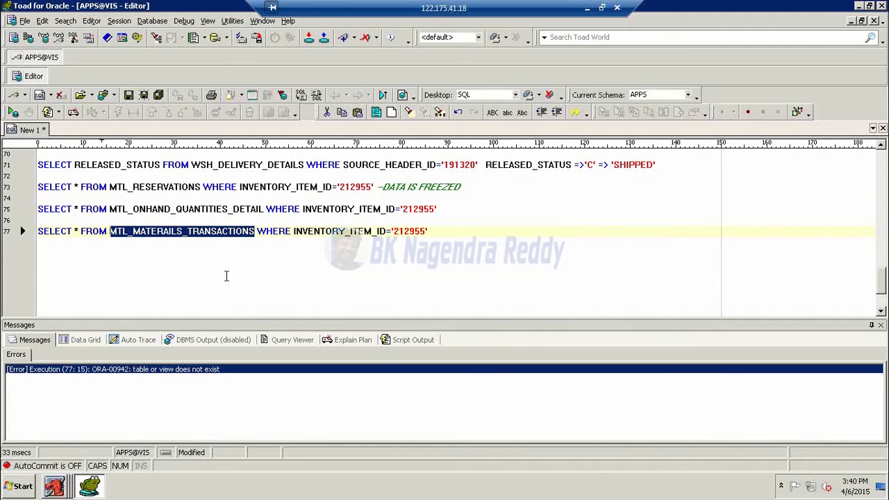
click(184, 234)
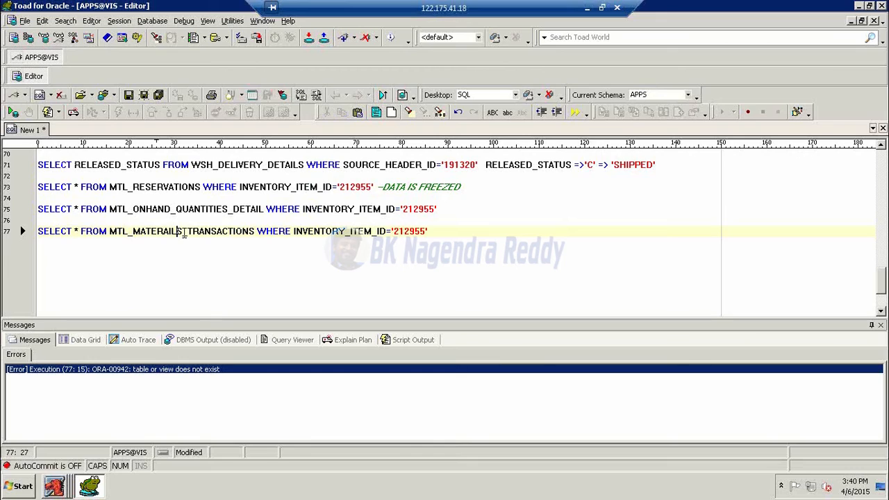
key(BackSpace)
key(BackSpace)
key(BackSpace)
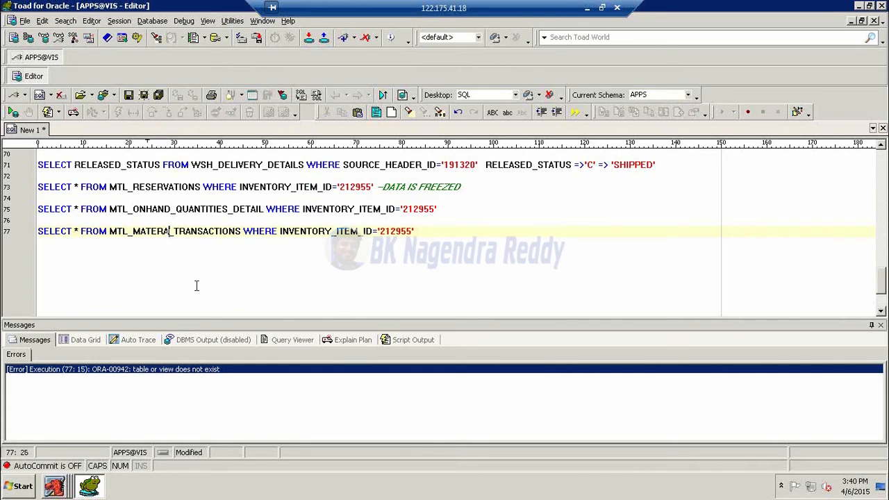
key(BackSpace)
text(IAL)
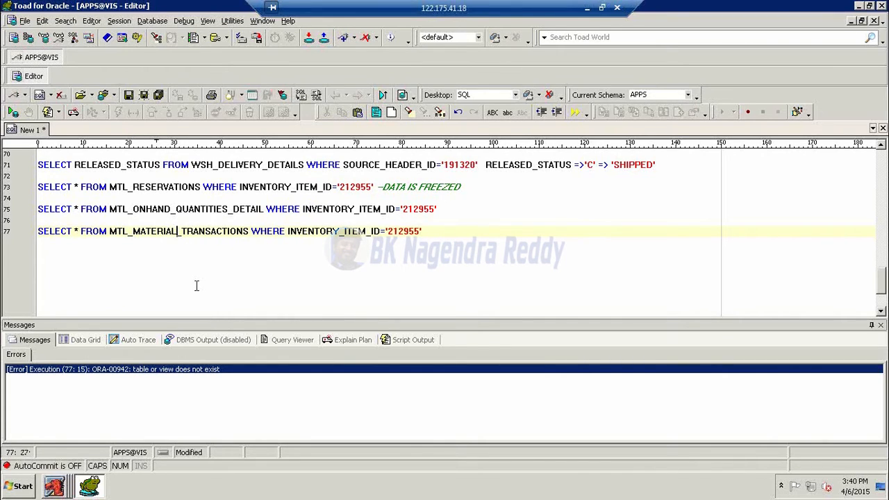
key(F9)
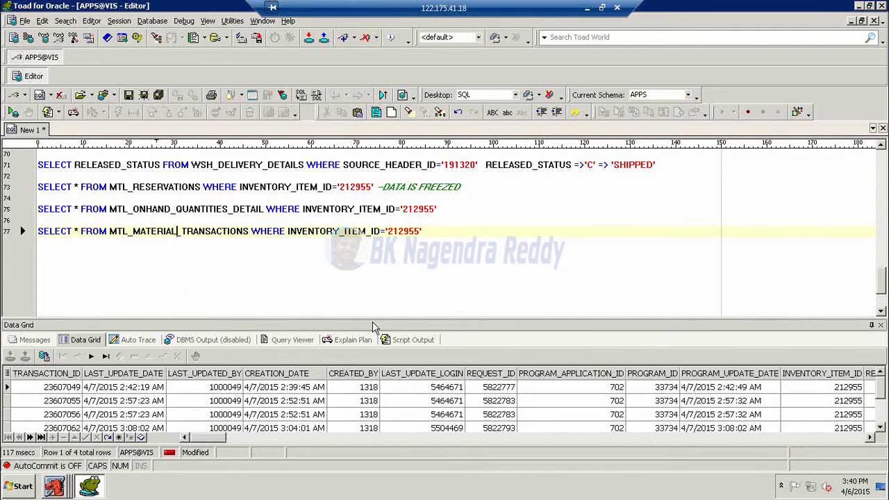
Enlarge the results pane to review item 212955's four transaction rows
drag(375, 318, 382, 284)
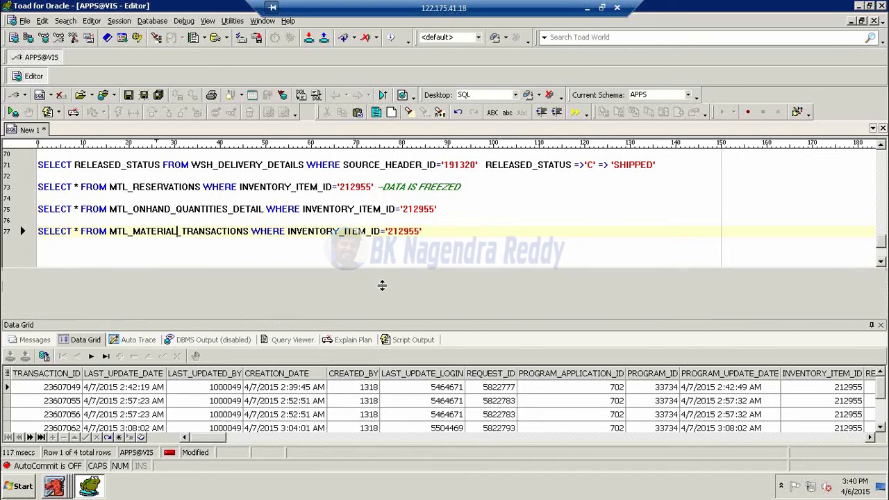
drag(216, 439, 275, 442)
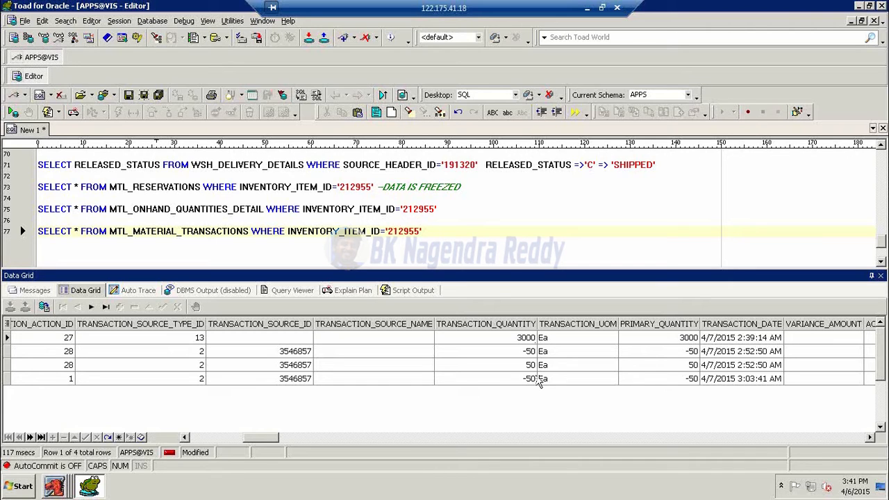
drag(267, 438, 208, 444)
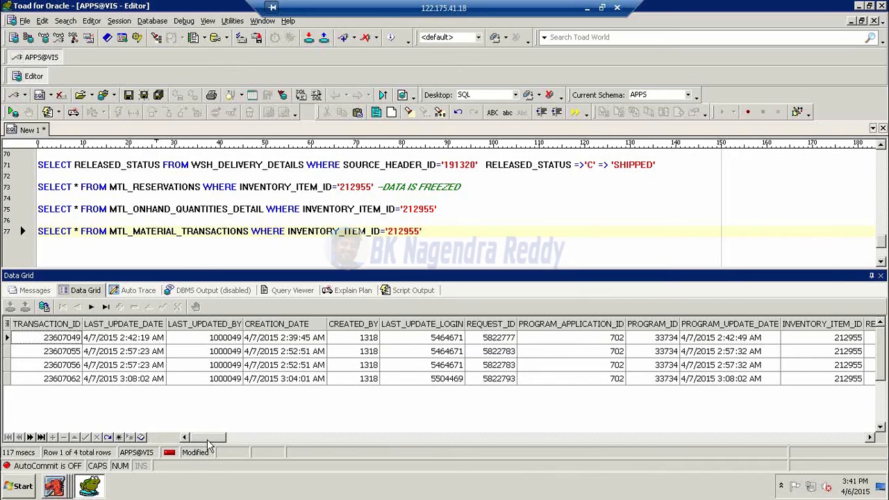
click(64, 485)
click(469, 243)
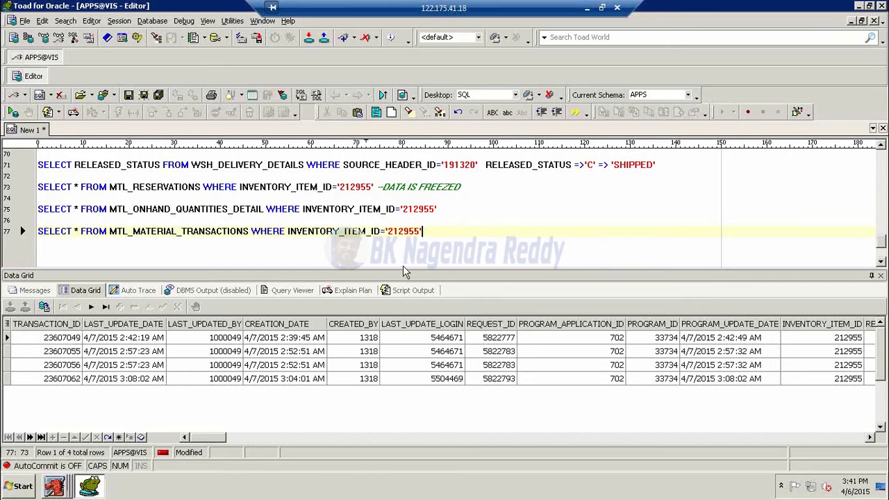
Add an 'INTERFACE' section heading underlined with equals signs
key(Return)
key(Return)
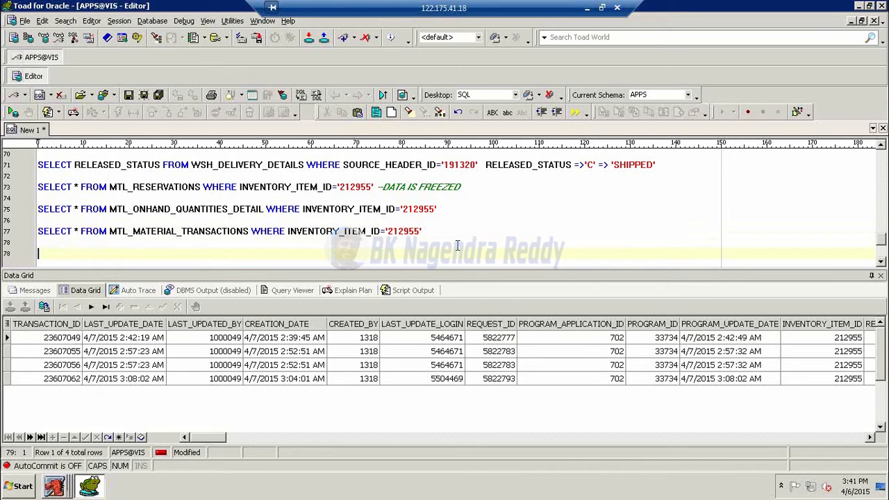
text(INTERFACE)
key(Return)
text(=)
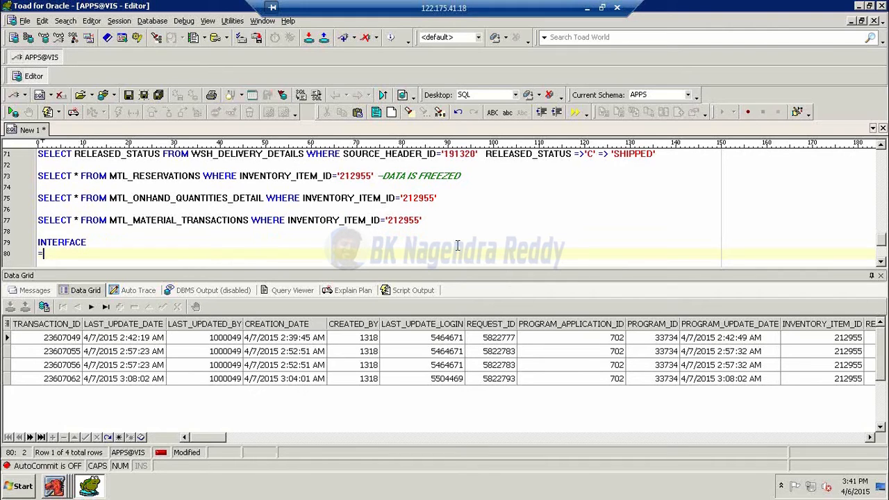
text(========)
key(Return)
key(Return)
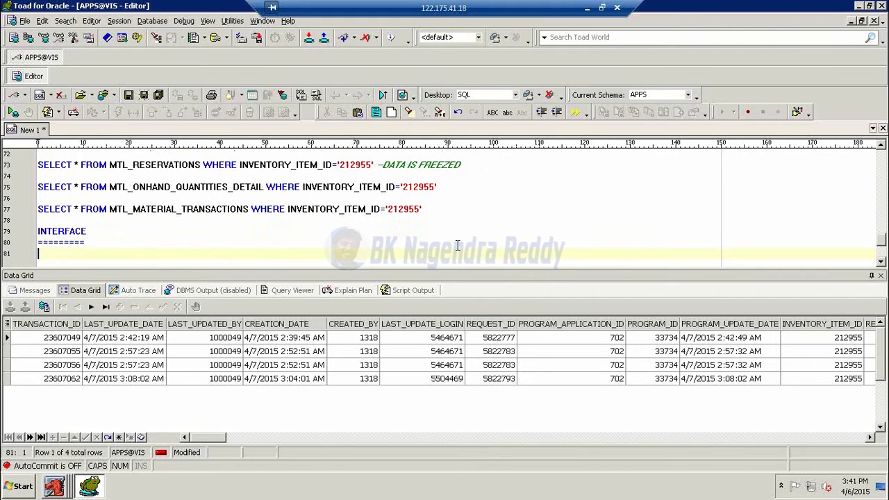
Query FND_TABLES for table names LIKE 'RA_CUST%', fixing the missing closing quote
text(SELECT *)
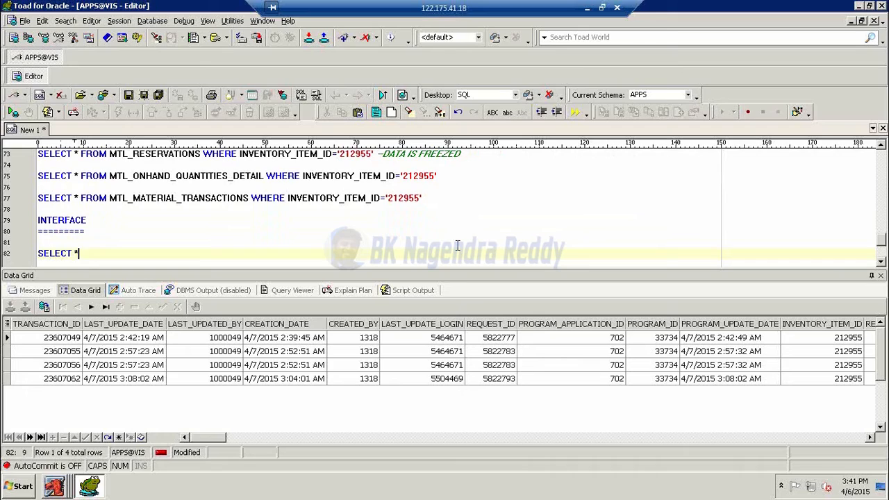
text( FROM )
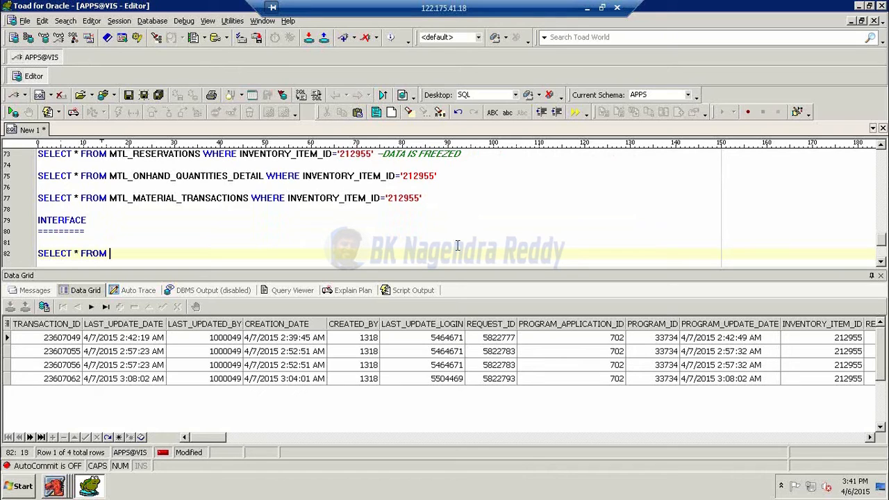
text(FND_TABLES WHERE T)
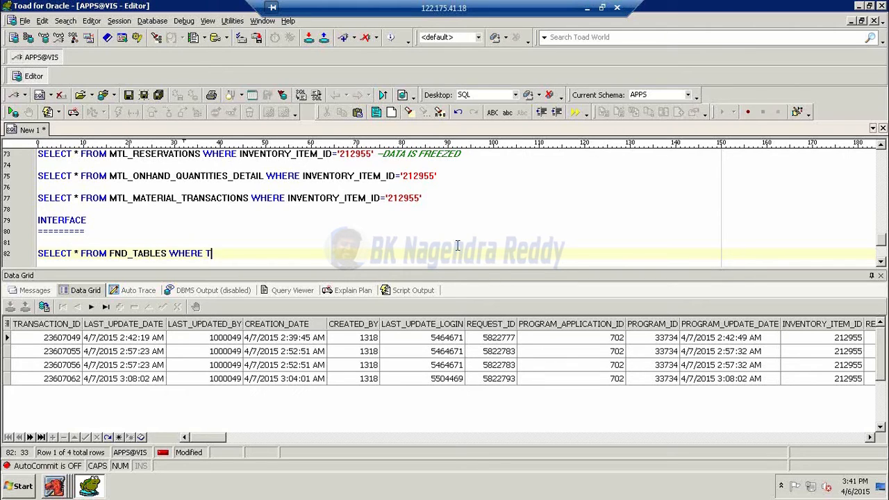
text(ABLE_NAME.LIKE ')
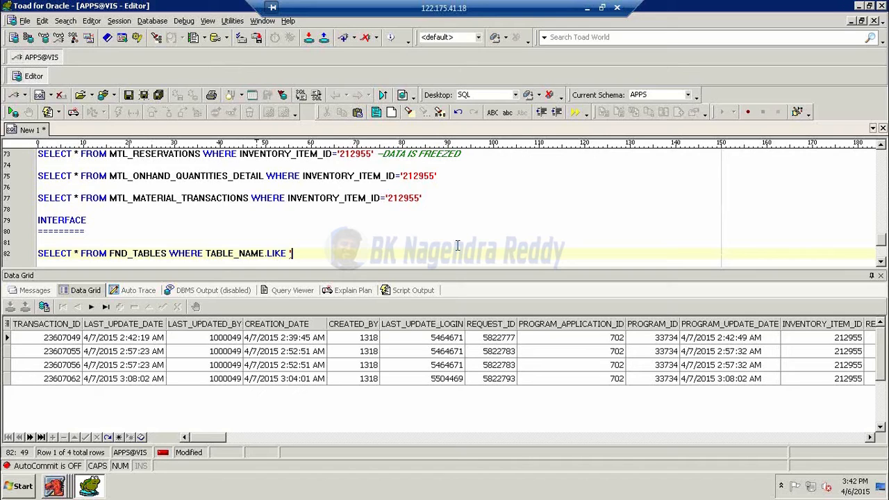
key(BackSpace)
key(BackSpace)
key(BackSpace)
key(BackSpace)
key(BackSpace)
key(BackSpace)
key(BackSpace)
text( LIKE 'RA_CUST%)
key(F9)
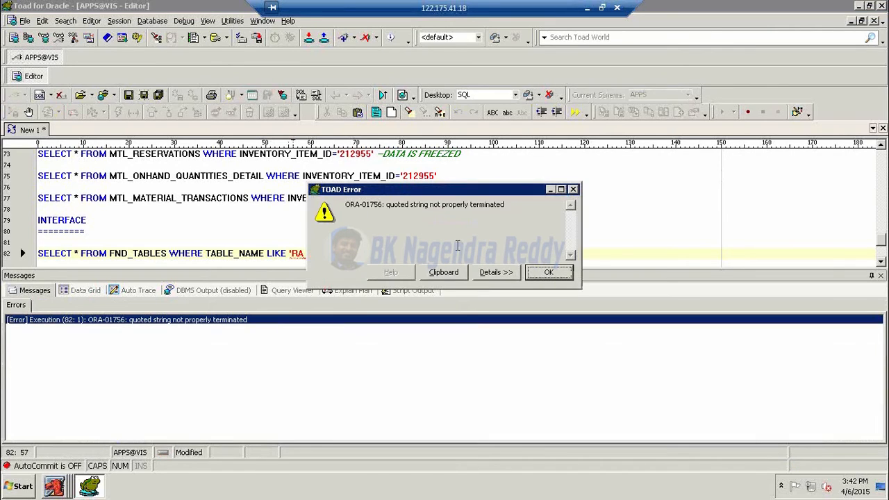
click(548, 273)
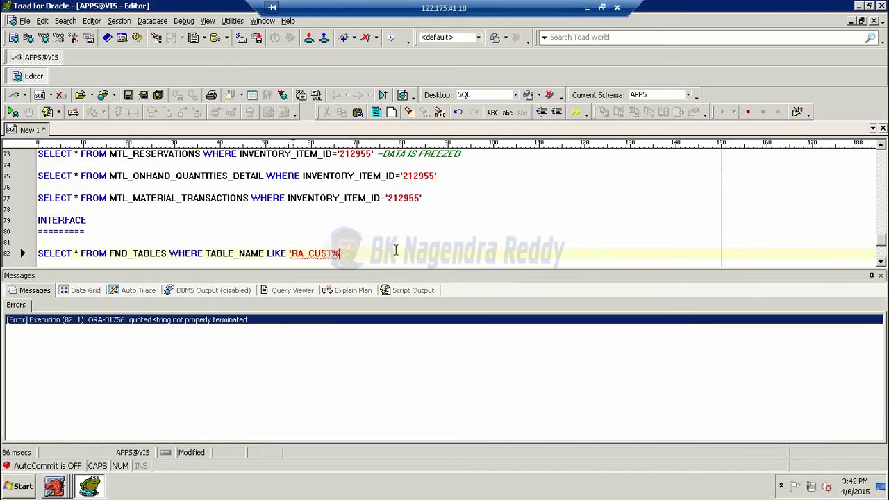
text(')
key(F9)
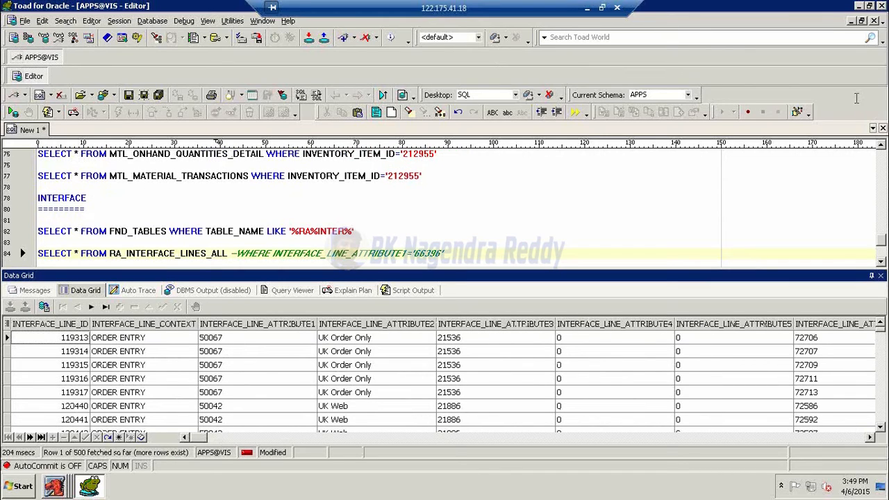
click(394, 221)
click(53, 486)
click(77, 460)
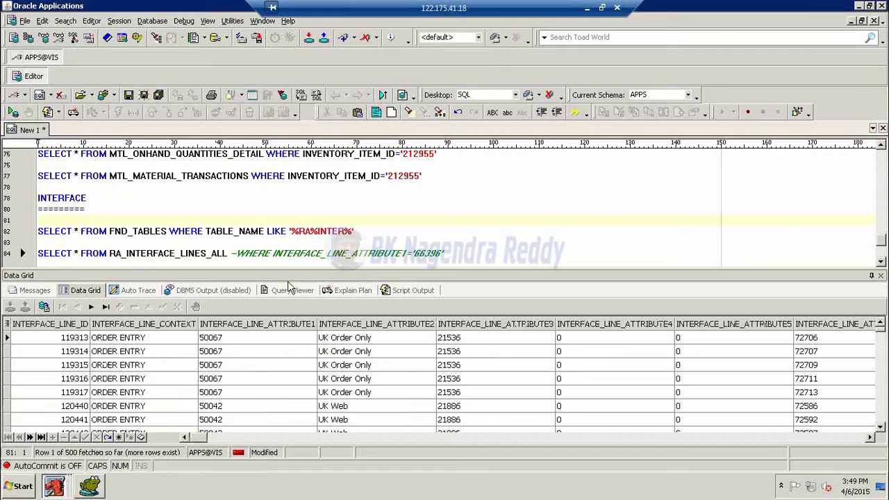
click(256, 249)
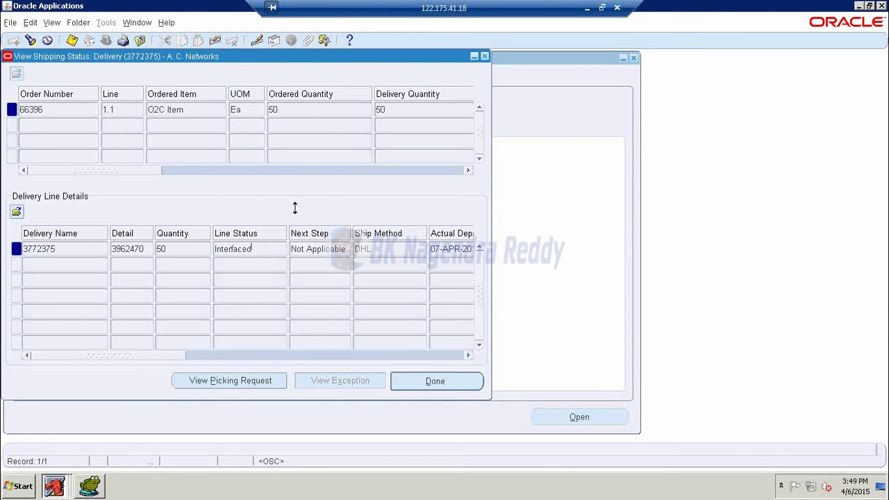
click(99, 487)
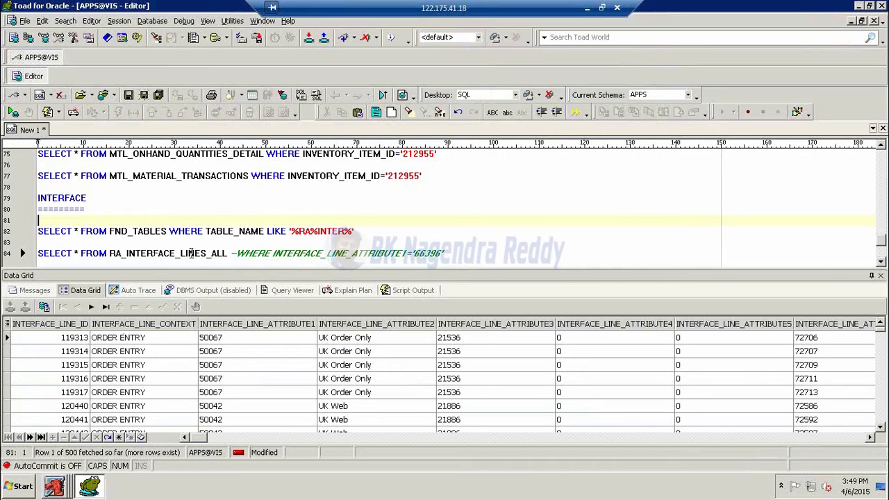
click(321, 232)
key(F9)
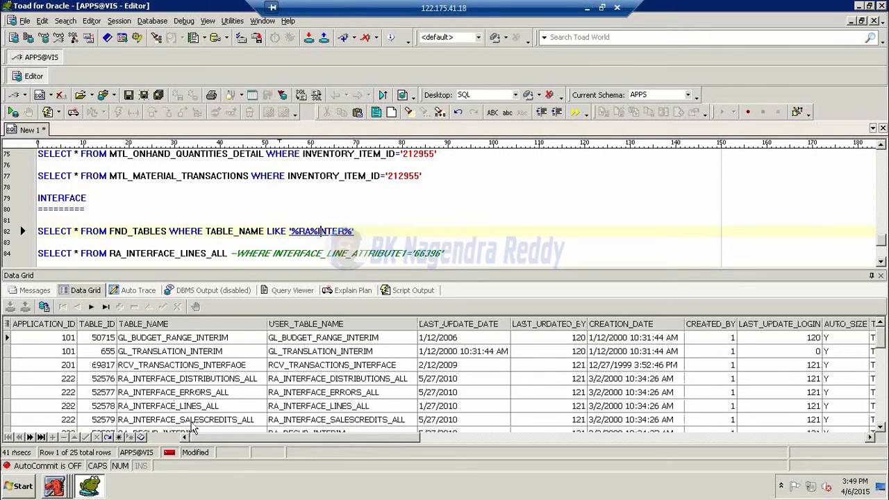
click(216, 420)
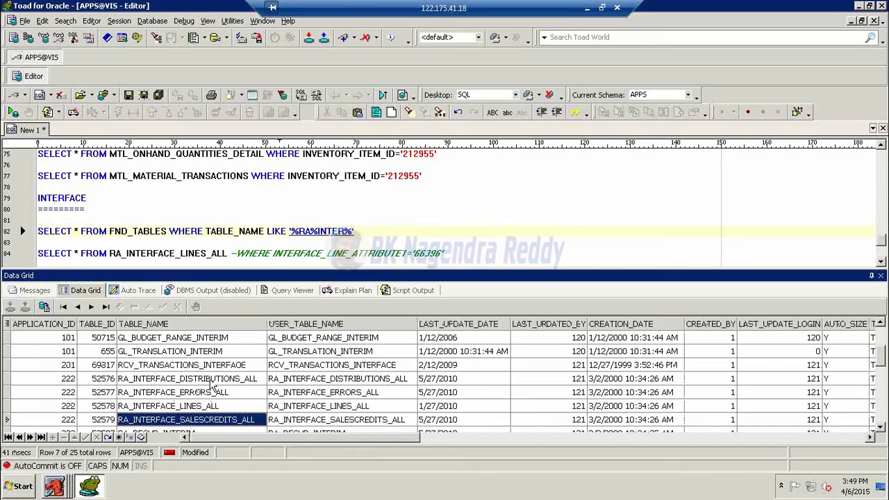
click(211, 380)
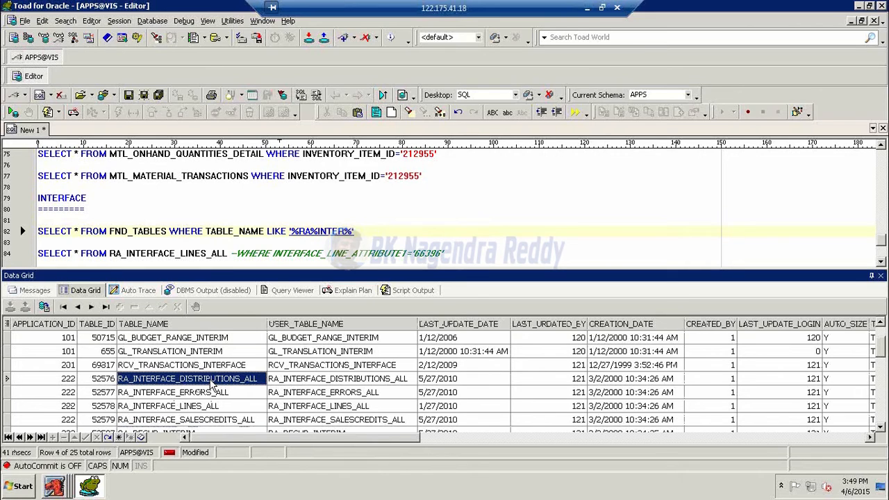
click(171, 253)
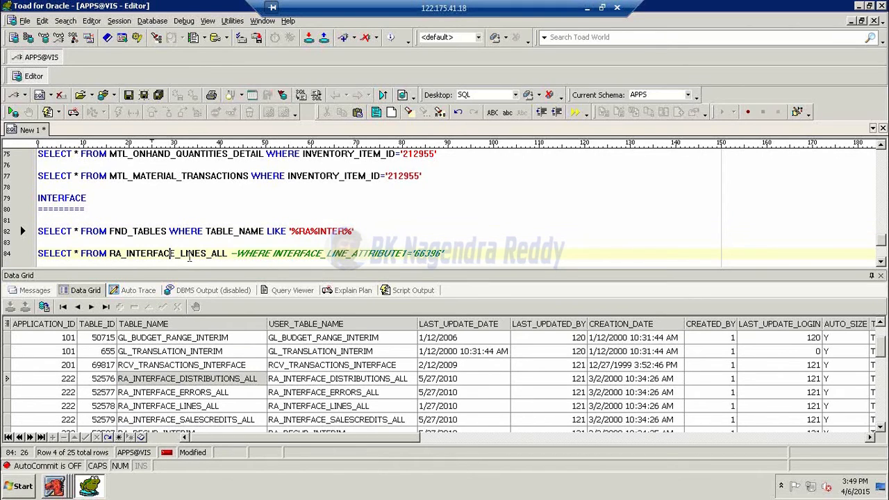
key(ctrl+Return)
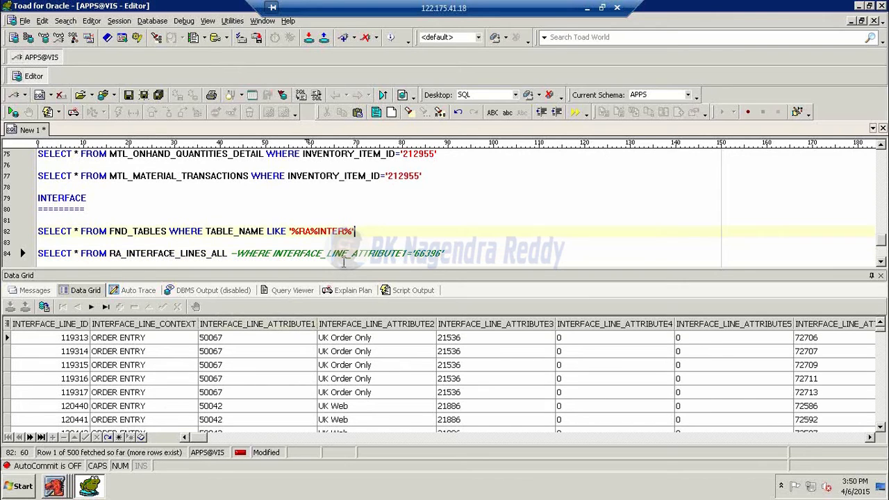
Close View Shipping Status and check Invoices / Credit Memos, confirming order 66396 has none
click(64, 488)
click(70, 459)
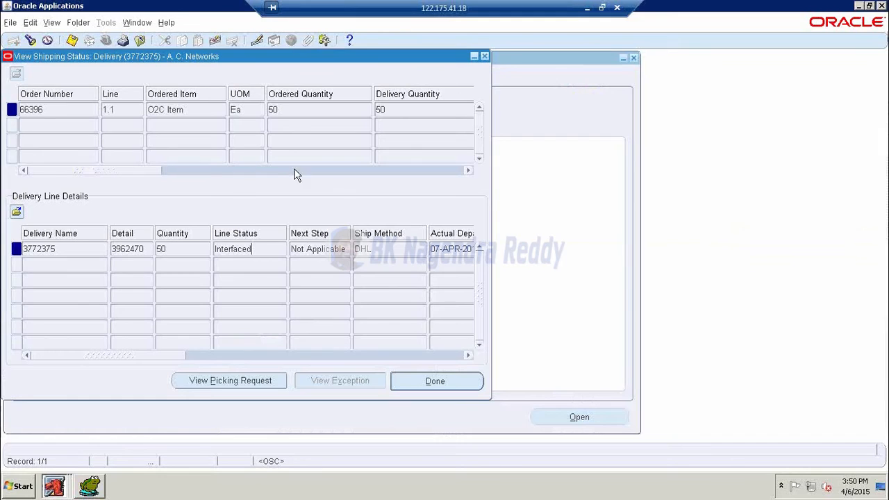
click(484, 57)
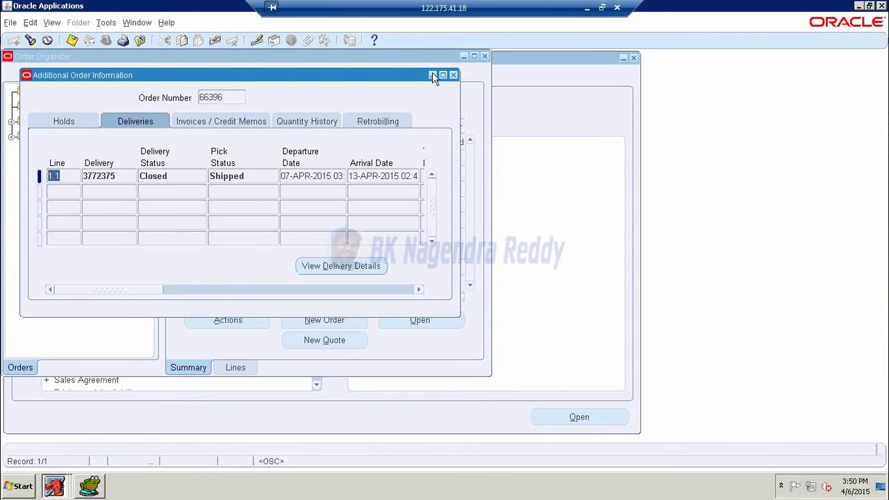
click(220, 123)
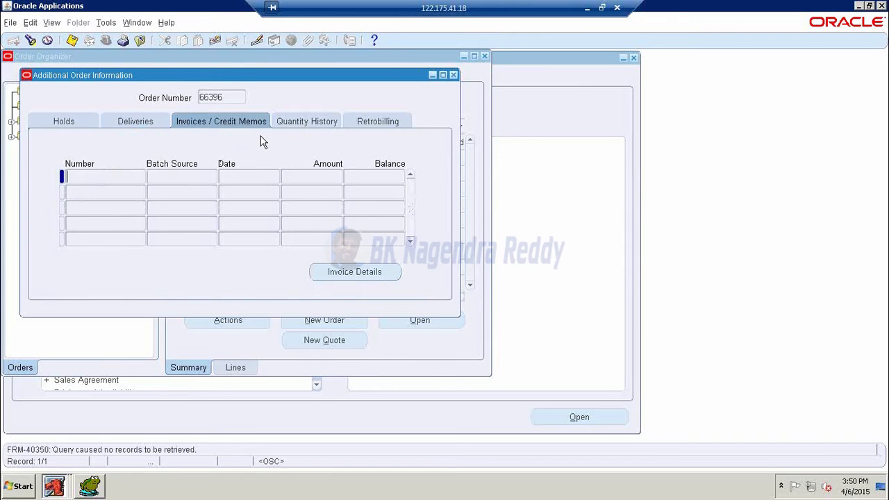
Close Additional Order Information and Order Organizer, and collapse the Orders, Returns branch
click(453, 74)
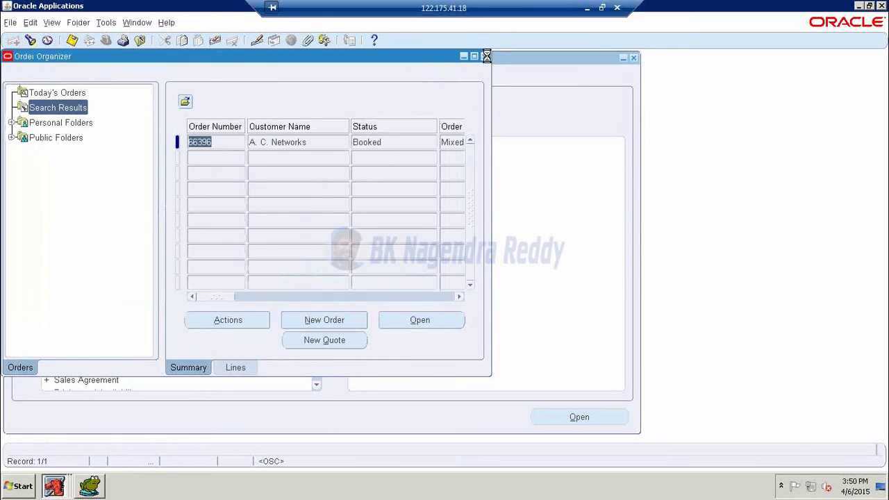
click(485, 56)
click(66, 134)
double_click(66, 134)
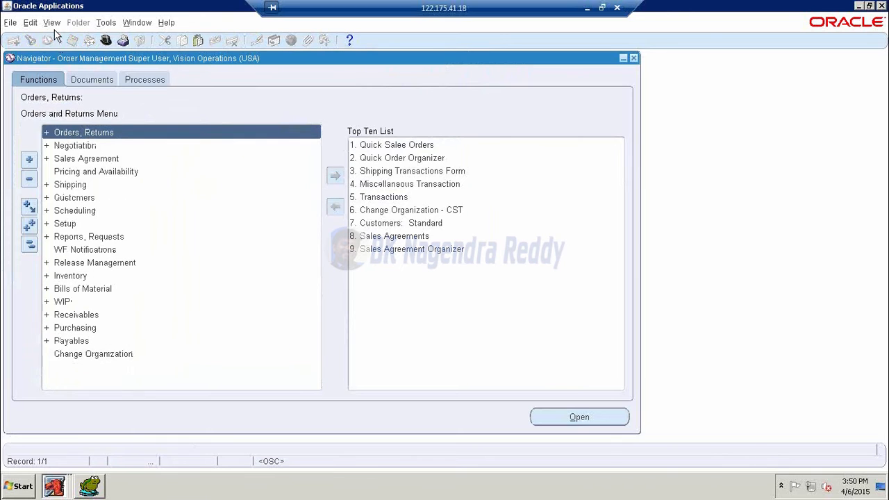
click(51, 22)
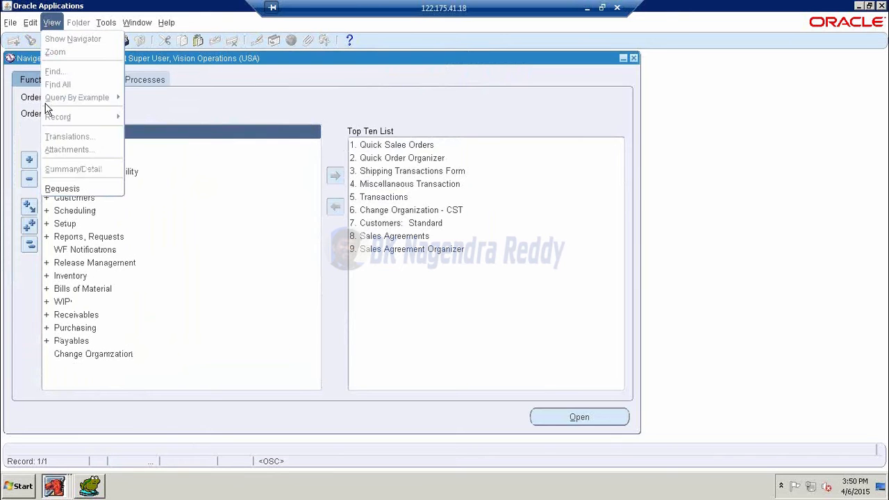
Start a single request submission and choose Workflow Background Process as the program
click(62, 188)
click(174, 336)
click(212, 273)
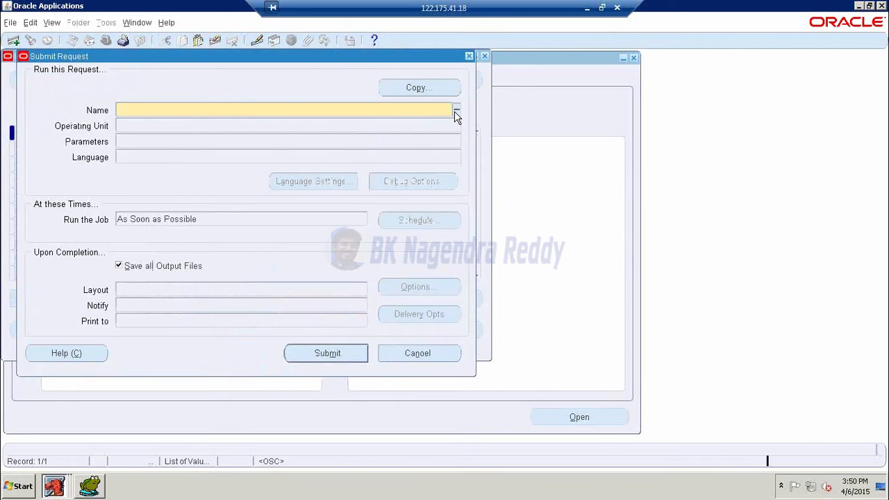
click(456, 111)
text(w%)
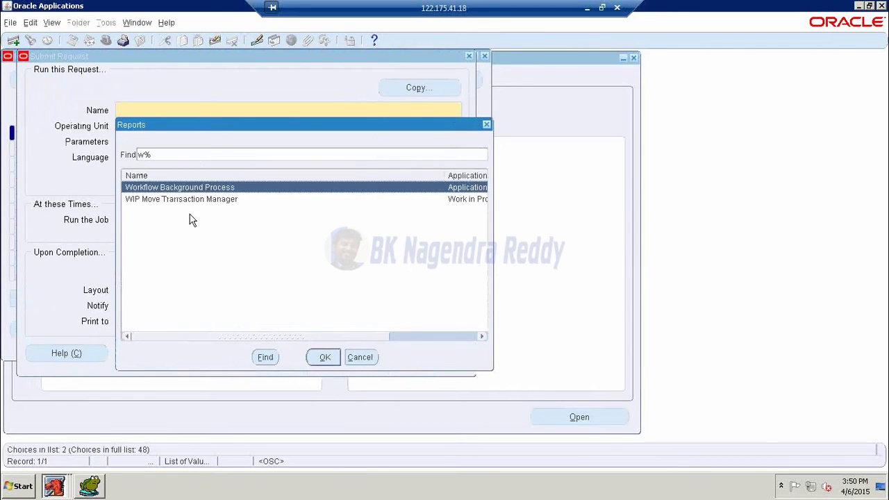
click(324, 357)
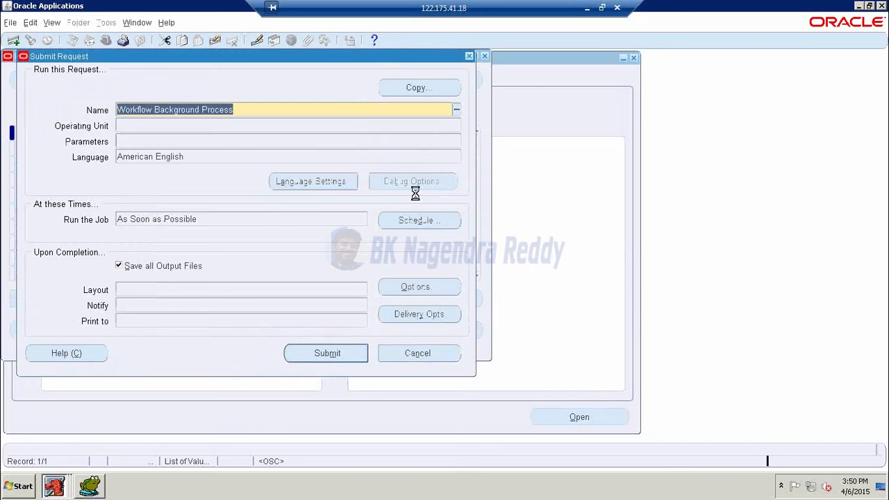
Search the Item Type list for order entry types, trying 'or', 'order entry' and 'OE'
click(608, 189)
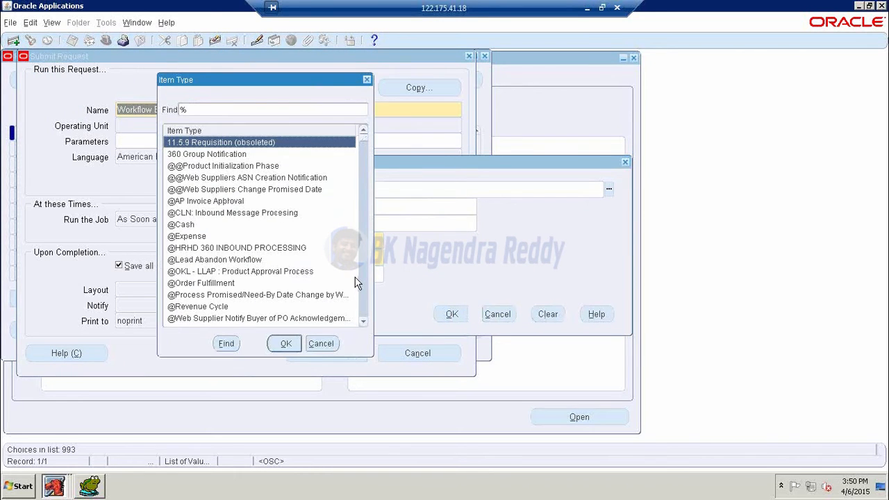
text(or)
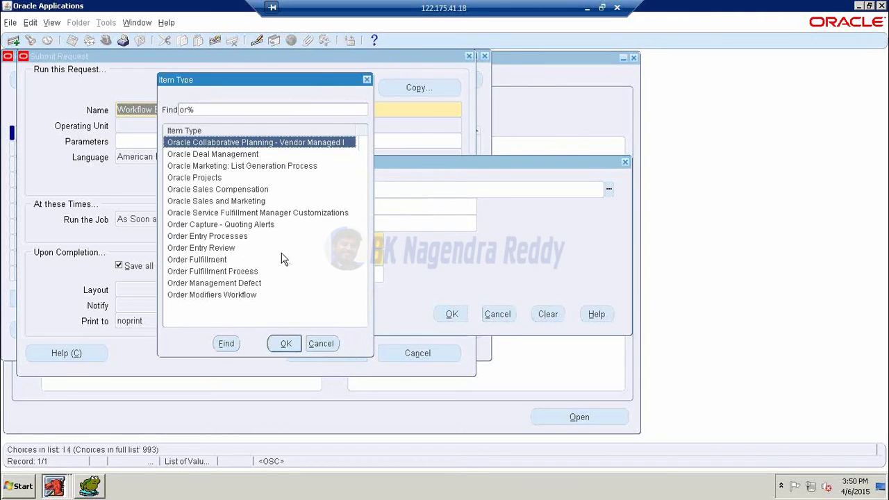
click(321, 343)
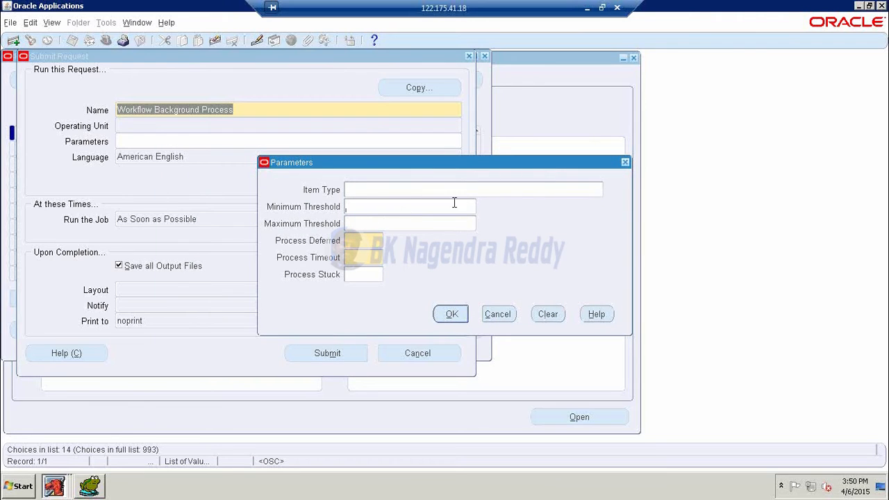
click(609, 189)
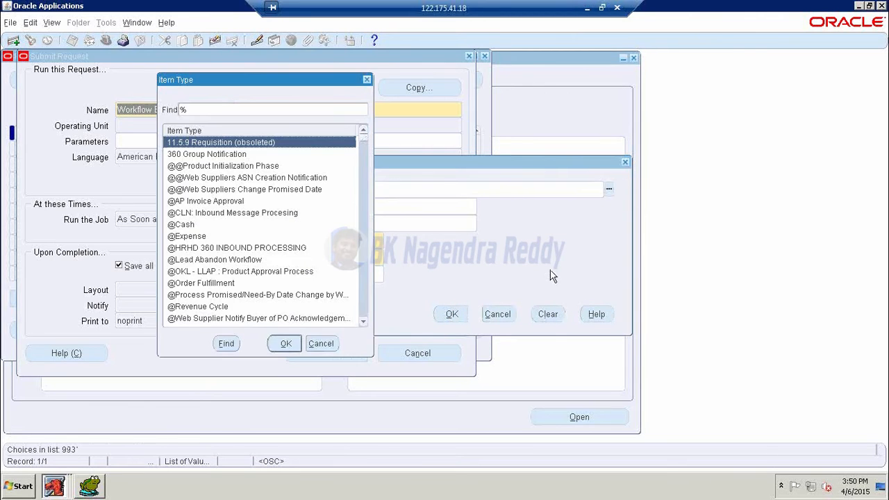
text(order entry)
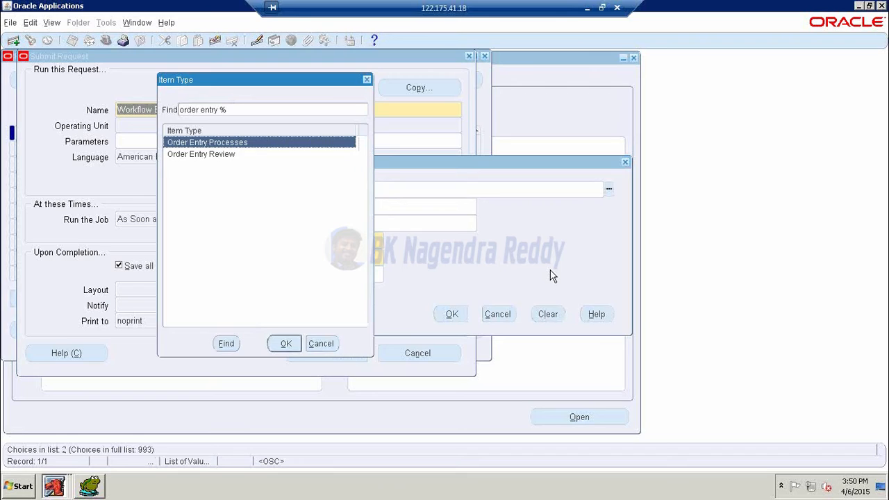
key(BackSpace)
key(BackSpace)
key(BackSpace)
key(BackSpace)
key(BackSpace)
key(BackSpace)
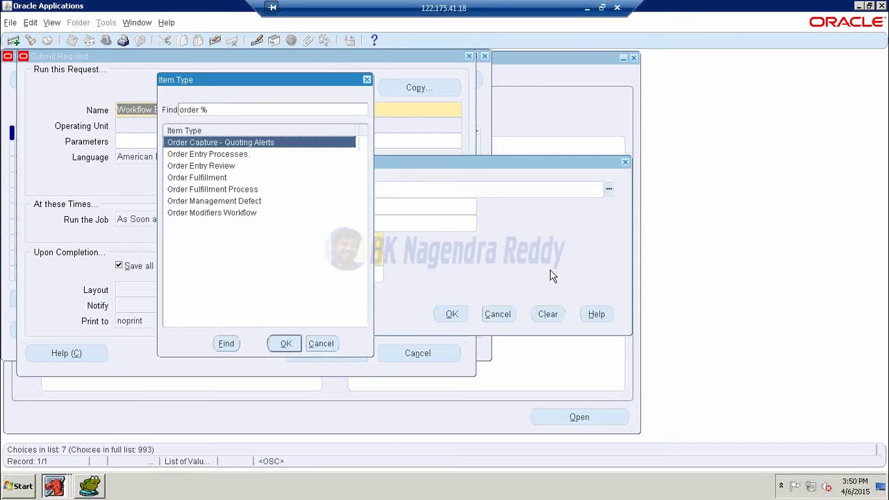
key(BackSpace)
key(BackSpace)
key(BackSpace)
key(BackSpace)
key(BackSpace)
text(ective Action)
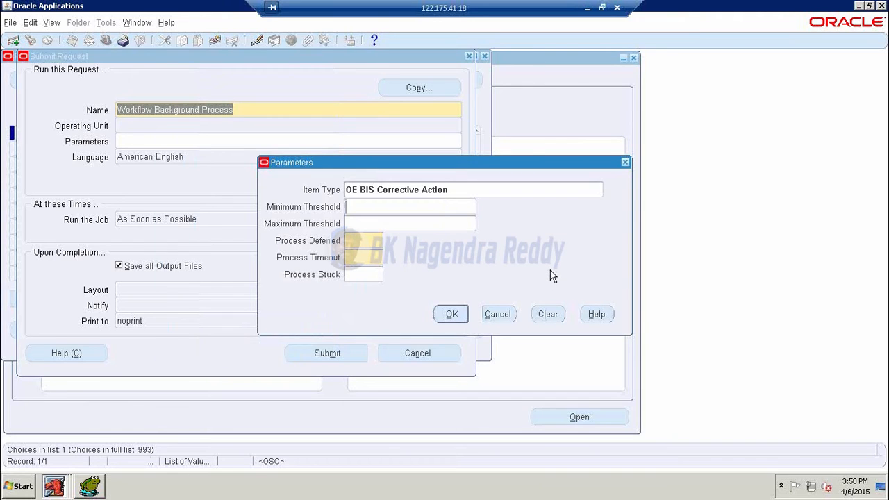
click(591, 191)
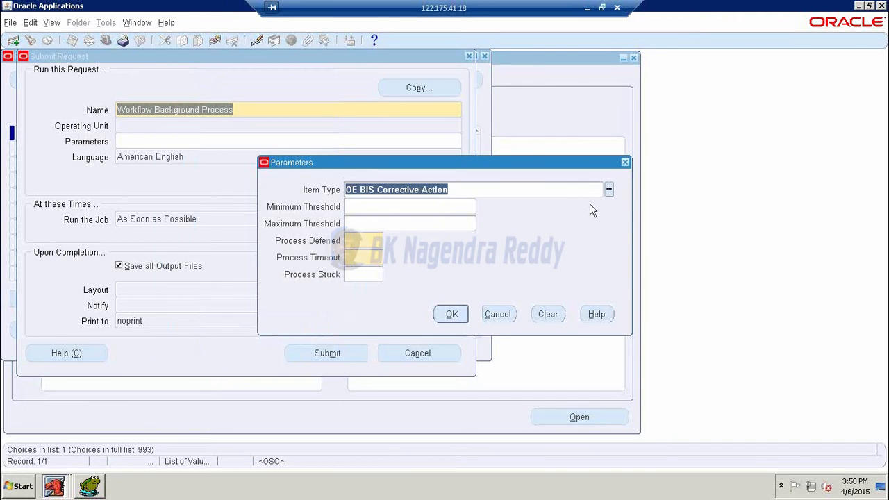
key(Delete)
text(OE)
key(Tab)
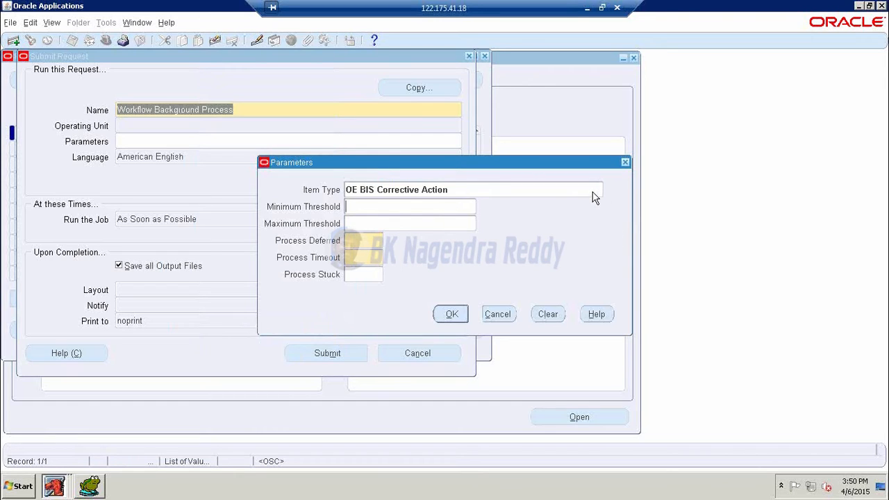
Set the Item Type parameter to OM Standard
click(394, 190)
click(392, 190)
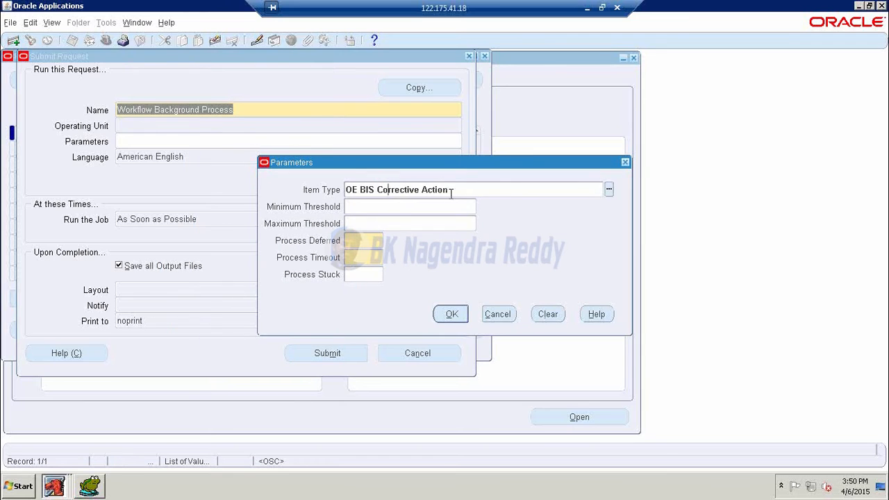
click(609, 189)
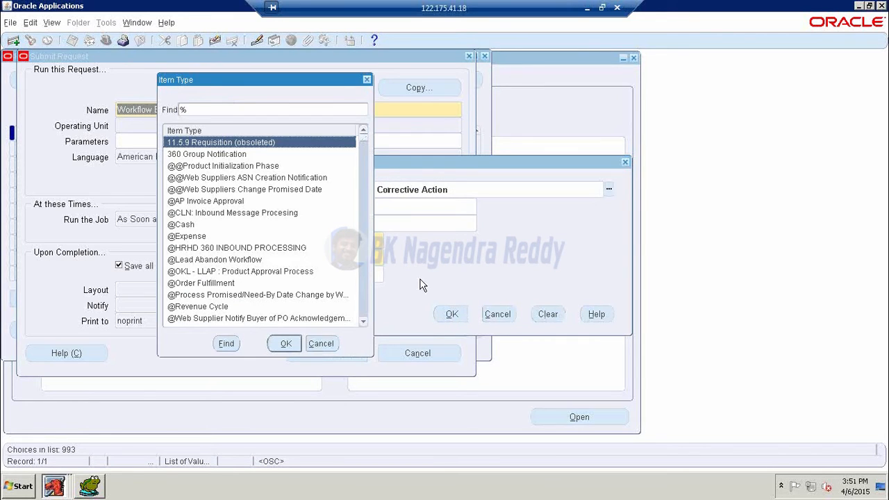
text(o)
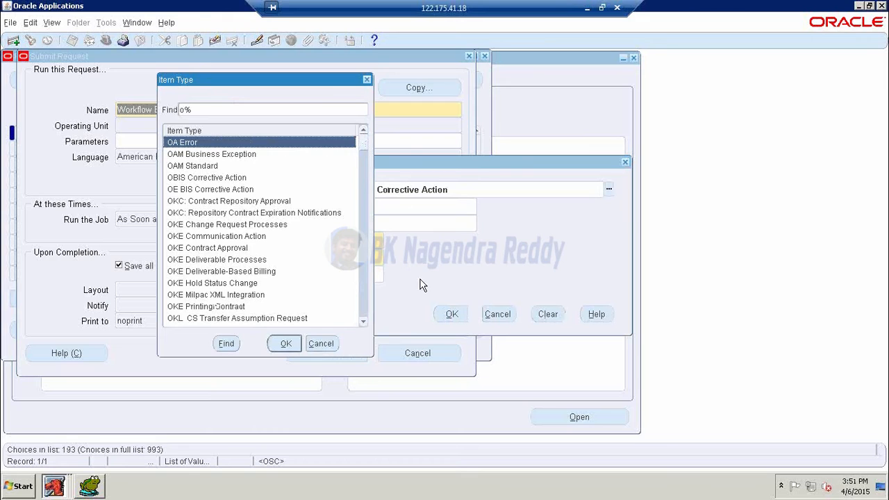
text(m)
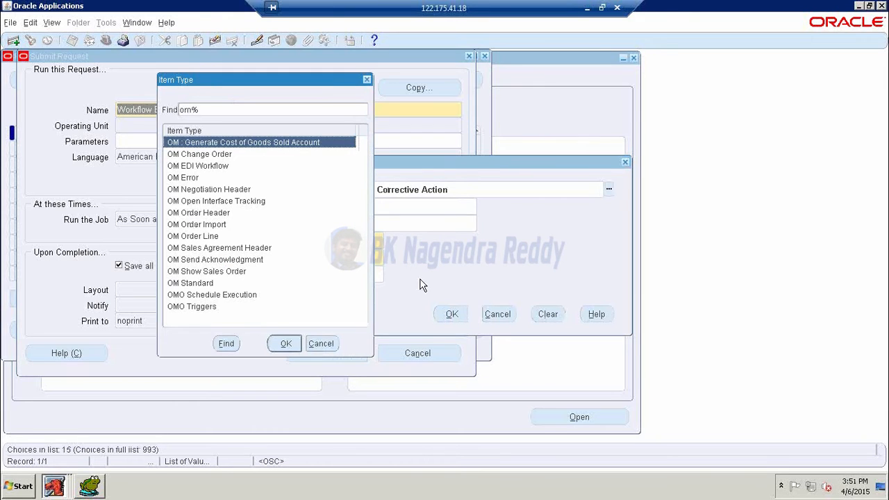
click(200, 213)
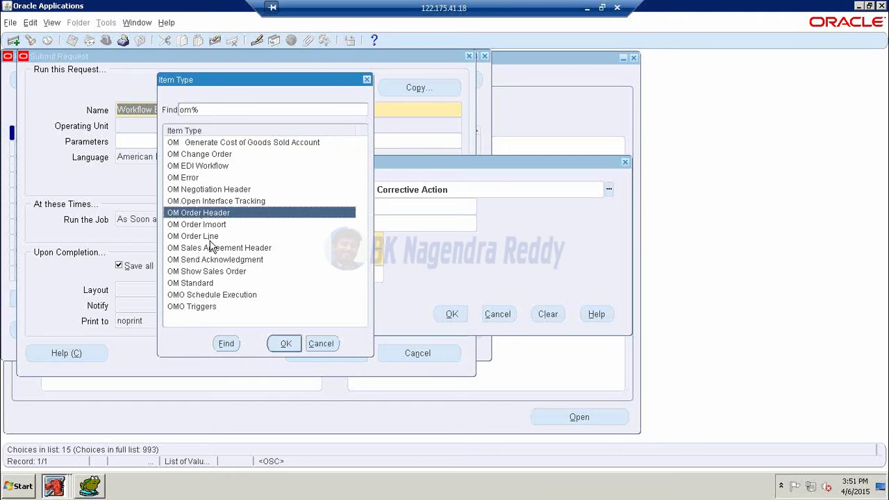
click(202, 284)
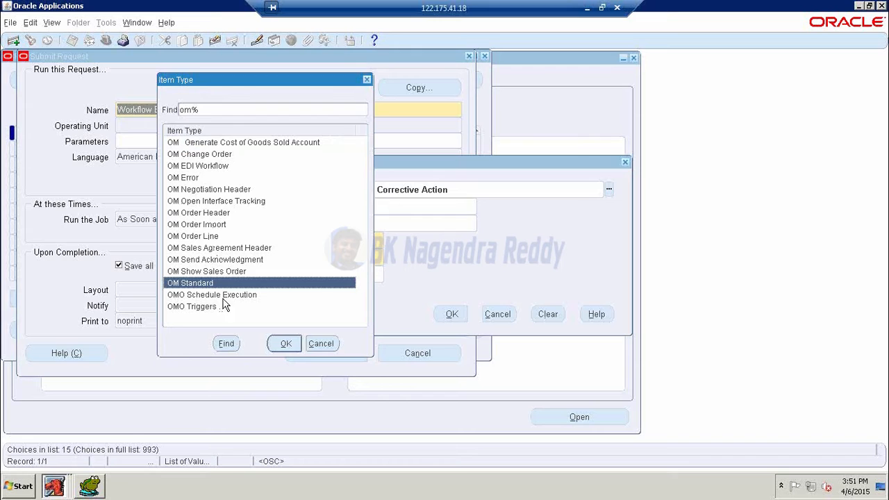
click(285, 345)
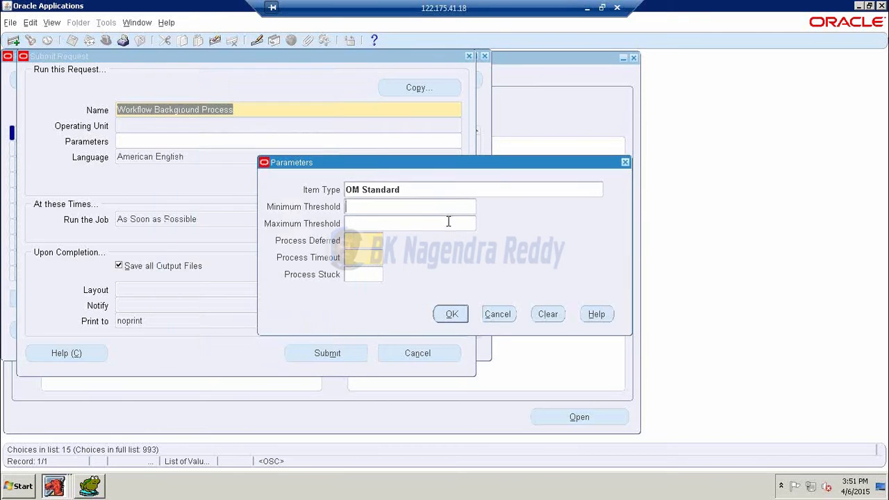
Set Process Deferred and Process Timeout to Yes, then submit the request
click(368, 240)
click(389, 240)
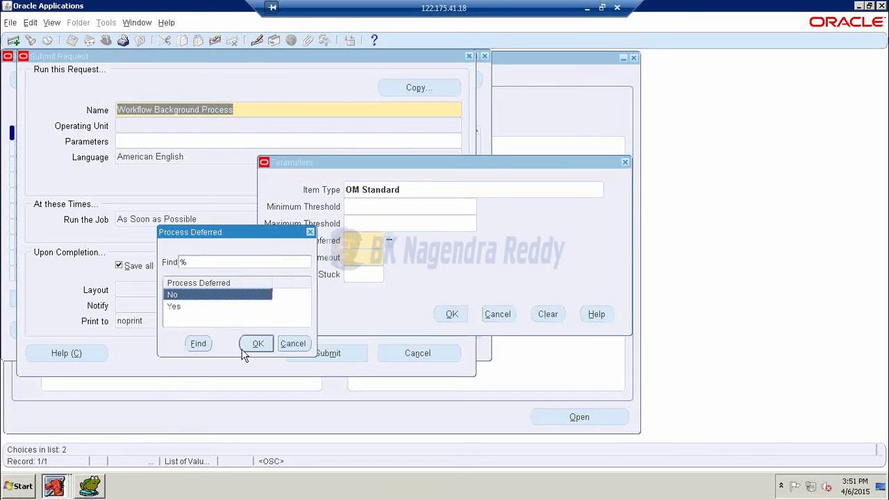
click(229, 306)
click(257, 343)
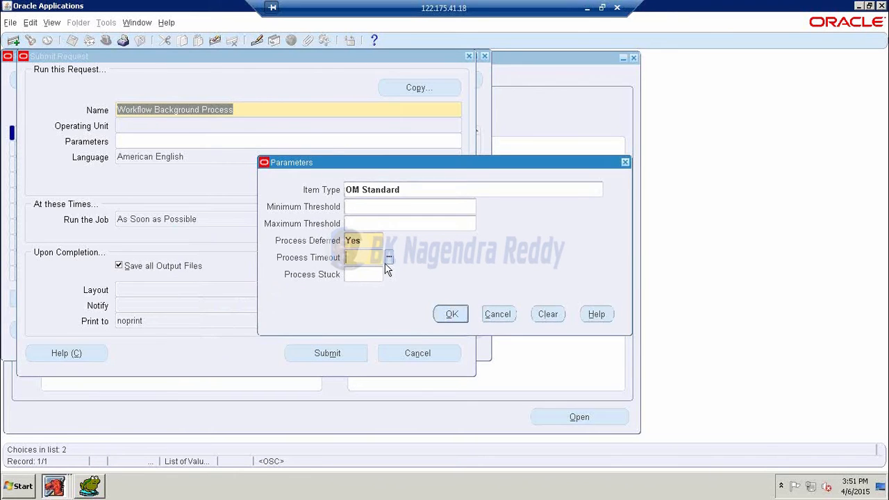
click(388, 258)
click(198, 307)
click(258, 344)
click(452, 314)
click(332, 354)
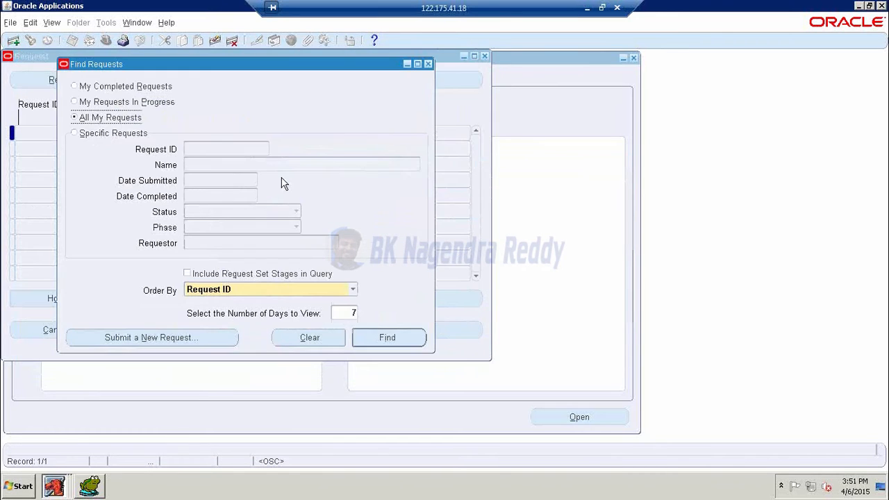
click(389, 335)
Refresh the request list until request 5822795 shows Completed Normal, then return to Toad
click(116, 88)
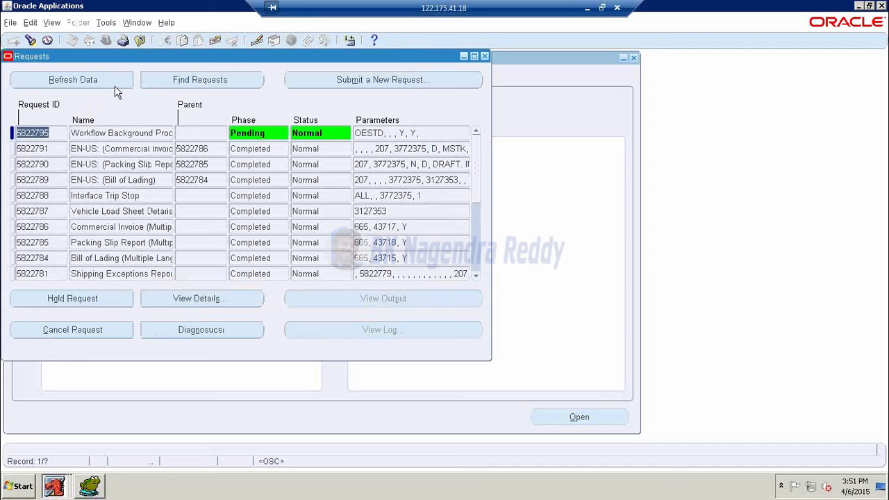
click(116, 88)
click(115, 87)
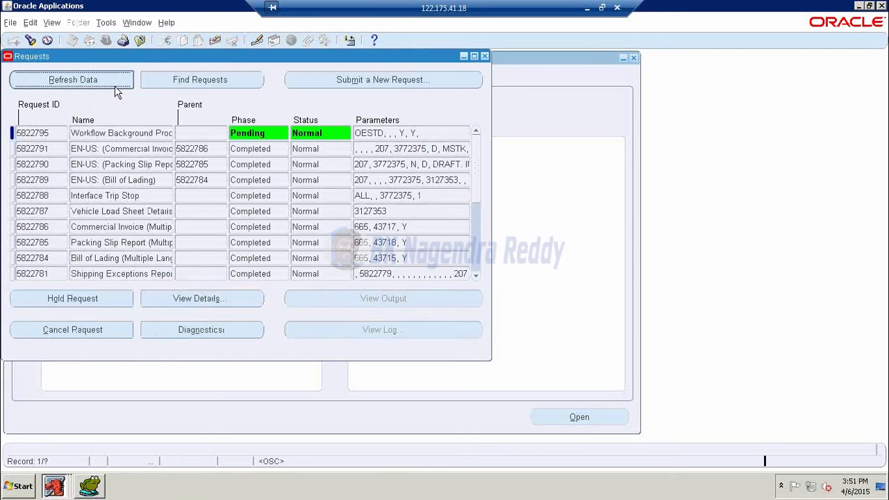
click(115, 85)
click(116, 87)
click(115, 87)
click(115, 87)
click(115, 85)
click(115, 85)
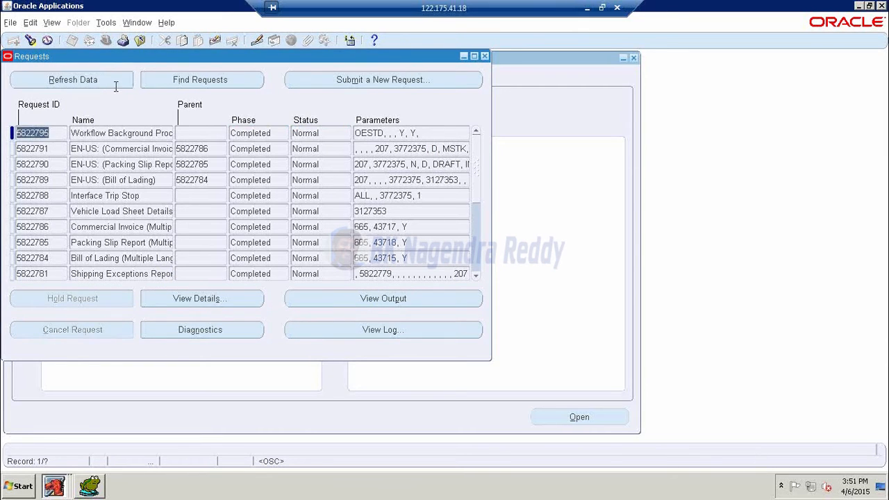
click(94, 486)
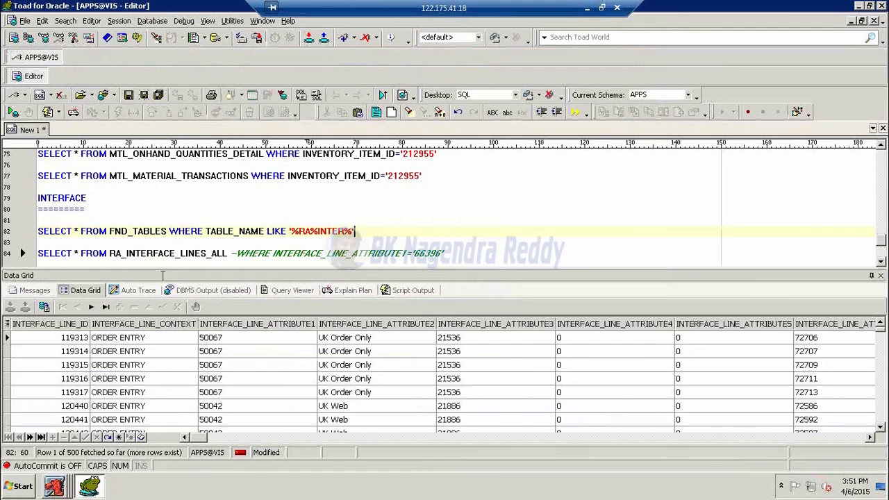
Uncomment the WHERE on line 84 and rerun the RA_INTERFACE_LINES_ALL query for order 66396, returning no rows
click(182, 252)
key(F9)
click(232, 257)
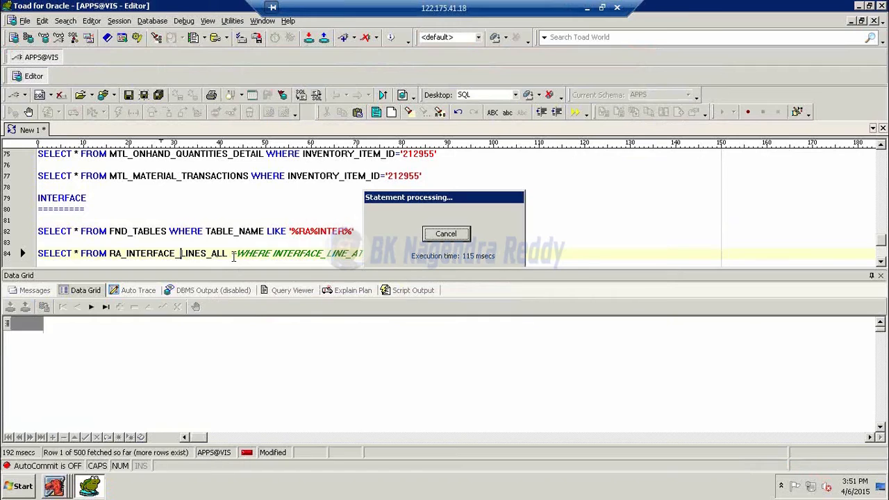
key(Delete)
key(Delete)
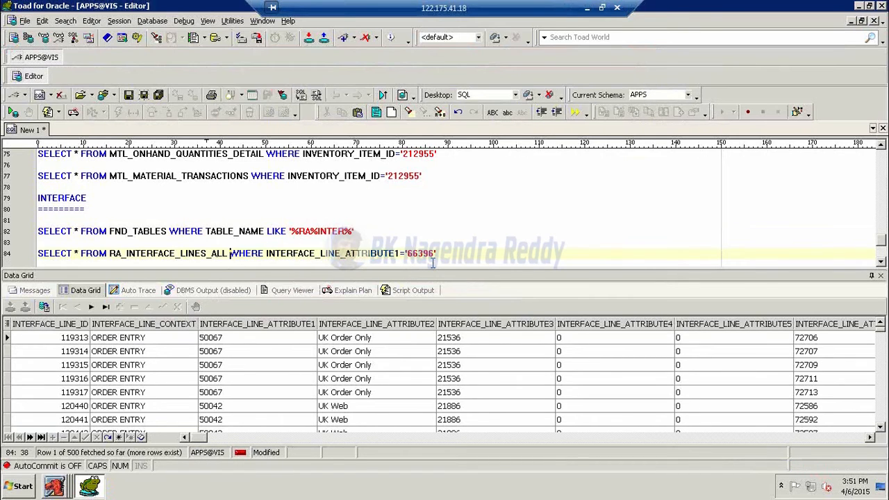
key(F9)
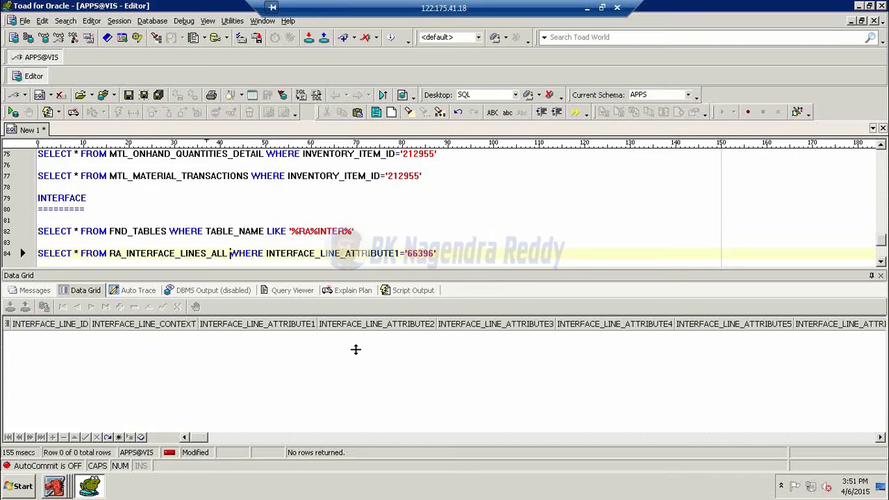
Switch back to Oracle Applications and close the requests list
click(53, 487)
click(42, 459)
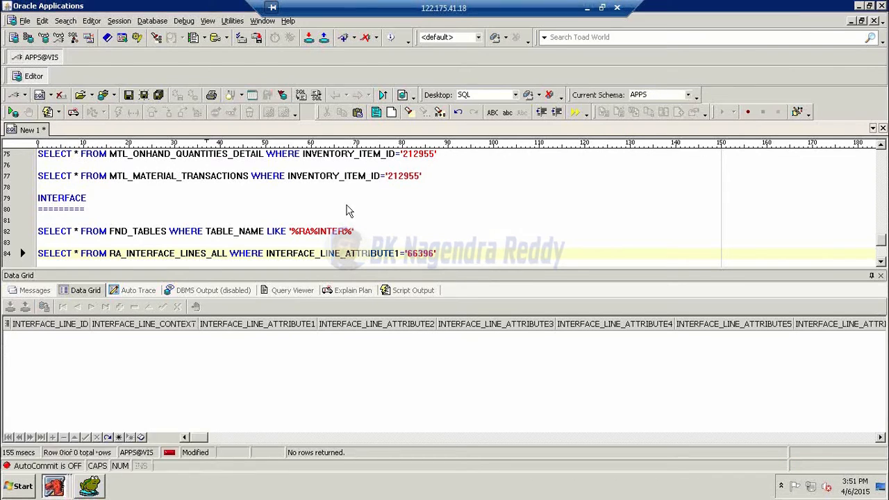
click(485, 56)
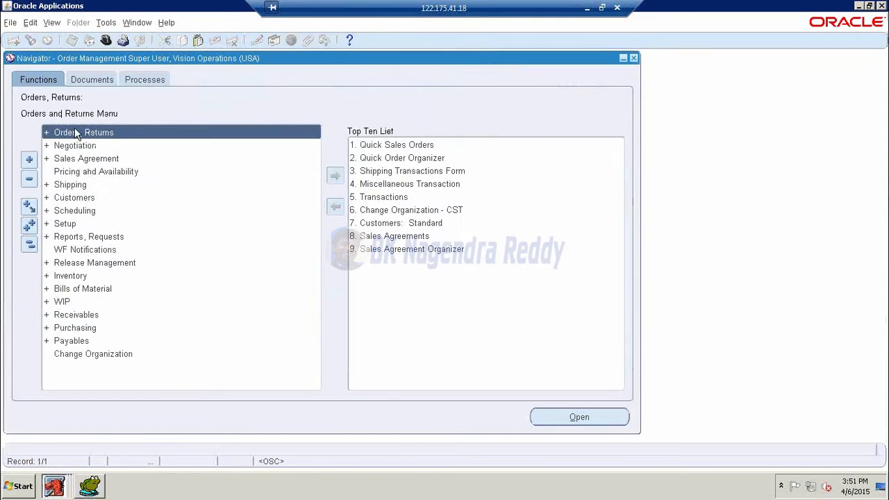
Open the Order Organizer and search for order 66396
double_click(78, 132)
click(80, 145)
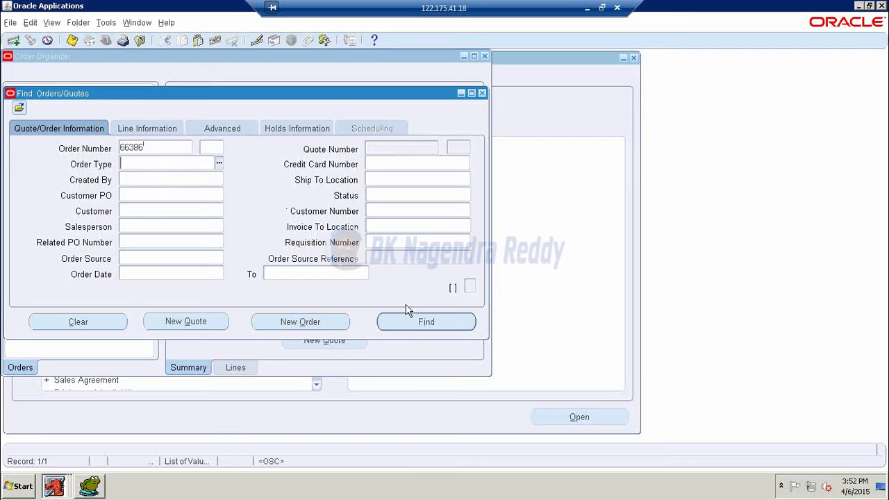
click(421, 322)
Check order 66396's Deliveries and Invoices / Credit Memos tabs, then close the windows
click(243, 323)
click(465, 402)
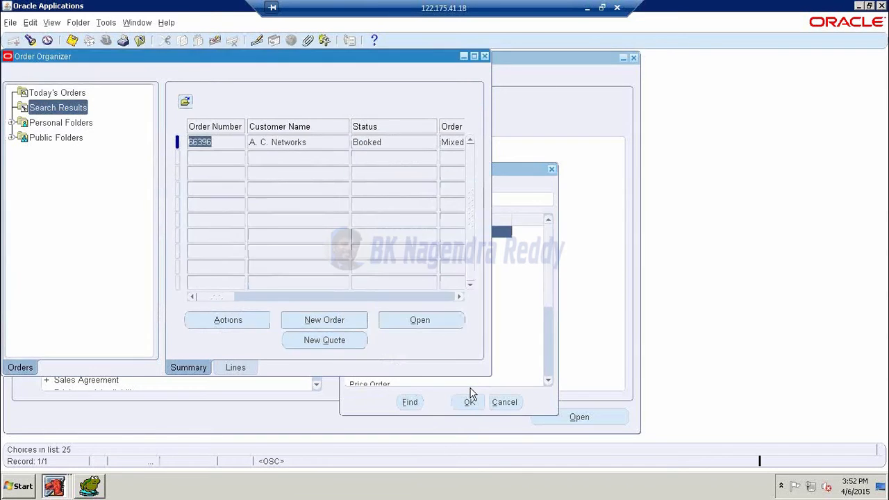
click(169, 125)
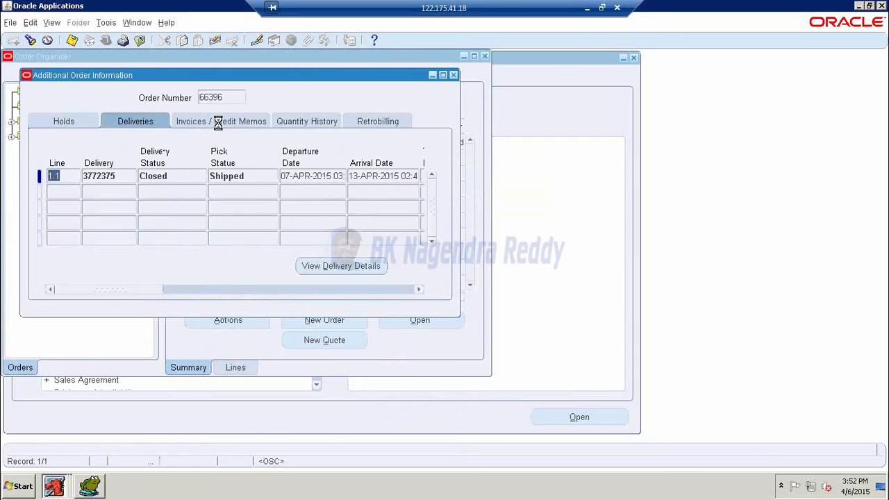
click(219, 120)
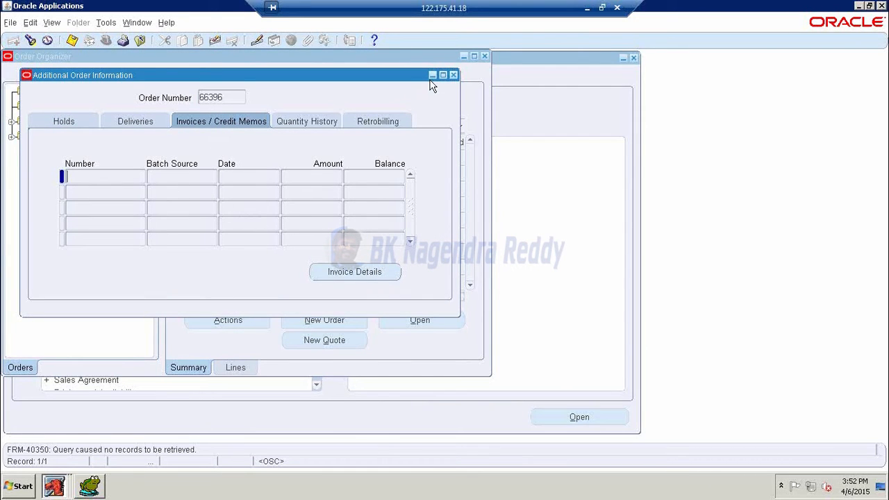
click(453, 75)
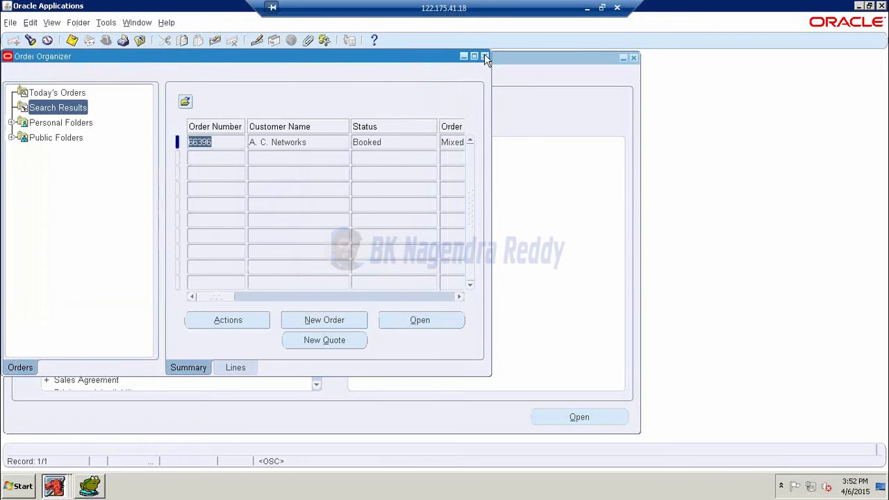
click(485, 56)
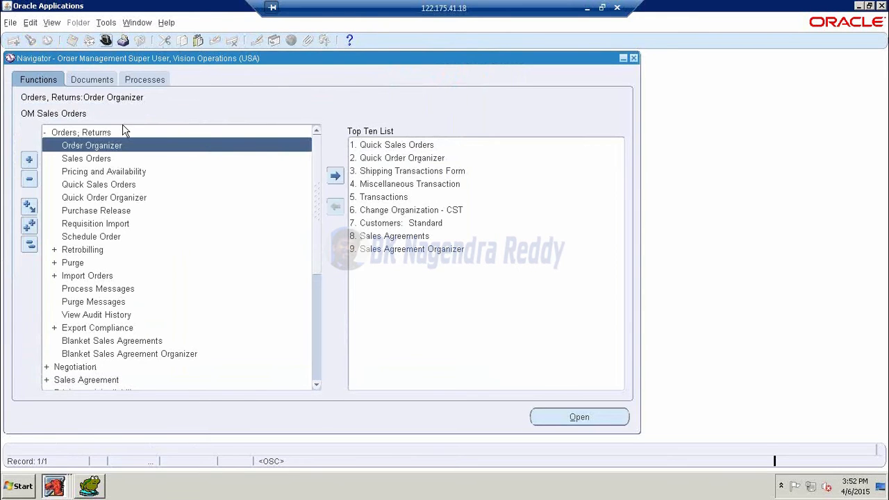
Open Find Requests via View and start a new single request submission
key(ctrl+l)
text(workflow%)
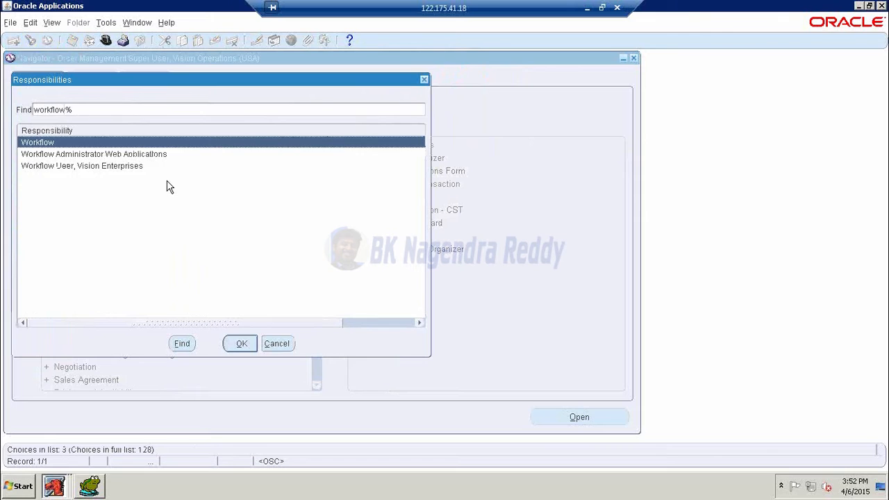
click(278, 345)
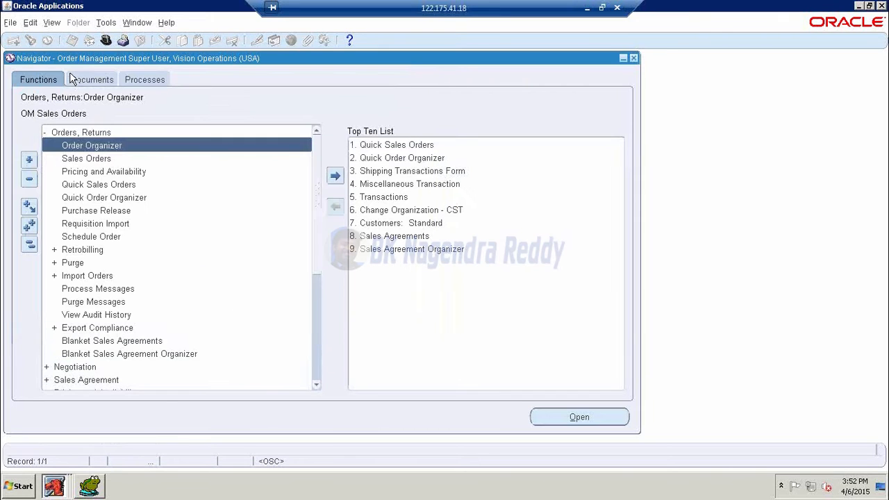
click(52, 26)
click(70, 189)
click(234, 337)
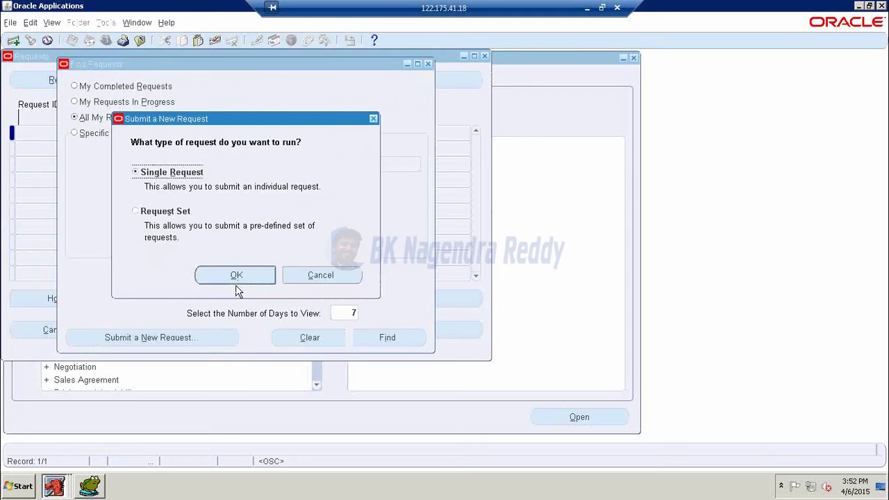
click(246, 273)
Choose Workflow Background Process as the request to run
text(W)
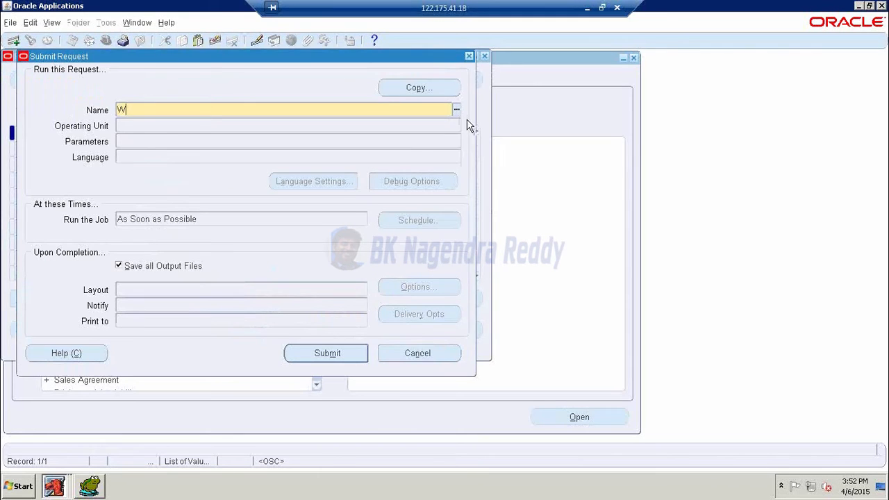
key(Tab)
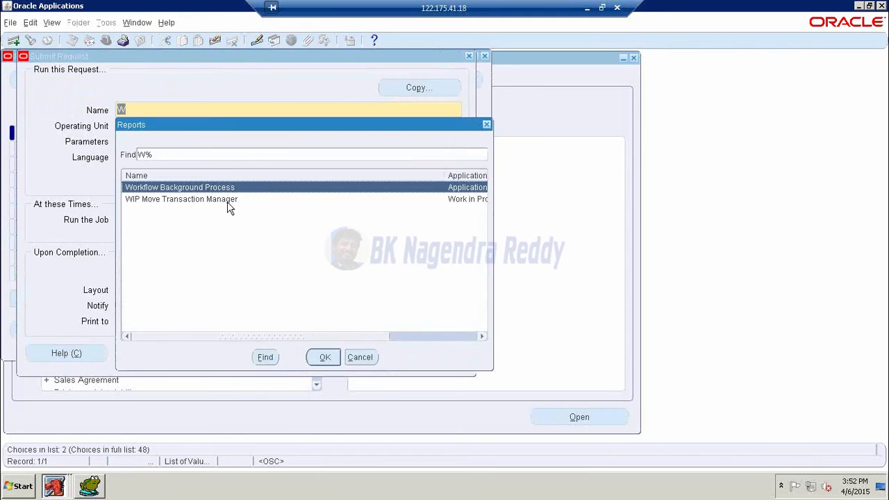
click(324, 360)
Set the Item Type parameter to OM Order Line
click(609, 189)
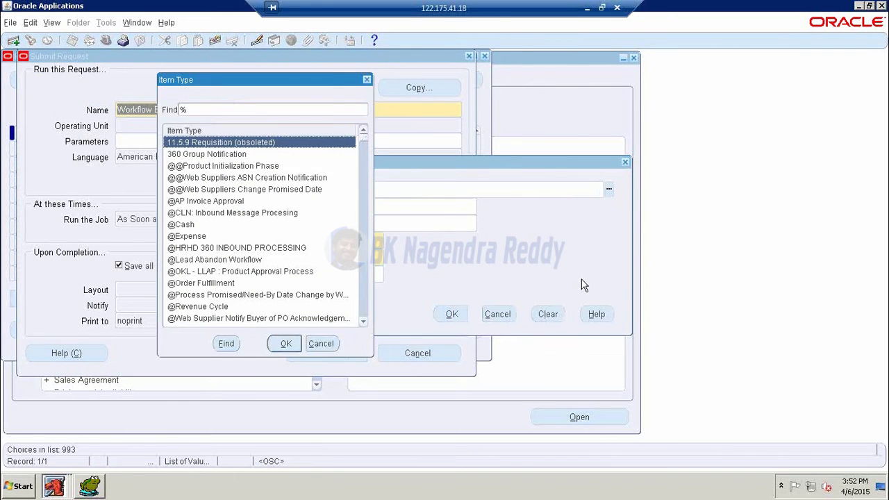
text(oe)
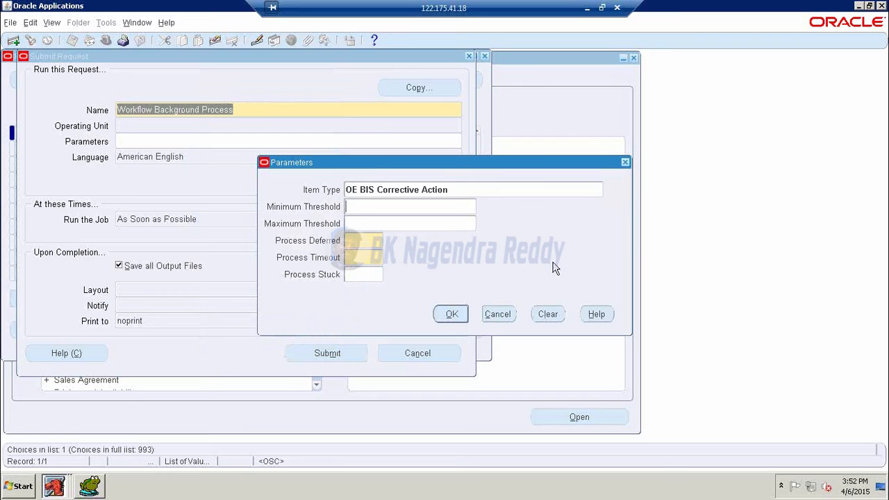
click(542, 191)
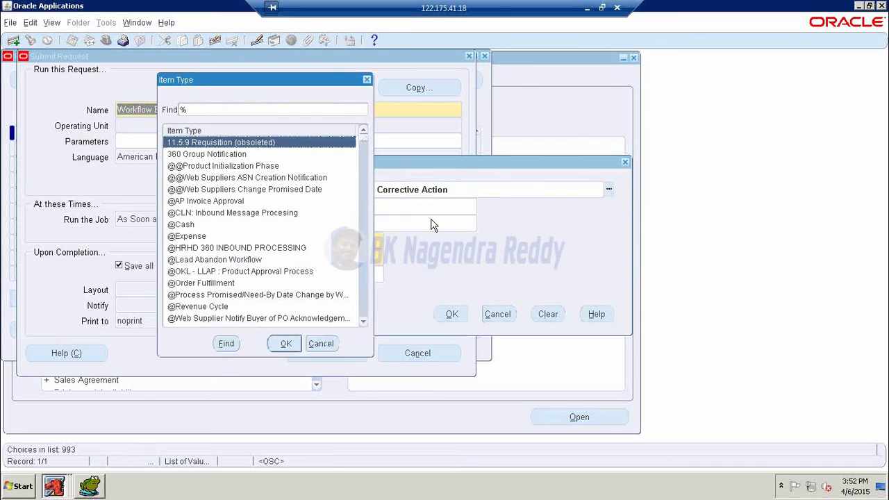
text(om)
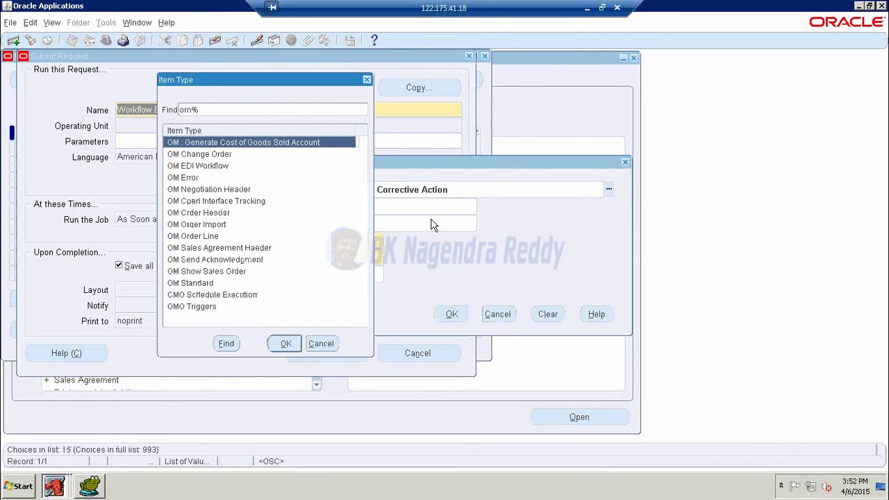
click(200, 238)
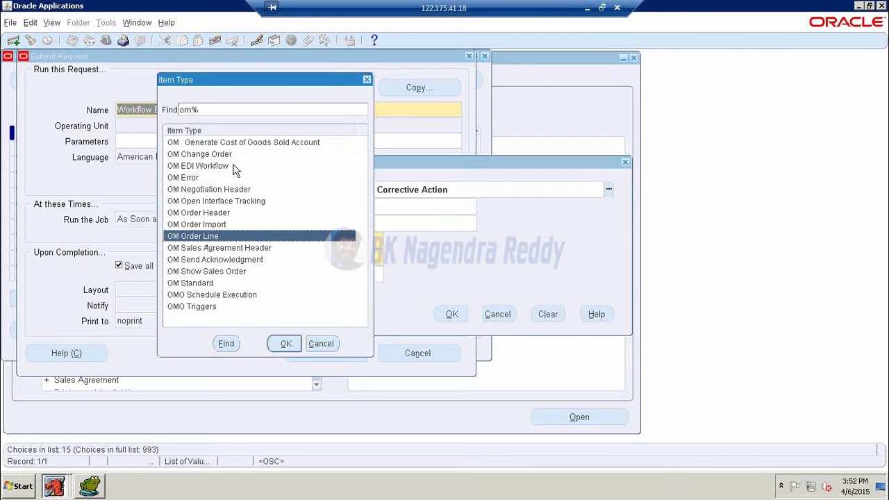
click(297, 344)
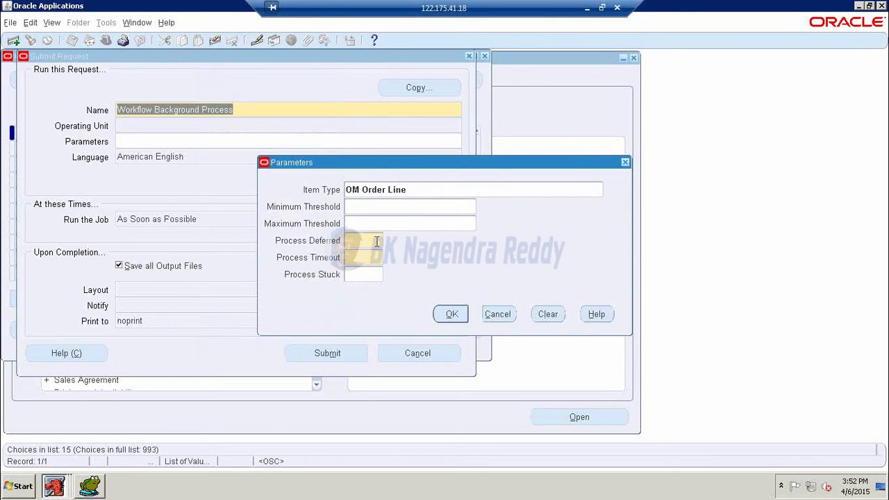
Set Process Deferred and Process Timeout to Yes, submit, decline another request, and open Find Requests
click(389, 240)
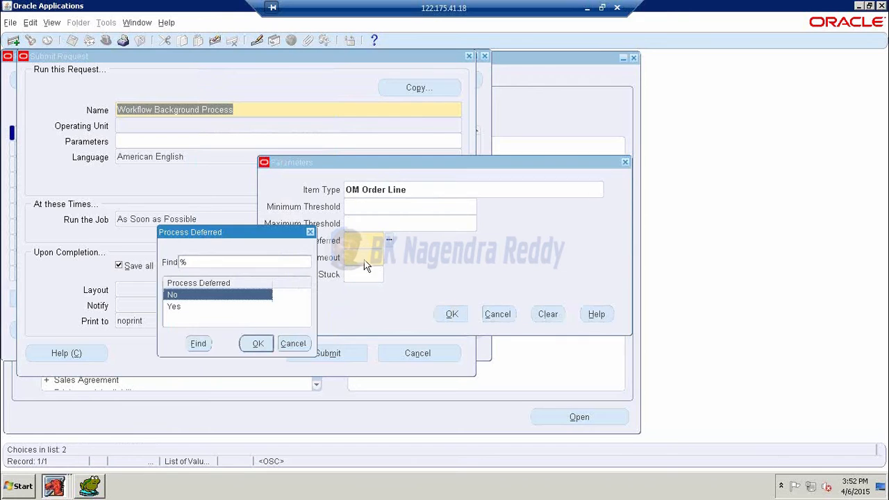
click(217, 307)
click(258, 344)
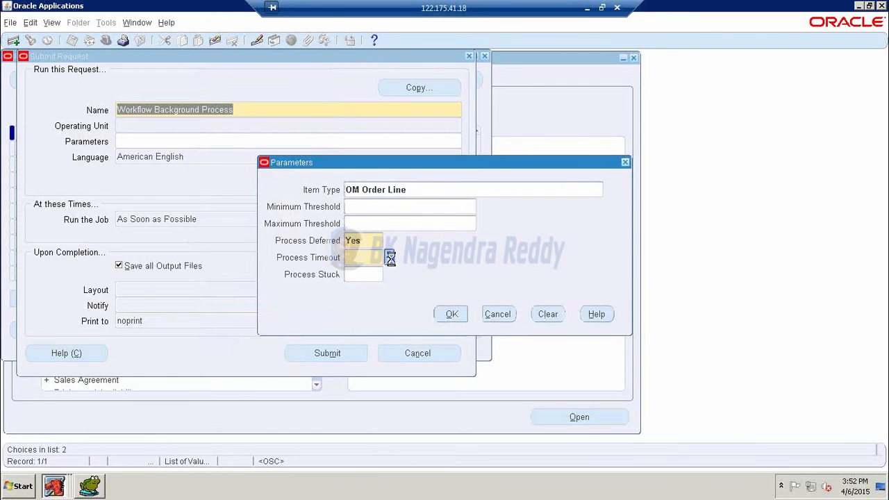
click(389, 257)
click(216, 307)
click(258, 343)
click(327, 353)
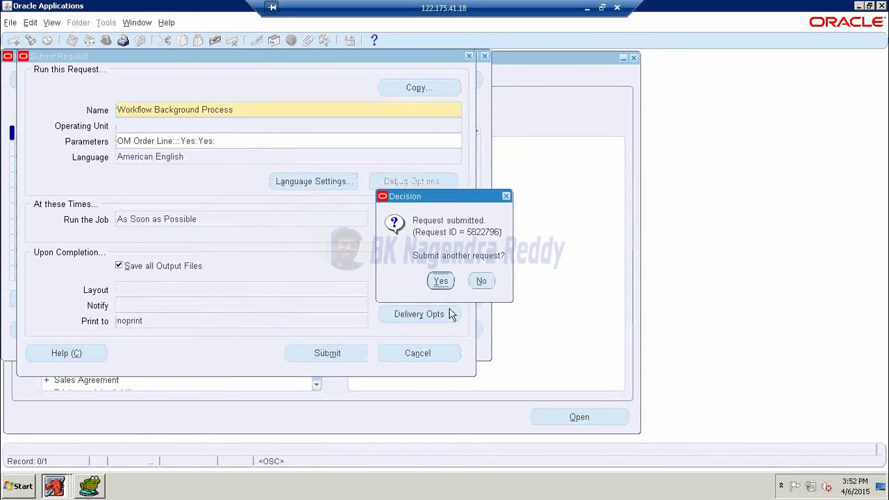
click(484, 281)
click(403, 342)
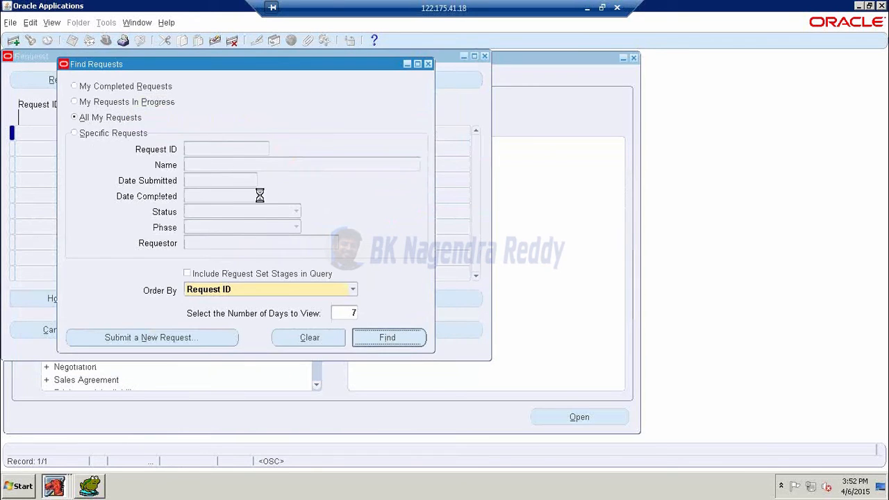
Refresh the request statuses, then rerun the line 84 interface-lines query in Toad
key(alt+r)
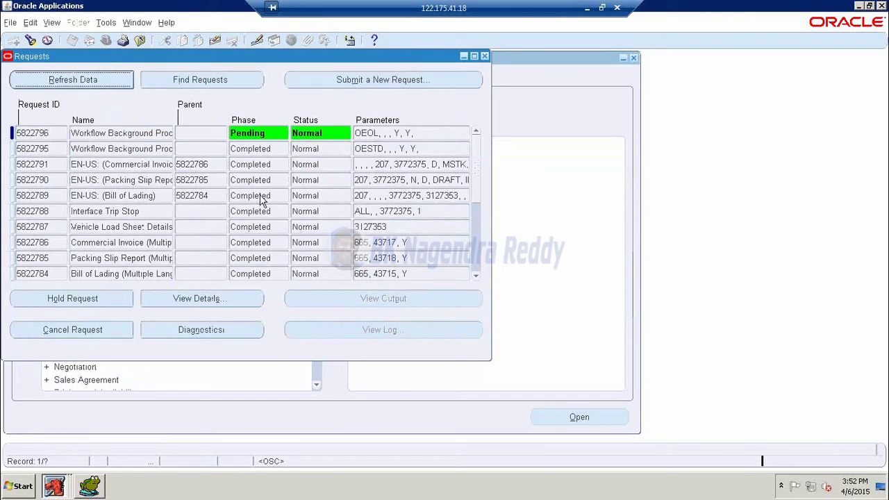
key(alt+r)
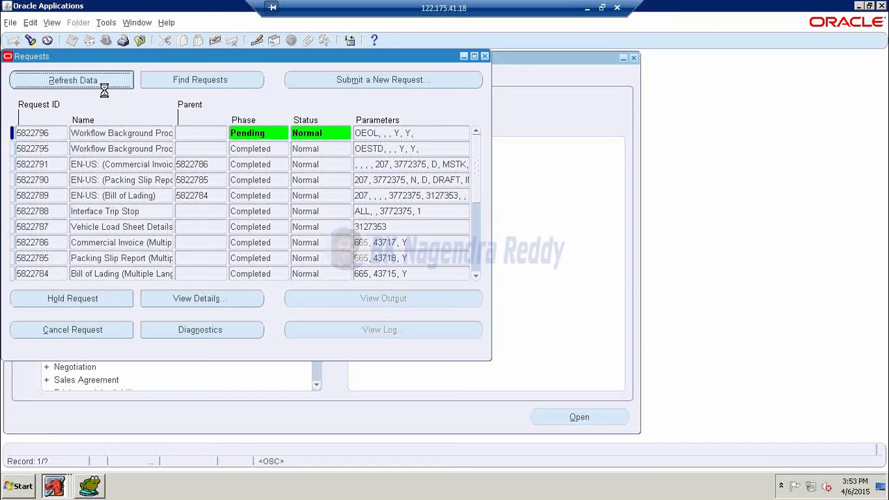
click(89, 484)
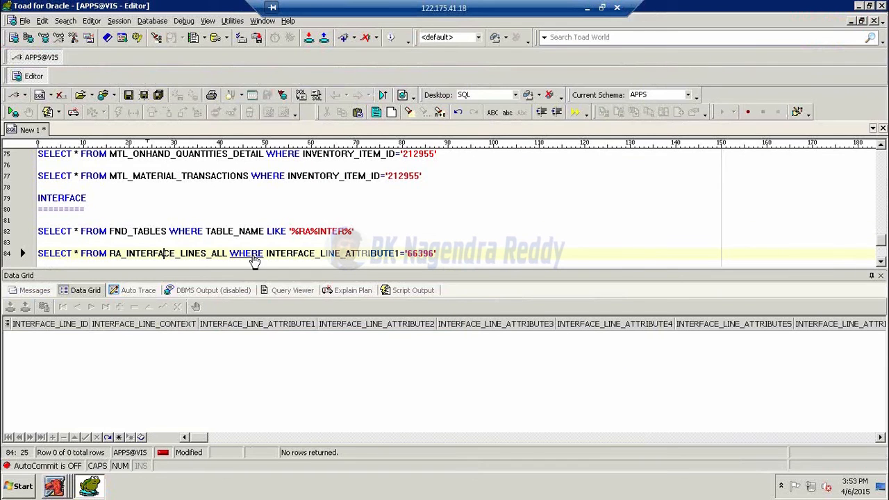
key(F9)
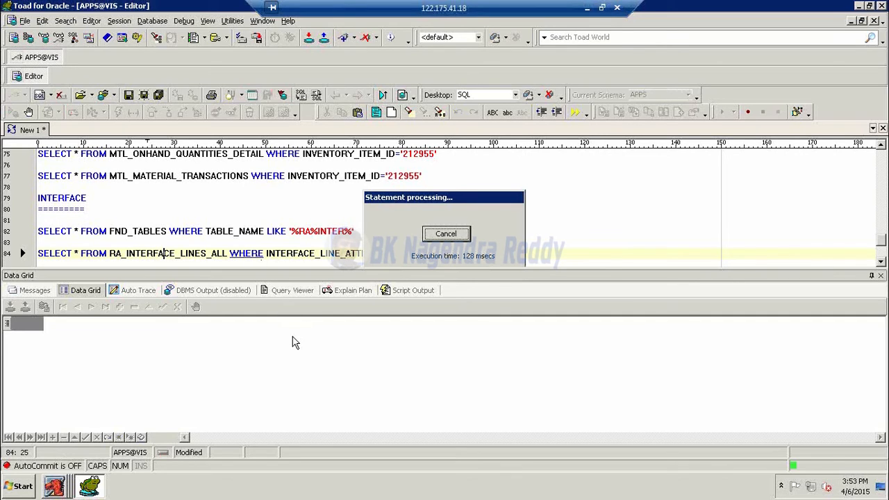
Refresh the Requests window until pending Autoinvoice Master requests up to 5822823 appear
click(63, 487)
click(83, 456)
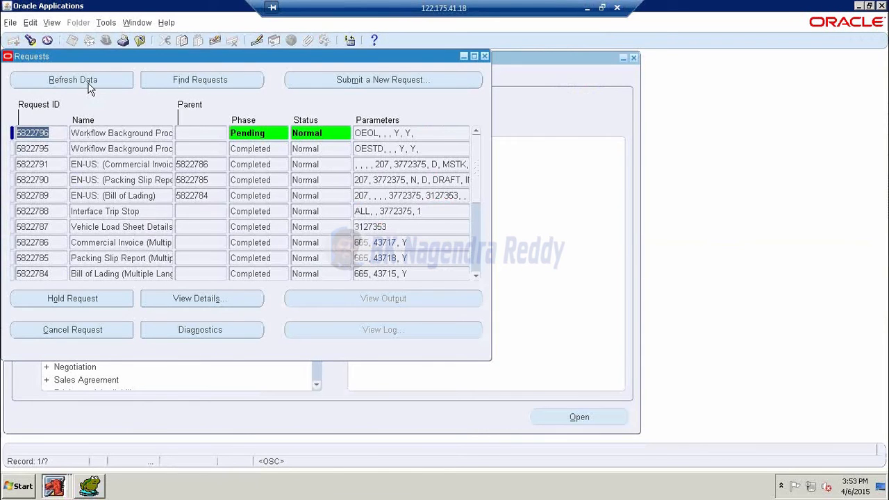
click(84, 83)
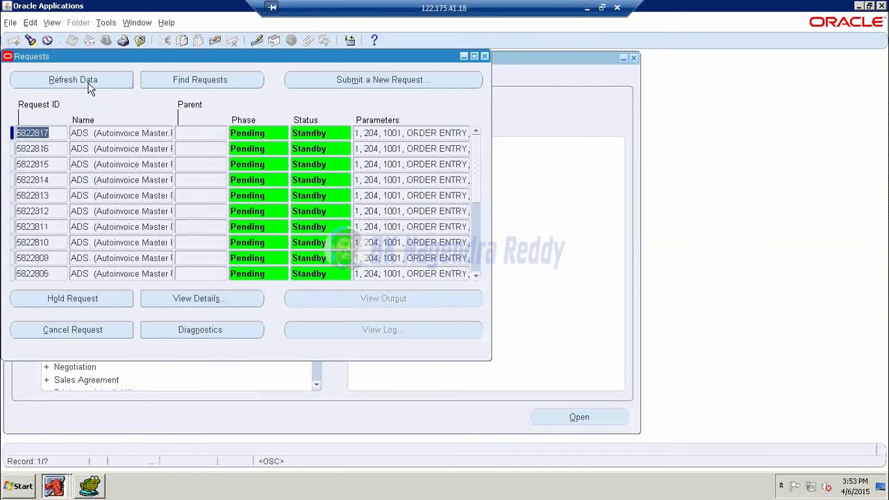
click(88, 87)
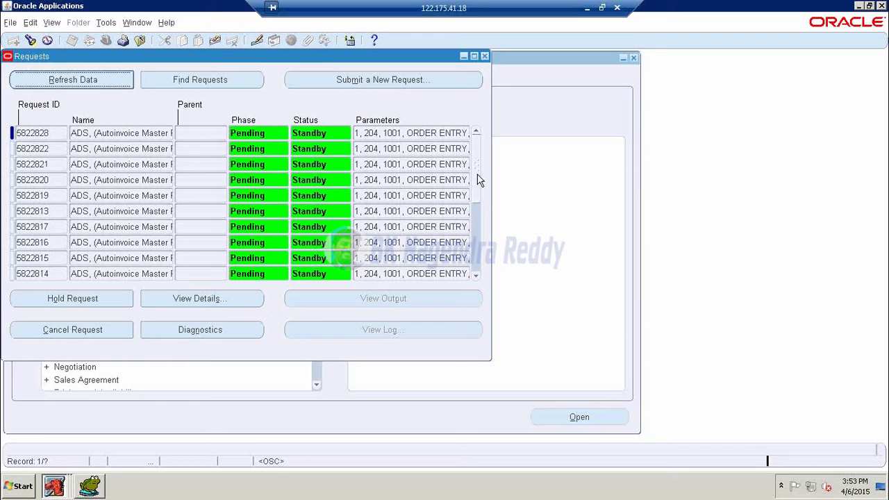
click(478, 240)
click(479, 212)
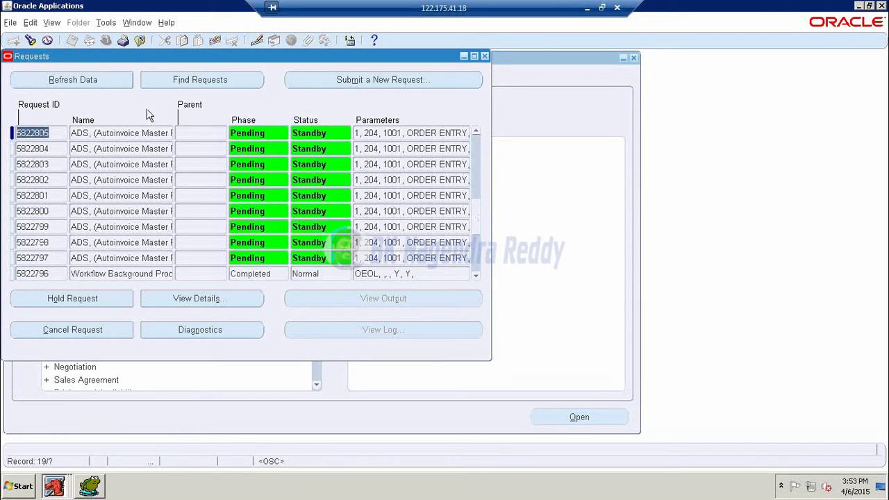
click(109, 80)
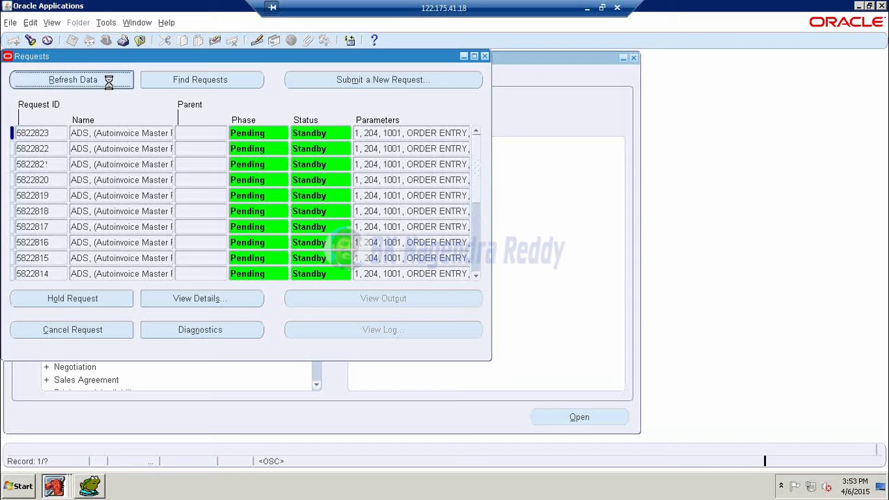
click(491, 20)
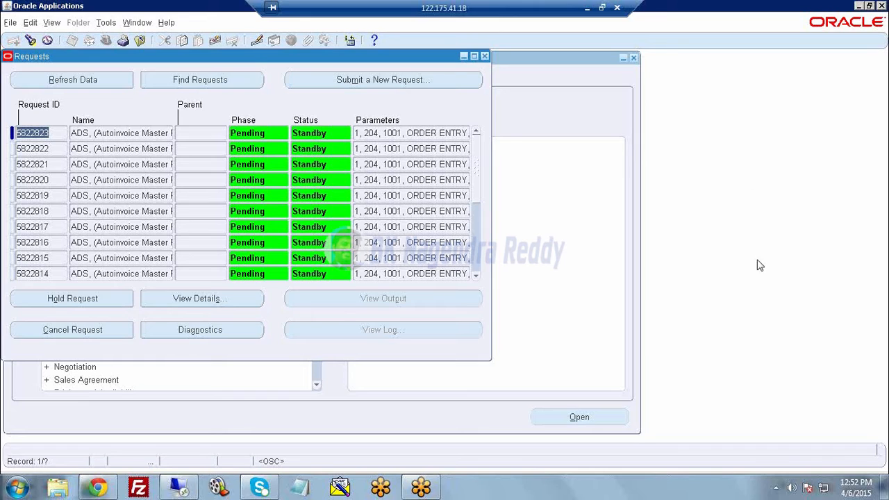
Confirm the order's interface line exists, then return to requests topped by Autoinvoice Import 5822824
click(74, 80)
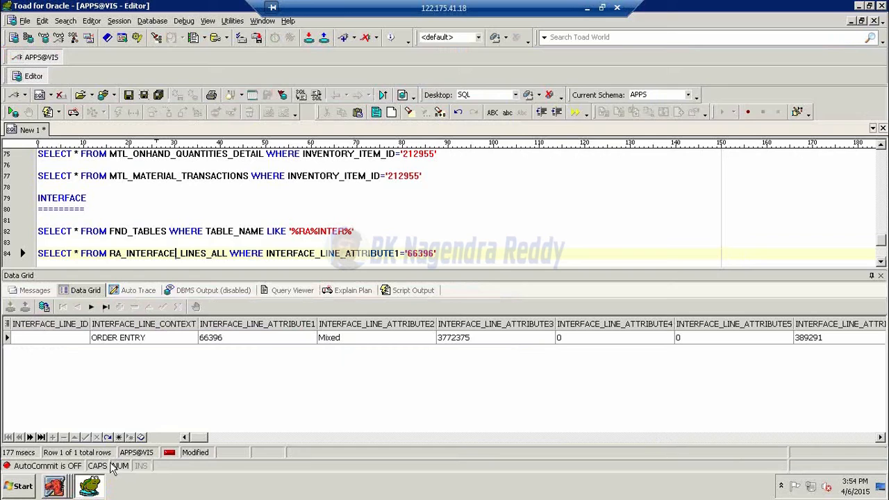
click(66, 486)
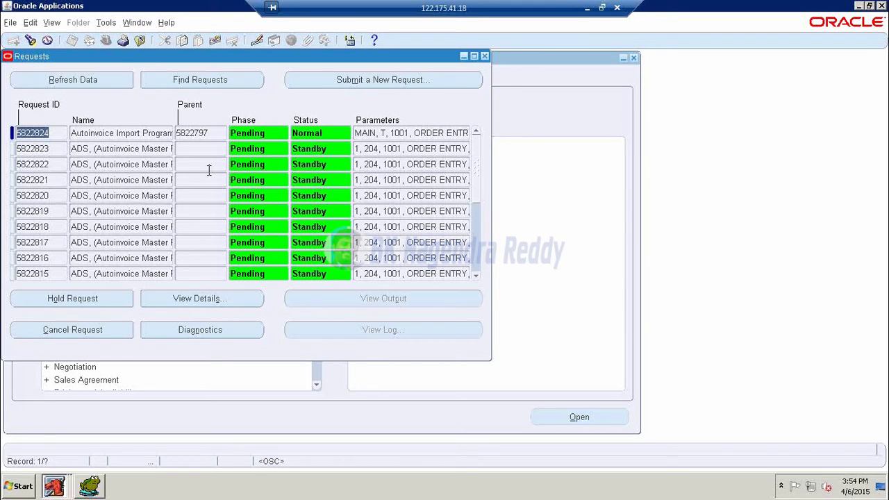
Refresh to see Autoinvoice Import 5822824 Completed Normal, then focus Toad's interface-lines query
click(93, 79)
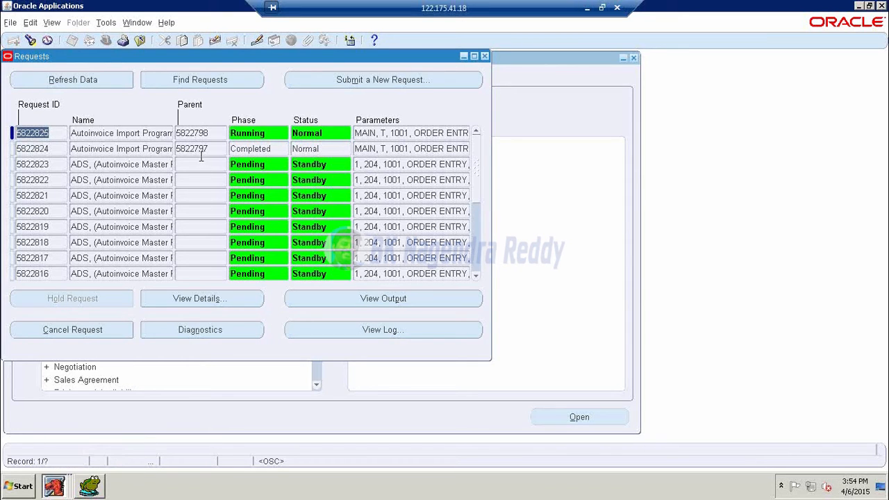
click(95, 487)
click(197, 255)
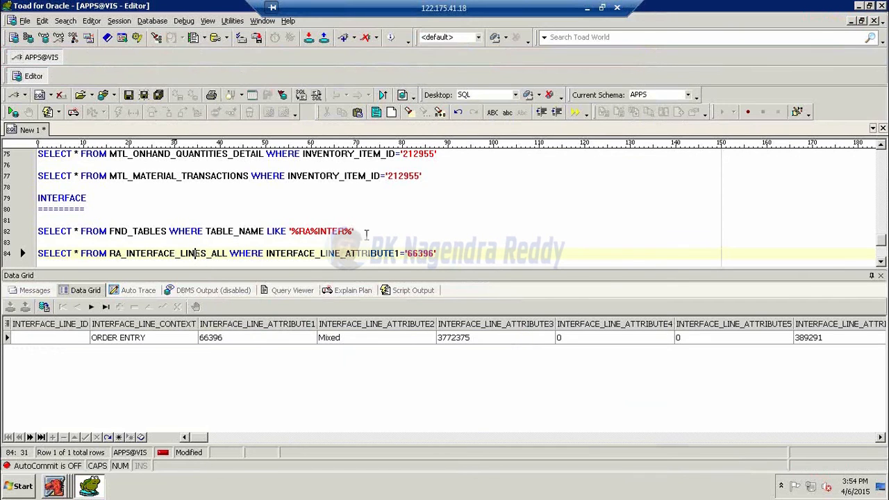
Rerun the line 84 query (one ORDER ENTRY row), then refresh requests to show new 5822826 pending
key(F9)
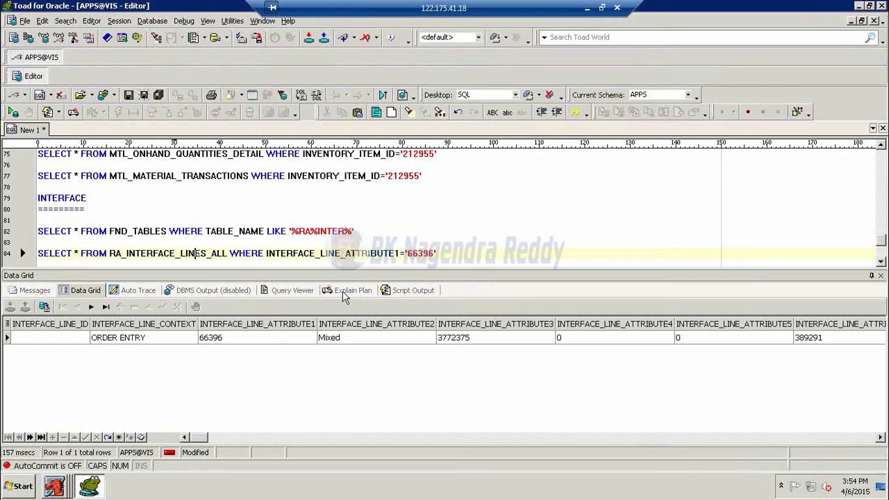
click(277, 343)
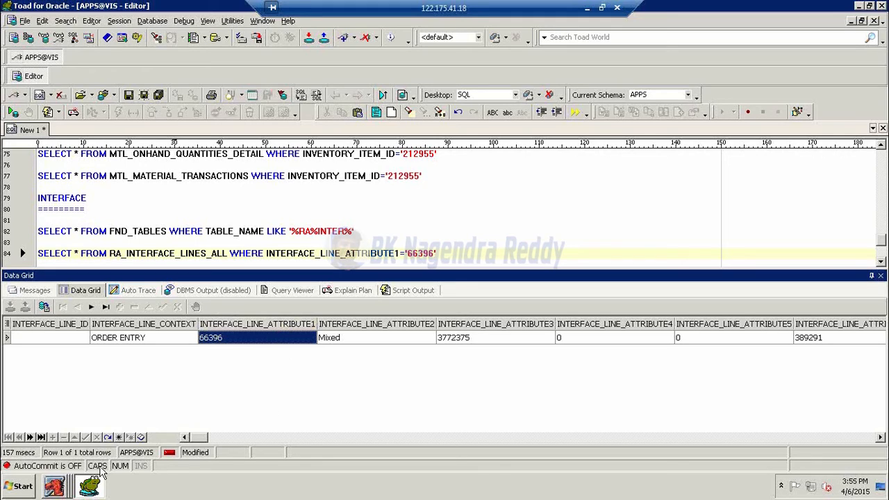
click(54, 486)
click(48, 470)
click(85, 79)
click(85, 80)
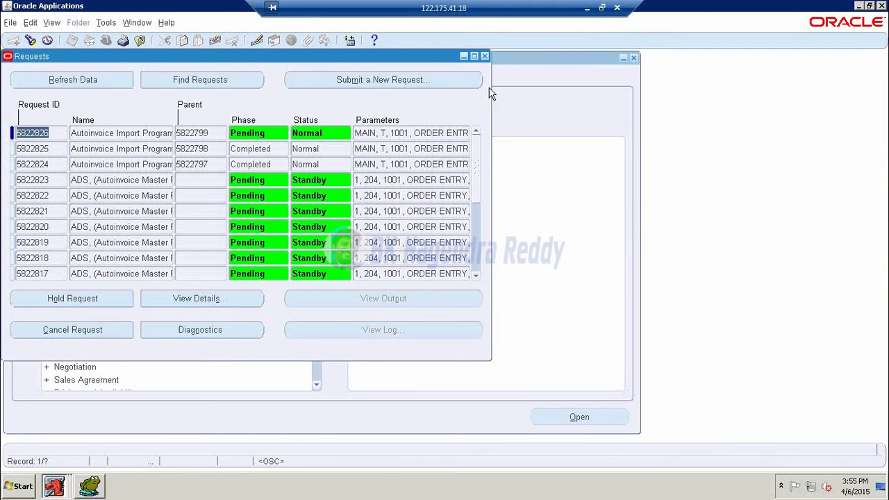
Close the request list and search the Order Organizer for order number 66386
click(485, 57)
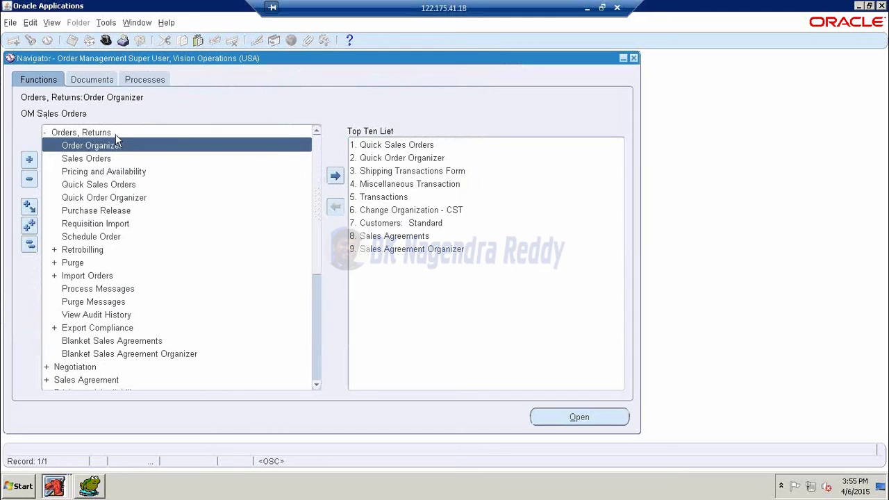
double_click(94, 147)
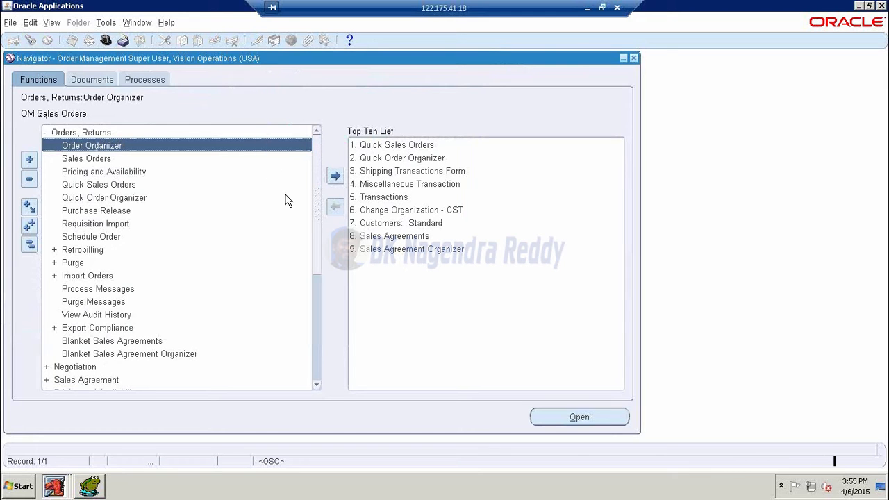
text(66386)
key(Tab)
click(421, 326)
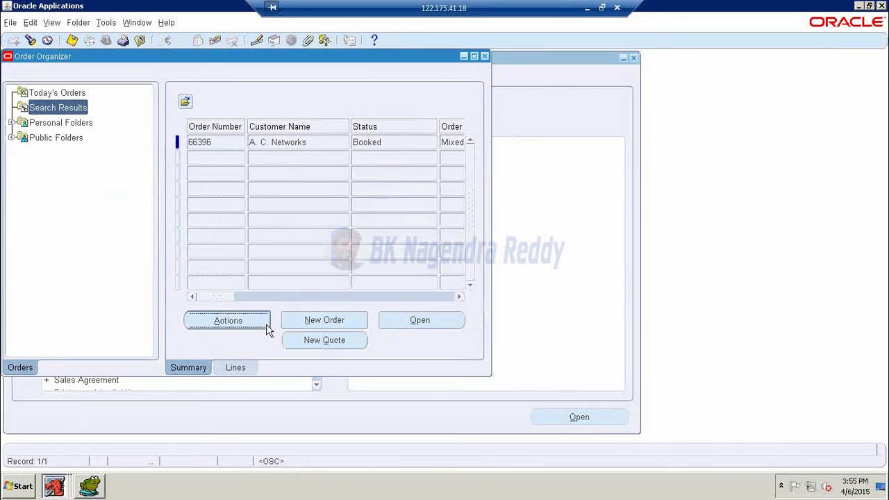
Check the order's Deliveries and Invoices tabs in Additional Order Information, confirming no invoice yet
click(267, 328)
click(468, 403)
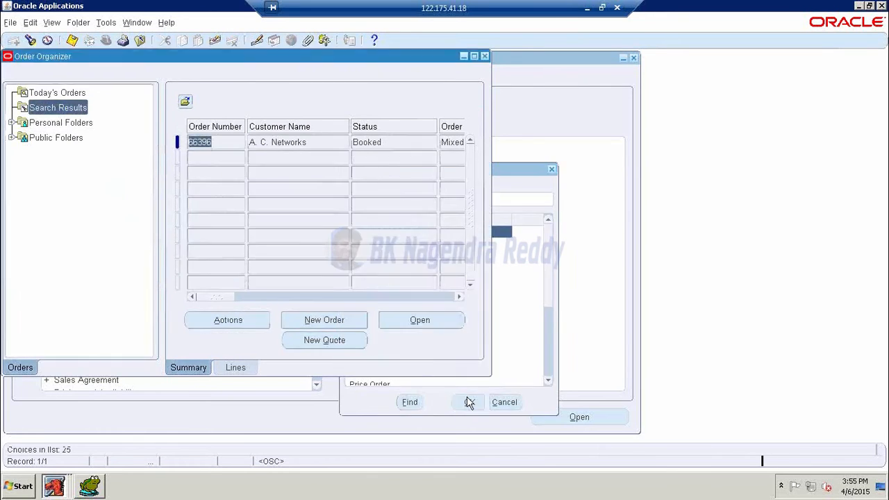
click(143, 128)
click(214, 128)
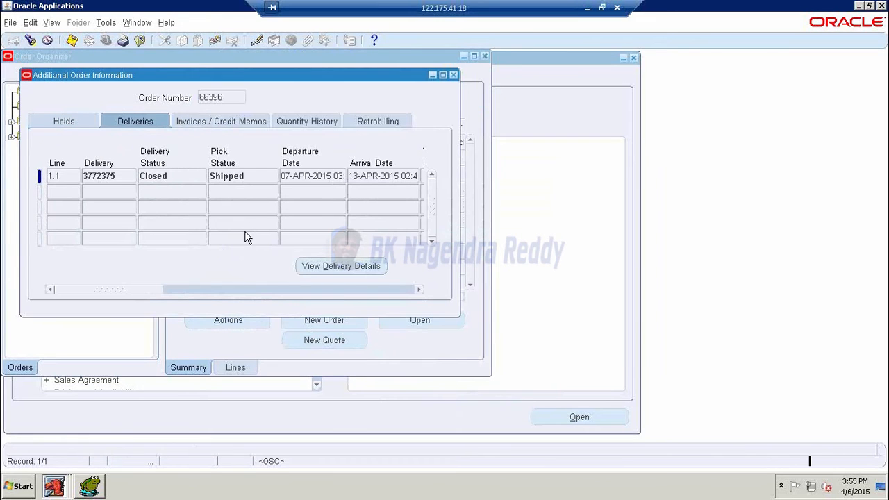
click(142, 122)
click(221, 127)
click(135, 122)
List all concurrent requests via View > Requests and refresh to see Autoinvoice Import pending
click(52, 23)
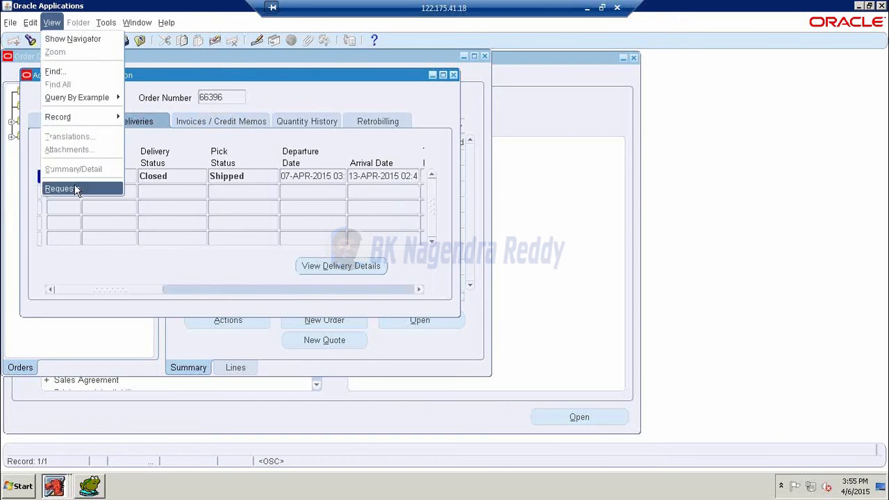
click(73, 189)
click(376, 334)
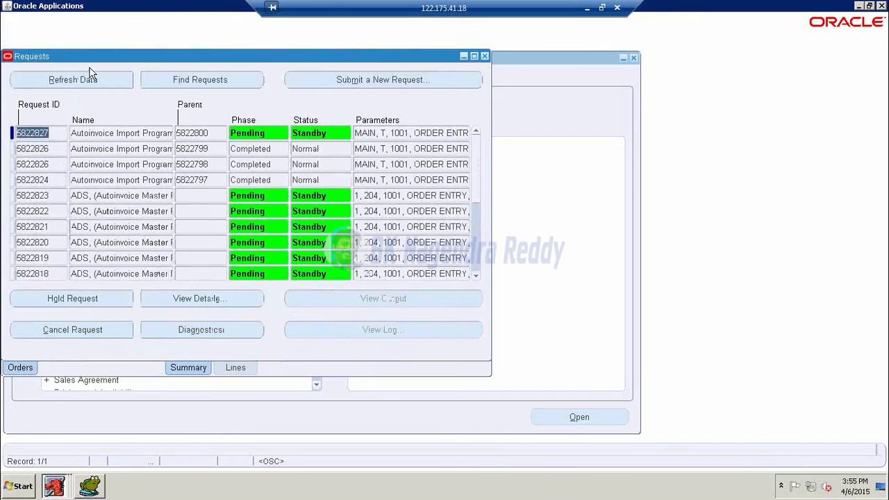
click(87, 80)
click(86, 80)
click(86, 78)
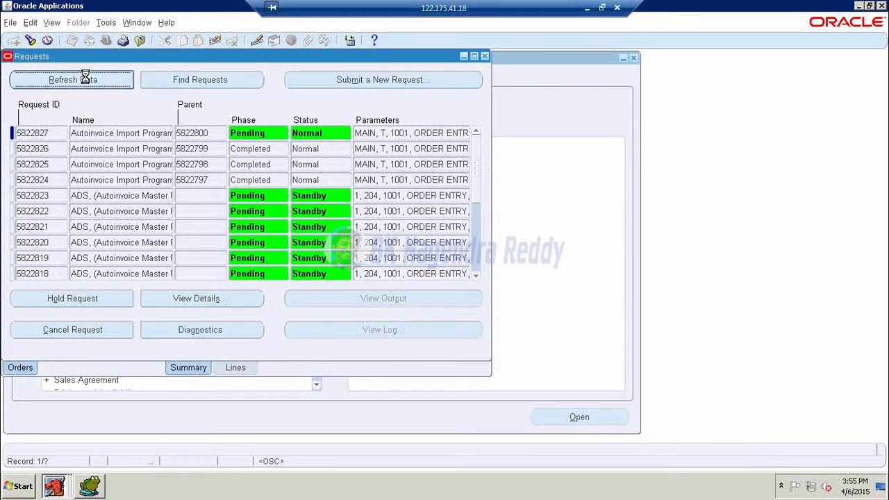
click(93, 488)
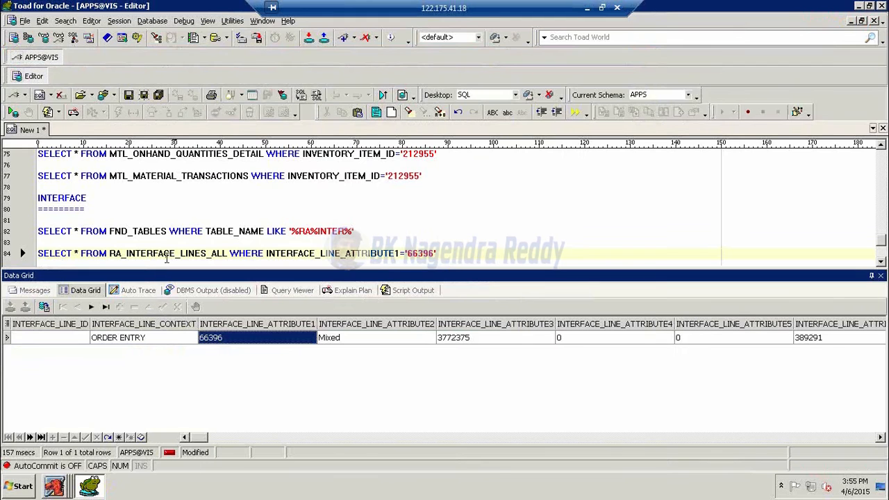
Rerun the interface lines query for order 66396 and scroll the one ORDER ENTRY row
click(165, 256)
key(ctrl+Return)
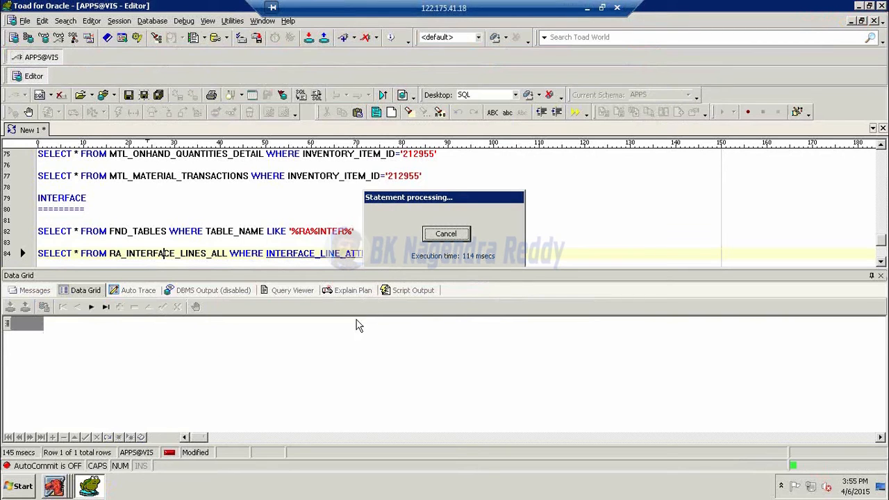
mouse_move(201, 439)
mouse_down()
mouse_move(272, 444)
mouse_move(201, 442)
mouse_up()
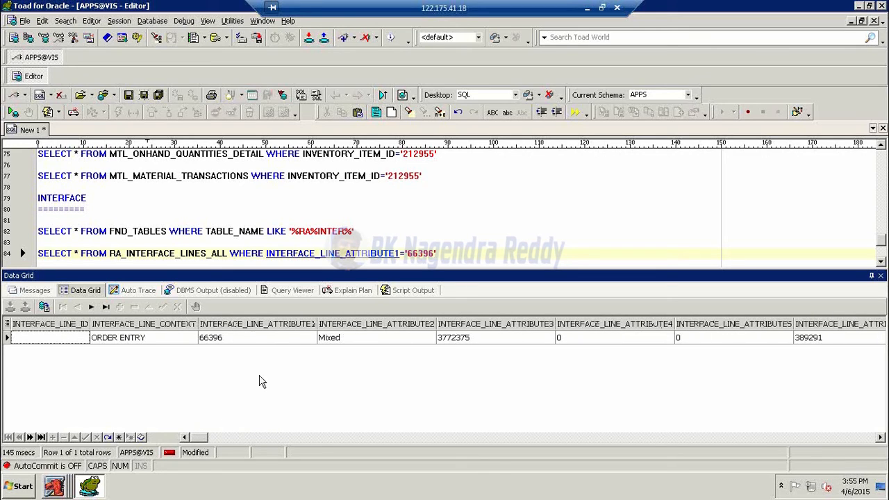
drag(202, 441, 157, 441)
Switch back to Oracle Applications and refresh the request statuses
click(55, 487)
click(49, 460)
click(100, 85)
click(100, 83)
click(100, 85)
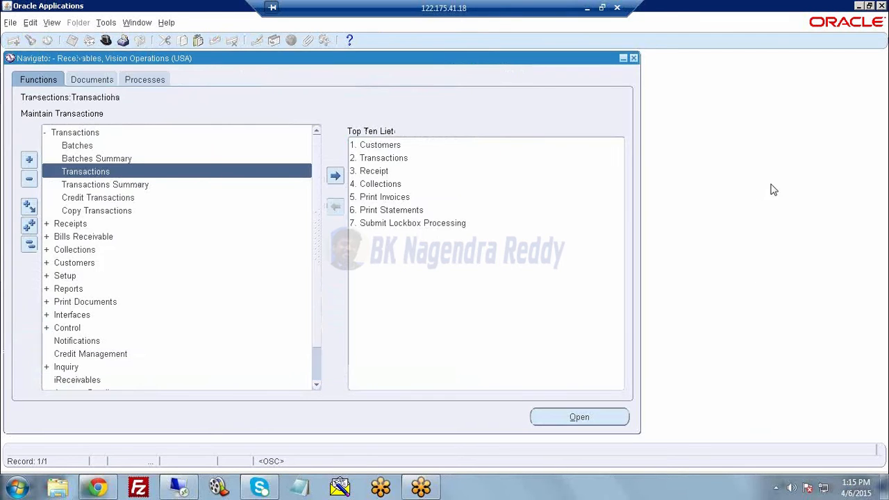
Collapse the Transactions functions and bring the Oracle Applications window back to the front
double_click(78, 132)
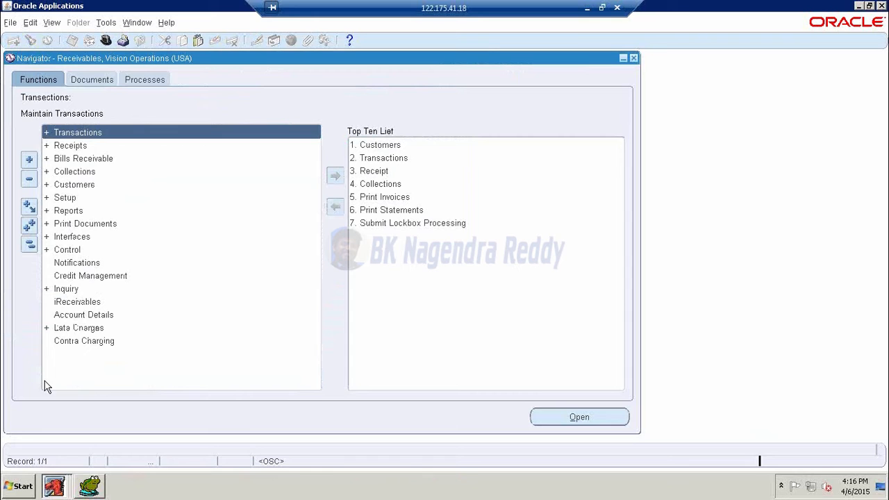
click(89, 486)
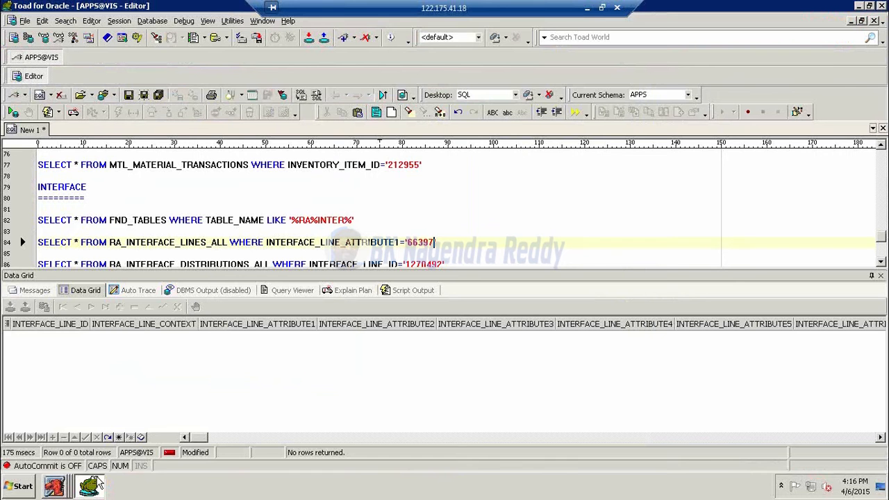
click(63, 489)
click(66, 460)
List recent concurrent requests and verify Autoinvoice Import Program 5822849 completed Normal
click(54, 23)
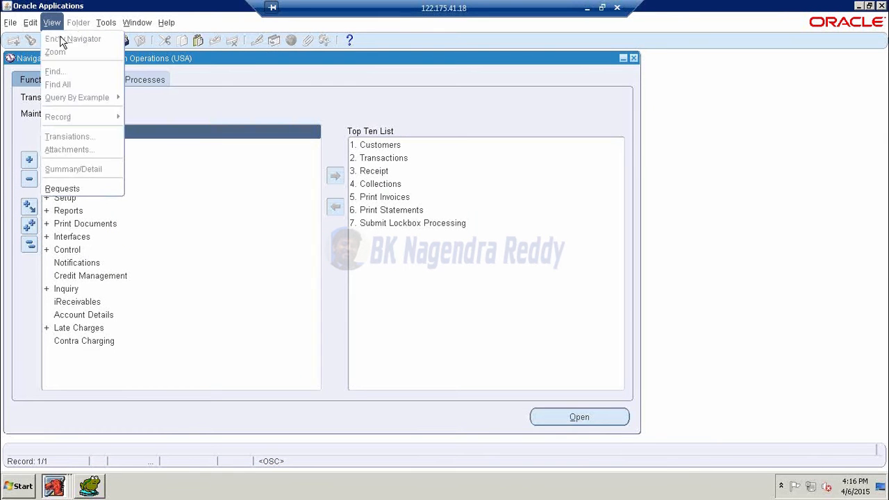
click(69, 188)
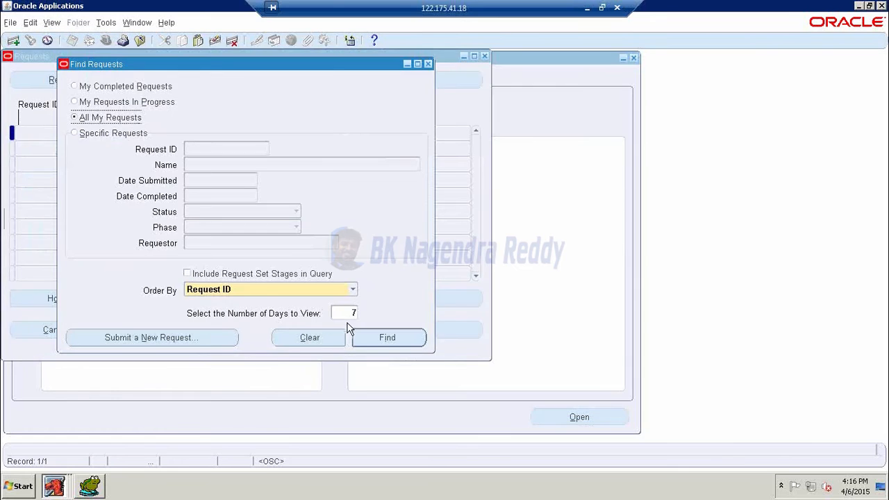
click(370, 336)
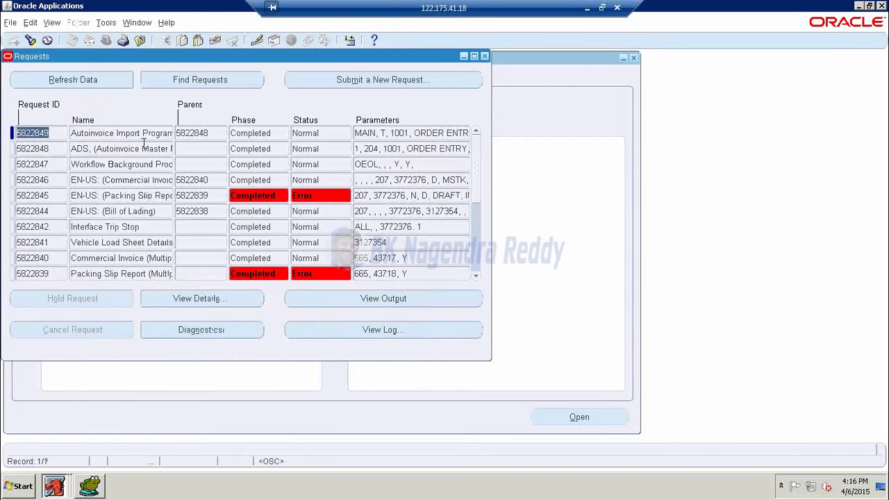
click(109, 164)
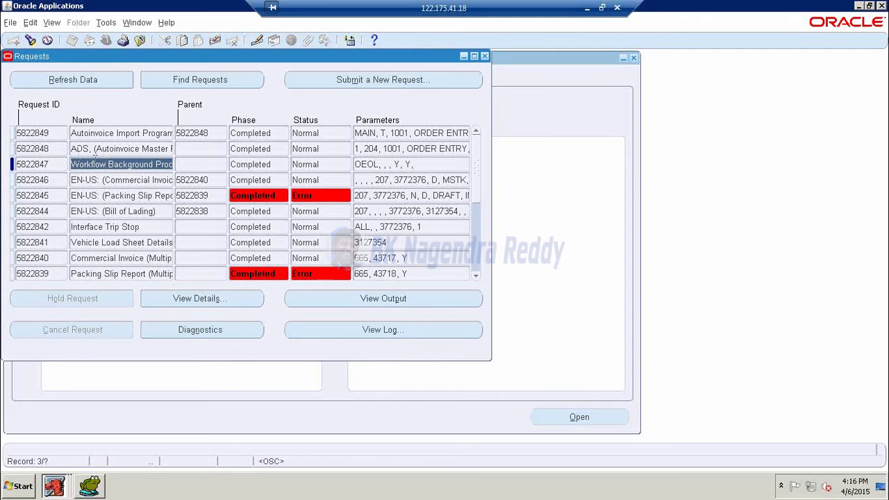
click(136, 133)
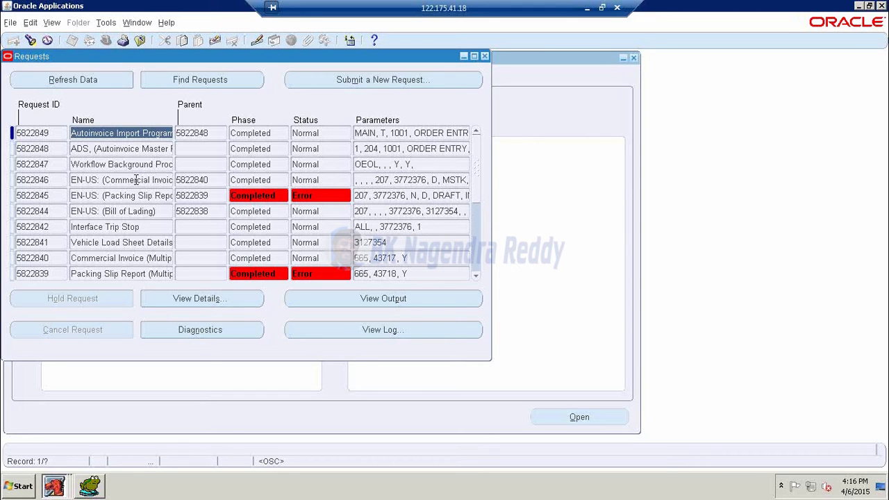
click(95, 489)
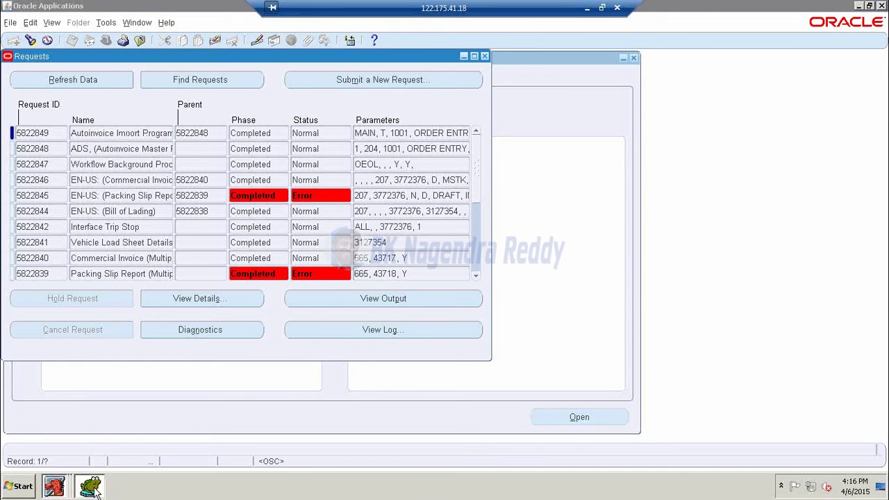
Rerun the line 84 RA_INTERFACE_LINES_ALL query for 66397, which returns no rows
click(217, 241)
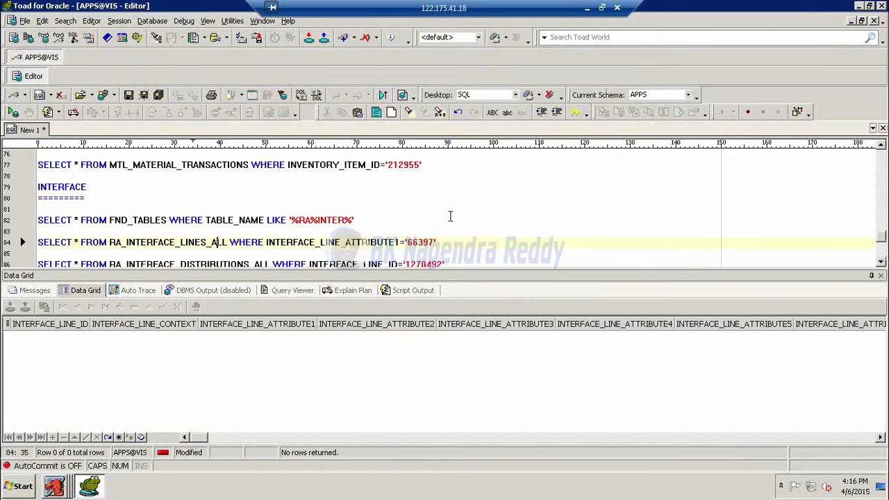
key(F9)
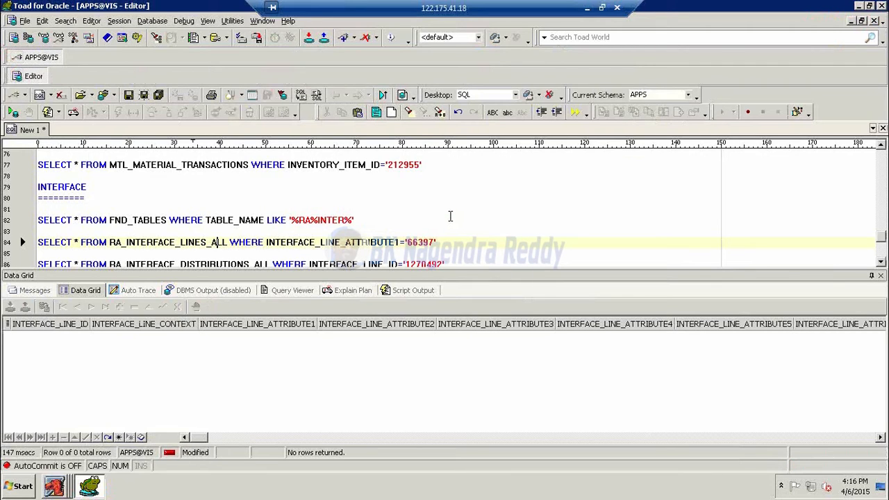
click(464, 242)
scroll(313, 254, down, 2)
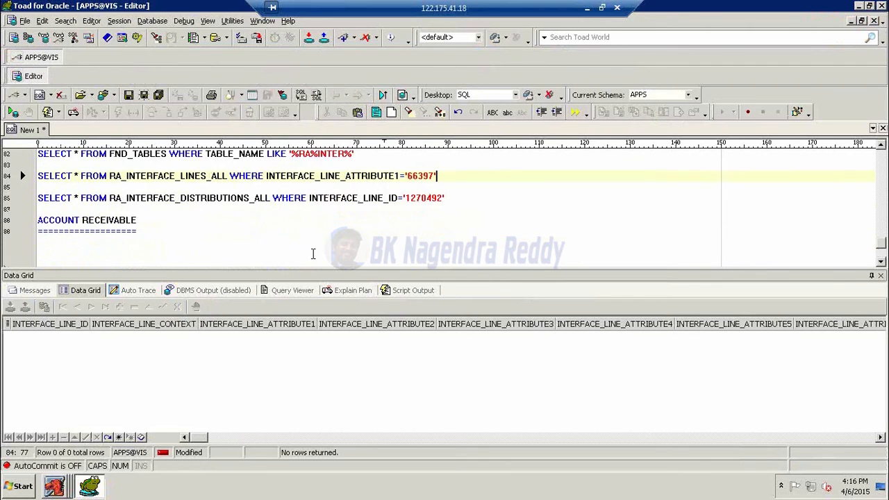
Add blank lines under the ACCOUNT RECEIVABLE heading and return to Oracle Applications
click(153, 242)
key(Return)
key(Return)
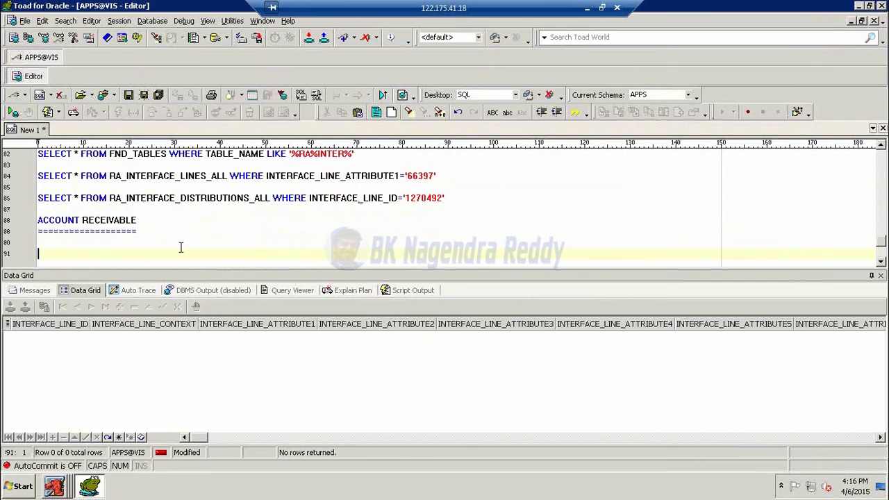
click(54, 485)
click(63, 455)
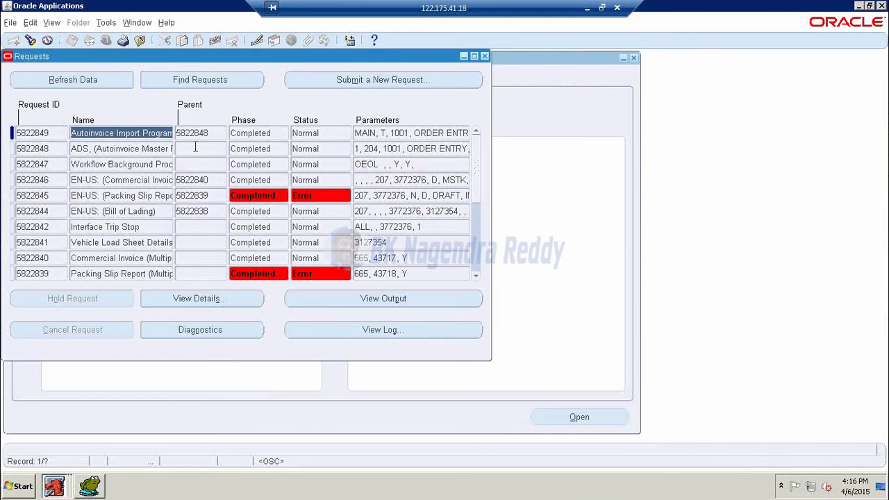
Close the requests list and open the Transactions form from the Transactions functions
click(484, 56)
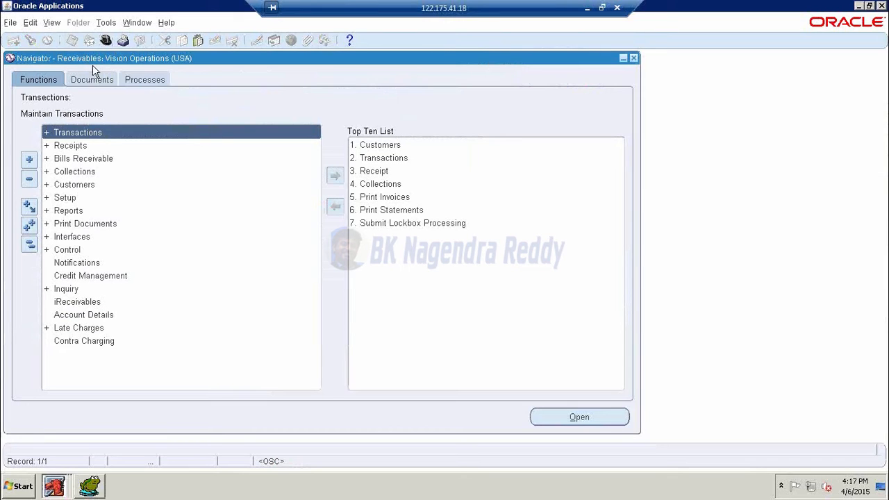
double_click(77, 133)
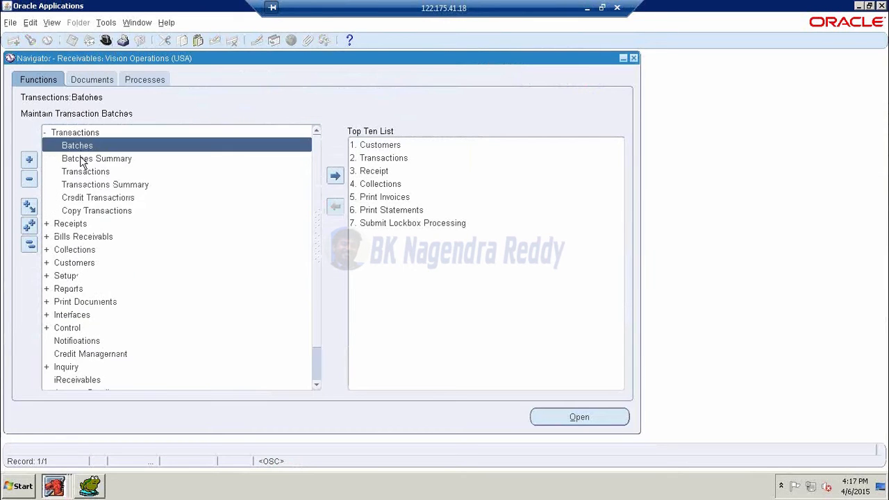
click(80, 159)
click(83, 172)
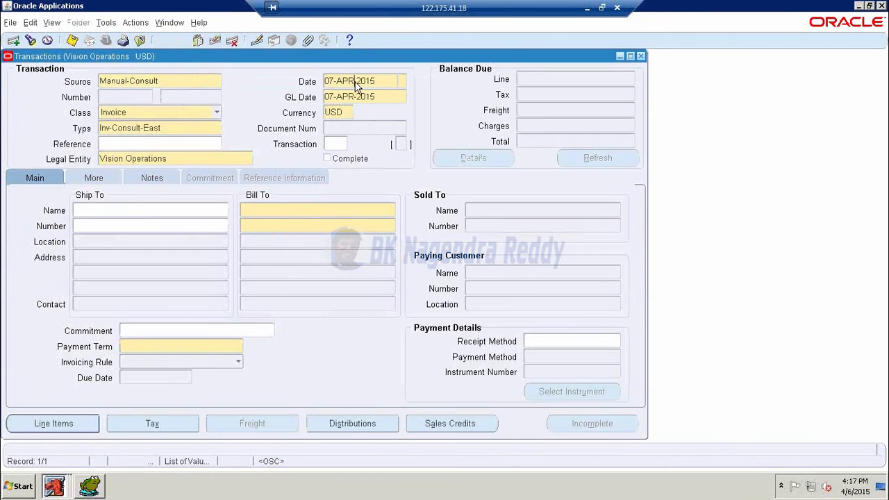
Query transactions dated 07-APR-2015 with reference 66397 and select transaction number 10037506
key(F11)
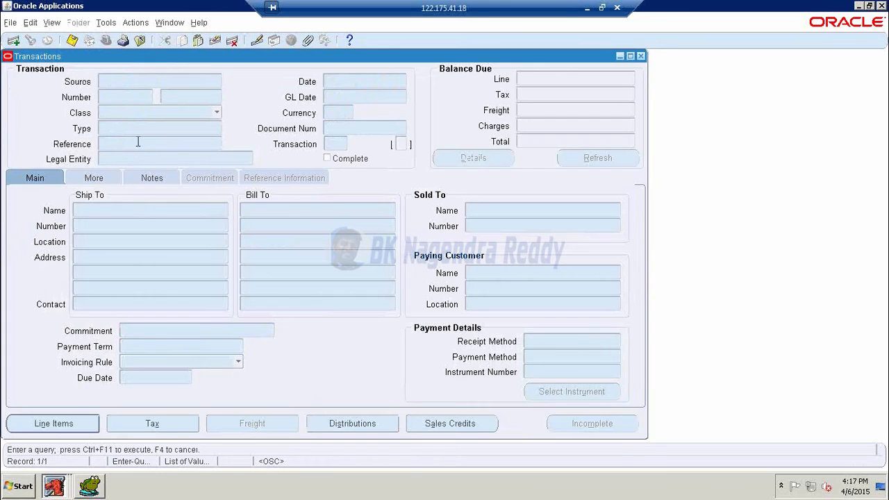
click(372, 82)
text(07-APR-2015)
click(353, 96)
text(07-APR-2015)
click(142, 144)
text(66597)
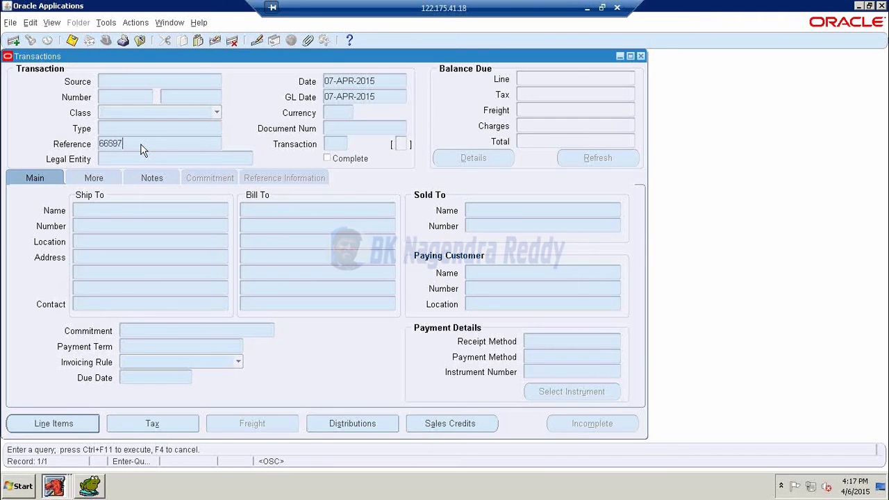
key(ctrl+F11)
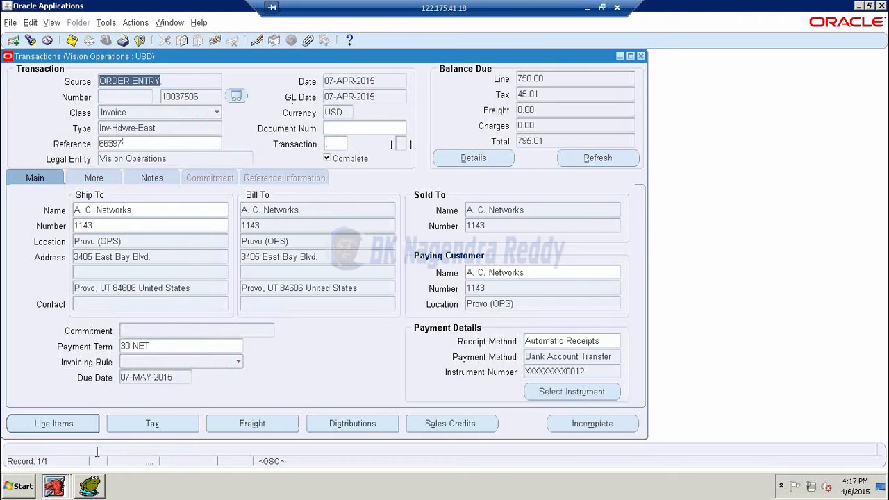
double_click(203, 96)
key(ctrl+c)
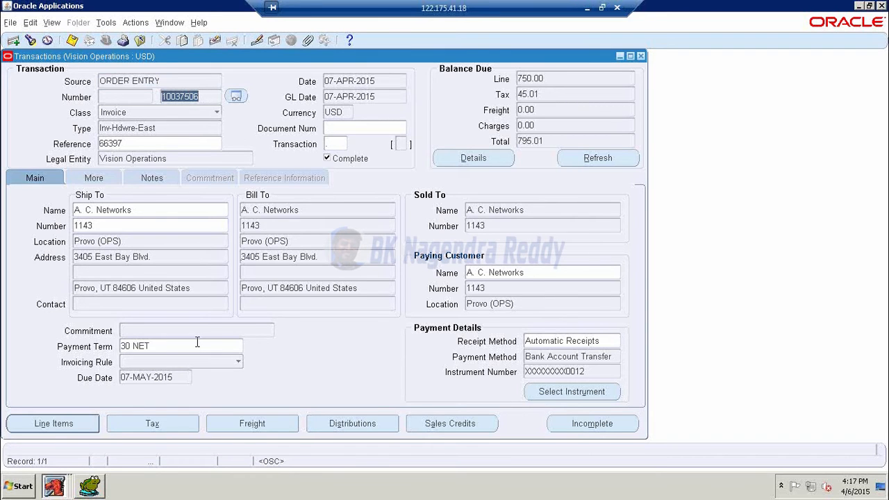
Query RA_CUSTOMER_TRX_ALL for TRX_NUMBER '10037506', returning one header row with CUSTOMER_TRX_ID 756712
click(96, 490)
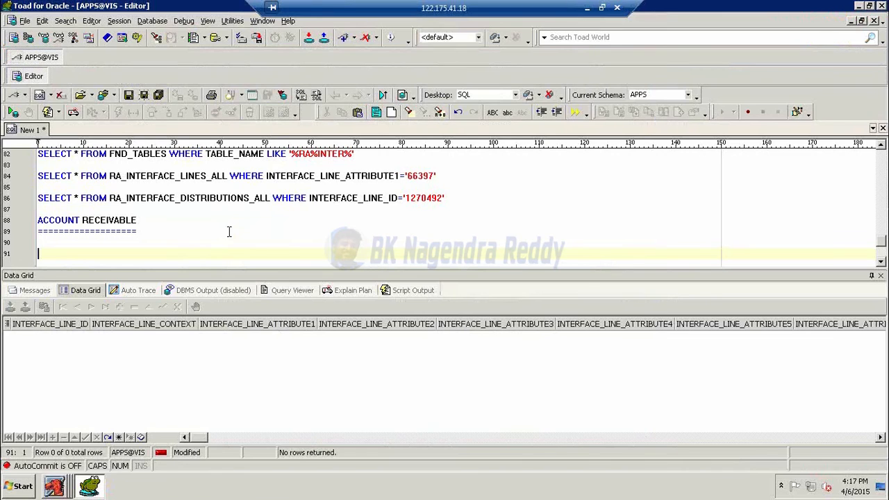
text(SELECT * FROM RA)
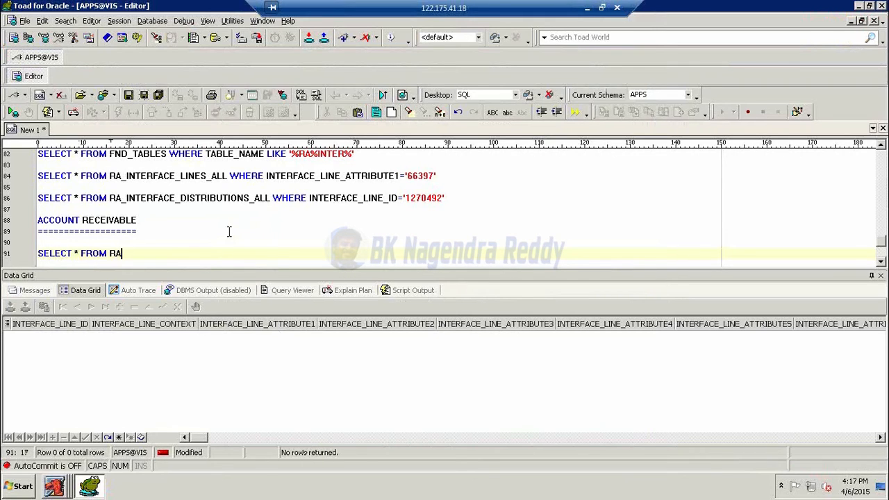
text(_CUSTOMER_TRX_ALL WHERE TRX_NUMBER)
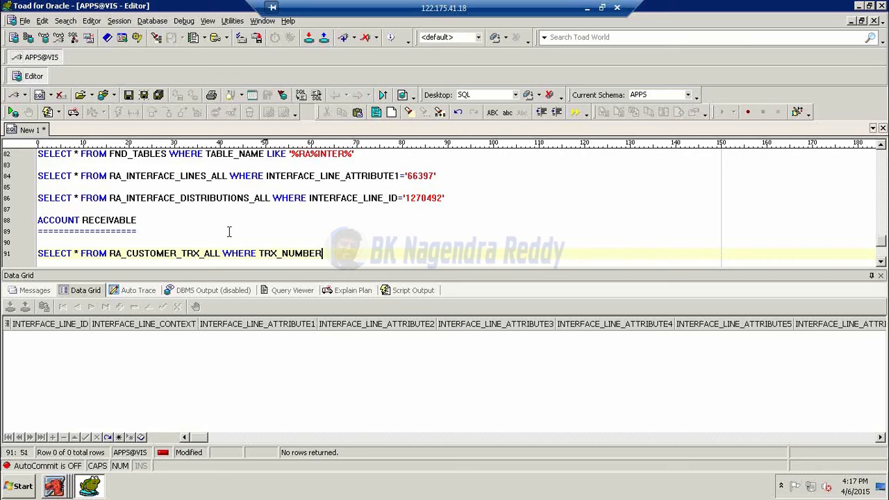
text(='')
key(Left)
key(ctrl+v)
key(F9)
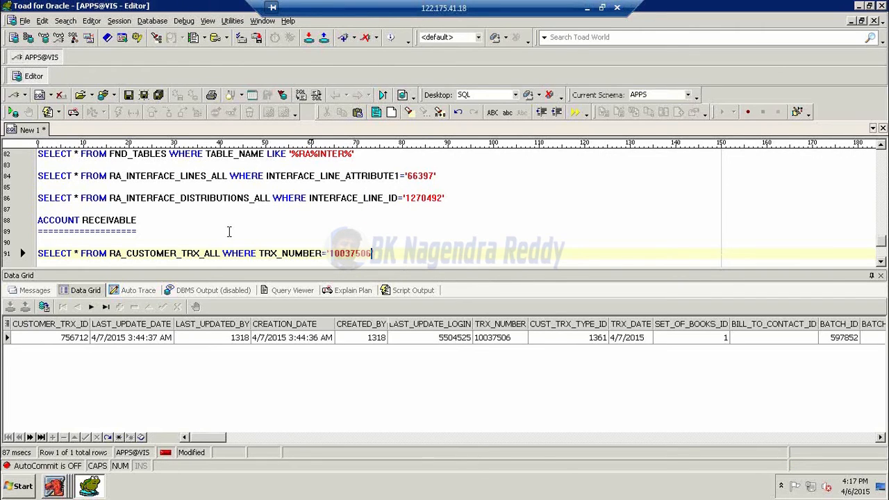
Begin a new SELECT * FROM RA_CUSTOMER_TRX_LINES_ALL query on the next line
click(401, 254)
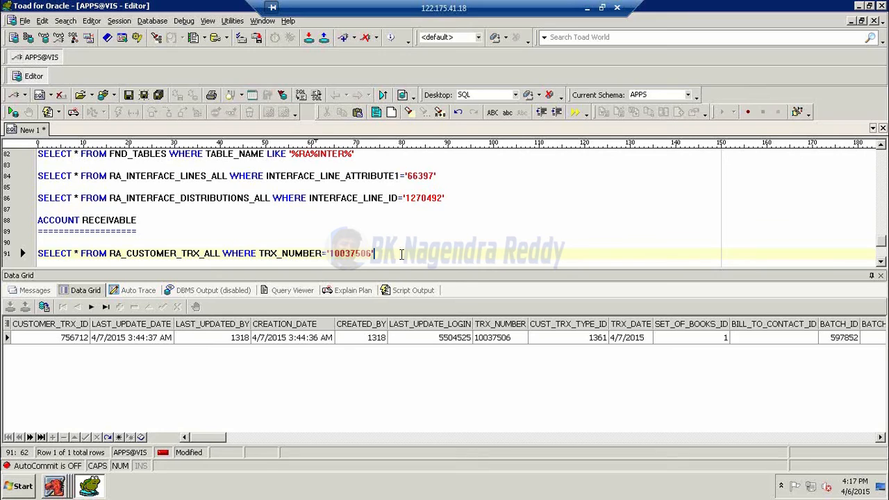
key(Return)
key(Return)
text(SELECT )
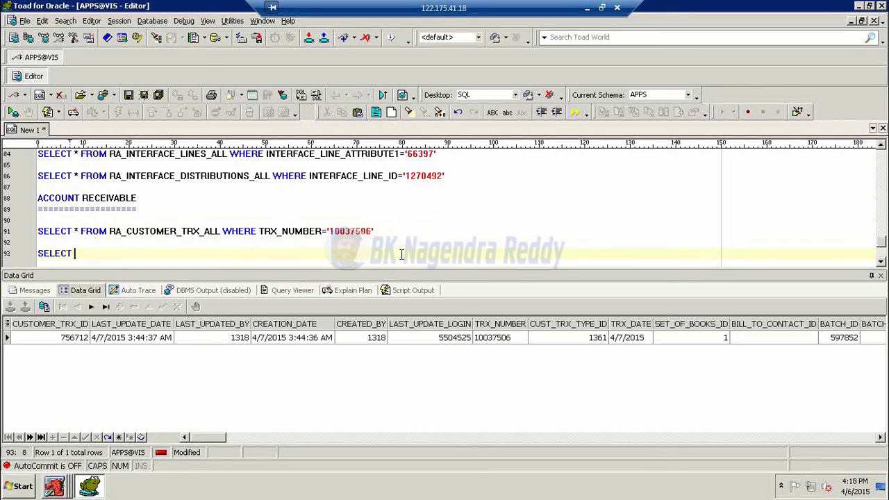
text(* FROM RA_CUSTOMER_TRX)
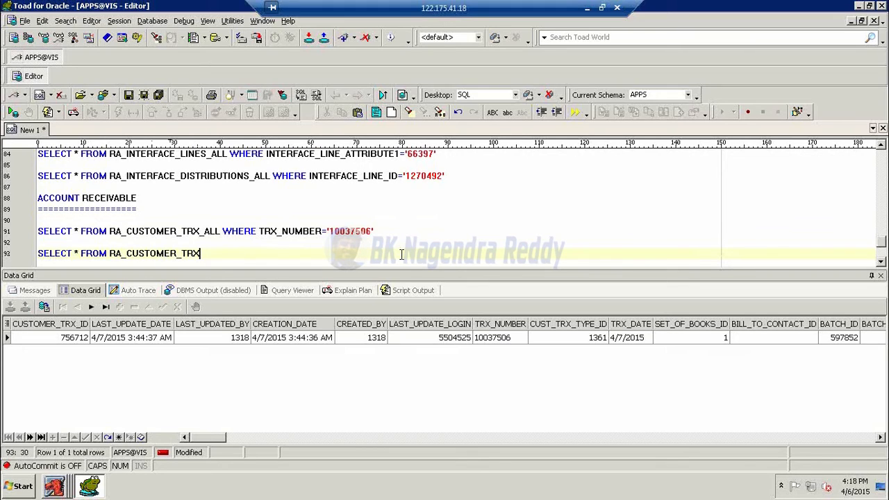
text(_LINES_ALL WHERE T)
Finish the lines query with CUSTOMER_TRX_ID='756712', run it, and review the LINE and three TAX rows
key(BackSpace)
text(CUR)
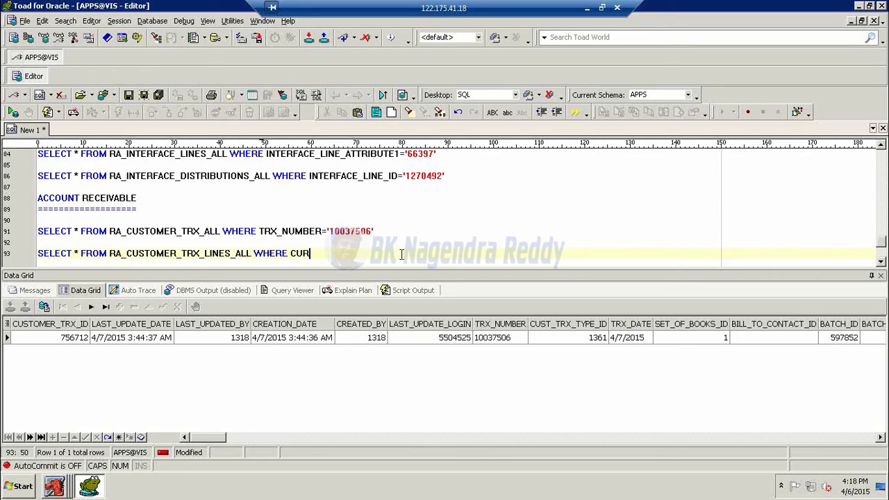
key(BackSpace)
text(STOMER_TRX_ID='756712')
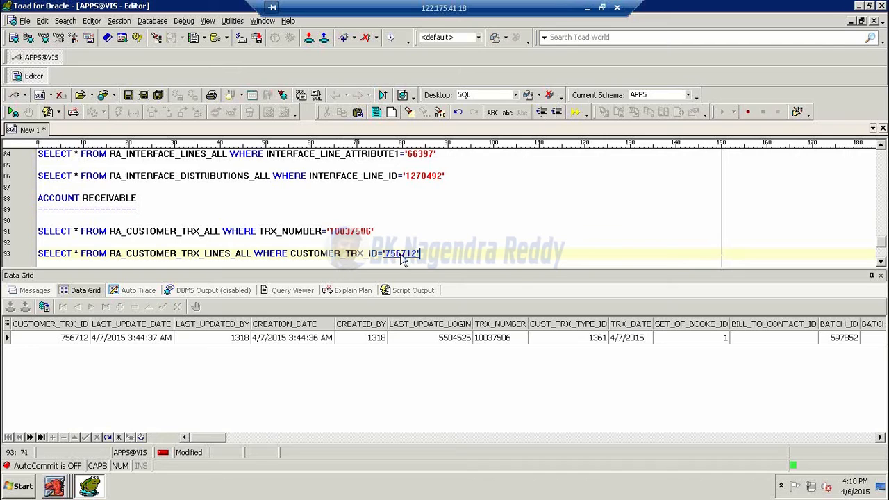
key(F9)
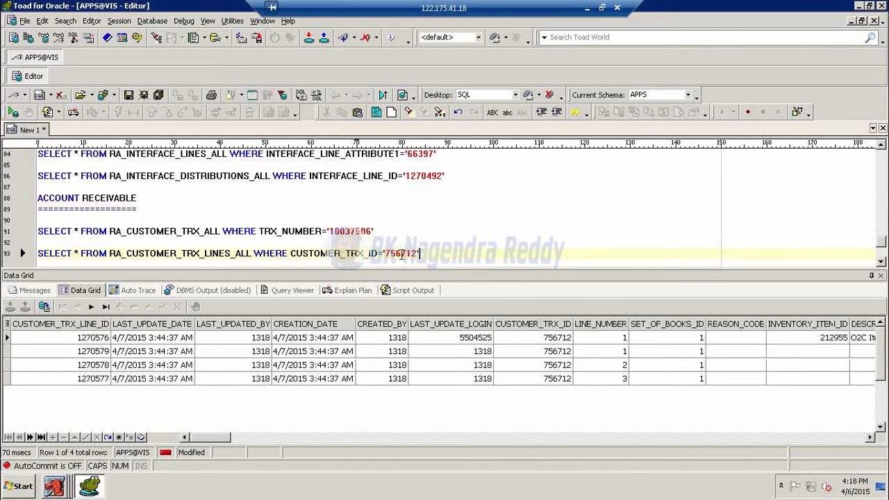
drag(212, 440, 295, 440)
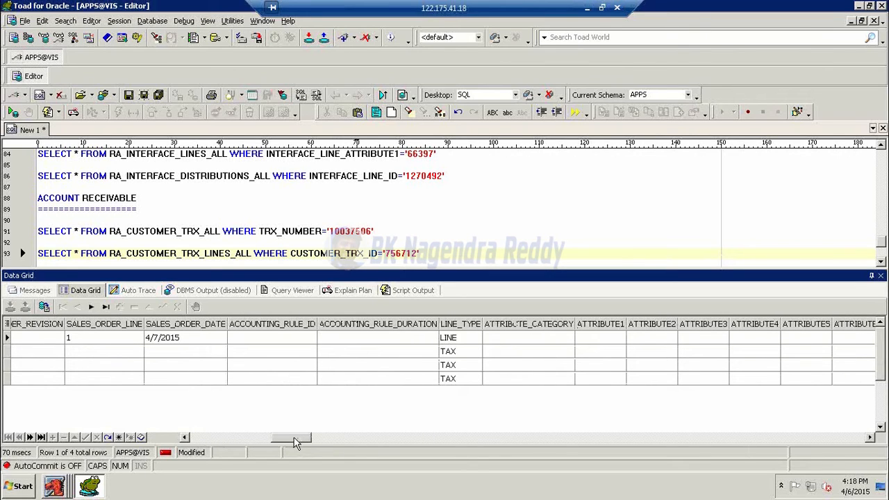
drag(295, 439, 210, 440)
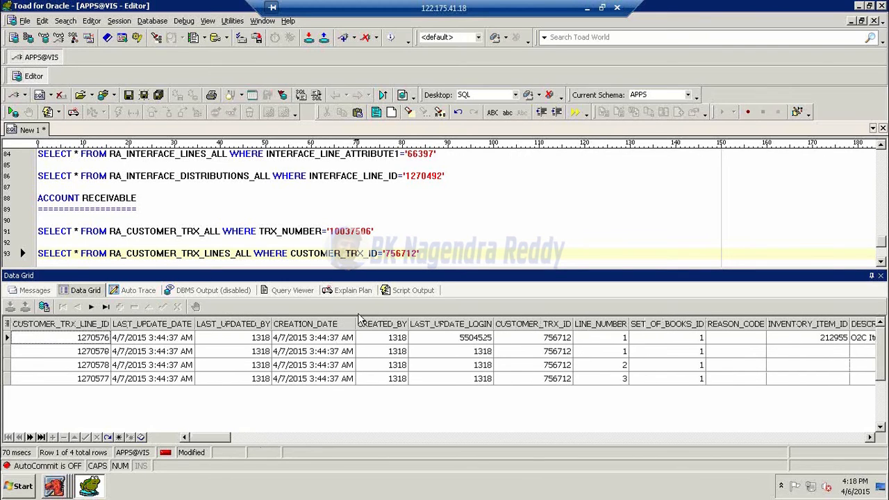
click(807, 338)
click(458, 254)
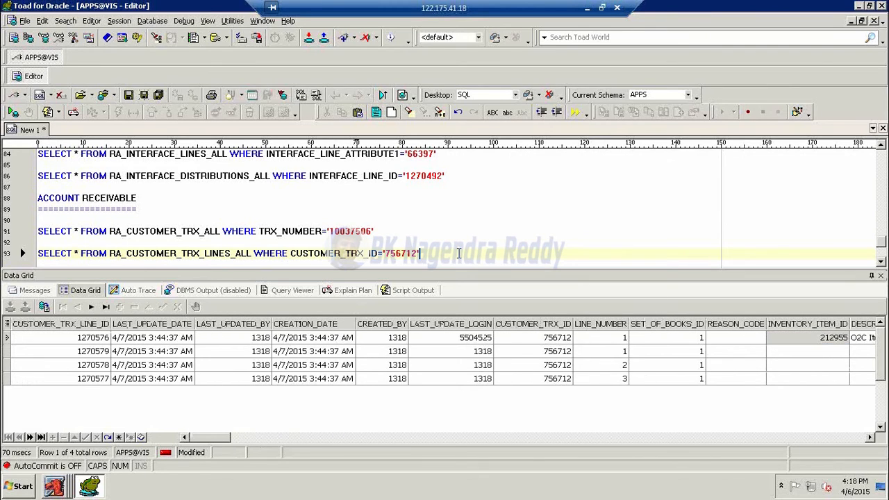
Query RA_CUST_TRX_LINE_GL_DIST_ALL for CUSTOMER_TRX_ID '756712', fixing the CUSTOEMR typo after ORA-00904
key(Return)
key(Return)
text(SELECT )
text(* FROM X)
text(A_CUSTO)
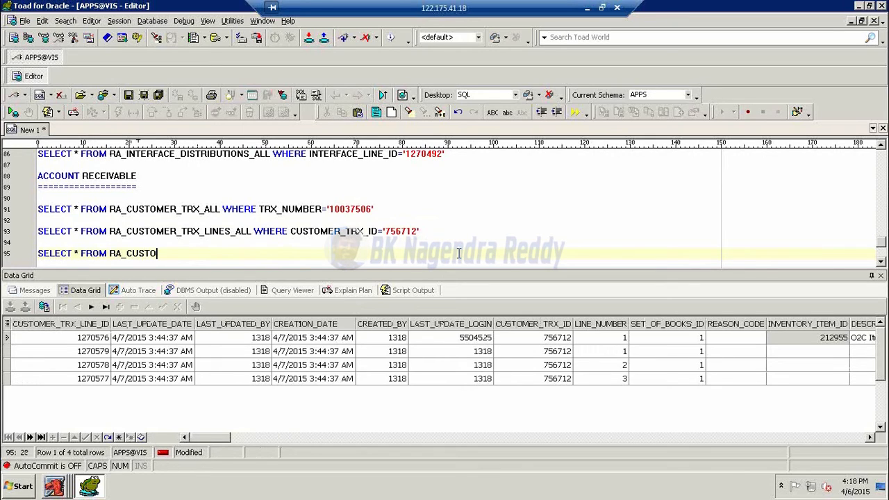
key(BackSpace)
text(_TRX_LINE_GL_DIST)
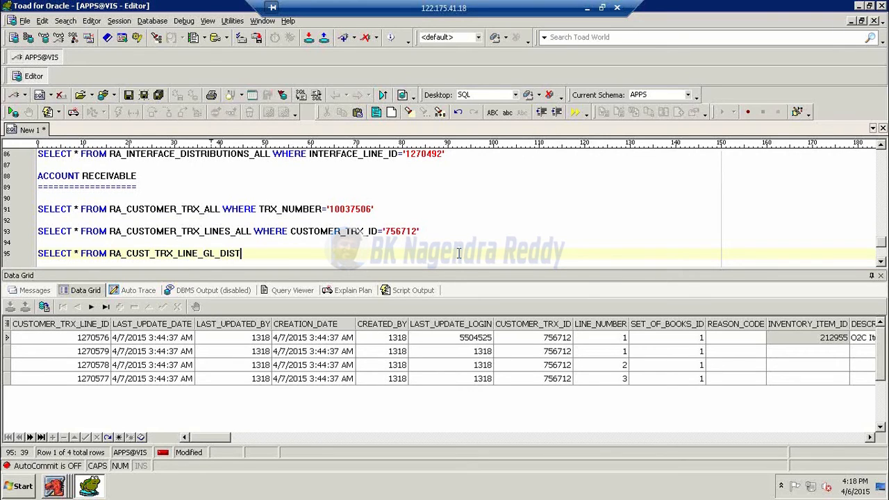
text(_ALL WHERE CUSTOEMR)
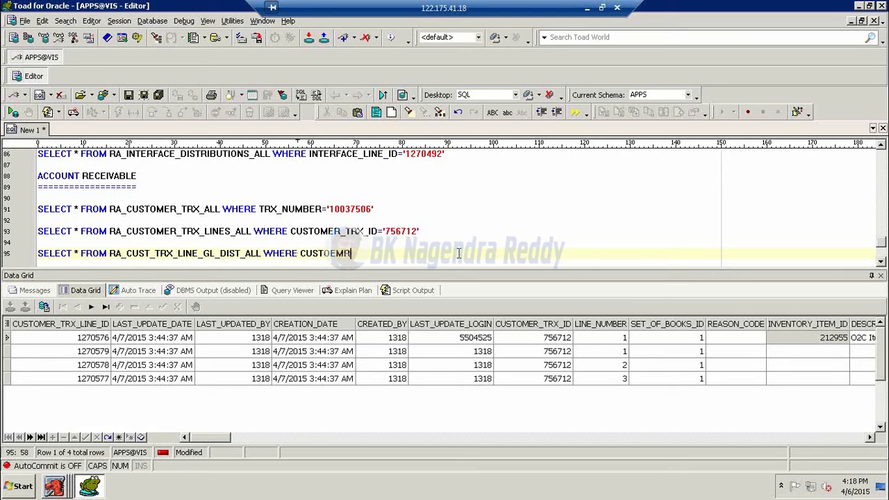
text(_TRX_ID='756712')
key(F9)
key(Return)
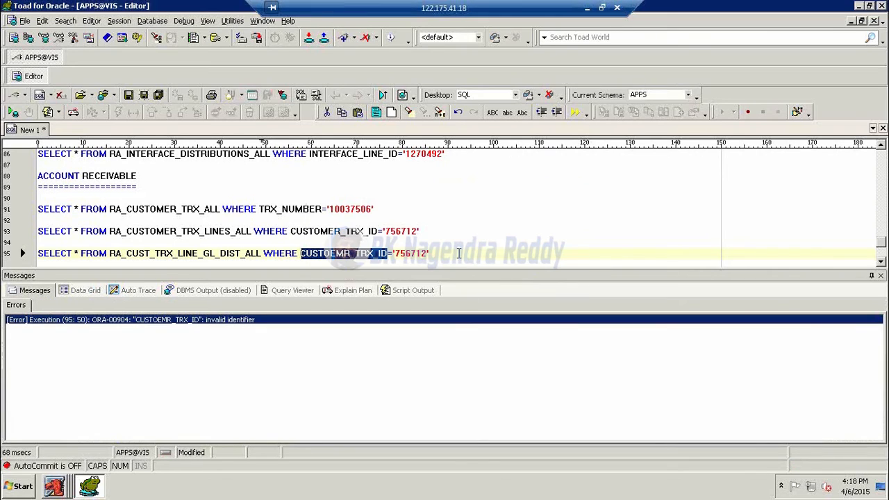
key(Left)
key(Left)
key(Right)
key(Right)
key(Right)
key(Right)
key(Right)
key(Delete)
key(Right)
text(E)
key(F9)
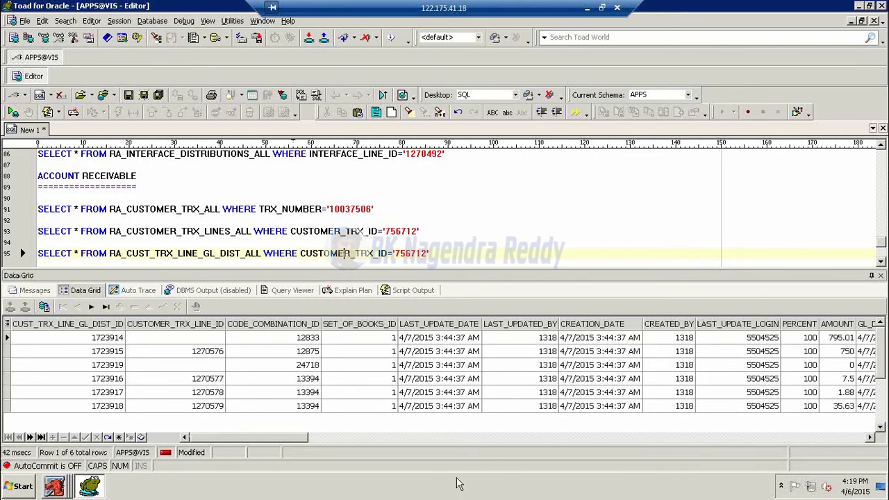
Review the six distributions, checking tax amounts 7.5, 1.88 and 35.63 and their TAX account classes
drag(305, 439, 330, 445)
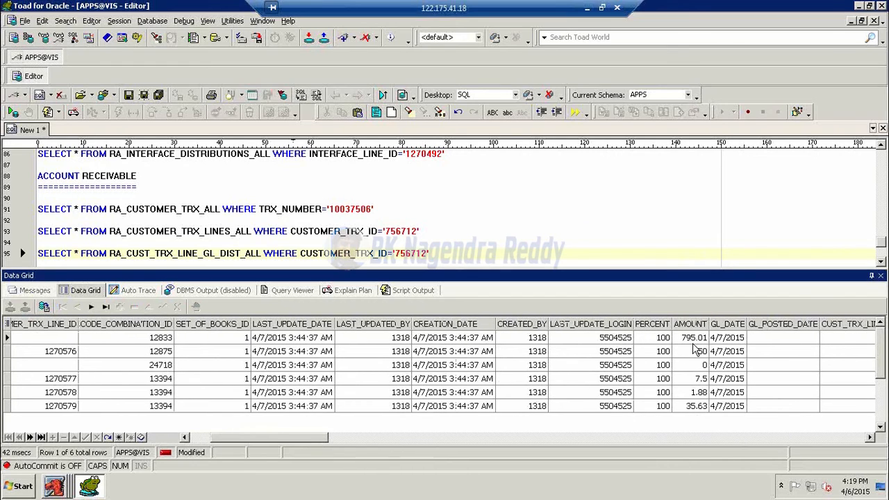
click(700, 380)
click(700, 392)
click(700, 407)
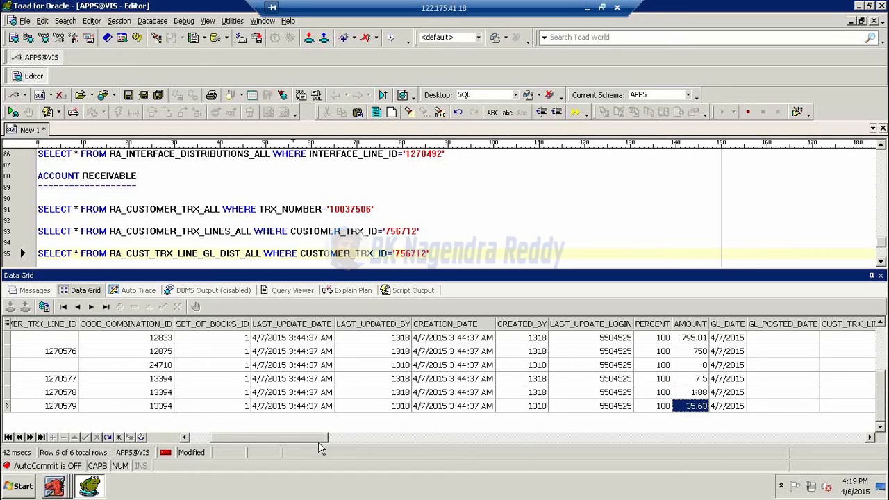
drag(309, 439, 580, 443)
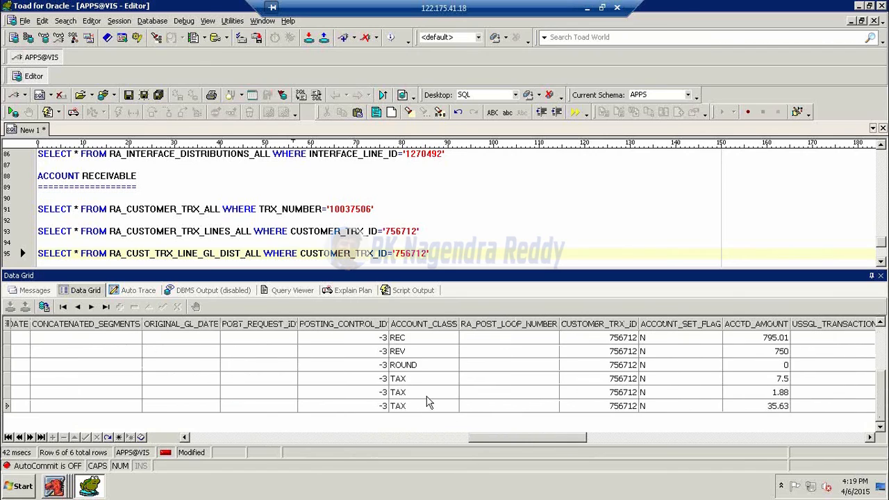
click(424, 381)
click(426, 393)
click(426, 408)
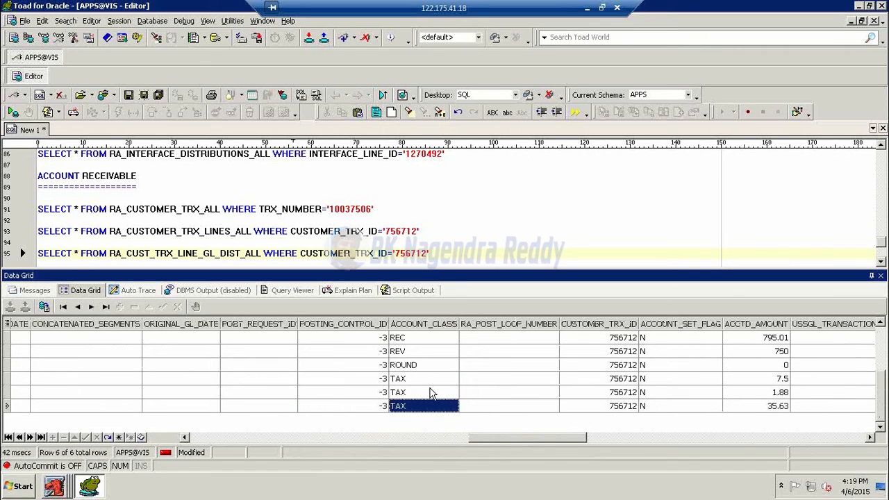
click(448, 256)
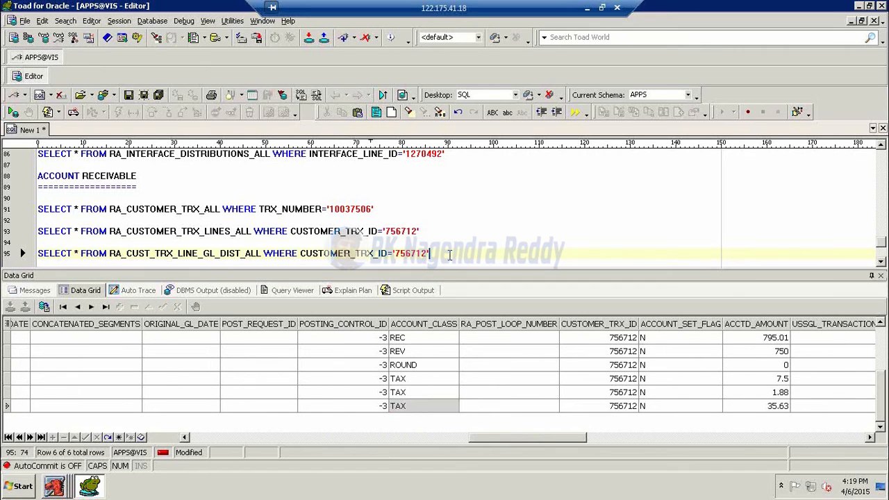
key(Return)
key(Return)
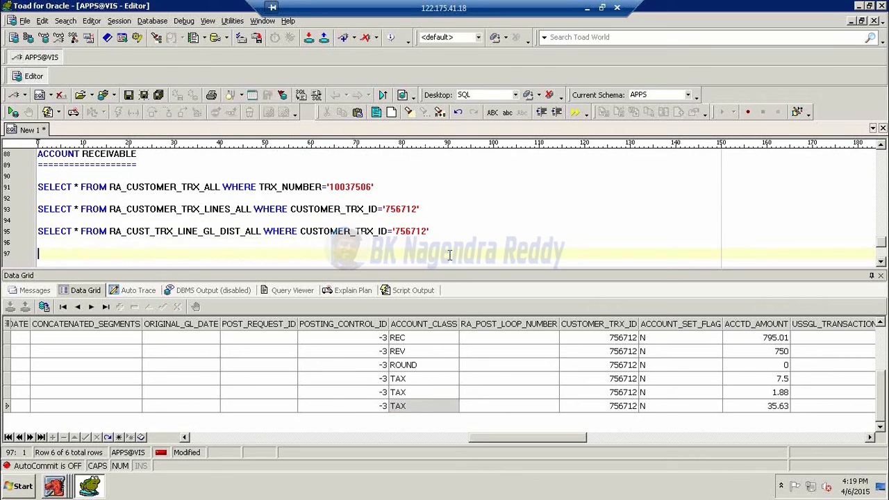
Describe RA_CUSTOMER_TRX_ALL with F4 and browse its columns sorted by name
click(189, 188)
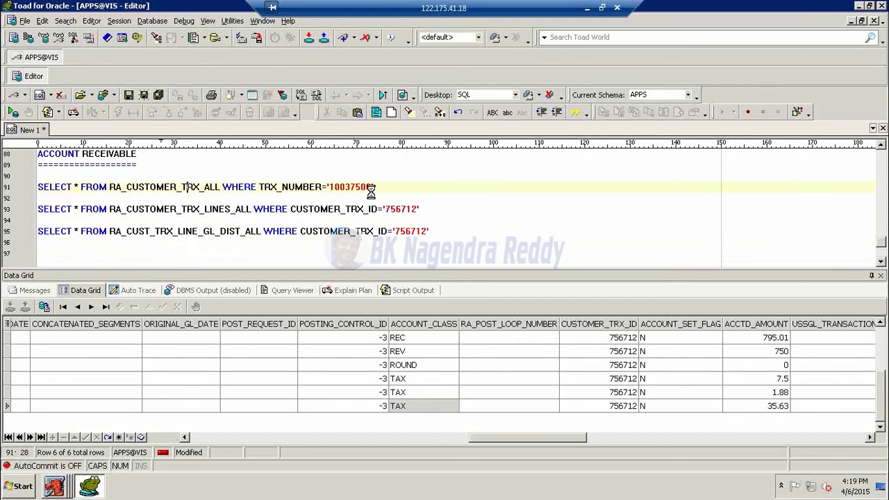
key(F4)
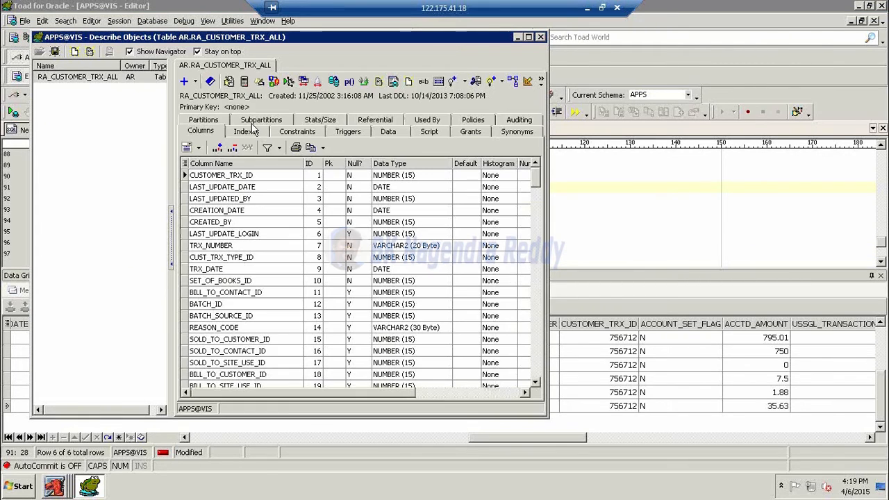
click(234, 164)
scroll(312, 212, down, 4)
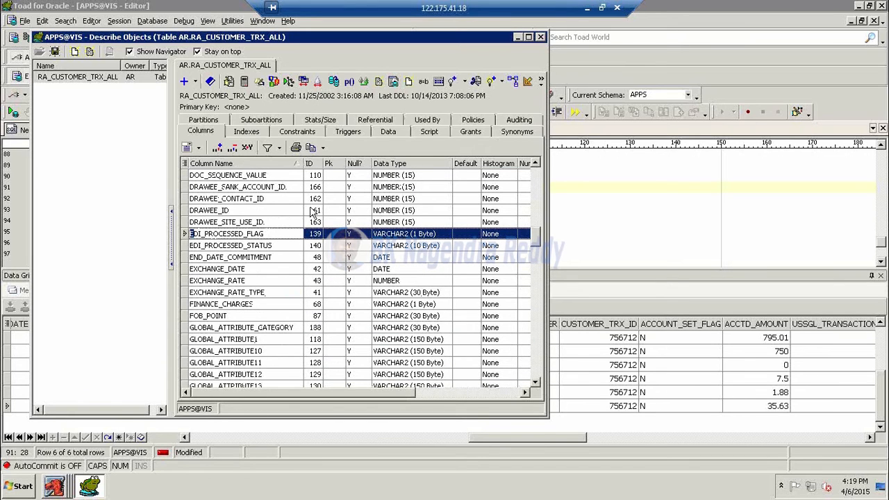
click(540, 37)
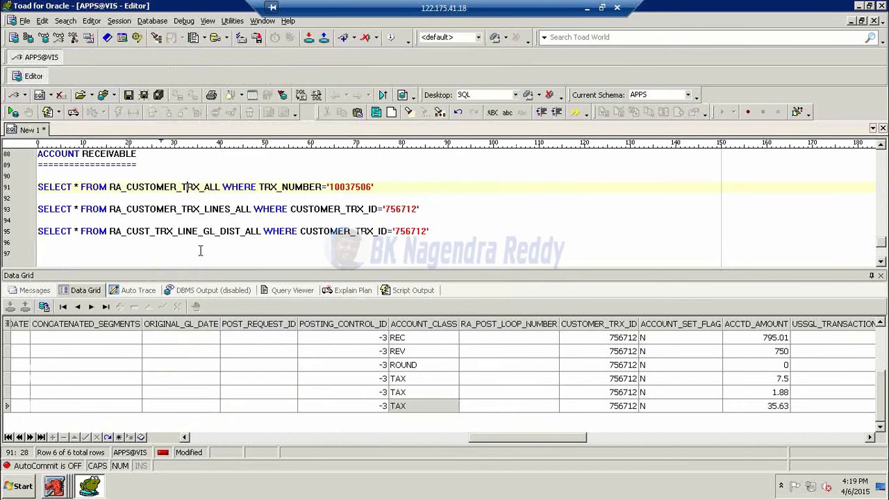
Describe RA_CUST_TRX_LINE_GL_DIST_ALL and look for the EVENT_ID column in the sorted list
click(182, 230)
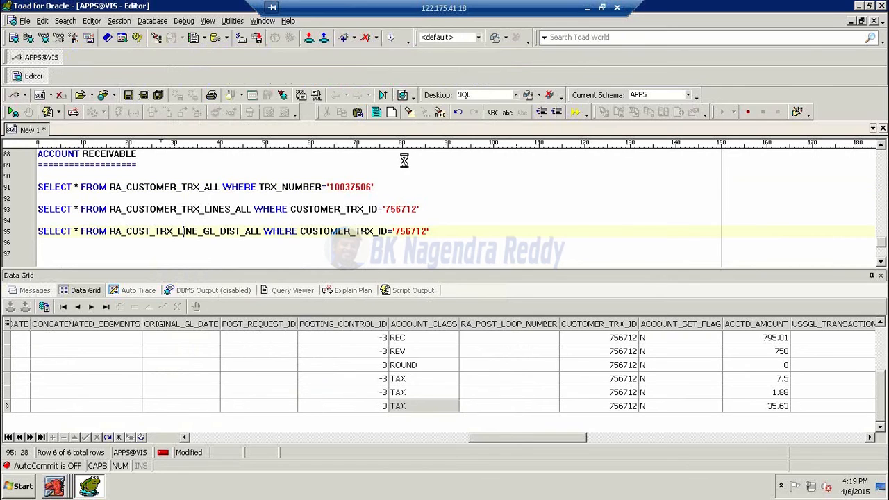
key(F4)
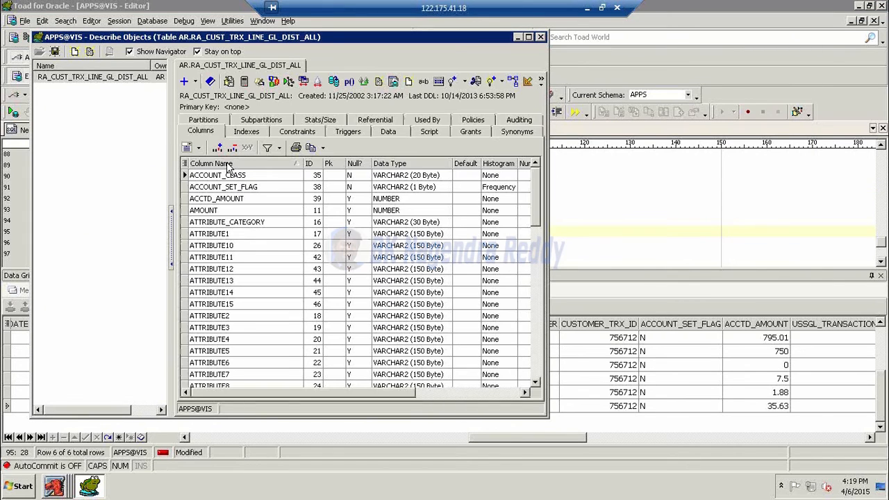
click(228, 166)
text(e)
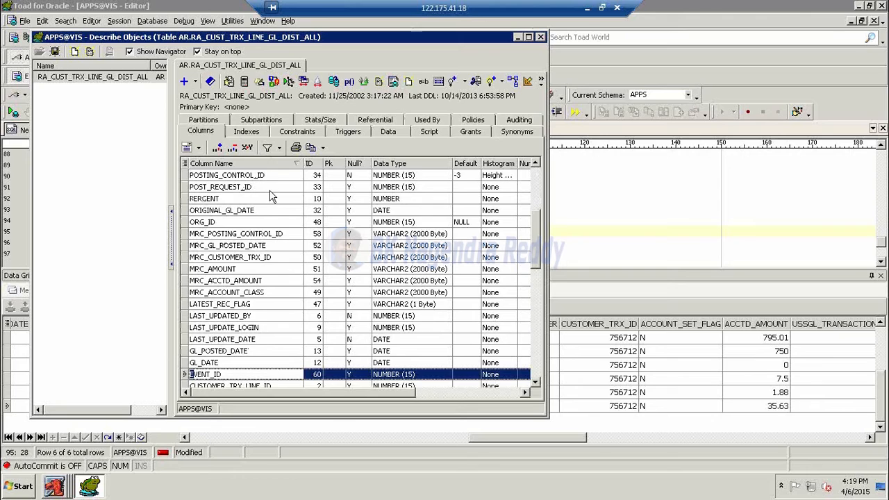
scroll(212, 372, down, 1)
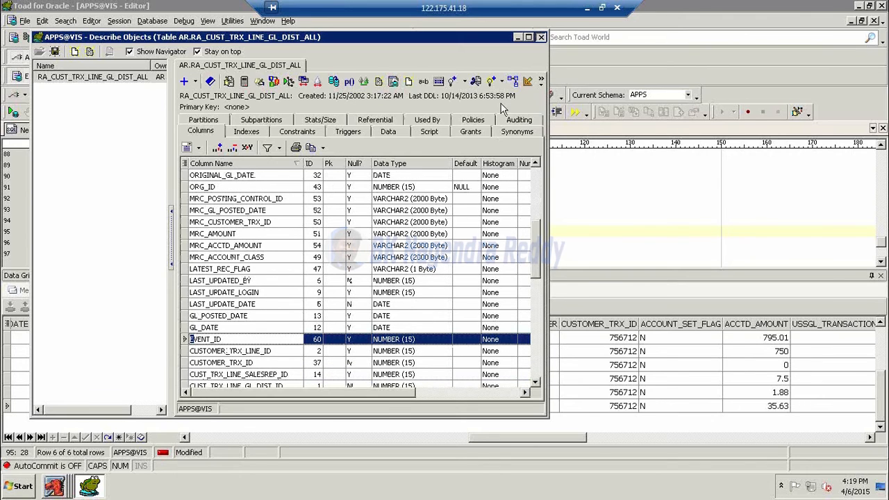
click(540, 37)
Copy the line 95 GL distributions query and move to a fresh line
click(439, 232)
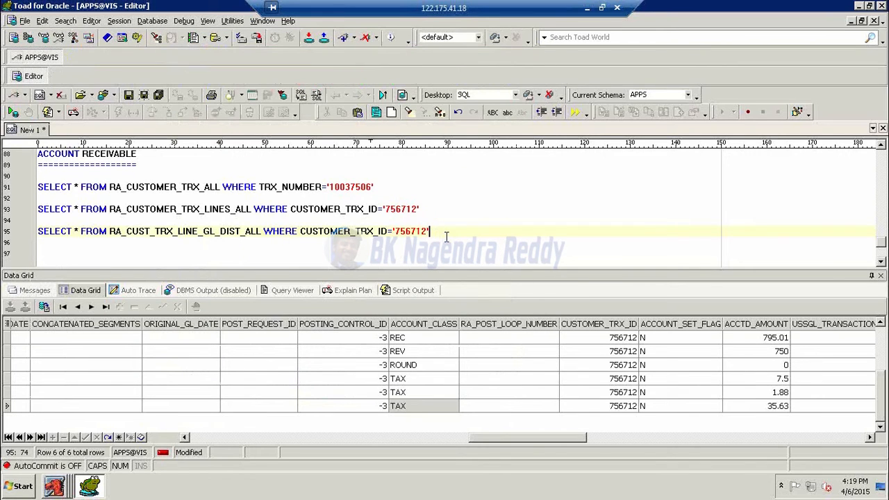
key(shift+Home)
key(ctrl+c)
key(Down)
key(Down)
Rerun the distributions query on line 97 selecting only EVENT_ID, returning 3318729 on six rows
text(SEL)
key(BackSpace)
key(BackSpace)
key(BackSpace)
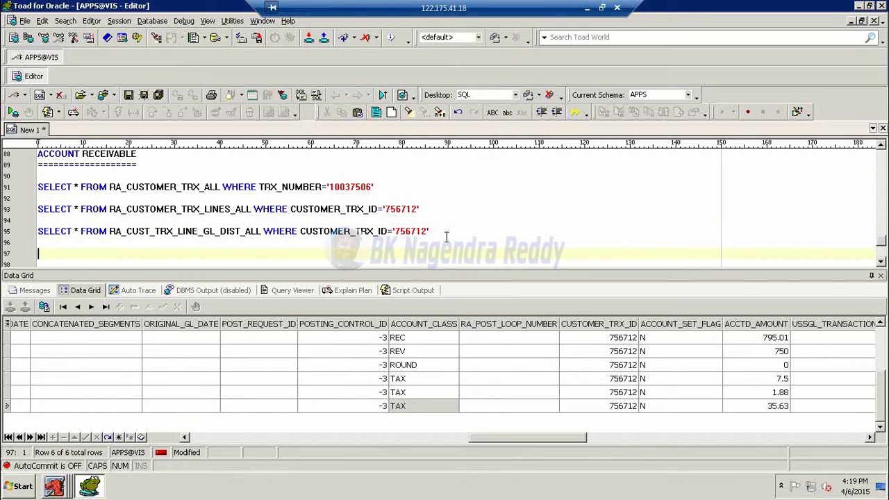
key(ctrl+v)
click(81, 252)
key(BackSpace)
key(BackSpace)
text(EVENT_ID)
key(F9)
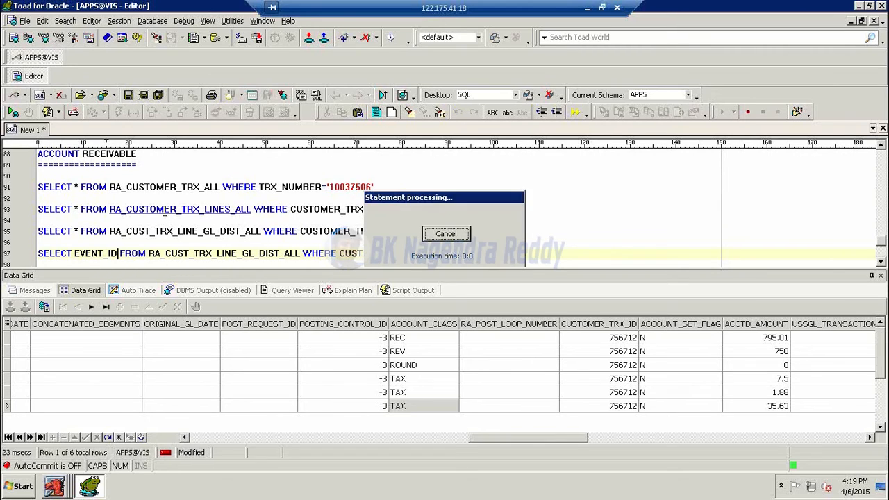
click(35, 339)
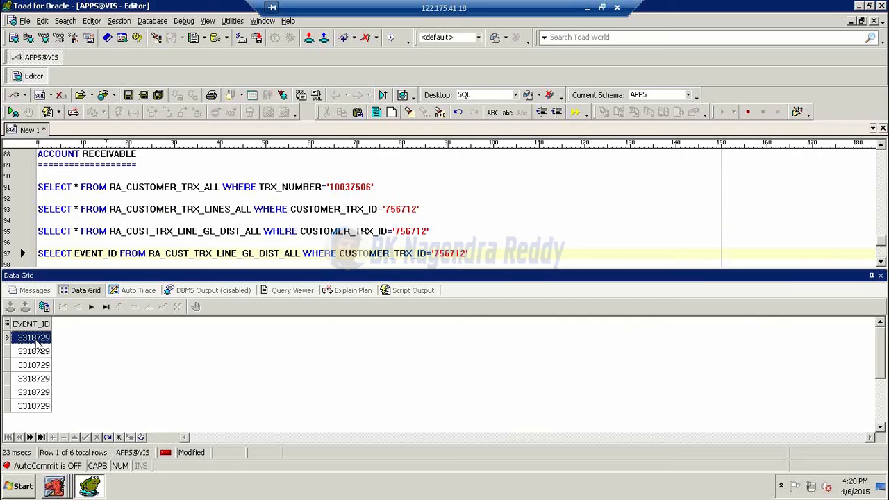
Start an ACCOUNTING_TABLES heading below the EVENT_ID query
click(478, 255)
key(Return)
key(Return)
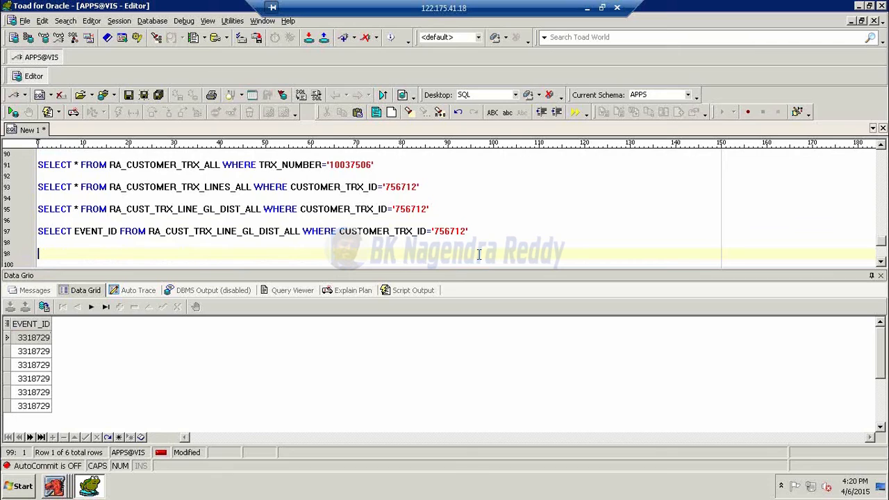
text(ACCOUNTING_TA)
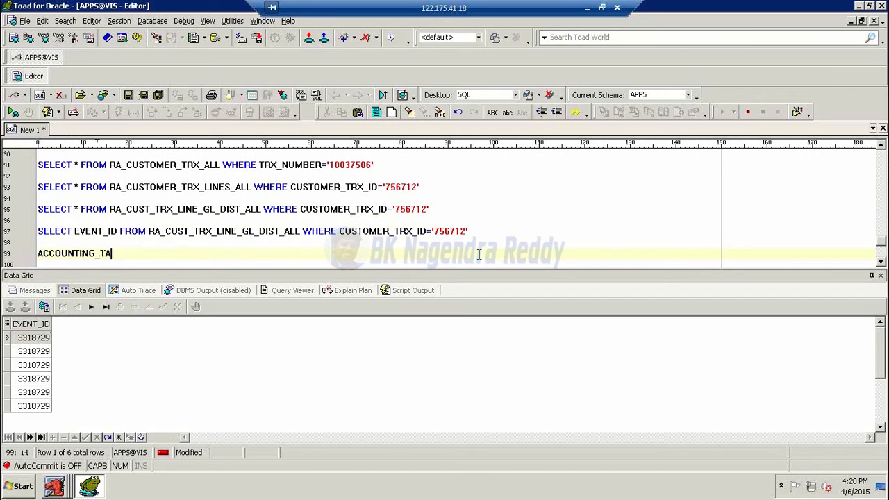
text(BLES)
Underline the heading and query XLA_EVENTS for event 3318729, returning one event
key(Return)
text(=)
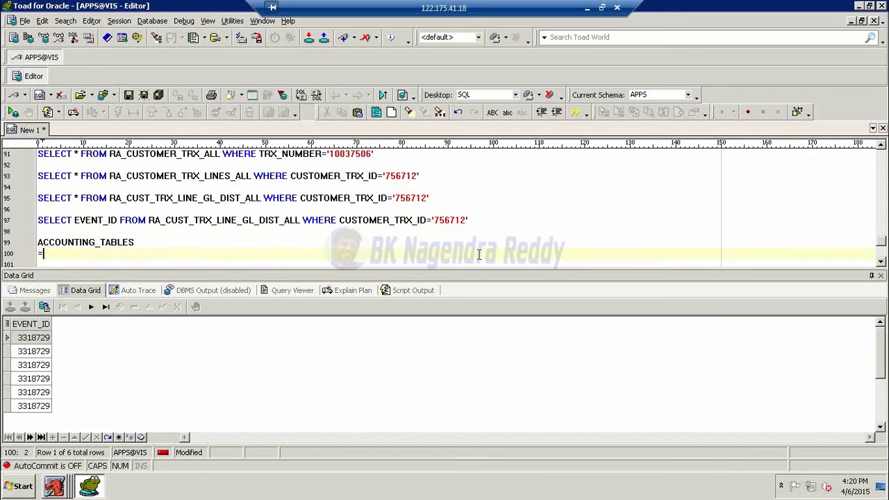
text(=================)
key(Return)
key(Return)
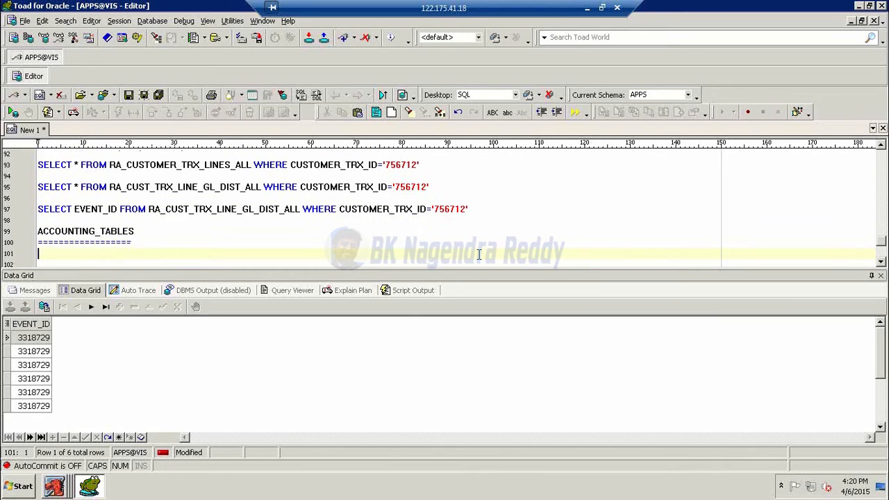
text(SELECT * F)
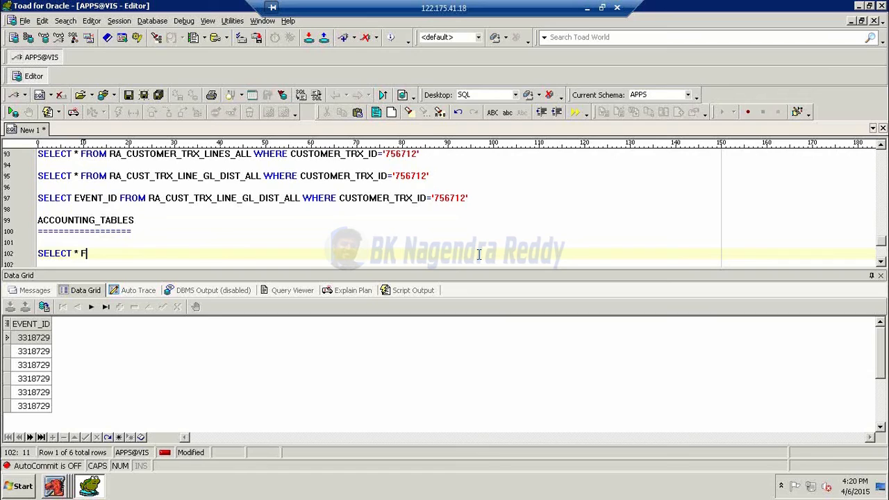
text(ROM XLA_EVENTS W)
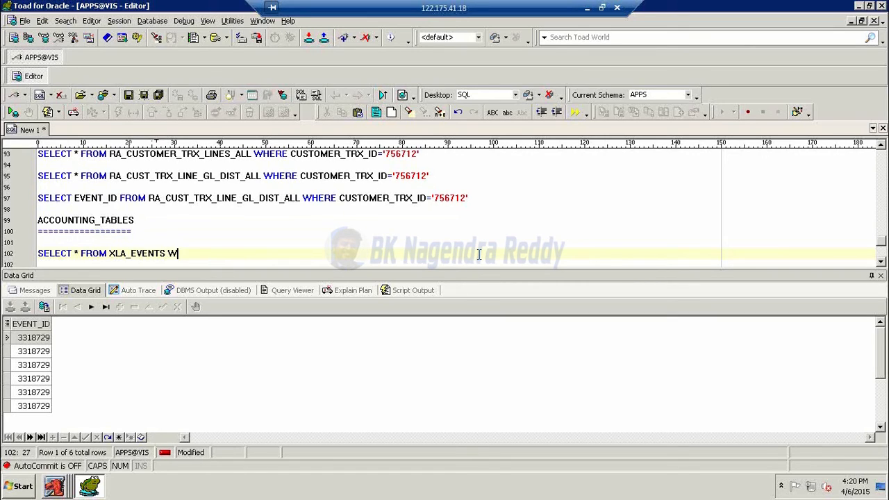
text(HERE EVENT_ID)
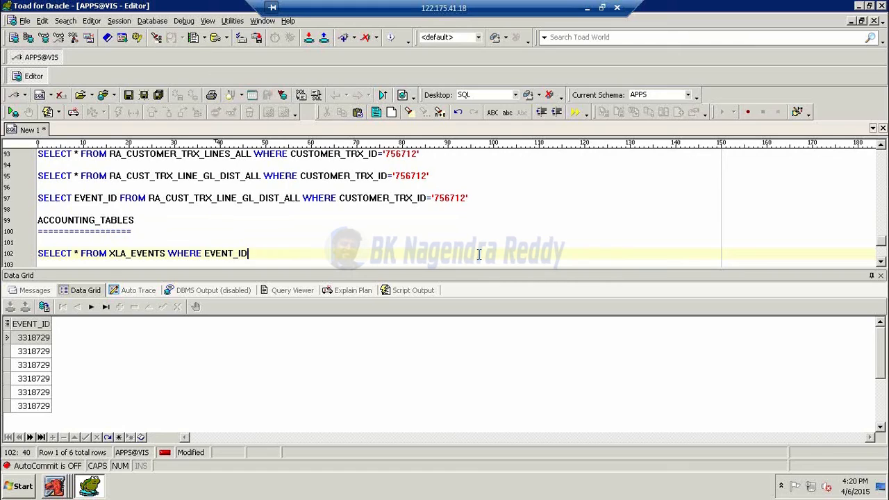
text(= )
text(3318729')
key(F9)
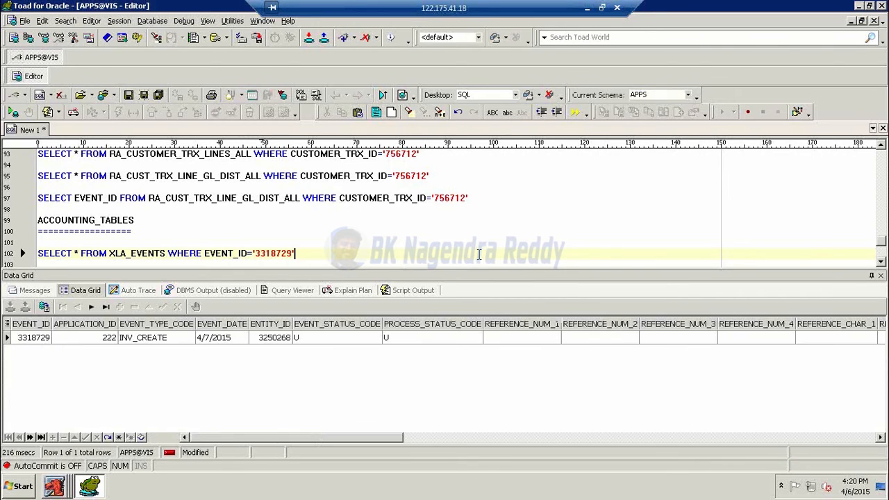
Note the INV_CREATE event type, query XLA_AE_HEADERS for 3318729 (no rows), and return to Oracle Applications
key(Return)
key(Return)
text(SELECT * FROM XLA_AE_HEADERS WHERE)
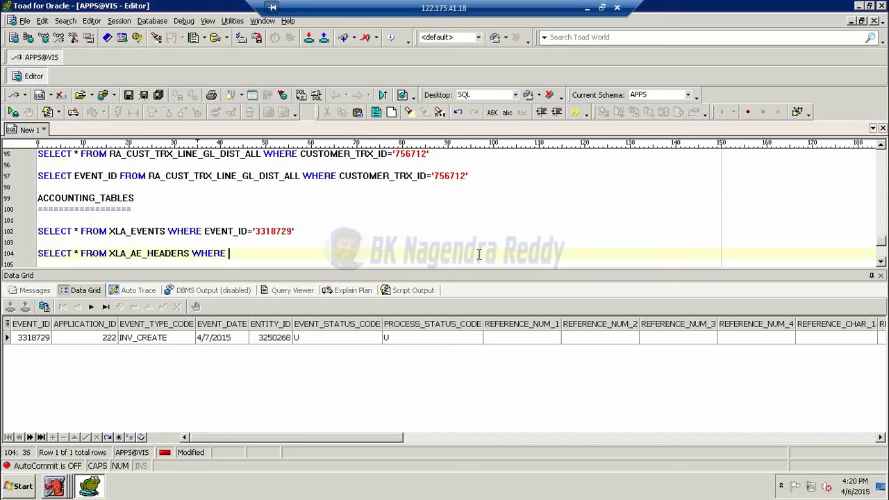
click(158, 339)
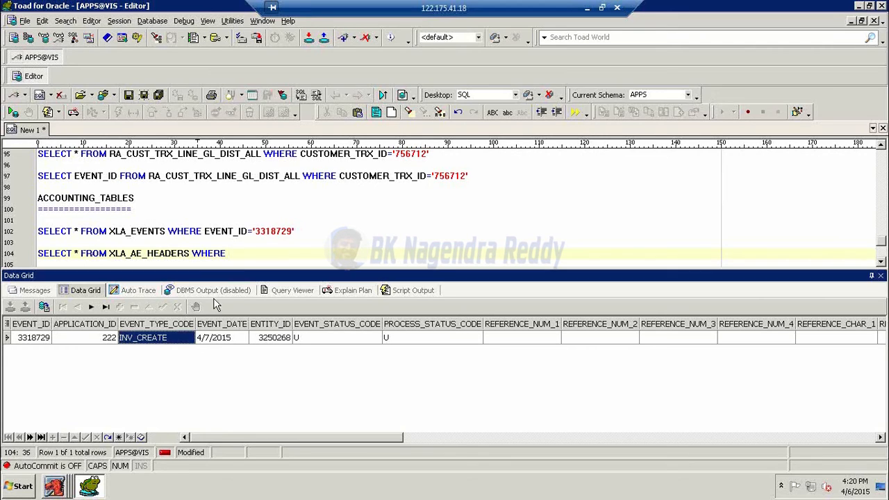
click(241, 257)
text(EVEN)
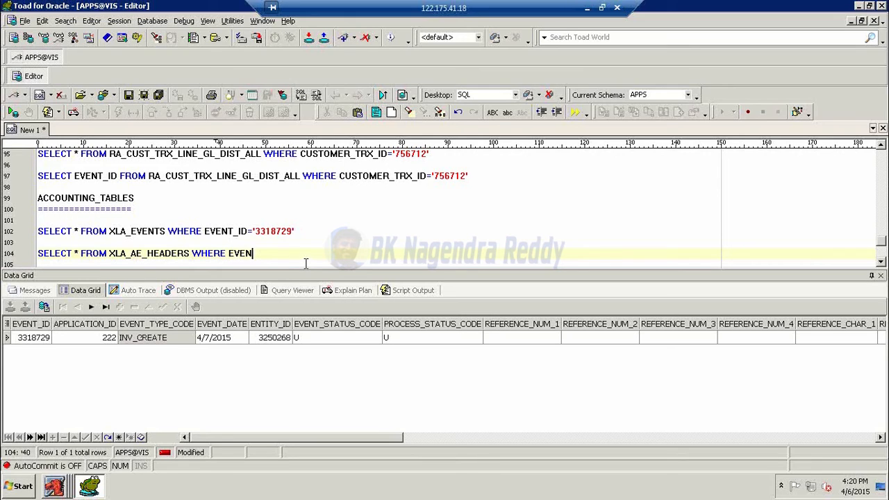
text(T_ID='3318729')
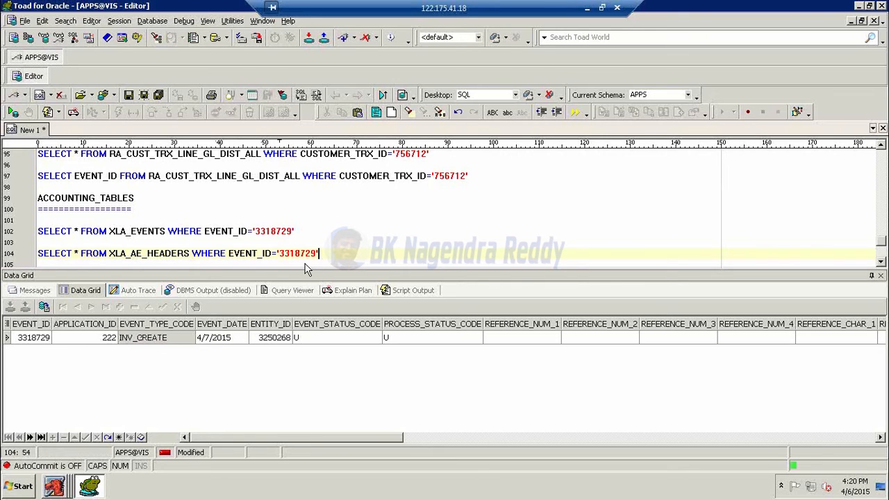
key(F9)
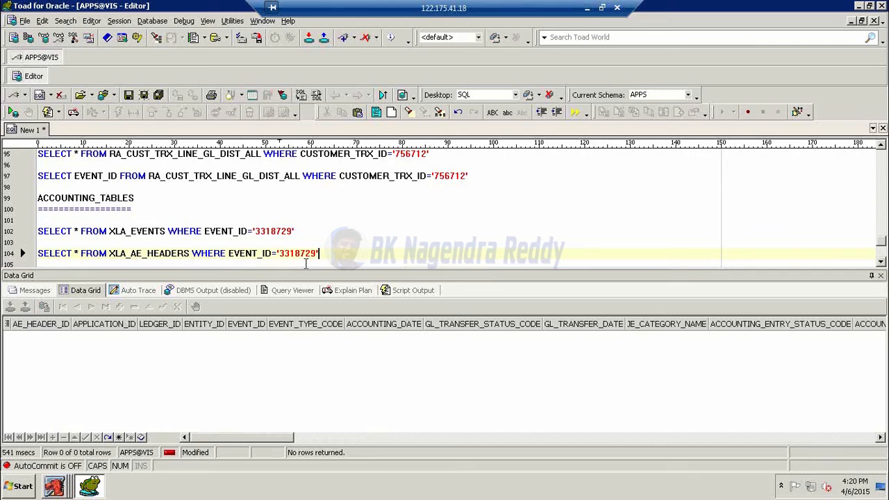
click(54, 487)
click(69, 459)
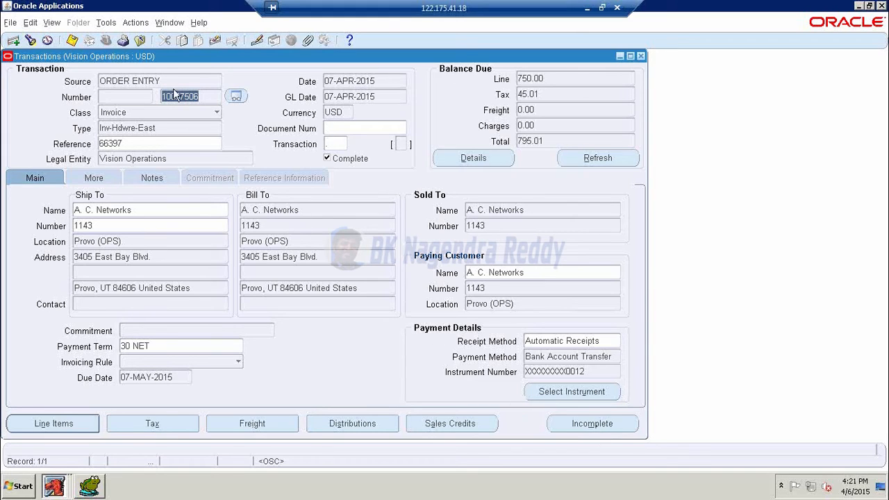
Run Tools > Create Accounting on invoice 10037506 as Create Final Accounting Post to GL
click(104, 23)
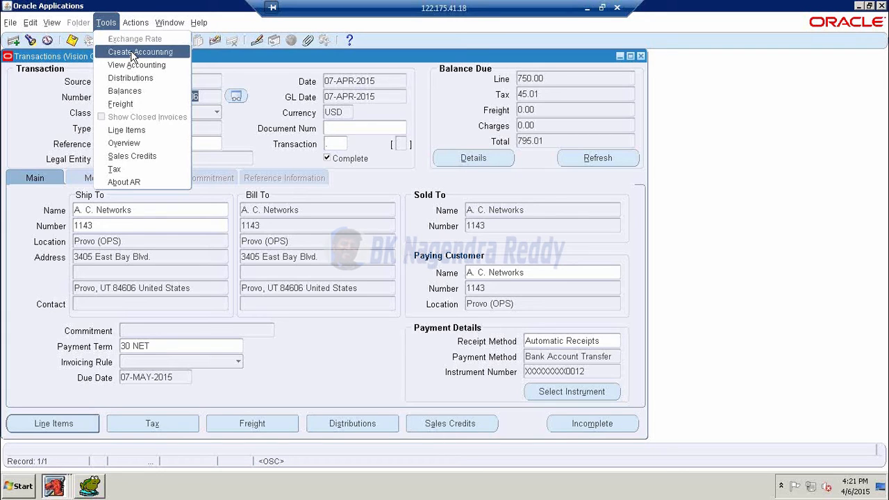
click(131, 54)
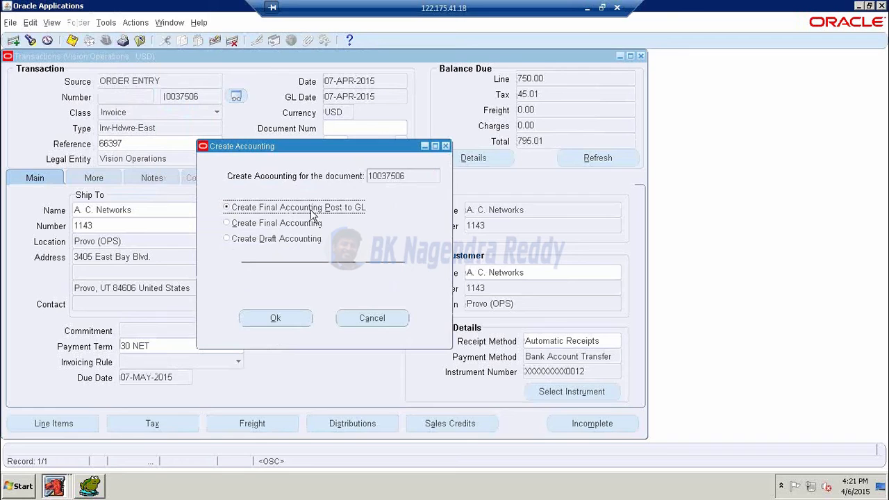
click(285, 320)
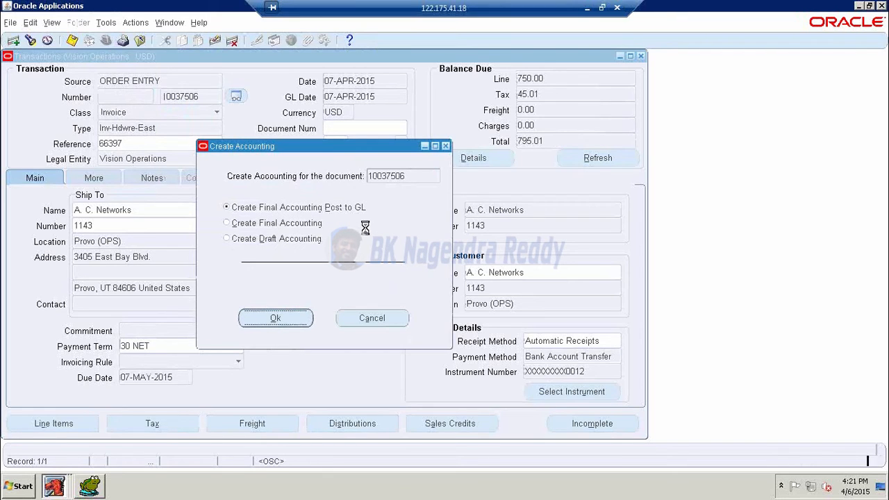
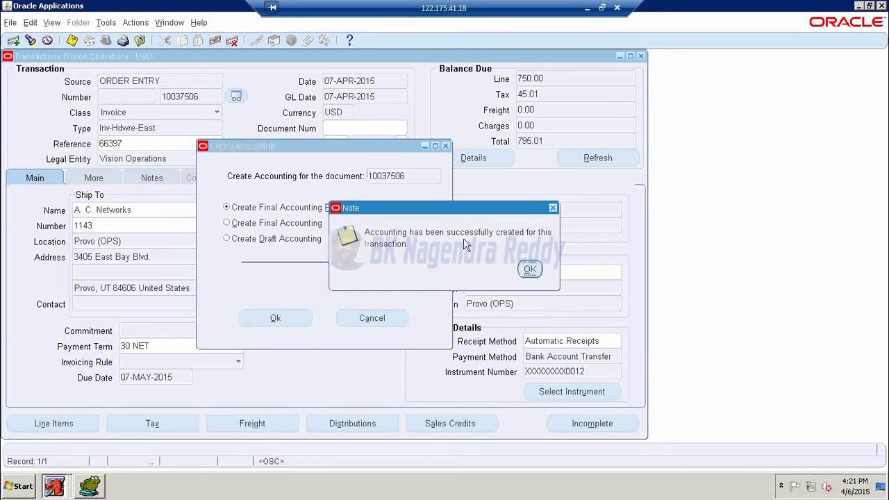
Acknowledge the final-accounting confirmation for invoice 10037506 and return to the Toad SQL editor
click(530, 270)
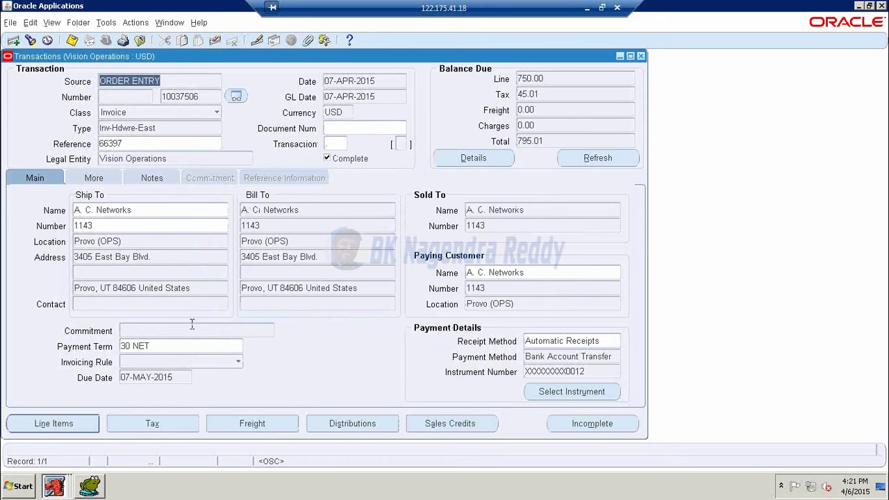
click(90, 486)
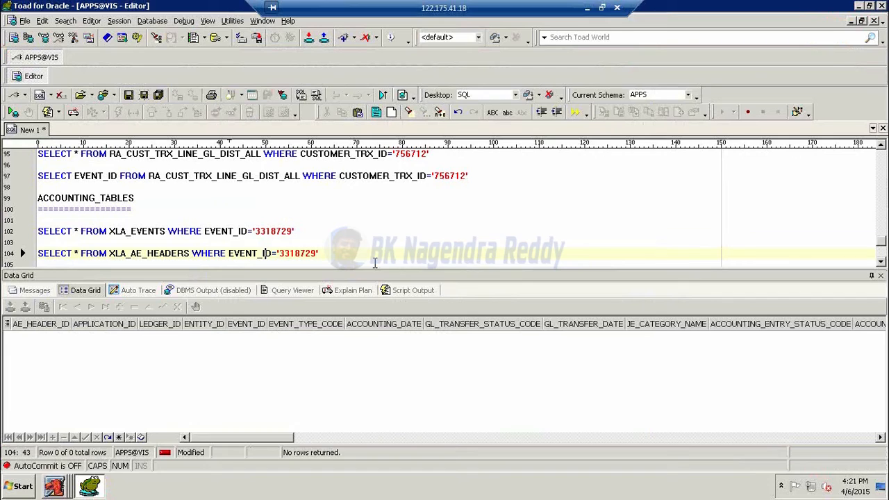
Rerun the XLA_AE_HEADERS and XLA_EVENTS queries for event 3318729
key(F9)
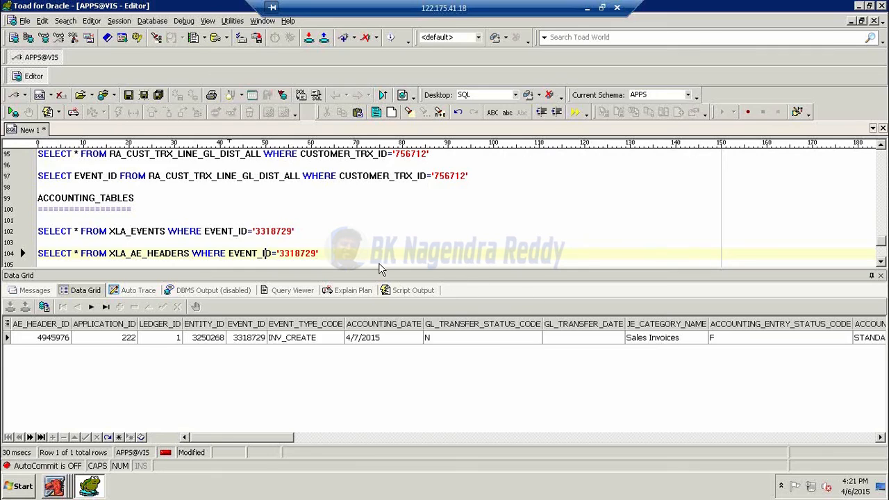
click(346, 255)
click(289, 231)
key(F9)
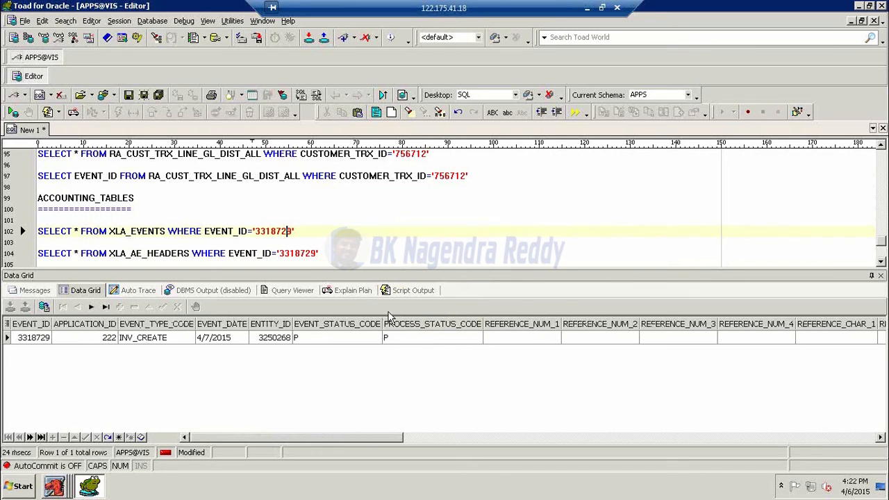
click(350, 255)
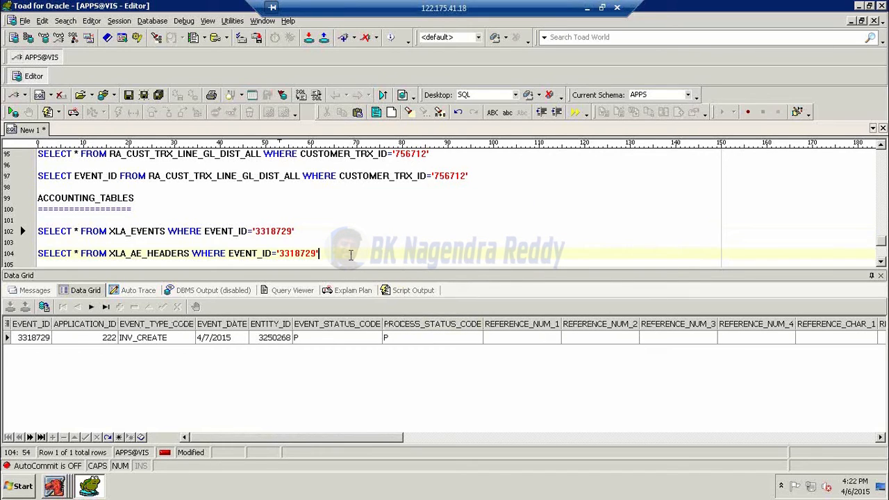
Write a new SELECT * FROM XLA_AE_LINES query filtered by AE_HEADER_ID
key(Return)
text(SELEC)
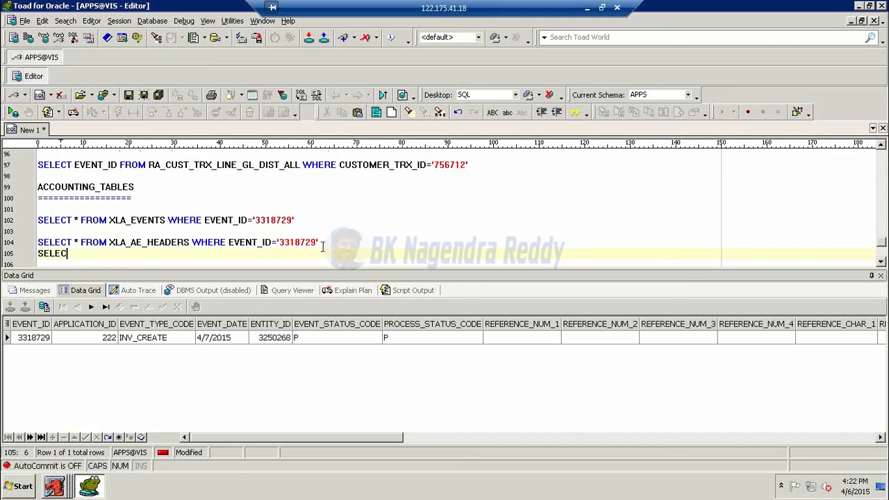
key(BackSpace)
key(BackSpace)
key(BackSpace)
key(BackSpace)
key(BackSpace)
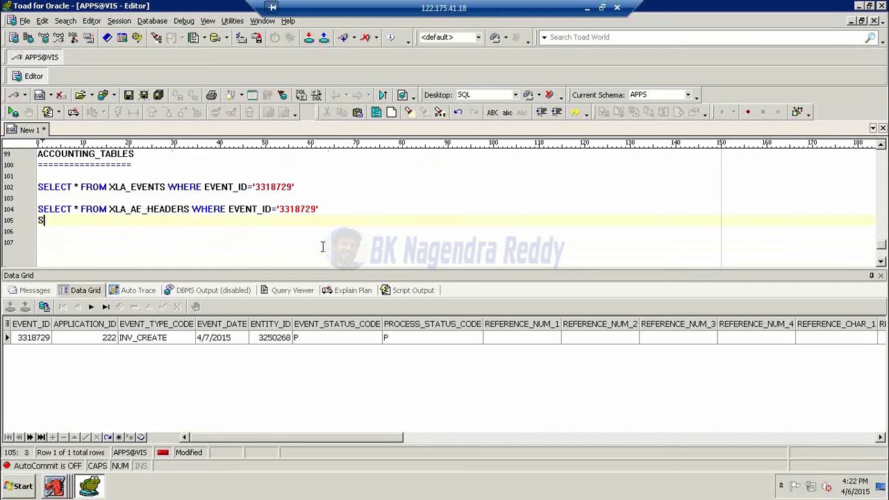
key(Return)
text(SEE)
key(BackSpace)
text(LECT * FROM XAL)
key(BackSpace)
key(BackSpace)
text(LA_AE_LI)
text(NESW EAH)
key(BackSpace)
key(BackSpace)
key(BackSpace)
key(BackSpace)
key(BackSpace)
text(WHERE AE_)
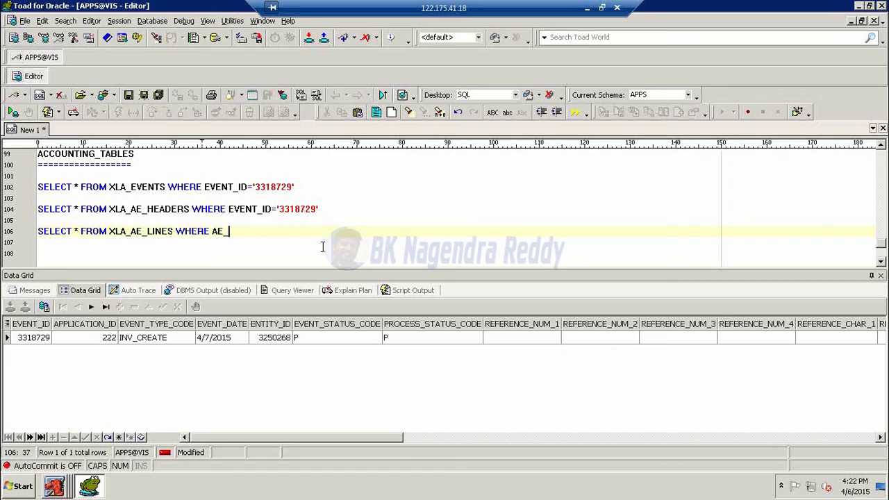
text(HEADER_ID)
text(='')
Read the header id from the headers query and run the lines query for AE_HEADER_ID 4945976
key(Up)
key(Up)
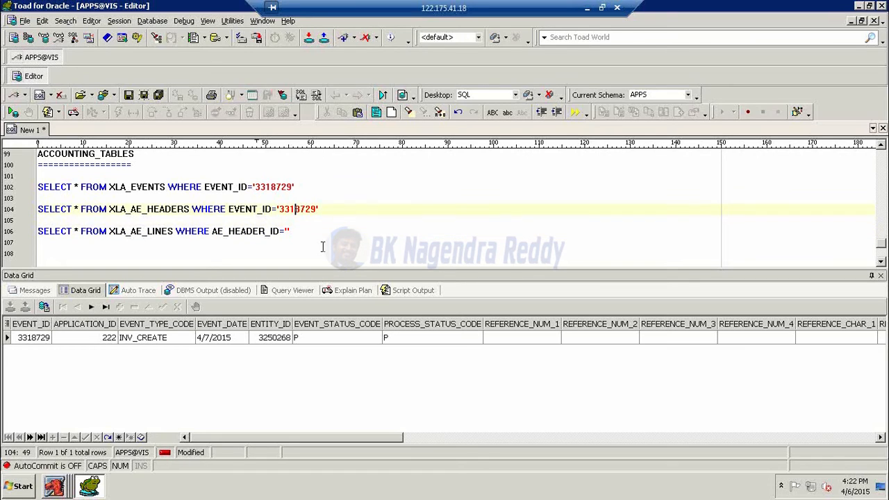
key(F9)
key(Down)
key(Down)
text(4945976)
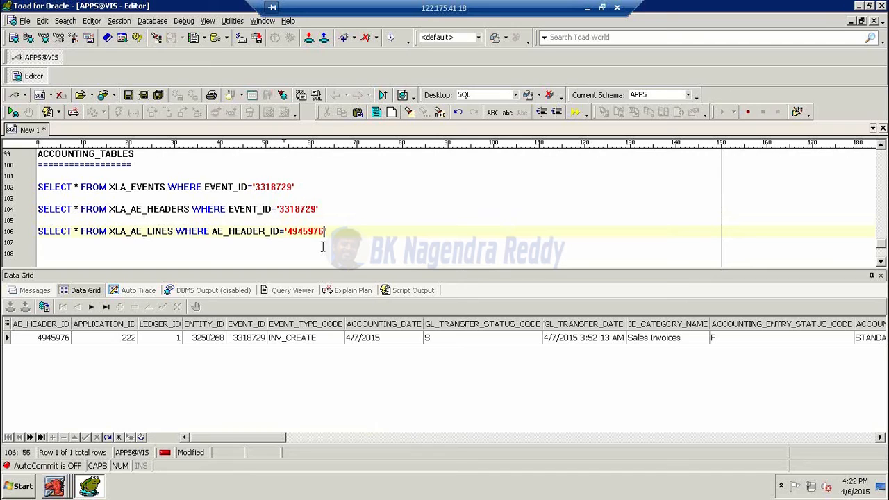
key(F9)
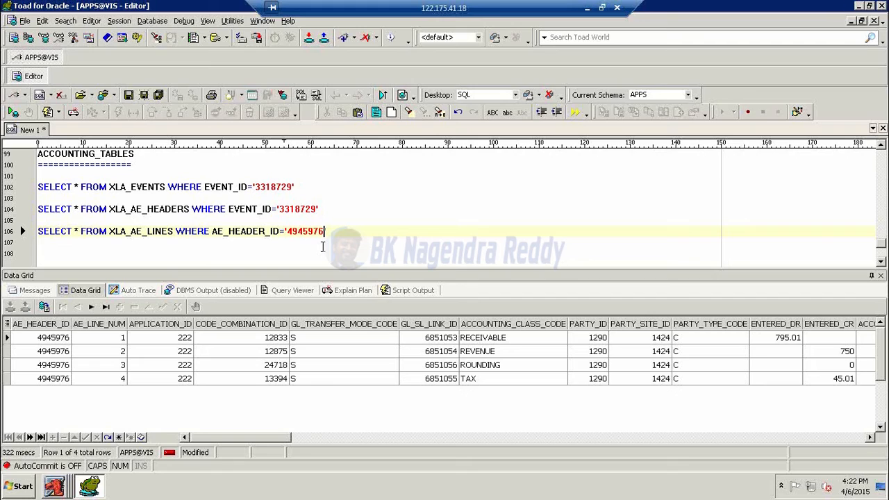
Finish the lines query and add an underlined INTERFACE heading
text(')
key(Return)
key(Return)
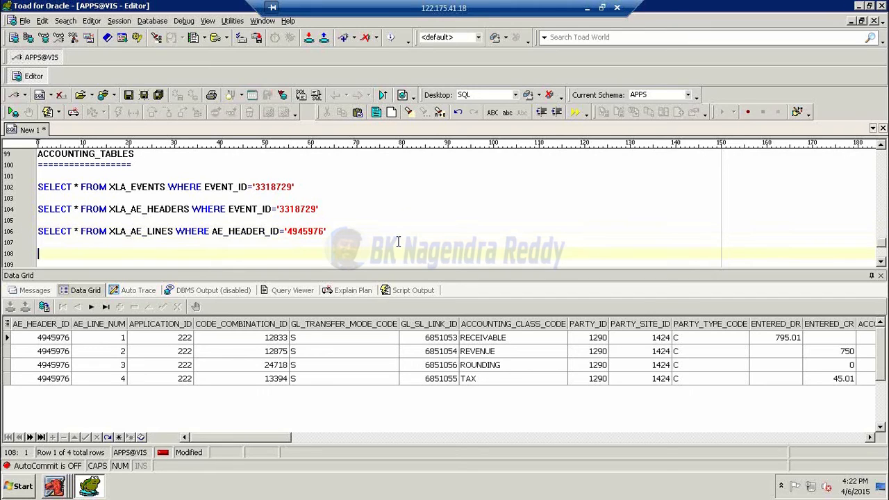
text(INTERFACE)
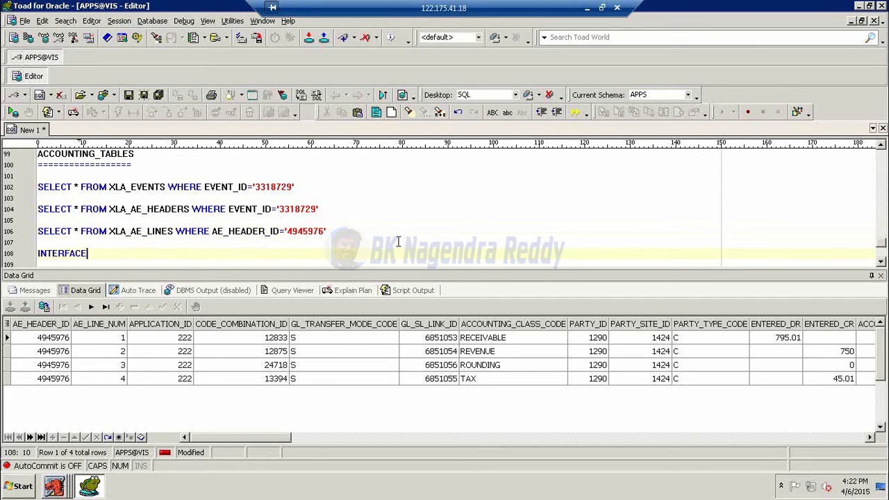
key(Return)
text(=========)
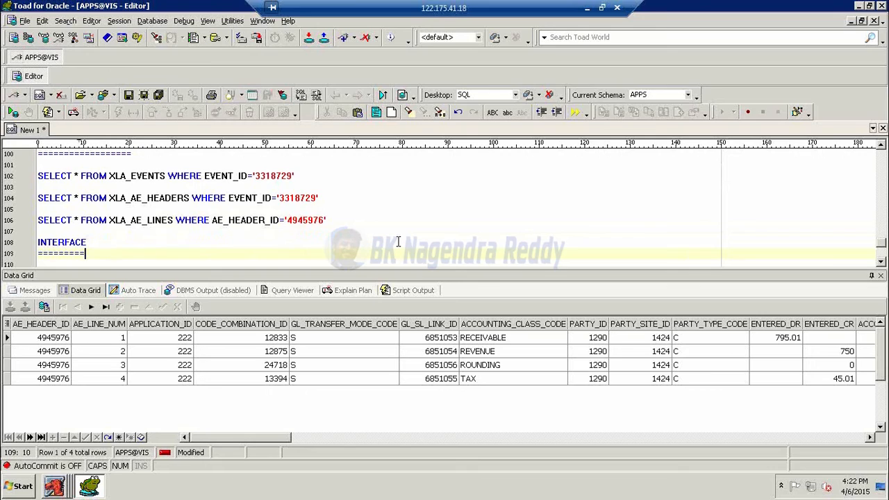
key(Return)
key(Return)
Query GL_INTERFACE where REFERENCE26='3318729', which returns no rows
text(SE)
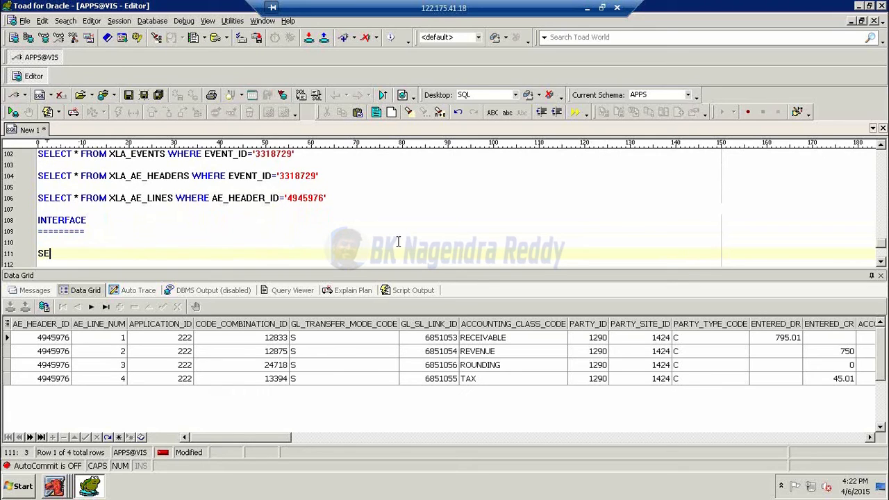
text(LECT * FROM )
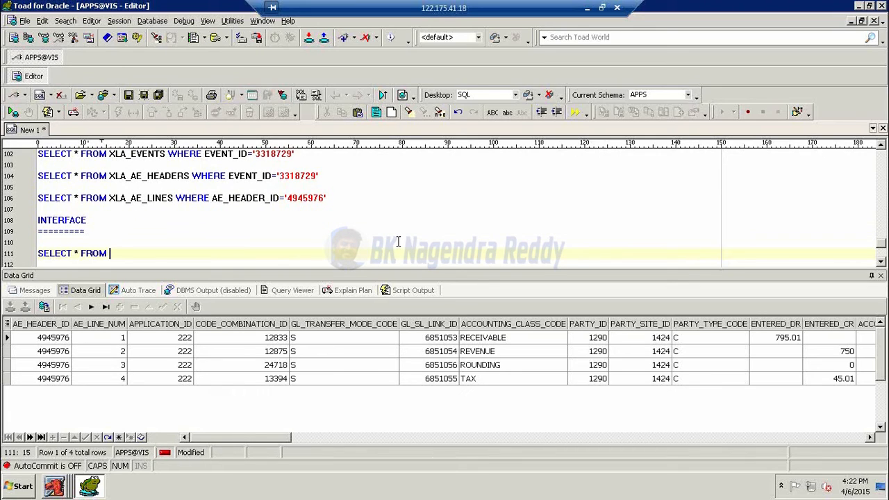
text(GL_INTERFACE WHERE )
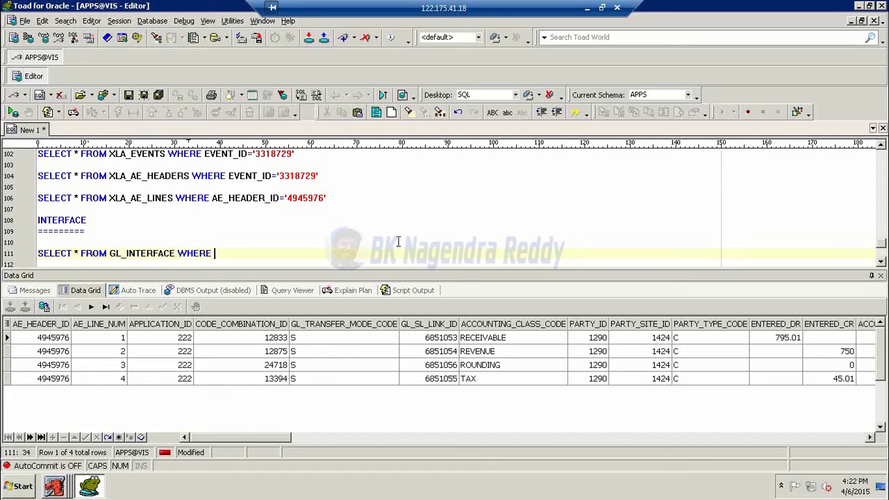
text(REFERENCE26)
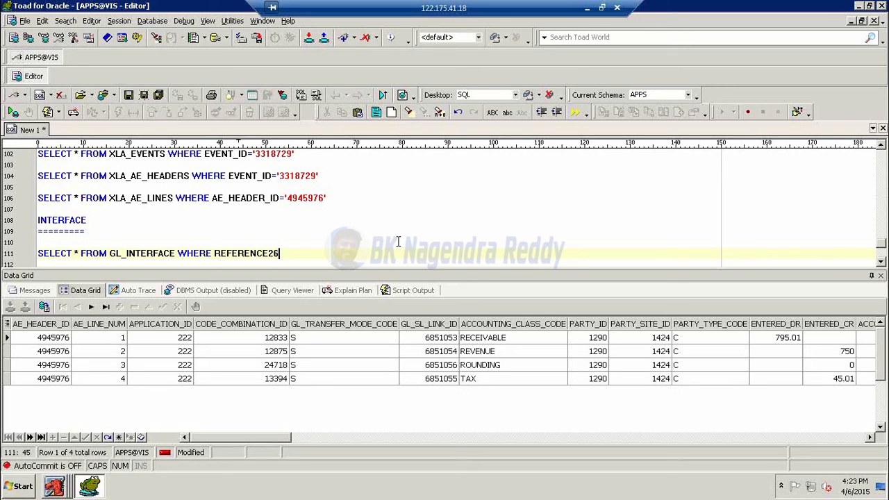
text(='3318729')
key(F9)
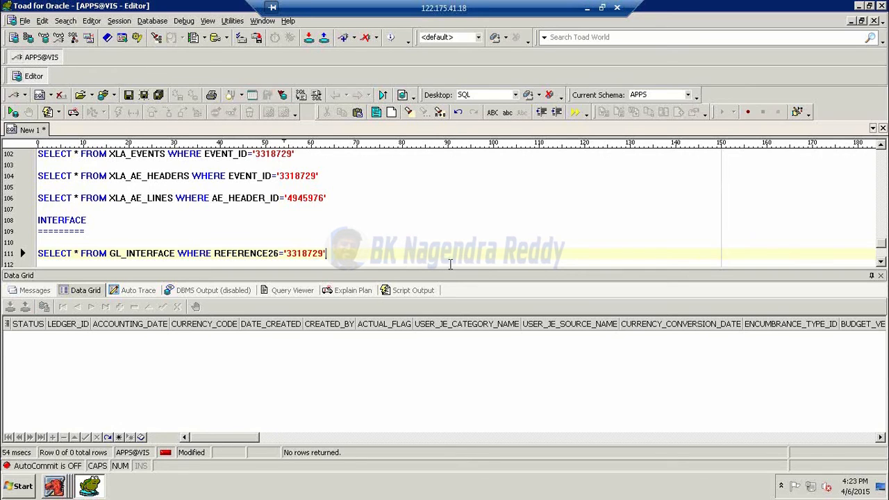
click(55, 485)
Find the Journal Import request 5822853 among the requests and view its output report
click(41, 459)
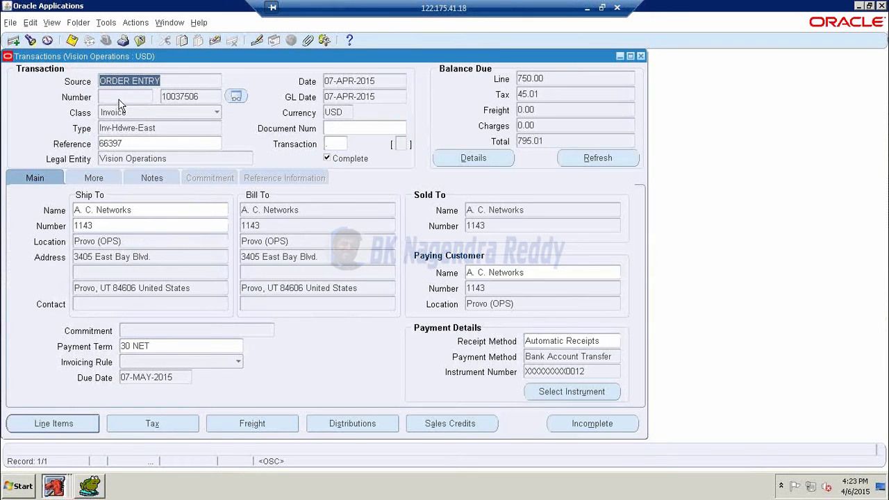
click(54, 23)
click(65, 189)
click(387, 338)
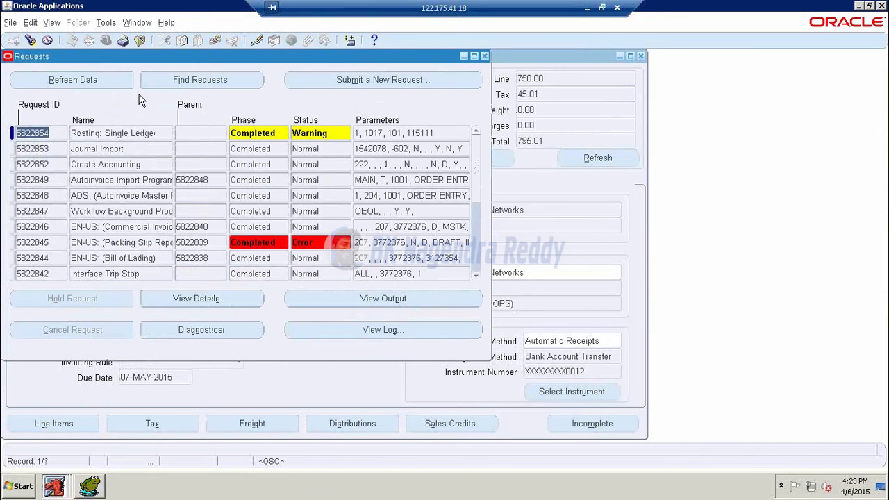
click(122, 83)
click(161, 148)
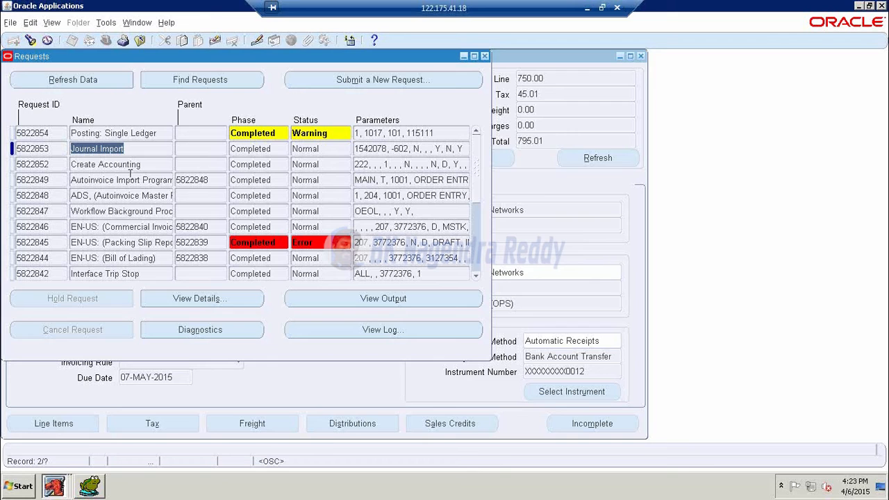
click(378, 299)
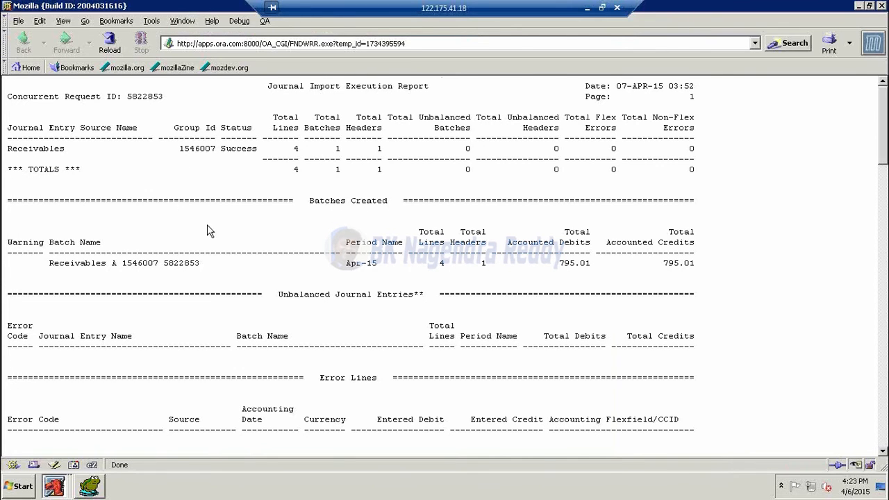
scroll(52, 230, down, 1)
drag(50, 227, 198, 229)
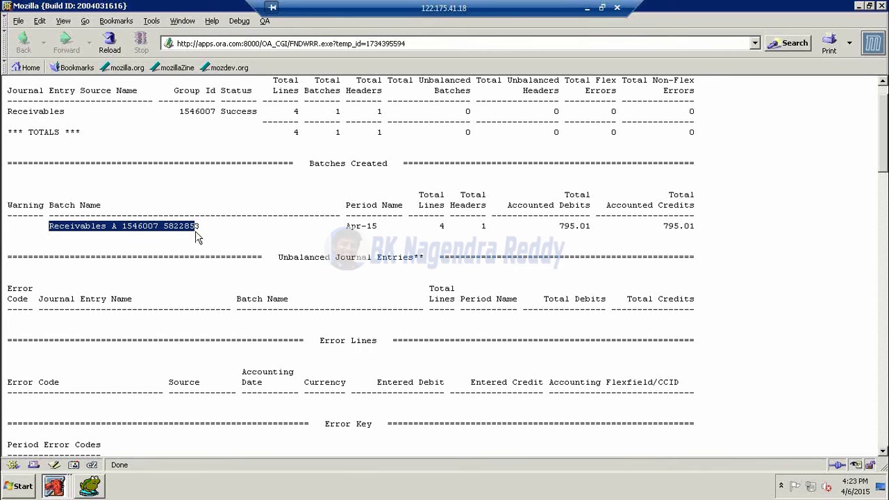
click(104, 231)
drag(49, 230, 201, 228)
Add an underlined GL_TABLES heading below the GL_INTERFACE query in Toad
click(97, 483)
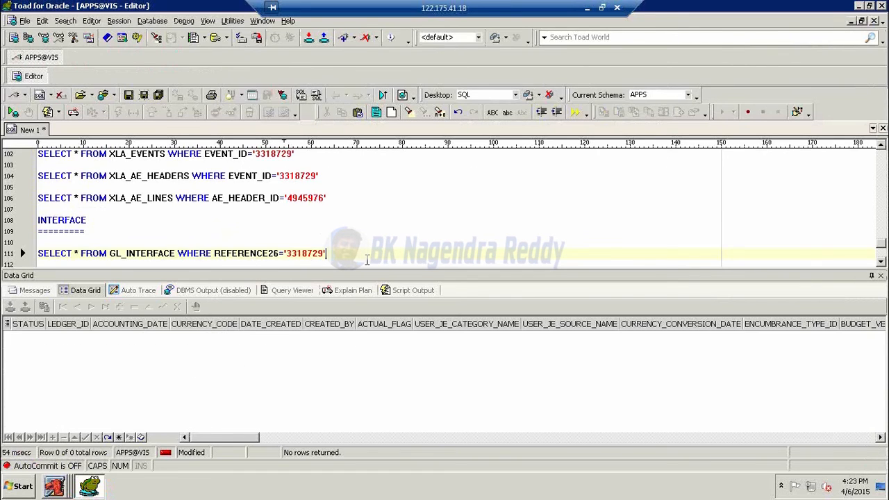
scroll(354, 244, down, 3)
scroll(348, 212, up, 1)
key(Return)
key(Return)
text(GL_BASE)
key(BackSpace)
key(BackSpace)
key(BackSpace)
key(BackSpace)
key(BackSpace)
text(TABLES)
key(Return)
text(==========)
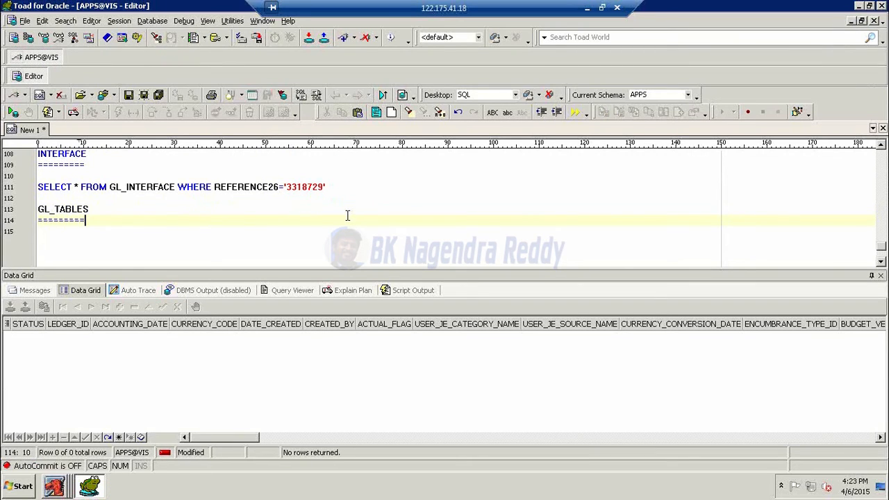
key(Return)
key(Return)
text(SELECT * FROM GL_JE_BATCHES WHERE NAME)
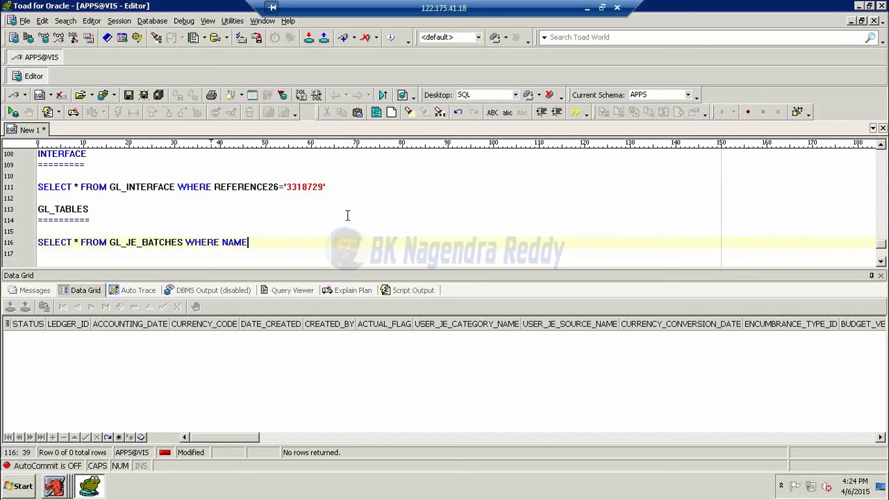
text(=')
key(ctrl+v)
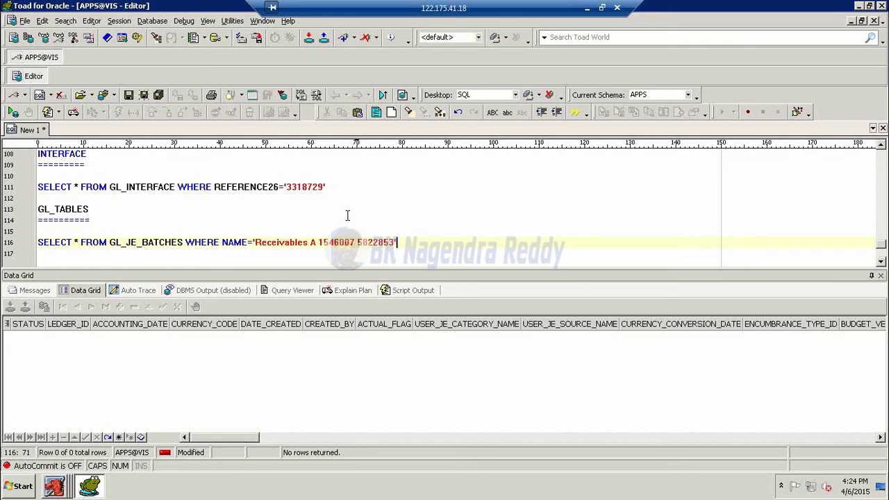
key(F9)
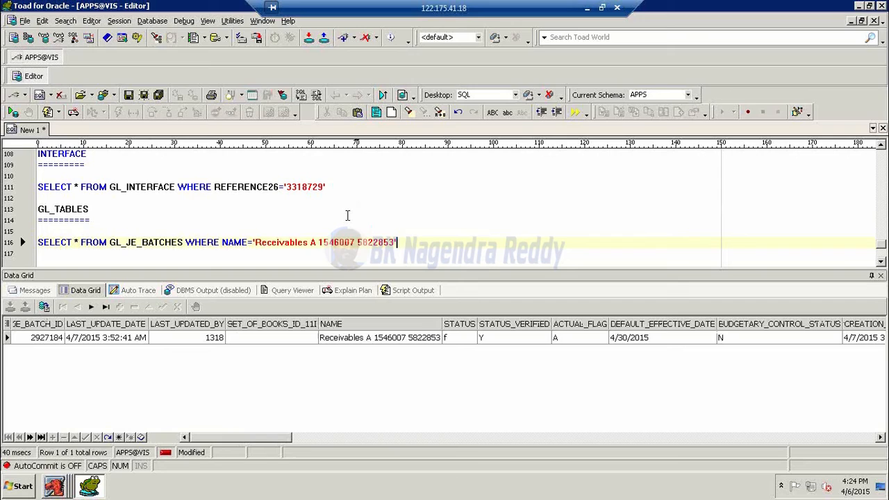
key(Return)
key(Return)
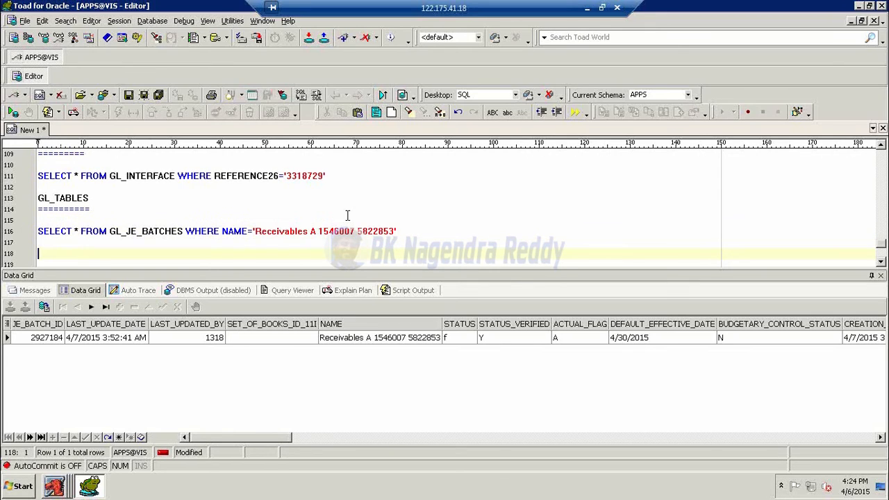
Check the batch status and query GL_JE_HEADERS for JE_BATCH_ID '2927184'
click(463, 339)
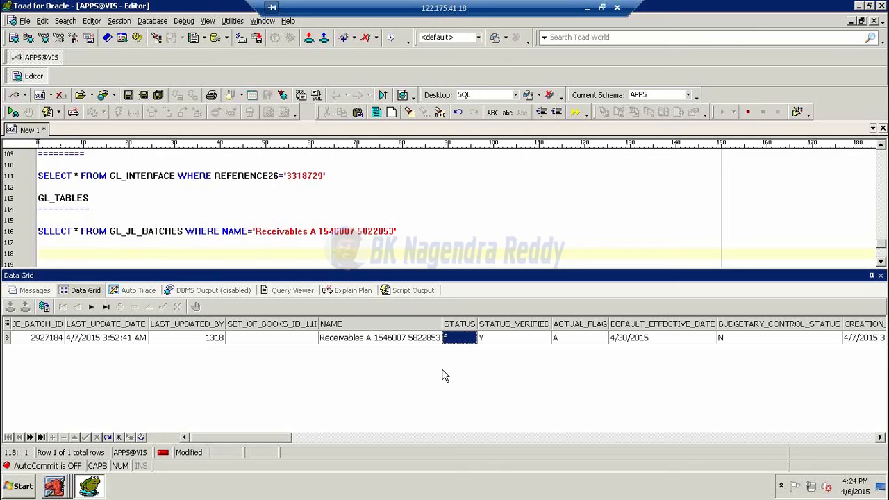
click(188, 256)
text(SELECT )
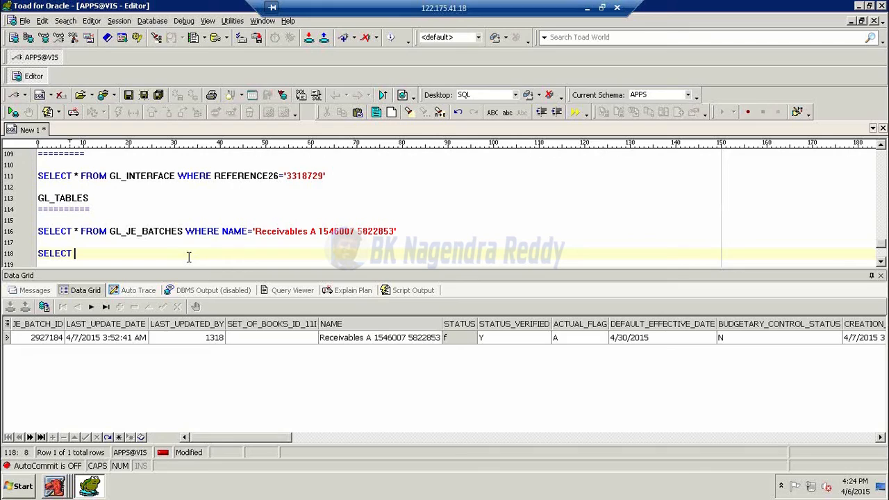
text(* FROM )
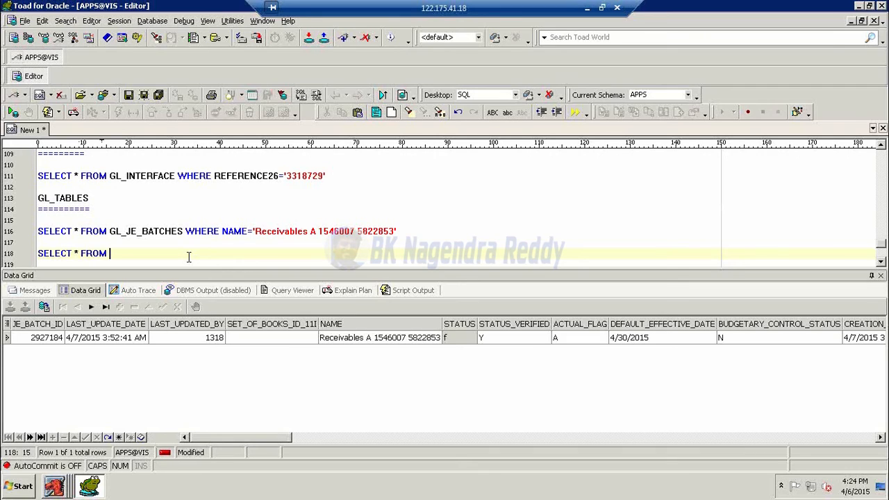
text(GL_JE_HEADERS WHERE JE_BAT)
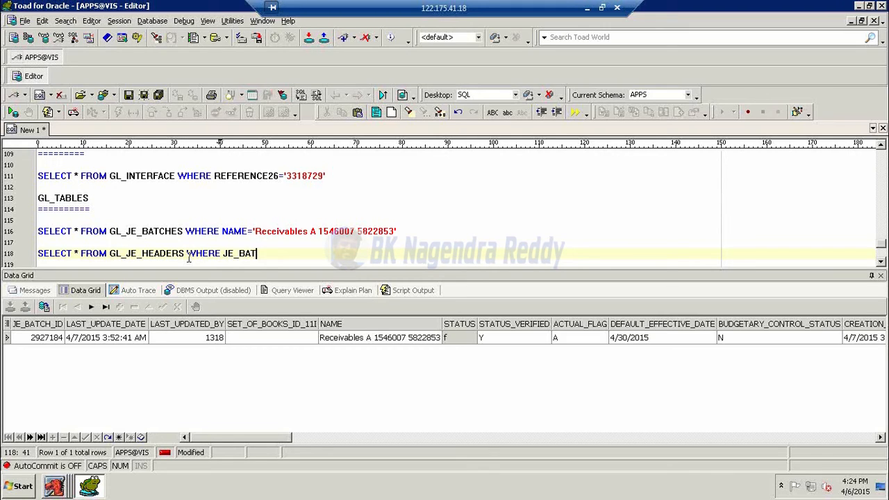
text(CH_ID='2927184')
key(F9)
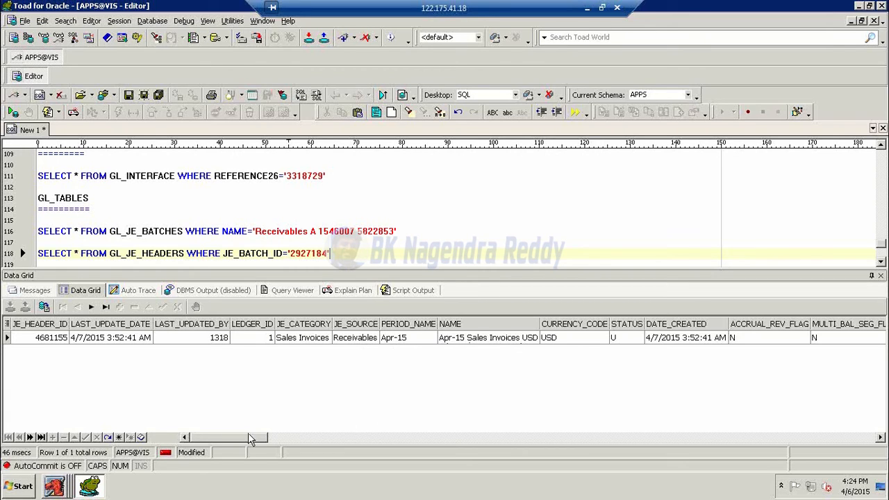
drag(272, 440, 79, 404)
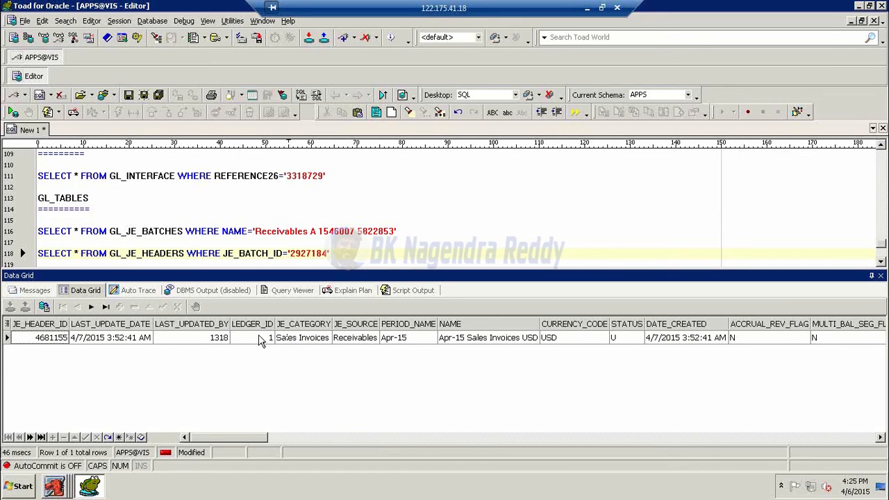
Query GL_JE_LINES for JE_HEADER_ID '4681155', returning four Apr-15 lines with status U
click(360, 254)
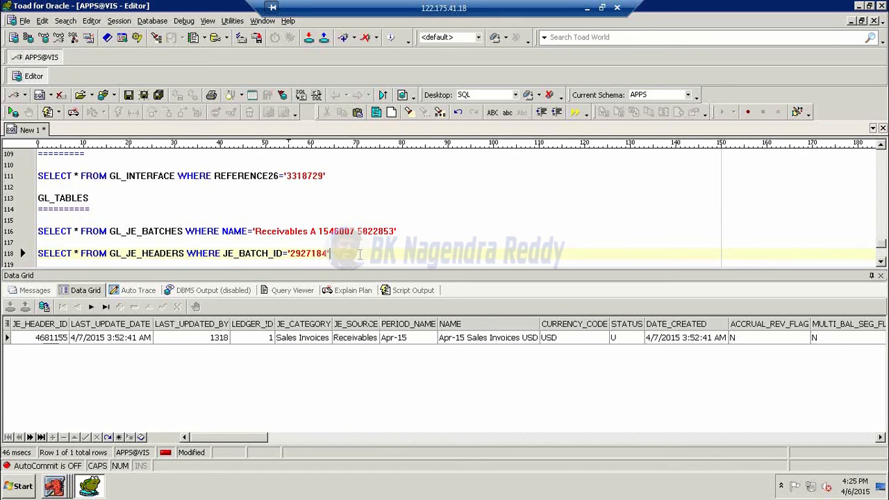
key(Return)
key(Return)
text(SELECT * FROM GL_JE_LINESW)
key(BackSpace)
key(BackSpace)
text(WHERE)
text(JE_HEADER_)
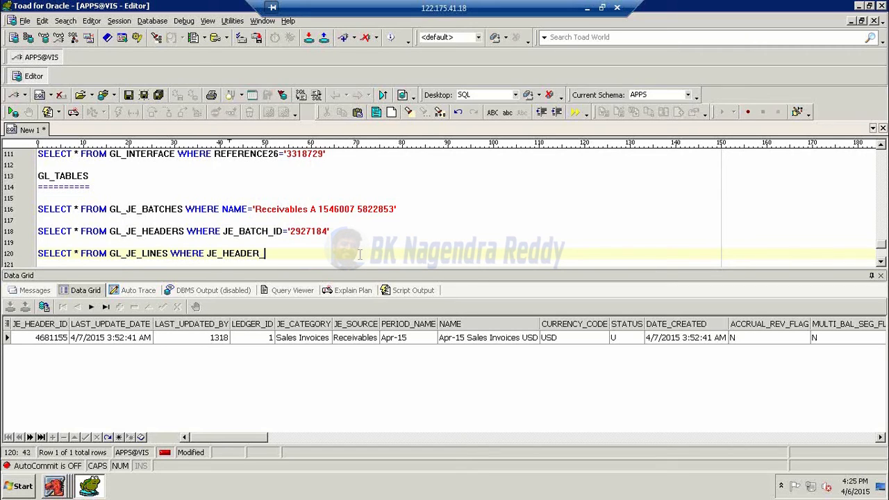
text(ID='4681155')
key(F9)
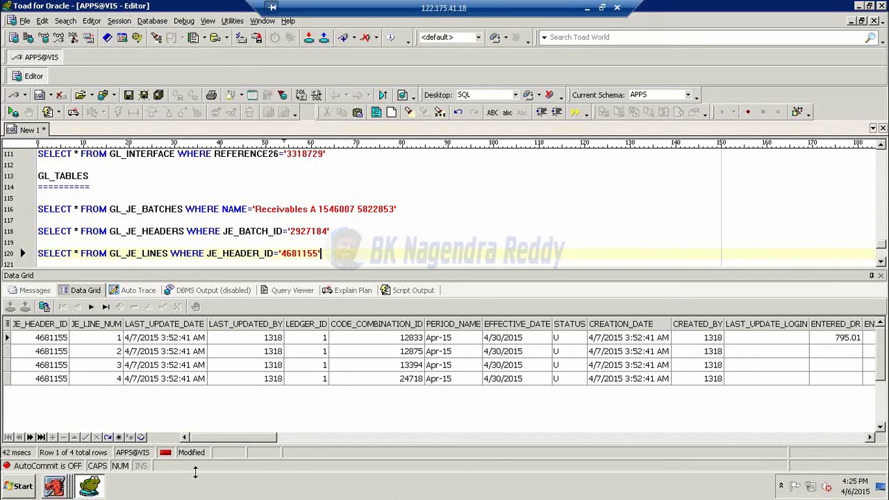
click(68, 488)
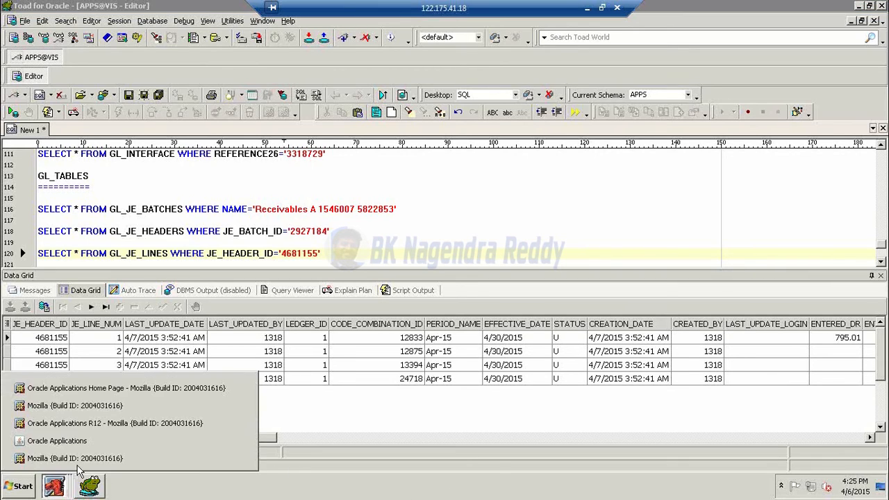
Close the Requests and Transactions forms and switch to General Ledger, Vision Operations (USA)
click(88, 440)
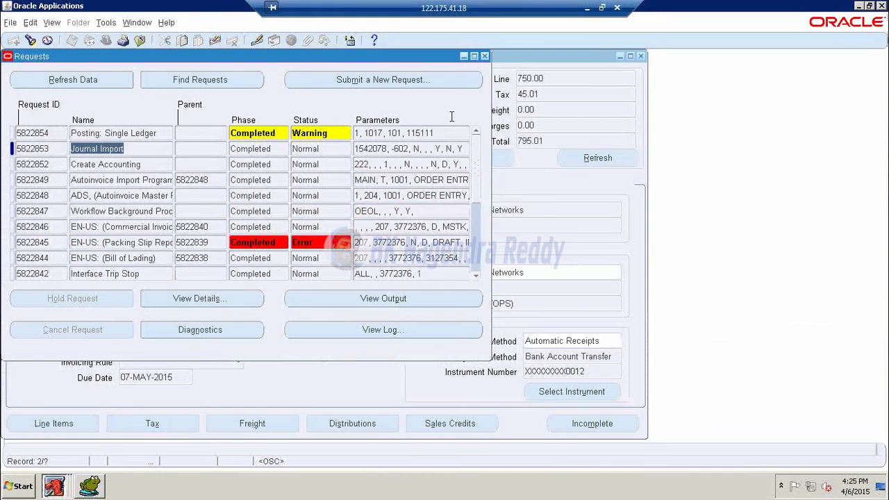
click(486, 56)
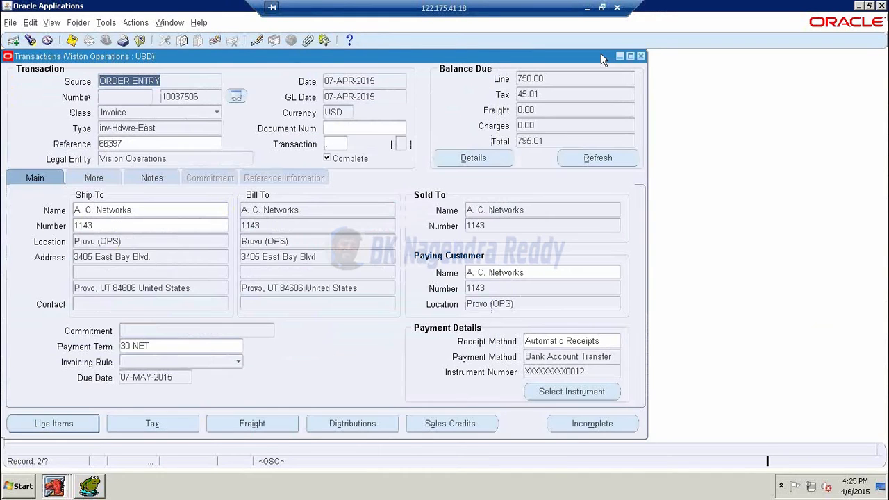
click(642, 56)
double_click(62, 132)
click(108, 41)
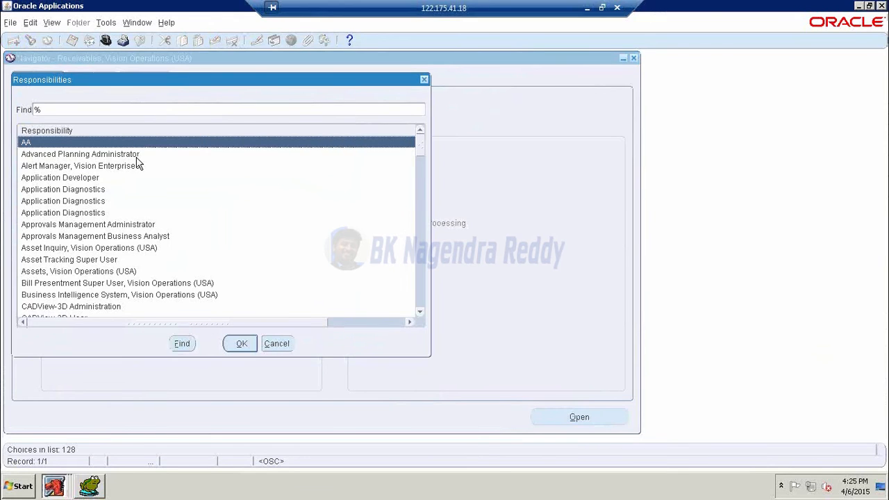
text(general Ledger,)
click(122, 155)
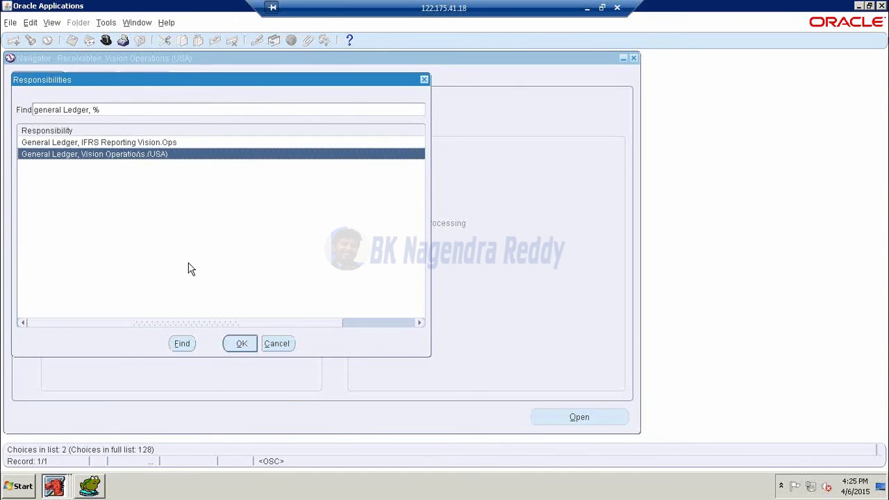
click(240, 344)
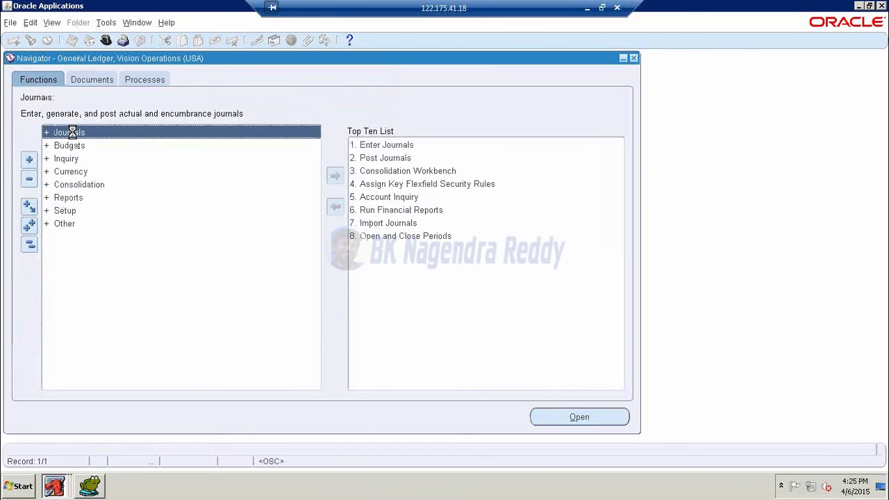
Find the Receivables batch in Enter Journals and read its full batch status message
double_click(71, 132)
double_click(82, 147)
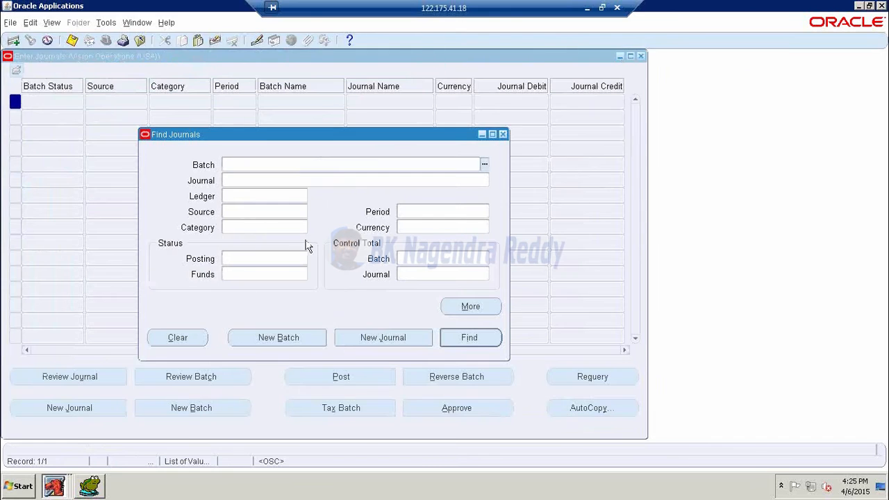
key(ctrl+v)
click(461, 336)
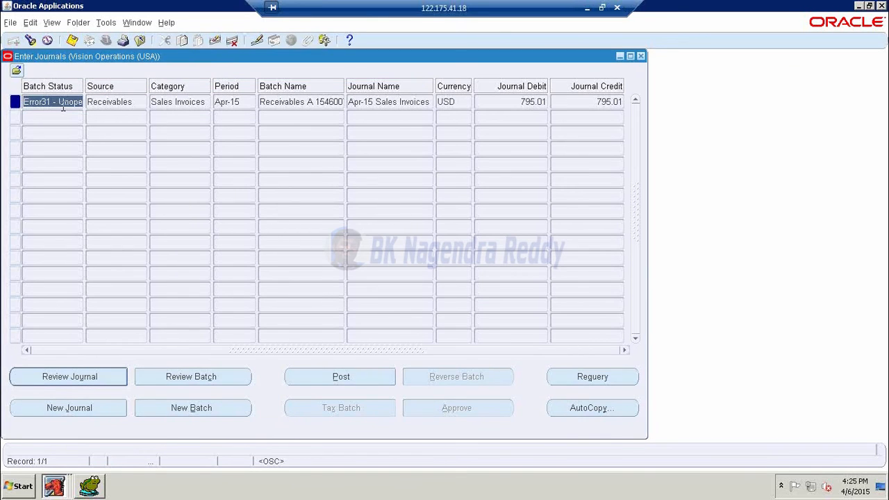
click(62, 105)
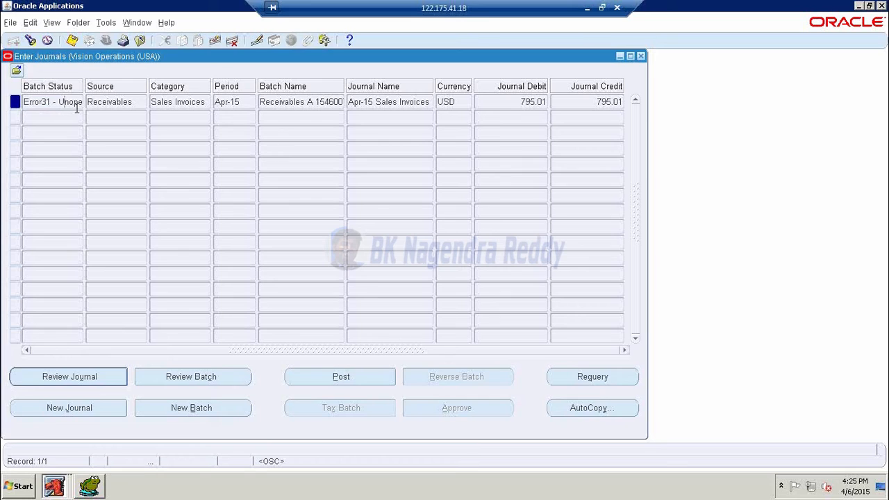
key(Right)
key(Right)
key(Right)
key(Right)
key(Right)
key(Right)
key(Right)
key(Right)
key(Right)
key(Right)
key(Right)
key(Right)
key(Right)
key(Right)
key(Right)
key(Right)
key(Right)
key(Right)
key(Right)
key(Right)
key(Right)
key(Right)
key(Right)
key(Right)
key(Right)
key(Right)
key(Right)
key(Right)
key(Right)
Close Enter Journals, switch to the Receivables responsibility and open the Receipts form
click(641, 57)
click(64, 132)
click(107, 41)
text(re)
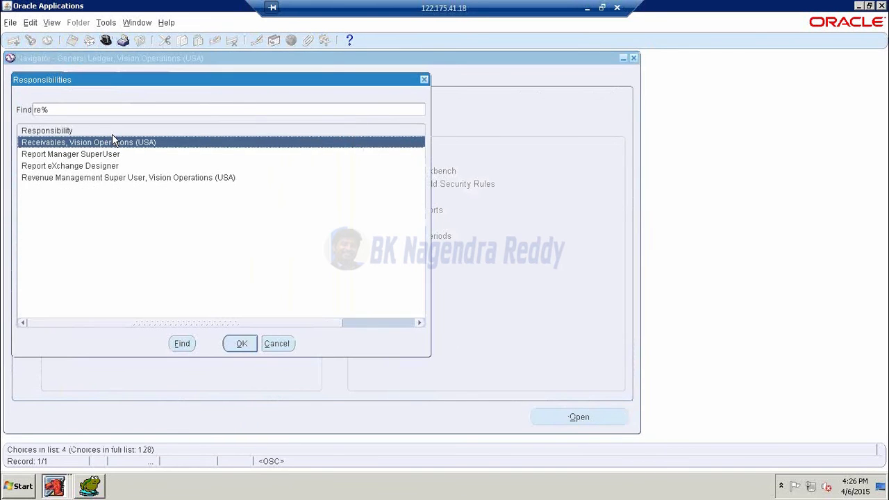
key(Return)
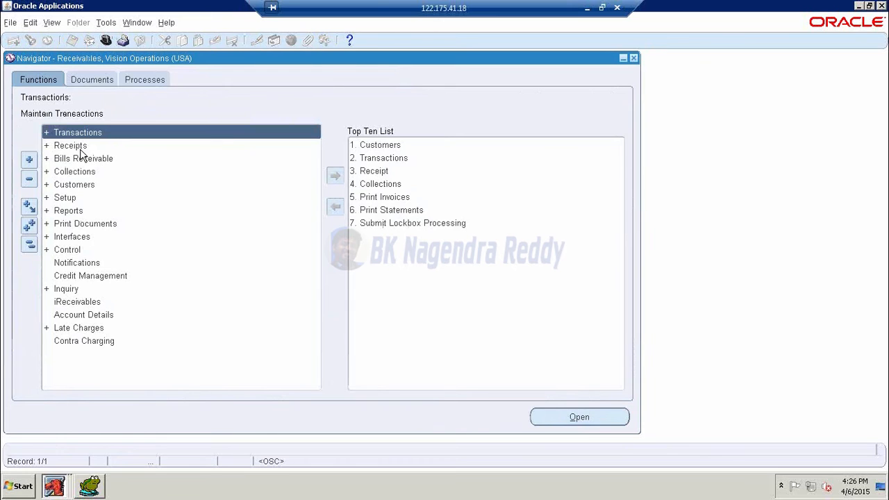
double_click(80, 147)
click(85, 187)
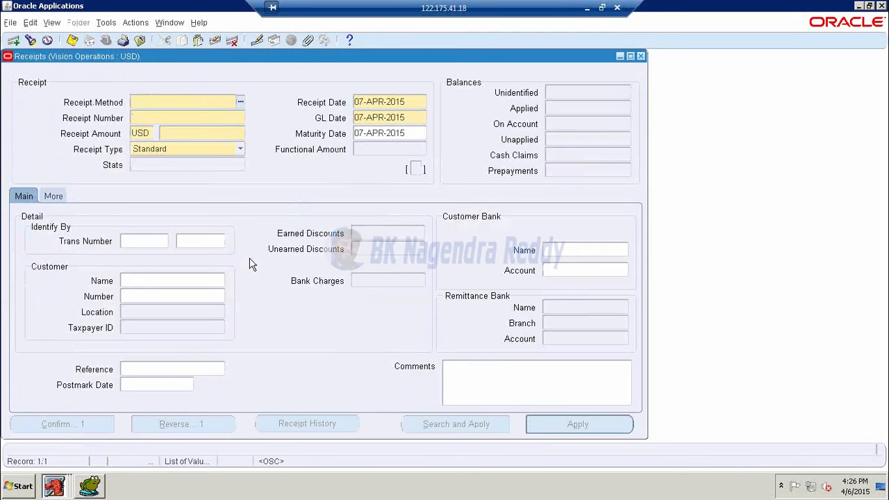
Set the receipt method to Manual
click(240, 101)
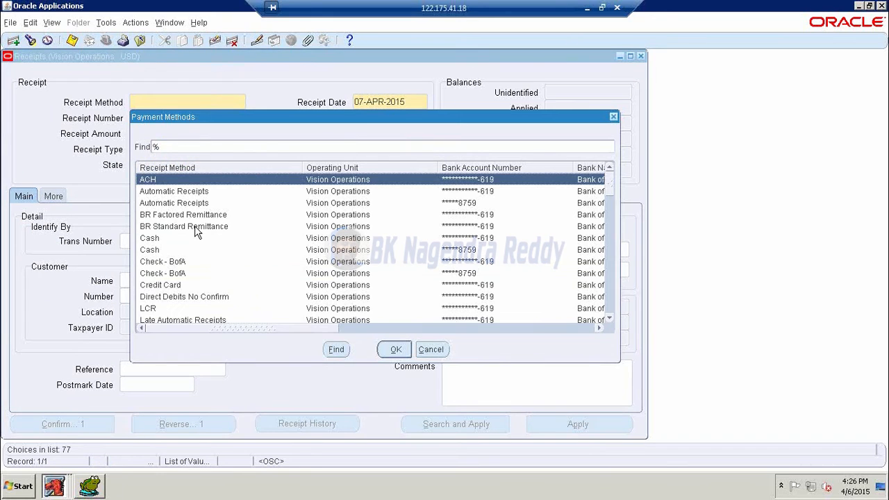
text(manual)
key(Return)
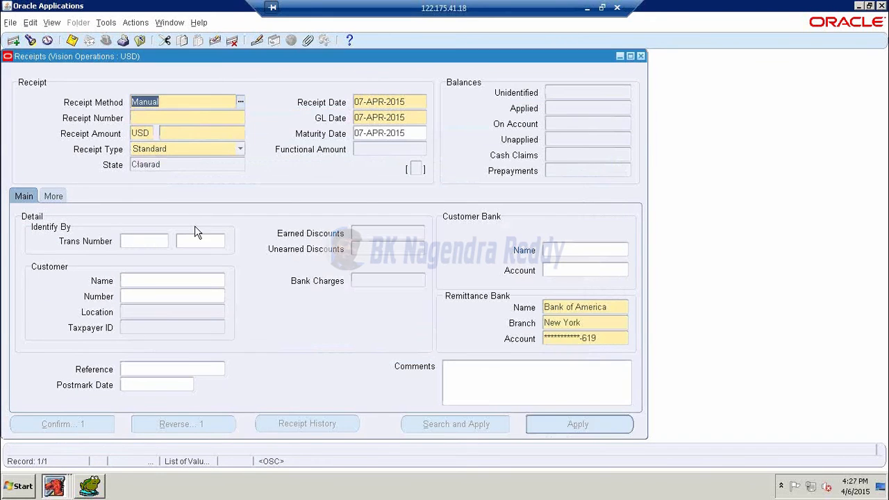
click(191, 117)
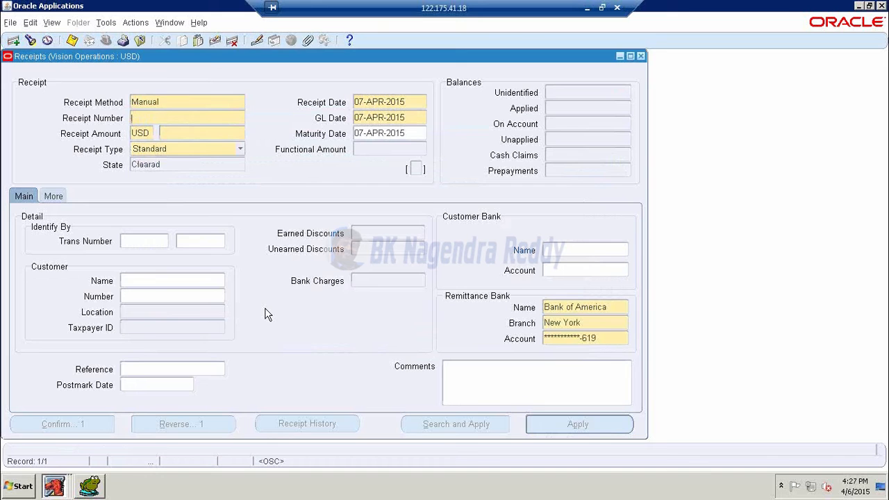
Fill in the receipt number RECEIPT_66397
click(87, 486)
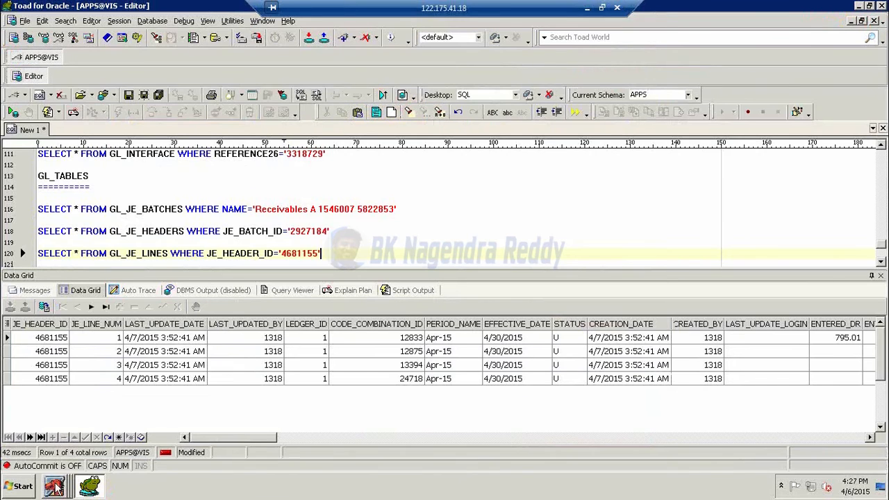
click(56, 484)
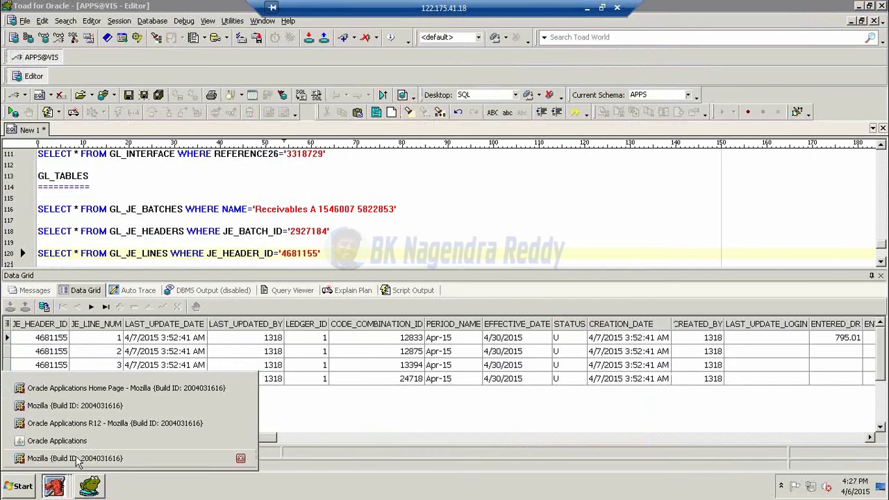
click(57, 441)
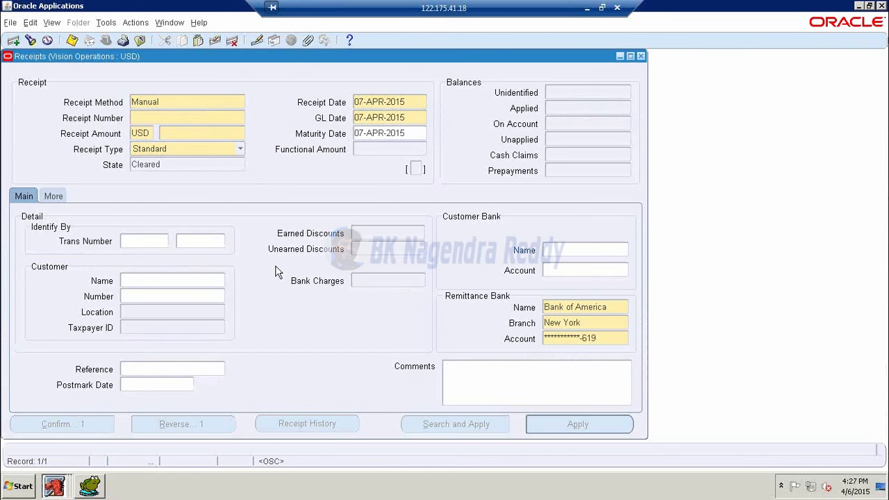
text(66897_RECE)
key(BackSpace)
key(BackSpace)
key(BackSpace)
key(BackSpace)
text(RECEIPT_)
Copy the 795.01 entered debit amount from Toad's journal lines for the receipt amount
click(225, 135)
click(89, 486)
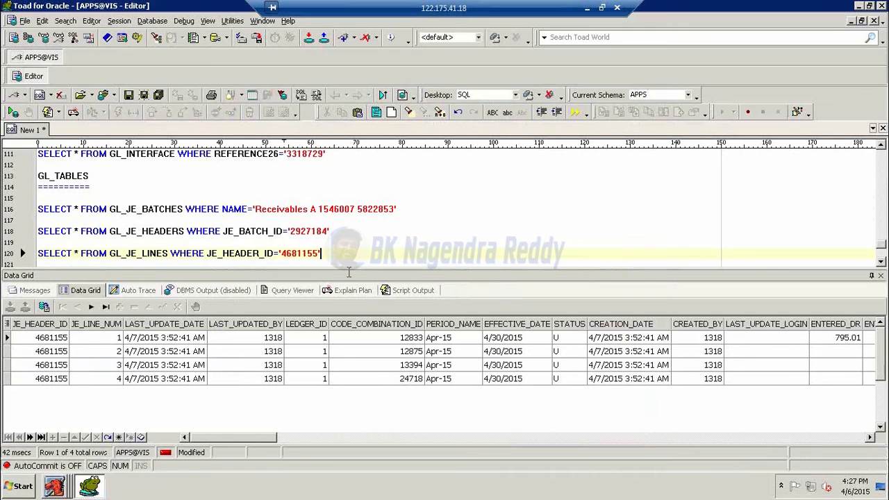
click(848, 339)
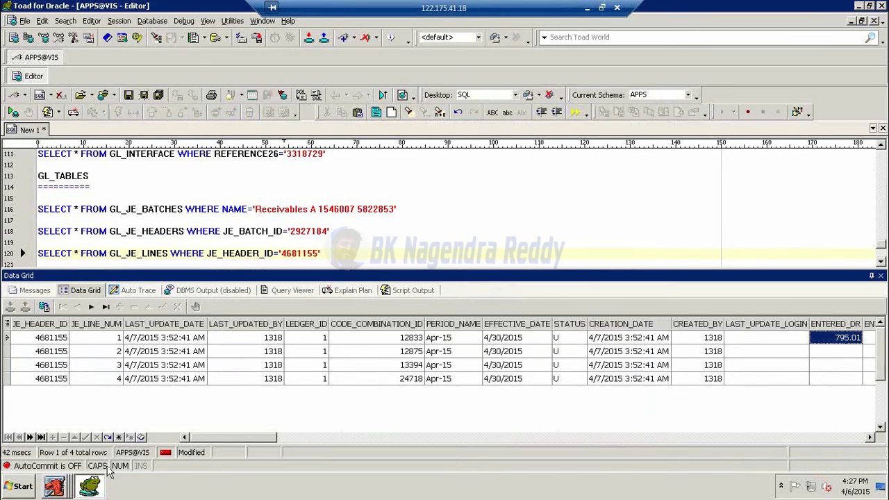
click(56, 487)
click(76, 440)
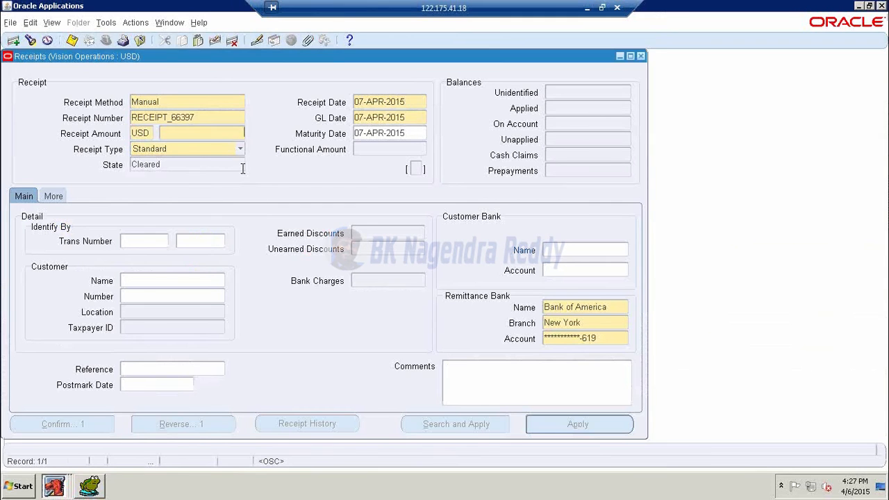
Enter 795.01 as the receipt amount
text(795.01)
key(Tab)
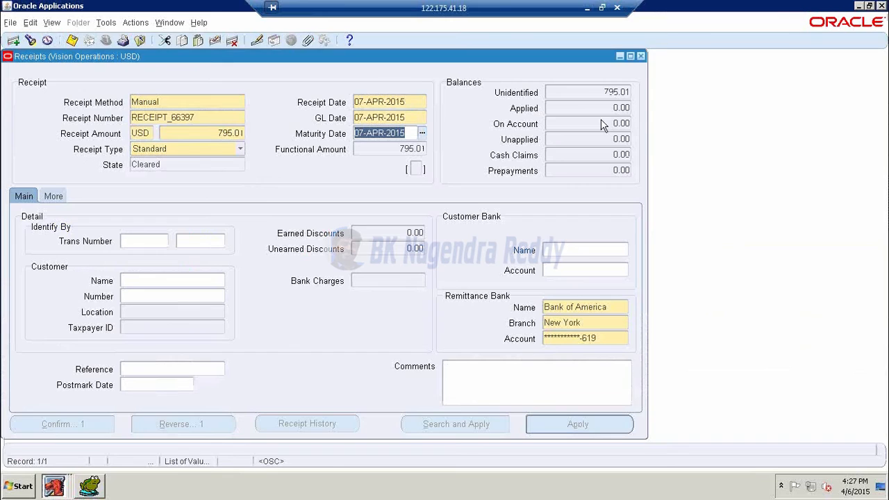
click(191, 241)
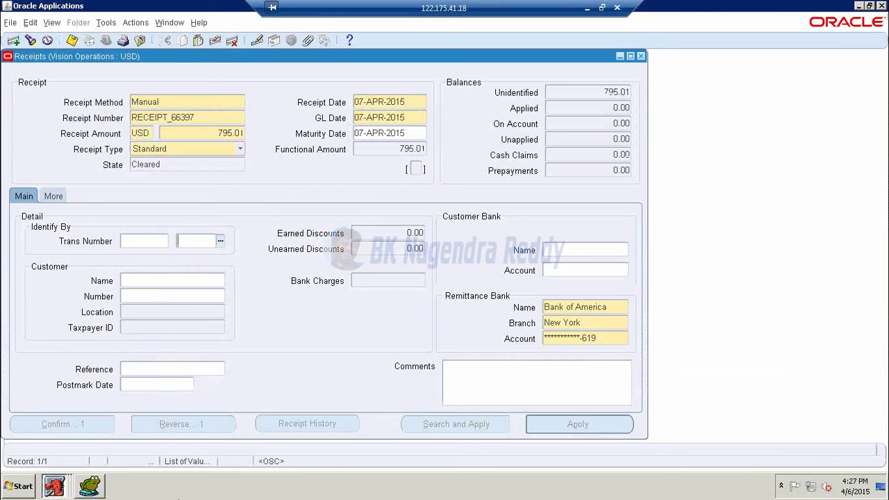
Copy transaction number 10037506 from the Toad query and return to the Receipts form
click(89, 486)
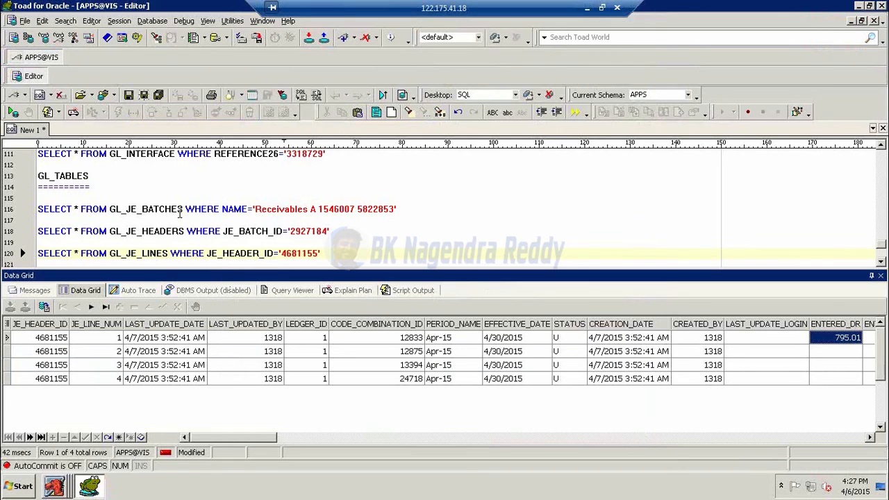
click(180, 214)
scroll(229, 198, up, 4)
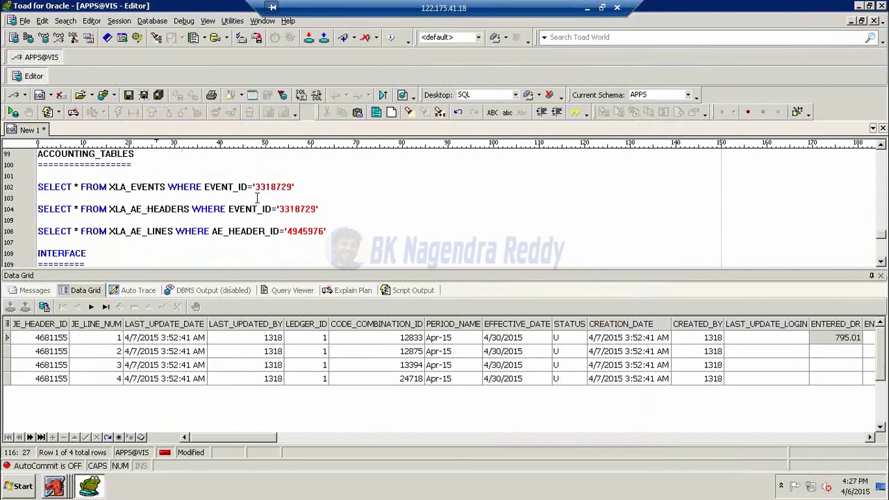
scroll(257, 198, up, 4)
drag(332, 199, 373, 198)
key(ctrl+c)
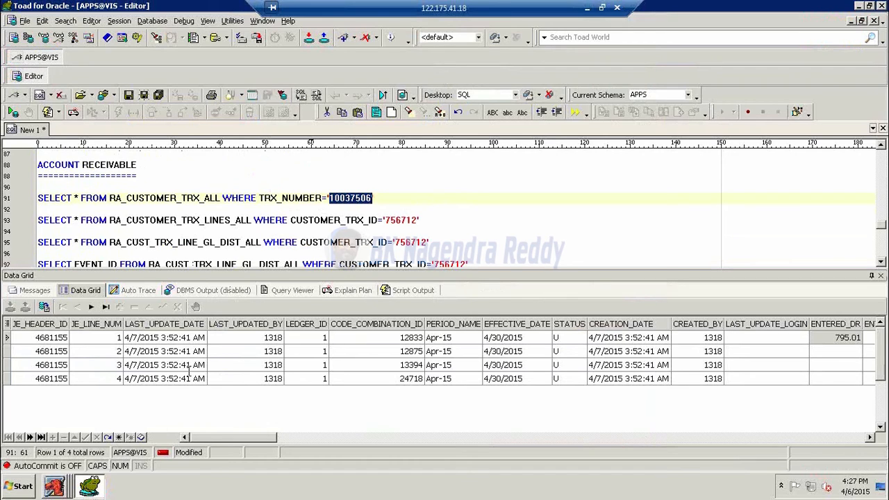
click(55, 486)
click(77, 455)
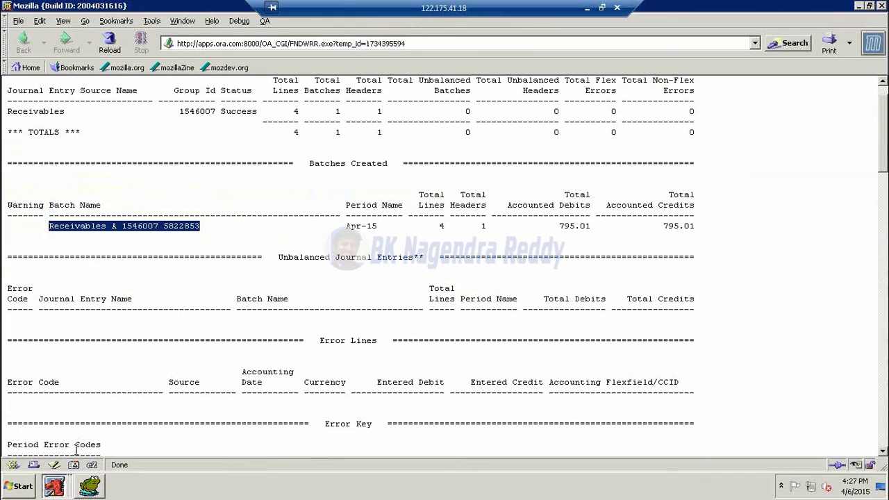
click(56, 486)
click(70, 440)
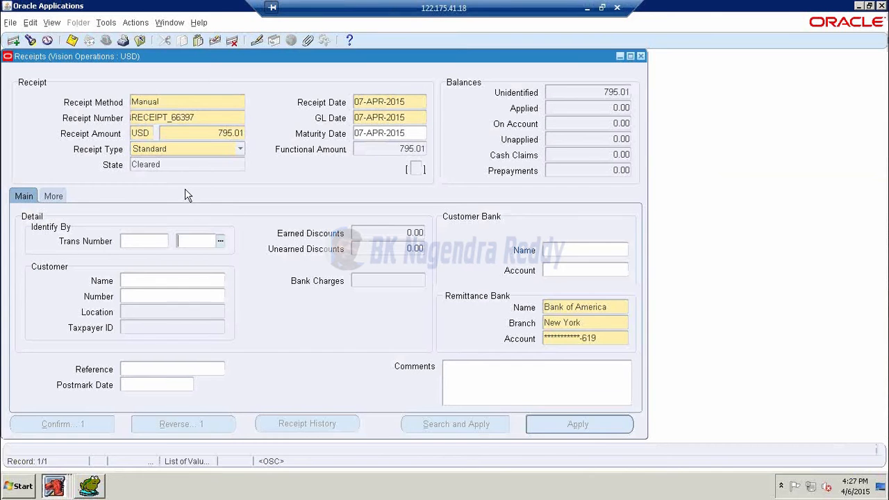
click(142, 241)
key(ctrl+v)
click(178, 241)
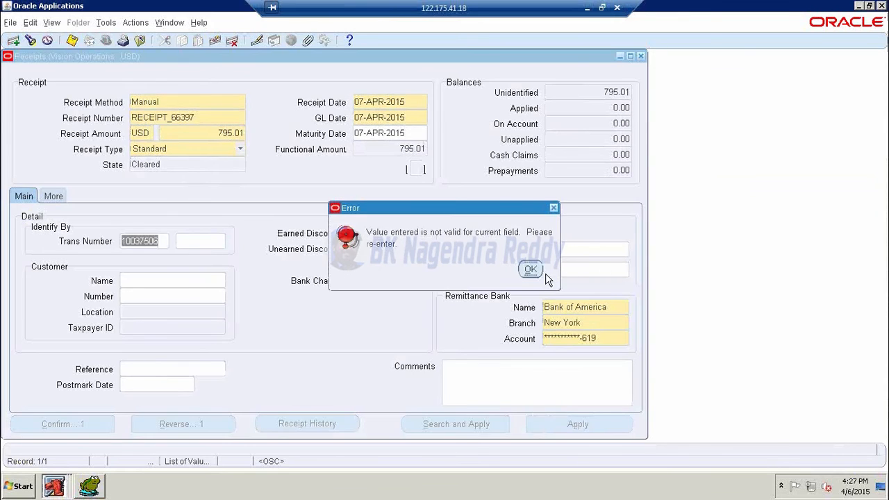
click(530, 270)
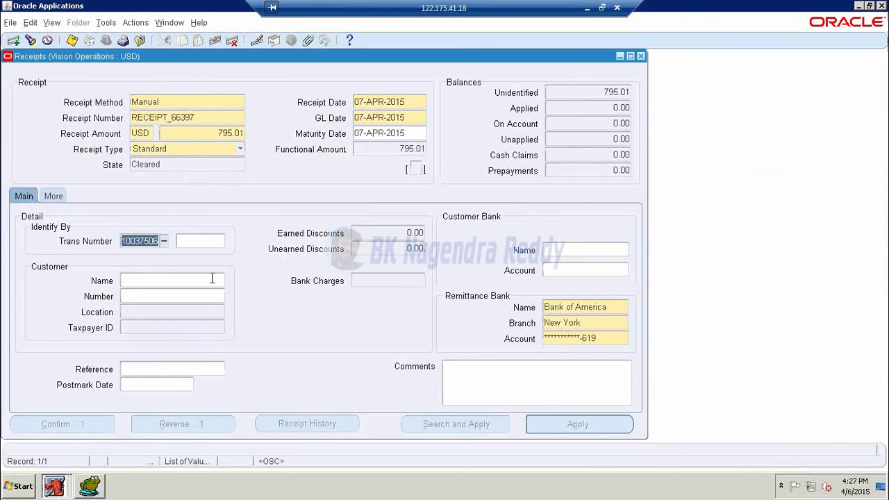
key(BackSpace)
click(208, 242)
key(ctrl+v)
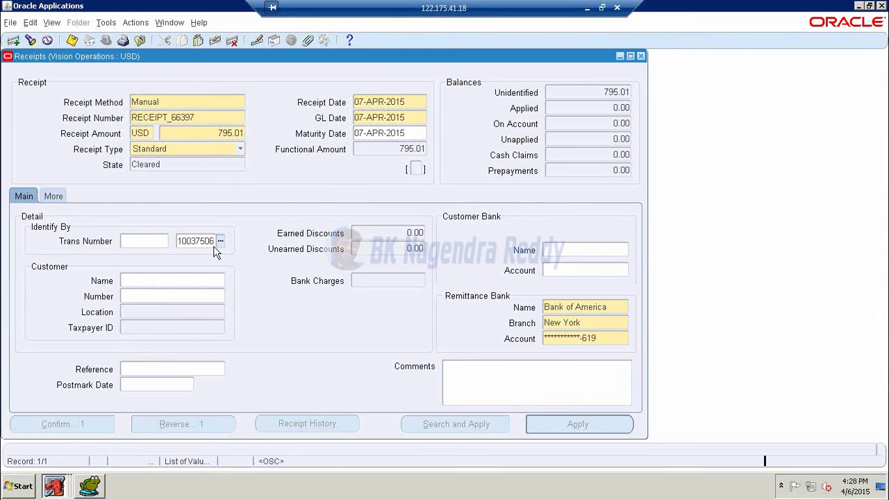
key(Tab)
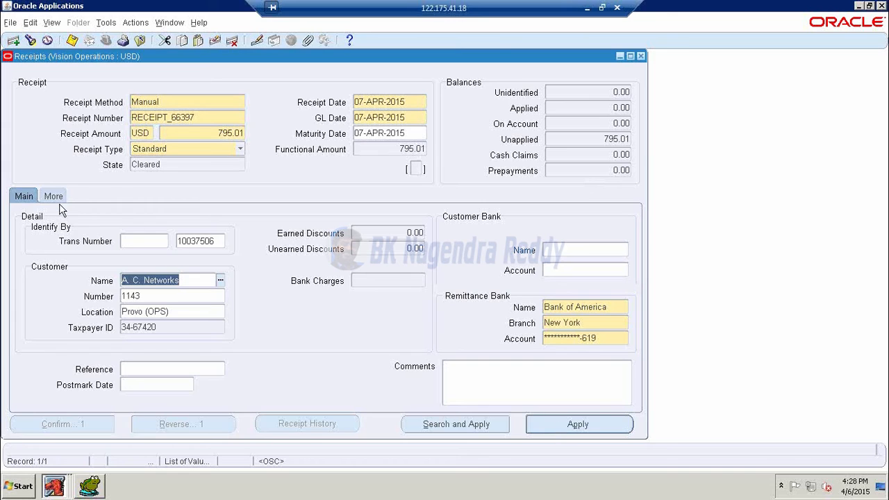
click(591, 430)
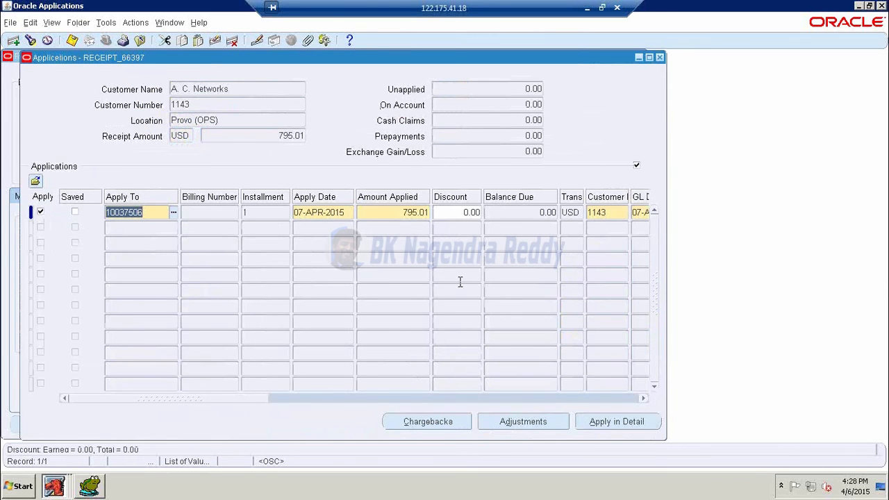
Save the 795.01 application to transaction 10037506 and return to Toad's journal lines
drag(260, 400, 108, 395)
click(75, 212)
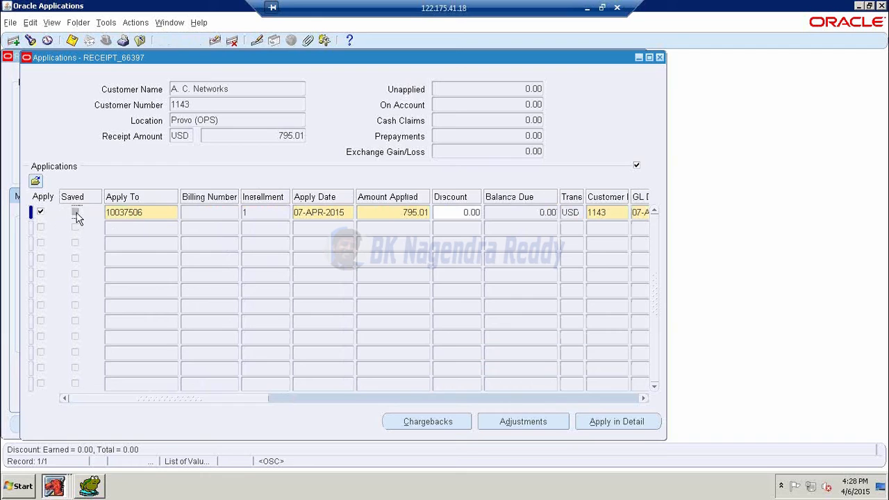
click(72, 39)
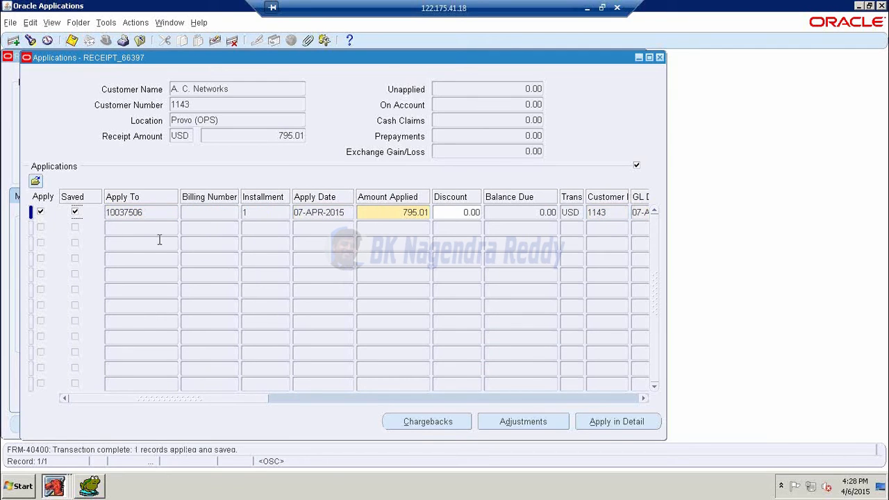
click(89, 484)
scroll(446, 242, down, 10)
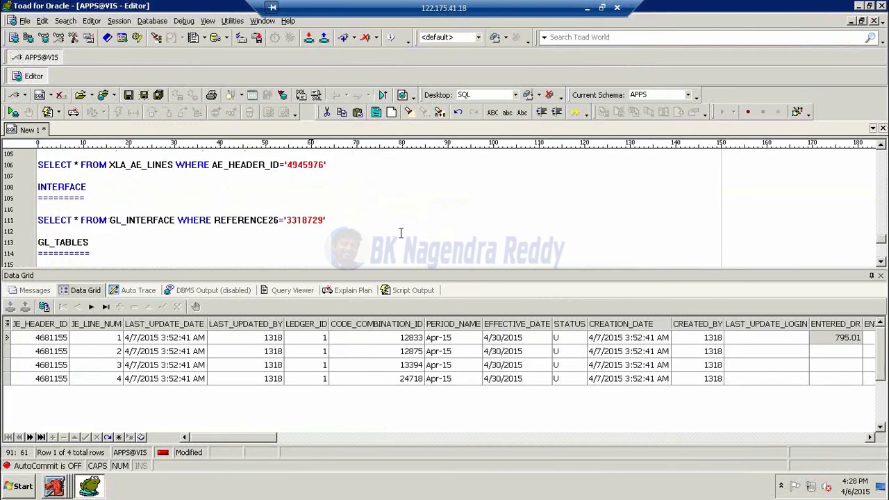
Add an underlined CREATE RECEIPT heading and run SELECT * FROM AR_CASH_RECEIPTS_ALL
click(382, 217)
key(Return)
key(Return)
key(BackSpace)
text(CRE)
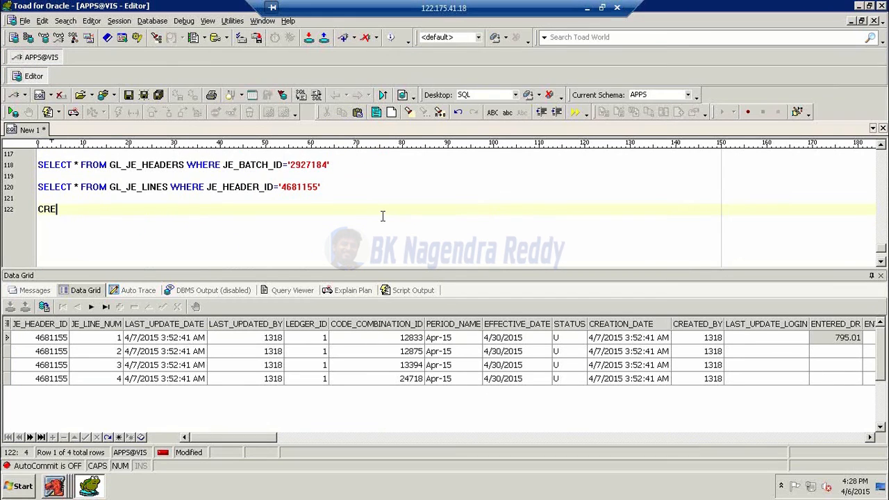
text(ATE RECEIPT)
key(Return)
text(==============)
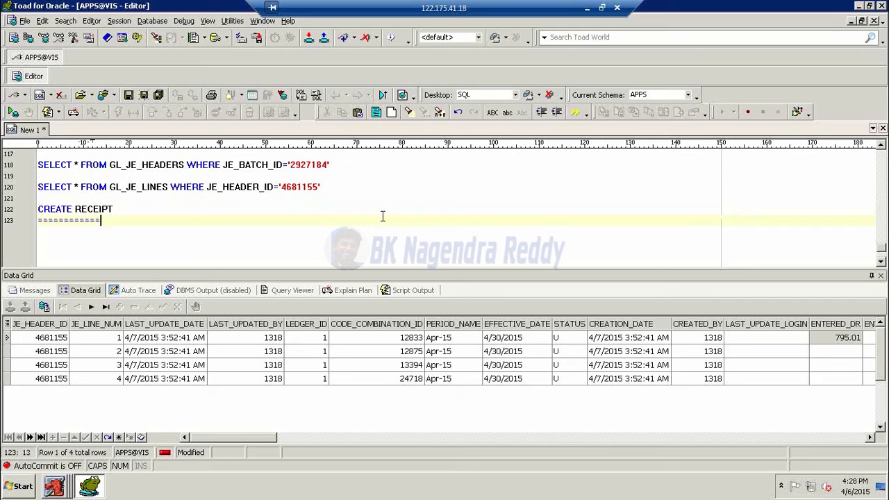
key(Return)
key(Return)
text(S)
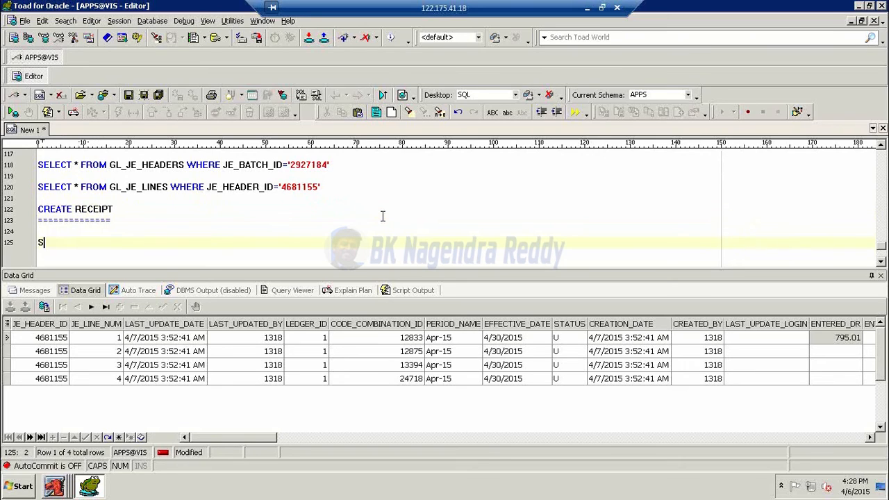
text(ELECT * FROM )
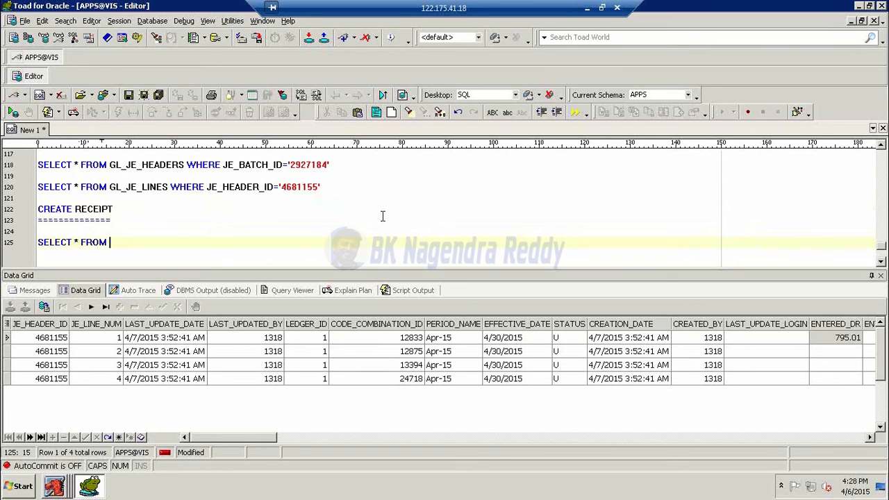
text(AR_CASH_RECEIPTS_ALL)
key(F9)
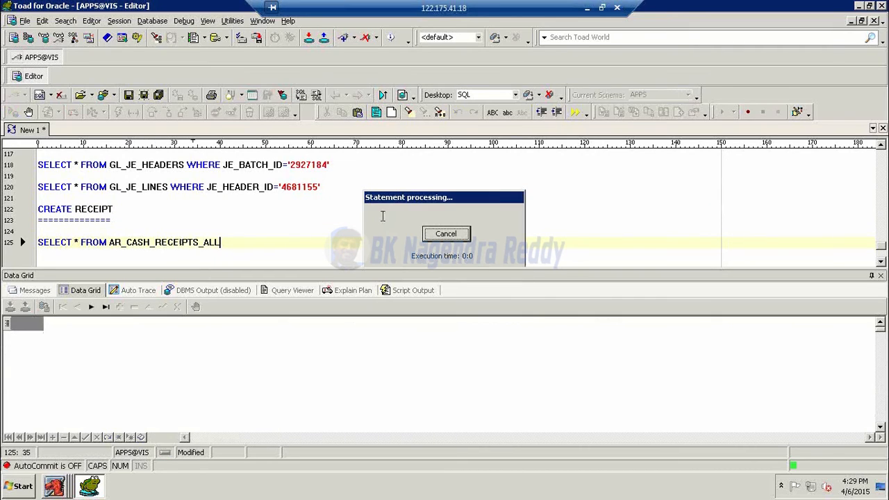
Filter the query with WHERE RECEIPT_NUMBER LIKE 'RECEIPT_66397%' and run it
text(WHERE)
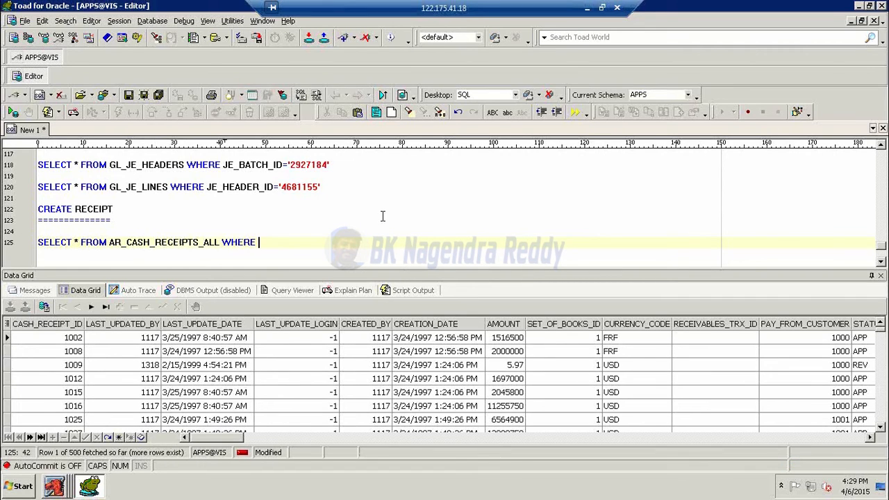
drag(227, 438, 253, 441)
click(561, 324)
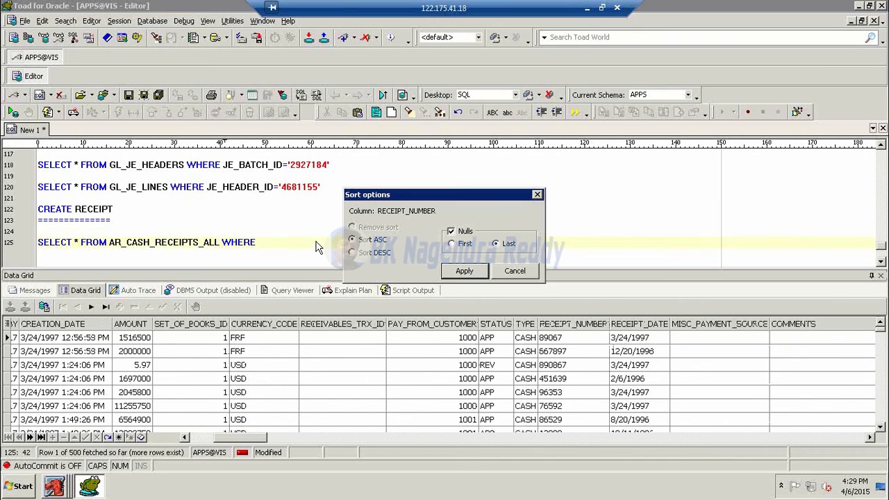
drag(378, 214, 436, 210)
key(ctrl+c)
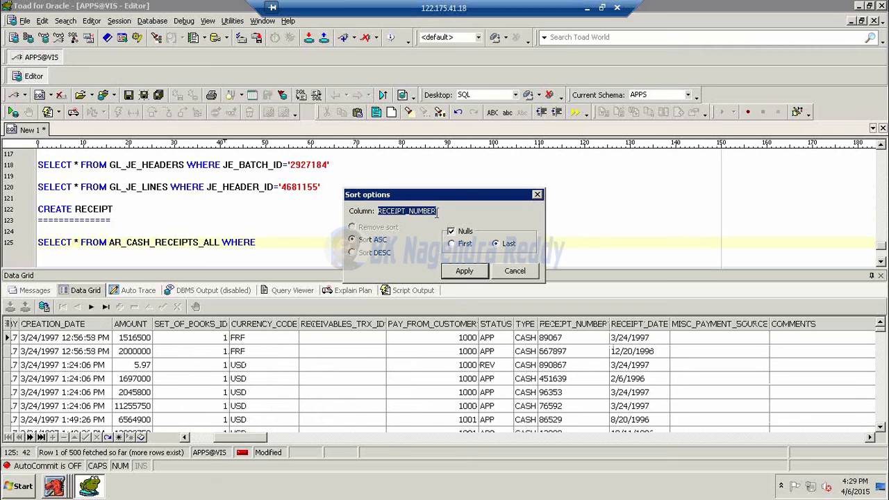
click(515, 271)
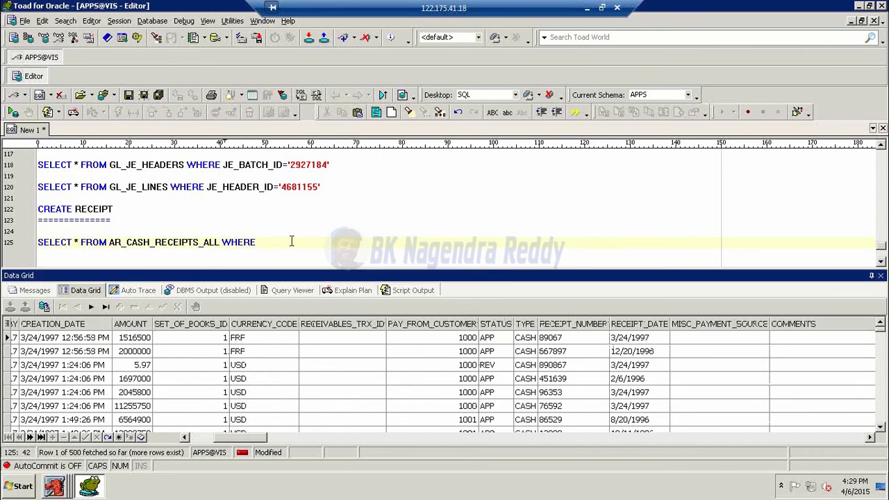
key(ctrl+v)
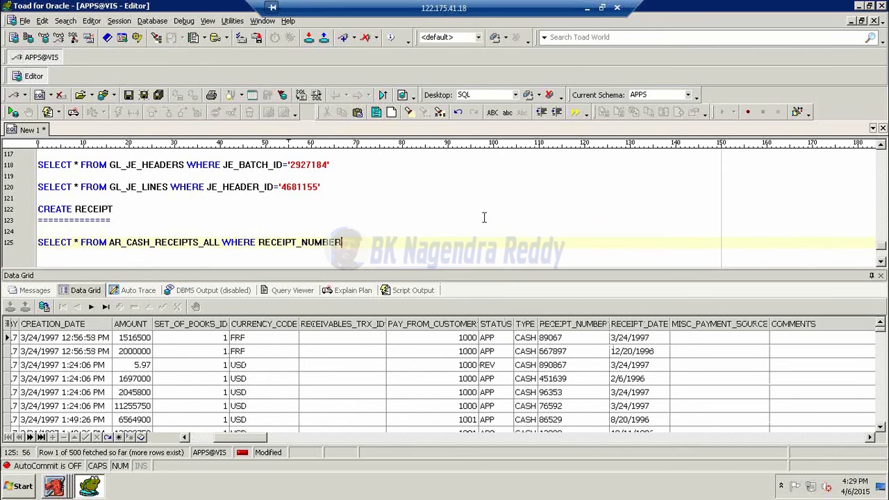
text(LIKE 'RECEIPT_6)
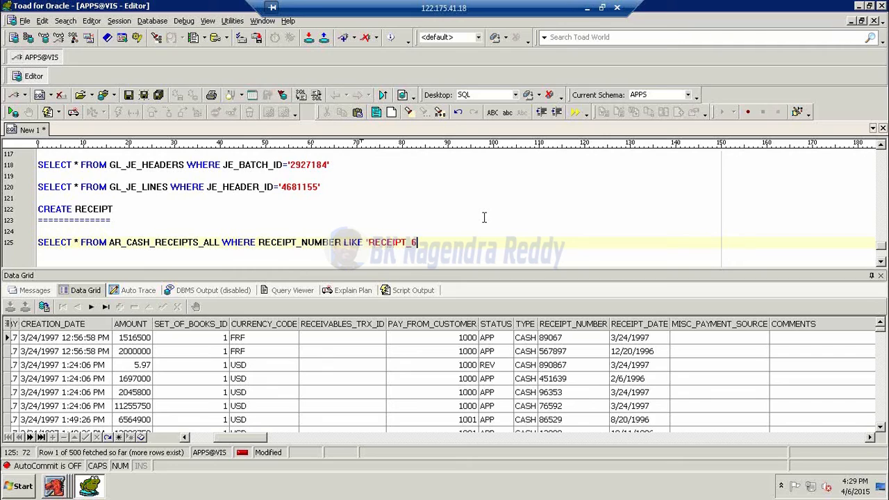
text(6397')
key(Left)
text(%)
key(F9)
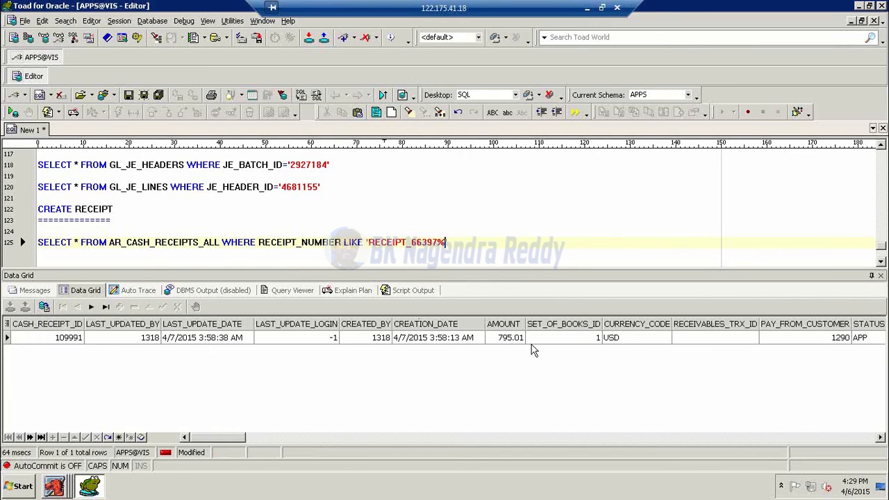
Check the single 795.01 receipt row and start a new line below the query
click(521, 340)
drag(245, 439, 285, 435)
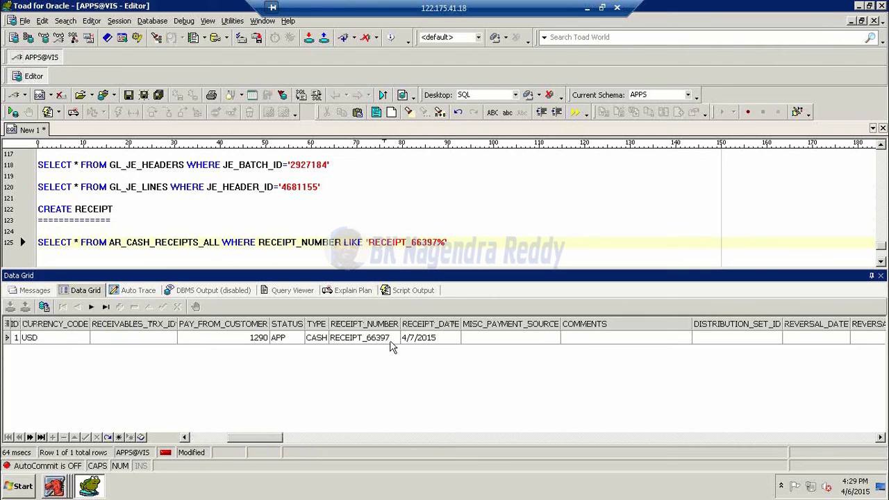
click(472, 242)
key(Return)
key(Return)
drag(271, 439, 216, 297)
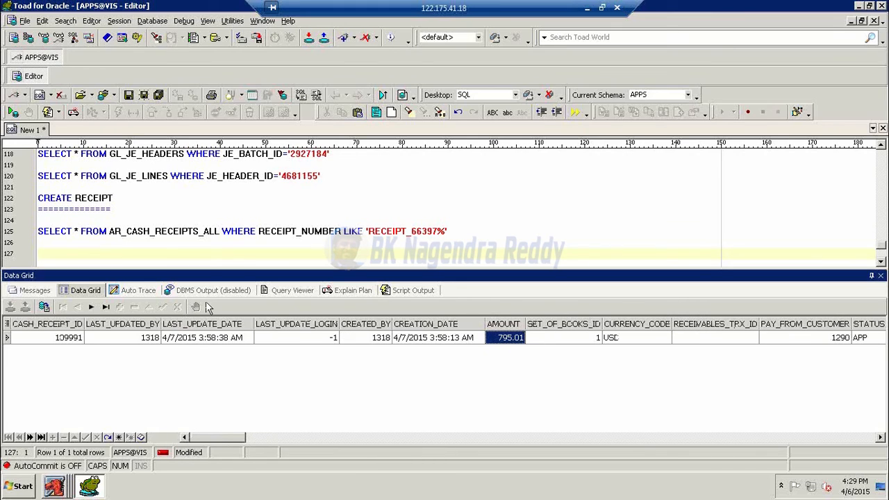
click(475, 236)
Query AR_CASH_RECEIPT_HISTORY_ALL WHERE CASH_RECEIPT_ID='109991', returning one CLEARED 795.01 history row
key(Return)
key(Return)
text(SE)
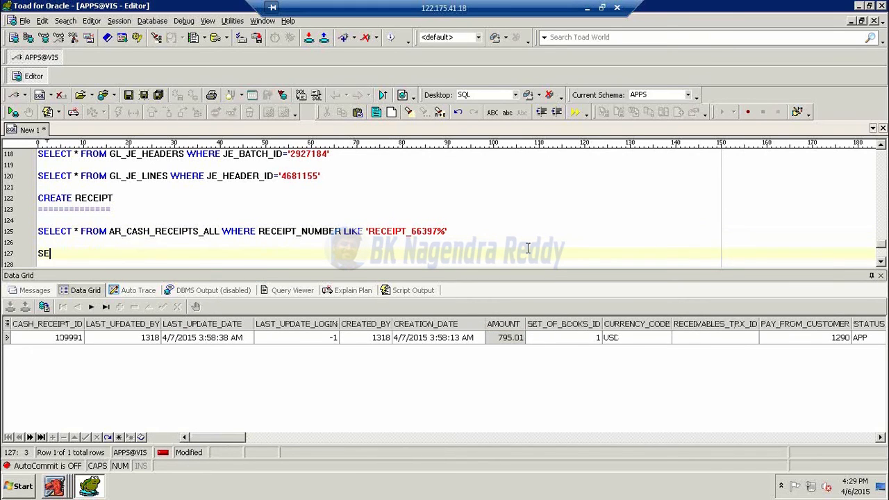
text(LECT * FROM )
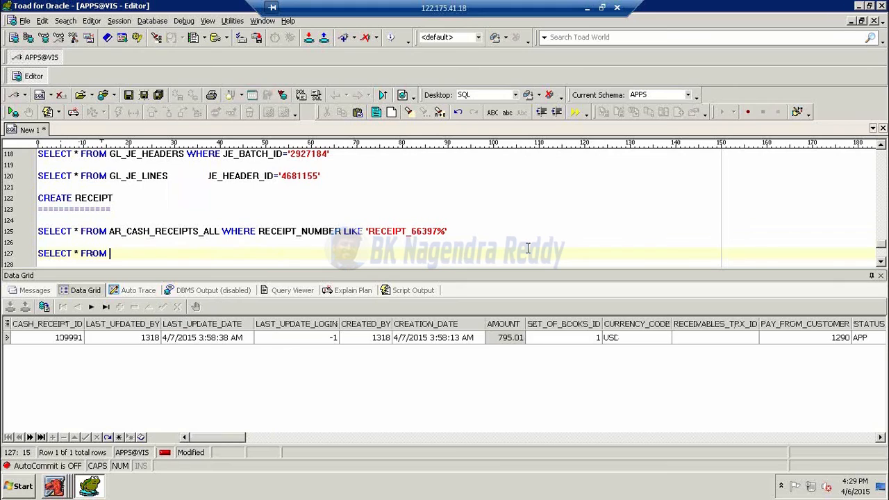
text(AR_CASH_)
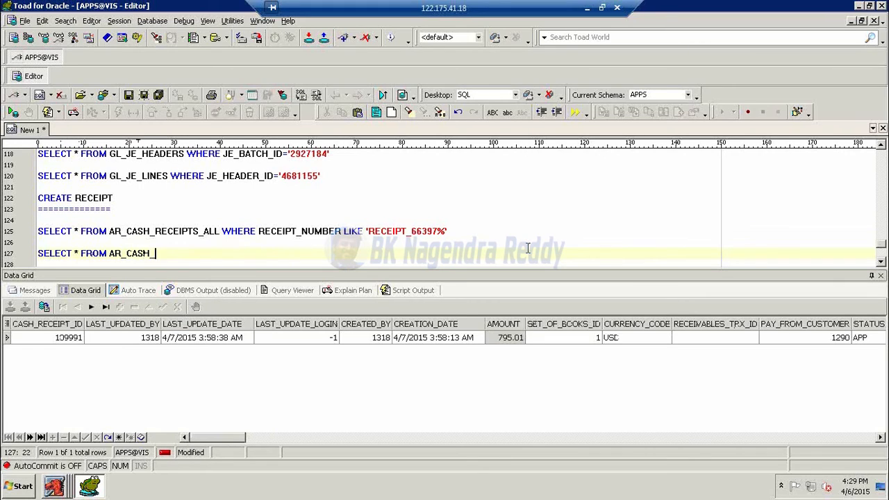
text(RECEIPT_HIST)
text(ORY_ALL)
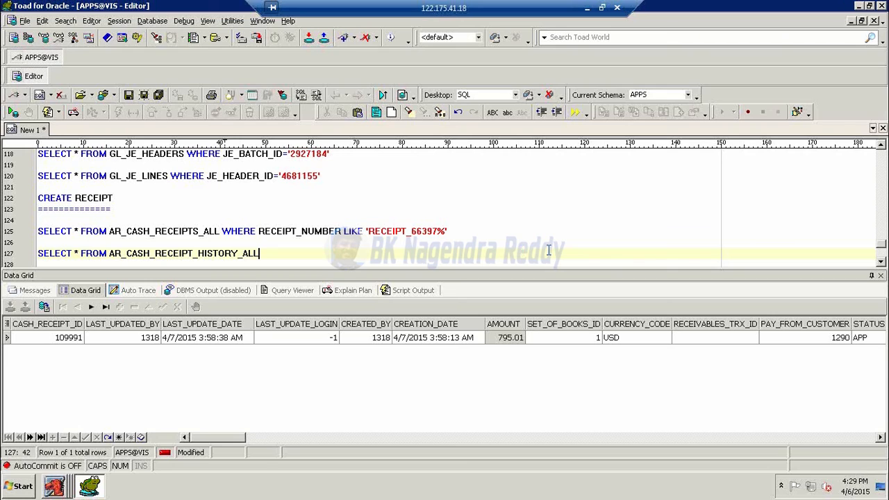
key(F9)
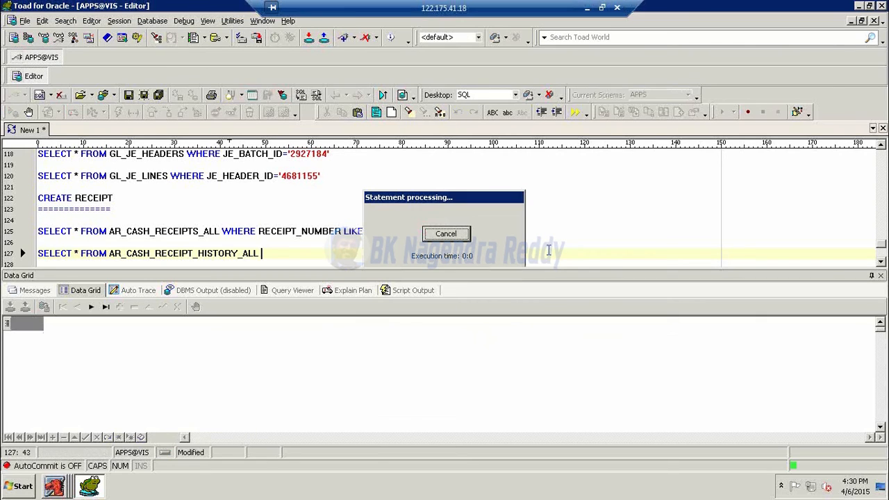
text(W)
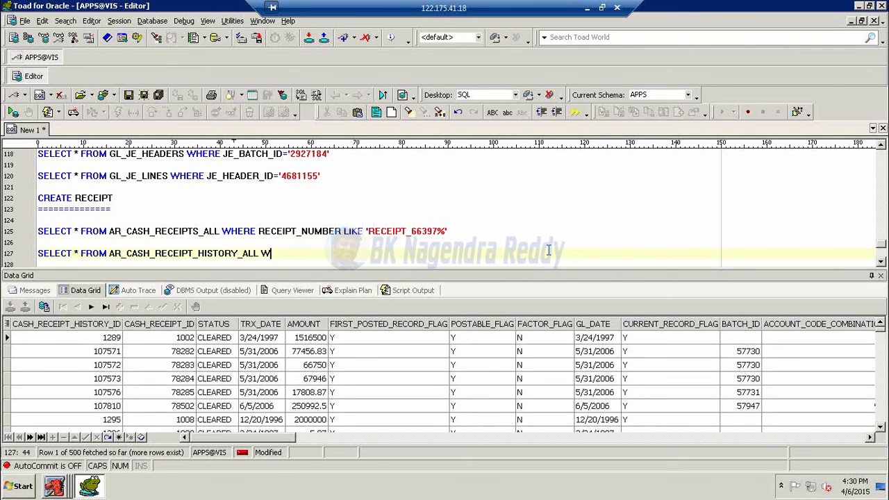
text(HERE CASH_RECEIPT_ID='')
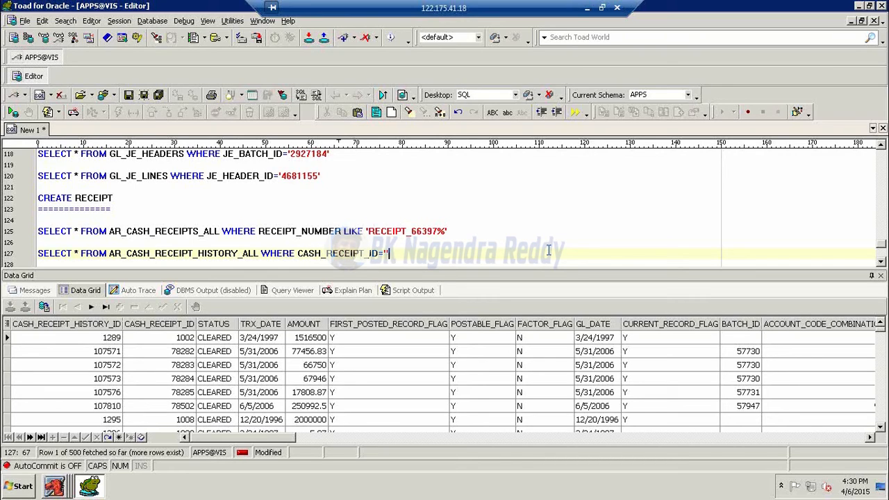
key(F9)
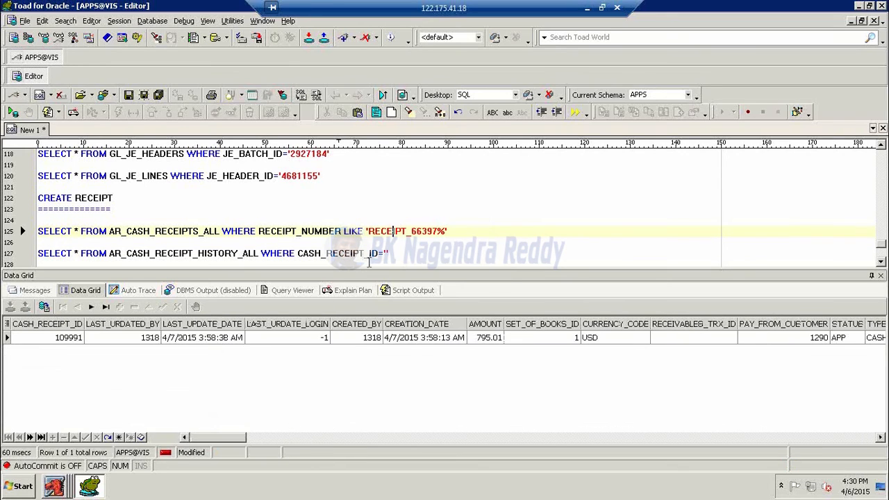
click(386, 253)
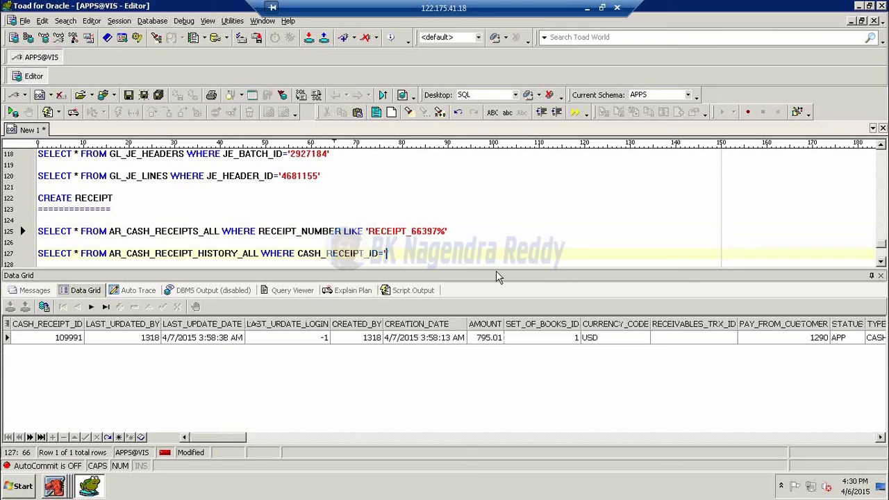
text(109991)
key(F9)
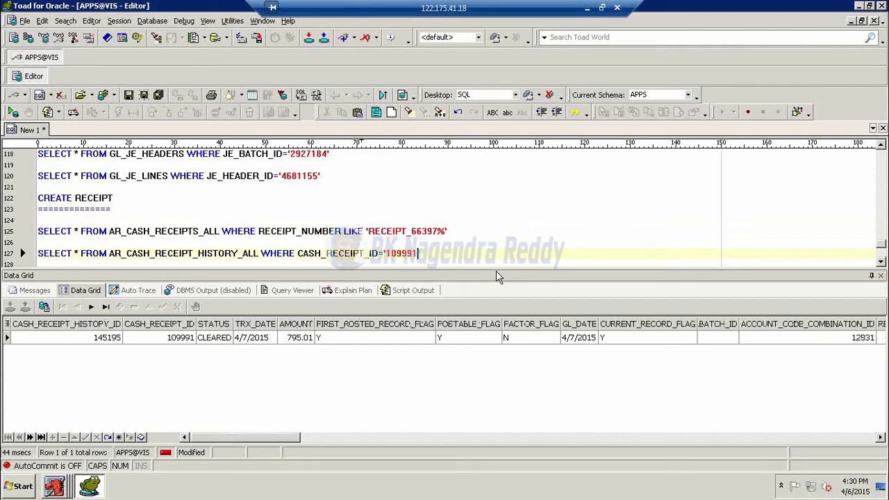
click(475, 260)
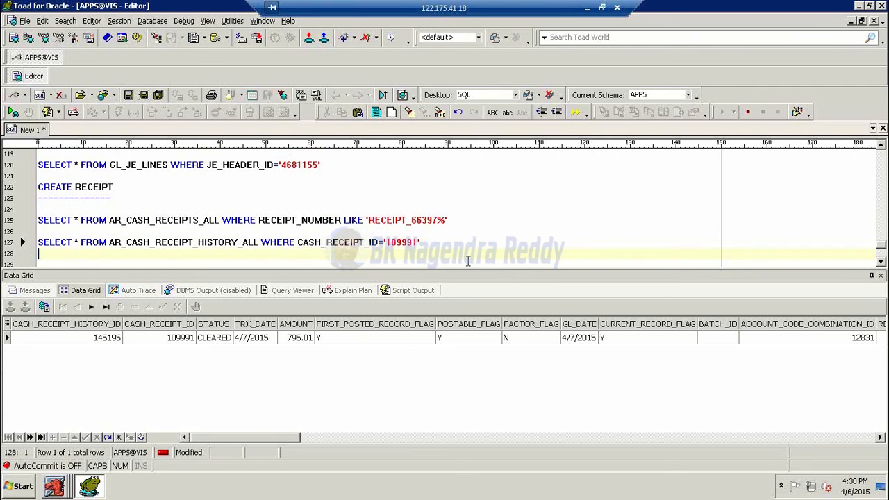
Query AR_RECEIVABLE_APPLICATIONS_ALL using the CASH_RECEIPT_ID='109991' condition copied from line 127
key(Return)
text(SELECT )
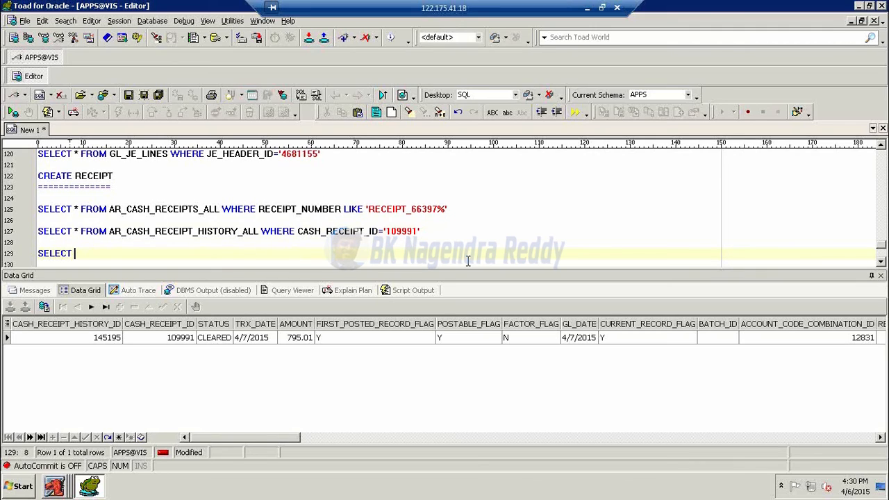
text(* FRO)
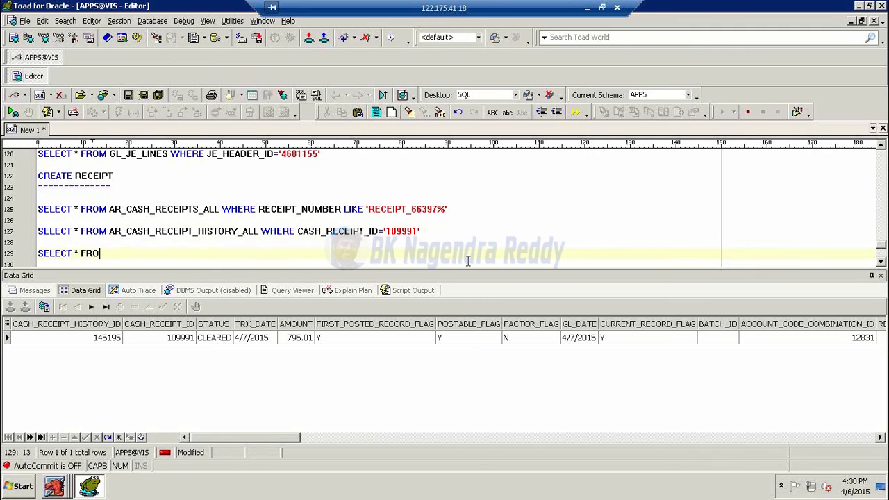
text(M AR_RECEIVABLE_APPLICATIONS_a)
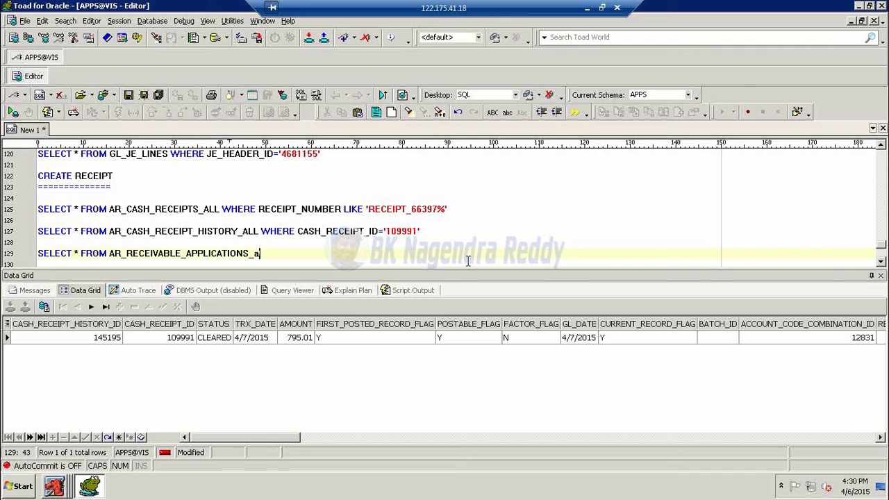
text(LLLL)
key(F9)
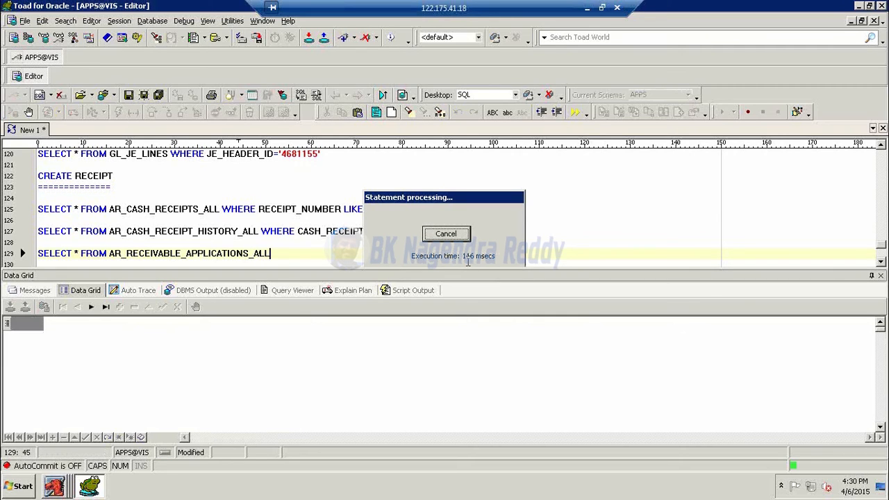
text(WHERE)
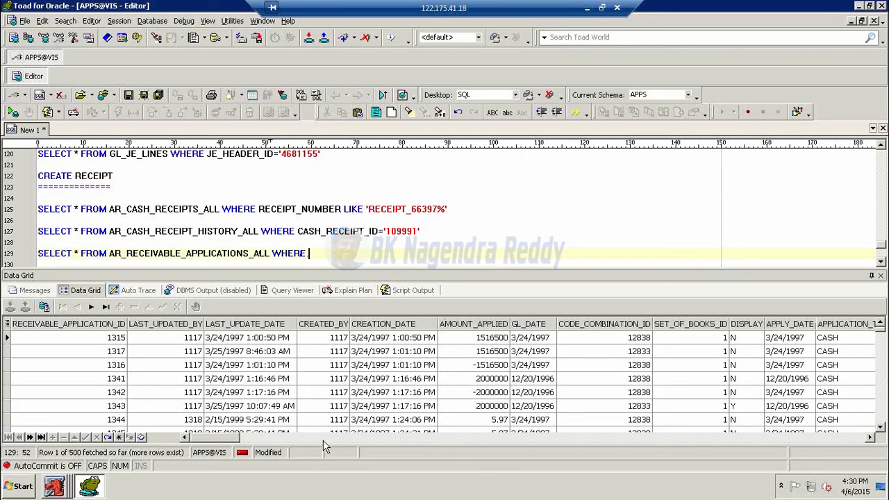
drag(230, 442, 257, 443)
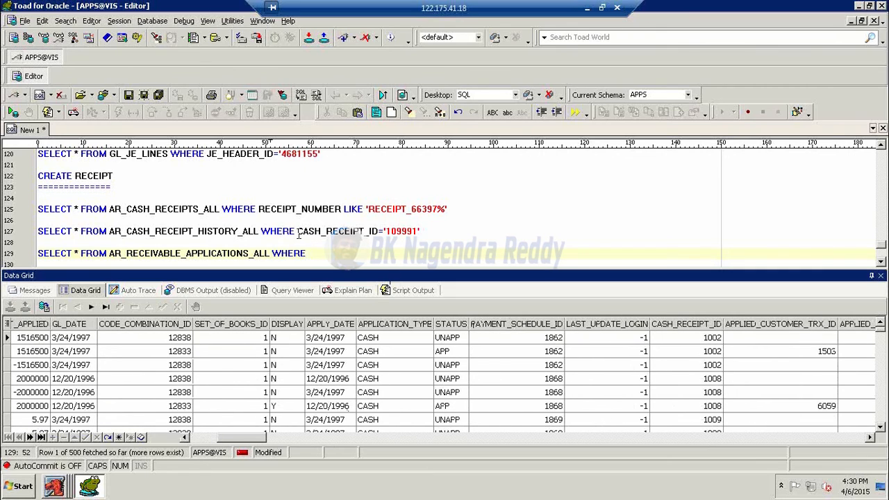
drag(299, 234, 423, 228)
key(ctrl+c)
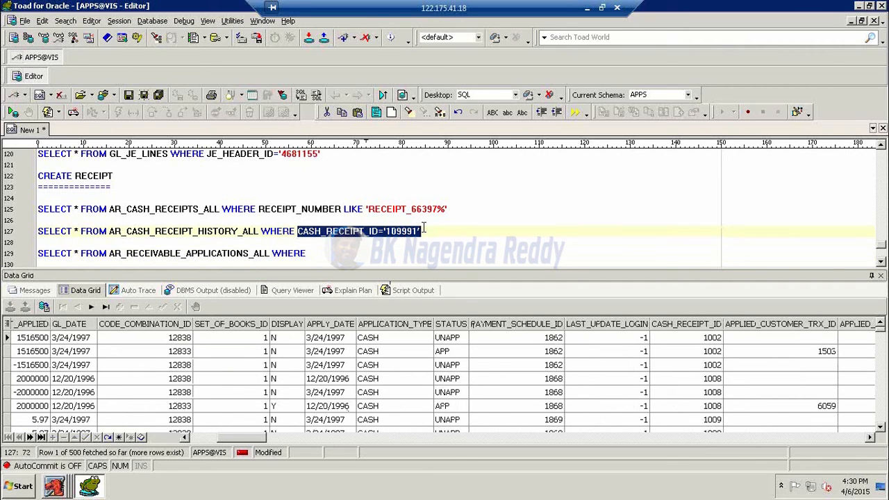
click(366, 253)
key(ctrl+v)
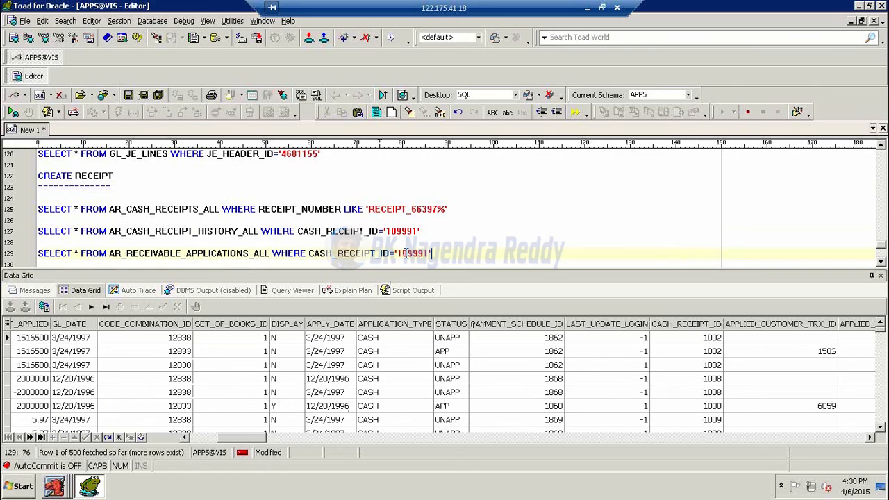
key(F9)
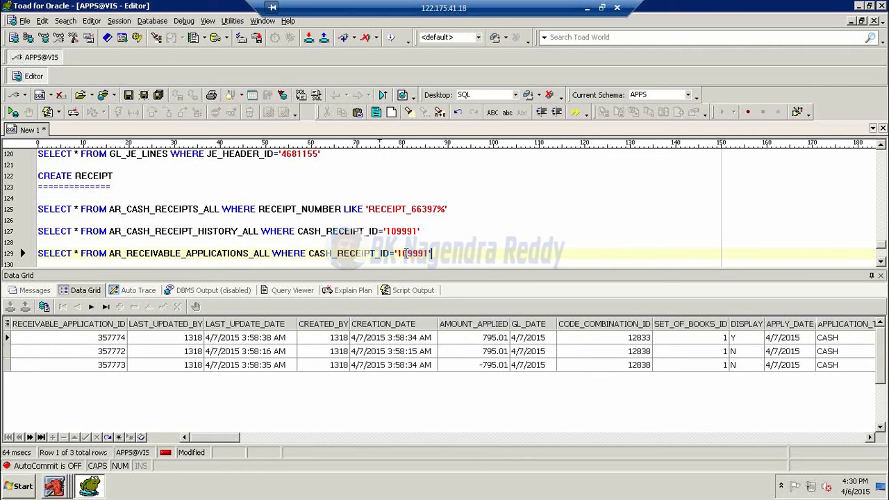
Scroll the results to check the 750 line applied and 45.01 tax applied amounts
drag(229, 438, 266, 440)
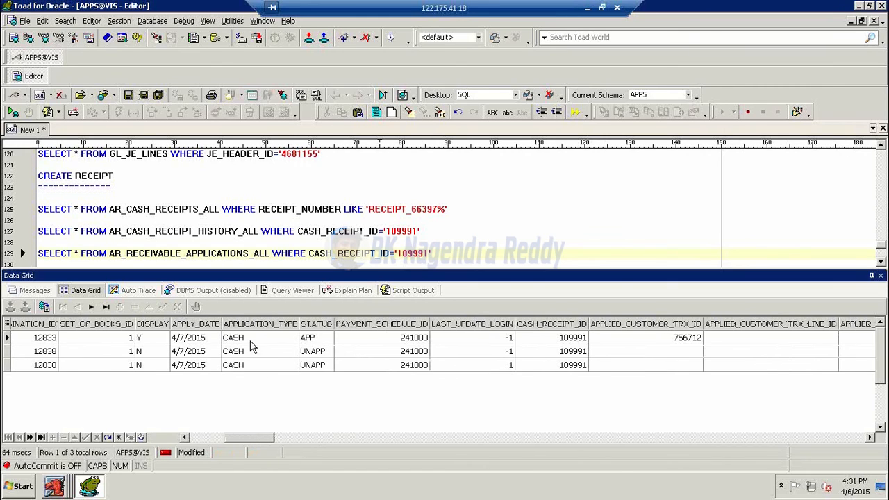
drag(247, 439, 288, 444)
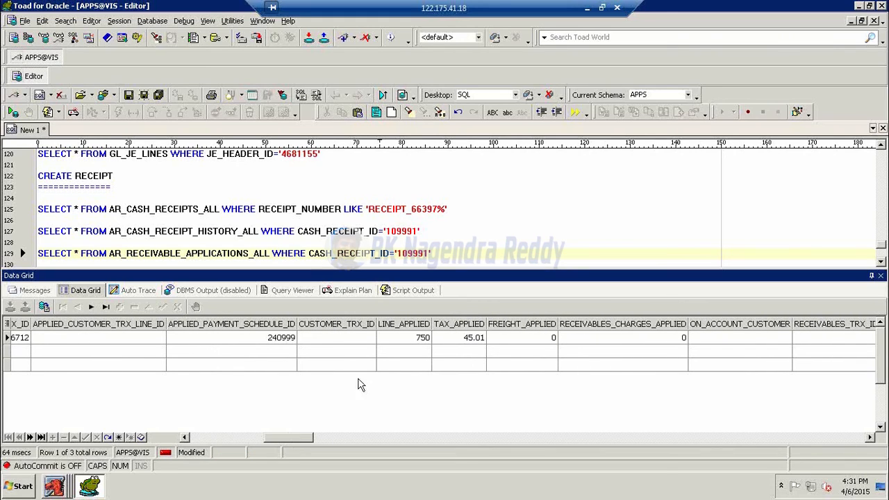
click(411, 340)
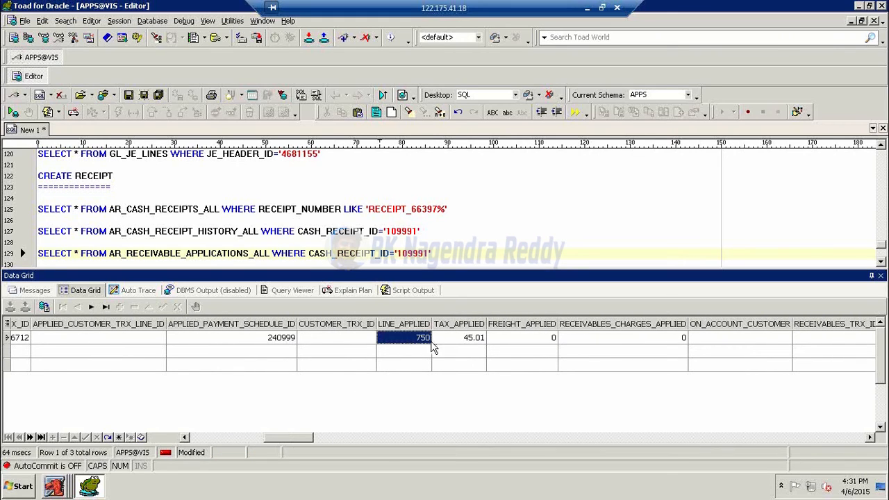
click(469, 340)
click(458, 253)
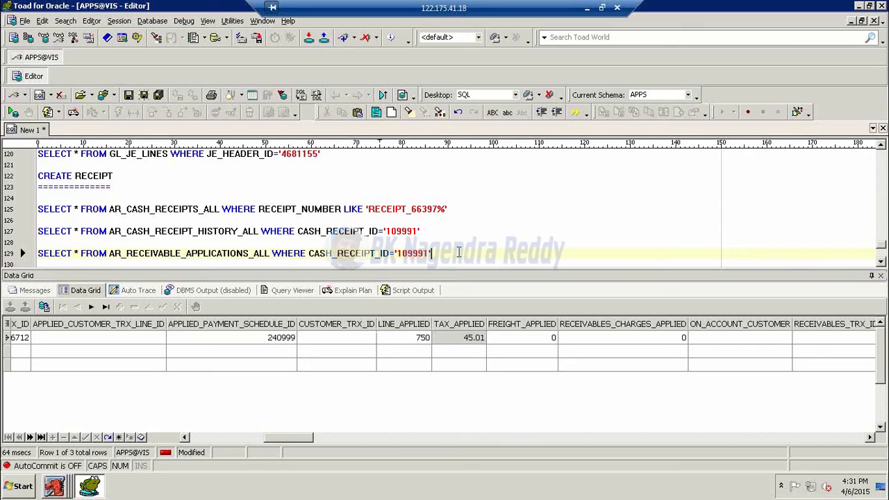
Query AR_PAYMENT_SCHEDULES_ALL for CASH_RECEIPT_ID='109991' using the copied condition
key(Return)
key(Return)
text(SELECT *)
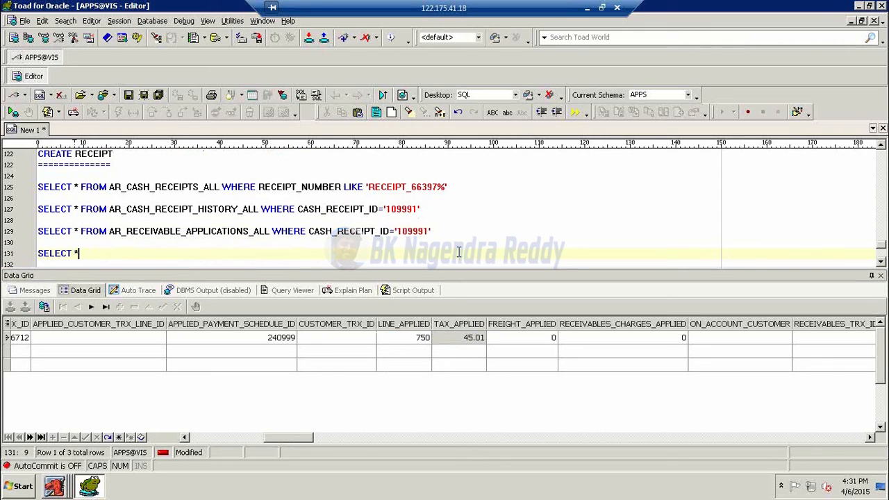
text( FROM AR)
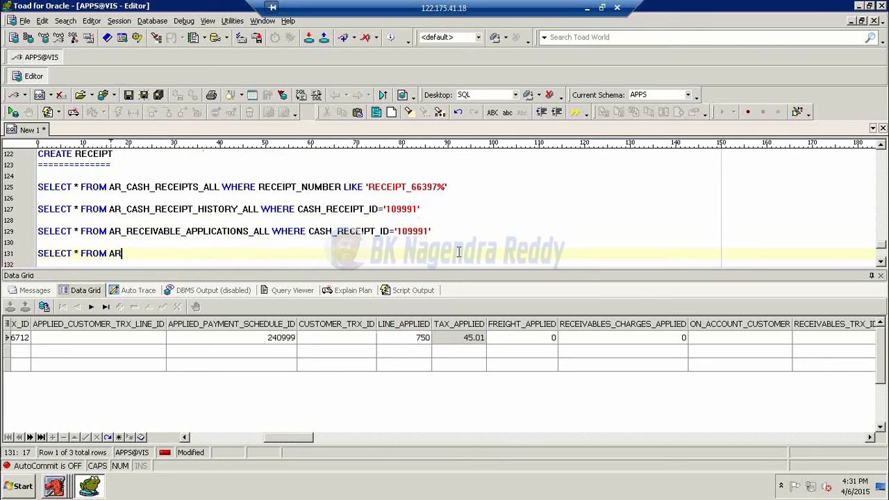
text(_PAYMENT_SCHEDUL)
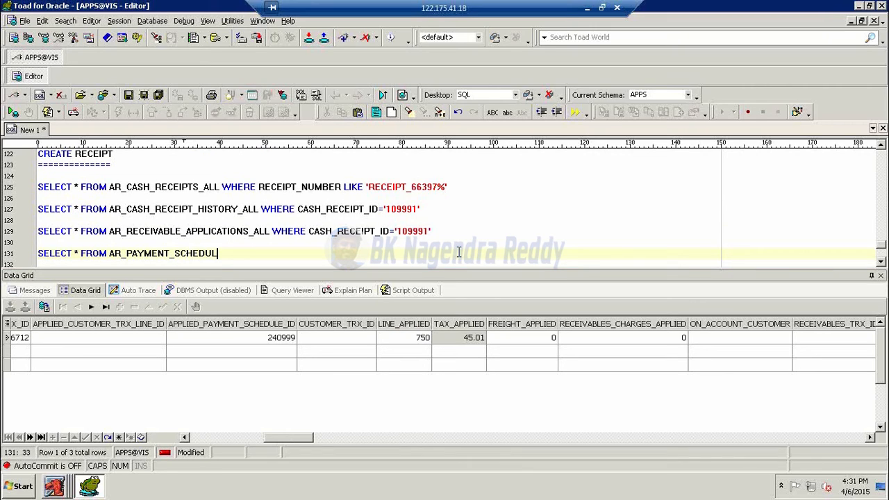
text(ES_ALL)
key(F9)
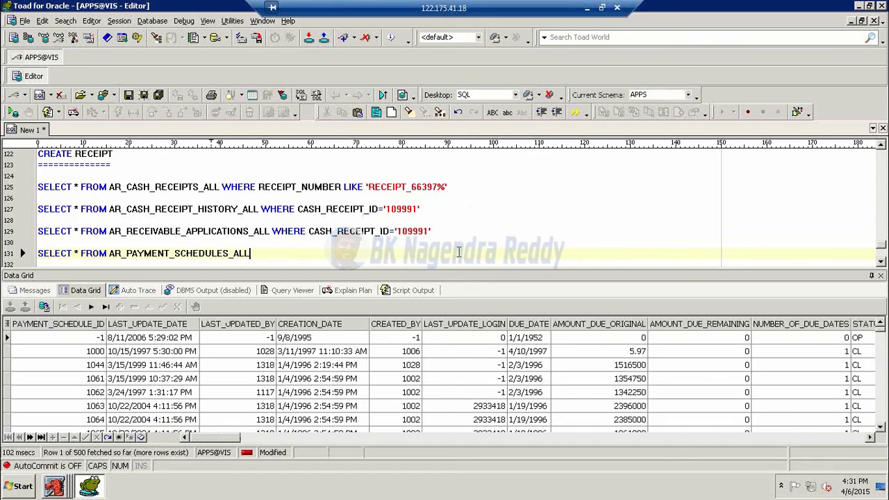
text(WHERE)
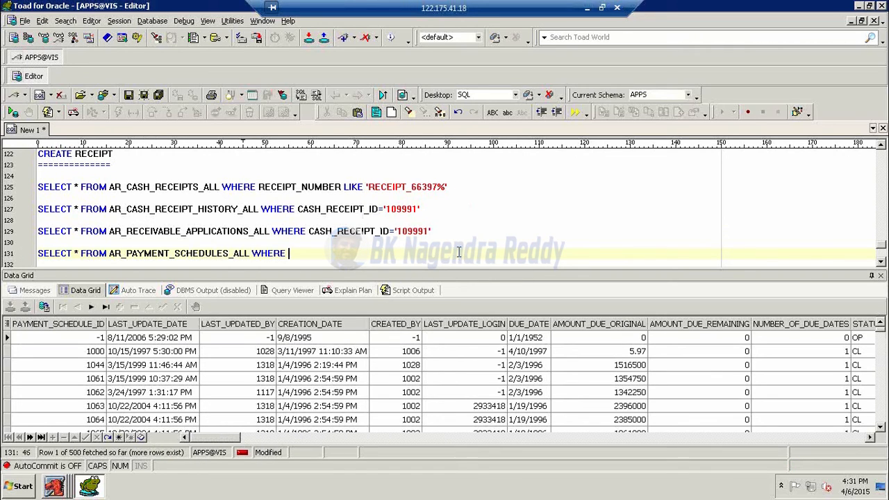
drag(233, 439, 275, 440)
drag(309, 231, 433, 234)
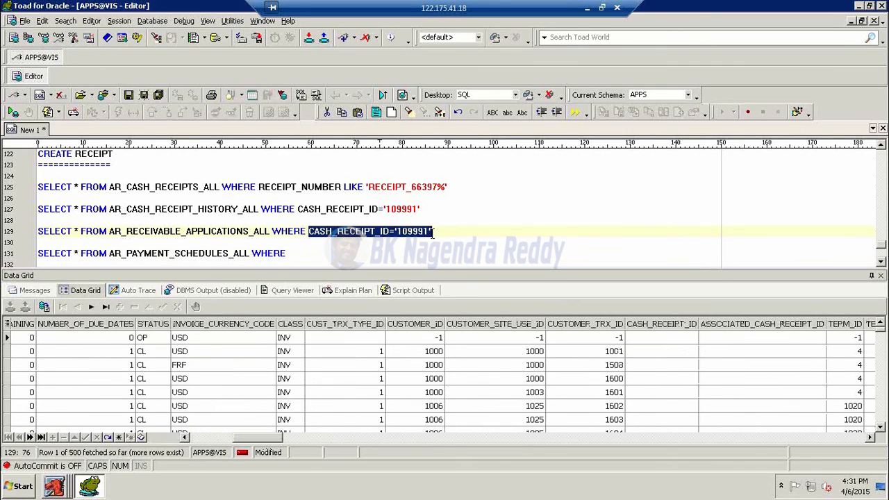
click(329, 253)
key(ctrl+v)
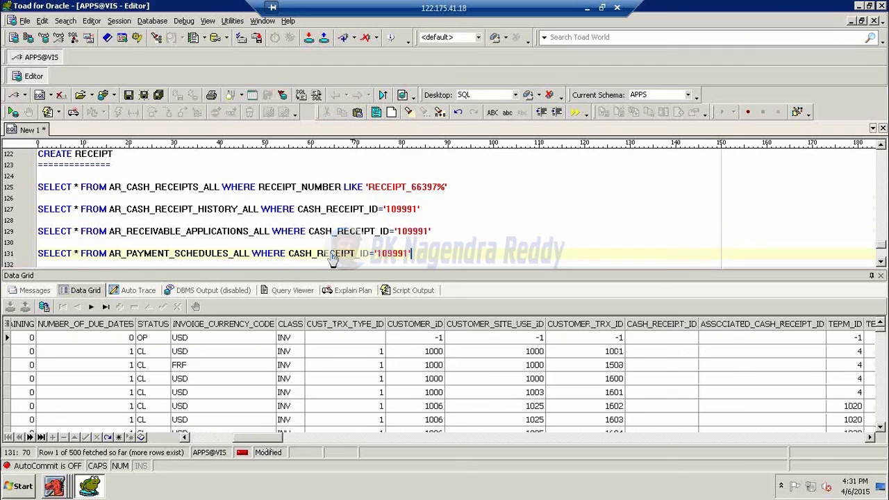
key(F9)
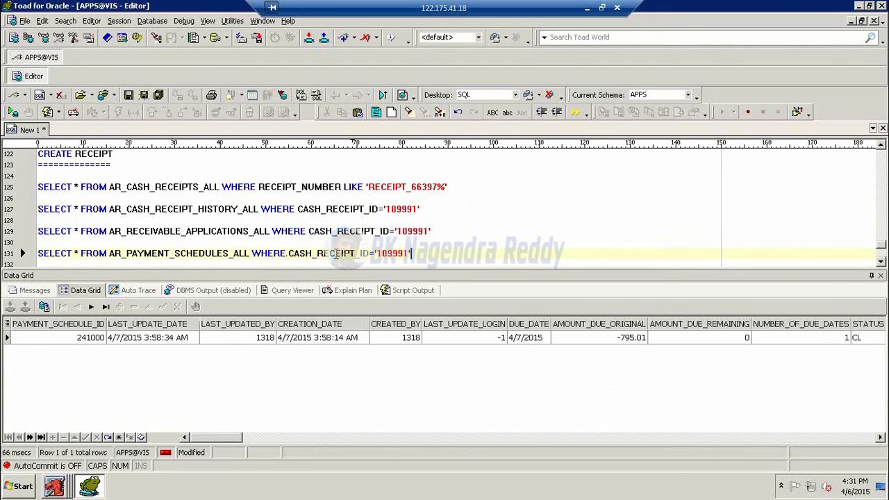
Scroll the results to confirm AMOUNT_DUE_REMAINING is 0 with status CL
drag(215, 443, 238, 439)
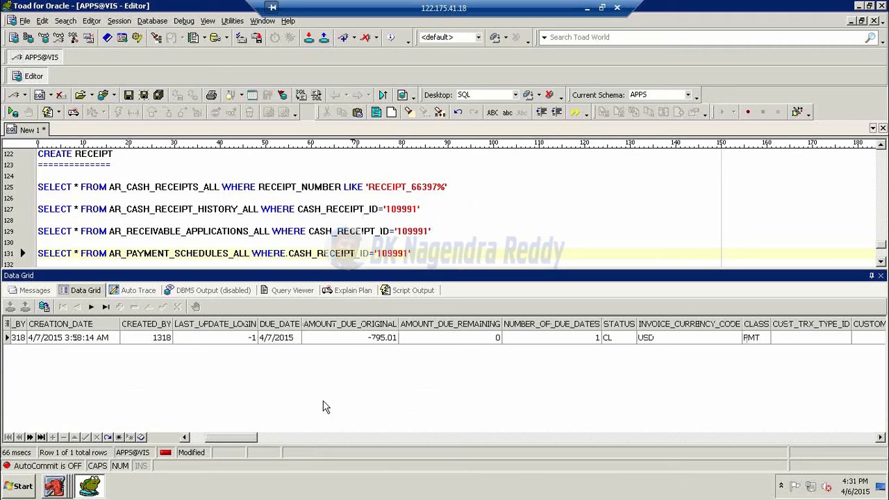
drag(248, 443, 259, 442)
click(416, 341)
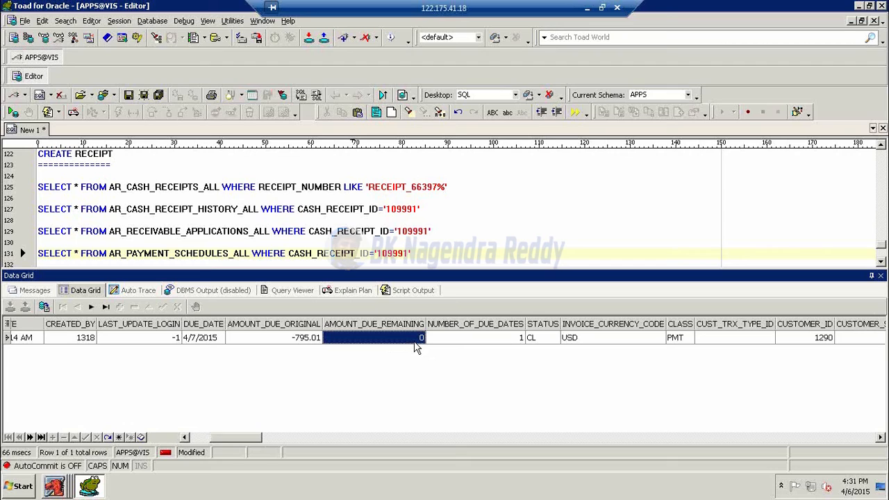
drag(251, 439, 65, 422)
Describe AR_CASH_RECEIPTS_ALL with F4, sort its columns by name, then close it
click(164, 189)
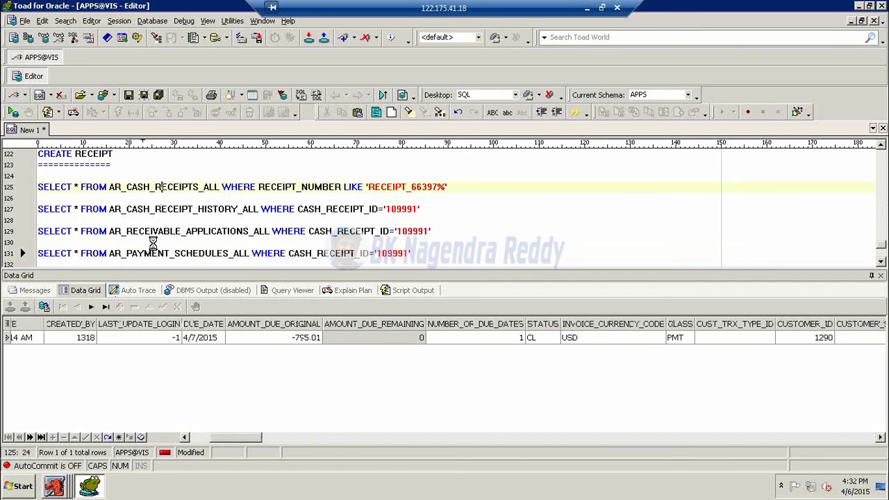
key(F4)
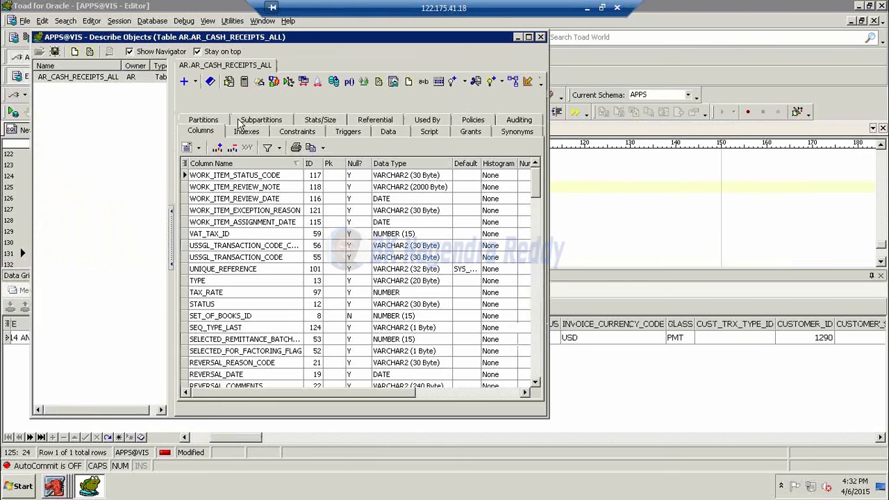
click(229, 163)
scroll(277, 237, down, 2)
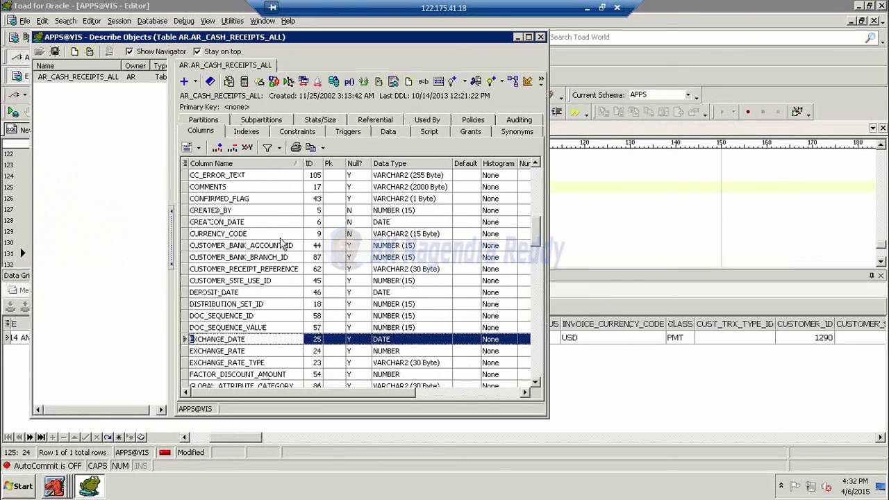
click(541, 37)
Describe AR_CASH_RECEIPT_HISTORY_ALL with F4 and locate its EVENT_ID column
click(183, 209)
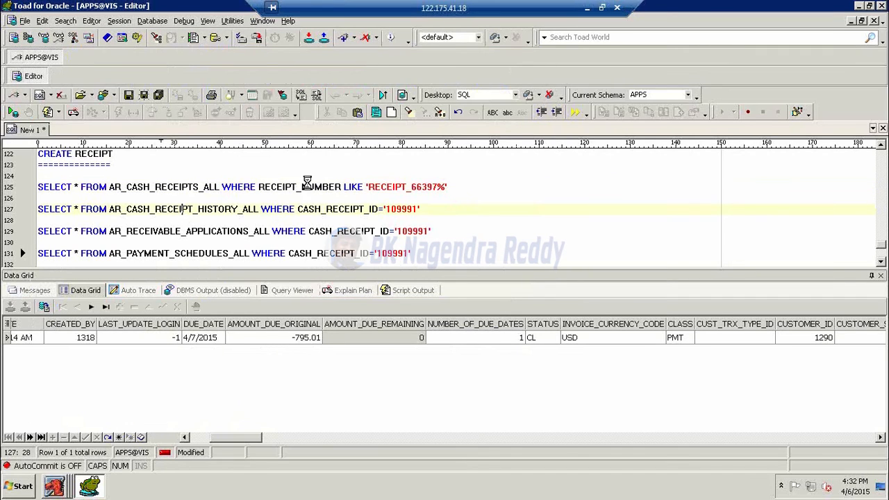
key(F4)
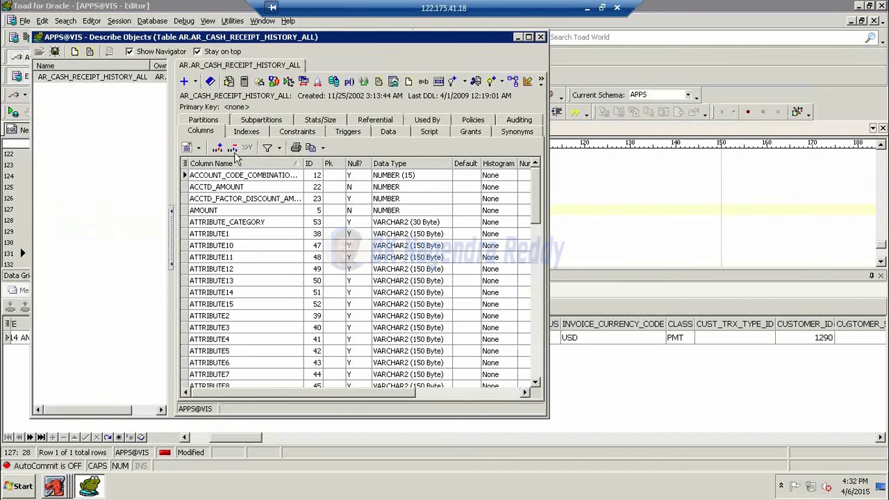
click(238, 163)
scroll(306, 218, down, 6)
scroll(316, 222, down, 3)
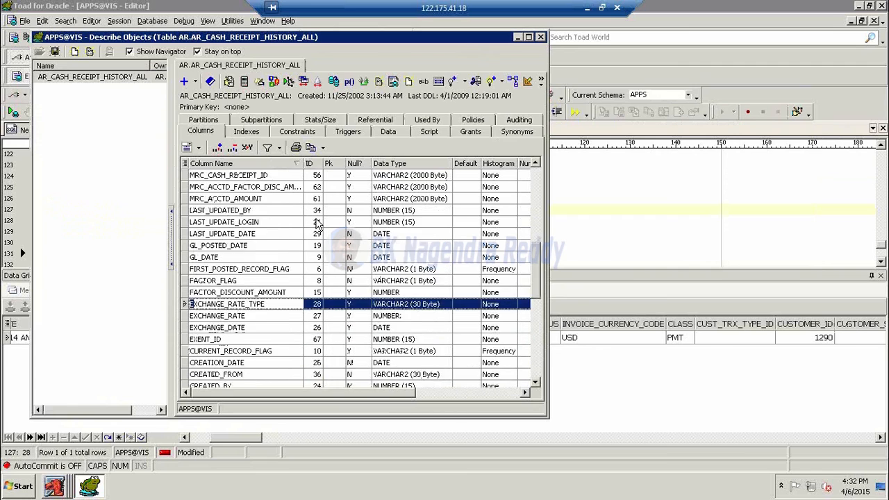
click(225, 305)
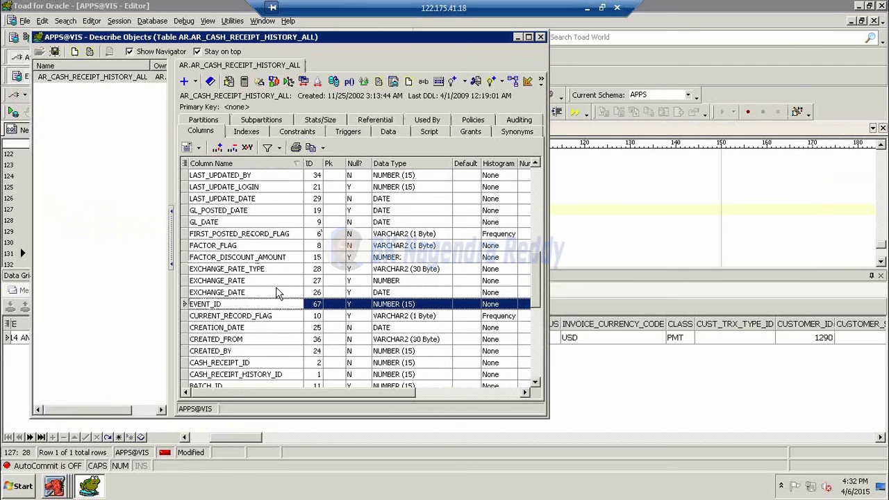
click(540, 37)
Copy the history query to line 133 as SELECT EVENT_ID and run it, returning 3318731
click(436, 208)
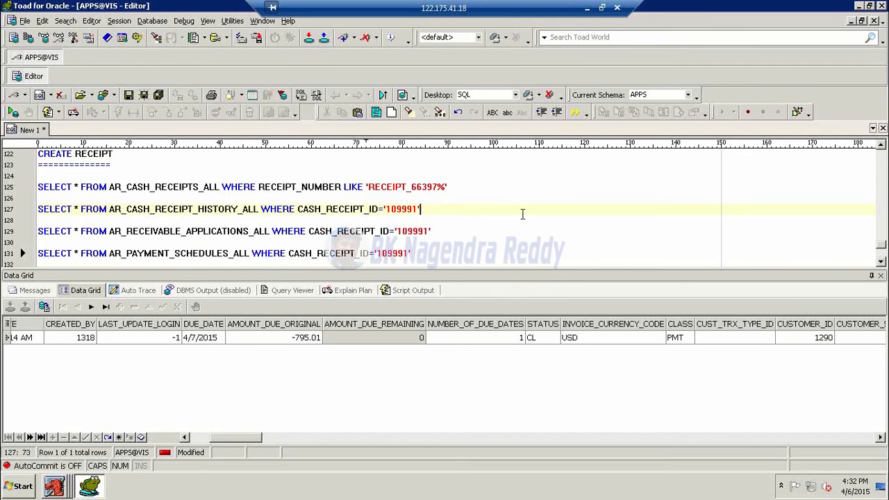
key(shift+Home)
key(ctrl+c)
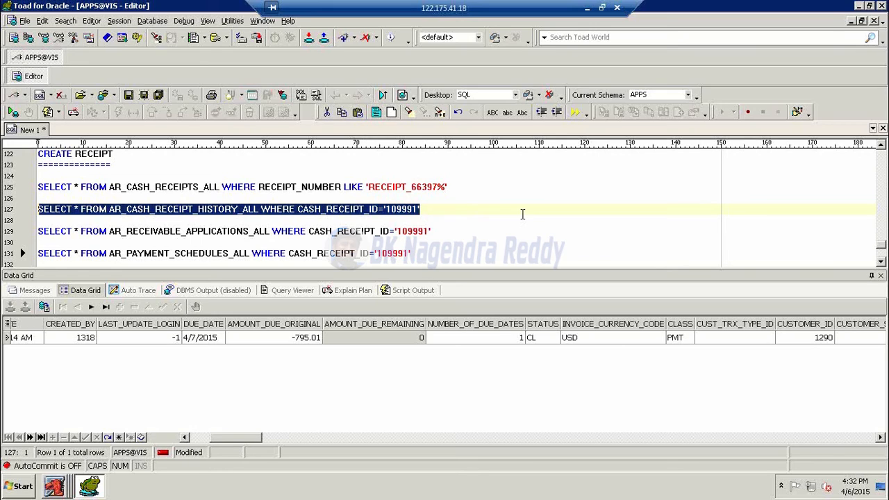
click(439, 253)
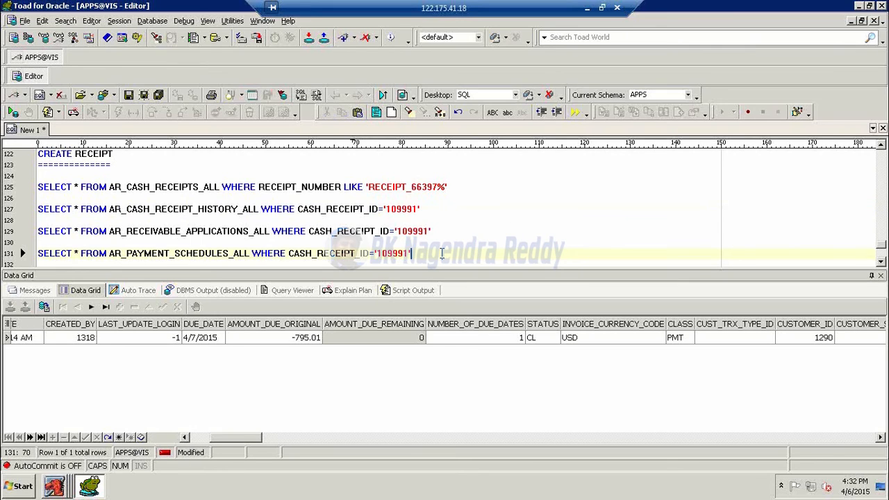
key(Return)
key(Return)
key(ctrl+v)
click(77, 252)
key(BackSpace)
text(EVENT_)
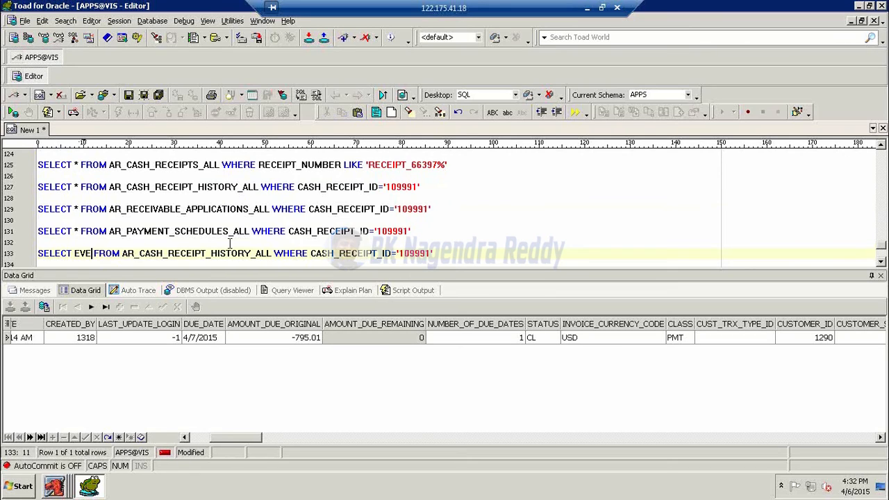
text(ID)
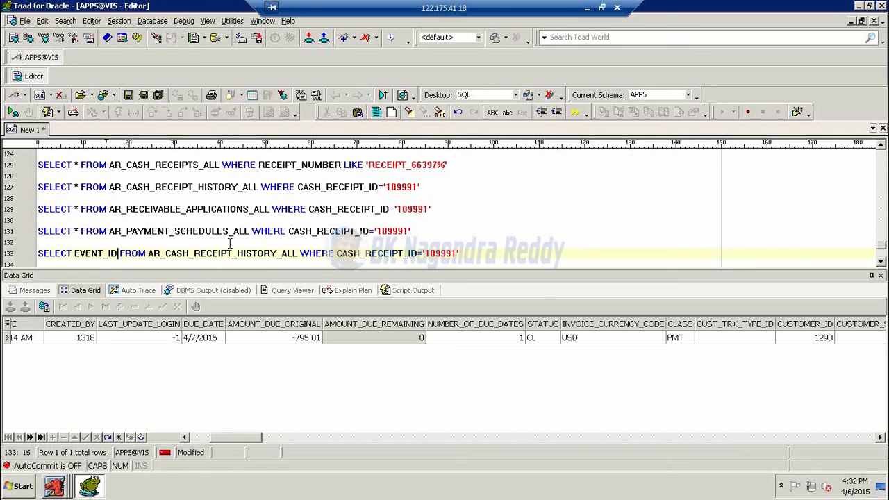
key(F9)
click(507, 259)
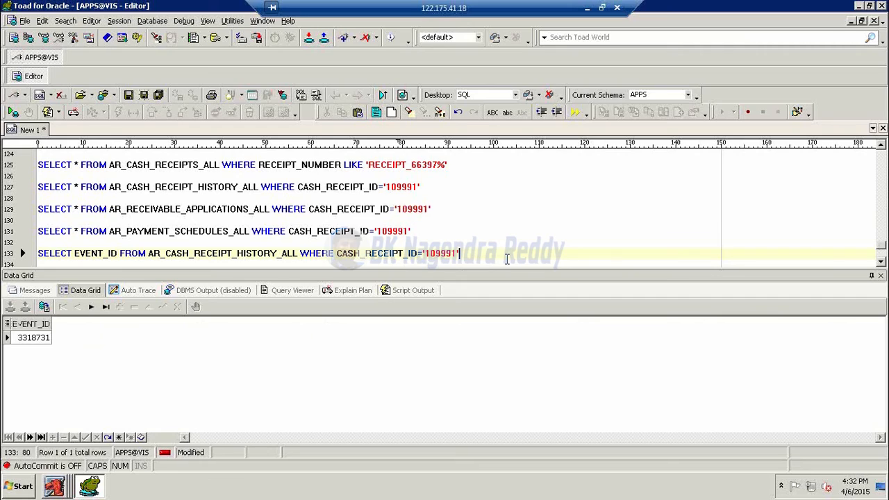
key(Return)
key(Return)
Add an underlined ACCOUNTING_TABLES heading and run SELECT * FROM XLA_EVENTS WHERE EVENT_ID='3318731'
text(ACC)
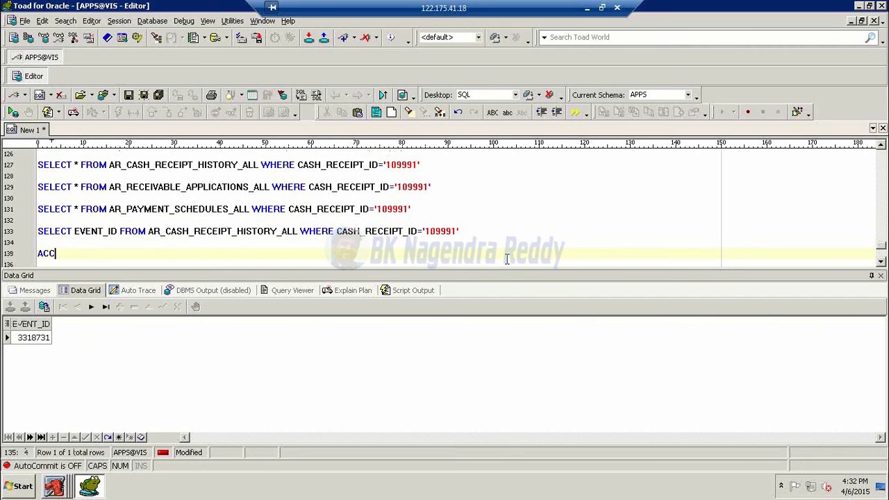
text(OUNTING_TABLES)
key(Return)
text(=============================)
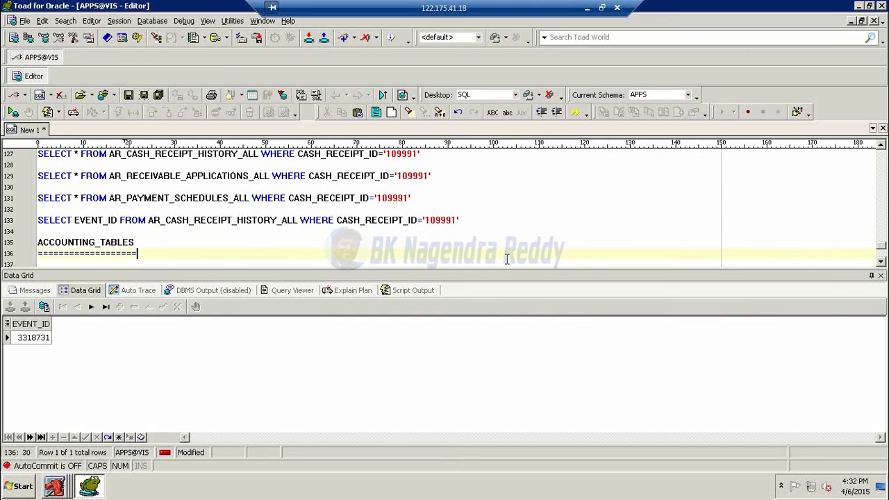
key(Return)
key(Return)
text(SELECT * FROM XLA_E)
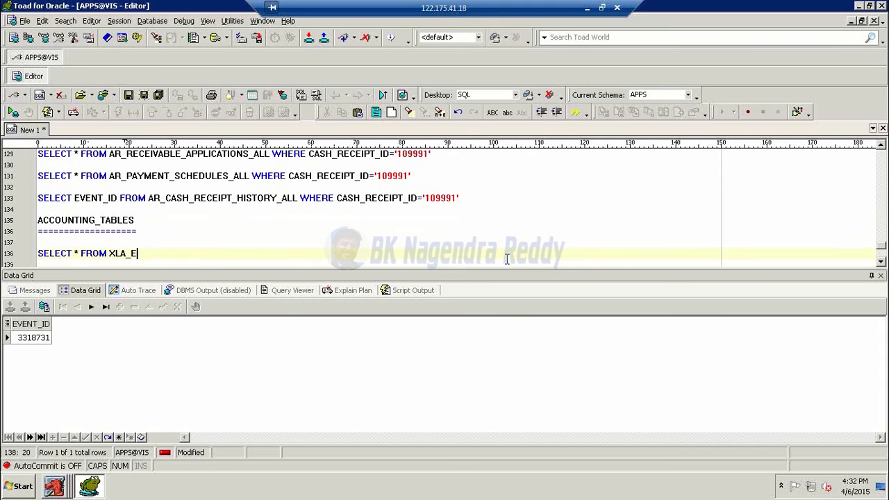
text(VENTS WHERE EVENT_ID)
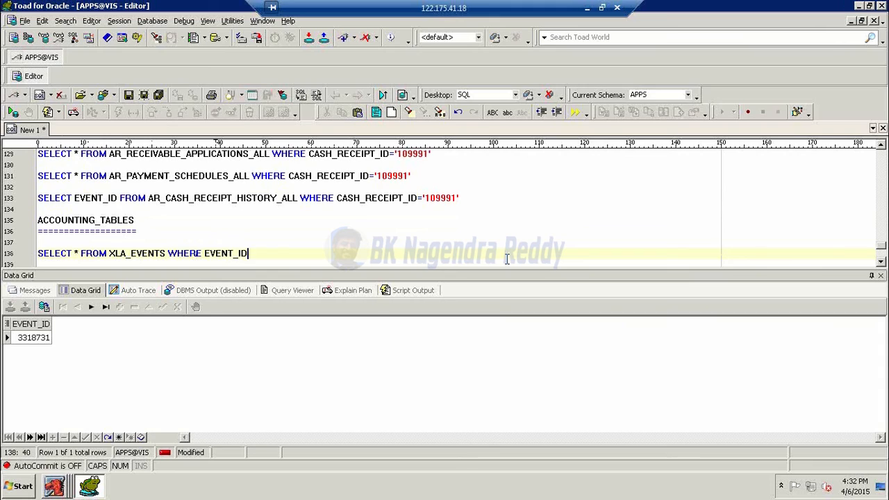
text(='3318731')
key(F9)
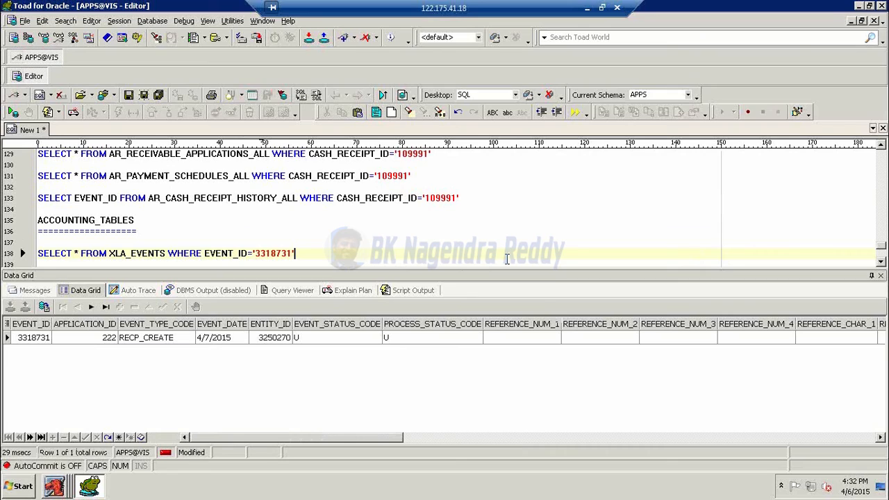
Run SELECT * FROM XLA_AE_HEADERS WHERE EVENT_ID='3318731', which returns no rows
key(Return)
key(Return)
text(SELECT * FROM)
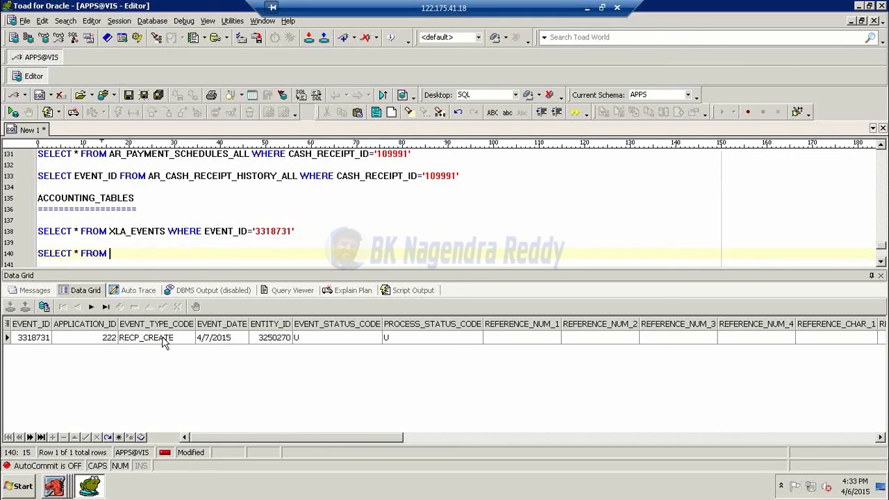
text(XLA_AE_HEADERS WHERE )
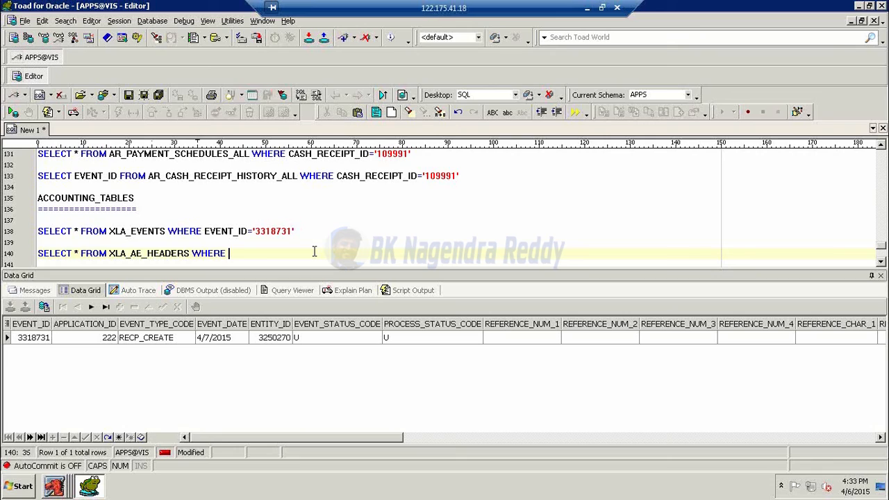
text(EVENT_ID='3318731')
key(F9)
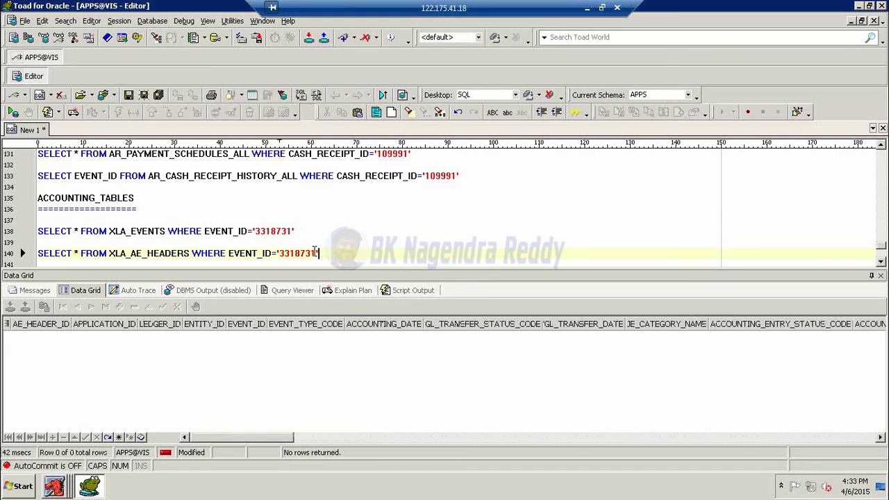
click(55, 486)
Close the request output and create final accounting for the receipt from its applications window
click(79, 458)
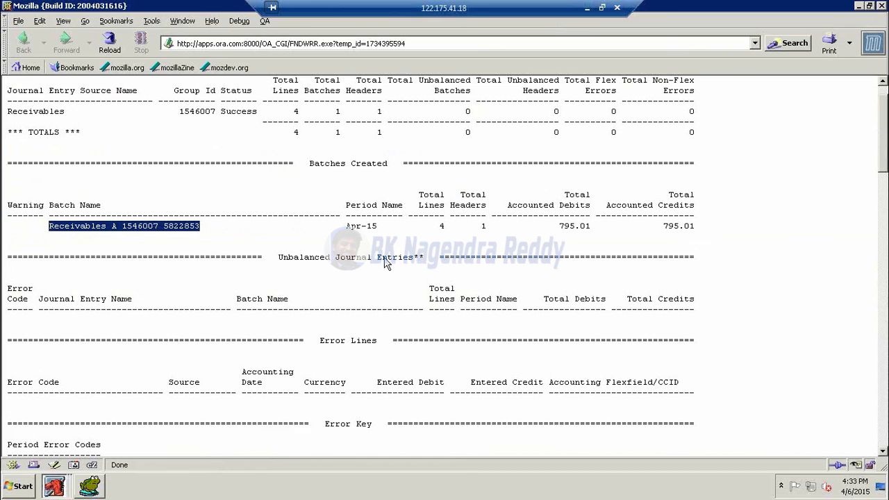
click(883, 4)
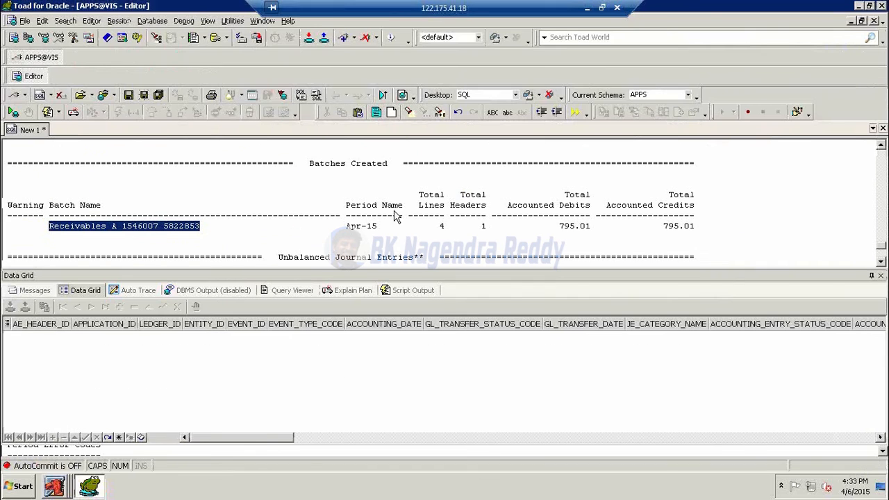
click(57, 486)
click(69, 458)
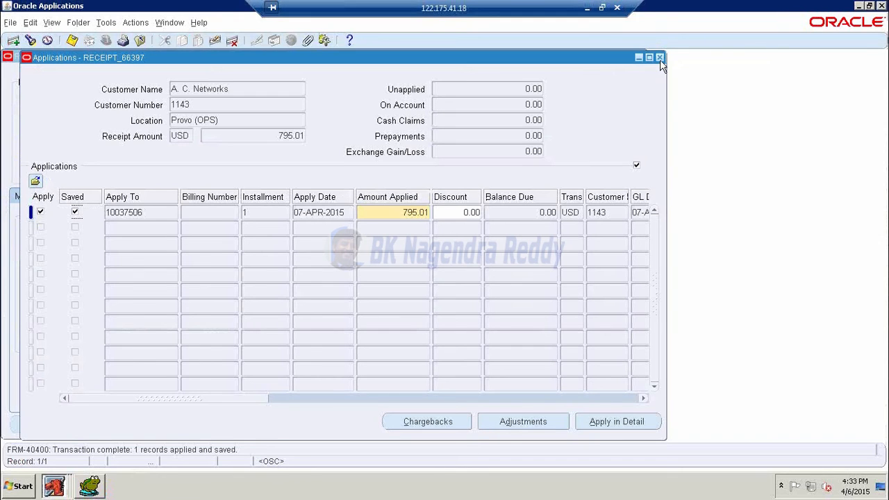
click(105, 23)
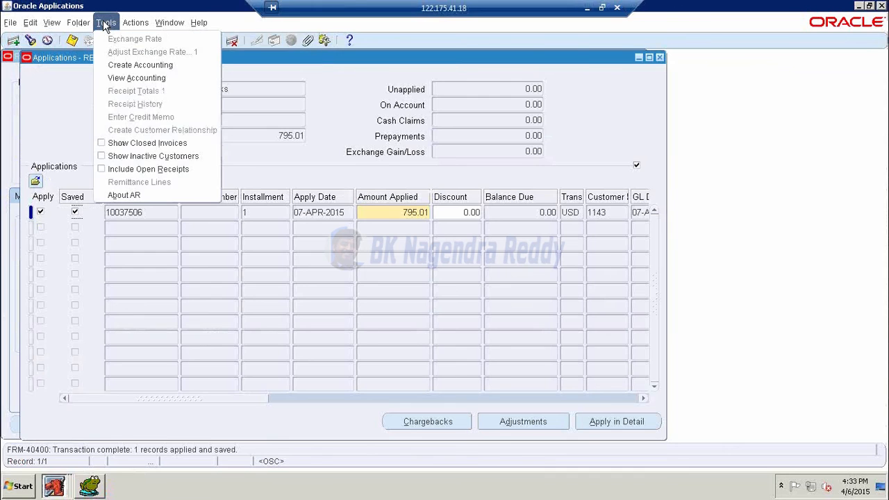
click(140, 65)
click(297, 321)
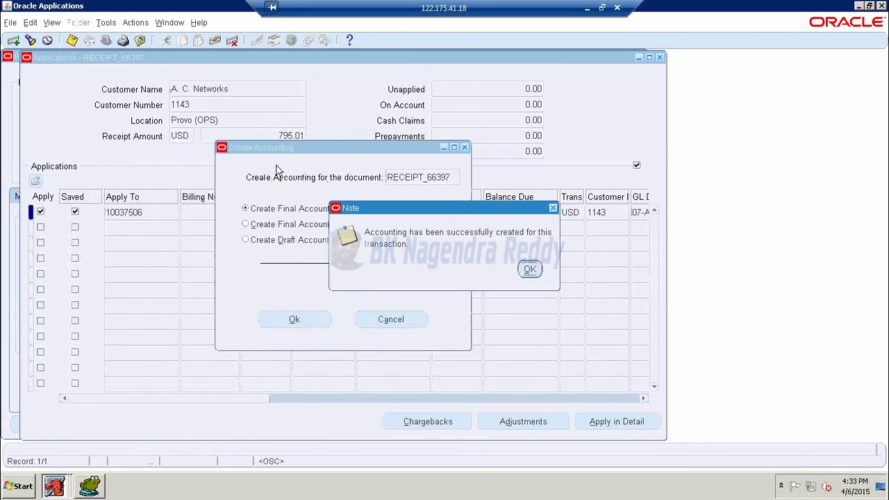
click(528, 268)
Refresh the concurrent requests until Journal Import 5822857 appears, then return to Toad
click(52, 23)
click(62, 183)
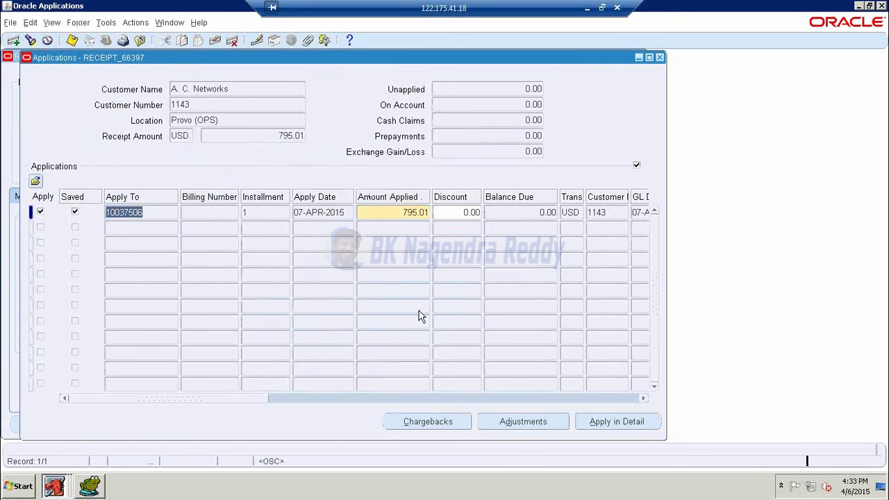
click(413, 340)
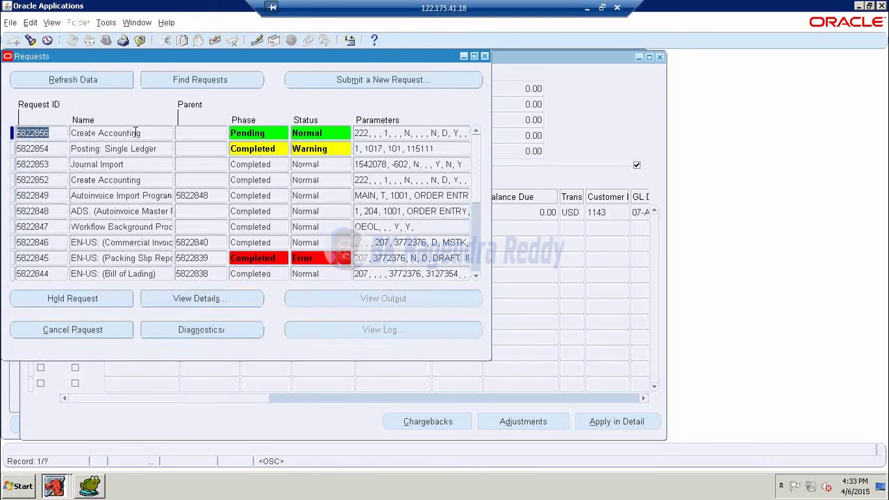
click(135, 132)
click(133, 165)
click(146, 150)
click(100, 80)
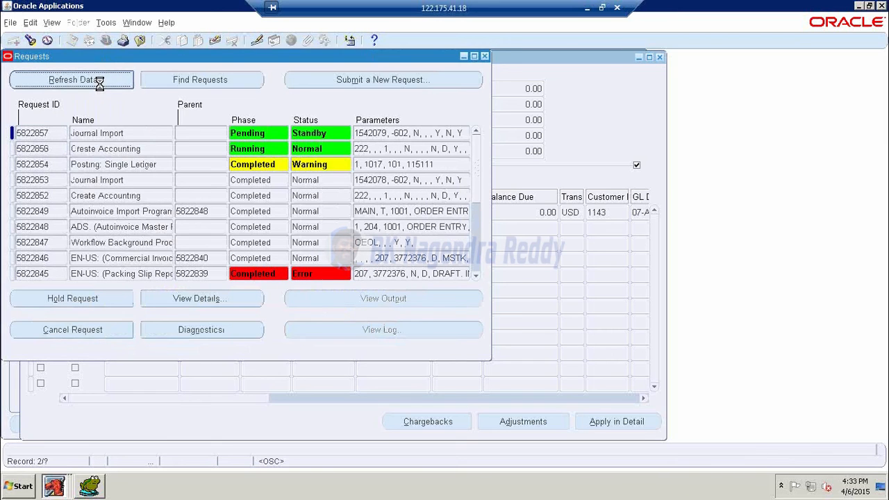
click(101, 485)
scroll(339, 220, up, 7)
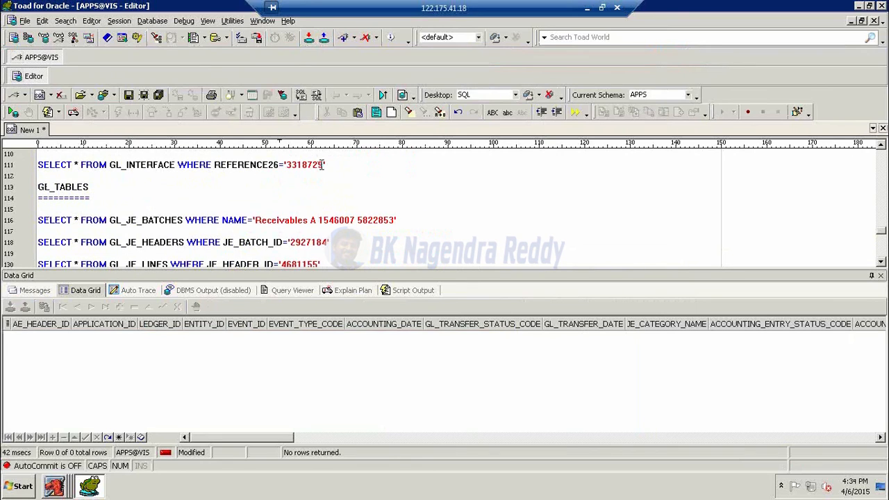
Change the GL_INTERFACE REFERENCE26 value from 3318729 to 3318731 and run the query
click(325, 165)
scroll(339, 187, down, 9)
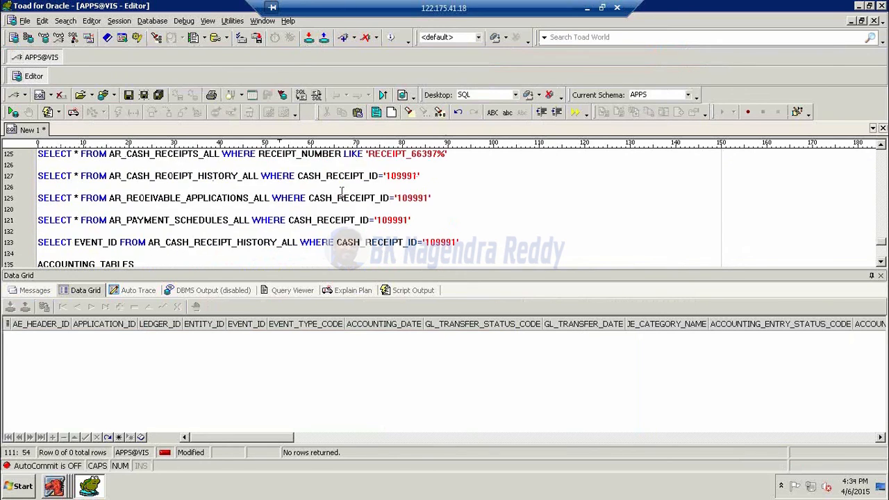
scroll(321, 197, up, 9)
key(BackSpace)
key(BackSpace)
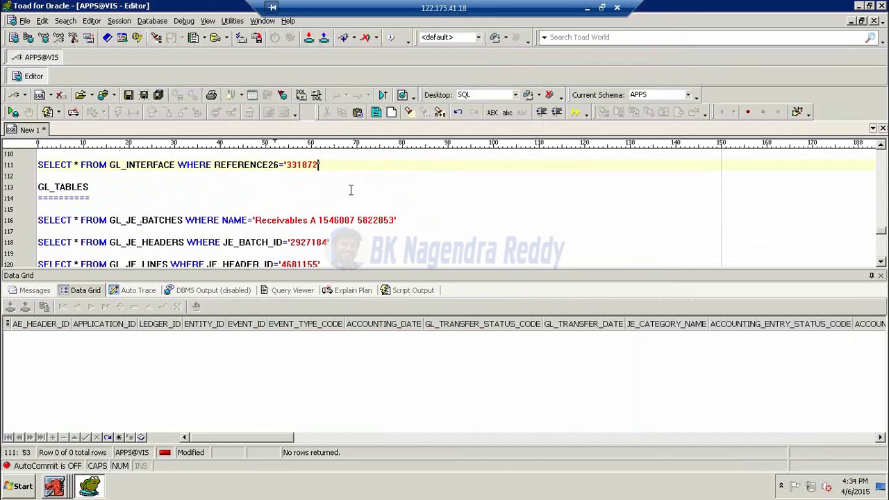
text(31)
key(F9)
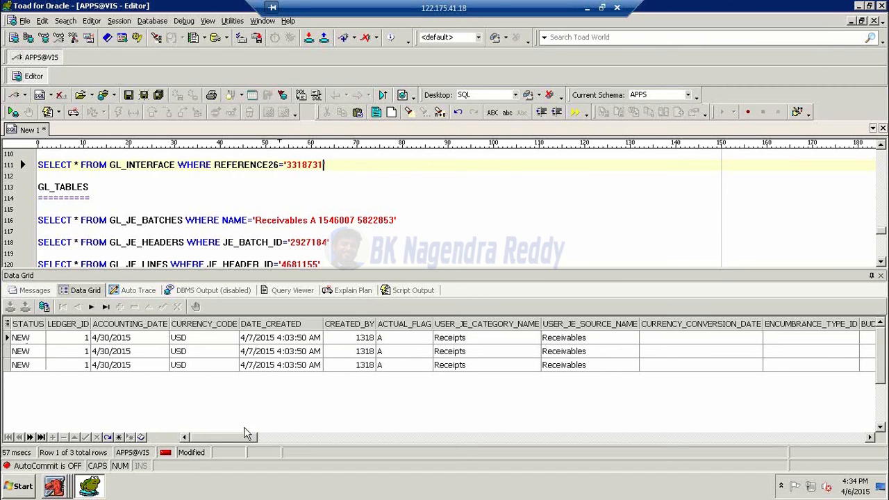
Review the three NEW 795.01 Receipts rows, then rerun and find no rows remain
drag(236, 439, 439, 442)
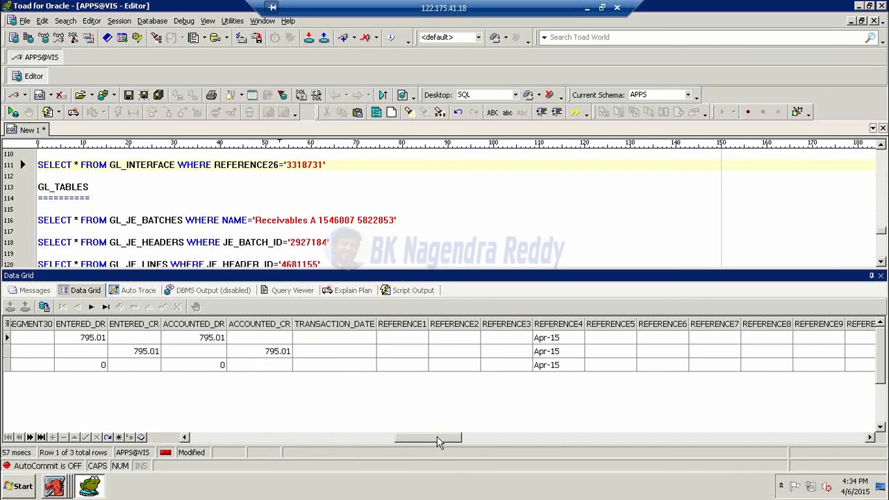
drag(438, 442, 558, 458)
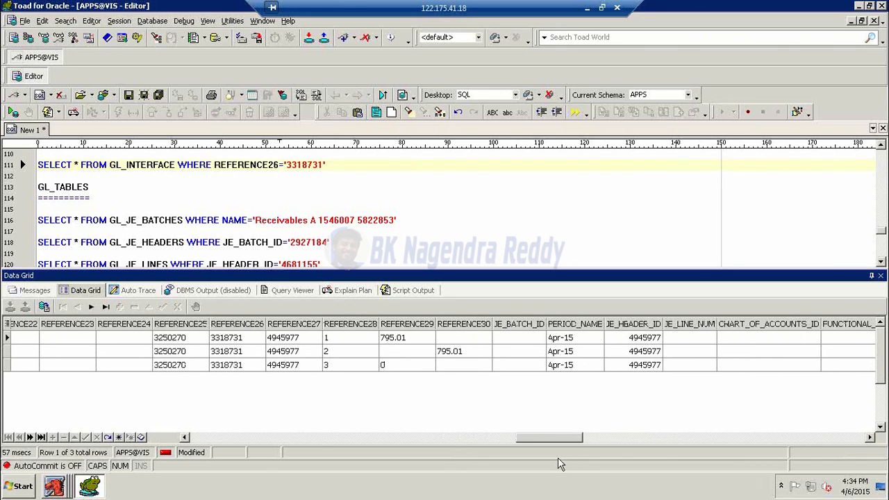
drag(561, 464, 109, 438)
click(159, 164)
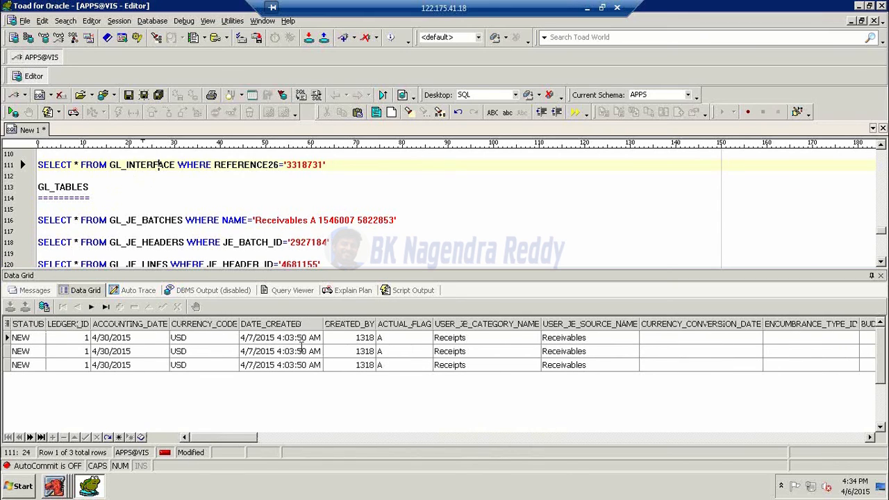
key(F9)
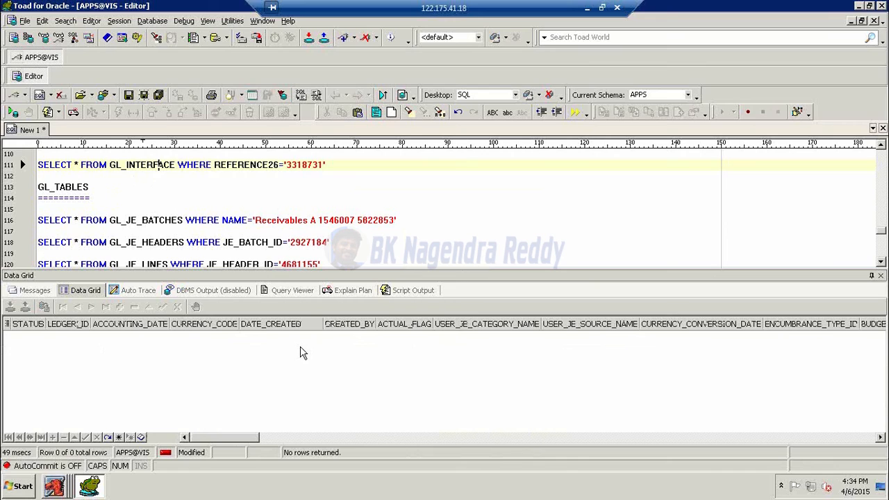
scroll(295, 356, down, 6)
scroll(244, 231, down, 3)
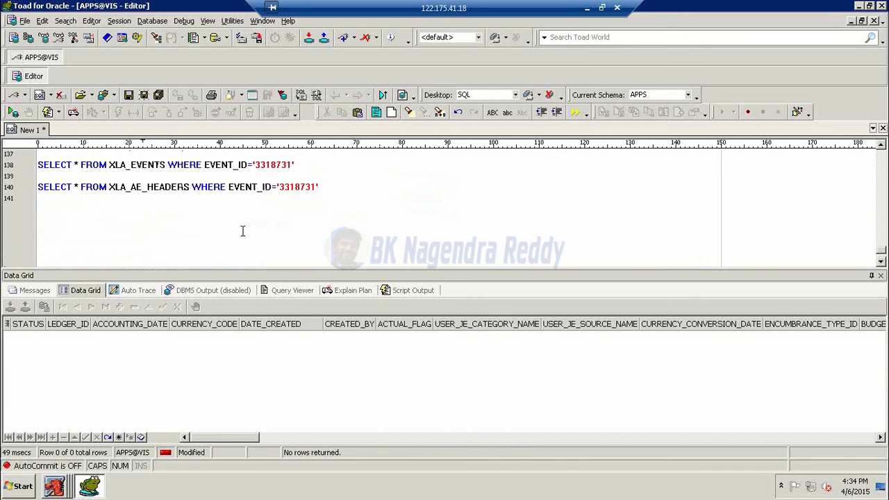
Rerun the XLA_AE_HEADERS query and query XLA_AE_LINES for AE_HEADER_ID '4945977'
click(272, 190)
key(F9)
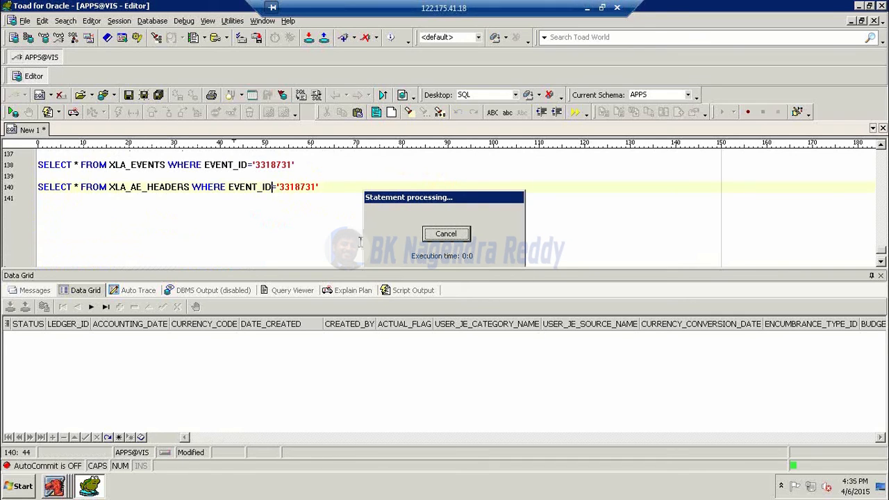
click(352, 200)
key(Return)
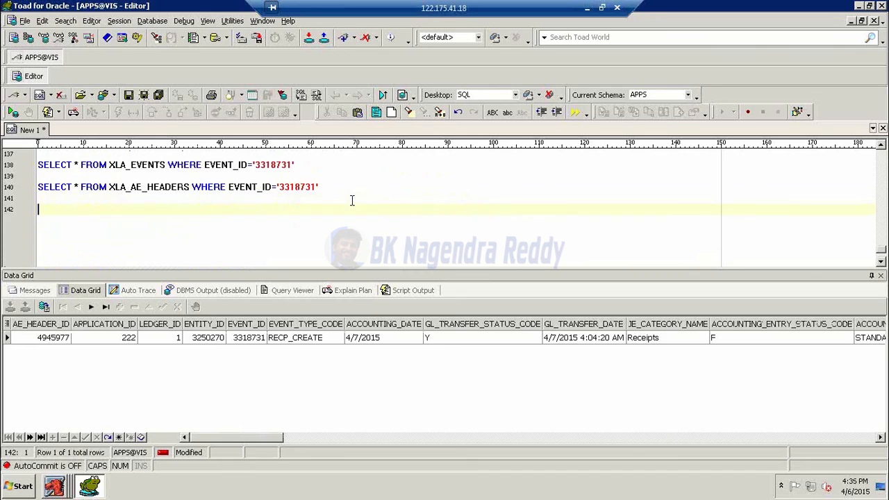
text(SELECT * FROM XLA_AE_LINES W)
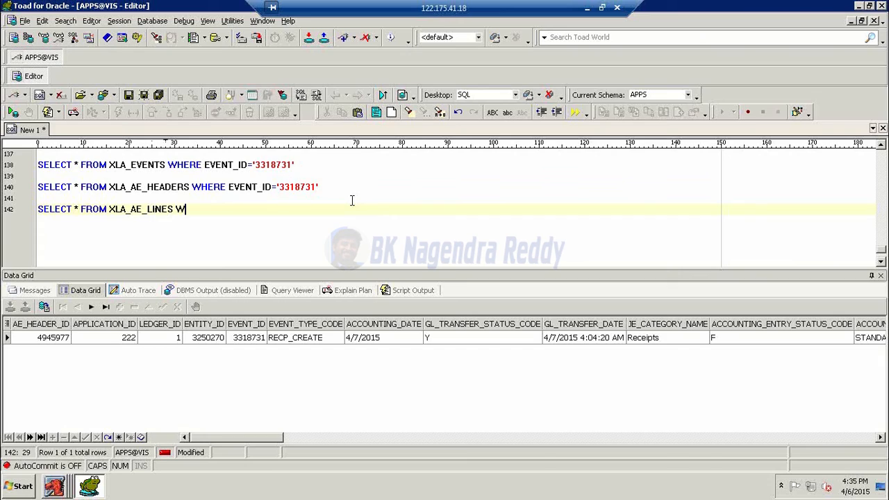
text(HERE AE_HEADER_I)
text(D)
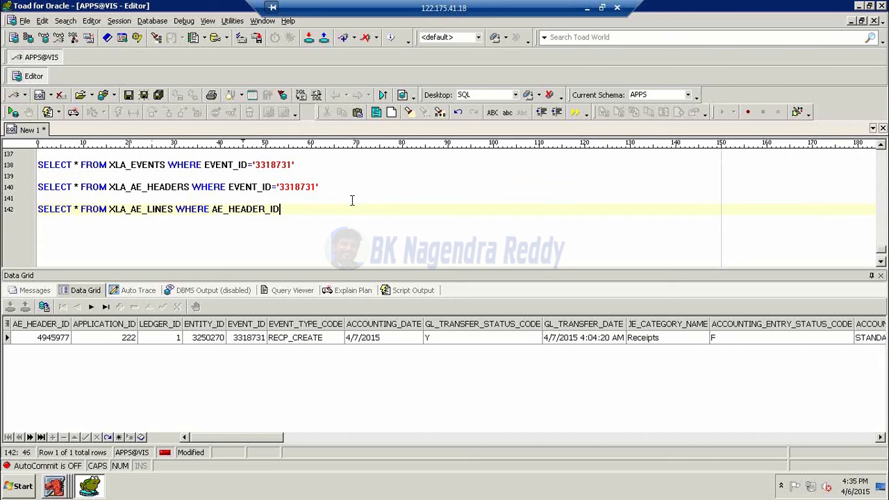
text(='4945977)
key(F9)
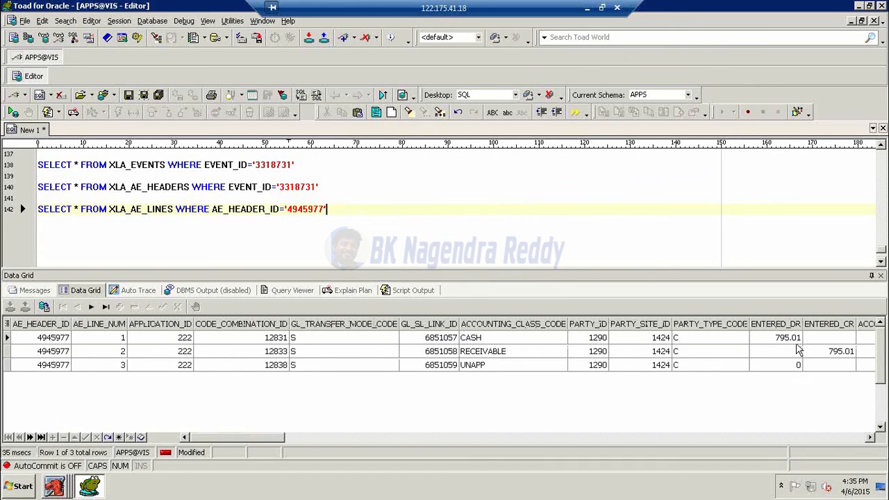
Rerun XLA_AE_HEADERS for event 3318731 and check the header's accounting entry status F
click(312, 186)
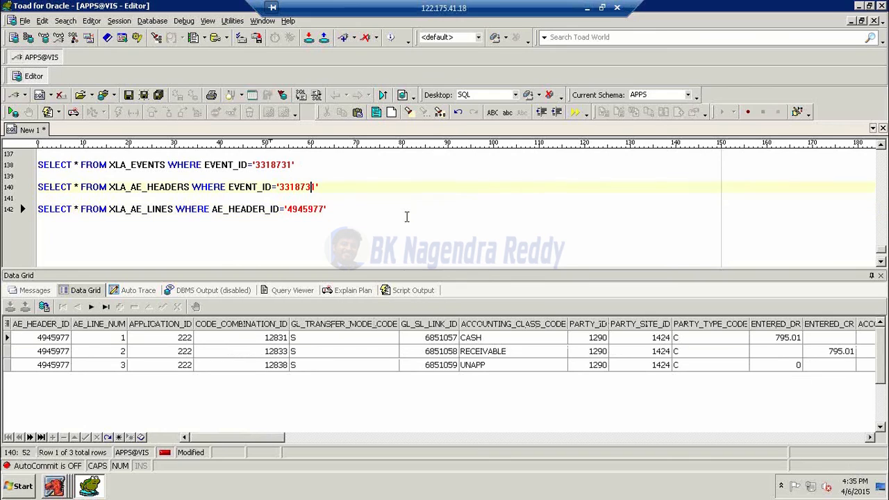
key(F9)
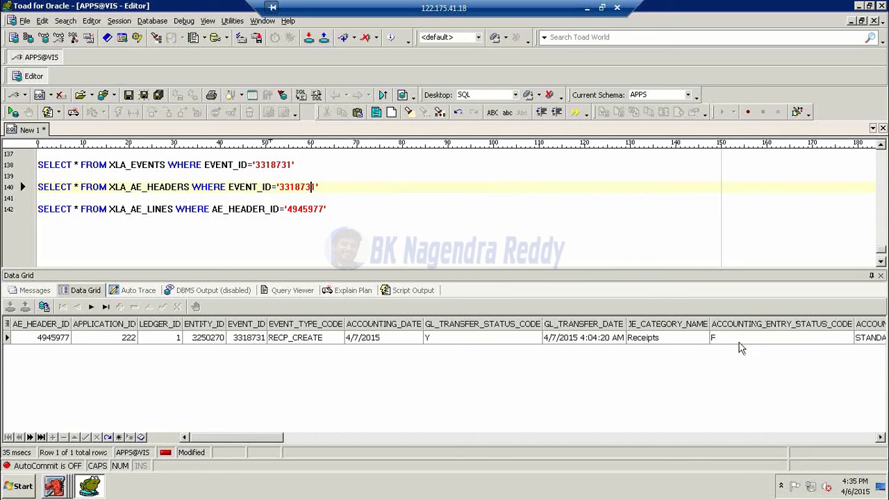
click(739, 346)
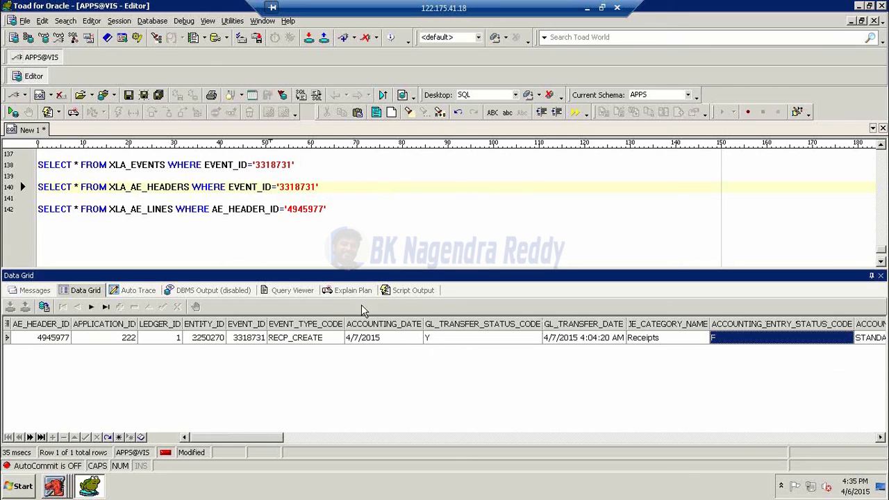
Add a GL_TABLES heading with a ========== underline below the XLA queries
click(369, 227)
key(Return)
key(Return)
text(GL_TABLES)
key(Return)
text(==========)
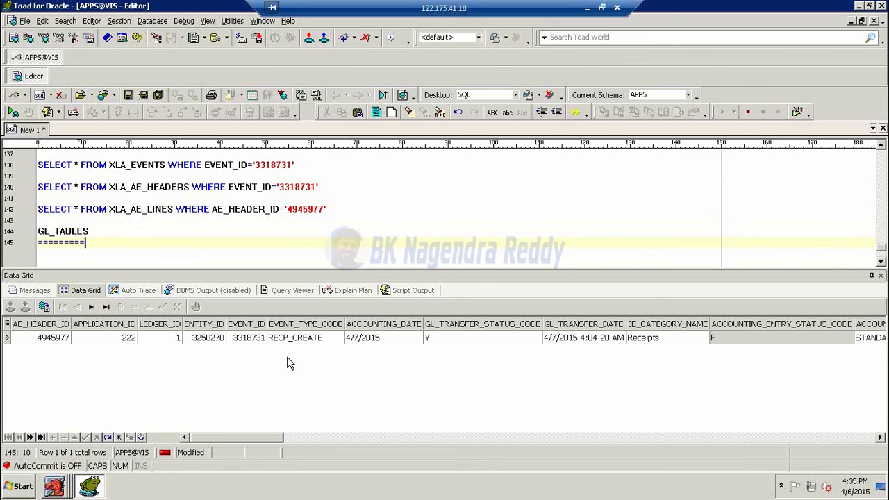
key(Return)
key(Return)
Start a SELECT * FROM GL_JE_BATCHES WHERE query, then switch to Oracle Applications
text(SEL)
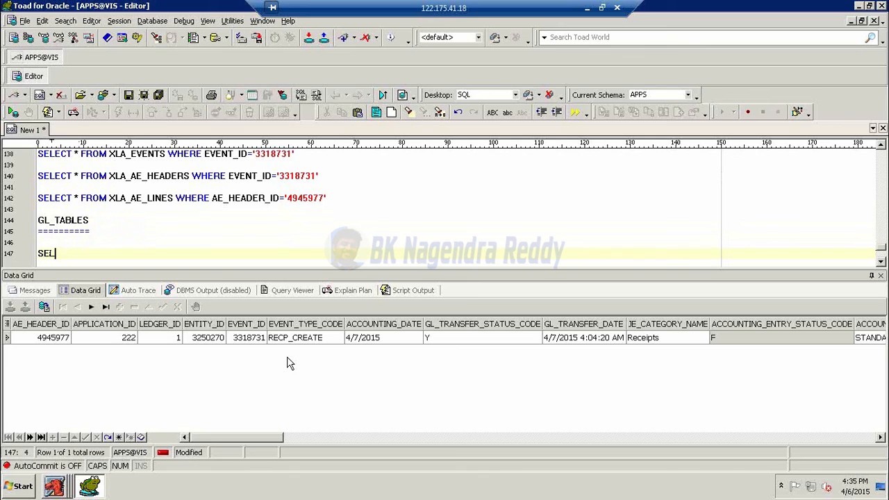
text(ECT * FROM G)
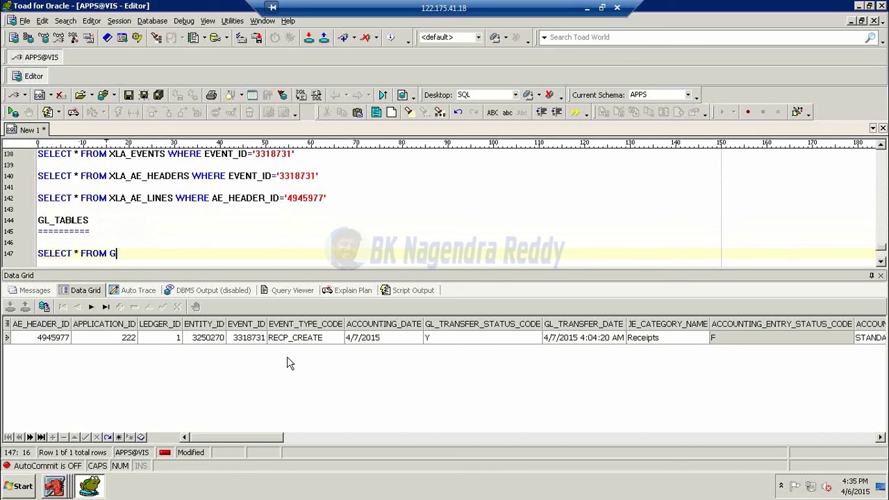
text(L_JE_BATCHES WHERE)
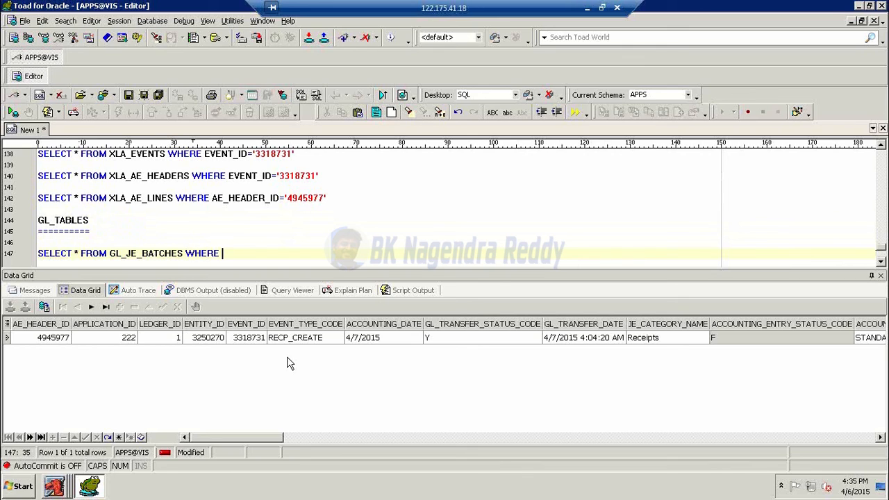
click(55, 486)
click(56, 464)
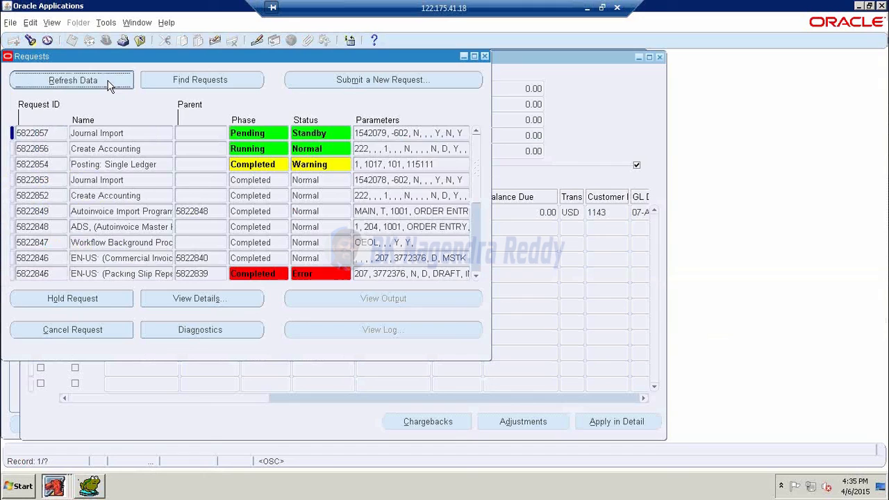
Refresh the request list and select Journal Import 5822857, now Completed Normal
click(109, 84)
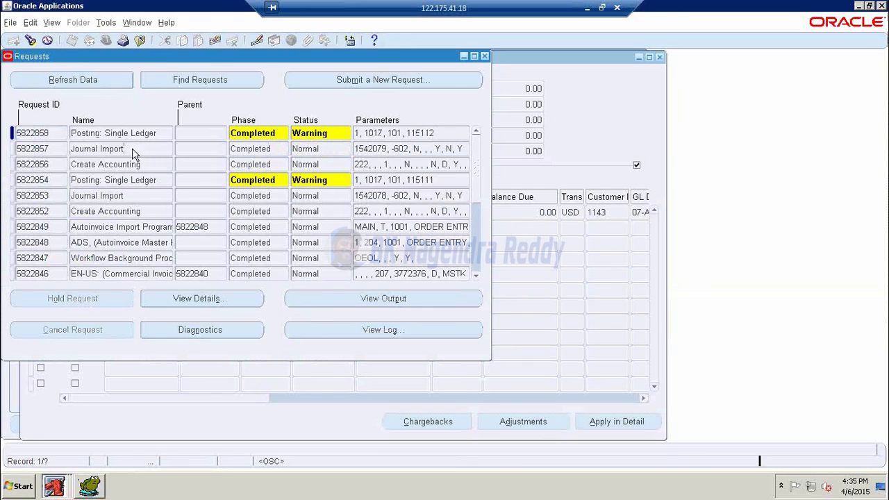
click(134, 148)
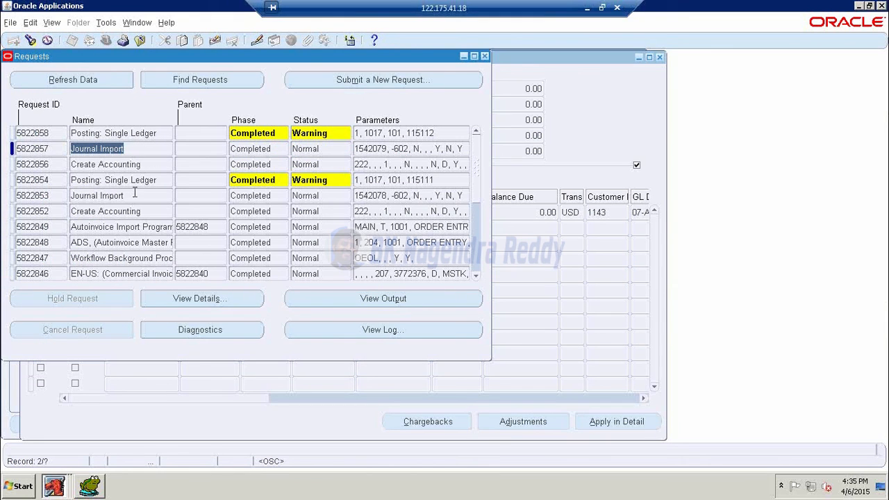
click(366, 300)
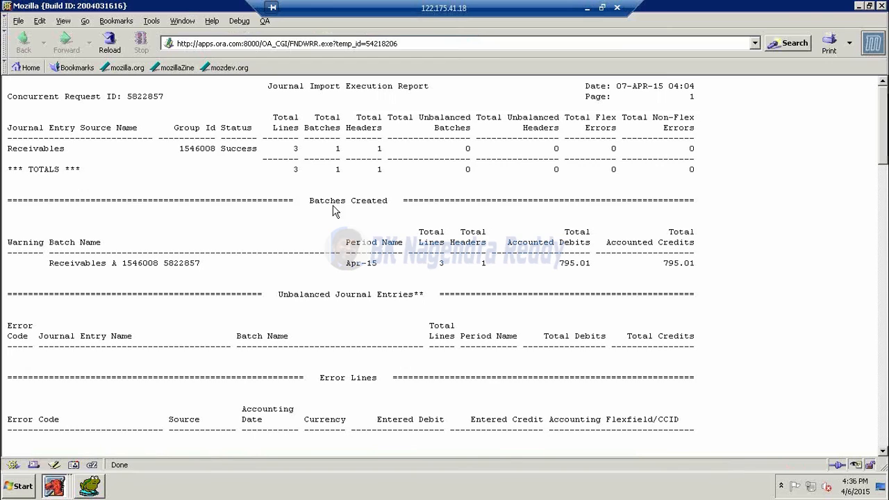
drag(49, 263, 201, 263)
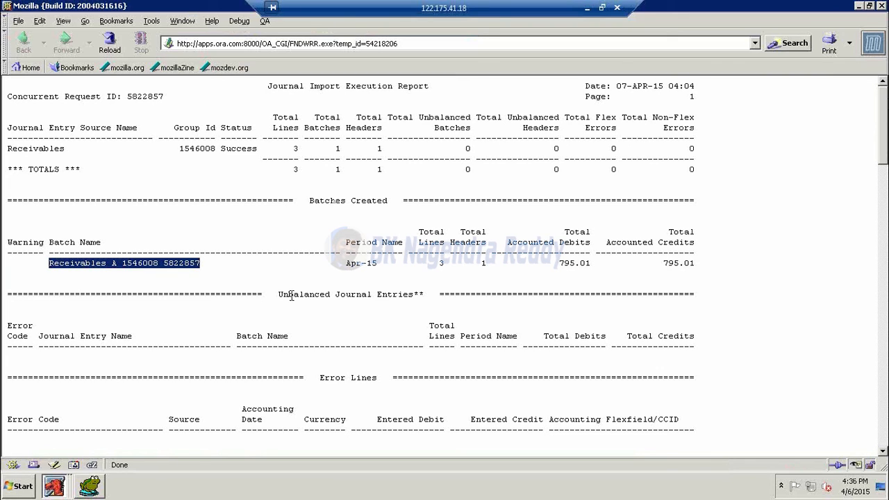
click(880, 6)
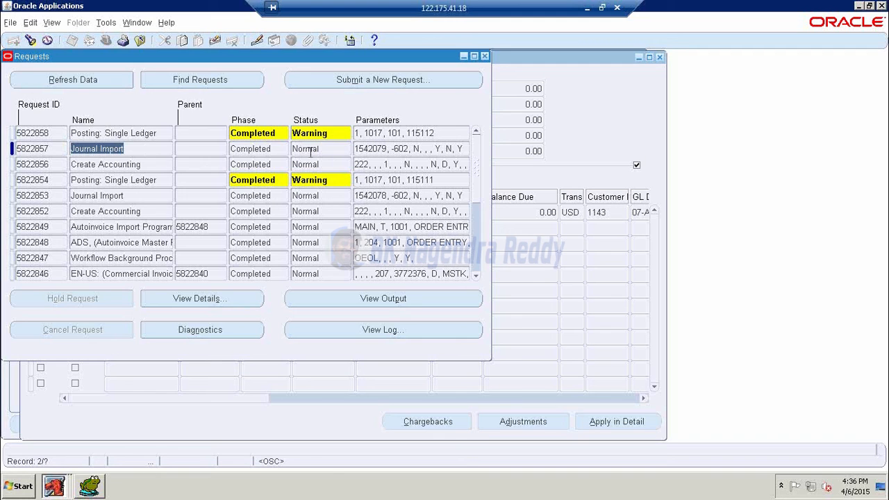
click(89, 486)
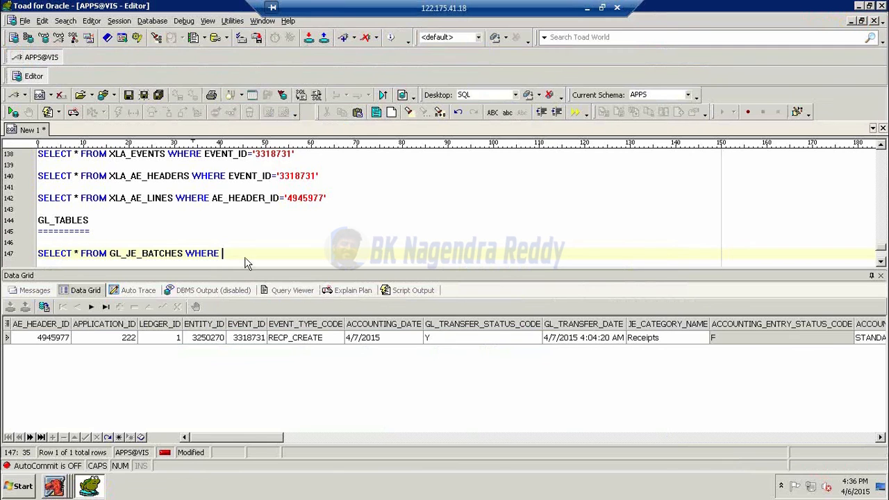
text(NAME LIKE ')
key(ctrl+v)
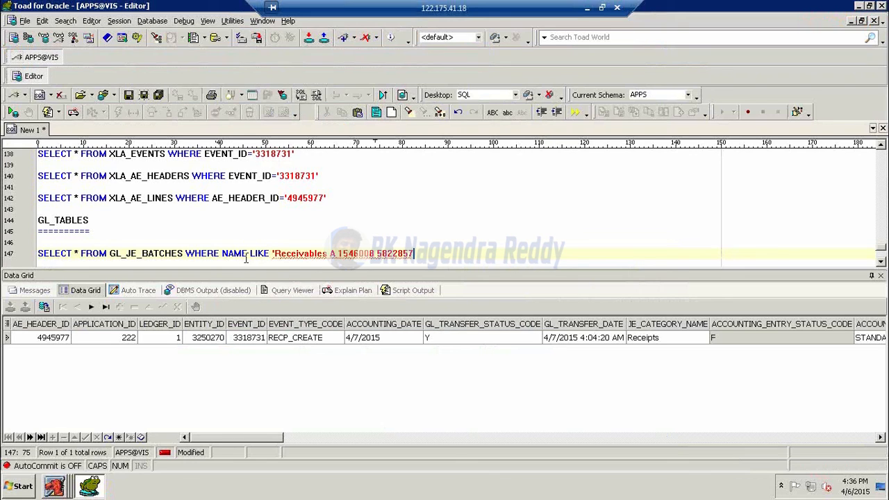
key(F9)
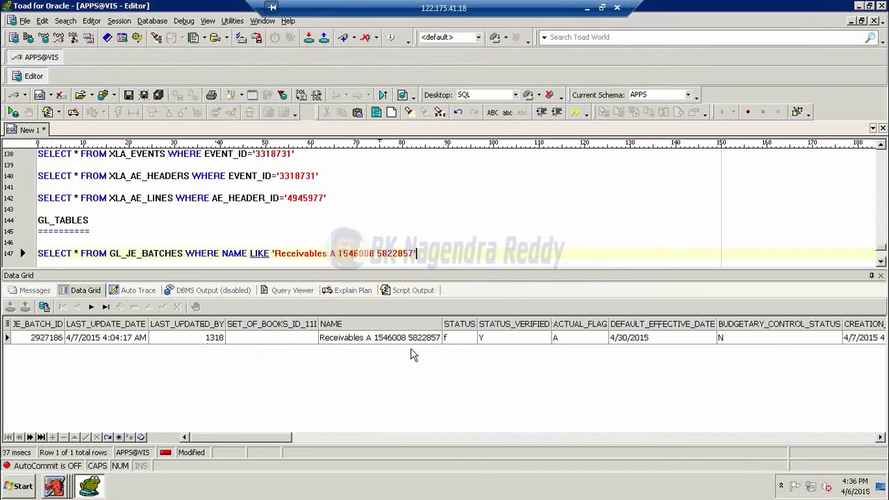
click(460, 344)
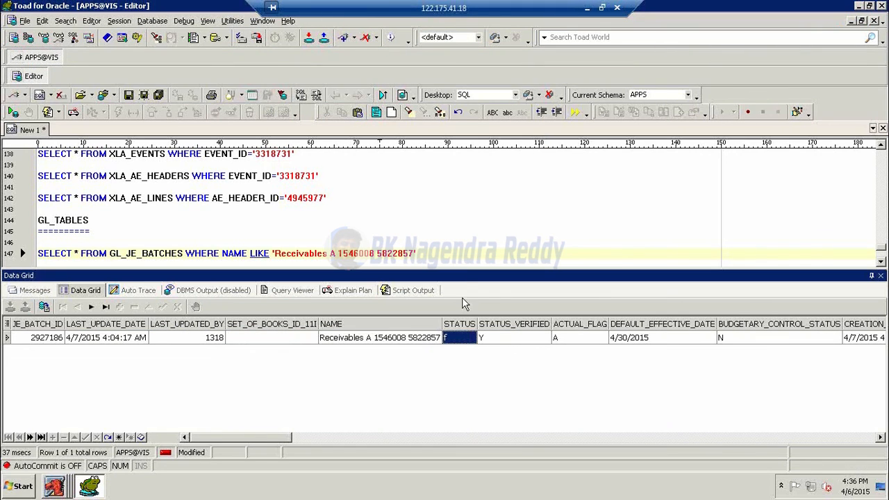
Query GL_JE_HEADERS for batch 2927186, returning header 4681157 totalling 795.01
click(447, 254)
key(Return)
key(Return)
text(SELECT * FROM )
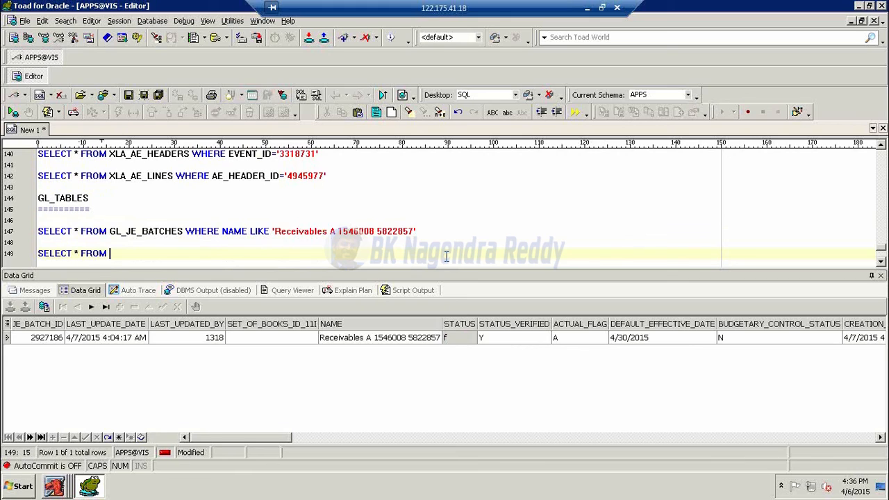
text(GL_JE_HEADERS WHERE)
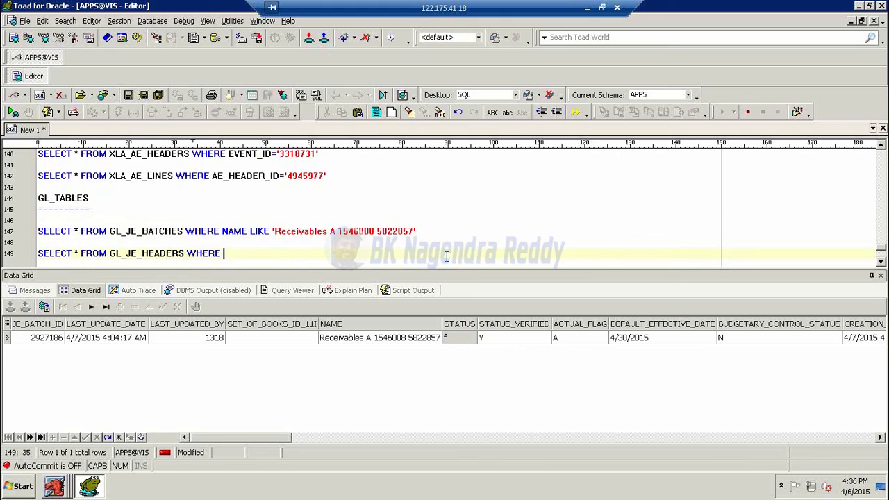
text( JE_BATCH_IE)
text(='292)
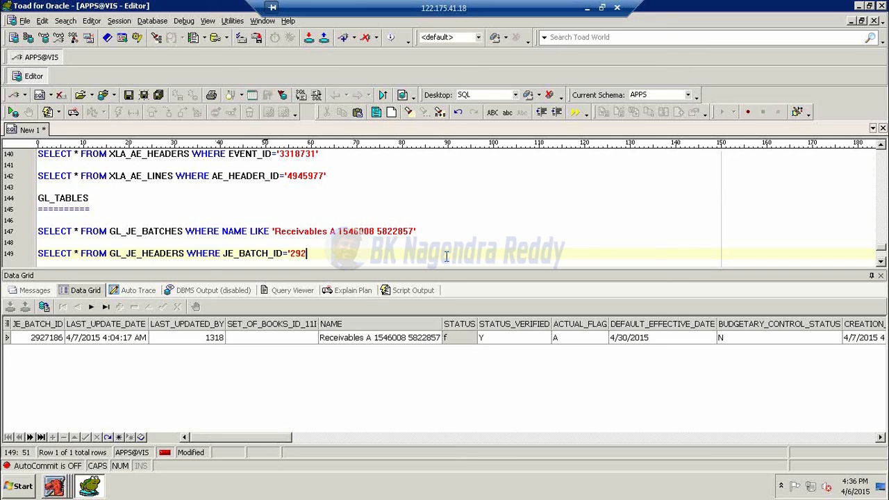
text(7186')
key(F9)
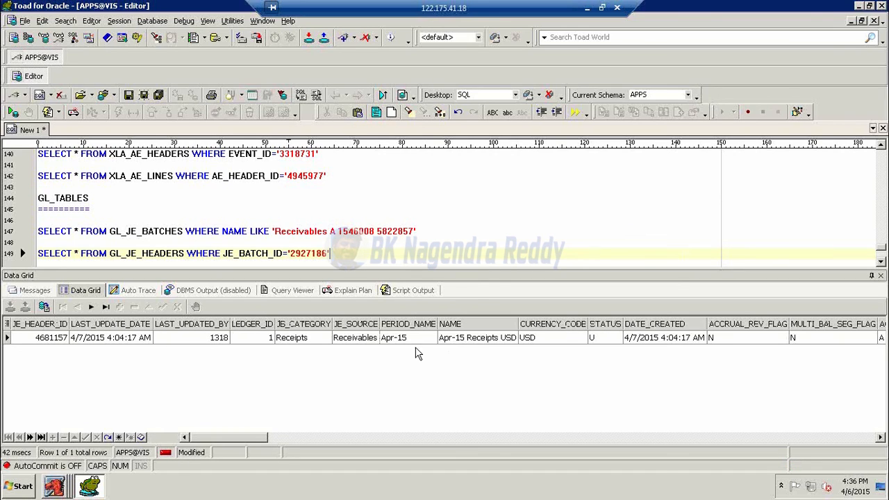
drag(262, 440, 95, 410)
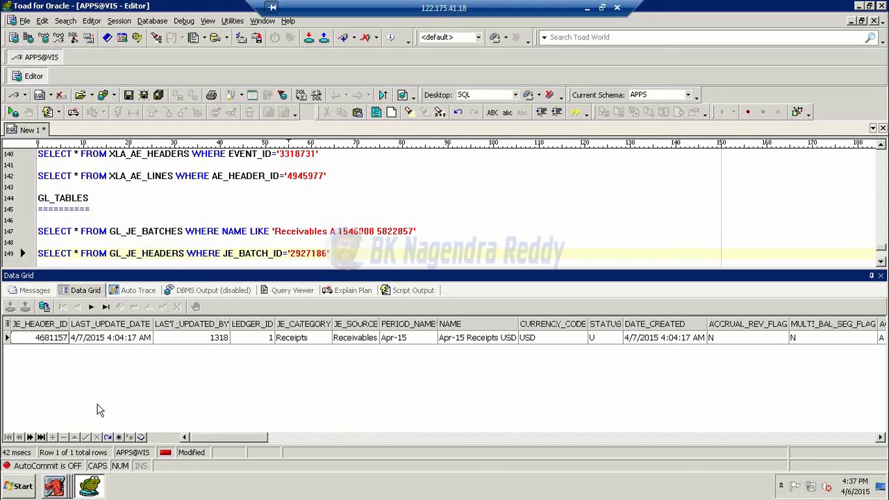
click(357, 252)
key(Return)
key(Return)
text(SE;E)
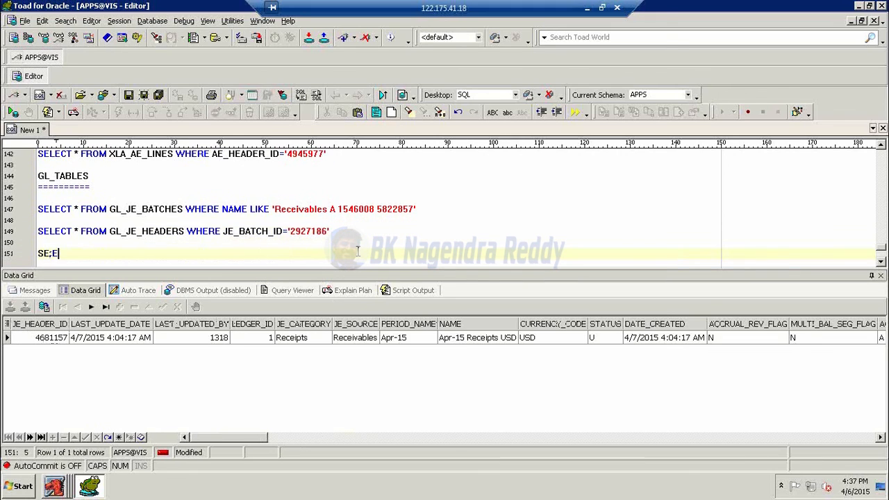
key(BackSpace)
key(BackSpace)
text(LECT * FROM G)
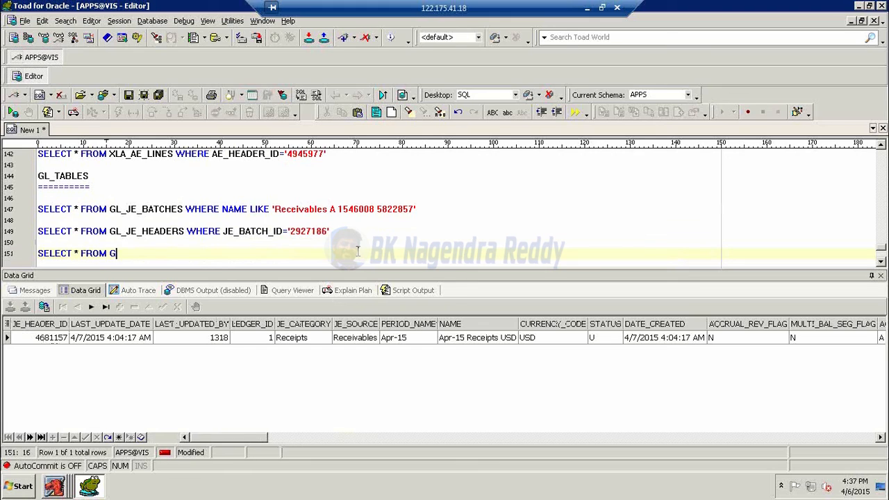
text(L_JE_LINES WHERE JE_HE)
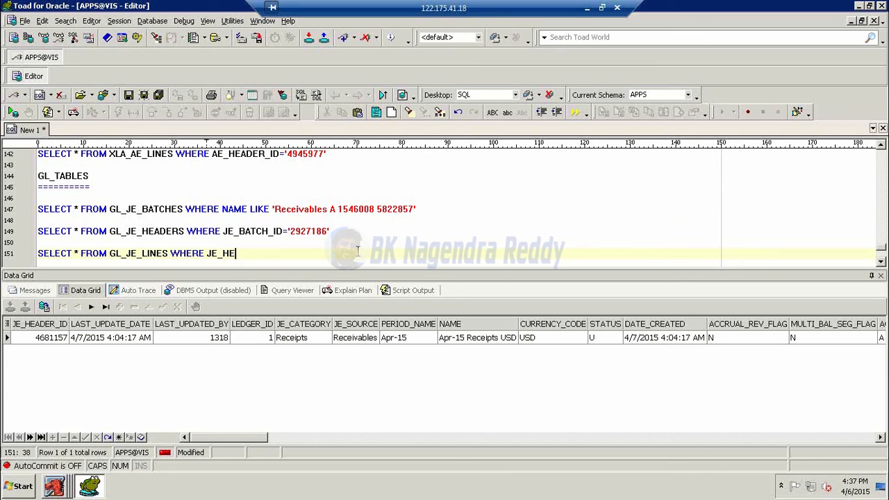
text(ADER_ID='4681157')
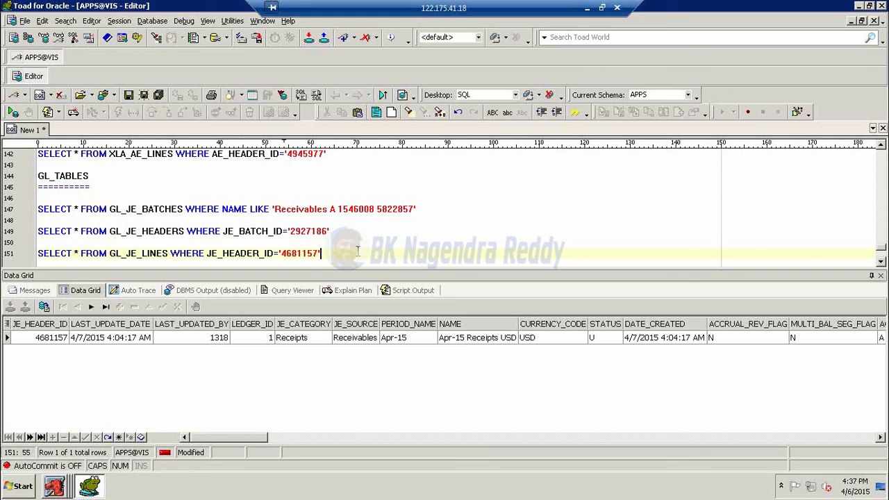
key(F9)
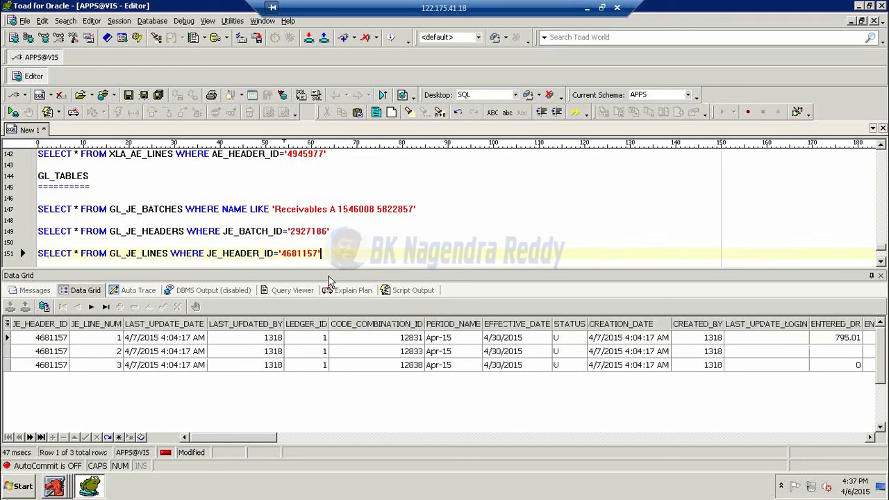
drag(275, 209, 415, 210)
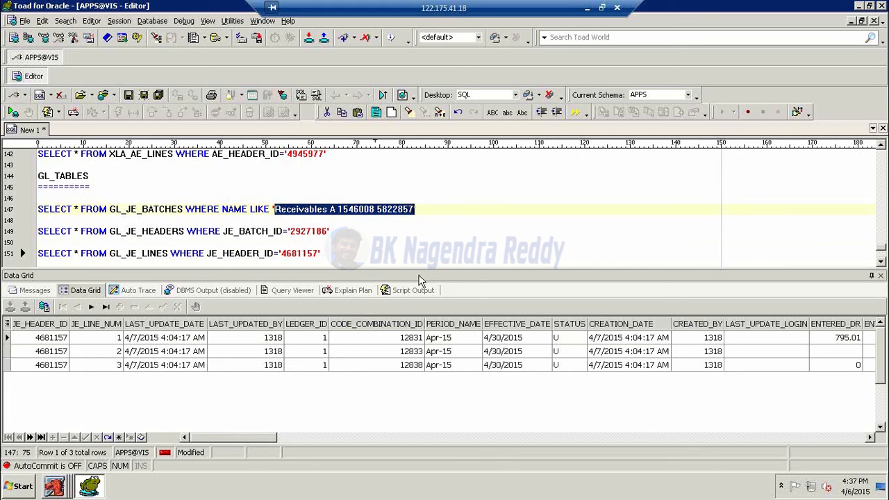
click(65, 486)
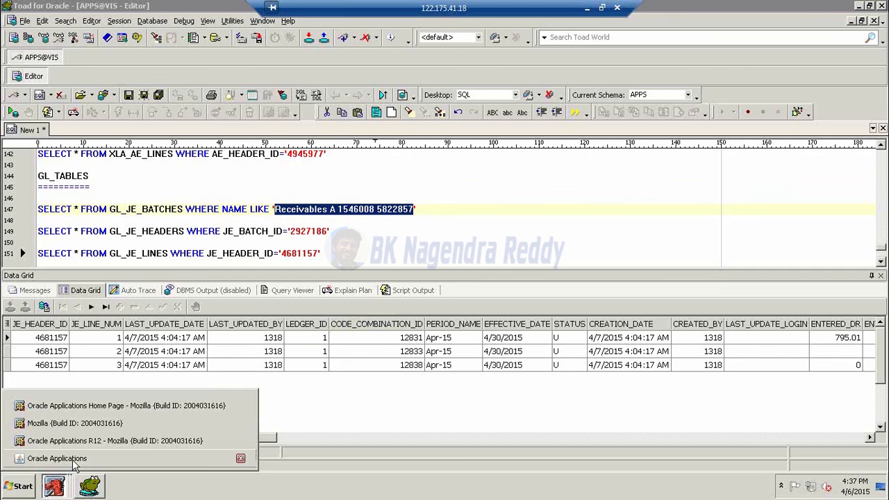
Close the Requests, receipt Applications and Receipts windows in Oracle Applications
click(62, 459)
click(485, 56)
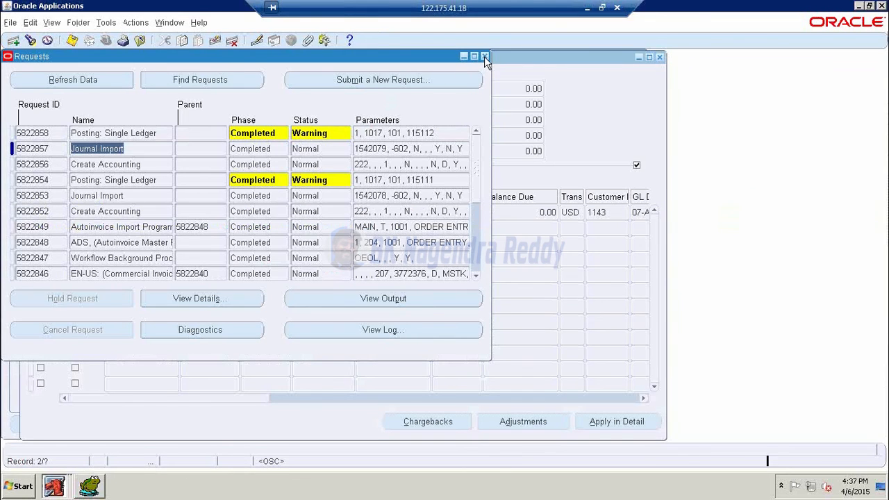
click(660, 57)
click(647, 56)
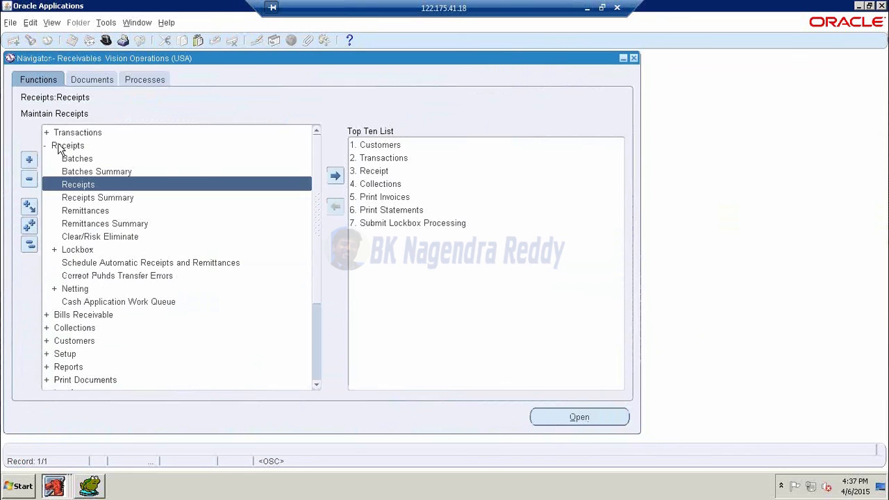
double_click(59, 147)
Switch to the General Ledger, Vision Operations (USA) responsibility and open Journals > Enter
click(106, 40)
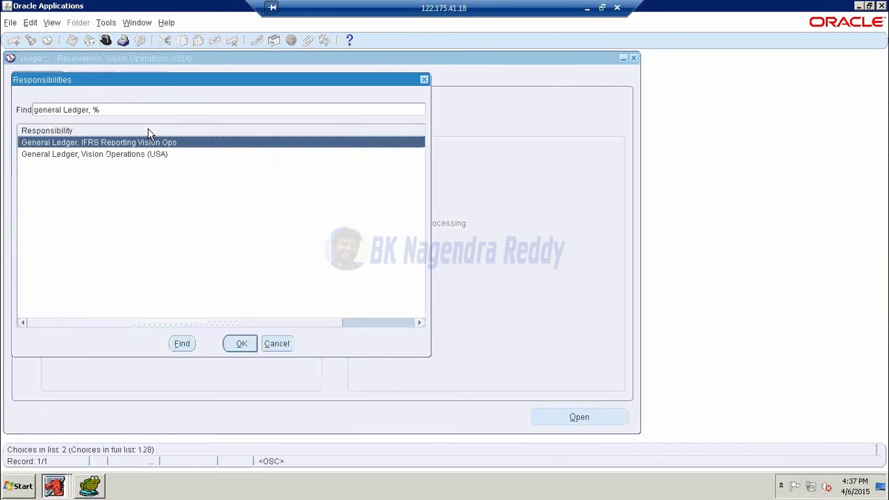
key(Down)
key(Return)
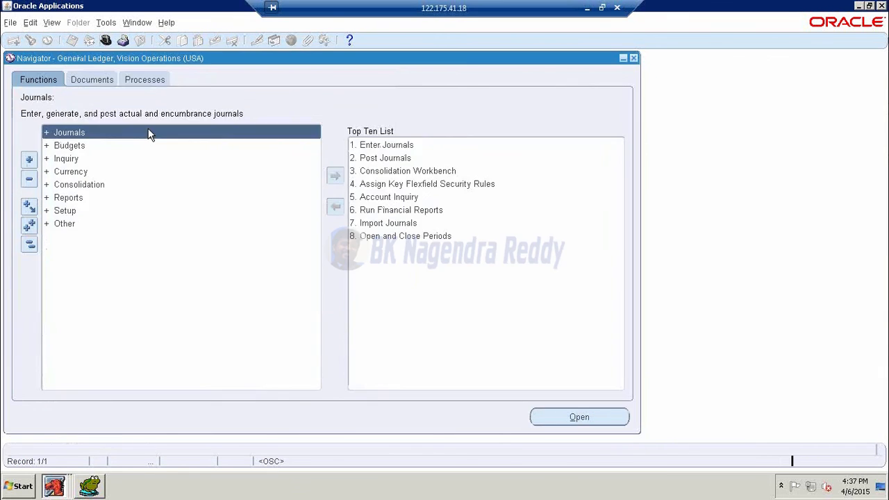
double_click(75, 135)
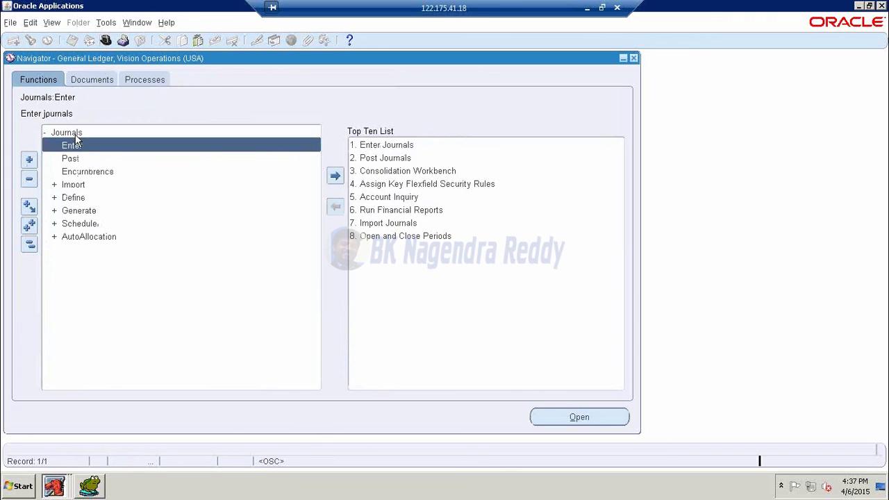
double_click(76, 147)
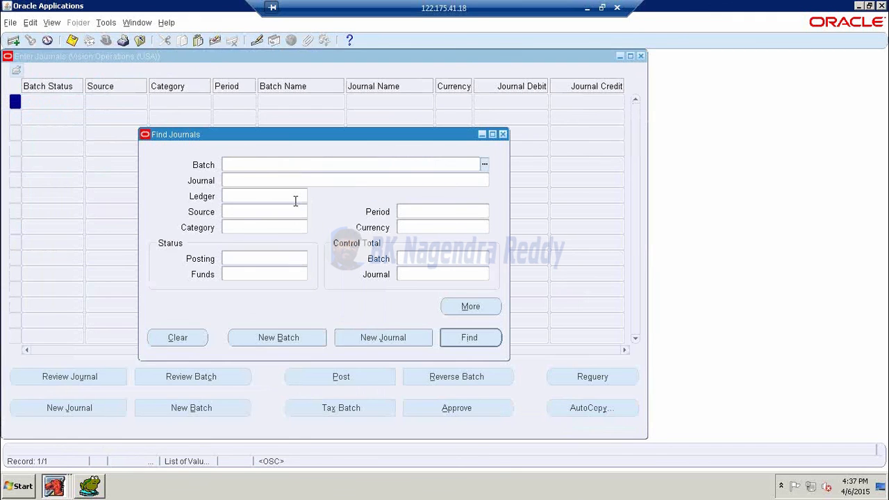
key(ctrl+v)
click(469, 337)
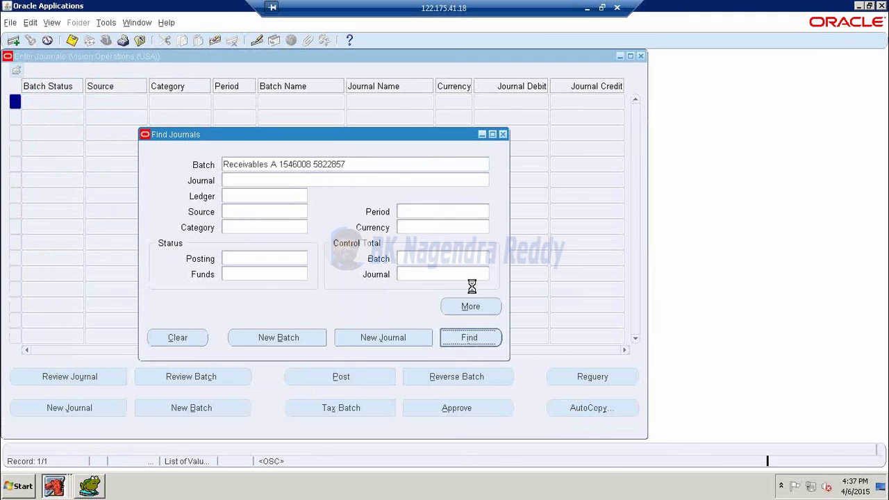
click(60, 102)
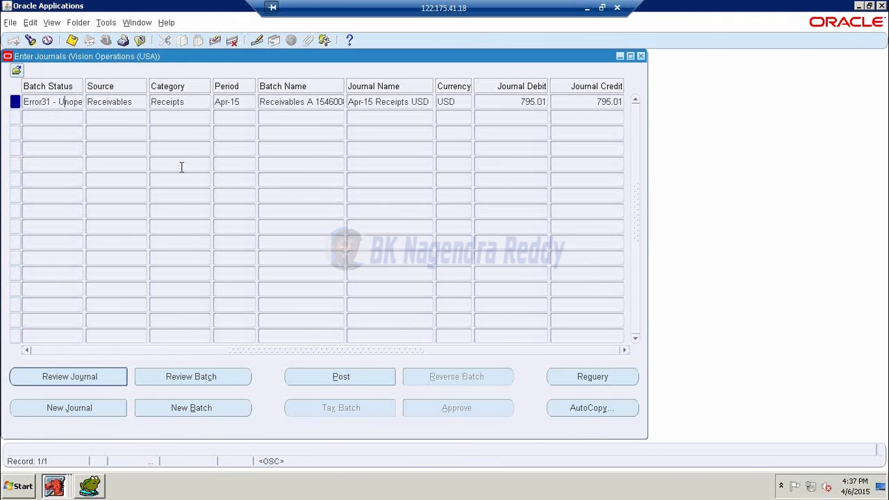
key(Right)
key(Right)
key(Right)
key(Right)
key(Right)
key(Right)
key(Right)
key(Right)
key(Right)
key(Right)
key(Right)
key(Right)
key(Right)
key(Right)
key(Right)
key(Right)
key(Right)
key(Right)
key(Right)
key(Right)
key(Right)
key(Right)
key(Right)
key(Right)
key(Right)
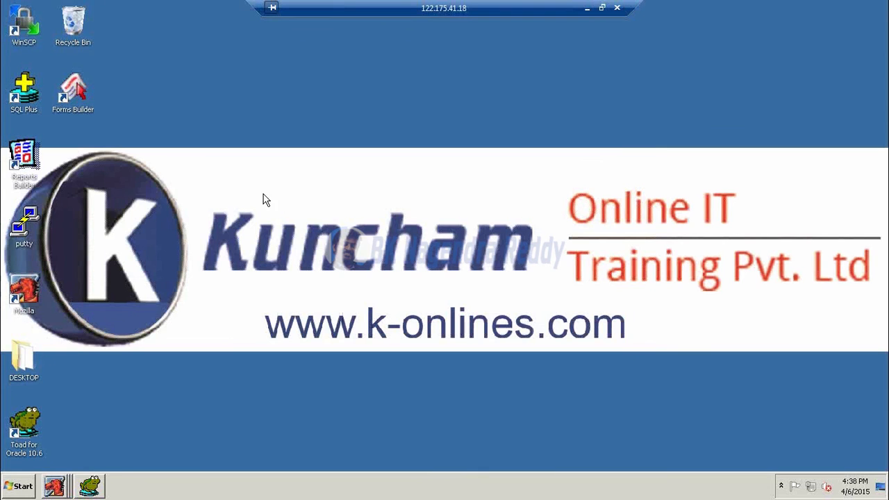
Refresh the desktop, restore the Toad editor, and scroll back up to the INVENTORY section
right_click(266, 196)
click(285, 224)
click(89, 487)
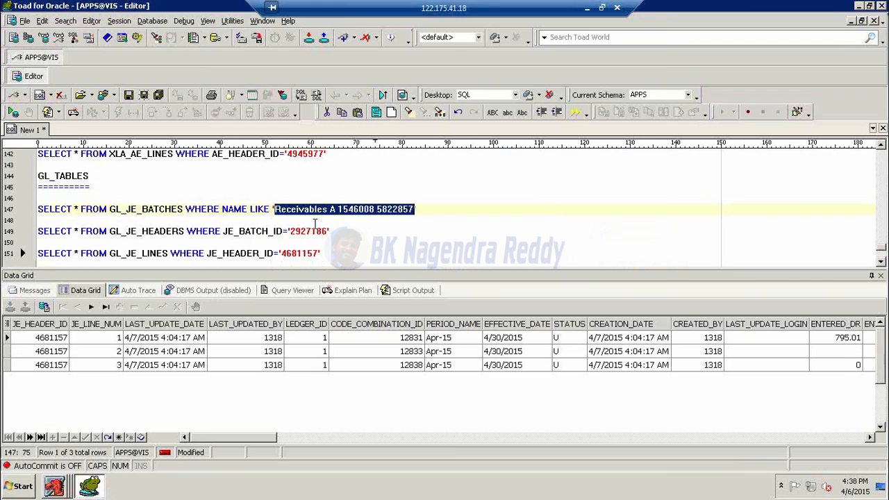
click(433, 254)
scroll(434, 253, up, 11)
scroll(435, 252, up, 18)
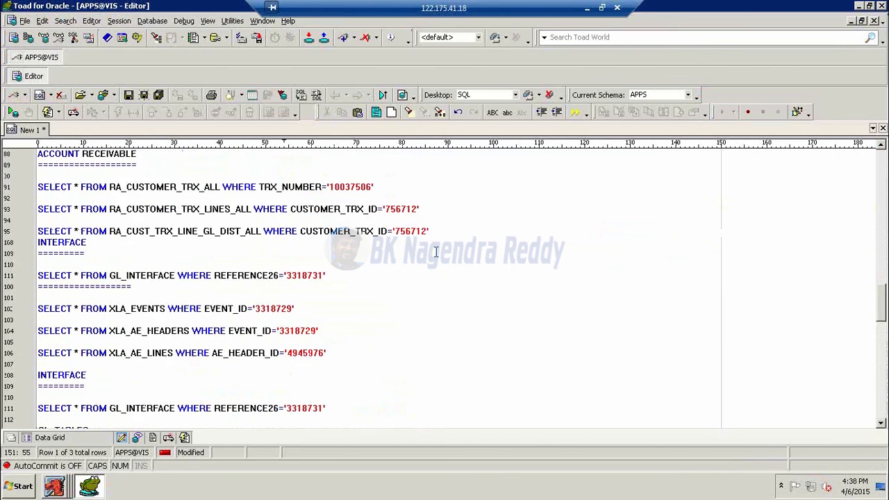
scroll(437, 254, up, 18)
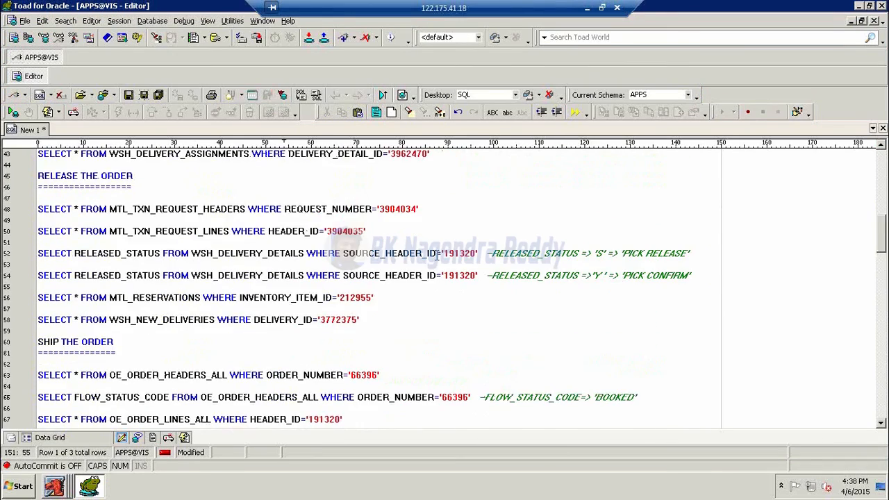